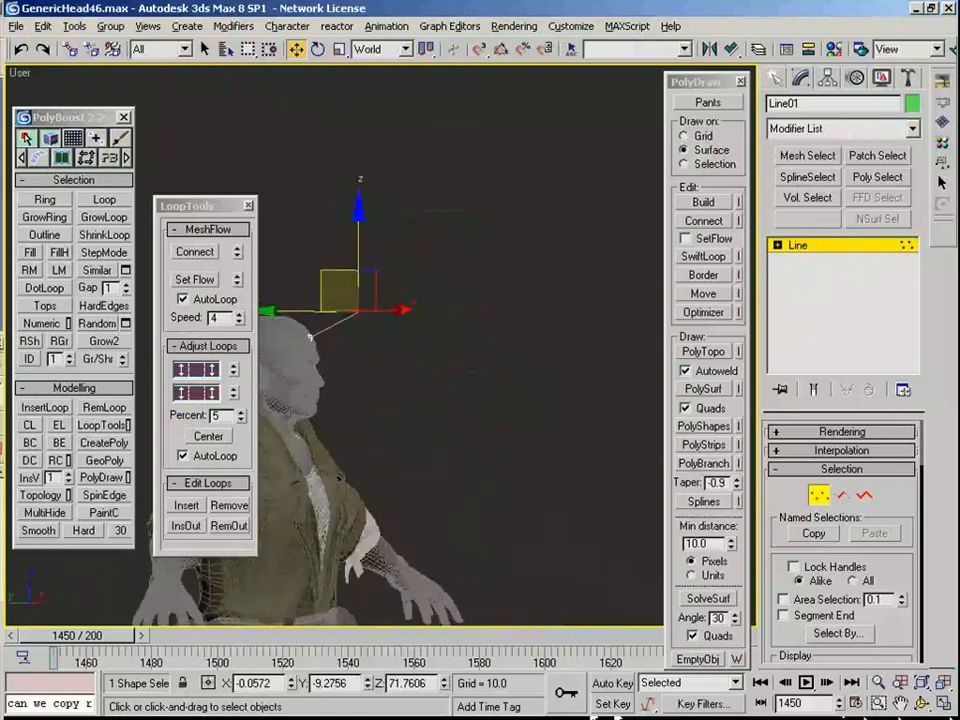
Divide the selected segment of the forehead line with one new vertex and return to vertex editing
{"action": "key", "text": "2"}
{"action": "scroll", "coordinate": [808, 482], "scroll_direction": "down", "scroll_amount": 15}
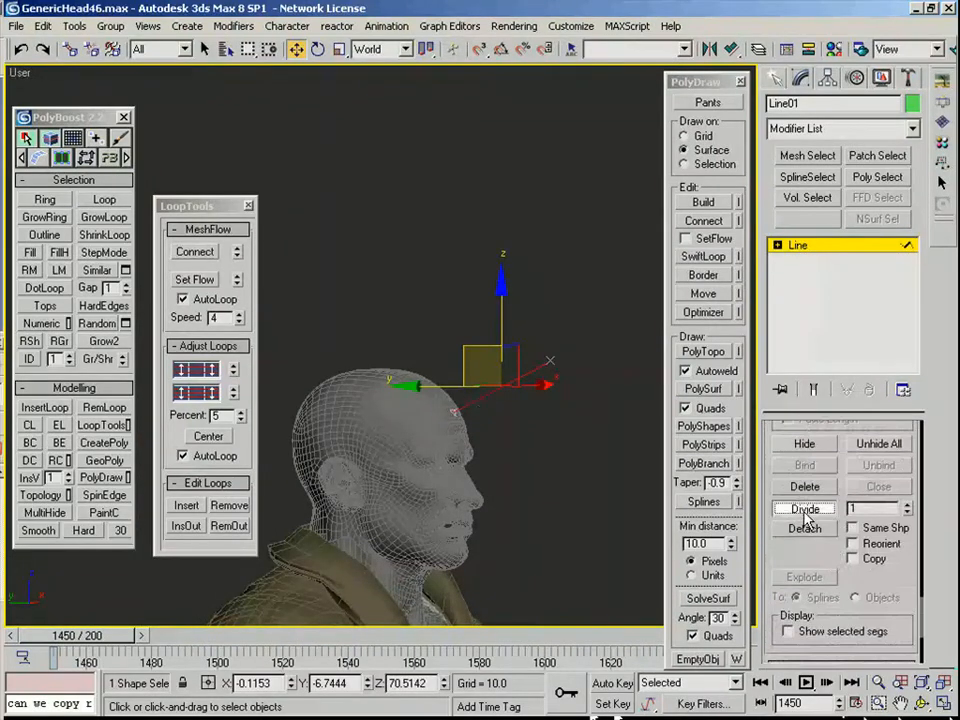
{"action": "scroll", "coordinate": [600, 471], "scroll_direction": "up", "scroll_amount": 3}
{"action": "scroll", "coordinate": [868, 514], "scroll_direction": "up", "scroll_amount": 10}
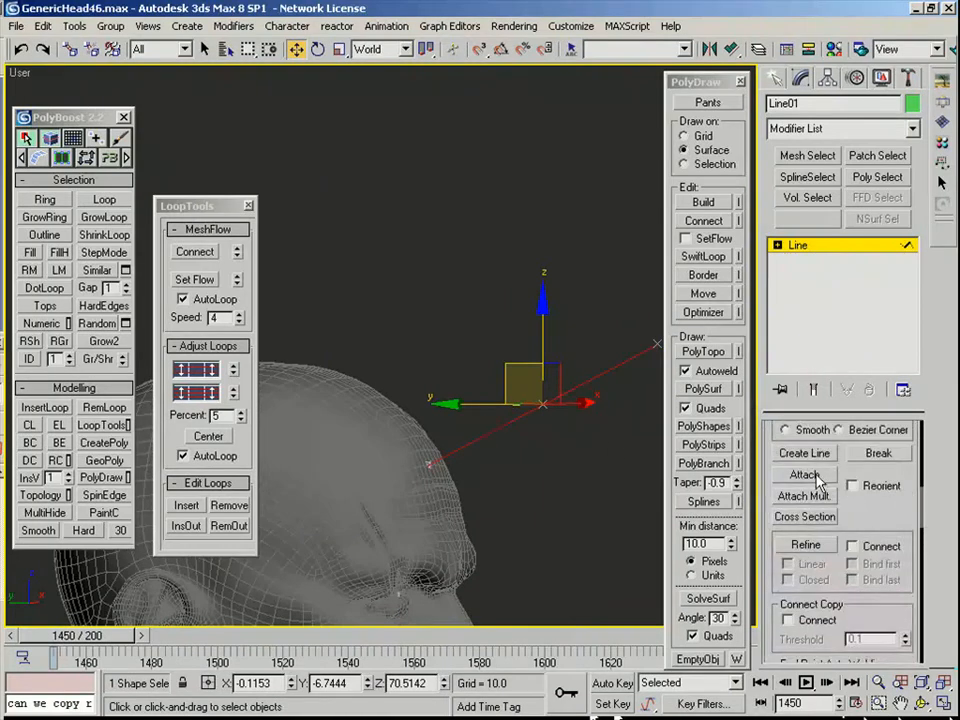
{"action": "left_click", "coordinate": [816, 476]}
{"action": "key", "text": "w"}
{"action": "left_click_drag", "start_coordinate": [850, 506], "coordinate": [865, 657]}
{"action": "scroll", "coordinate": [865, 600], "scroll_direction": "up", "scroll_amount": 5}
{"action": "left_click", "coordinate": [819, 494]}
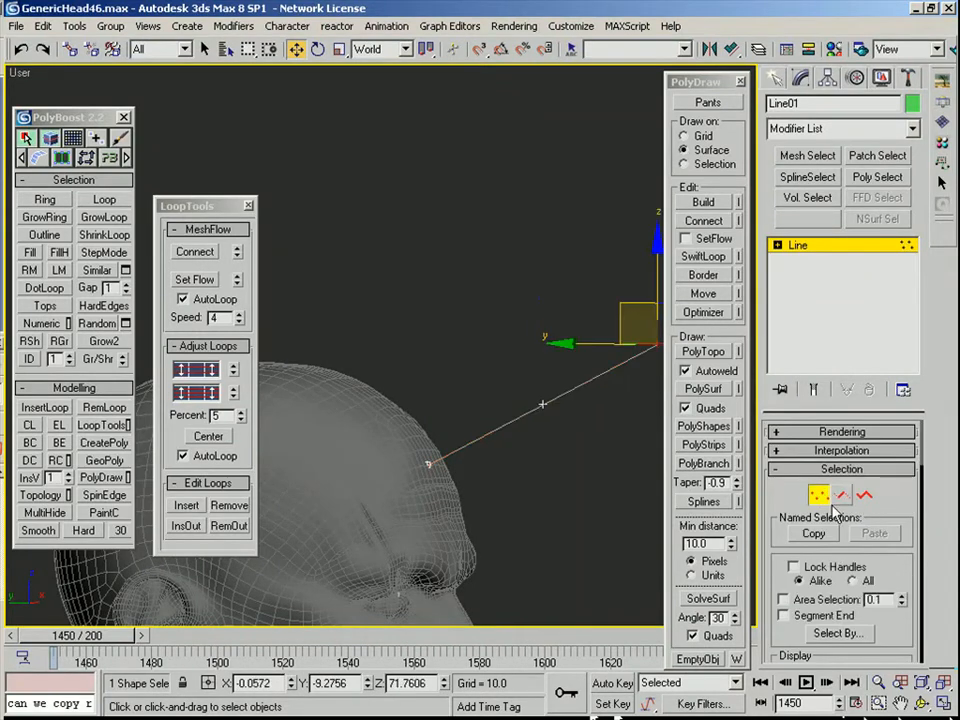
Refine the outer half of the line, and delete its outer vertices to leave a short line at the forehead
{"action": "scroll", "coordinate": [806, 556], "scroll_direction": "down", "scroll_amount": 5}
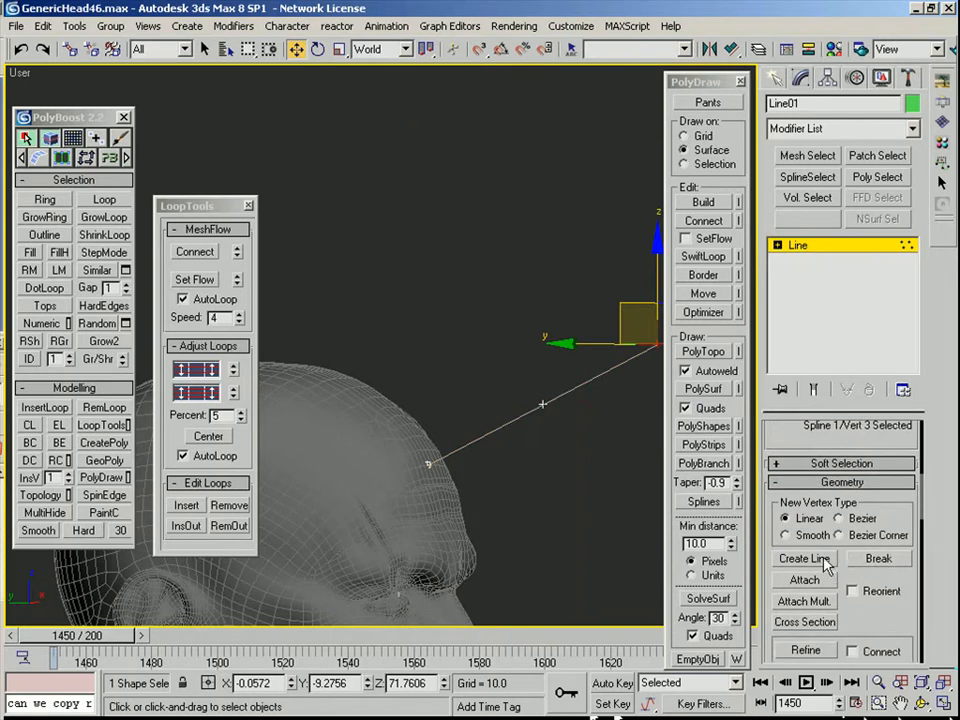
{"action": "scroll", "coordinate": [815, 530], "scroll_direction": "down", "scroll_amount": 3}
{"action": "left_click", "coordinate": [806, 500]}
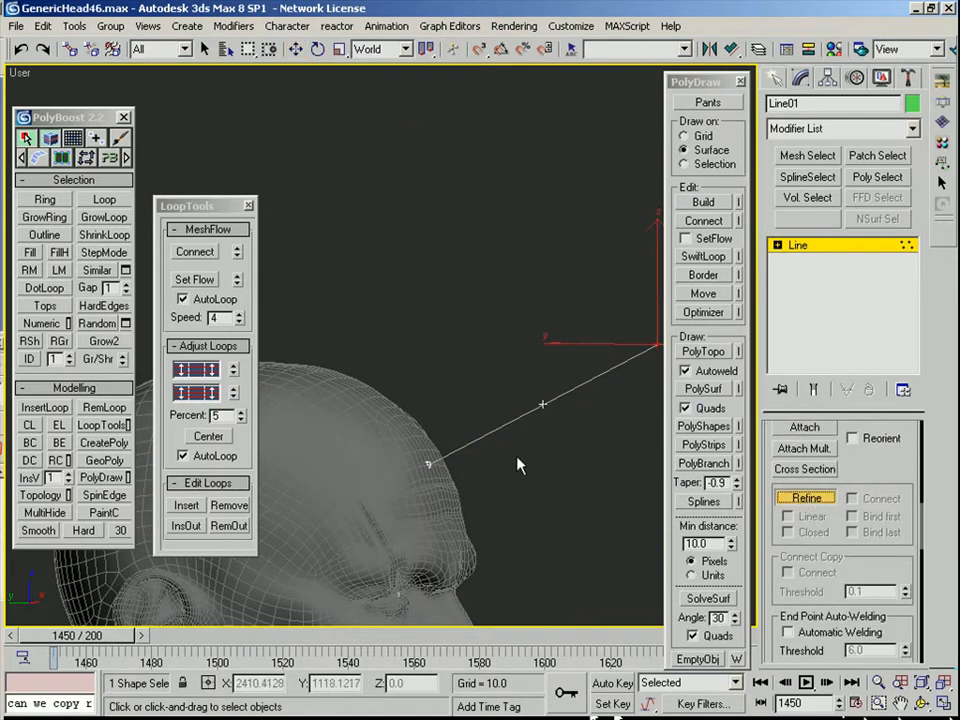
{"action": "left_click", "coordinate": [598, 379]}
{"action": "middle_click_drag", "start_coordinate": [598, 379], "coordinate": [517, 410]}
{"action": "scroll", "coordinate": [544, 428], "scroll_direction": "down", "scroll_amount": 2}
{"action": "right_click", "coordinate": [548, 434]}
{"action": "left_click_drag", "start_coordinate": [551, 441], "coordinate": [425, 326]}
{"action": "key", "text": "Delete"}
Refine the shortened line with another vertex and make its vertices Smooth
{"action": "left_click", "coordinate": [806, 498]}
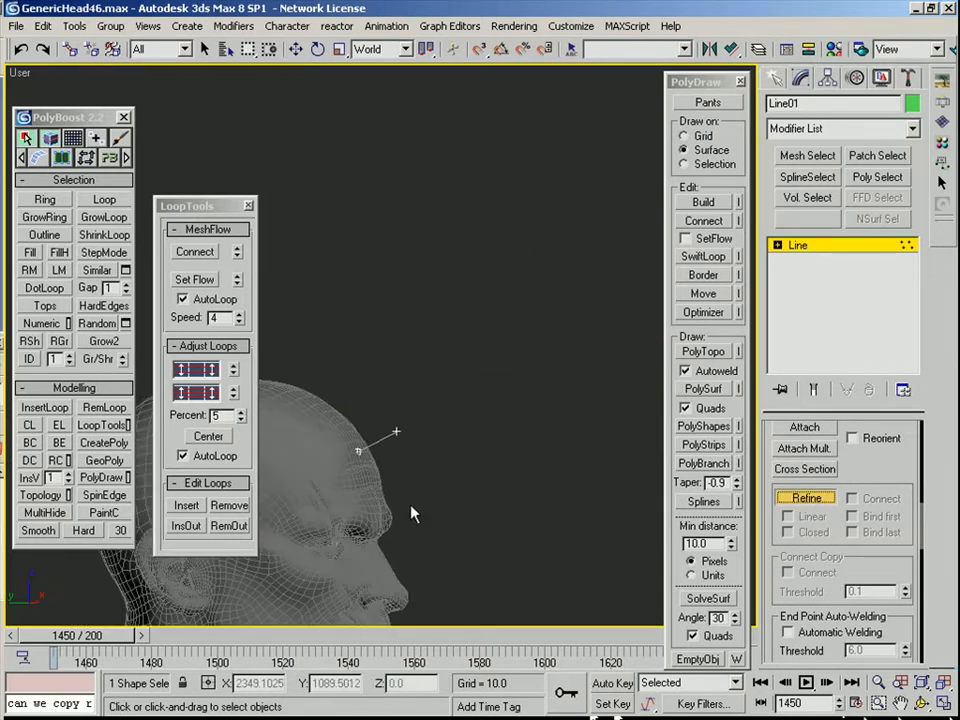
{"action": "key", "text": "w"}
{"action": "scroll", "coordinate": [383, 344], "scroll_direction": "up", "scroll_amount": 1}
{"action": "right_click", "coordinate": [370, 484]}
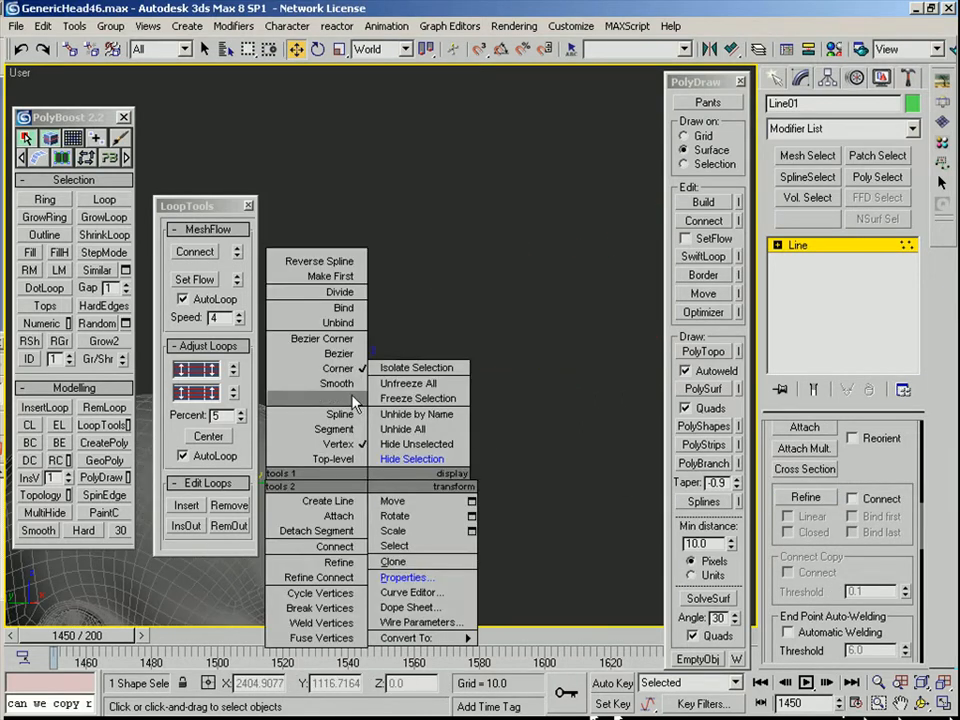
{"action": "left_click", "coordinate": [342, 385]}
Select the line's two outer vertices for moving and switch the reference coordinate system to Screen
{"action": "middle_click_drag", "start_coordinate": [407, 492], "coordinate": [463, 450]}
{"action": "scroll", "coordinate": [465, 450], "scroll_direction": "up", "scroll_amount": 1}
{"action": "left_click_drag", "start_coordinate": [514, 432], "coordinate": [421, 488]}
{"action": "middle_click_drag", "start_coordinate": [430, 455], "coordinate": [476, 465], "text": "alt"}
{"action": "right_click", "coordinate": [477, 465], "text": "alt"}
{"action": "left_click", "coordinate": [483, 405]}
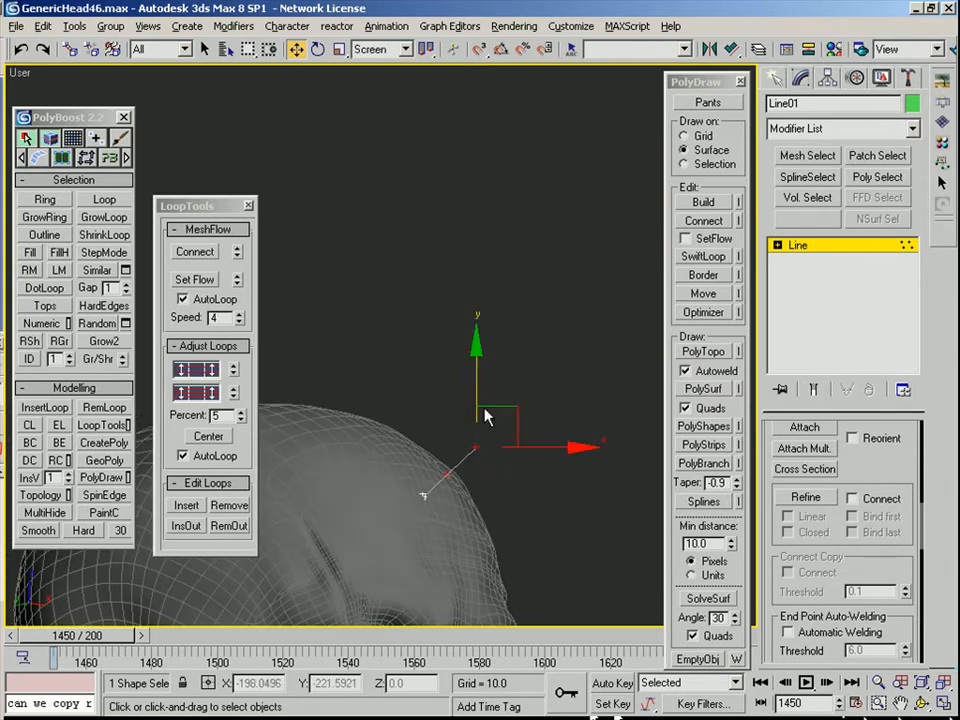
{"action": "middle_click_drag", "start_coordinate": [483, 405], "coordinate": [175, 518], "text": "alt"}
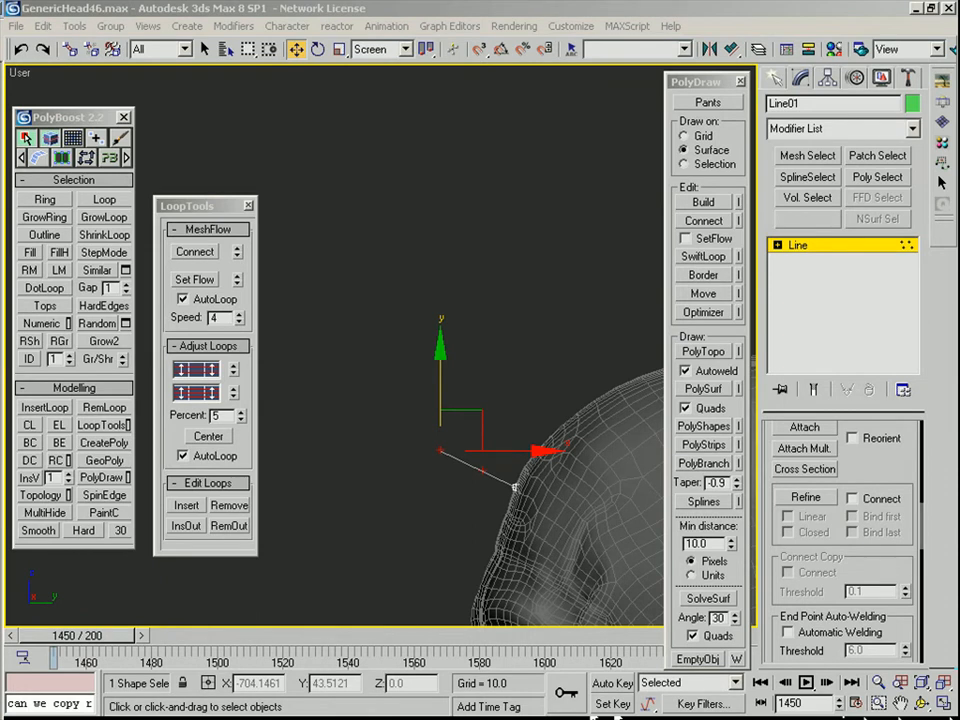
{"action": "left_click_drag", "start_coordinate": [0, 90], "coordinate": [482, 18]}
{"action": "left_click_drag", "start_coordinate": [343, 446], "coordinate": [304, 429]}
{"action": "left_click_drag", "start_coordinate": [501, 459], "coordinate": [354, 404]}
{"action": "left_click_drag", "start_coordinate": [526, 18], "coordinate": [0, 50]}
{"action": "middle_click_drag", "start_coordinate": [497, 447], "coordinate": [382, 461], "text": "alt"}
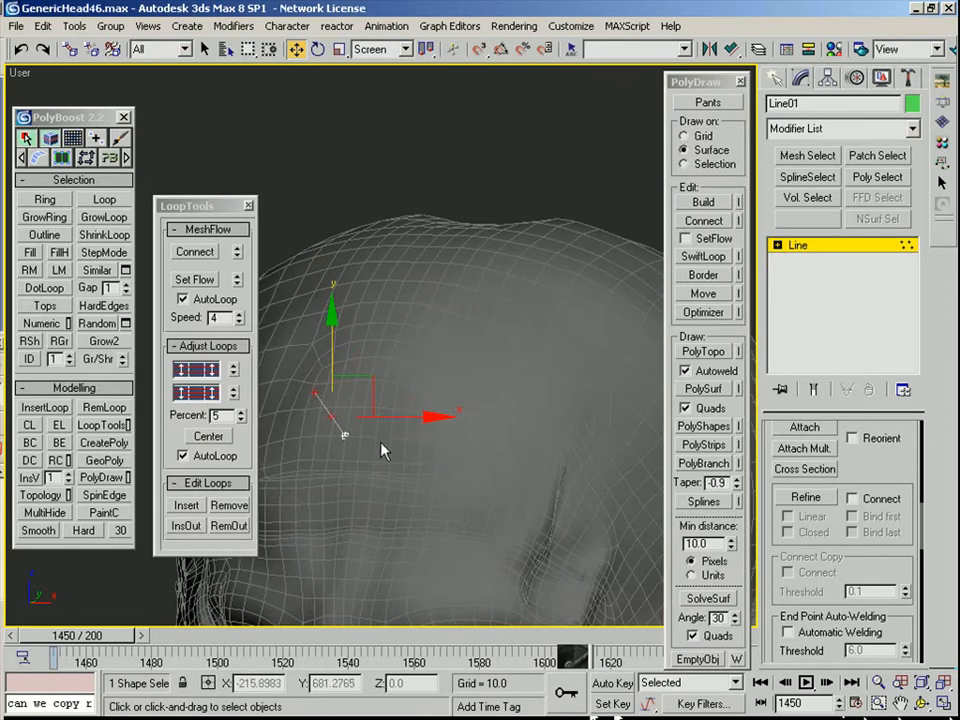
Move the line's root vertex onto the forehead with vertex snap, and rename the line HairLine_01
{"action": "mouse_move", "coordinate": [455, 437]}
{"action": "middle_mouse_down"}
{"action": "mouse_move", "coordinate": [482, 386]}
{"action": "mouse_move", "coordinate": [495, 414]}
{"action": "mouse_move", "coordinate": [481, 379]}
{"action": "middle_mouse_up"}
{"action": "left_click", "coordinate": [396, 411]}
{"action": "key", "text": "s"}
{"action": "left_click_drag", "start_coordinate": [371, 378], "coordinate": [472, 376]}
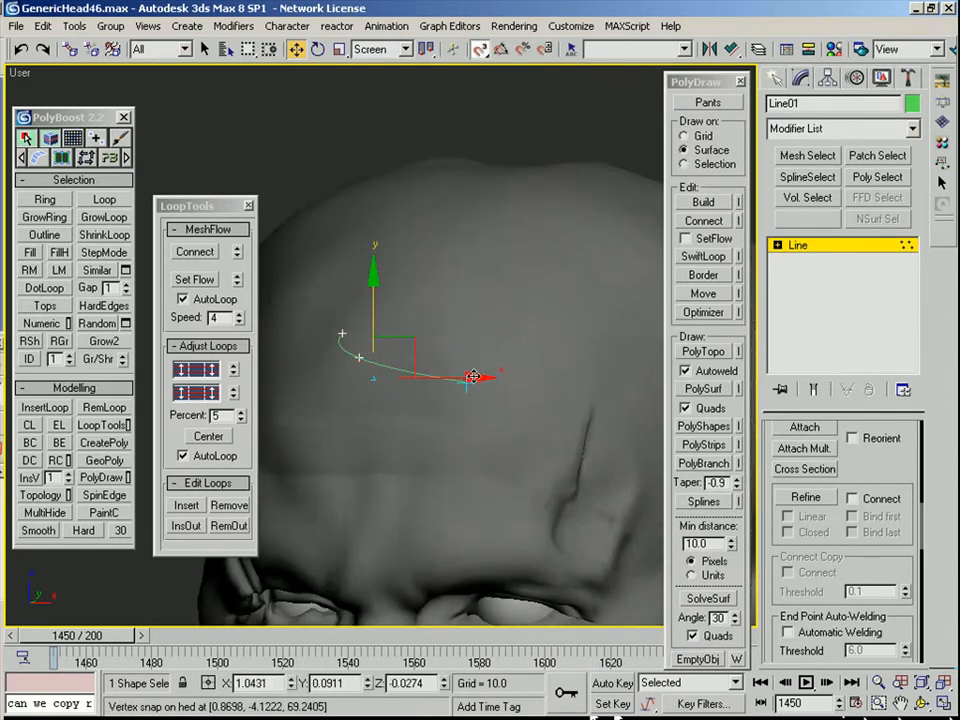
{"action": "middle_click_drag", "start_coordinate": [360, 366], "coordinate": [470, 335], "text": "alt"}
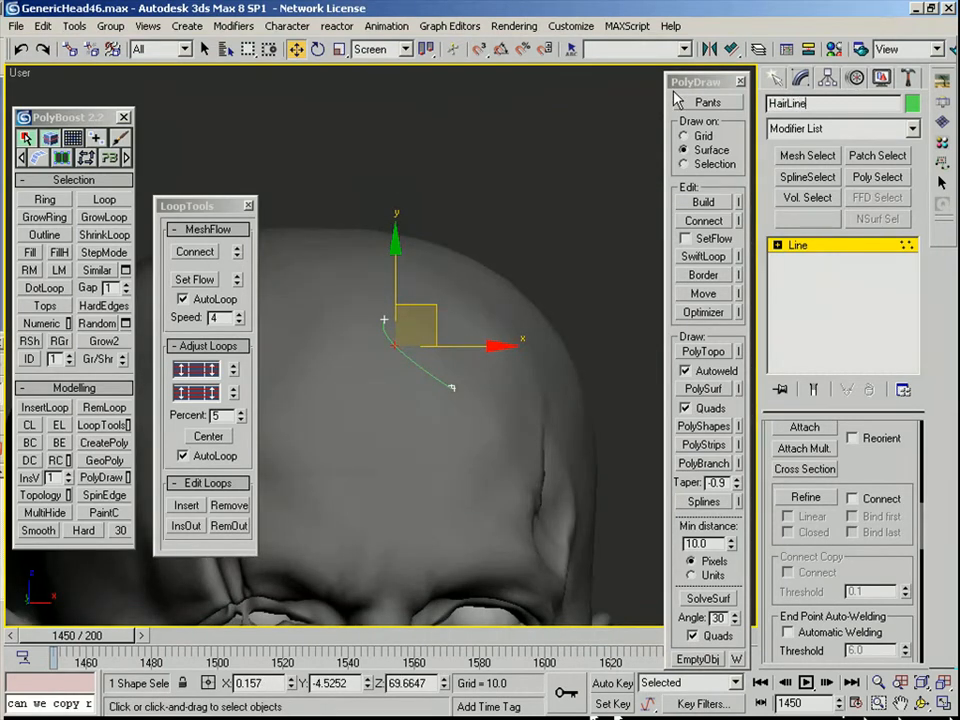
Lengthen HairLine_01 by moving its end vertex, and refine the curve with two more vertices
{"action": "middle_click_drag", "start_coordinate": [284, 372], "coordinate": [560, 385], "text": "alt"}
{"action": "left_click_drag", "start_coordinate": [398, 340], "coordinate": [464, 347]}
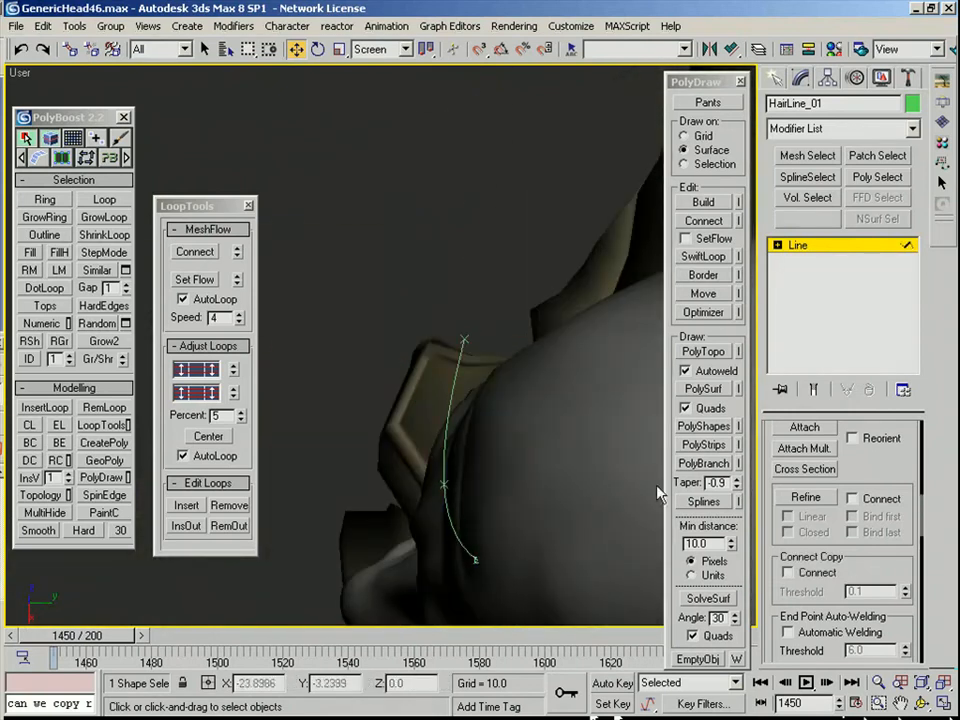
{"action": "left_click", "coordinate": [805, 497]}
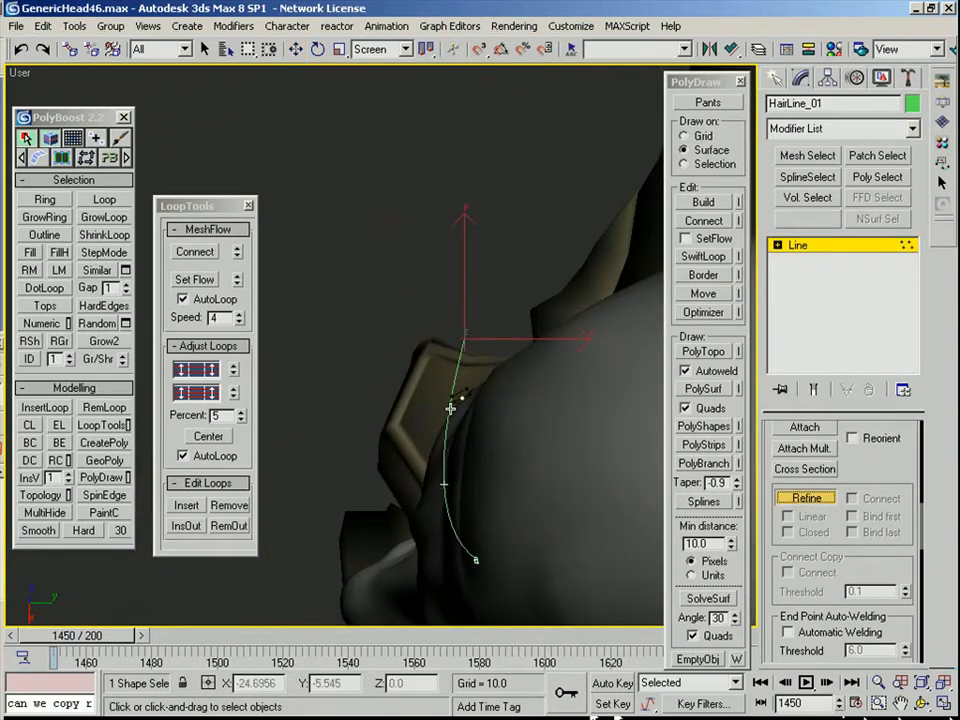
{"action": "left_click", "coordinate": [453, 519]}
{"action": "right_click", "coordinate": [460, 532]}
Move the vertices of HairLine_01 so the strand sweeps back in a curve over the forehead, ending vertex editing
{"action": "middle_click_drag", "start_coordinate": [454, 542], "coordinate": [508, 485], "text": "alt"}
{"action": "left_click_drag", "start_coordinate": [512, 478], "coordinate": [500, 468]}
{"action": "left_click_drag", "start_coordinate": [358, 487], "coordinate": [343, 493]}
{"action": "middle_click_drag", "start_coordinate": [446, 500], "coordinate": [355, 506], "text": "alt"}
{"action": "left_click_drag", "start_coordinate": [343, 493], "coordinate": [373, 492]}
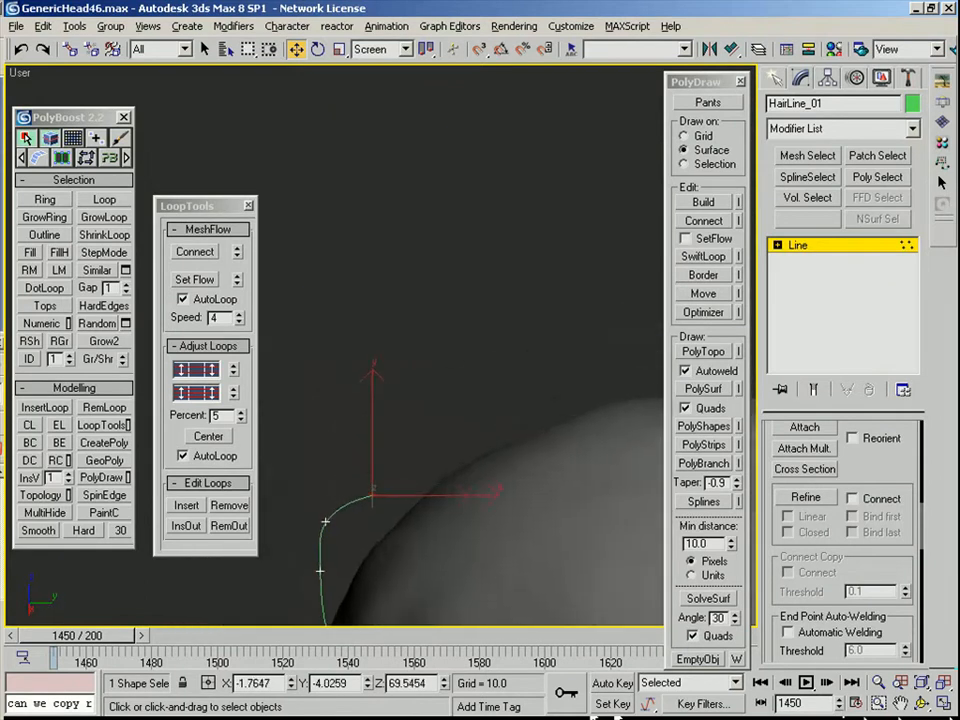
{"action": "middle_click_drag", "start_coordinate": [385, 496], "coordinate": [352, 487], "text": "alt"}
{"action": "left_click_drag", "start_coordinate": [352, 467], "coordinate": [351, 508]}
{"action": "left_click", "coordinate": [360, 552]}
{"action": "left_click_drag", "start_coordinate": [360, 552], "coordinate": [362, 556]}
{"action": "left_click_drag", "start_coordinate": [377, 438], "coordinate": [387, 447]}
{"action": "middle_click_drag", "start_coordinate": [387, 447], "coordinate": [407, 379], "text": "alt"}
{"action": "key", "text": "1"}
Set World coordinates with the selection center as pivot, and clone HairLine_01 above the head as the copy HairLine_02
{"action": "right_click", "coordinate": [394, 389], "text": "alt"}
{"action": "left_click", "coordinate": [407, 317]}
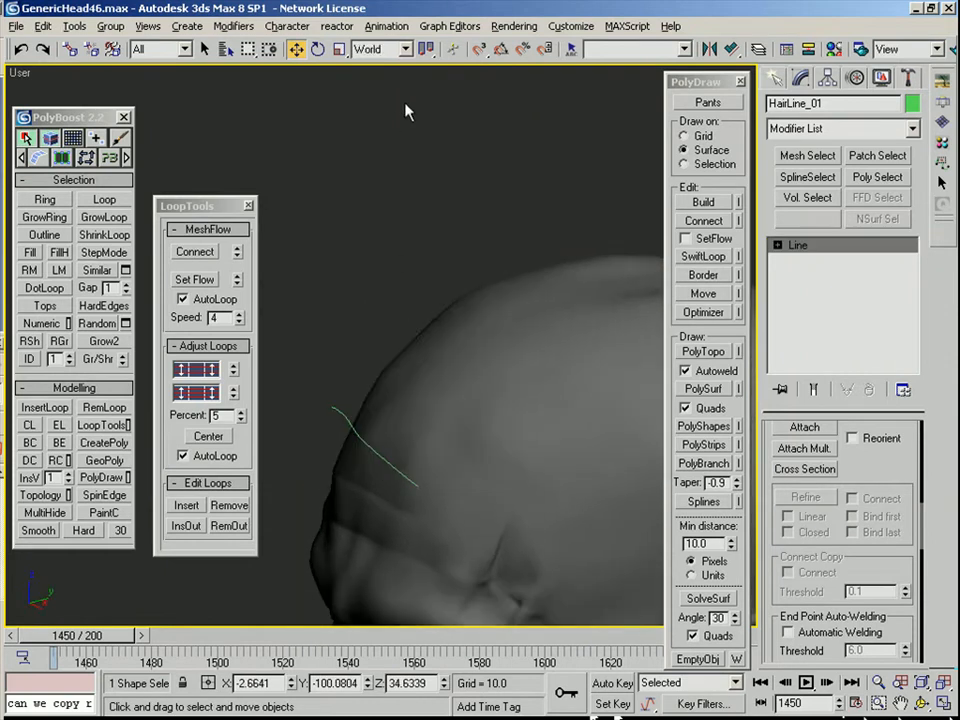
{"action": "left_click_drag", "start_coordinate": [422, 52], "coordinate": [427, 94]}
{"action": "middle_click_drag", "start_coordinate": [408, 325], "coordinate": [385, 292], "text": "alt"}
{"action": "left_click_drag", "start_coordinate": [336, 333], "coordinate": [336, 235], "text": "shift"}
{"action": "left_click", "coordinate": [440, 439]}
Snap HairLine_02's root onto a head vertex just beside HairLine_01
{"action": "scroll", "coordinate": [384, 409], "scroll_direction": "up", "scroll_amount": 1}
{"action": "key", "text": "s"}
{"action": "left_click", "coordinate": [431, 156]}
{"action": "mouse_move", "coordinate": [398, 311]}
{"action": "left_mouse_down"}
{"action": "mouse_move", "coordinate": [409, 319]}
{"action": "mouse_move", "coordinate": [412, 397]}
{"action": "mouse_move", "coordinate": [424, 411]}
{"action": "left_mouse_up"}
{"action": "middle_click_drag", "start_coordinate": [424, 411], "coordinate": [615, 412], "text": "alt"}
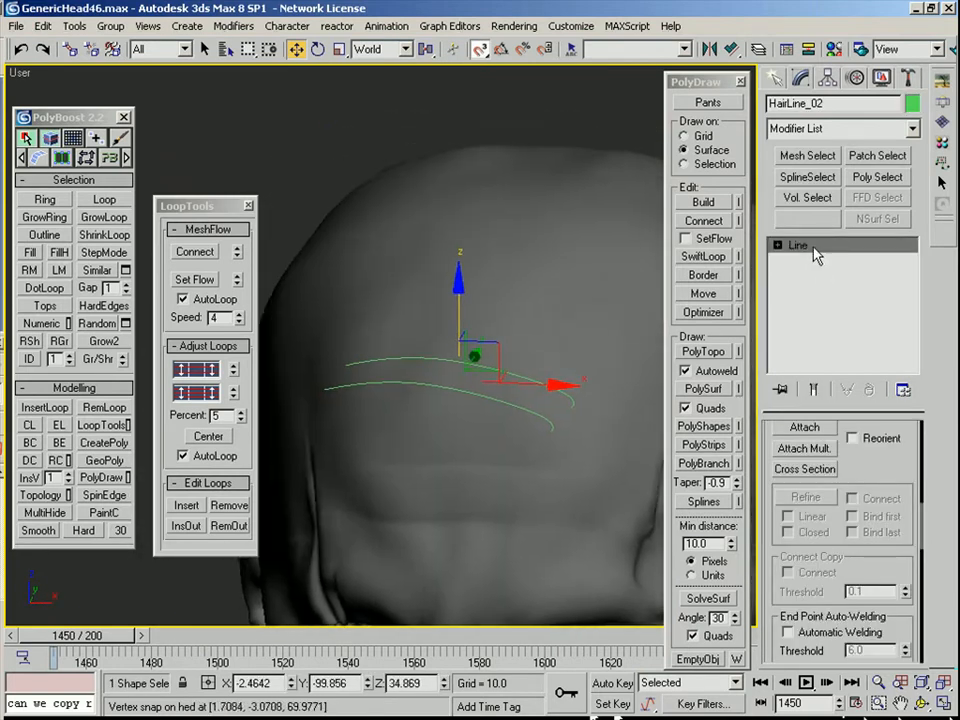
Reshape HairLine_02 by moving its vertices so the strand follows the curvature of the skull
{"action": "left_click", "coordinate": [815, 248]}
{"action": "left_click_drag", "start_coordinate": [345, 363], "coordinate": [354, 336]}
{"action": "middle_click_drag", "start_coordinate": [354, 336], "coordinate": [351, 450], "text": "alt"}
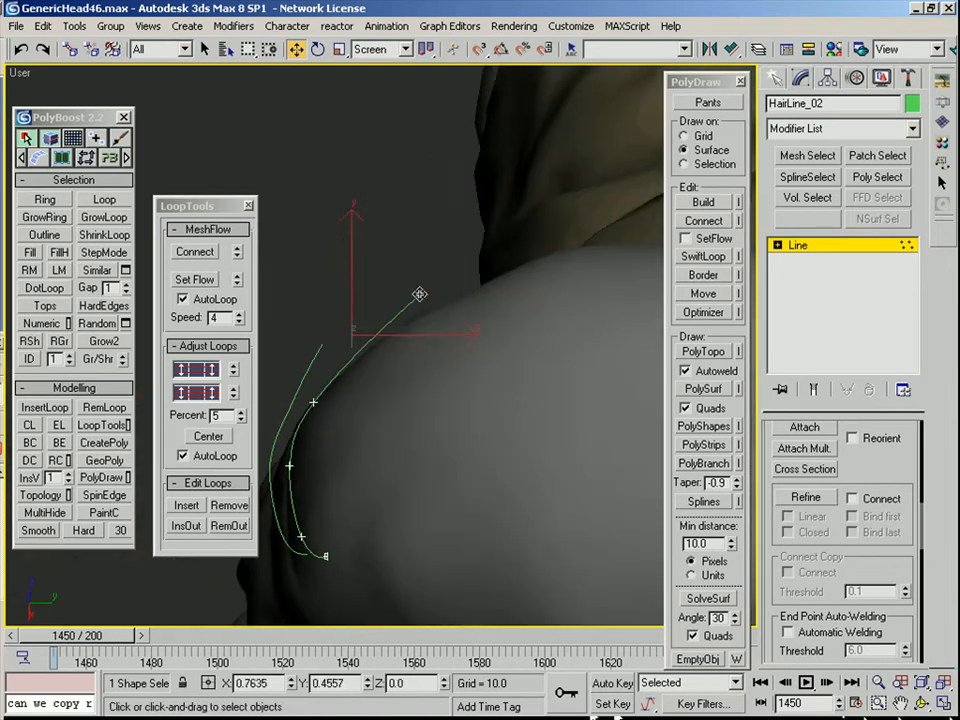
{"action": "left_click_drag", "start_coordinate": [289, 466], "coordinate": [272, 468]}
{"action": "middle_click_drag", "start_coordinate": [272, 468], "coordinate": [287, 430]}
{"action": "left_click_drag", "start_coordinate": [316, 499], "coordinate": [311, 508]}
{"action": "left_click_drag", "start_coordinate": [435, 255], "coordinate": [418, 248]}
{"action": "left_click_drag", "start_coordinate": [312, 350], "coordinate": [328, 317]}
{"action": "middle_click_drag", "start_coordinate": [328, 317], "coordinate": [432, 309], "text": "alt"}
Clone HairLine_01 as the copy HairLine_03 and snap it onto the opposite side of the forehead
{"action": "left_click", "coordinate": [418, 332]}
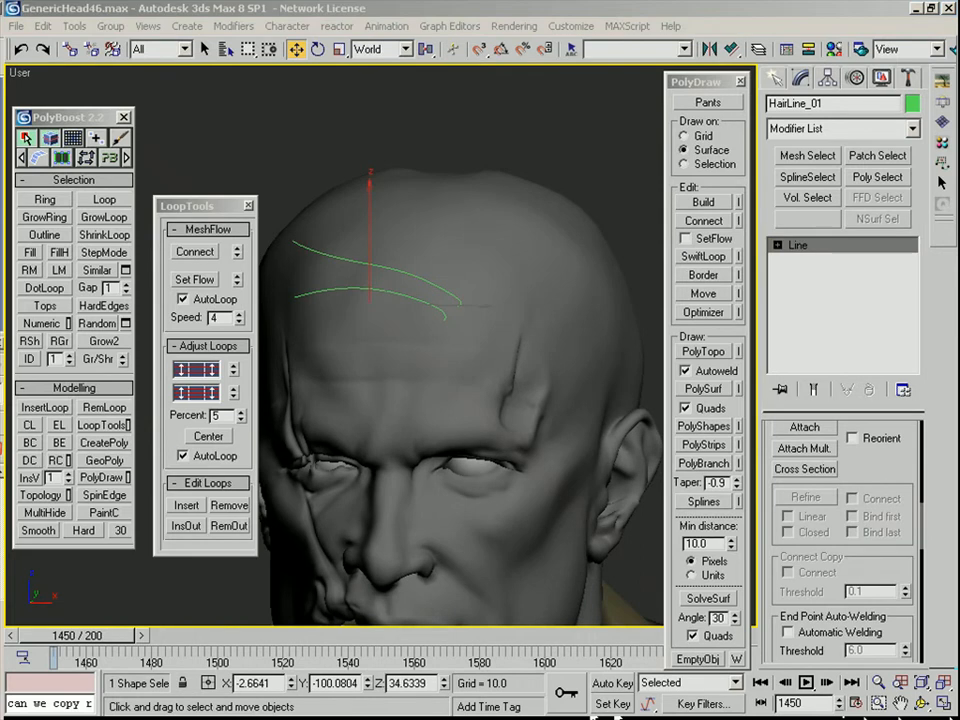
{"action": "middle_click_drag", "start_coordinate": [336, 363], "coordinate": [403, 315], "text": "alt"}
{"action": "left_click_drag", "start_coordinate": [403, 315], "coordinate": [331, 167], "text": "shift"}
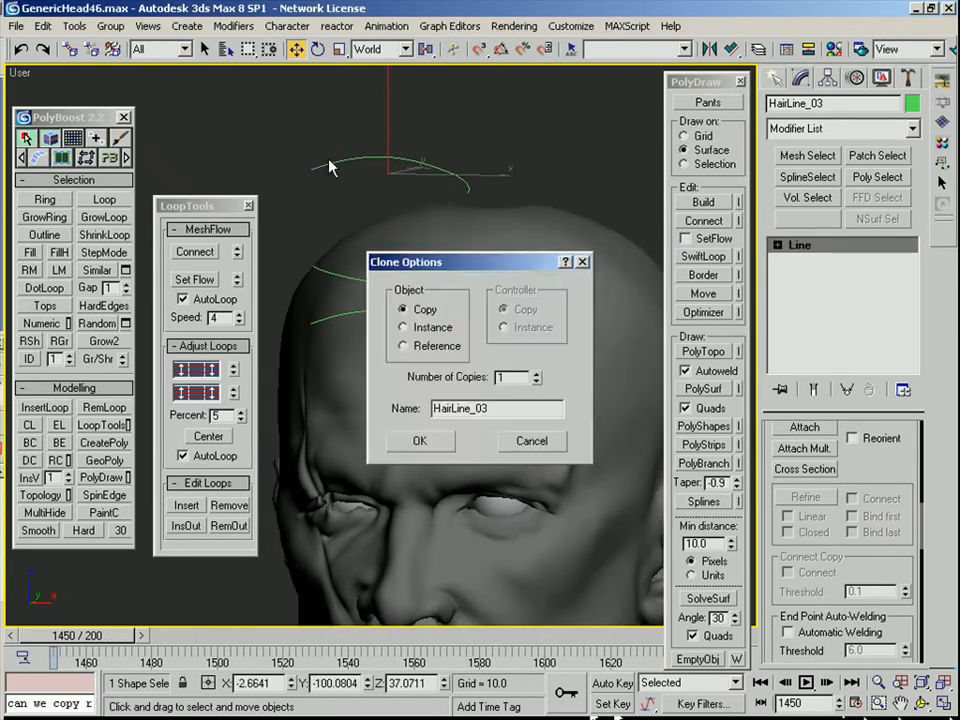
{"action": "left_click", "coordinate": [420, 441]}
{"action": "key", "text": "s"}
{"action": "mouse_move", "coordinate": [467, 193]}
{"action": "left_mouse_down"}
{"action": "mouse_move", "coordinate": [336, 332]}
{"action": "mouse_move", "coordinate": [481, 347]}
{"action": "left_mouse_up"}
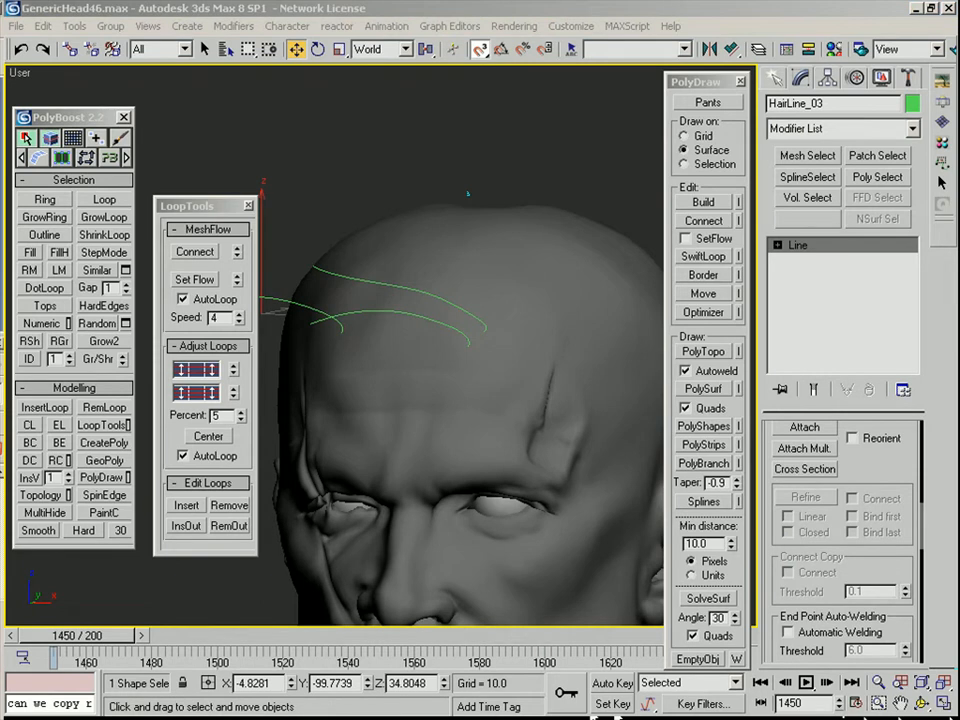
Reshape HairLine_03 by moving its vertices so the strand bends back along the forehead's side
{"action": "middle_click_drag", "start_coordinate": [488, 316], "coordinate": [560, 302], "text": "alt"}
{"action": "key", "text": "1"}
{"action": "middle_click_drag", "start_coordinate": [372, 314], "coordinate": [462, 294]}
{"action": "middle_click_drag", "start_coordinate": [346, 270], "coordinate": [337, 262]}
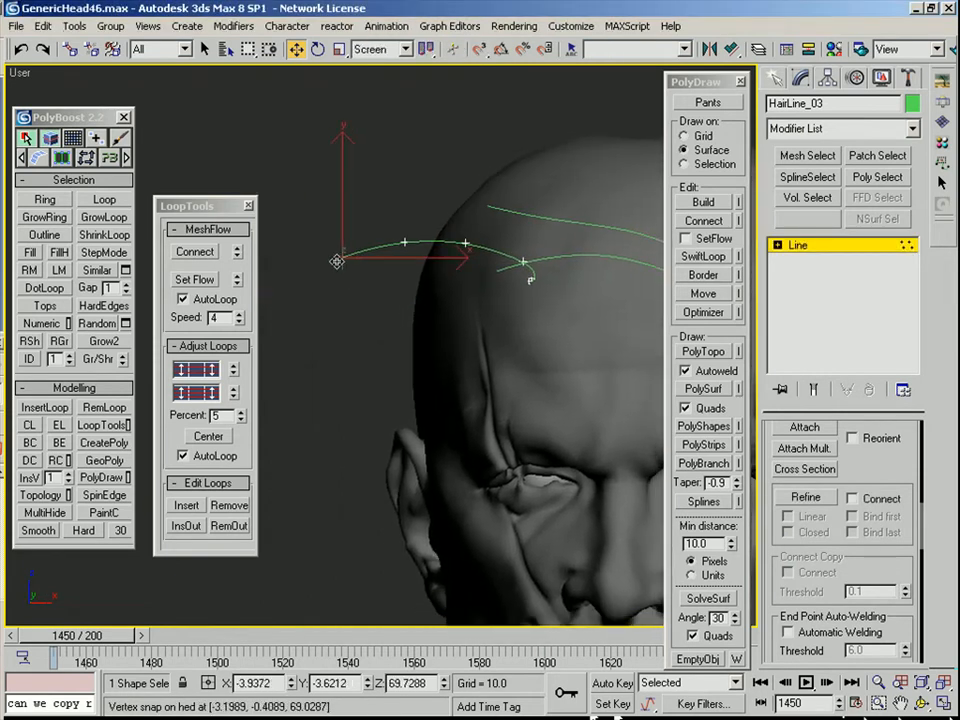
{"action": "left_click_drag", "start_coordinate": [465, 243], "coordinate": [459, 258]}
{"action": "mouse_move", "coordinate": [512, 268]}
{"action": "middle_mouse_down", "text": "alt"}
{"action": "mouse_move", "coordinate": [476, 285]}
{"action": "mouse_move", "coordinate": [498, 281]}
{"action": "middle_mouse_up", "text": "alt"}
{"action": "left_click_drag", "start_coordinate": [498, 281], "coordinate": [521, 251]}
{"action": "middle_click_drag", "start_coordinate": [521, 251], "coordinate": [510, 262], "text": "alt"}
{"action": "left_click_drag", "start_coordinate": [519, 254], "coordinate": [535, 254]}
{"action": "middle_click_drag", "start_coordinate": [530, 256], "coordinate": [474, 249], "text": "alt"}
{"action": "mouse_move", "coordinate": [386, 321]}
{"action": "middle_mouse_down", "text": "alt"}
{"action": "mouse_move", "coordinate": [405, 332]}
{"action": "mouse_move", "coordinate": [339, 306]}
{"action": "mouse_move", "coordinate": [404, 332]}
{"action": "mouse_move", "coordinate": [390, 311]}
{"action": "mouse_move", "coordinate": [355, 310]}
{"action": "mouse_move", "coordinate": [382, 302]}
{"action": "middle_mouse_up", "text": "alt"}
{"action": "middle_click_drag", "start_coordinate": [294, 279], "coordinate": [384, 326], "text": "alt"}
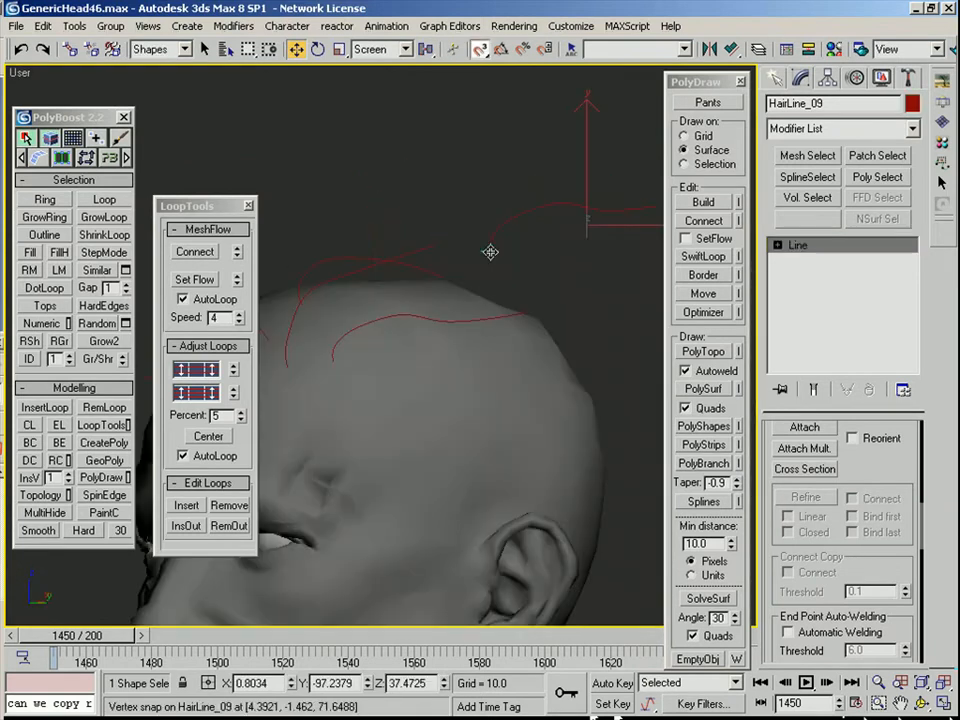
Snap HairLine_09's root onto the side of the head above the temple and show the head in the Right view
{"action": "left_click", "coordinate": [490, 252]}
{"action": "left_click_drag", "start_coordinate": [441, 384], "coordinate": [440, 388]}
{"action": "middle_click_drag", "start_coordinate": [440, 390], "coordinate": [428, 438], "text": "alt"}
{"action": "key", "text": "r"}
{"action": "scroll", "coordinate": [433, 392], "scroll_direction": "up", "scroll_amount": 5}
{"action": "middle_click_drag", "start_coordinate": [433, 392], "coordinate": [582, 309]}
{"action": "scroll", "coordinate": [416, 383], "scroll_direction": "down", "scroll_amount": 5}
Move HairLine_09's vertices in side view so the strand runs backward above the ear
{"action": "key", "text": "1"}
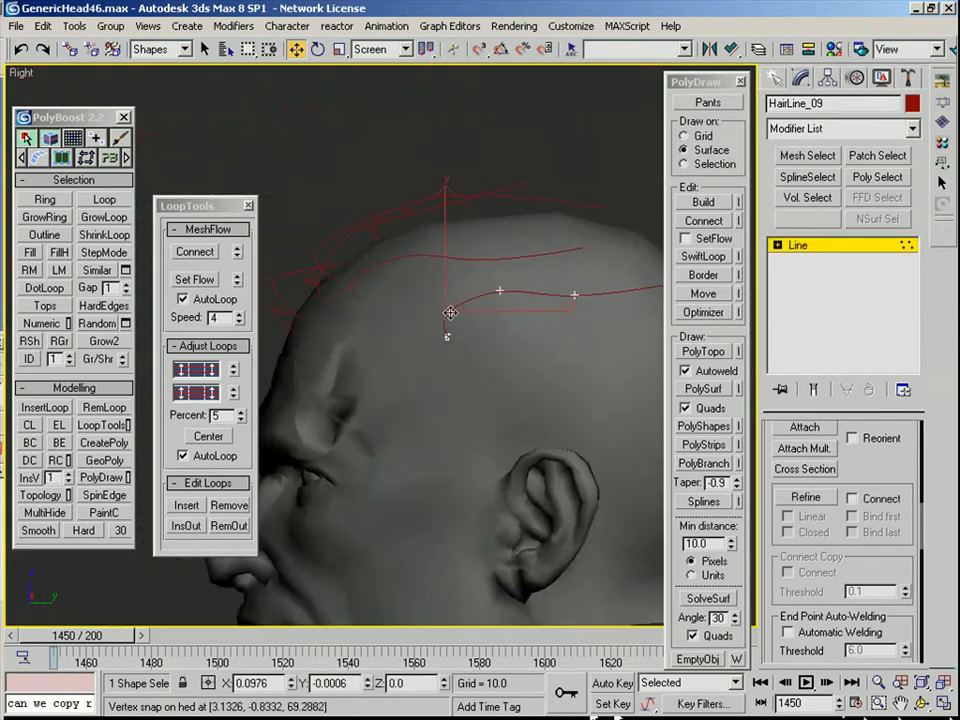
{"action": "key", "text": "s"}
{"action": "left_click_drag", "start_coordinate": [446, 315], "coordinate": [461, 320]}
{"action": "scroll", "coordinate": [490, 336], "scroll_direction": "down", "scroll_amount": 2}
{"action": "middle_click_drag", "start_coordinate": [508, 341], "coordinate": [425, 347]}
{"action": "left_click_drag", "start_coordinate": [365, 358], "coordinate": [366, 357]}
{"action": "scroll", "coordinate": [379, 349], "scroll_direction": "up", "scroll_amount": 1}
{"action": "left_click_drag", "start_coordinate": [381, 305], "coordinate": [399, 323]}
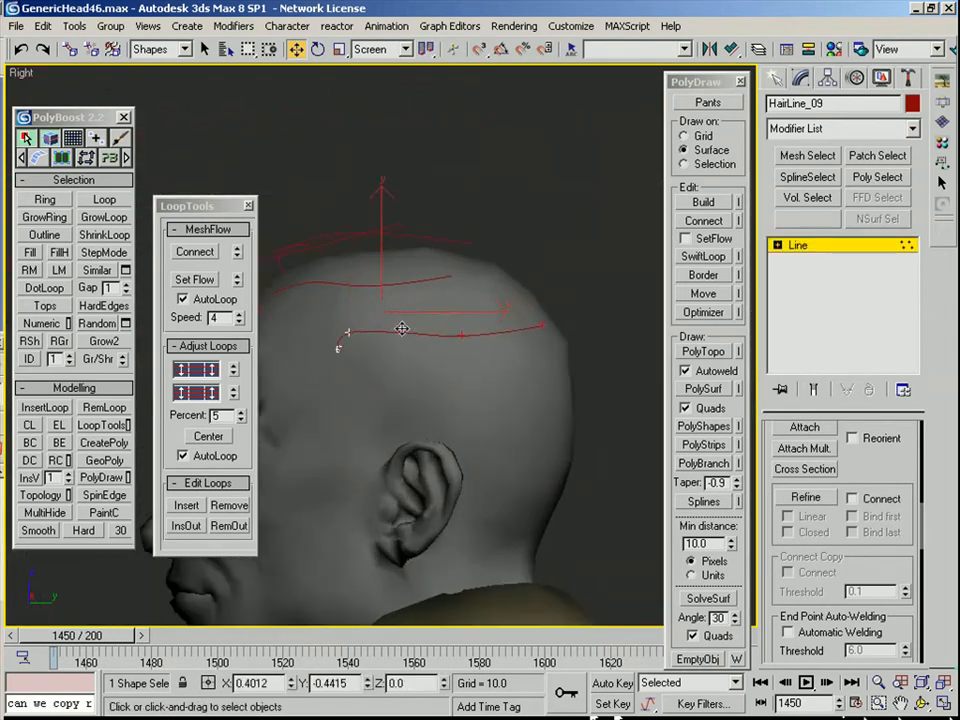
Adjust HairLine_09's vertices in an angled view to hug the side of the skull, ending vertex editing
{"action": "mouse_move", "coordinate": [542, 375]}
{"action": "middle_mouse_down", "text": "alt"}
{"action": "mouse_move", "coordinate": [564, 360]}
{"action": "mouse_move", "coordinate": [532, 376]}
{"action": "middle_mouse_up", "text": "alt"}
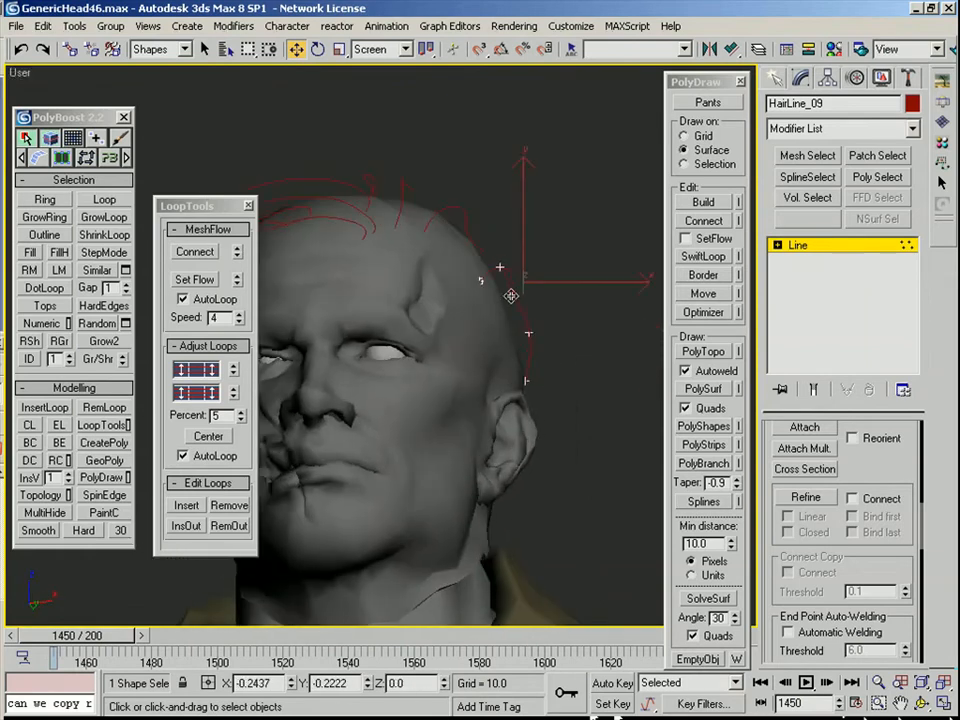
{"action": "mouse_move", "coordinate": [529, 330]}
{"action": "middle_mouse_down", "text": "alt"}
{"action": "mouse_move", "coordinate": [515, 380]}
{"action": "mouse_move", "coordinate": [576, 379]}
{"action": "mouse_move", "coordinate": [521, 330]}
{"action": "middle_mouse_up", "text": "alt"}
{"action": "mouse_move", "coordinate": [570, 380]}
{"action": "middle_mouse_down", "text": "alt"}
{"action": "mouse_move", "coordinate": [489, 369]}
{"action": "mouse_move", "coordinate": [480, 387]}
{"action": "middle_mouse_up", "text": "alt"}
{"action": "key", "text": "1"}
Clone HairLine_09 as the copy HairLine_10 and snap its root onto the head just below the original strand
{"action": "left_click_drag", "start_coordinate": [458, 350], "coordinate": [568, 199], "text": "shift"}
{"action": "left_click", "coordinate": [422, 443]}
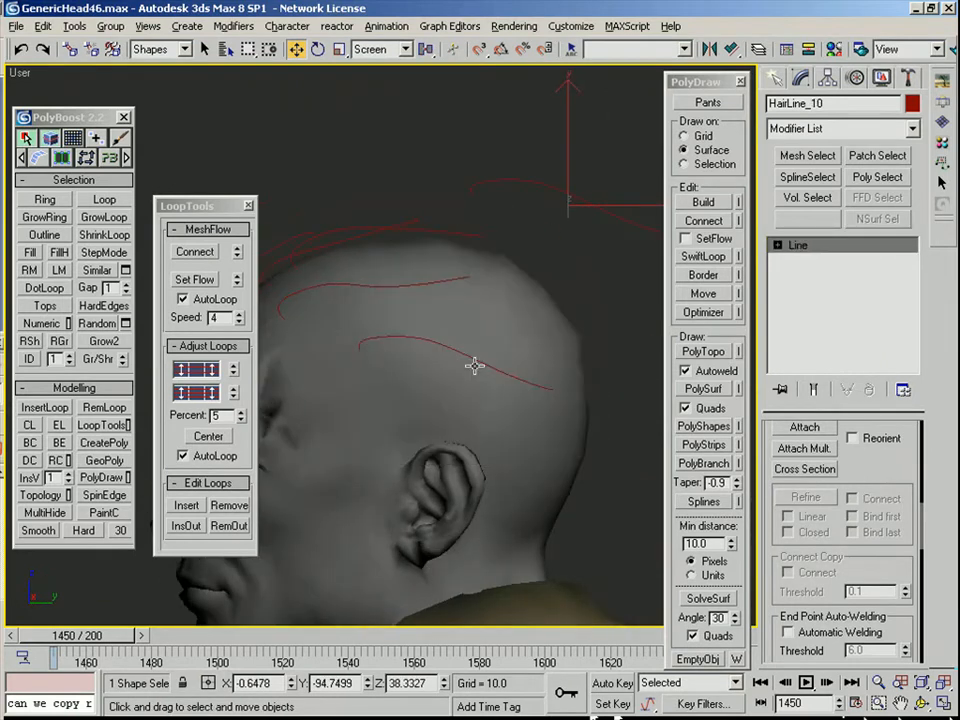
{"action": "key", "text": "s"}
{"action": "left_click_drag", "start_coordinate": [471, 195], "coordinate": [380, 371]}
Adjust HairLine_10's root and outer vertices to follow the side of the head, ending vertex editing
{"action": "mouse_move", "coordinate": [390, 378]}
{"action": "middle_mouse_down", "text": "alt"}
{"action": "mouse_move", "coordinate": [419, 411]}
{"action": "mouse_move", "coordinate": [499, 349]}
{"action": "mouse_move", "coordinate": [519, 285]}
{"action": "mouse_move", "coordinate": [543, 311]}
{"action": "middle_mouse_up", "text": "alt"}
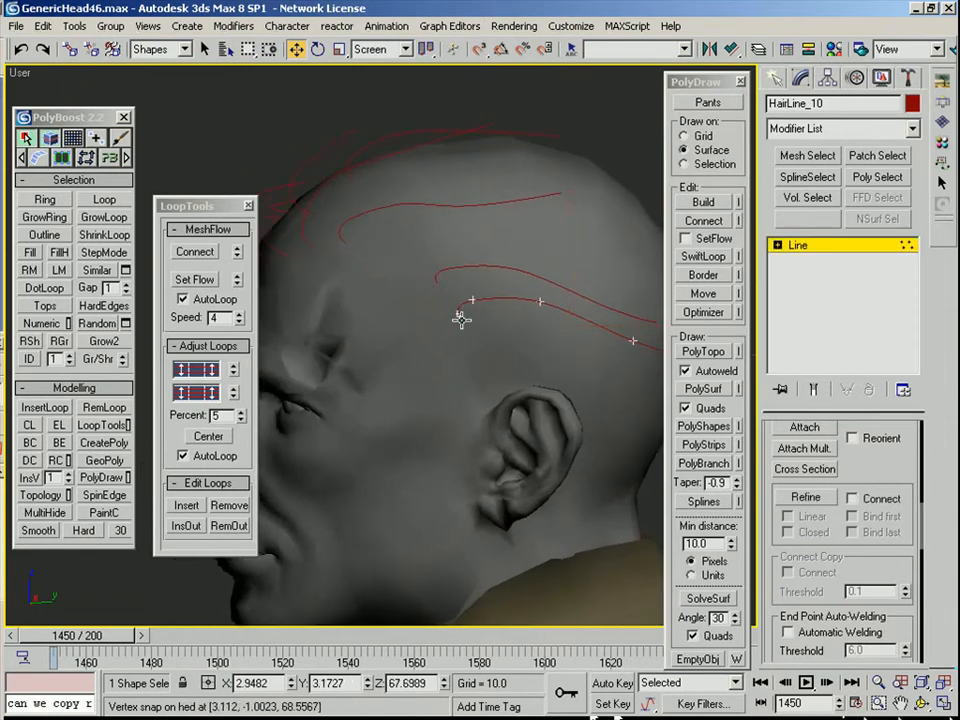
{"action": "left_click_drag", "start_coordinate": [431, 321], "coordinate": [430, 324]}
{"action": "middle_click_drag", "start_coordinate": [535, 309], "coordinate": [570, 389], "text": "alt"}
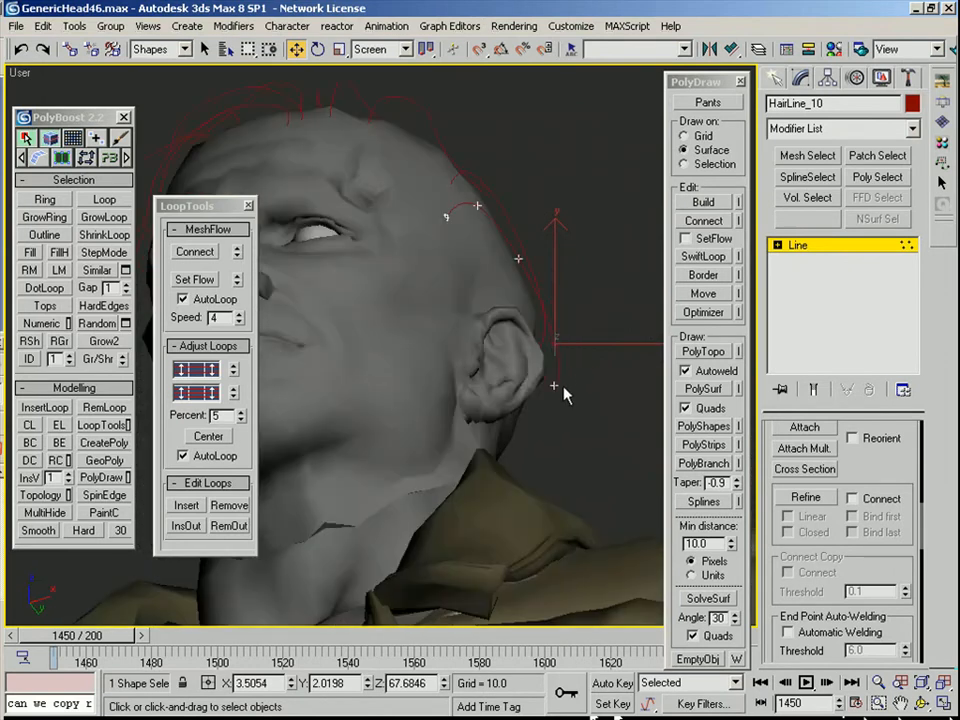
{"action": "mouse_move", "coordinate": [541, 342]}
{"action": "middle_mouse_down", "text": "alt"}
{"action": "mouse_move", "coordinate": [503, 281]}
{"action": "mouse_move", "coordinate": [572, 306]}
{"action": "mouse_move", "coordinate": [476, 259]}
{"action": "mouse_move", "coordinate": [541, 257]}
{"action": "mouse_move", "coordinate": [491, 212]}
{"action": "mouse_move", "coordinate": [431, 223]}
{"action": "middle_mouse_up", "text": "alt"}
{"action": "key", "text": "1"}
Clone HairLine_10 downward as the copy HairLine_11 and snap its root onto the head near the ear
{"action": "left_click_drag", "start_coordinate": [439, 220], "coordinate": [442, 268], "text": "shift"}
{"action": "left_click", "coordinate": [420, 439]}
{"action": "key", "text": "s"}
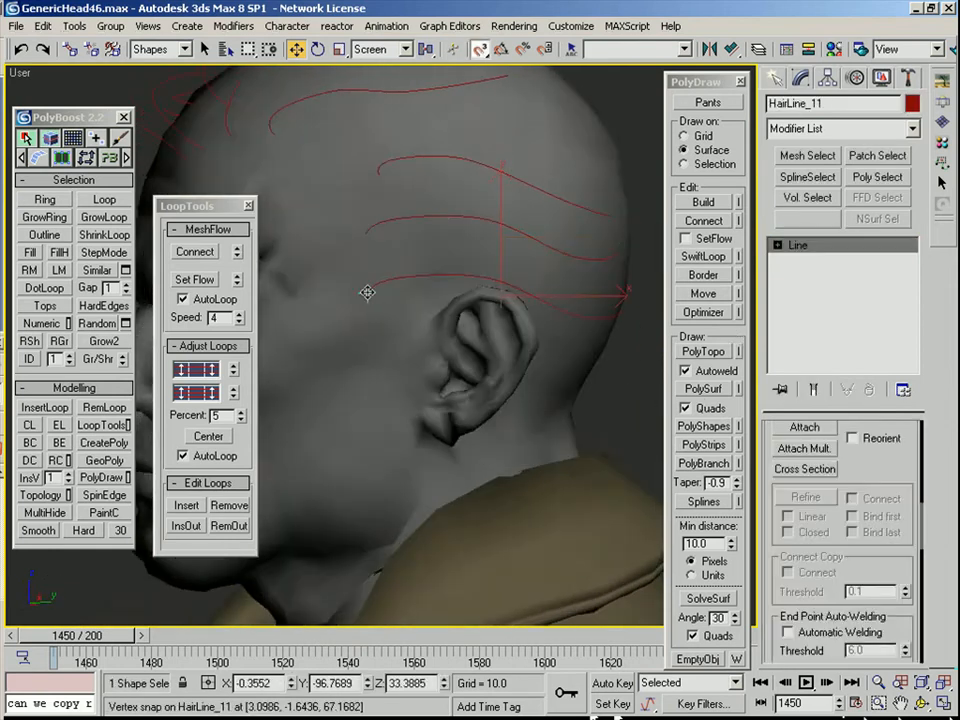
{"action": "left_click_drag", "start_coordinate": [367, 293], "coordinate": [433, 302]}
Move HairLine_11's vertices so the strand passes over the ear and drops down behind it
{"action": "middle_click_drag", "start_coordinate": [527, 312], "coordinate": [506, 298]}
{"action": "key", "text": "1"}
{"action": "left_click_drag", "start_coordinate": [482, 307], "coordinate": [443, 262]}
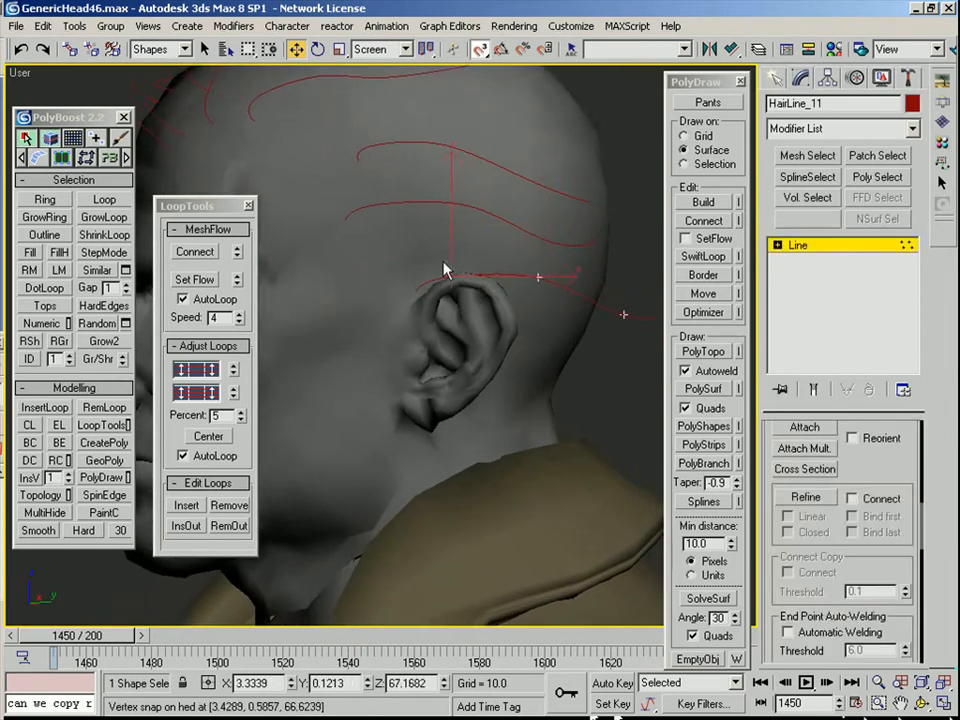
{"action": "middle_click_drag", "start_coordinate": [573, 302], "coordinate": [415, 279]}
{"action": "left_click_drag", "start_coordinate": [549, 356], "coordinate": [408, 242]}
{"action": "middle_click_drag", "start_coordinate": [425, 258], "coordinate": [411, 249], "text": "alt"}
{"action": "middle_click_drag", "start_coordinate": [470, 308], "coordinate": [356, 330], "text": "alt"}
{"action": "middle_click_drag", "start_coordinate": [456, 321], "coordinate": [423, 224], "text": "alt"}
{"action": "left_click", "coordinate": [349, 228]}
{"action": "left_click", "coordinate": [334, 207]}
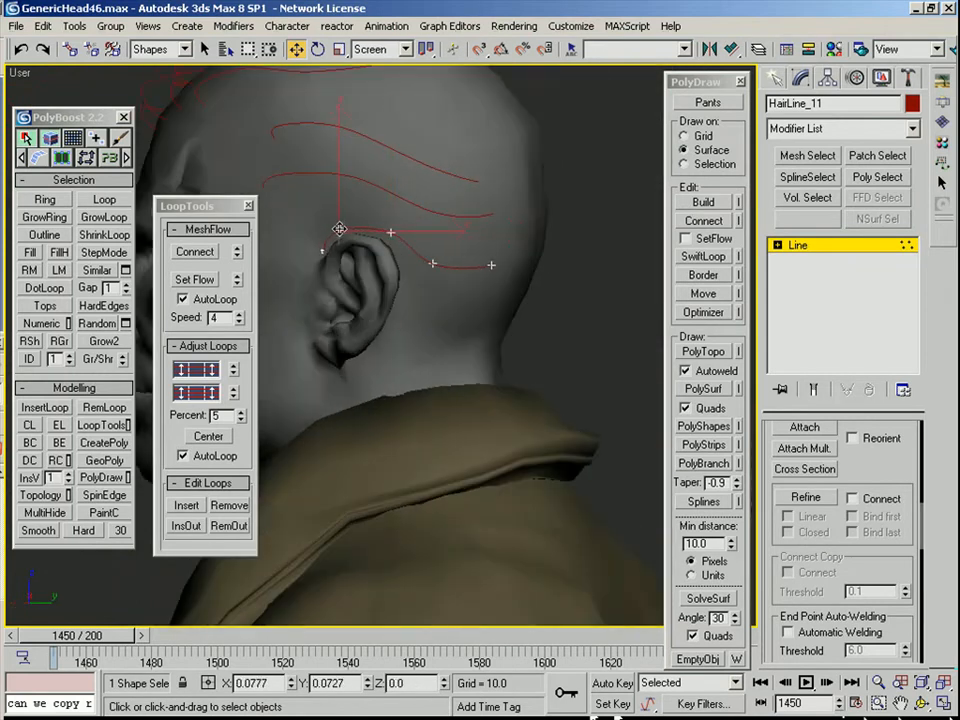
Snap HairLine_11's root vertex in front of the ear in wireframe, and arch the neighboring vertex over the ear's top
{"action": "middle_click_drag", "start_coordinate": [337, 230], "coordinate": [370, 218], "text": "alt"}
{"action": "scroll", "coordinate": [437, 196], "scroll_direction": "up", "scroll_amount": 2}
{"action": "middle_click_drag", "start_coordinate": [437, 196], "coordinate": [517, 246]}
{"action": "key", "text": "s"}
{"action": "key", "text": "F3"}
{"action": "mouse_move", "coordinate": [409, 253]}
{"action": "left_mouse_down"}
{"action": "mouse_move", "coordinate": [407, 238]}
{"action": "mouse_move", "coordinate": [394, 257]}
{"action": "left_mouse_up"}
{"action": "key", "text": "F3"}
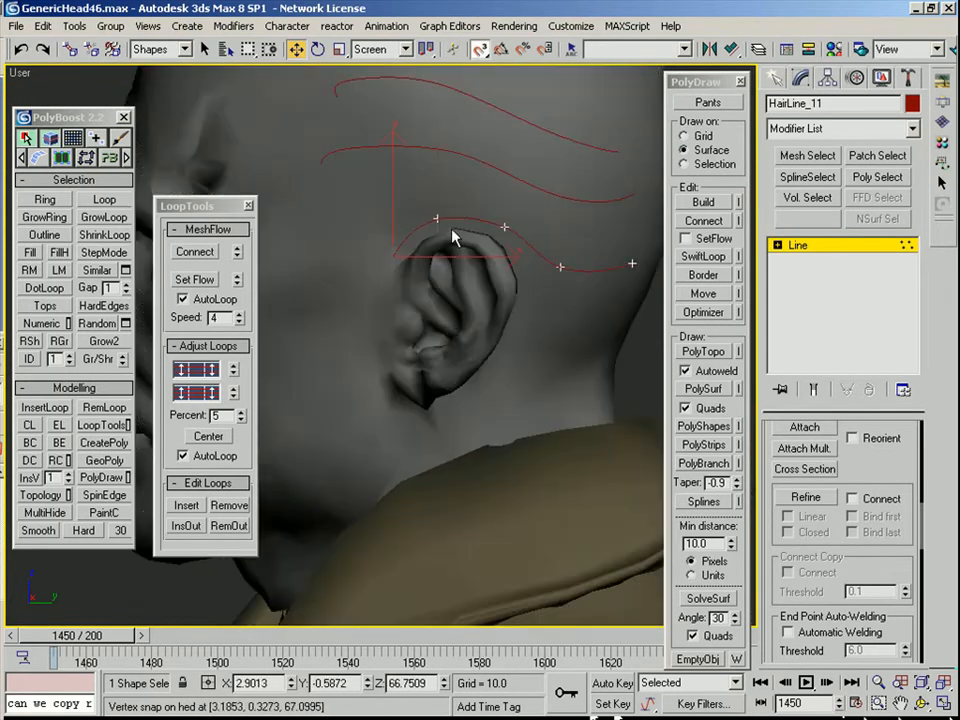
{"action": "key", "text": "s"}
{"action": "left_click_drag", "start_coordinate": [436, 218], "coordinate": [424, 227]}
{"action": "middle_click_drag", "start_coordinate": [424, 227], "coordinate": [546, 244], "text": "alt"}
{"action": "key", "text": "1"}
Clone HairLine_11 as the copy HairLine_12 and snap its root onto the head in front of the ear
{"action": "left_click_drag", "start_coordinate": [500, 228], "coordinate": [549, 228], "text": "shift"}
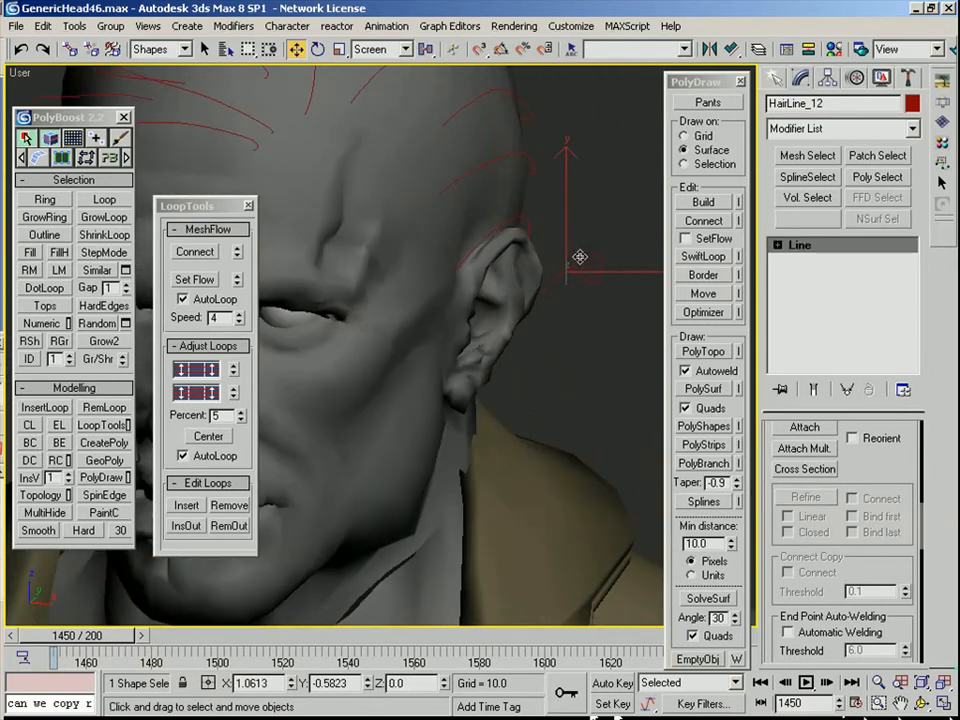
{"action": "left_click", "coordinate": [420, 441]}
{"action": "key", "text": "s"}
{"action": "left_click_drag", "start_coordinate": [540, 332], "coordinate": [434, 331]}
{"action": "mouse_move", "coordinate": [476, 332]}
{"action": "middle_mouse_down", "text": "alt"}
{"action": "mouse_move", "coordinate": [426, 343]}
{"action": "mouse_move", "coordinate": [516, 369]}
{"action": "mouse_move", "coordinate": [462, 369]}
{"action": "middle_mouse_up", "text": "alt"}
Bring HairLine_12's far vertex close to its root in front of the ear and insert an extra vertex between them with Refine
{"action": "key", "text": "1"}
{"action": "key", "text": "F3"}
{"action": "left_click_drag", "start_coordinate": [612, 402], "coordinate": [411, 332]}
{"action": "left_click", "coordinate": [806, 497]}
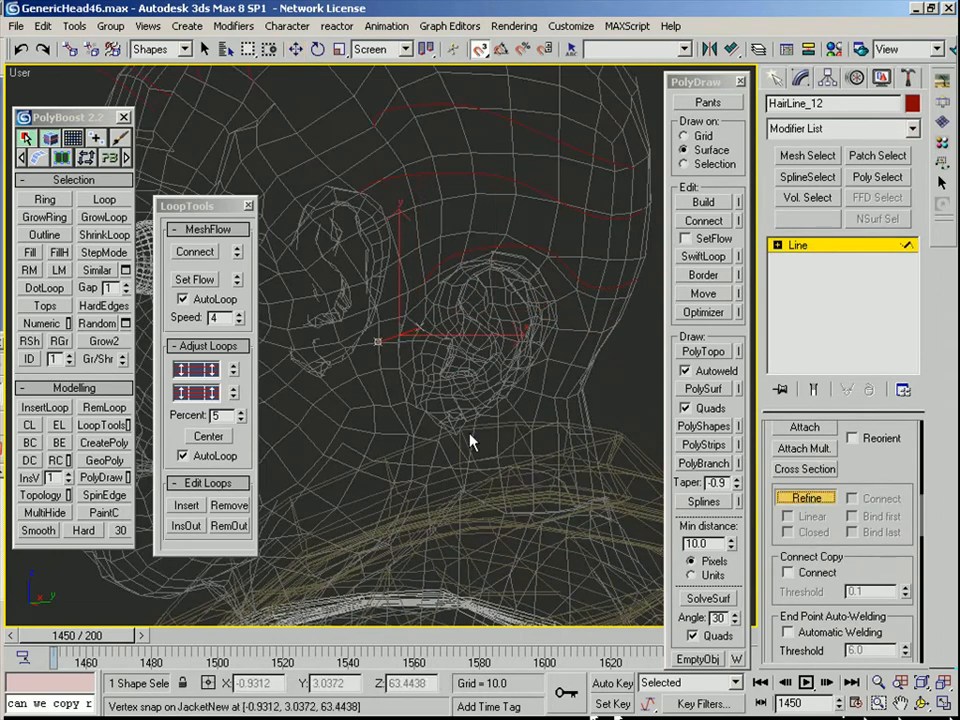
{"action": "left_click", "coordinate": [398, 335]}
{"action": "right_click", "coordinate": [409, 336]}
{"action": "middle_click_drag", "start_coordinate": [409, 336], "coordinate": [430, 328], "text": "alt"}
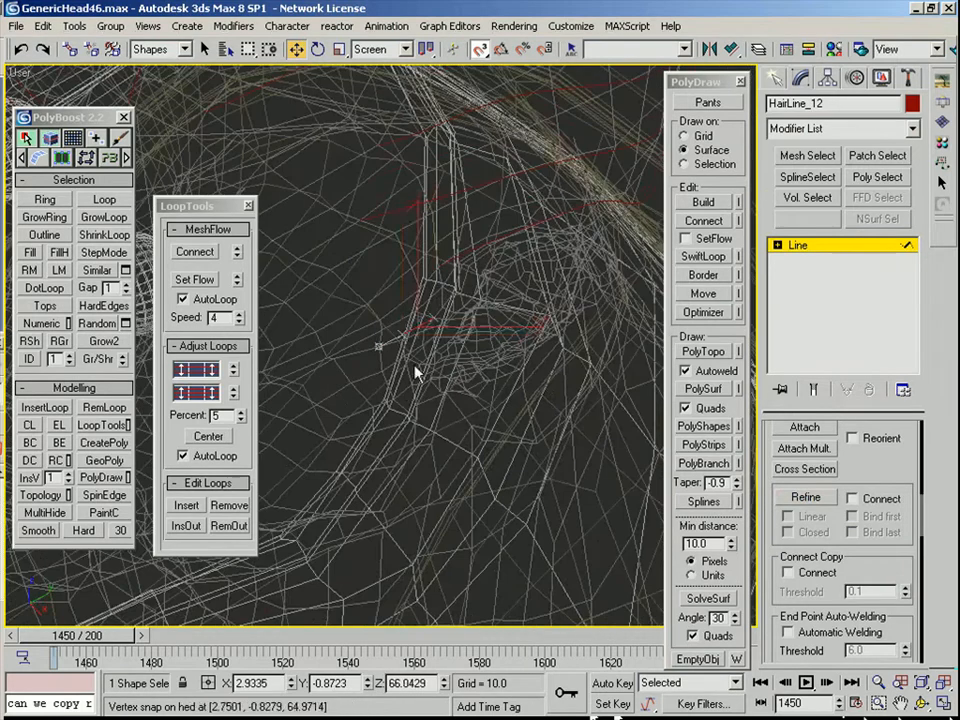
Move HairLine_12's vertices freely, without snapping, to shape a short strand lying close to the head in front of the ear
{"action": "key", "text": "s"}
{"action": "key", "text": "F3"}
{"action": "left_click_drag", "start_coordinate": [402, 340], "coordinate": [413, 334]}
{"action": "left_click_drag", "start_coordinate": [435, 321], "coordinate": [438, 335]}
{"action": "middle_click_drag", "start_coordinate": [438, 335], "coordinate": [447, 273], "text": "alt"}
{"action": "left_click", "coordinate": [407, 341]}
{"action": "left_click_drag", "start_coordinate": [407, 341], "coordinate": [394, 340]}
{"action": "mouse_move", "coordinate": [394, 340]}
{"action": "middle_mouse_down", "text": "alt"}
{"action": "mouse_move", "coordinate": [501, 397]}
{"action": "mouse_move", "coordinate": [424, 371]}
{"action": "mouse_move", "coordinate": [396, 348]}
{"action": "middle_mouse_up", "text": "alt"}
{"action": "left_click_drag", "start_coordinate": [391, 341], "coordinate": [396, 342]}
{"action": "middle_click_drag", "start_coordinate": [396, 342], "coordinate": [427, 335], "text": "alt"}
{"action": "left_click_drag", "start_coordinate": [418, 337], "coordinate": [416, 343]}
{"action": "middle_click_drag", "start_coordinate": [416, 343], "coordinate": [405, 278], "text": "alt"}
Clone the short strand HairLine_12 and place the copy close beside it near the ear
{"action": "key", "text": "1"}
{"action": "middle_click_drag", "start_coordinate": [437, 345], "coordinate": [473, 368], "text": "alt"}
{"action": "left_click", "coordinate": [441, 360]}
{"action": "key", "text": "F3"}
{"action": "scroll", "coordinate": [467, 357], "scroll_direction": "up", "scroll_amount": 4}
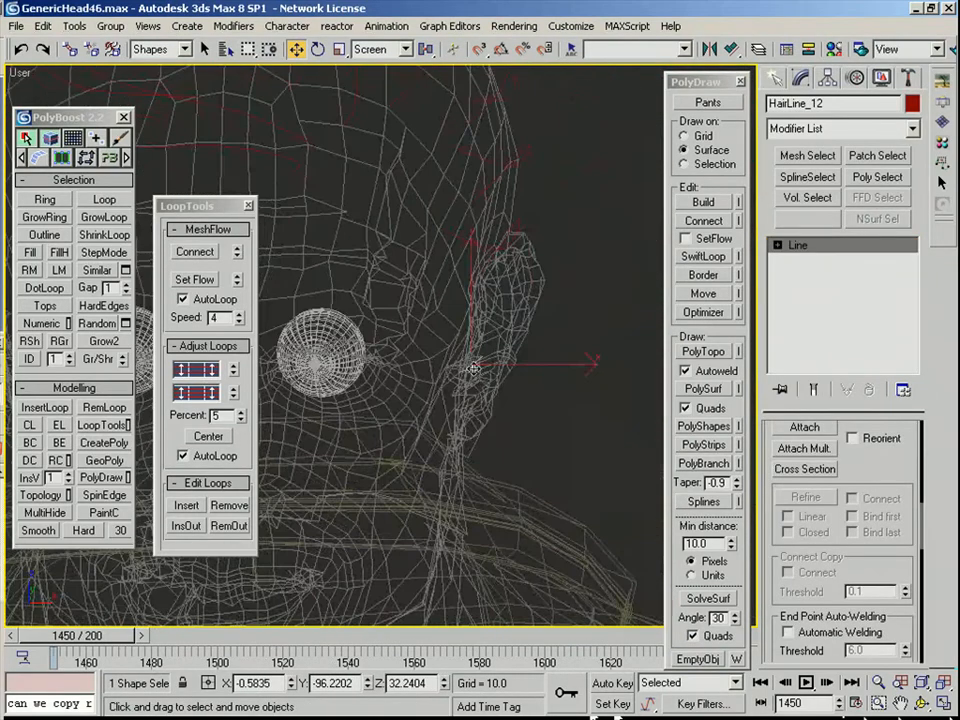
{"action": "middle_click_drag", "start_coordinate": [548, 396], "coordinate": [578, 338], "text": "alt"}
{"action": "left_click_drag", "start_coordinate": [524, 331], "coordinate": [530, 335], "text": "shift"}
{"action": "left_click", "coordinate": [422, 439]}
{"action": "mouse_move", "coordinate": [506, 334]}
{"action": "middle_mouse_down", "text": "alt"}
{"action": "mouse_move", "coordinate": [470, 370]}
{"action": "mouse_move", "coordinate": [459, 346]}
{"action": "mouse_move", "coordinate": [505, 350]}
{"action": "mouse_move", "coordinate": [517, 364]}
{"action": "mouse_move", "coordinate": [518, 339]}
{"action": "mouse_move", "coordinate": [450, 336]}
{"action": "mouse_move", "coordinate": [467, 332]}
{"action": "middle_mouse_up", "text": "alt"}
Clone the strand once more and snap the new copy onto the head
{"action": "key", "text": "1"}
{"action": "left_click", "coordinate": [520, 337]}
{"action": "key", "text": "F3"}
{"action": "left_click", "coordinate": [566, 320]}
{"action": "left_click", "coordinate": [567, 320]}
{"action": "middle_click_drag", "start_coordinate": [569, 318], "coordinate": [512, 326], "text": "alt"}
{"action": "scroll", "coordinate": [512, 326], "scroll_direction": "down", "scroll_amount": 3}
{"action": "left_click_drag", "start_coordinate": [511, 327], "coordinate": [592, 387], "text": "shift"}
{"action": "left_click", "coordinate": [427, 442]}
{"action": "key", "text": "s"}
{"action": "left_click_drag", "start_coordinate": [506, 379], "coordinate": [418, 313]}
{"action": "middle_click_drag", "start_coordinate": [557, 381], "coordinate": [437, 317], "text": "alt"}
Allow all object types to be selected, pick the head mesh hed and enter its Editable Poly vertex level with soft selection off
{"action": "left_click", "coordinate": [453, 295]}
{"action": "key", "text": "F3"}
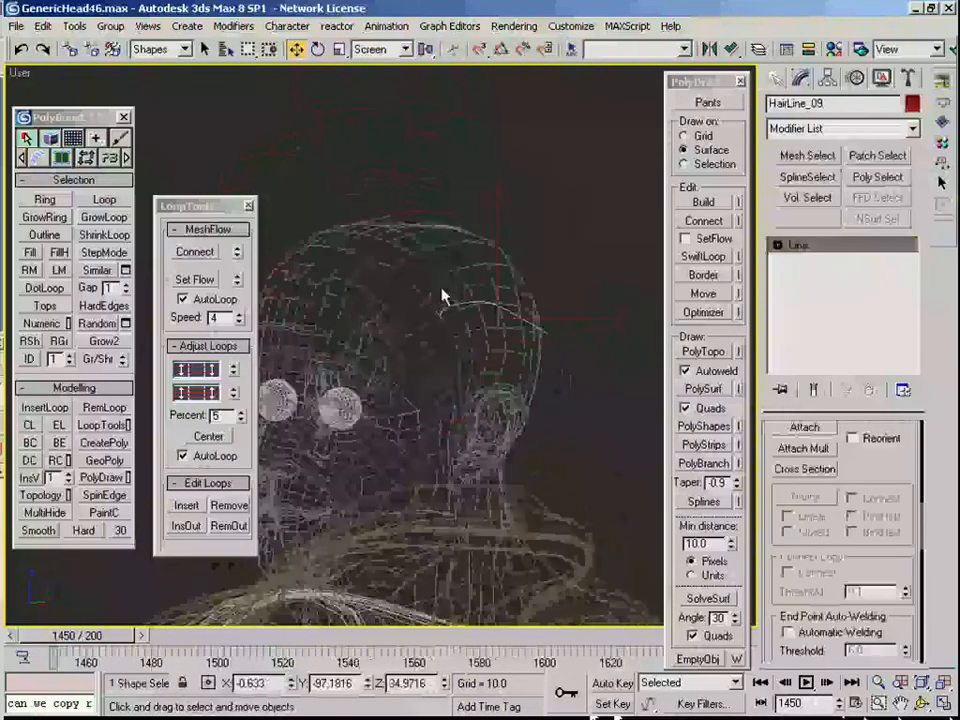
{"action": "left_click", "coordinate": [451, 293]}
{"action": "left_click", "coordinate": [157, 48]}
{"action": "left_click", "coordinate": [145, 63]}
{"action": "left_click", "coordinate": [456, 272]}
{"action": "left_click", "coordinate": [805, 259]}
{"action": "scroll", "coordinate": [516, 226], "scroll_direction": "up", "scroll_amount": 3}
{"action": "key", "text": "2"}
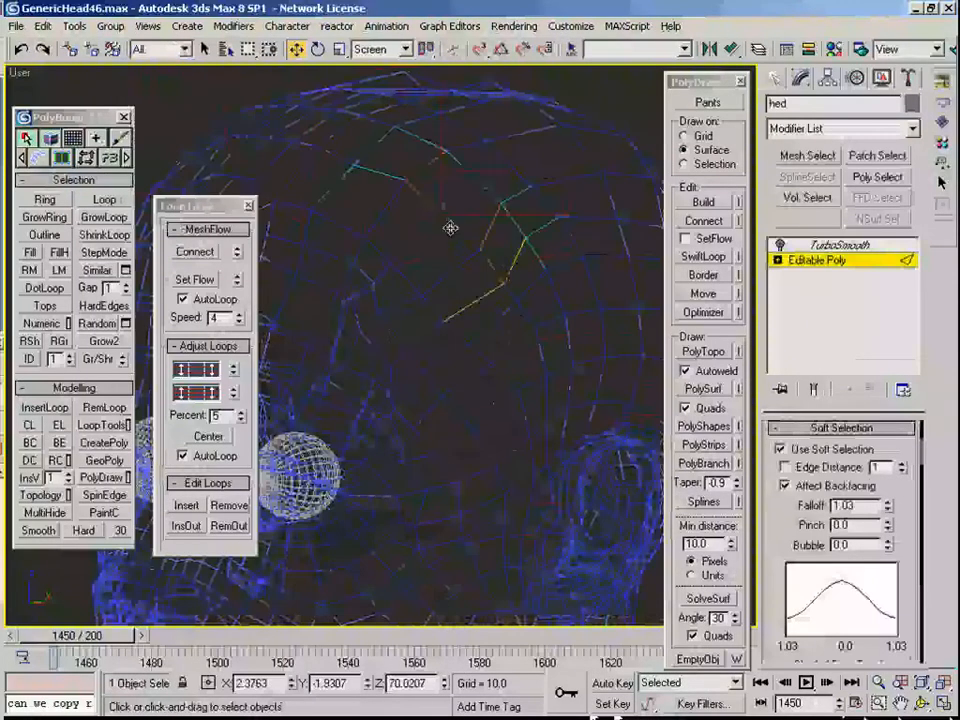
{"action": "scroll", "coordinate": [450, 225], "scroll_direction": "up", "scroll_amount": 4}
{"action": "middle_click_drag", "start_coordinate": [435, 229], "coordinate": [420, 274]}
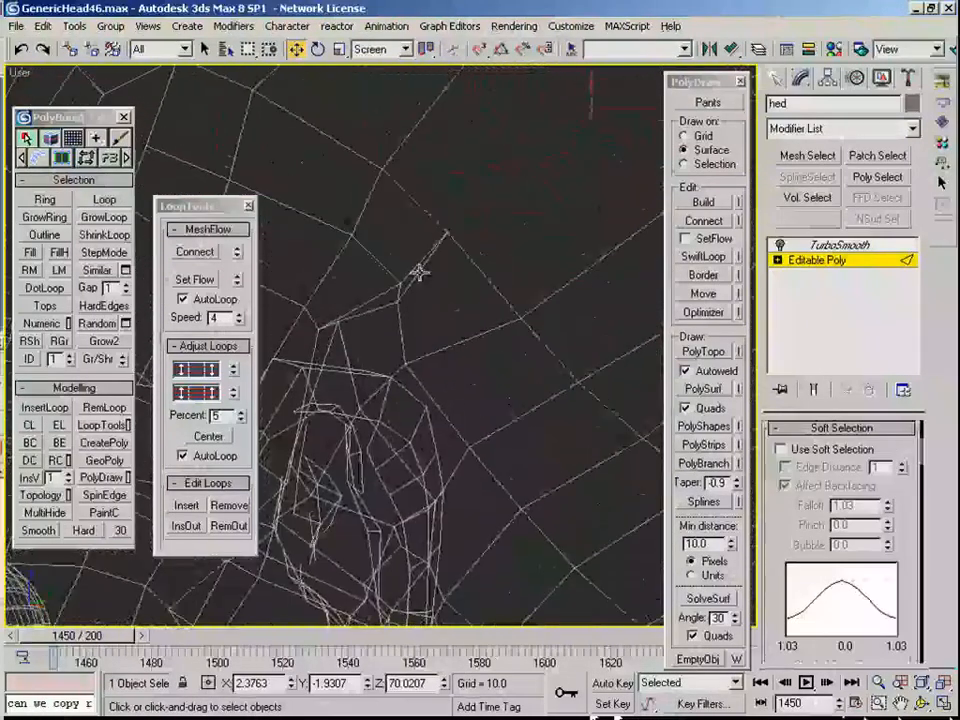
{"action": "right_click", "coordinate": [397, 293]}
{"action": "left_click", "coordinate": [340, 234]}
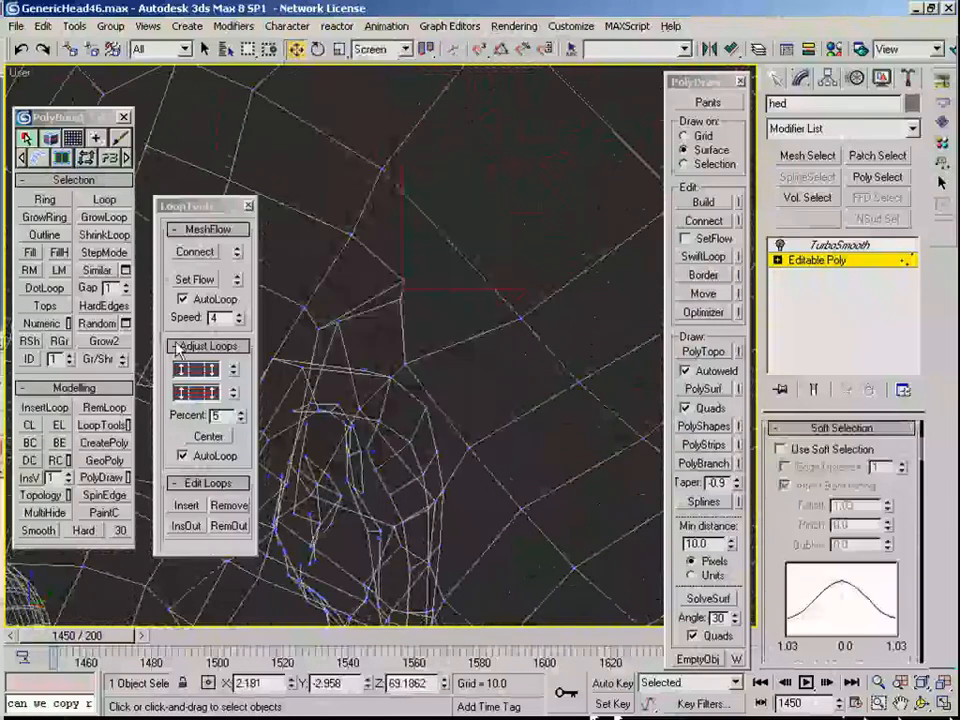
Nudge the head mesh's vertices on the upper temple above the eye and leave vertex editing
{"action": "scroll", "coordinate": [412, 308], "scroll_direction": "down", "scroll_amount": 3}
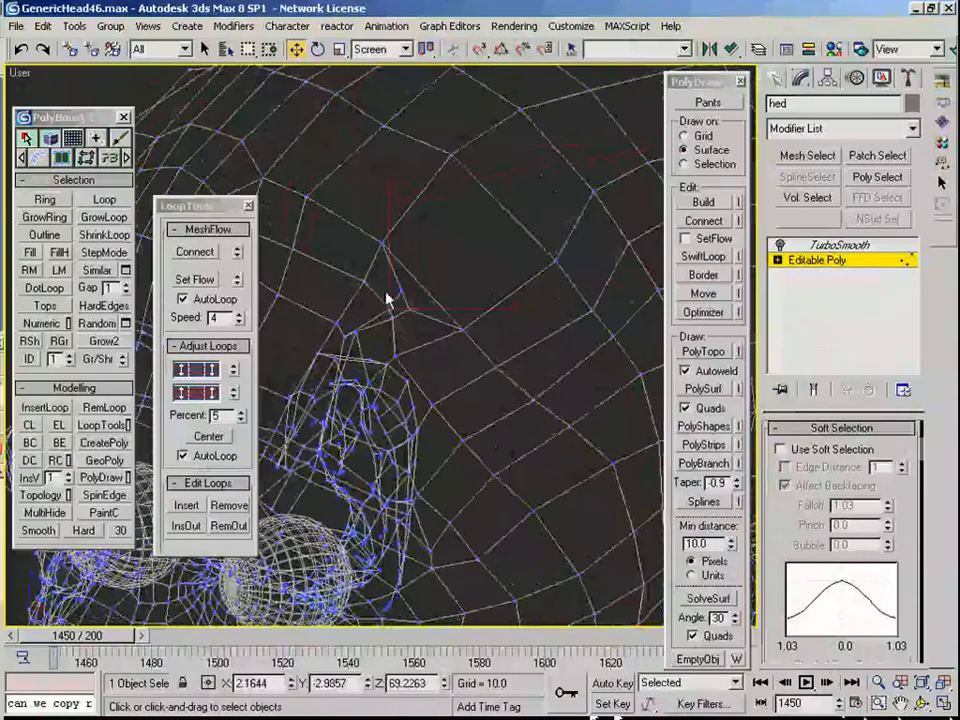
{"action": "left_click_drag", "start_coordinate": [437, 307], "coordinate": [439, 306]}
{"action": "mouse_move", "coordinate": [439, 306]}
{"action": "middle_mouse_down", "text": "alt"}
{"action": "mouse_move", "coordinate": [388, 309]}
{"action": "mouse_move", "coordinate": [450, 333]}
{"action": "middle_mouse_up", "text": "alt"}
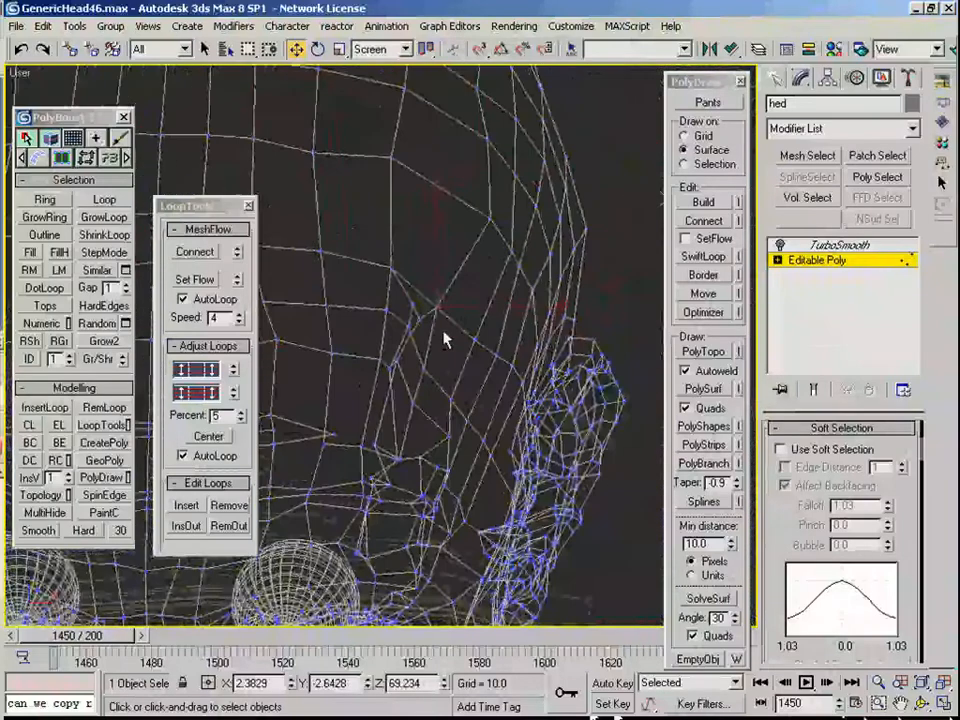
{"action": "scroll", "coordinate": [450, 333], "scroll_direction": "down", "scroll_amount": 4}
{"action": "left_click", "coordinate": [820, 260]}
Examine the shaded head and its hair guides from several distances, with nothing left selected
{"action": "key", "text": "F3"}
{"action": "left_click", "coordinate": [545, 285]}
{"action": "middle_click_drag", "start_coordinate": [553, 313], "coordinate": [520, 325]}
{"action": "left_click", "coordinate": [443, 302]}
{"action": "scroll", "coordinate": [510, 255], "scroll_direction": "down", "scroll_amount": 4}
{"action": "scroll", "coordinate": [482, 239], "scroll_direction": "up", "scroll_amount": 5}
{"action": "scroll", "coordinate": [540, 262], "scroll_direction": "down", "scroll_amount": 5}
{"action": "left_click", "coordinate": [560, 300]}
{"action": "key", "text": "ctrl+z"}
{"action": "left_click", "coordinate": [551, 269]}
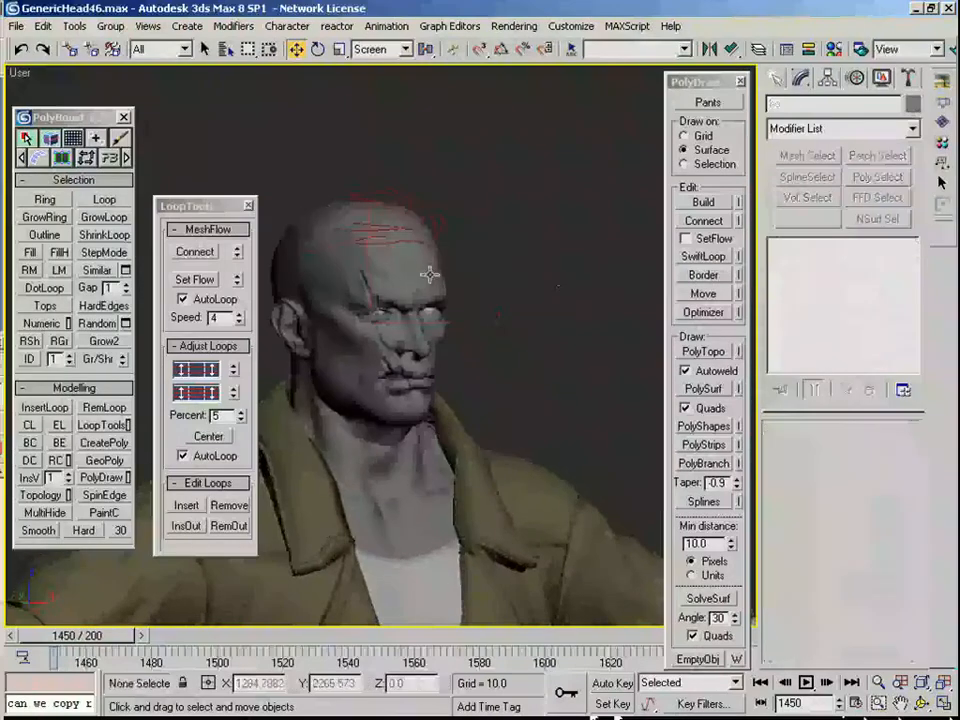
Select HairLine_01 in the front view and adjust its middle vertices where the strand crosses the top of the forehead
{"action": "left_click", "coordinate": [380, 241]}
{"action": "key", "text": "f"}
{"action": "key", "text": "z"}
{"action": "scroll", "coordinate": [491, 346], "scroll_direction": "down", "scroll_amount": 5}
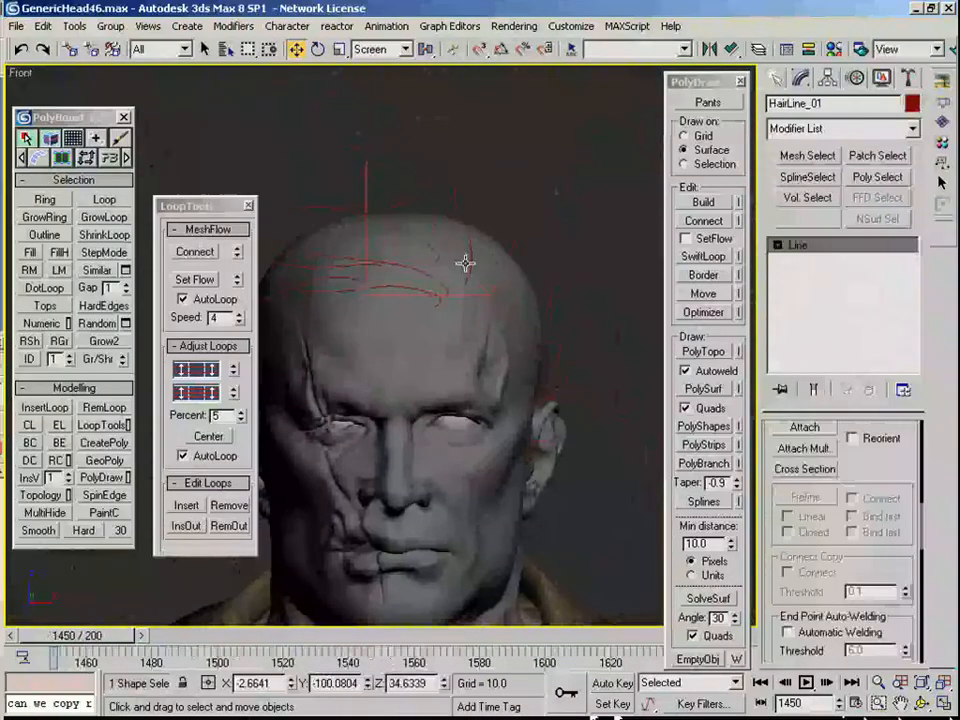
{"action": "left_click", "coordinate": [407, 279]}
{"action": "left_click", "coordinate": [409, 280]}
{"action": "middle_click_drag", "start_coordinate": [409, 280], "coordinate": [424, 267]}
{"action": "key", "text": "1"}
{"action": "middle_click_drag", "start_coordinate": [448, 315], "coordinate": [524, 348]}
{"action": "left_click_drag", "start_coordinate": [366, 260], "coordinate": [496, 352]}
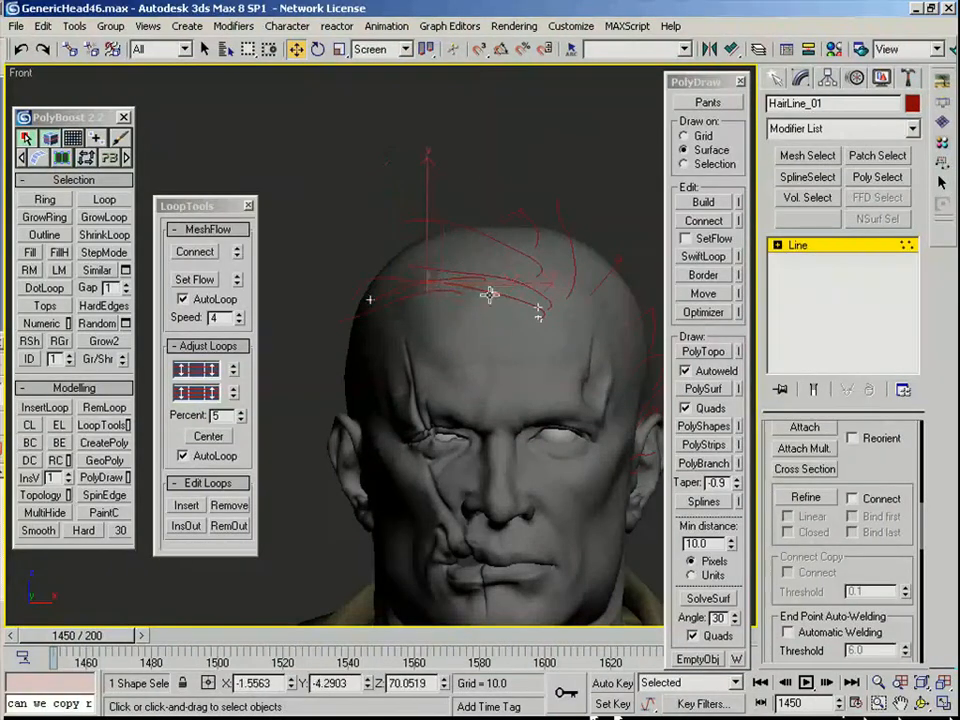
{"action": "middle_click_drag", "start_coordinate": [540, 320], "coordinate": [583, 214], "text": "alt"}
{"action": "left_click", "coordinate": [429, 289]}
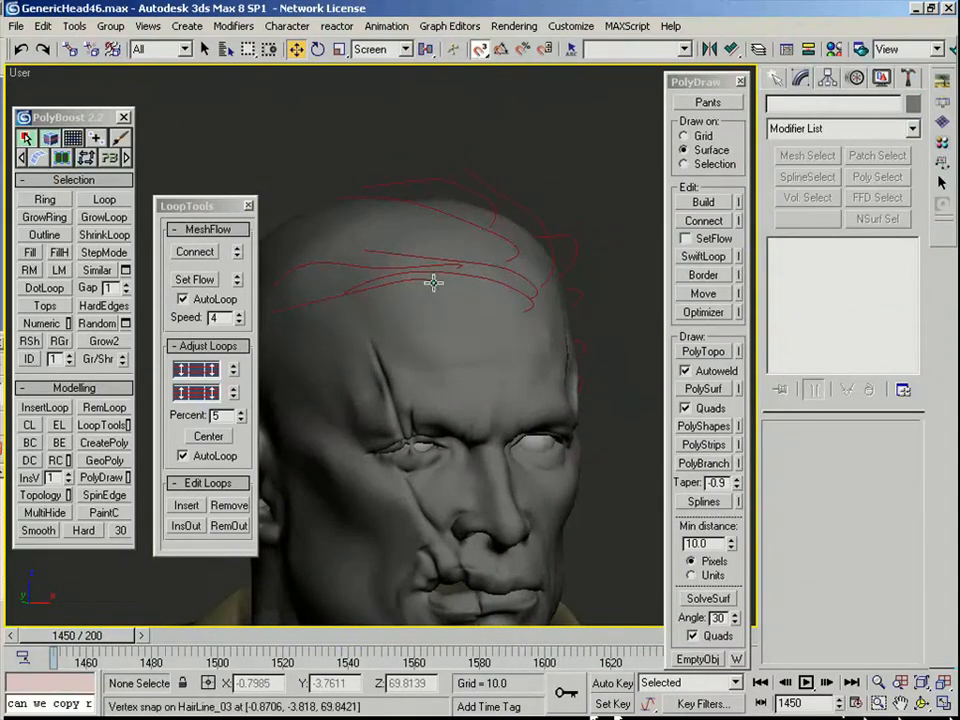
{"action": "left_click", "coordinate": [436, 284]}
{"action": "middle_click_drag", "start_coordinate": [449, 291], "coordinate": [330, 320], "text": "alt"}
Limit the selection to shapes, select the six strands on the side of the head and group them as ha
{"action": "left_click", "coordinate": [160, 49]}
{"action": "left_click", "coordinate": [158, 94]}
{"action": "middle_click_drag", "start_coordinate": [563, 493], "coordinate": [540, 407]}
{"action": "left_click_drag", "start_coordinate": [540, 405], "coordinate": [388, 230]}
{"action": "middle_click_drag", "start_coordinate": [390, 230], "coordinate": [532, 266], "text": "alt"}
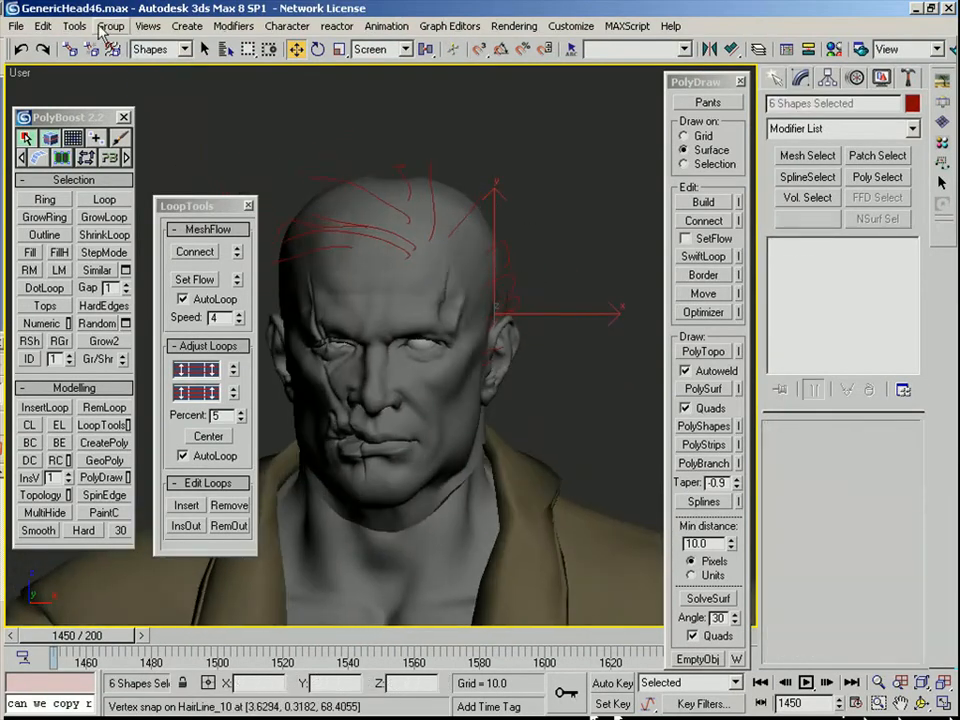
{"action": "left_click", "coordinate": [81, 28]}
{"action": "left_click", "coordinate": [116, 46]}
{"action": "type", "text": "ha"}
{"action": "left_click", "coordinate": [450, 400]}
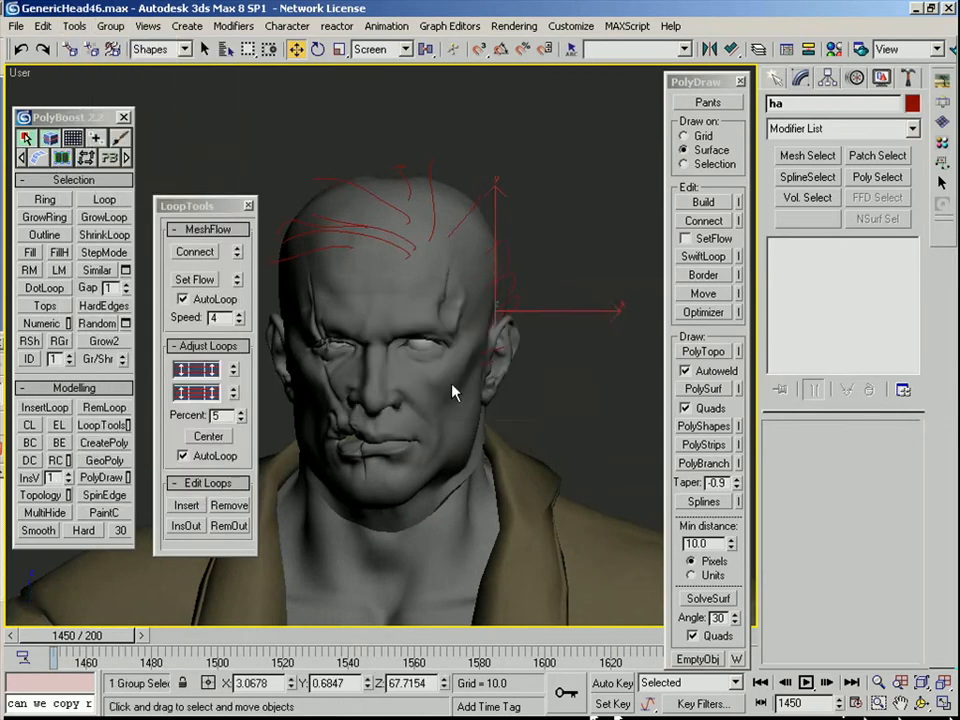
Clone the group ha across to the opposite side of the head as the copy ha01
{"action": "middle_click_drag", "start_coordinate": [450, 400], "coordinate": [620, 265], "text": "alt"}
{"action": "left_click_drag", "start_coordinate": [352, 260], "coordinate": [352, 260], "text": "shift"}
{"action": "left_click", "coordinate": [538, 441]}
{"action": "right_click", "coordinate": [576, 268]}
{"action": "left_click", "coordinate": [613, 223]}
{"action": "left_click_drag", "start_coordinate": [627, 281], "coordinate": [398, 281], "text": "shift"}
{"action": "left_click", "coordinate": [418, 440]}
Mirror the group ha01 along X with non-uniform scaling through the Scale Transform Type-In
{"action": "left_click", "coordinate": [317, 48]}
{"action": "left_click", "coordinate": [340, 49]}
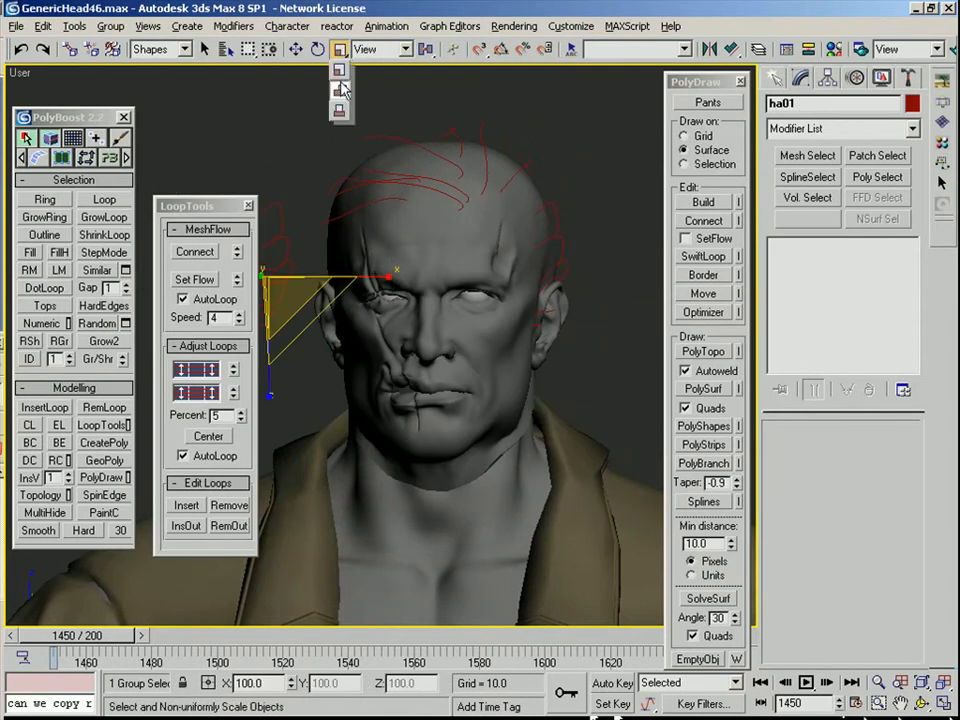
{"action": "left_click", "coordinate": [341, 82]}
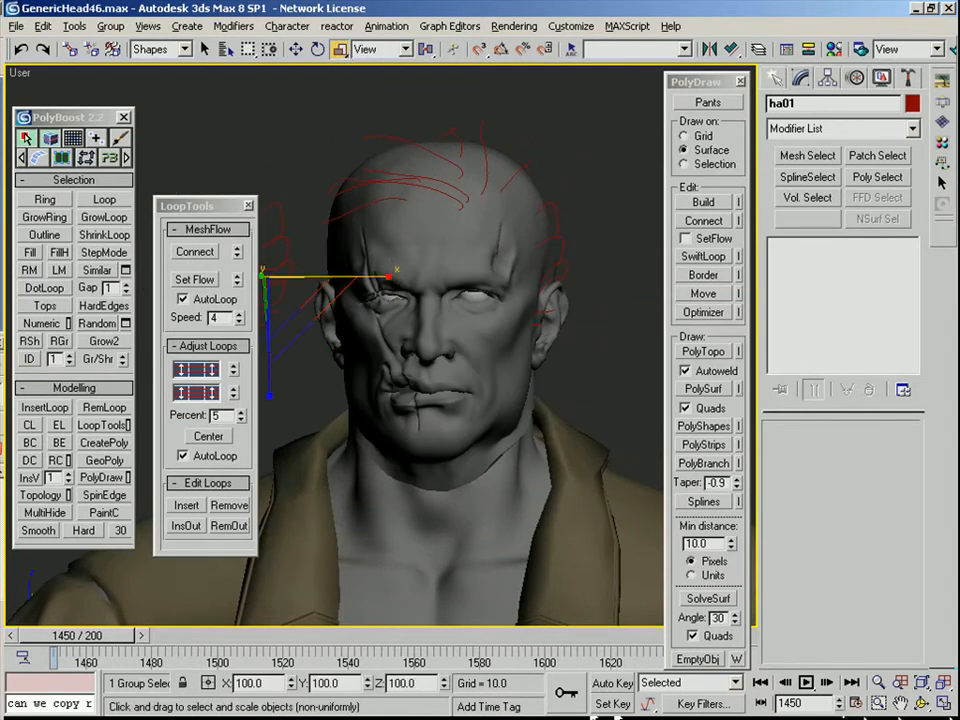
{"action": "key", "text": "F12"}
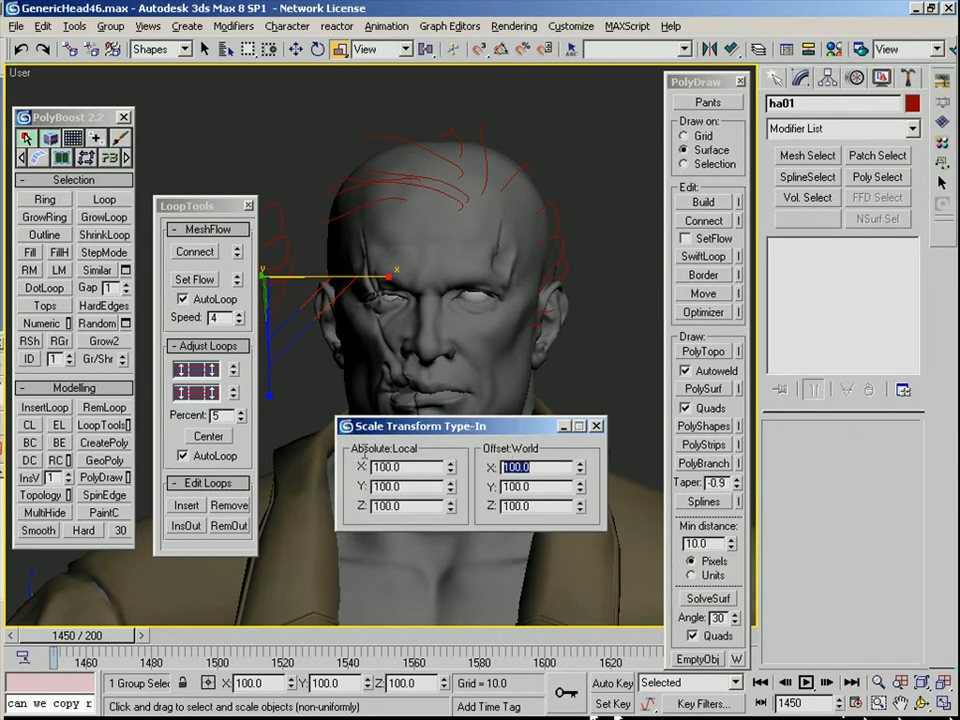
Move the mirrored group ha01 along the world X axis to about -3.05 so its strands lie against the scalp around the ear
{"action": "scroll", "coordinate": [411, 301], "scroll_direction": "up", "scroll_amount": 2}
{"action": "middle_click_drag", "start_coordinate": [411, 301], "coordinate": [566, 250]}
{"action": "key", "text": "w"}
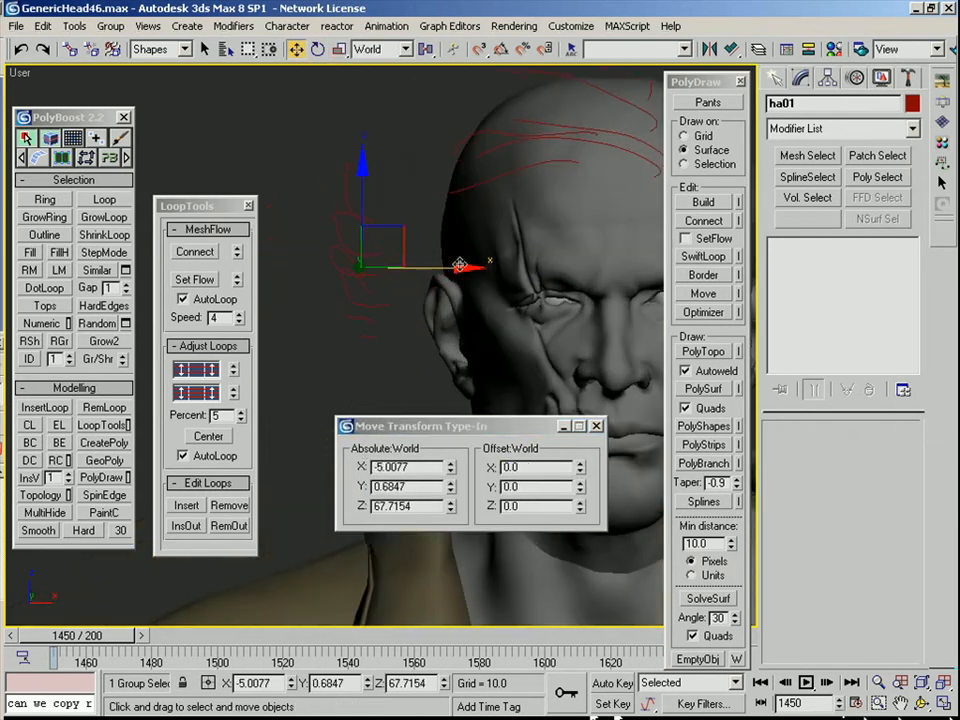
{"action": "left_click_drag", "start_coordinate": [529, 265], "coordinate": [528, 265]}
{"action": "middle_click_drag", "start_coordinate": [528, 265], "coordinate": [467, 289], "text": "alt"}
{"action": "middle_click_drag", "start_coordinate": [467, 289], "coordinate": [409, 327]}
{"action": "key", "text": "F3"}
{"action": "mouse_move", "coordinate": [409, 327]}
{"action": "middle_mouse_down", "text": "alt"}
{"action": "mouse_move", "coordinate": [456, 302]}
{"action": "mouse_move", "coordinate": [445, 258]}
{"action": "middle_mouse_up", "text": "alt"}
{"action": "left_click_drag", "start_coordinate": [471, 310], "coordinate": [499, 312]}
{"action": "middle_click_drag", "start_coordinate": [499, 312], "coordinate": [296, 96], "text": "alt"}
Ungroup the mirrored group ha01 and the original group ha into separate strands
{"action": "left_click", "coordinate": [106, 27]}
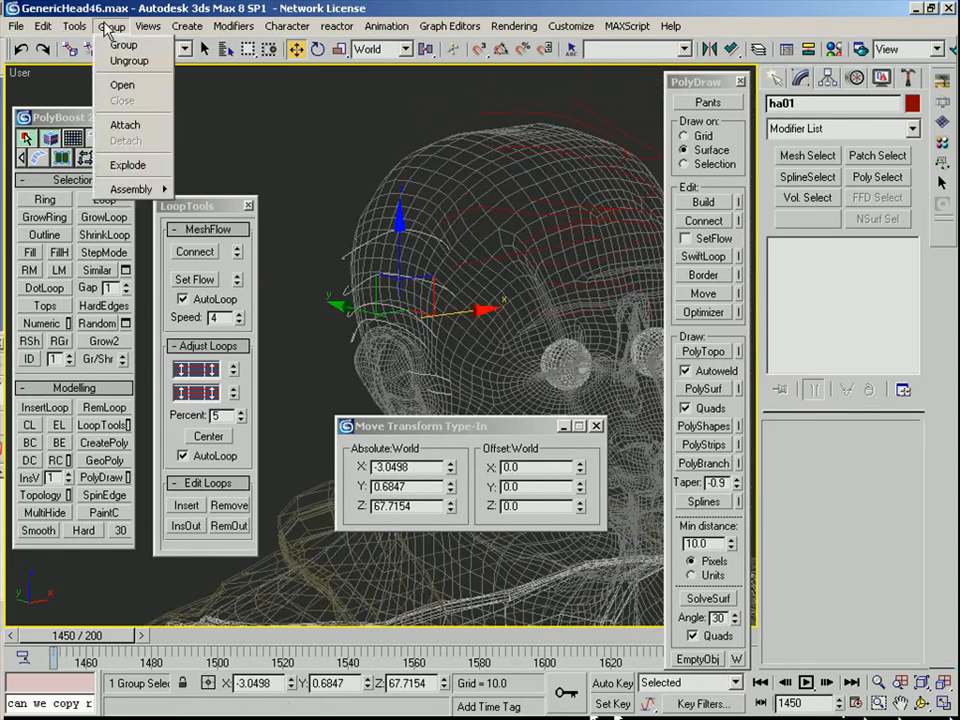
{"action": "left_click", "coordinate": [143, 70]}
{"action": "key", "text": "F3"}
{"action": "mouse_move", "coordinate": [444, 369]}
{"action": "middle_mouse_down", "text": "alt"}
{"action": "mouse_move", "coordinate": [581, 328]}
{"action": "mouse_move", "coordinate": [423, 333]}
{"action": "middle_mouse_up", "text": "alt"}
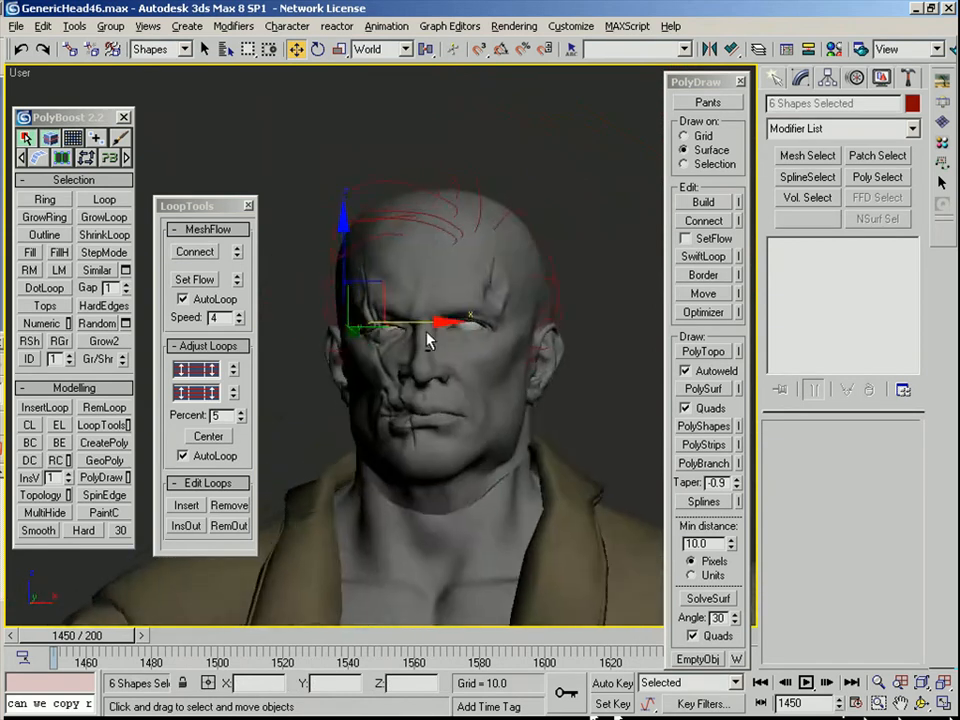
{"action": "key", "text": "f"}
{"action": "scroll", "coordinate": [424, 349], "scroll_direction": "up", "scroll_amount": 8}
{"action": "middle_click_drag", "start_coordinate": [555, 289], "coordinate": [530, 228]}
{"action": "scroll", "coordinate": [467, 343], "scroll_direction": "down", "scroll_amount": 3}
{"action": "left_click", "coordinate": [467, 343]}
{"action": "middle_click_drag", "start_coordinate": [572, 312], "coordinate": [478, 326], "text": "alt"}
{"action": "left_click", "coordinate": [118, 26]}
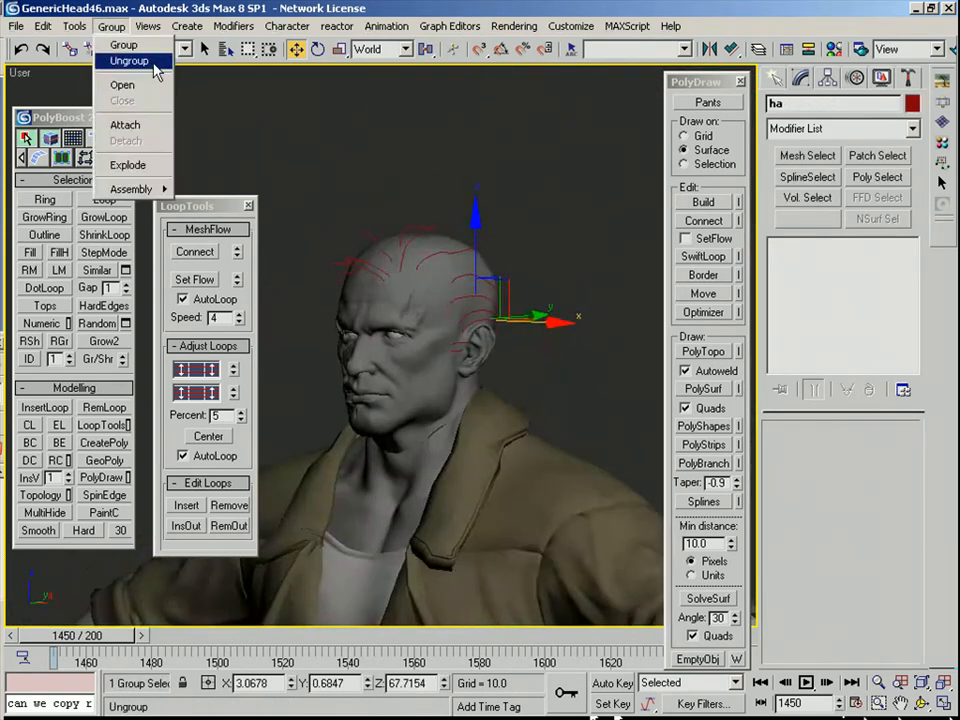
{"action": "left_click", "coordinate": [129, 60]}
Move HairLine_02's middle vertices up over the scalp to separate the strand from its forehead neighbors
{"action": "left_click", "coordinate": [345, 279]}
{"action": "middle_click_drag", "start_coordinate": [345, 279], "coordinate": [370, 298], "text": "alt"}
{"action": "left_click", "coordinate": [370, 298]}
{"action": "scroll", "coordinate": [370, 298], "scroll_direction": "up", "scroll_amount": 5}
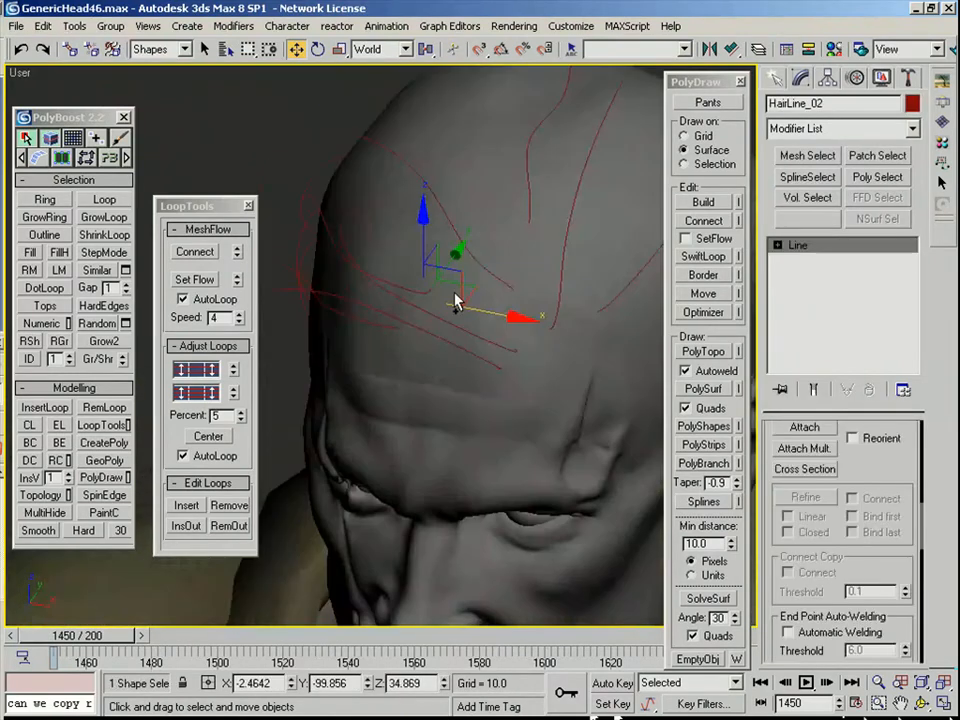
{"action": "key", "text": "1"}
{"action": "left_click", "coordinate": [455, 368]}
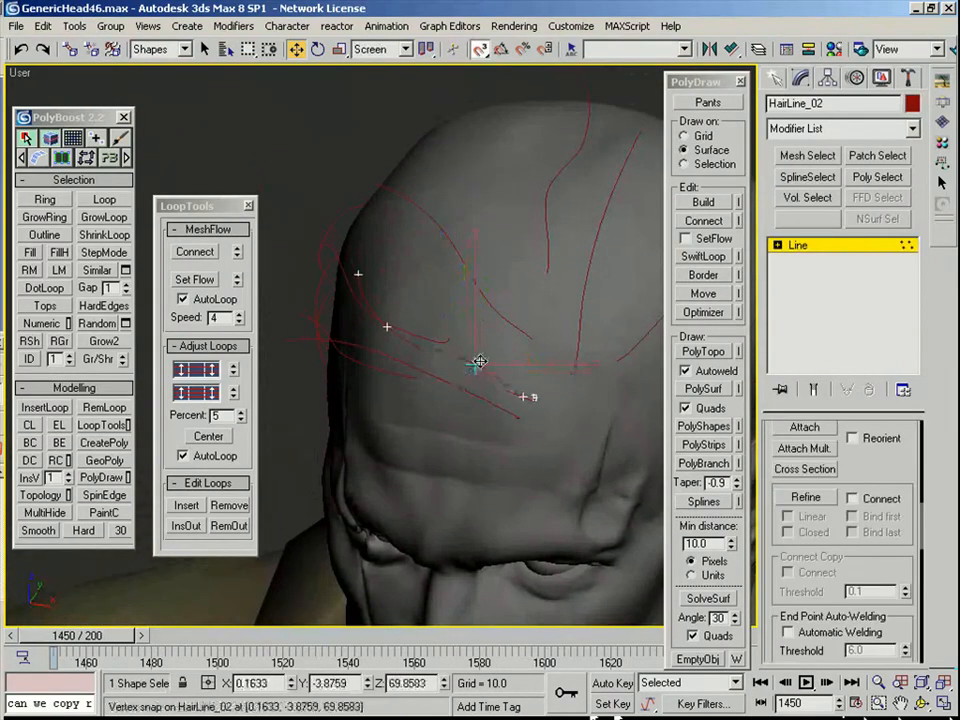
{"action": "left_click_drag", "start_coordinate": [473, 367], "coordinate": [520, 395]}
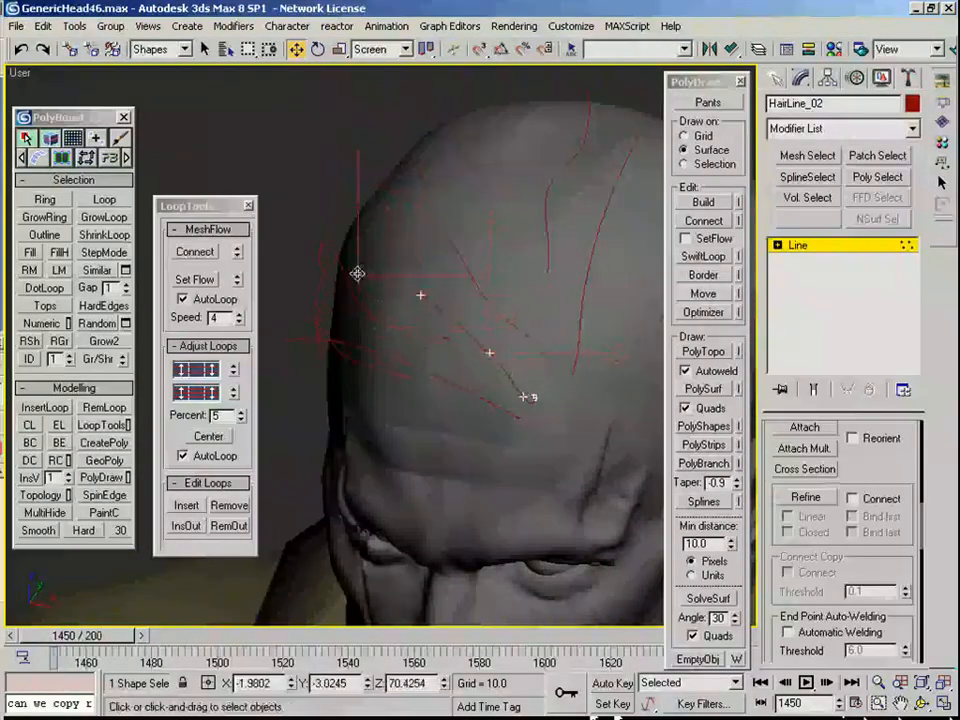
{"action": "left_click", "coordinate": [357, 273]}
{"action": "scroll", "coordinate": [375, 281], "scroll_direction": "down", "scroll_amount": 2}
{"action": "key", "text": "1"}
Clone a strand upward into the empty space above the head as the copy HairLine_21
{"action": "mouse_move", "coordinate": [375, 281]}
{"action": "middle_mouse_down", "text": "alt"}
{"action": "mouse_move", "coordinate": [456, 237]}
{"action": "mouse_move", "coordinate": [373, 290]}
{"action": "middle_mouse_up", "text": "alt"}
{"action": "scroll", "coordinate": [456, 237], "scroll_direction": "down", "scroll_amount": 2}
{"action": "scroll", "coordinate": [438, 306], "scroll_direction": "up", "scroll_amount": 3}
{"action": "middle_click_drag", "start_coordinate": [438, 306], "coordinate": [491, 203]}
{"action": "left_click", "coordinate": [491, 203]}
{"action": "left_click", "coordinate": [346, 323]}
{"action": "left_click_drag", "start_coordinate": [346, 323], "coordinate": [384, 199], "text": "shift"}
{"action": "left_click", "coordinate": [415, 438]}
{"action": "middle_click_drag", "start_coordinate": [412, 308], "coordinate": [419, 330], "text": "alt"}
{"action": "scroll", "coordinate": [428, 285], "scroll_direction": "down", "scroll_amount": 2}
Select HairLine_21 and snap it by its root onto the upper side of the head
{"action": "left_click", "coordinate": [429, 283]}
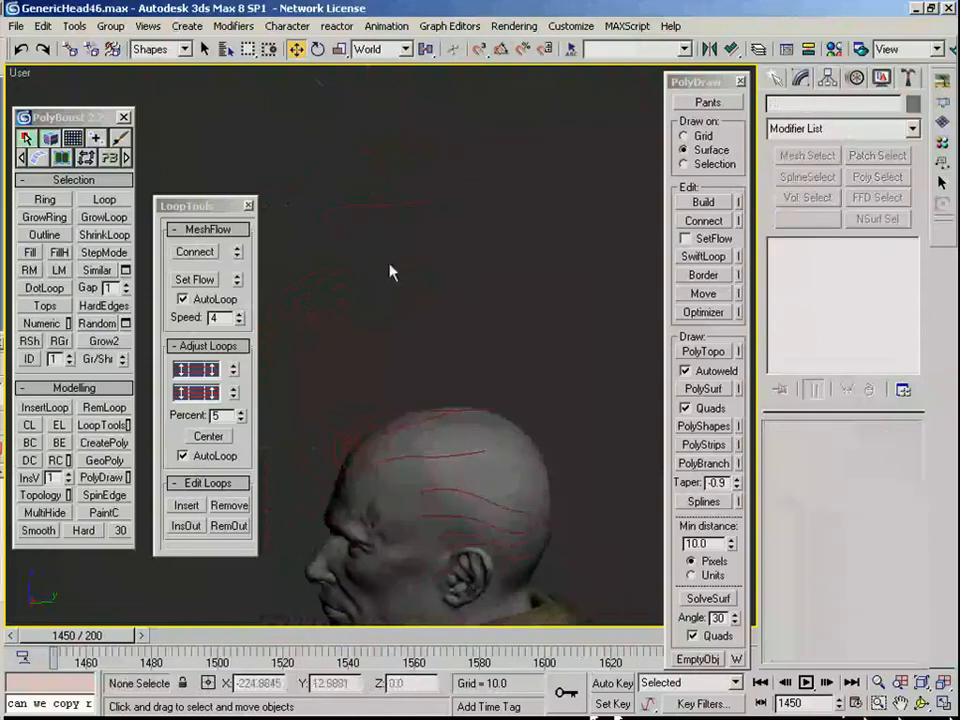
{"action": "left_click", "coordinate": [326, 221]}
{"action": "middle_click_drag", "start_coordinate": [438, 440], "coordinate": [448, 433], "text": "alt"}
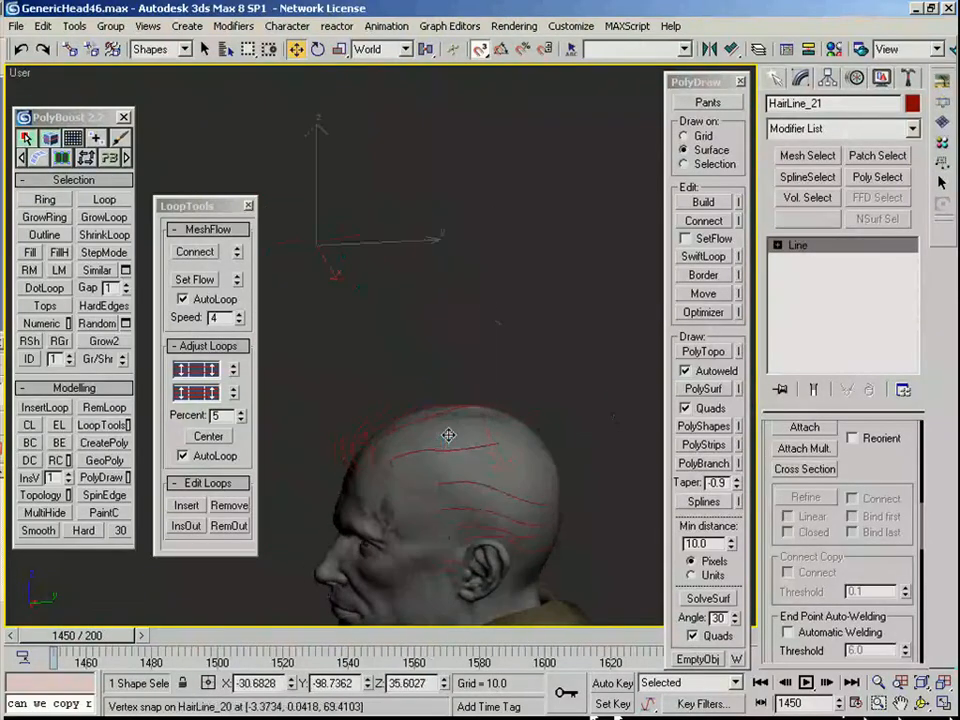
{"action": "left_click", "coordinate": [311, 279]}
{"action": "left_click_drag", "start_coordinate": [277, 261], "coordinate": [478, 456]}
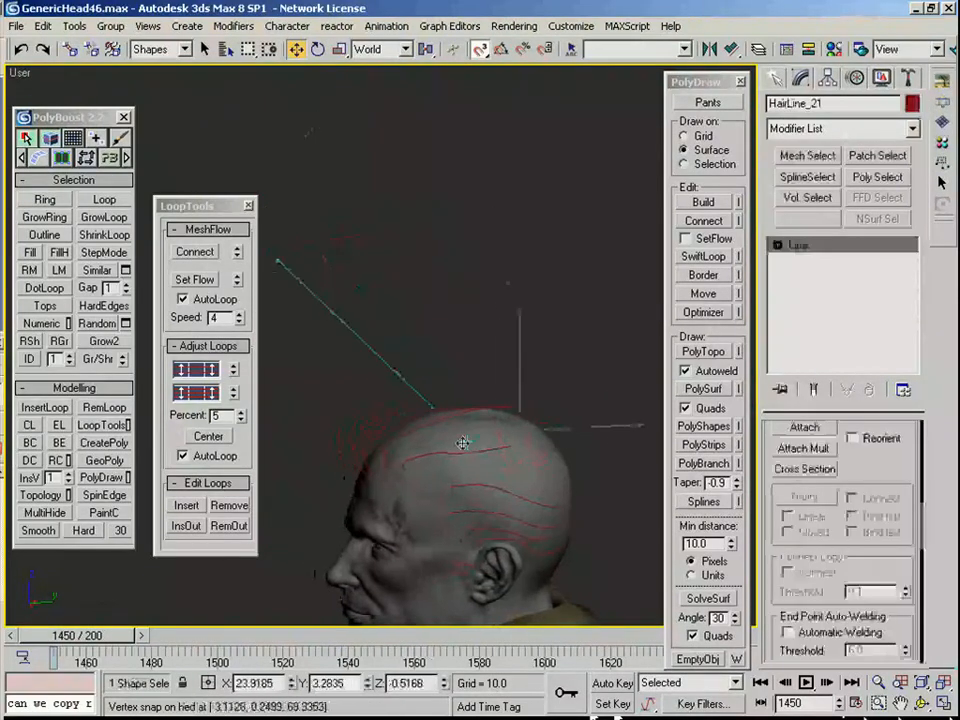
{"action": "middle_click_drag", "start_coordinate": [453, 446], "coordinate": [614, 538], "text": "alt"}
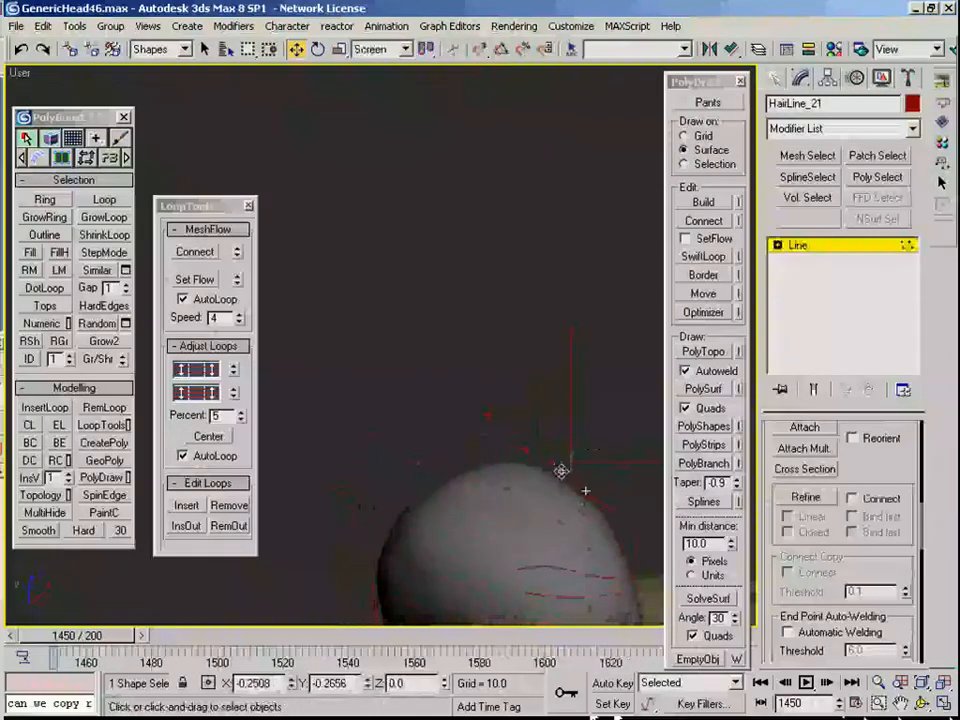
Fine-tune HairLine_21's vertices so the strand follows the upper side of the head
{"action": "middle_click_drag", "start_coordinate": [499, 456], "coordinate": [463, 437], "text": "alt"}
{"action": "left_click_drag", "start_coordinate": [479, 449], "coordinate": [479, 451]}
{"action": "mouse_move", "coordinate": [479, 451]}
{"action": "middle_mouse_down", "text": "alt"}
{"action": "mouse_move", "coordinate": [503, 431]}
{"action": "mouse_move", "coordinate": [473, 449]}
{"action": "middle_mouse_up", "text": "alt"}
{"action": "left_click", "coordinate": [521, 422]}
{"action": "middle_click_drag", "start_coordinate": [573, 410], "coordinate": [638, 394], "text": "alt"}
{"action": "middle_click_drag", "start_coordinate": [650, 275], "coordinate": [559, 273], "text": "alt"}
{"action": "scroll", "coordinate": [559, 273], "scroll_direction": "up", "scroll_amount": 1}
Select HairLine_02 and reposition its outer vertices above the forehead
{"action": "left_click", "coordinate": [437, 208]}
{"action": "left_click", "coordinate": [435, 336]}
{"action": "middle_click_drag", "start_coordinate": [443, 369], "coordinate": [426, 300]}
{"action": "key", "text": "1"}
{"action": "key", "text": "1"}
{"action": "left_click", "coordinate": [475, 273]}
{"action": "middle_click_drag", "start_coordinate": [475, 273], "coordinate": [438, 262], "text": "alt"}
{"action": "key", "text": "1"}
{"action": "left_click_drag", "start_coordinate": [379, 200], "coordinate": [447, 248]}
{"action": "middle_click_drag", "start_coordinate": [447, 248], "coordinate": [430, 250], "text": "alt"}
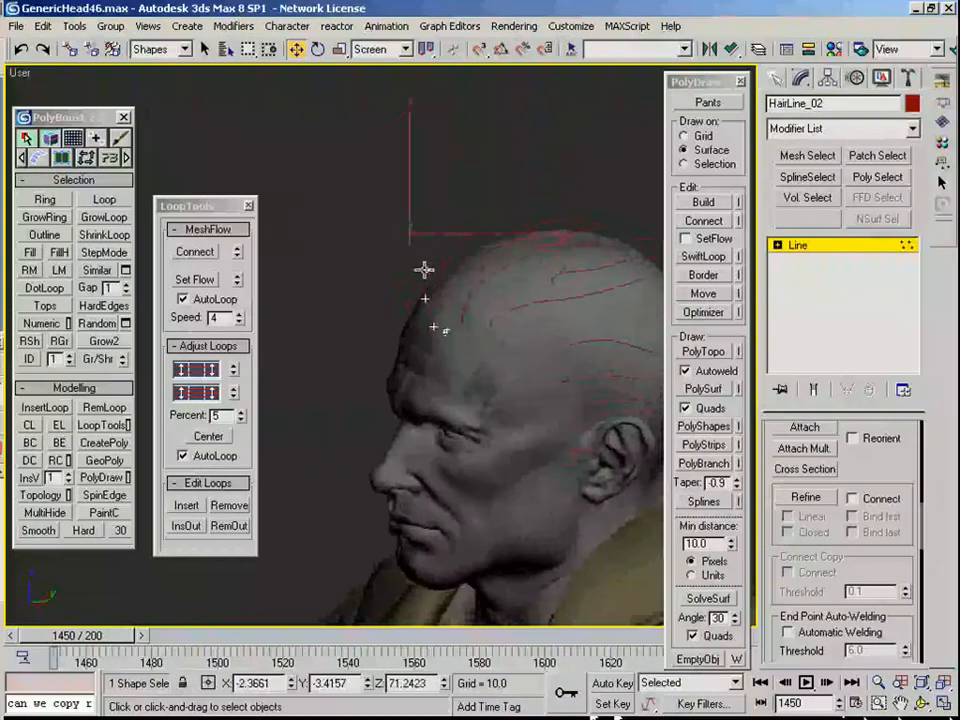
{"action": "middle_click_drag", "start_coordinate": [420, 297], "coordinate": [309, 276], "text": "alt"}
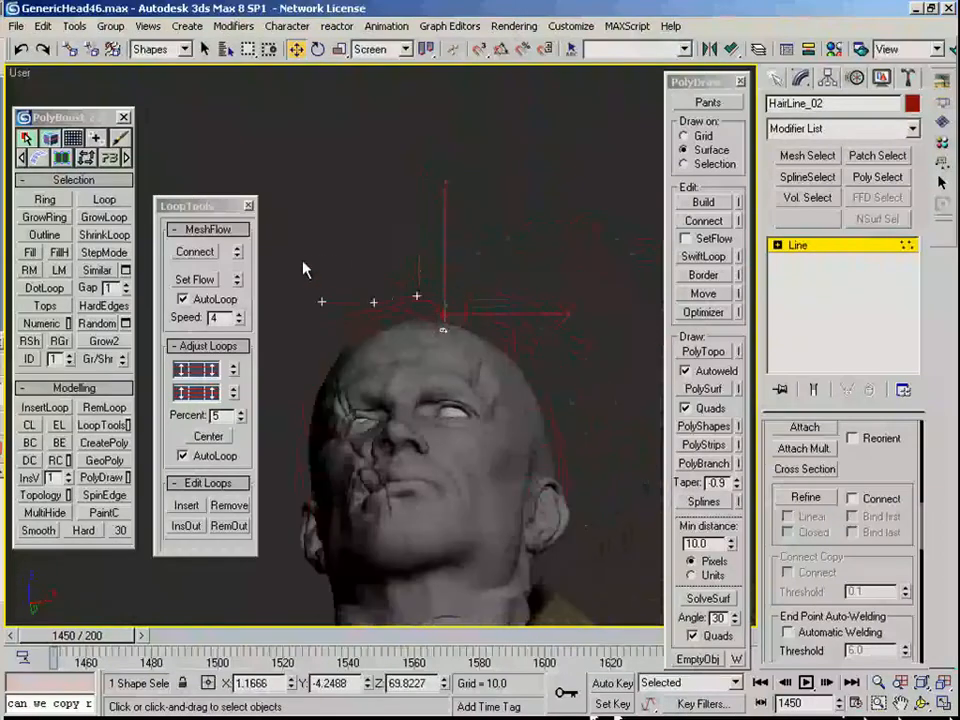
{"action": "middle_click_drag", "start_coordinate": [421, 294], "coordinate": [404, 302], "text": "alt"}
{"action": "middle_click_drag", "start_coordinate": [316, 304], "coordinate": [420, 365], "text": "alt"}
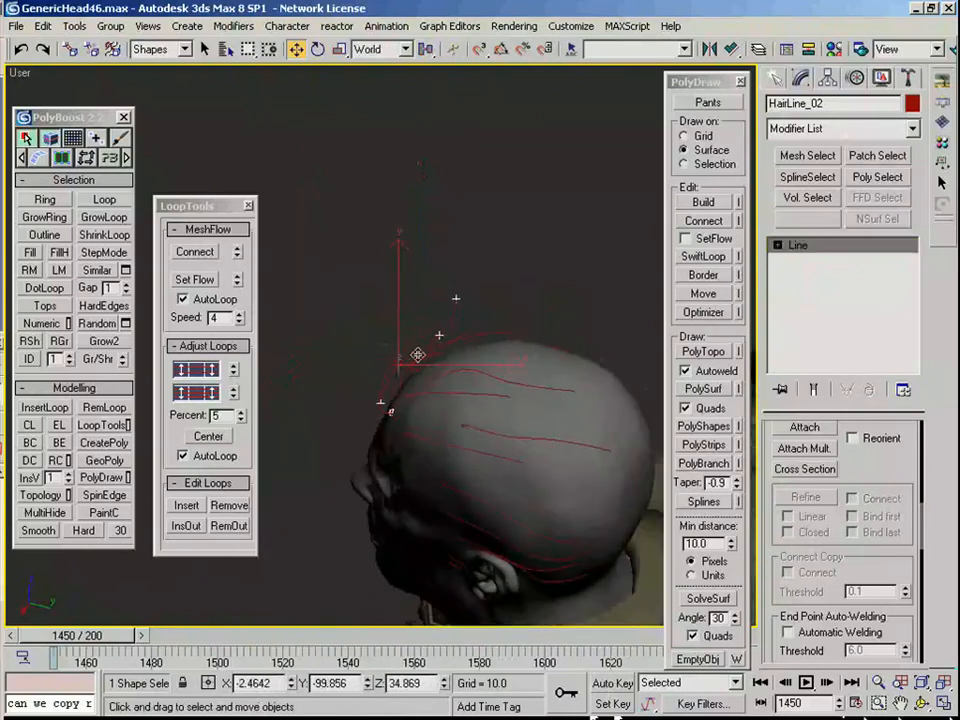
Nudge HairLine_02's vertex nearest the root at the forehead hairline, then deselect the strand
{"action": "left_click_drag", "start_coordinate": [380, 402], "coordinate": [386, 399]}
{"action": "middle_click_drag", "start_coordinate": [386, 399], "coordinate": [520, 262], "text": "alt"}
{"action": "scroll", "coordinate": [448, 382], "scroll_direction": "up", "scroll_amount": 3}
{"action": "key", "text": "1"}
{"action": "scroll", "coordinate": [524, 258], "scroll_direction": "down", "scroll_amount": 4}
{"action": "left_click", "coordinate": [526, 256]}
Examine the hair strands on the head from the front and from above
{"action": "scroll", "coordinate": [416, 435], "scroll_direction": "down", "scroll_amount": 6}
{"action": "key", "text": "f"}
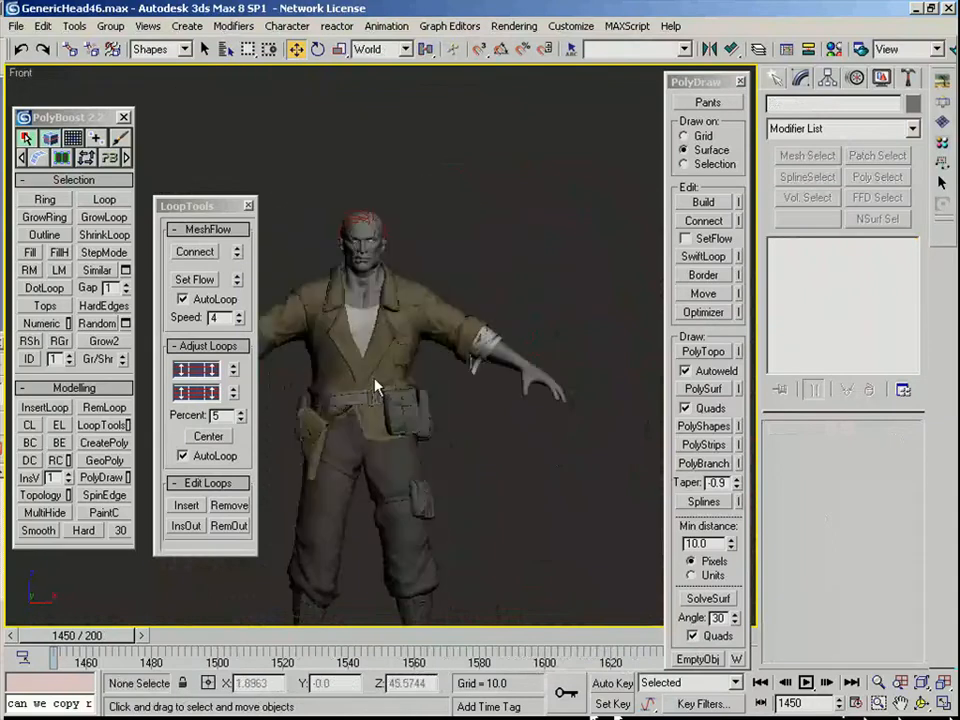
{"action": "scroll", "coordinate": [446, 364], "scroll_direction": "up", "scroll_amount": 3}
{"action": "scroll", "coordinate": [446, 366], "scroll_direction": "down", "scroll_amount": 4}
{"action": "left_click", "coordinate": [362, 242]}
{"action": "middle_click_drag", "start_coordinate": [435, 370], "coordinate": [475, 383], "text": "alt"}
{"action": "key", "text": "f"}
{"action": "key", "text": "z"}
{"action": "scroll", "coordinate": [545, 339], "scroll_direction": "down", "scroll_amount": 9}
{"action": "middle_click_drag", "start_coordinate": [350, 385], "coordinate": [560, 440], "text": "alt"}
{"action": "scroll", "coordinate": [560, 440], "scroll_direction": "up", "scroll_amount": 3}
{"action": "middle_click_drag", "start_coordinate": [560, 400], "coordinate": [578, 416]}
{"action": "scroll", "coordinate": [560, 400], "scroll_direction": "up", "scroll_amount": 4}
Clone a strand on top of the head sideways along X as the copy HairLine_22
{"action": "left_click", "coordinate": [489, 261]}
{"action": "left_click", "coordinate": [512, 238]}
{"action": "mouse_move", "coordinate": [512, 238]}
{"action": "middle_mouse_down", "text": "alt"}
{"action": "mouse_move", "coordinate": [516, 328]}
{"action": "mouse_move", "coordinate": [472, 310]}
{"action": "mouse_move", "coordinate": [477, 326]}
{"action": "middle_mouse_up", "text": "alt"}
{"action": "left_click", "coordinate": [472, 300]}
{"action": "left_click", "coordinate": [479, 312]}
{"action": "left_click_drag", "start_coordinate": [479, 312], "coordinate": [352, 311], "text": "shift"}
{"action": "left_click", "coordinate": [436, 435]}
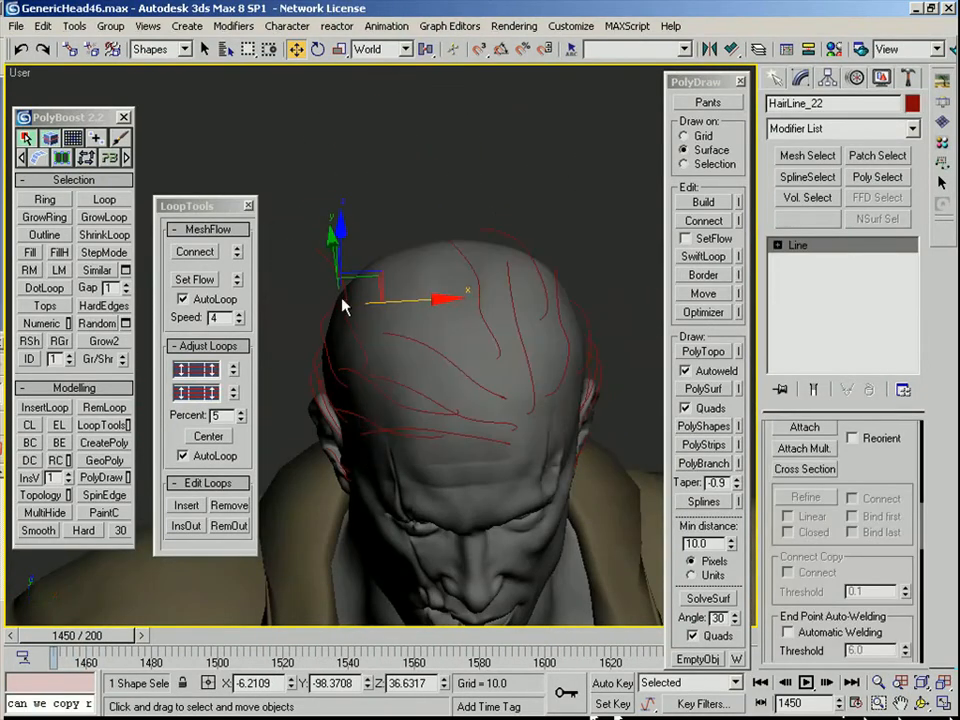
Turn on vertex snapping and snap HairLine_22 by its root onto the upper scalp
{"action": "key", "text": "s"}
{"action": "middle_click_drag", "start_coordinate": [342, 306], "coordinate": [346, 342]}
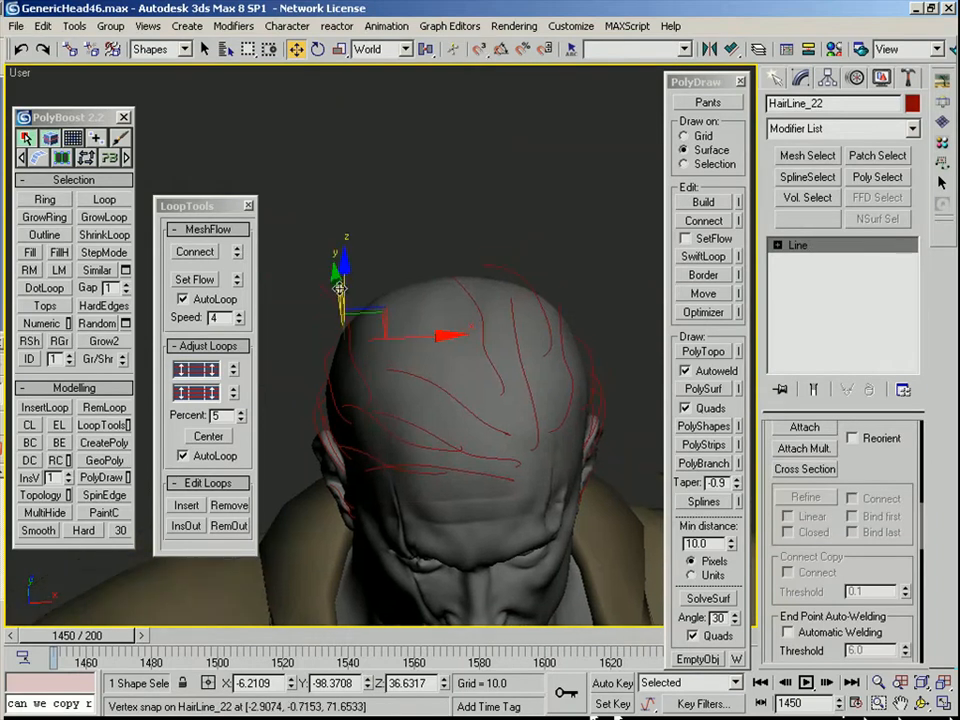
{"action": "scroll", "coordinate": [346, 250], "scroll_direction": "up", "scroll_amount": 2}
{"action": "left_click", "coordinate": [402, 279]}
{"action": "left_click_drag", "start_coordinate": [360, 316], "coordinate": [388, 349]}
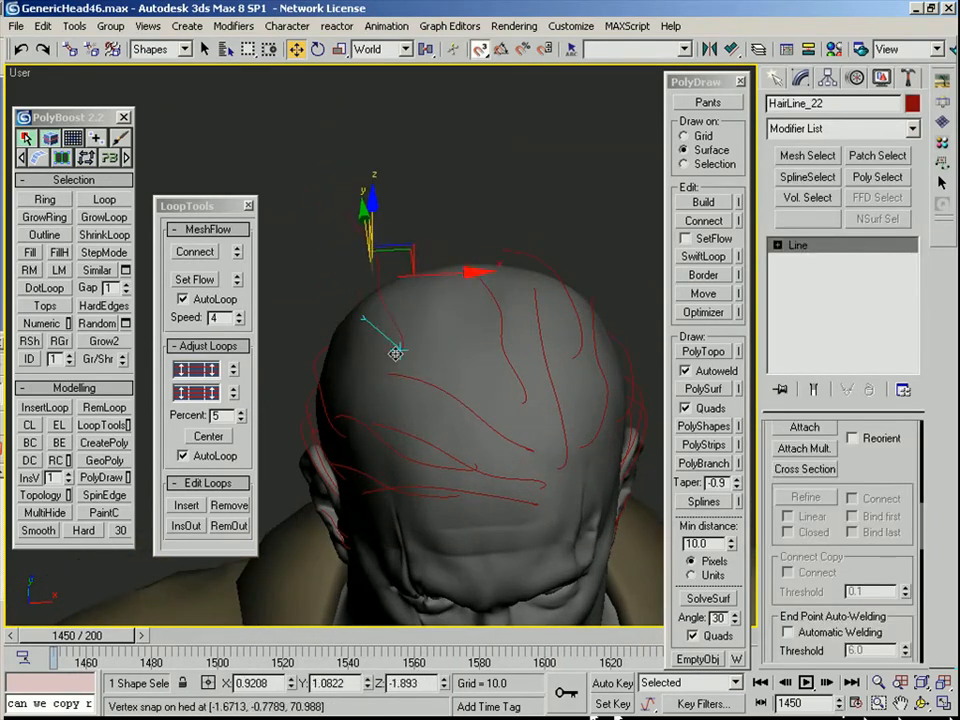
Select HairLine_22's vertices beyond the root and move them to fit the curve of the scalp
{"action": "key", "text": "1"}
{"action": "left_click_drag", "start_coordinate": [502, 362], "coordinate": [418, 276]}
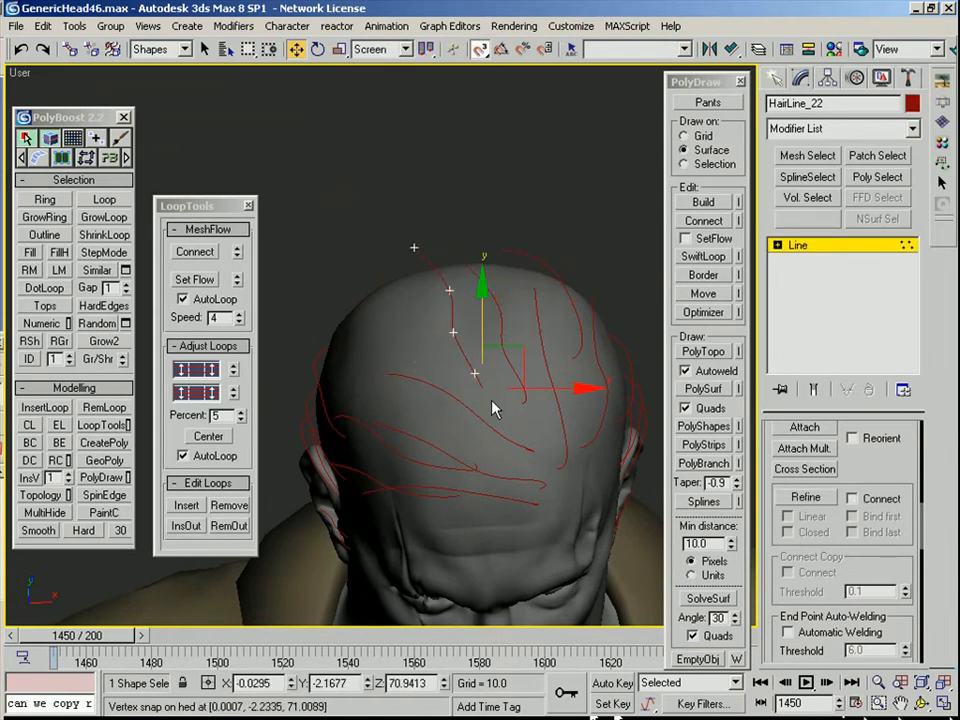
{"action": "middle_click_drag", "start_coordinate": [527, 371], "coordinate": [425, 288], "text": "alt"}
{"action": "middle_click_drag", "start_coordinate": [396, 330], "coordinate": [452, 323], "text": "alt"}
{"action": "left_click_drag", "start_coordinate": [438, 281], "coordinate": [439, 287]}
{"action": "middle_click_drag", "start_coordinate": [439, 287], "coordinate": [690, 325], "text": "alt"}
{"action": "key", "text": "1"}
{"action": "scroll", "coordinate": [480, 185], "scroll_direction": "down", "scroll_amount": 3}
{"action": "scroll", "coordinate": [486, 332], "scroll_direction": "up", "scroll_amount": 1}
{"action": "middle_click_drag", "start_coordinate": [480, 185], "coordinate": [454, 328], "text": "alt"}
{"action": "key", "text": "1"}
{"action": "middle_click_drag", "start_coordinate": [491, 290], "coordinate": [397, 330], "text": "alt"}
{"action": "key", "text": "1"}
Clone a strand from the side of the head toward the face as the copy HairLine_23
{"action": "scroll", "coordinate": [470, 375], "scroll_direction": "up", "scroll_amount": 3}
{"action": "middle_click_drag", "start_coordinate": [495, 390], "coordinate": [500, 310], "text": "alt"}
{"action": "left_click", "coordinate": [297, 320]}
{"action": "left_click", "coordinate": [447, 299]}
{"action": "scroll", "coordinate": [530, 254], "scroll_direction": "up", "scroll_amount": 3}
{"action": "middle_click_drag", "start_coordinate": [533, 250], "coordinate": [482, 303], "text": "alt"}
{"action": "left_click_drag", "start_coordinate": [405, 244], "coordinate": [525, 331], "text": "shift"}
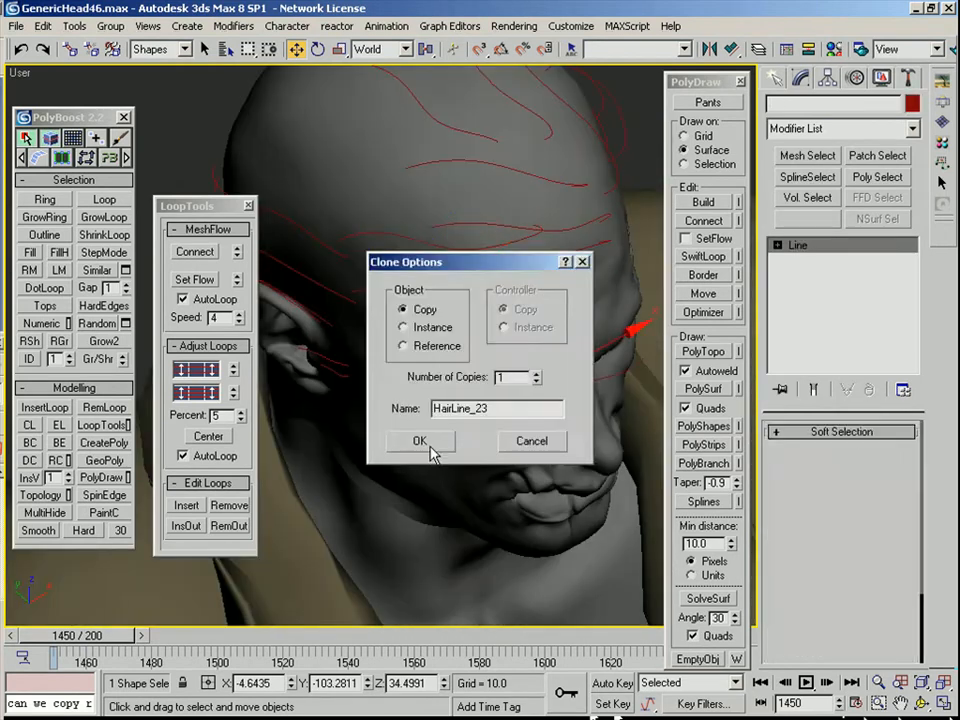
{"action": "left_click", "coordinate": [425, 449]}
Snap HairLine_23 by its root onto the hairline above the temple
{"action": "scroll", "coordinate": [626, 369], "scroll_direction": "up", "scroll_amount": 3}
{"action": "middle_click_drag", "start_coordinate": [626, 369], "coordinate": [529, 411]}
{"action": "left_click", "coordinate": [590, 169]}
{"action": "key", "text": "s"}
{"action": "left_click", "coordinate": [548, 401]}
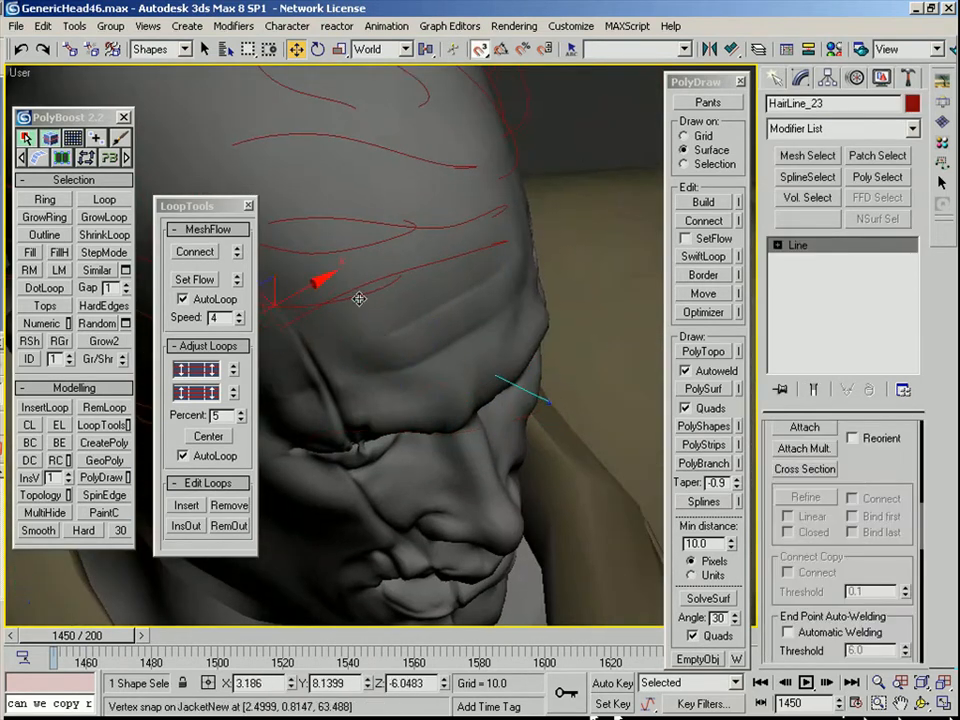
{"action": "middle_click_drag", "start_coordinate": [420, 345], "coordinate": [529, 302], "text": "alt"}
Shift HairLine_23's vertices beside the temple and remove one end from the vertex selection
{"action": "key", "text": "1"}
{"action": "left_click_drag", "start_coordinate": [432, 415], "coordinate": [430, 400]}
{"action": "middle_click_drag", "start_coordinate": [430, 400], "coordinate": [426, 291], "text": "alt"}
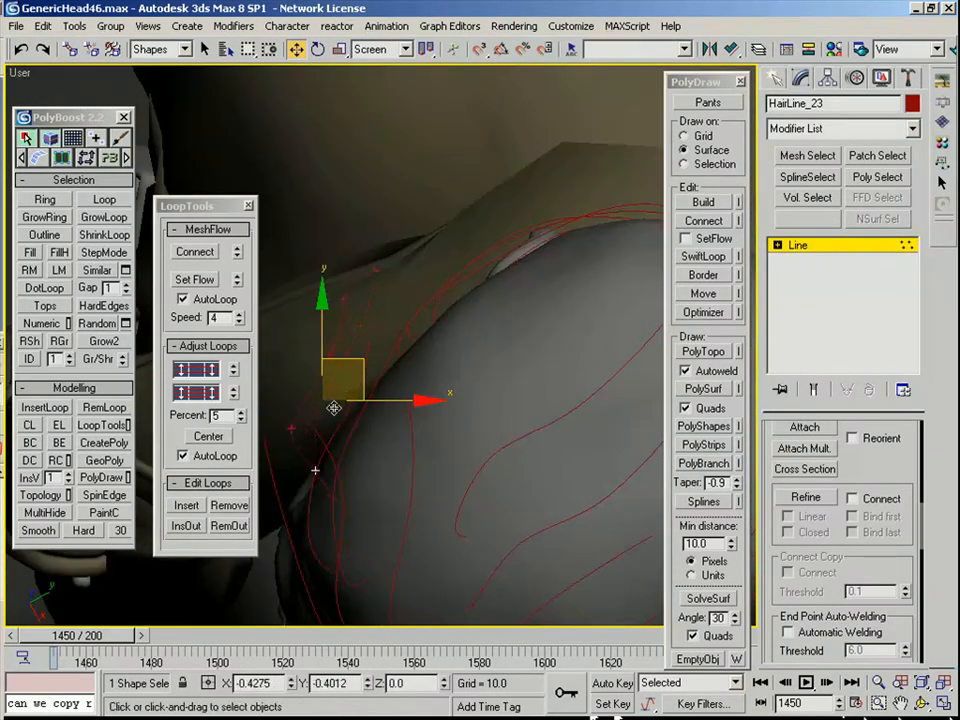
{"action": "left_click_drag", "start_coordinate": [337, 403], "coordinate": [332, 412]}
{"action": "left_click_drag", "start_coordinate": [277, 446], "coordinate": [302, 420], "text": "alt"}
Move HairLine_23's remaining vertices individually to bend the strand around the temple
{"action": "middle_click_drag", "start_coordinate": [358, 349], "coordinate": [412, 383], "text": "alt"}
{"action": "left_click_drag", "start_coordinate": [321, 315], "coordinate": [405, 457]}
{"action": "left_click_drag", "start_coordinate": [431, 416], "coordinate": [424, 420]}
{"action": "left_click_drag", "start_coordinate": [404, 375], "coordinate": [404, 377]}
{"action": "left_click_drag", "start_coordinate": [331, 401], "coordinate": [360, 402]}
{"action": "mouse_move", "coordinate": [360, 402]}
{"action": "middle_mouse_down", "text": "alt"}
{"action": "mouse_move", "coordinate": [400, 373]}
{"action": "mouse_move", "coordinate": [349, 416]}
{"action": "middle_mouse_up", "text": "alt"}
{"action": "left_click_drag", "start_coordinate": [361, 402], "coordinate": [370, 433]}
{"action": "middle_click_drag", "start_coordinate": [370, 433], "coordinate": [505, 381], "text": "alt"}
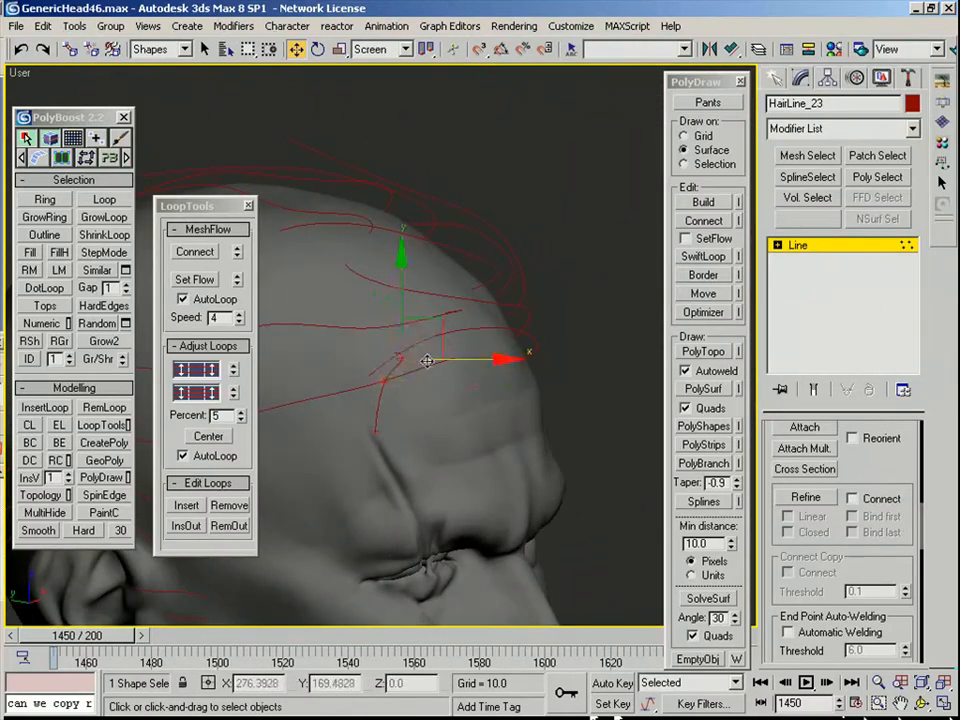
{"action": "middle_click_drag", "start_coordinate": [420, 339], "coordinate": [393, 368], "text": "alt"}
{"action": "middle_click_drag", "start_coordinate": [372, 417], "coordinate": [427, 441], "text": "alt"}
Clone a strand upward into the empty space above the head as the copy HairLine_24
{"action": "left_click", "coordinate": [582, 268]}
{"action": "scroll", "coordinate": [512, 304], "scroll_direction": "up", "scroll_amount": 3}
{"action": "middle_click_drag", "start_coordinate": [512, 304], "coordinate": [371, 332], "text": "alt"}
{"action": "left_click", "coordinate": [431, 358]}
{"action": "left_click", "coordinate": [346, 353]}
{"action": "mouse_move", "coordinate": [335, 345]}
{"action": "left_mouse_down", "text": "shift"}
{"action": "mouse_move", "coordinate": [334, 177]}
{"action": "mouse_move", "coordinate": [348, 191]}
{"action": "left_mouse_up", "text": "shift"}
{"action": "left_click", "coordinate": [531, 439]}
Snap HairLine_24 by its root down onto the top of the head
{"action": "left_click", "coordinate": [375, 185]}
{"action": "left_click_drag", "start_coordinate": [375, 185], "coordinate": [489, 321]}
{"action": "left_click", "coordinate": [799, 247]}
{"action": "left_click_drag", "start_coordinate": [363, 245], "coordinate": [480, 377]}
Display the scene in wireframe and adjust HairLine_24's root-end vertices against the head mesh
{"action": "mouse_move", "coordinate": [480, 380]}
{"action": "middle_mouse_down", "text": "alt"}
{"action": "mouse_move", "coordinate": [478, 312]}
{"action": "mouse_move", "coordinate": [497, 268]}
{"action": "mouse_move", "coordinate": [461, 296]}
{"action": "mouse_move", "coordinate": [493, 240]}
{"action": "mouse_move", "coordinate": [532, 292]}
{"action": "mouse_move", "coordinate": [574, 311]}
{"action": "mouse_move", "coordinate": [527, 281]}
{"action": "mouse_move", "coordinate": [540, 246]}
{"action": "mouse_move", "coordinate": [567, 292]}
{"action": "mouse_move", "coordinate": [553, 300]}
{"action": "mouse_move", "coordinate": [581, 251]}
{"action": "mouse_move", "coordinate": [551, 264]}
{"action": "mouse_move", "coordinate": [571, 297]}
{"action": "mouse_move", "coordinate": [602, 296]}
{"action": "mouse_move", "coordinate": [508, 333]}
{"action": "middle_mouse_up", "text": "alt"}
{"action": "key", "text": "F3"}
{"action": "key", "text": "F3"}
{"action": "scroll", "coordinate": [508, 333], "scroll_direction": "up", "scroll_amount": 4}
{"action": "key", "text": "F3"}
{"action": "key", "text": "1"}
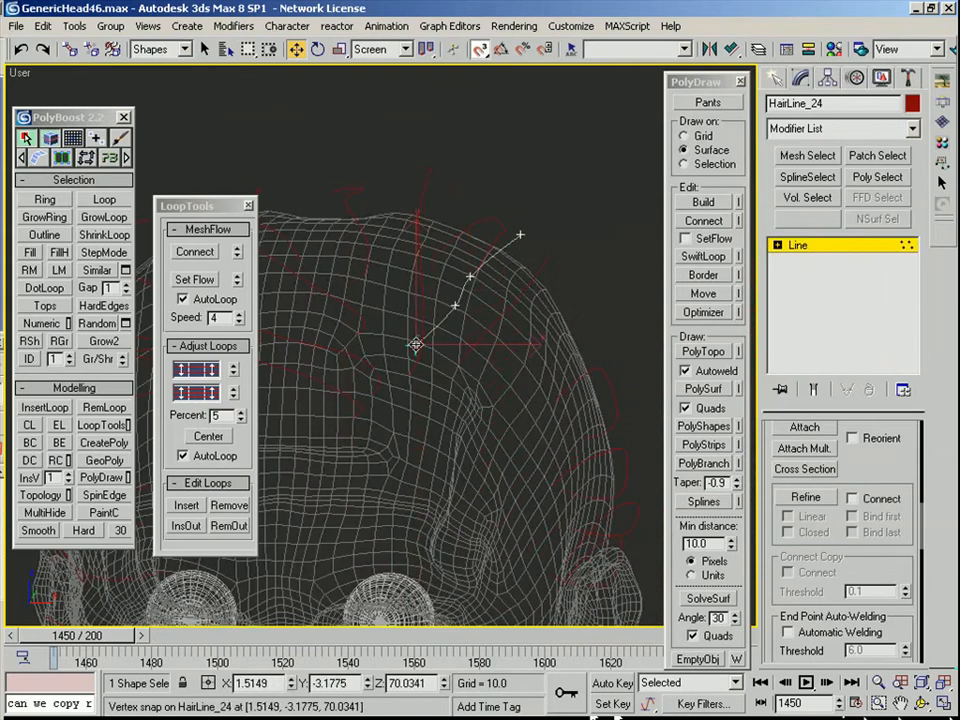
{"action": "left_click", "coordinate": [460, 312]}
{"action": "scroll", "coordinate": [464, 318], "scroll_direction": "down", "scroll_amount": 5}
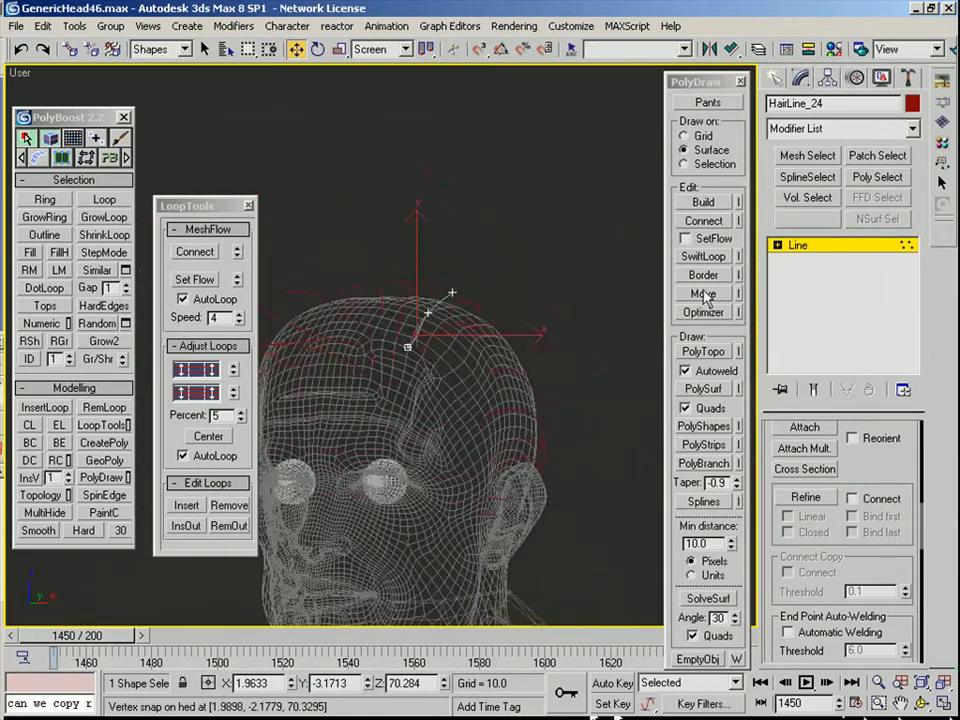
{"action": "mouse_move", "coordinate": [404, 346]}
{"action": "middle_mouse_down", "text": "alt"}
{"action": "mouse_move", "coordinate": [338, 227]}
{"action": "mouse_move", "coordinate": [406, 347]}
{"action": "mouse_move", "coordinate": [460, 342]}
{"action": "mouse_move", "coordinate": [461, 498]}
{"action": "middle_mouse_up", "text": "alt"}
{"action": "left_click", "coordinate": [421, 314]}
{"action": "left_click", "coordinate": [864, 244]}
{"action": "left_click", "coordinate": [505, 262]}
Restore shaded display and reposition the outer vertices of a strand on top of the head
{"action": "key", "text": "F3"}
{"action": "scroll", "coordinate": [440, 350], "scroll_direction": "down", "scroll_amount": 8}
{"action": "key", "text": "f"}
{"action": "scroll", "coordinate": [461, 302], "scroll_direction": "up", "scroll_amount": 5}
{"action": "middle_click_drag", "start_coordinate": [461, 302], "coordinate": [500, 400]}
{"action": "scroll", "coordinate": [535, 400], "scroll_direction": "up", "scroll_amount": 4}
{"action": "left_click", "coordinate": [534, 396]}
{"action": "key", "text": "1"}
{"action": "left_click_drag", "start_coordinate": [399, 261], "coordinate": [512, 366]}
{"action": "middle_click_drag", "start_coordinate": [512, 366], "coordinate": [485, 358], "text": "alt"}
{"action": "left_click_drag", "start_coordinate": [497, 344], "coordinate": [516, 255]}
{"action": "key", "text": "1"}
Select HairLine_22 and move its outer vertices across the top of the scalp
{"action": "left_click", "coordinate": [513, 326]}
{"action": "key", "text": "1"}
{"action": "left_click_drag", "start_coordinate": [413, 166], "coordinate": [490, 228]}
{"action": "left_click_drag", "start_coordinate": [528, 335], "coordinate": [477, 299]}
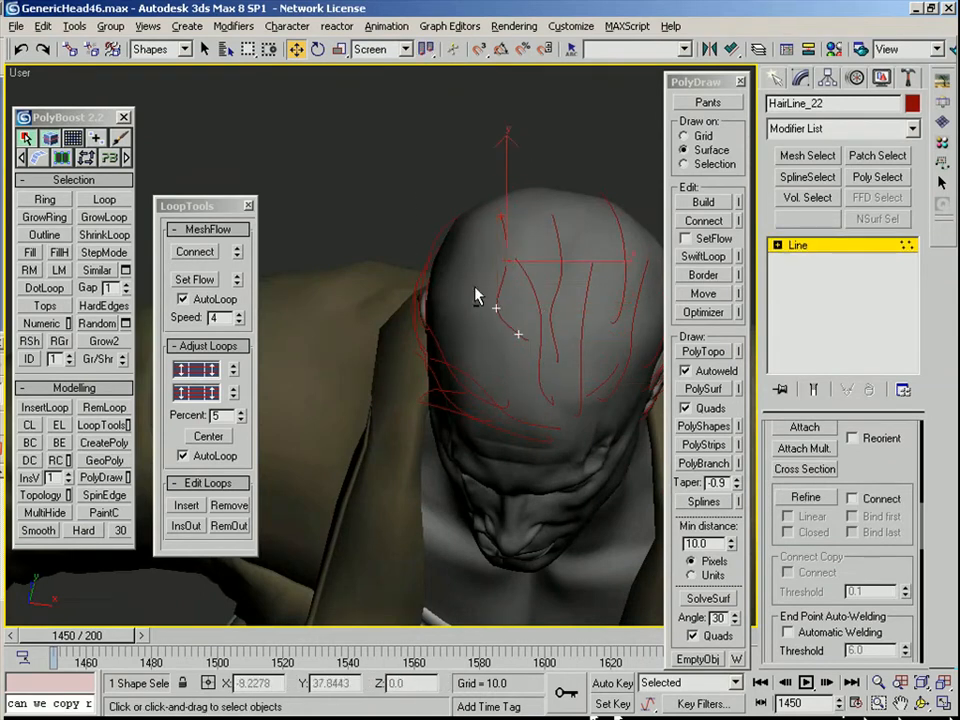
{"action": "scroll", "coordinate": [501, 246], "scroll_direction": "down", "scroll_amount": 2}
{"action": "middle_click_drag", "start_coordinate": [499, 259], "coordinate": [396, 272], "text": "alt"}
{"action": "key", "text": "1"}
Clone another strand from the scalp upward as a single copy above the head
{"action": "scroll", "coordinate": [396, 272], "scroll_direction": "up", "scroll_amount": 2}
{"action": "left_click", "coordinate": [446, 345]}
{"action": "left_click", "coordinate": [425, 341]}
{"action": "left_click_drag", "start_coordinate": [425, 341], "coordinate": [425, 235], "text": "shift"}
{"action": "left_click", "coordinate": [403, 444]}
Turn on vertex snapping and snap the new strand by its root onto the scalp
{"action": "scroll", "coordinate": [440, 270], "scroll_direction": "up", "scroll_amount": 3}
{"action": "middle_click_drag", "start_coordinate": [450, 247], "coordinate": [420, 317]}
{"action": "key", "text": "s"}
{"action": "left_click", "coordinate": [428, 300]}
{"action": "left_click_drag", "start_coordinate": [428, 295], "coordinate": [463, 369]}
Turn off snapping and move the new strand's outer vertices to fit the head, then deselect it
{"action": "key", "text": "1"}
{"action": "left_click_drag", "start_coordinate": [336, 225], "coordinate": [471, 364]}
{"action": "middle_click_drag", "start_coordinate": [471, 364], "coordinate": [551, 294], "text": "alt"}
{"action": "key", "text": "s"}
{"action": "left_click_drag", "start_coordinate": [535, 293], "coordinate": [462, 256]}
{"action": "middle_click_drag", "start_coordinate": [387, 335], "coordinate": [516, 345], "text": "alt"}
{"action": "scroll", "coordinate": [516, 345], "scroll_direction": "down", "scroll_amount": 4}
{"action": "left_click", "coordinate": [505, 272]}
Show the head from the front and select all the hair splines together
{"action": "key", "text": "f"}
{"action": "middle_click_drag", "start_coordinate": [425, 315], "coordinate": [469, 428]}
{"action": "scroll", "coordinate": [469, 428], "scroll_direction": "up", "scroll_amount": 7}
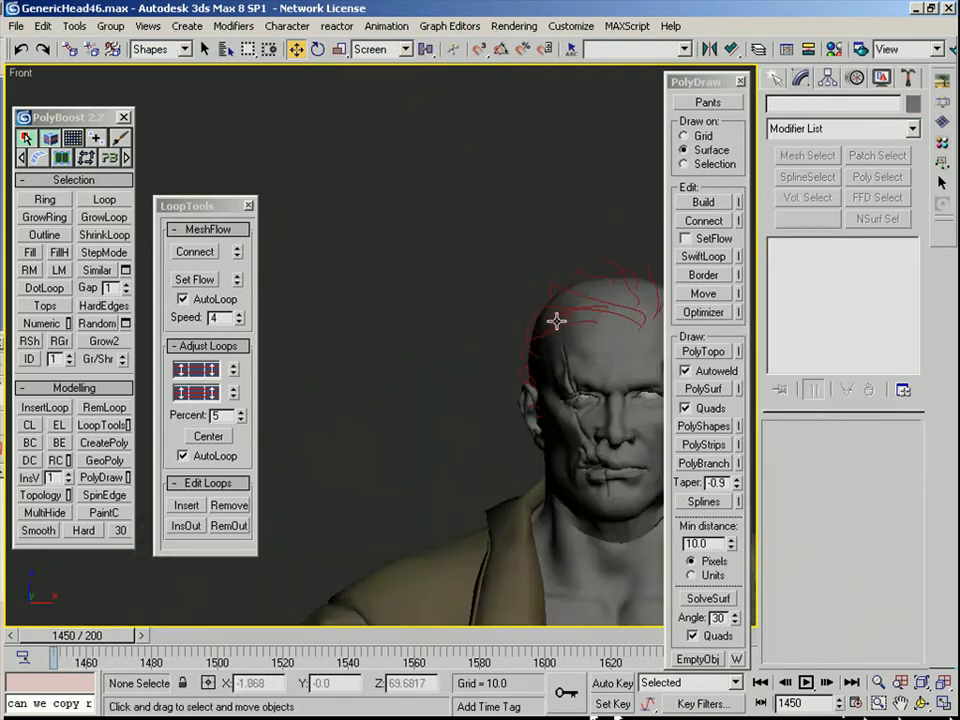
{"action": "middle_click_drag", "start_coordinate": [571, 311], "coordinate": [421, 309]}
{"action": "left_click", "coordinate": [435, 307]}
{"action": "key", "text": "ctrl+a"}
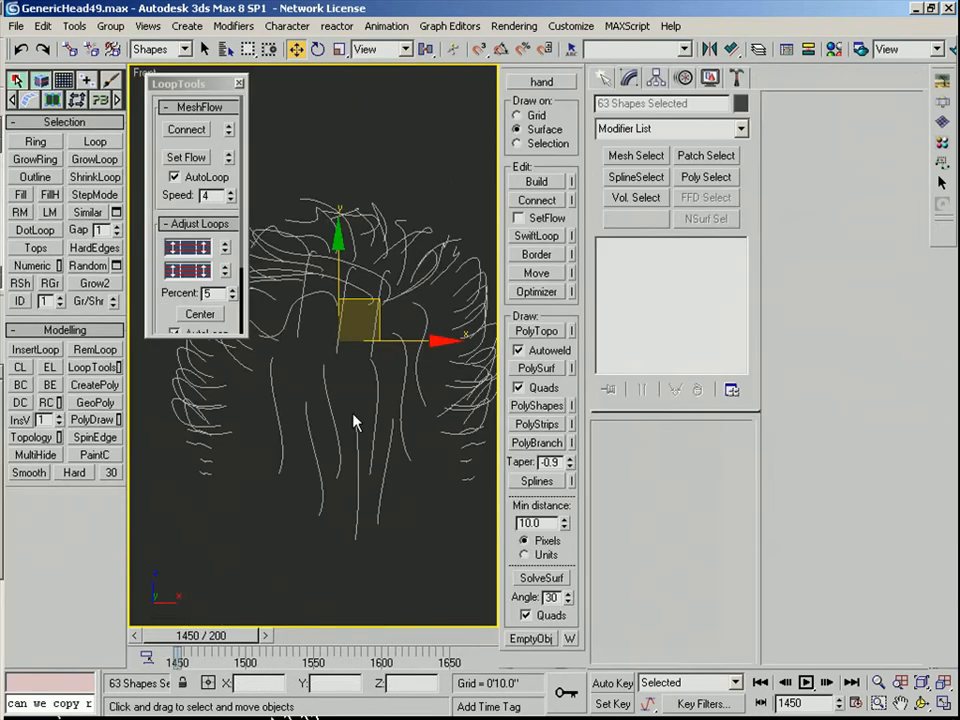
End the isolation of the hair splines so the head shows again, and clear the selection
{"action": "scroll", "coordinate": [330, 478], "scroll_direction": "down", "scroll_amount": 2}
{"action": "key", "text": "alt+q"}
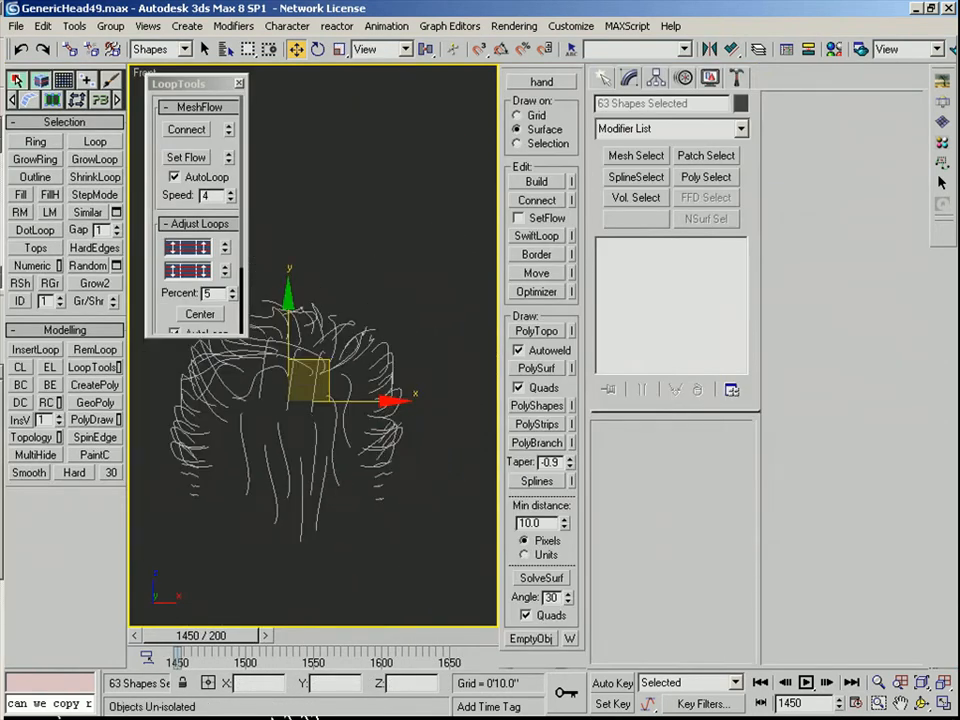
{"action": "left_click", "coordinate": [360, 395]}
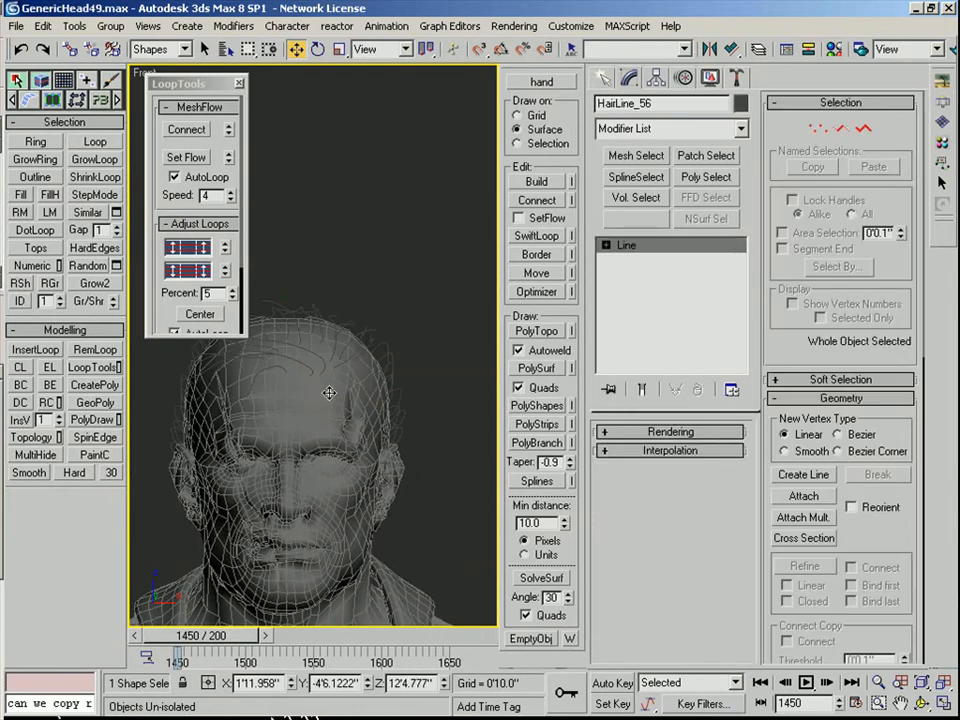
{"action": "left_click", "coordinate": [480, 425]}
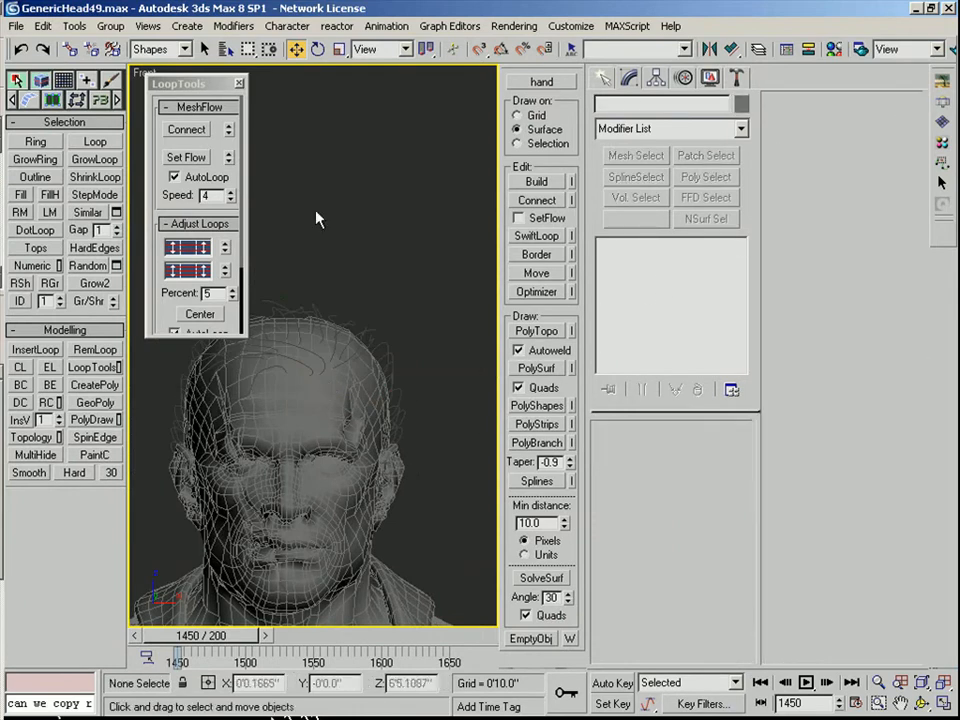
Set the selection filter to All and isolate the character's body mesh
{"action": "left_click", "coordinate": [160, 49]}
{"action": "left_click", "coordinate": [152, 63]}
{"action": "left_click", "coordinate": [297, 555]}
{"action": "key", "text": "alt+q"}
At polygon level of the body's Editable Poly, select the polygons covering the top of the head from the side
{"action": "middle_click_drag", "start_coordinate": [388, 322], "coordinate": [357, 490]}
{"action": "scroll", "coordinate": [357, 490], "scroll_direction": "up", "scroll_amount": 3}
{"action": "left_click", "coordinate": [676, 262]}
{"action": "left_click", "coordinate": [690, 453]}
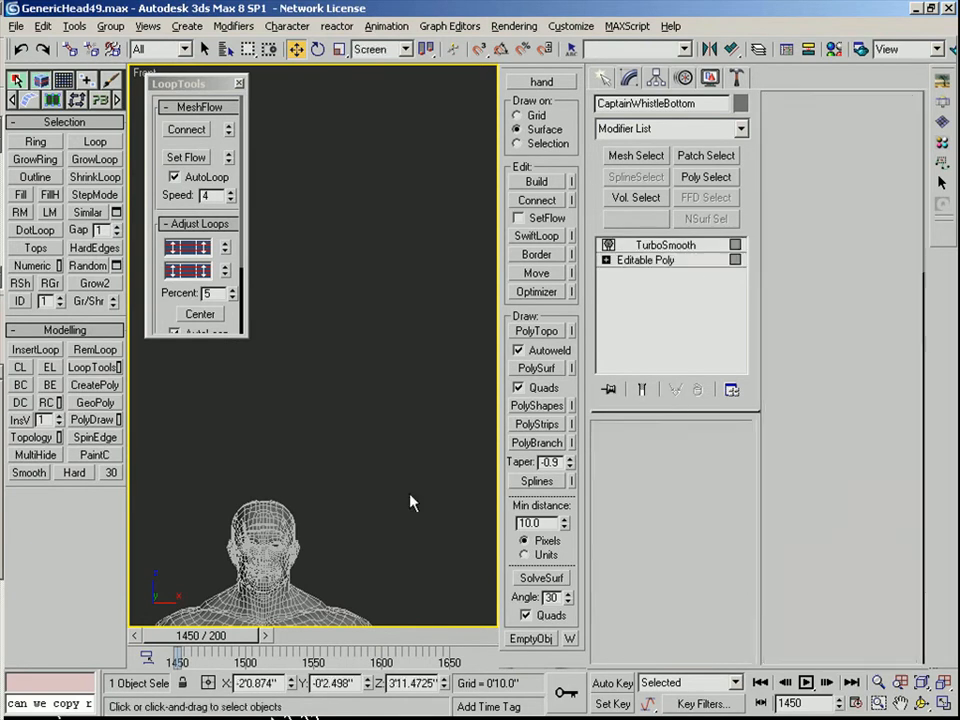
{"action": "key", "text": "z"}
{"action": "scroll", "coordinate": [304, 376], "scroll_direction": "down", "scroll_amount": 10}
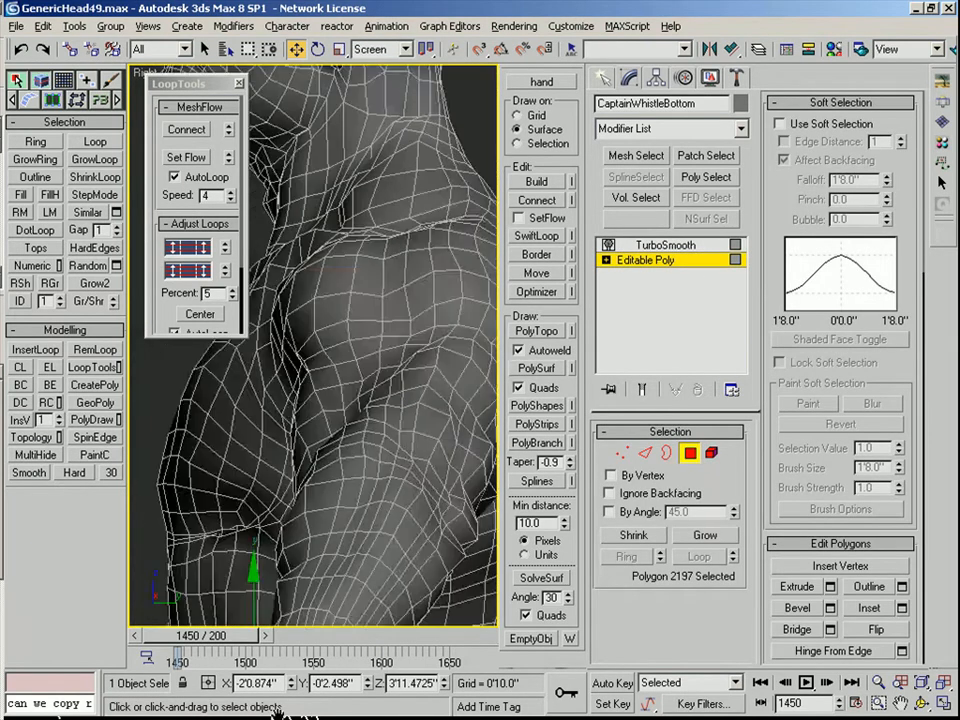
{"action": "middle_click_drag", "start_coordinate": [356, 420], "coordinate": [359, 455]}
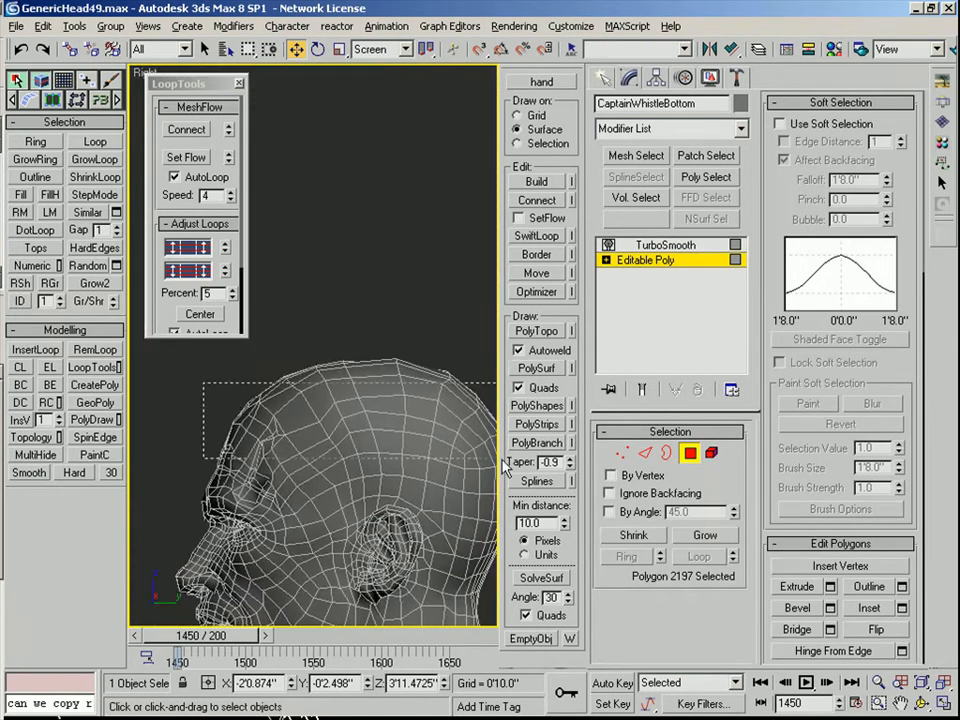
{"action": "left_click_drag", "start_coordinate": [473, 453], "coordinate": [476, 455]}
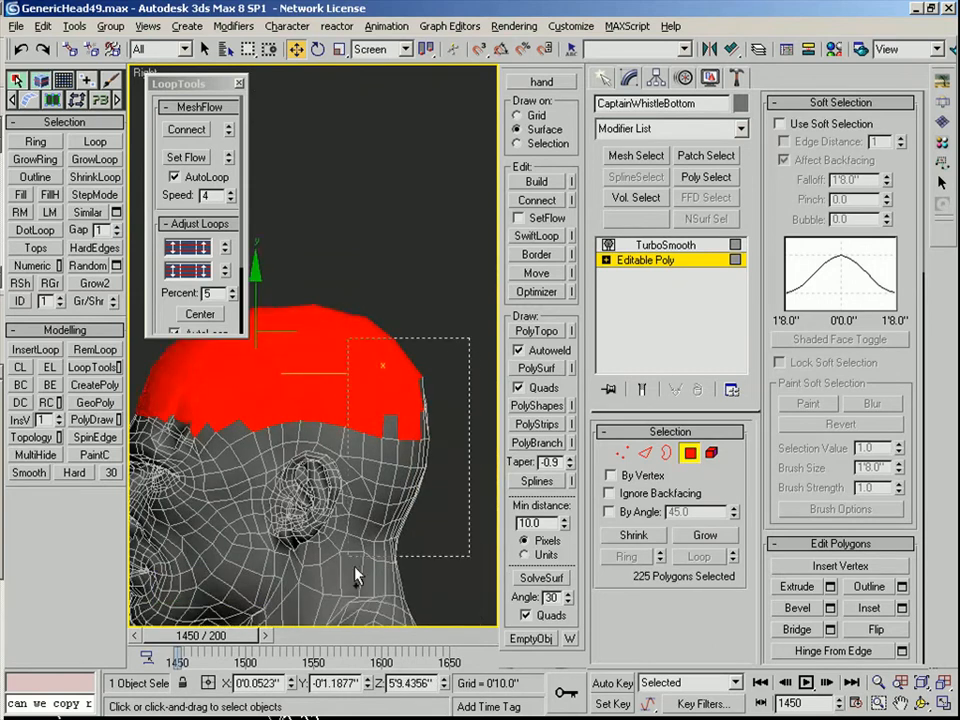
Add the polygons of the back of the head, ears, temples and upper neck to the selection
{"action": "left_click_drag", "start_coordinate": [340, 375], "coordinate": [420, 580], "text": "ctrl"}
{"action": "left_click_drag", "start_coordinate": [333, 543], "coordinate": [333, 545], "text": "ctrl"}
{"action": "middle_click_drag", "start_coordinate": [333, 545], "coordinate": [340, 328], "text": "alt"}
{"action": "left_click_drag", "start_coordinate": [443, 446], "coordinate": [472, 585], "text": "ctrl"}
{"action": "middle_click_drag", "start_coordinate": [443, 600], "coordinate": [379, 497]}
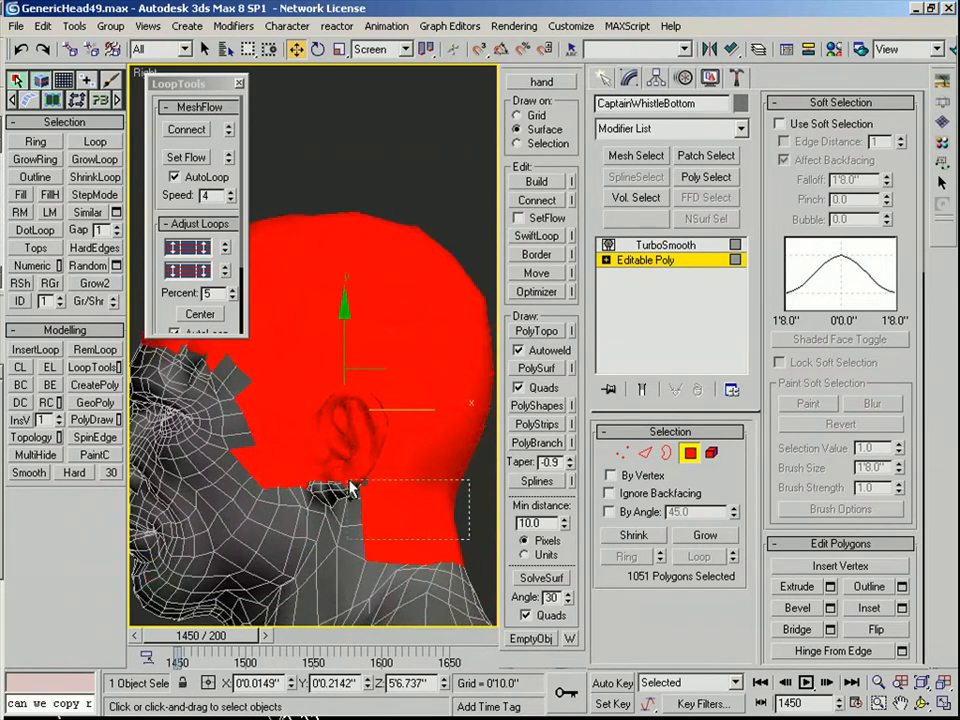
{"action": "left_click_drag", "start_coordinate": [290, 480], "coordinate": [290, 482], "text": "ctrl"}
{"action": "middle_click_drag", "start_coordinate": [290, 482], "coordinate": [322, 412], "text": "alt"}
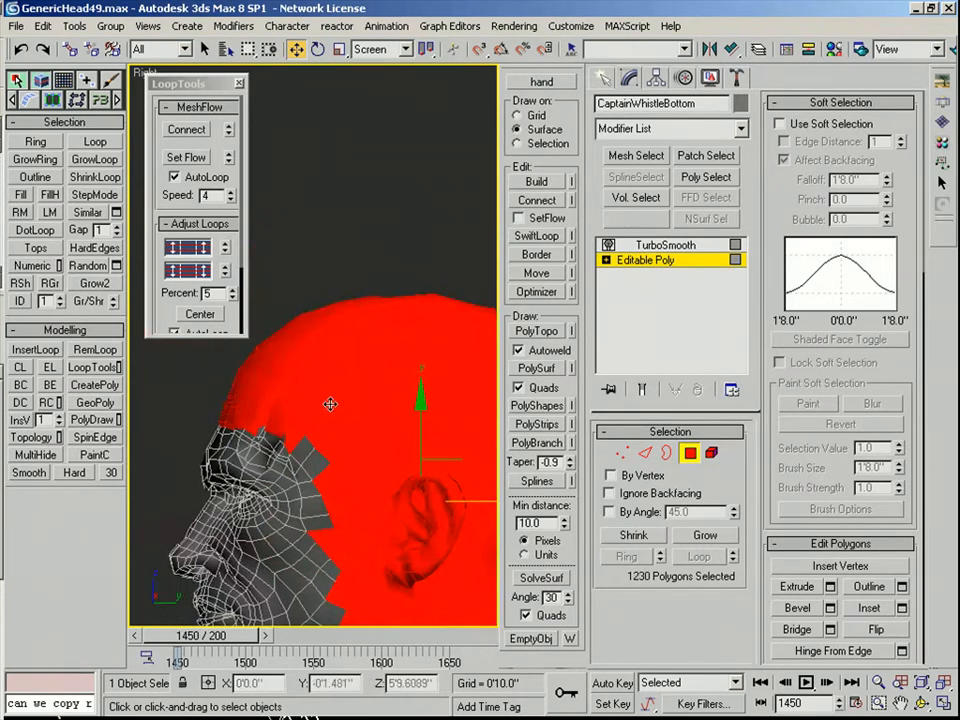
Refine the polygon selection along the forehead, temples and jaw, checking it on both sides of the head
{"action": "left_click_drag", "start_coordinate": [446, 201], "coordinate": [305, 467], "text": "ctrl"}
{"action": "mouse_move", "coordinate": [413, 365]}
{"action": "middle_mouse_down"}
{"action": "mouse_move", "coordinate": [371, 341]}
{"action": "mouse_move", "coordinate": [365, 284]}
{"action": "middle_mouse_up"}
{"action": "middle_click_drag", "start_coordinate": [376, 371], "coordinate": [344, 452], "text": "alt"}
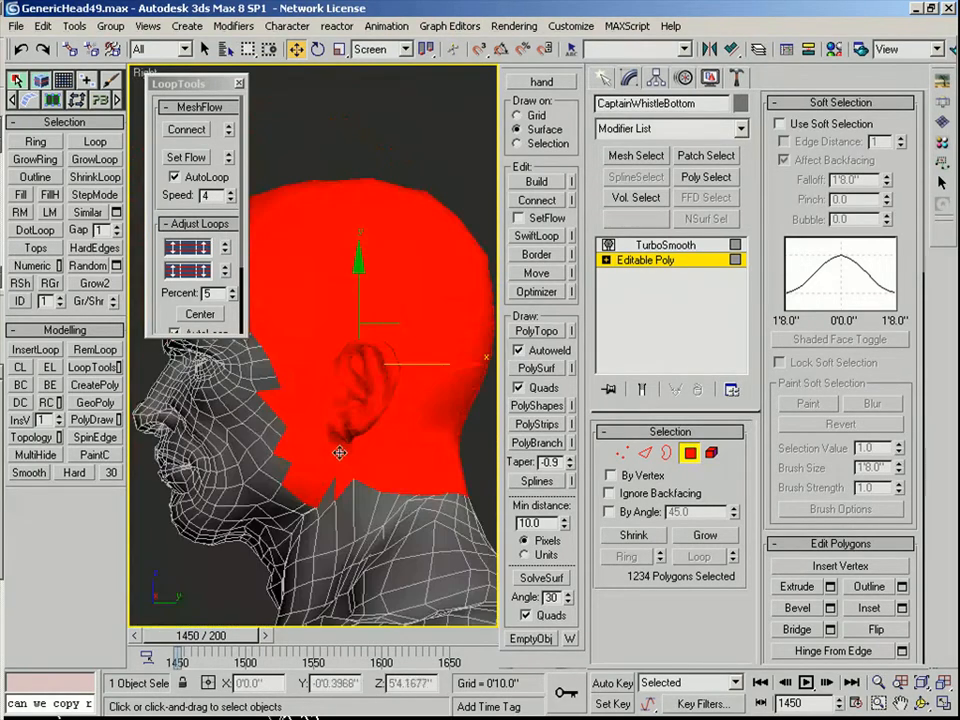
{"action": "middle_click_drag", "start_coordinate": [171, 563], "coordinate": [384, 491], "text": "alt"}
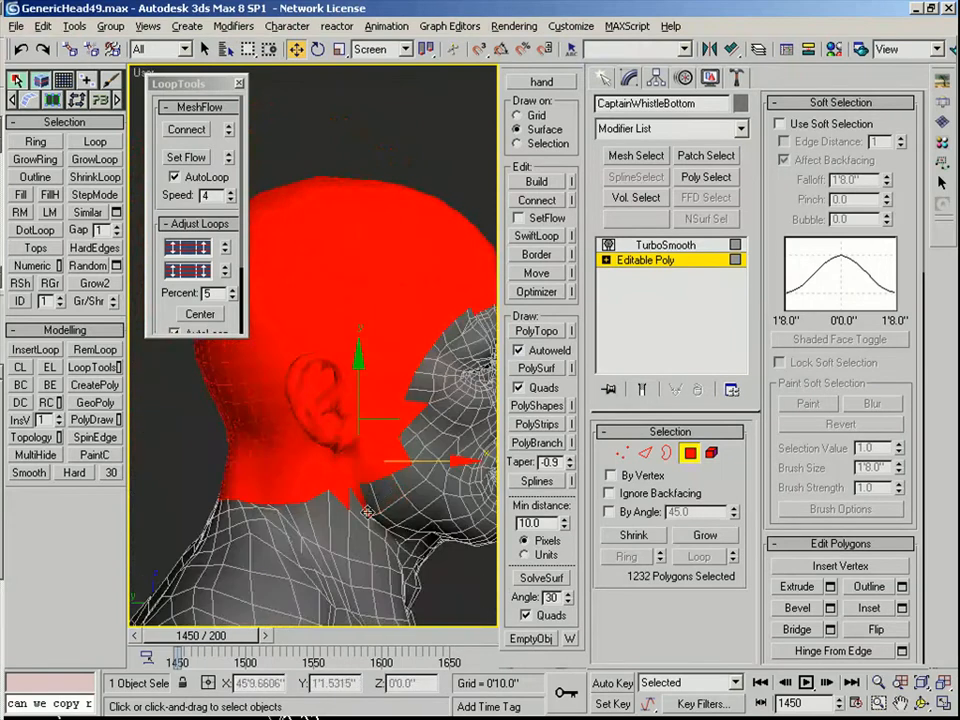
Clone the selected scalp polygons to a new object named ScarGuy_Haircap and leave polygon editing of the body
{"action": "left_click_drag", "start_coordinate": [362, 503], "coordinate": [354, 373], "text": "shift"}
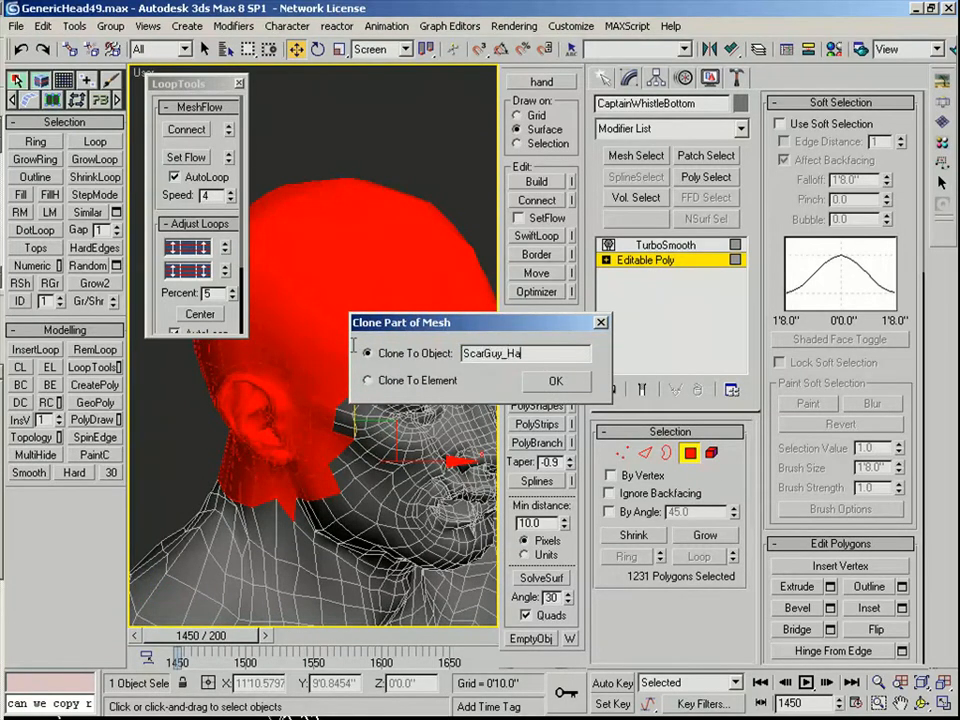
{"action": "key", "text": "Return"}
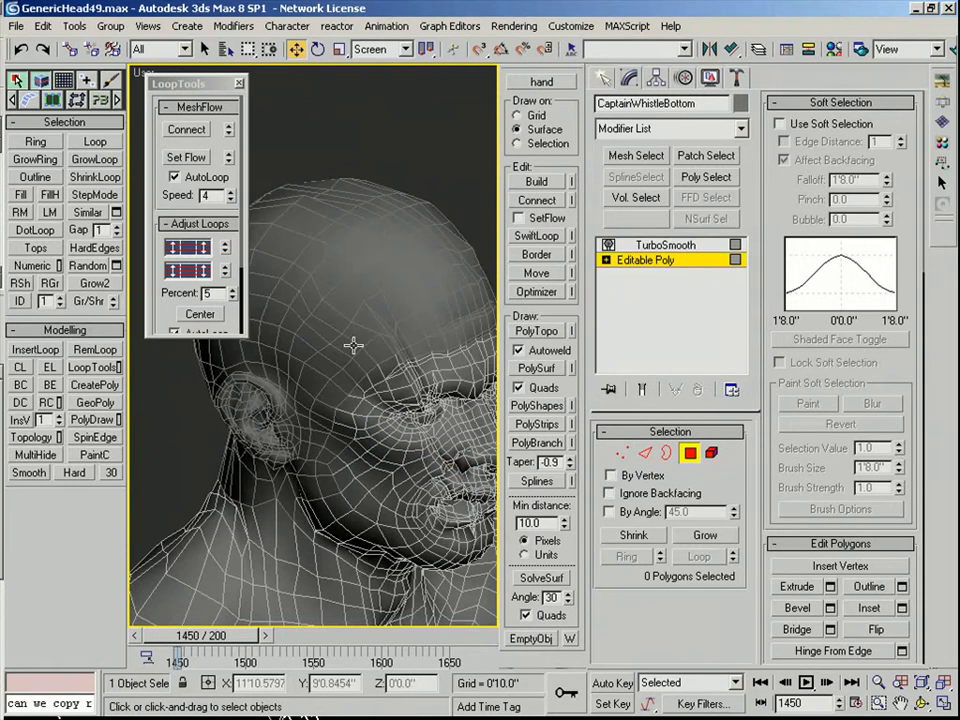
{"action": "left_click", "coordinate": [689, 454]}
Isolate the ScarGuy_Haircap mesh and delete its unwanted piece at element level
{"action": "left_click", "coordinate": [341, 124]}
{"action": "left_click", "coordinate": [351, 270]}
{"action": "key", "text": "alt+q"}
{"action": "middle_click_drag", "start_coordinate": [373, 280], "coordinate": [350, 336], "text": "alt"}
{"action": "scroll", "coordinate": [366, 308], "scroll_direction": "up", "scroll_amount": 2}
{"action": "left_click", "coordinate": [690, 454]}
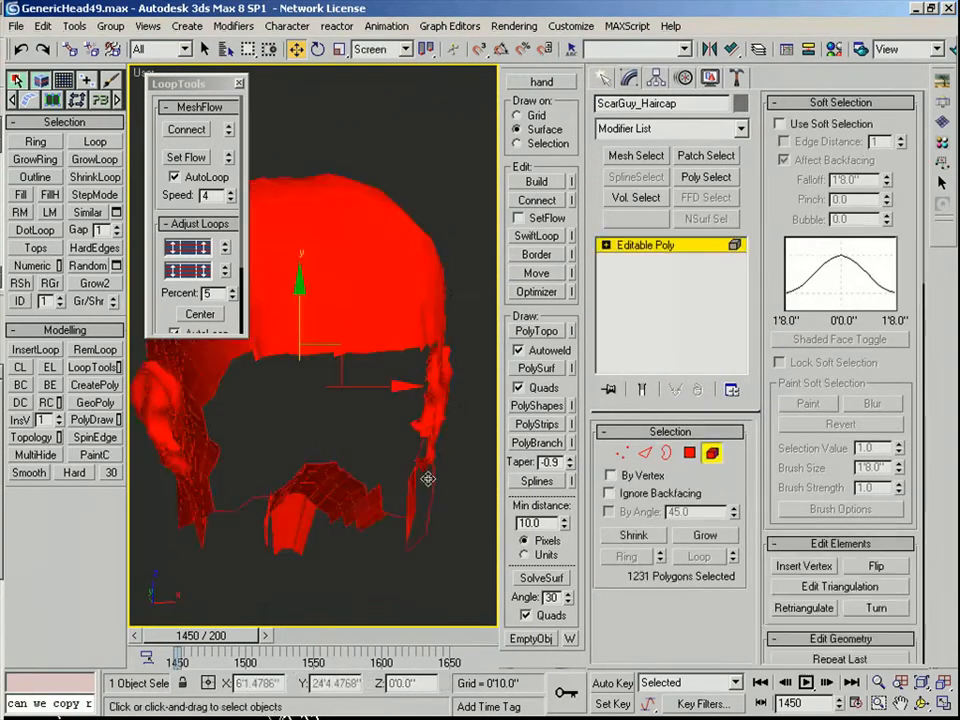
{"action": "key", "text": "Delete"}
At polygon level, select the haircap's ear and surrounding lower side polygons in the right view
{"action": "left_click", "coordinate": [690, 456]}
{"action": "key", "text": "r"}
{"action": "key", "text": "z"}
{"action": "middle_click_drag", "start_coordinate": [347, 406], "coordinate": [290, 410]}
{"action": "scroll", "coordinate": [332, 400], "scroll_direction": "up", "scroll_amount": 4}
{"action": "left_click", "coordinate": [343, 390]}
{"action": "left_click", "coordinate": [289, 410]}
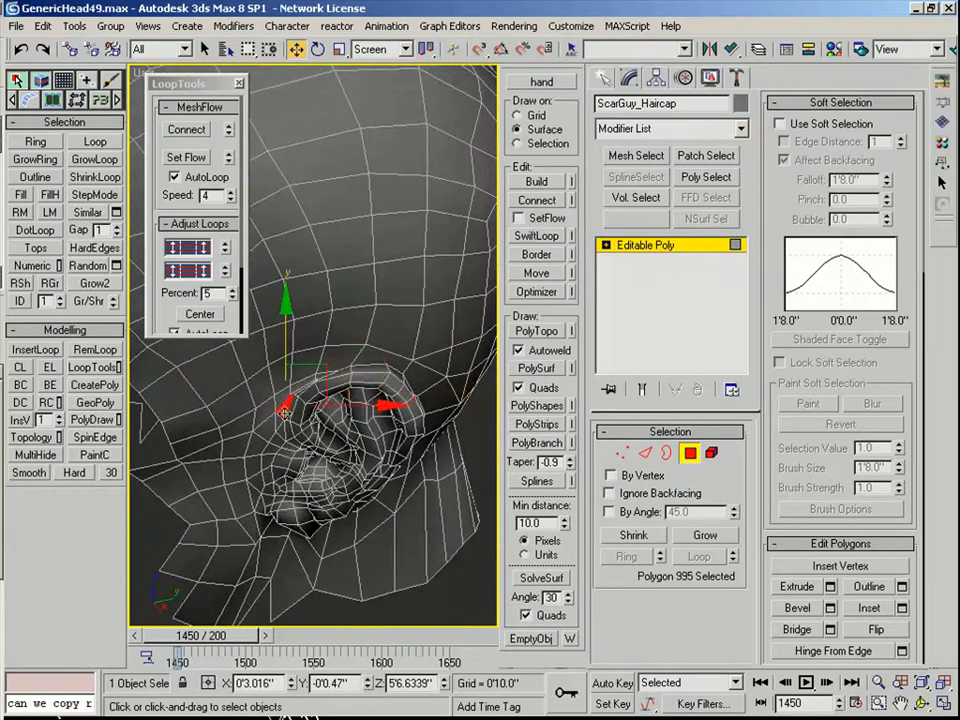
{"action": "key", "text": "r"}
{"action": "key", "text": "z"}
{"action": "scroll", "coordinate": [302, 328], "scroll_direction": "down", "scroll_amount": 10}
{"action": "scroll", "coordinate": [304, 333], "scroll_direction": "up", "scroll_amount": 5}
{"action": "left_click_drag", "start_coordinate": [446, 342], "coordinate": [445, 339]}
{"action": "scroll", "coordinate": [301, 321], "scroll_direction": "down", "scroll_amount": 2}
{"action": "middle_click_drag", "start_coordinate": [301, 321], "coordinate": [291, 355]}
Switch to lasso region selection and remove the polygons in front of and above the ear from the selection
{"action": "left_click", "coordinate": [251, 49]}
{"action": "left_click_drag", "start_coordinate": [252, 58], "coordinate": [247, 143]}
{"action": "scroll", "coordinate": [175, 450], "scroll_direction": "down", "scroll_amount": 1}
{"action": "left_click_drag", "start_coordinate": [173, 449], "coordinate": [275, 427]}
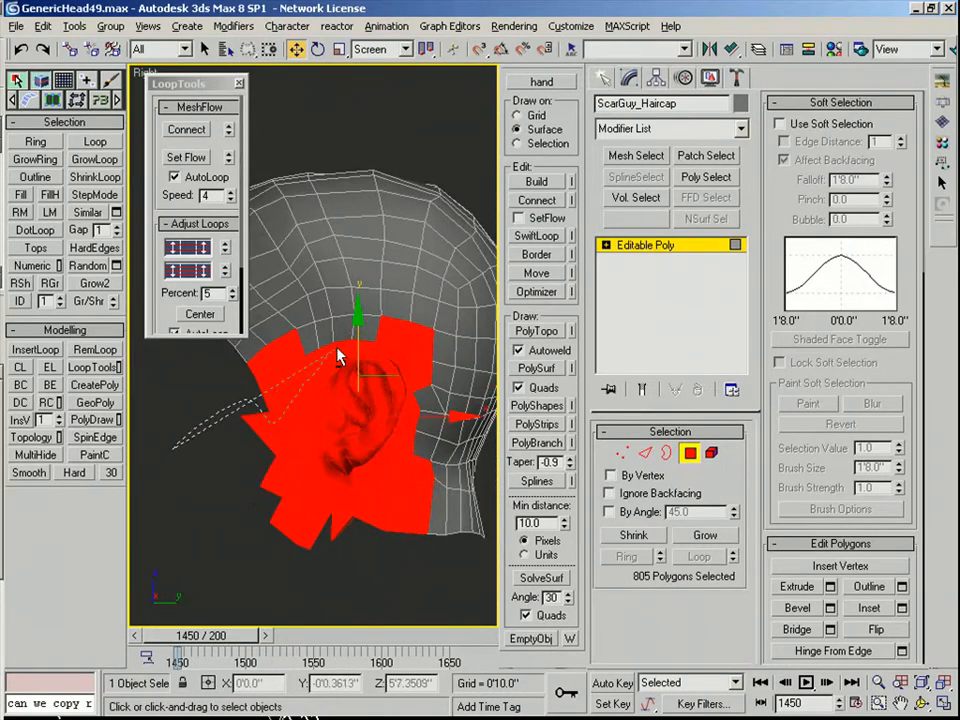
{"action": "left_click_drag", "start_coordinate": [399, 366], "coordinate": [420, 320], "text": "alt"}
{"action": "scroll", "coordinate": [434, 300], "scroll_direction": "up", "scroll_amount": 2}
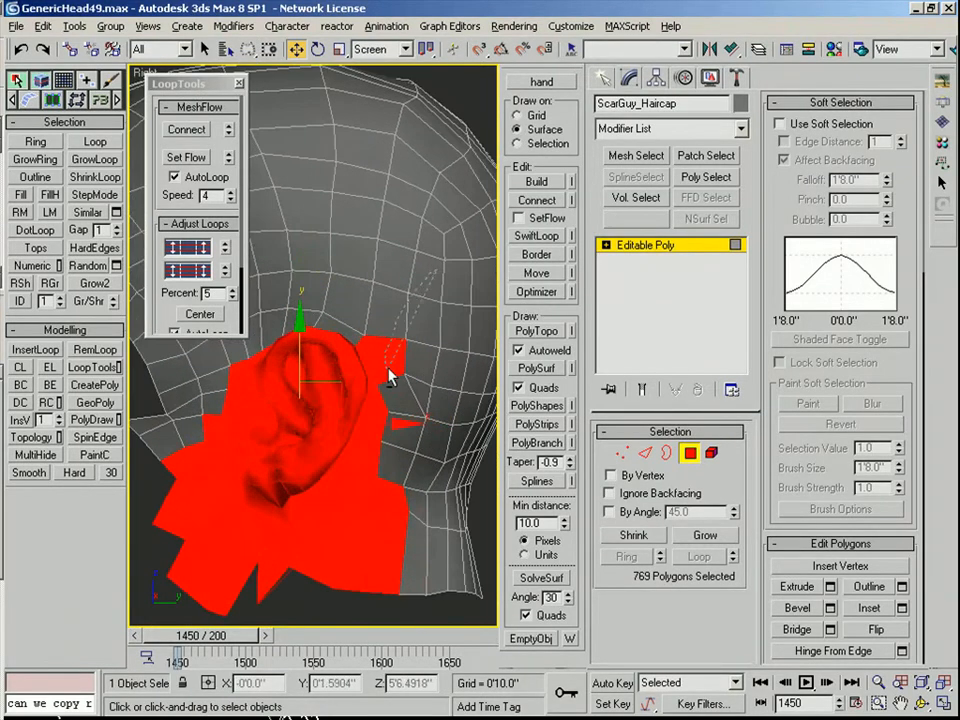
Deselect the scalp and neck polygons behind the ear and the outermost ones in front of it
{"action": "left_click_drag", "start_coordinate": [387, 358], "coordinate": [404, 388], "text": "alt"}
{"action": "middle_click_drag", "start_coordinate": [441, 621], "coordinate": [410, 535]}
{"action": "left_click_drag", "start_coordinate": [455, 416], "coordinate": [372, 378], "text": "alt"}
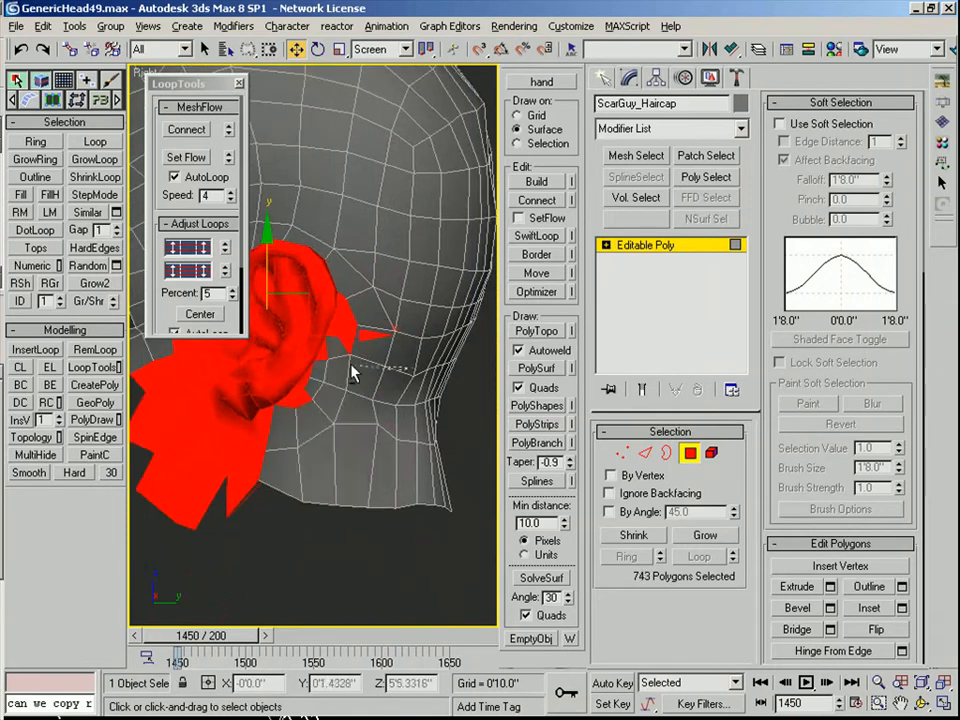
{"action": "middle_click_drag", "start_coordinate": [395, 273], "coordinate": [410, 552], "text": "alt"}
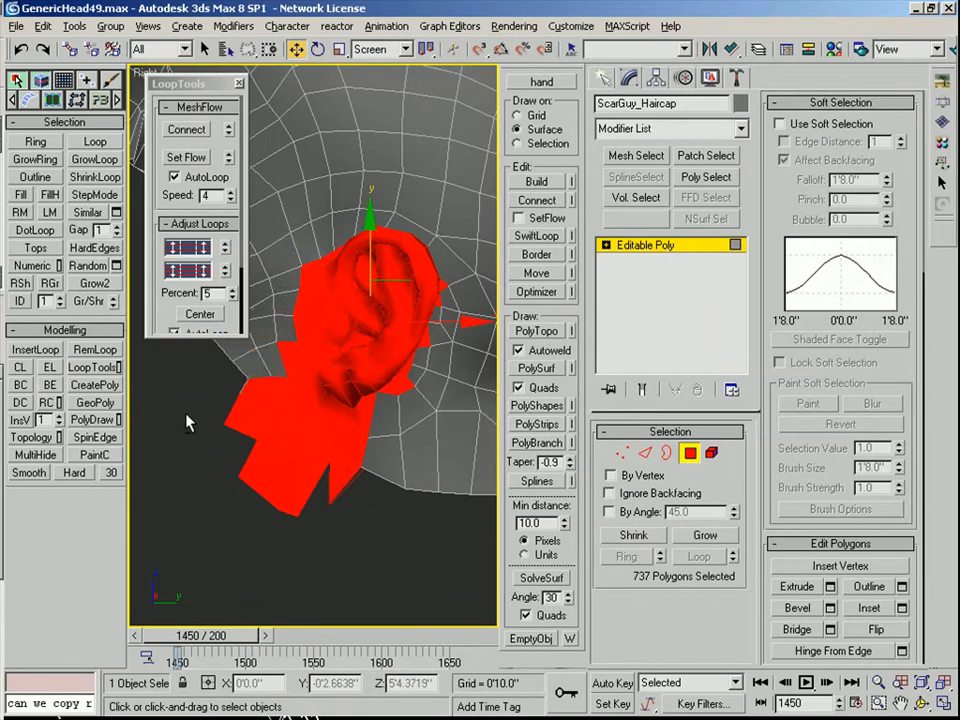
{"action": "left_click_drag", "start_coordinate": [191, 414], "coordinate": [196, 400], "text": "alt"}
Show selected polygons as outlines only and deselect the sideburn polygons directly in front of the ear
{"action": "scroll", "coordinate": [303, 185], "scroll_direction": "up", "scroll_amount": 5}
{"action": "mouse_move", "coordinate": [294, 472]}
{"action": "middle_mouse_down"}
{"action": "mouse_move", "coordinate": [296, 358]}
{"action": "mouse_move", "coordinate": [311, 323]}
{"action": "middle_mouse_up"}
{"action": "key", "text": "F2"}
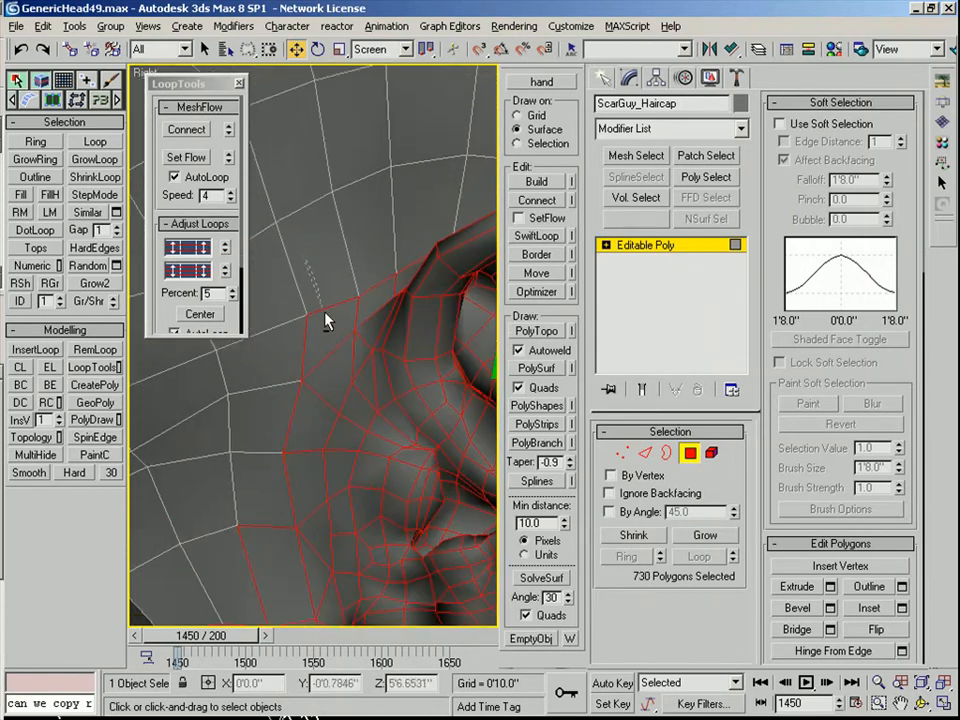
{"action": "left_click_drag", "start_coordinate": [310, 467], "coordinate": [310, 470], "text": "alt"}
{"action": "middle_click_drag", "start_coordinate": [242, 386], "coordinate": [237, 397], "text": "alt"}
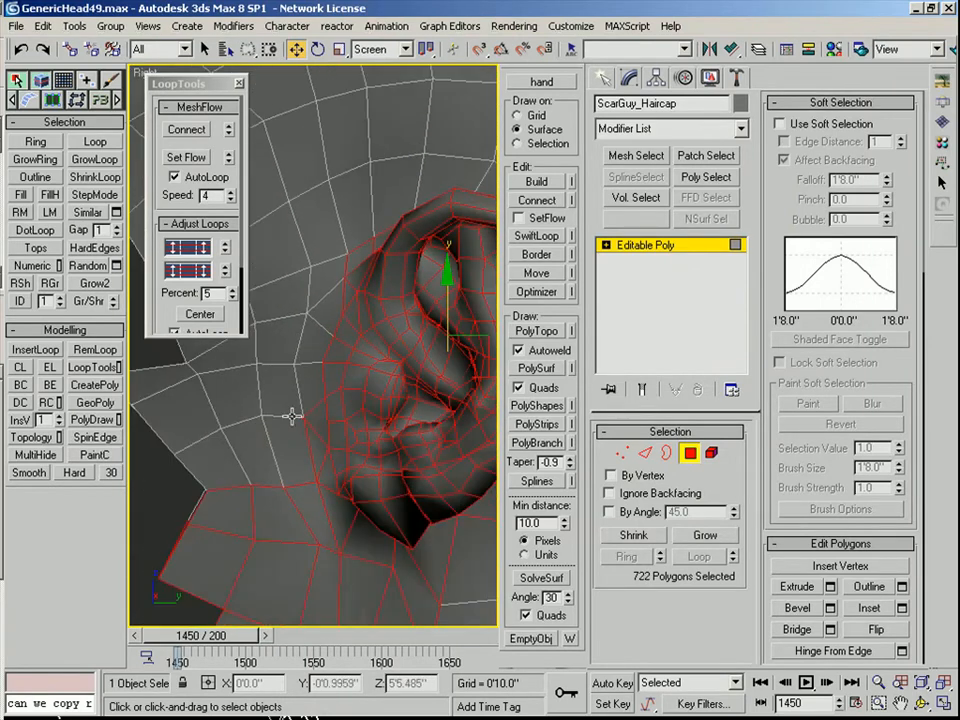
{"action": "middle_click_drag", "start_coordinate": [233, 442], "coordinate": [240, 482], "text": "alt"}
{"action": "left_click_drag", "start_coordinate": [239, 520], "coordinate": [242, 512], "text": "alt"}
{"action": "mouse_move", "coordinate": [260, 428]}
{"action": "middle_mouse_down"}
{"action": "mouse_move", "coordinate": [224, 514]}
{"action": "mouse_move", "coordinate": [129, 503]}
{"action": "mouse_move", "coordinate": [108, 450]}
{"action": "middle_mouse_up"}
Deselect the last sideburn polygon that should stay and delete the selected ear and jaw polygons
{"action": "scroll", "coordinate": [224, 514], "scroll_direction": "down", "scroll_amount": 5}
{"action": "middle_click_drag", "start_coordinate": [350, 425], "coordinate": [307, 390]}
{"action": "scroll", "coordinate": [146, 407], "scroll_direction": "up", "scroll_amount": 5}
{"action": "left_click", "coordinate": [260, 417], "text": "alt"}
{"action": "scroll", "coordinate": [260, 417], "scroll_direction": "down", "scroll_amount": 5}
{"action": "middle_click_drag", "start_coordinate": [307, 390], "coordinate": [304, 425]}
{"action": "key", "text": "Delete"}
Select the leftover polygons below the sideburn and along the ear opening, and delete them
{"action": "left_click", "coordinate": [275, 428]}
{"action": "left_click", "coordinate": [286, 440], "text": "ctrl"}
{"action": "left_click", "coordinate": [296, 452], "text": "ctrl"}
{"action": "middle_click_drag", "start_coordinate": [234, 452], "coordinate": [286, 425], "text": "alt"}
{"action": "left_click", "coordinate": [234, 475], "text": "ctrl"}
{"action": "left_click", "coordinate": [248, 462], "text": "ctrl"}
{"action": "left_click", "coordinate": [230, 483], "text": "ctrl"}
{"action": "key", "text": "Delete"}
Select three more stray polygons on the haircap's lower edge and delete them
{"action": "left_click", "coordinate": [295, 432]}
{"action": "left_click", "coordinate": [271, 432], "text": "ctrl"}
{"action": "left_click", "coordinate": [219, 433], "text": "ctrl"}
{"action": "middle_click_drag", "start_coordinate": [219, 433], "coordinate": [249, 416], "text": "alt"}
{"action": "scroll", "coordinate": [340, 395], "scroll_direction": "down", "scroll_amount": 3}
{"action": "middle_click_drag", "start_coordinate": [354, 390], "coordinate": [316, 392]}
{"action": "key", "text": "Delete"}
Select four protruding polygons at the neck edges behind the ears and delete them
{"action": "scroll", "coordinate": [332, 347], "scroll_direction": "up", "scroll_amount": 2}
{"action": "left_click", "coordinate": [319, 411]}
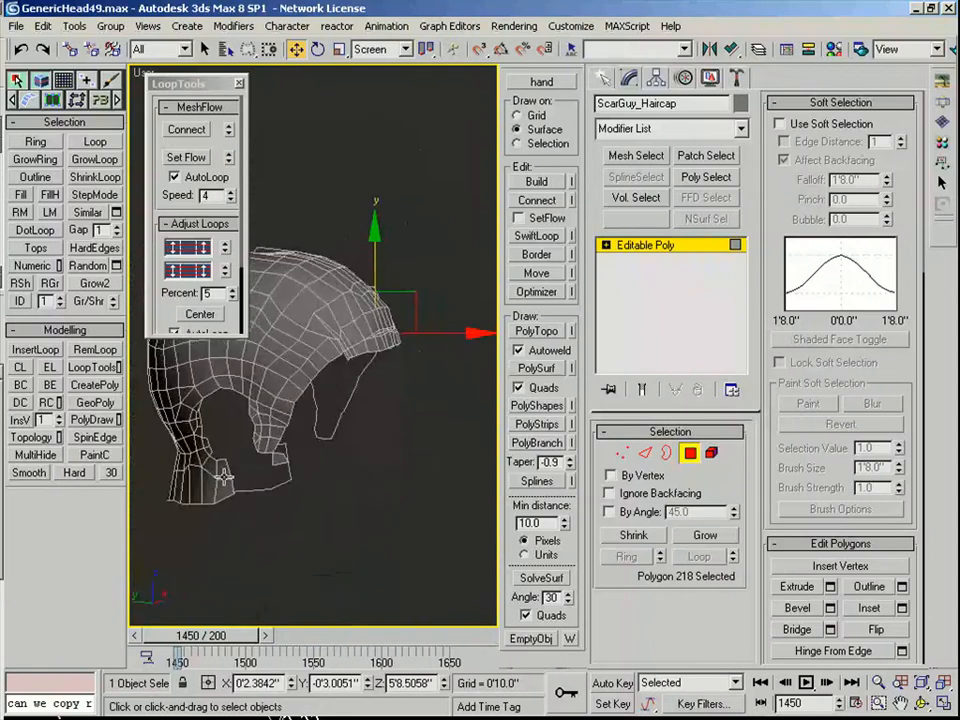
{"action": "left_click", "coordinate": [225, 486]}
{"action": "left_click", "coordinate": [218, 484], "text": "ctrl"}
{"action": "middle_click_drag", "start_coordinate": [308, 475], "coordinate": [235, 416], "text": "alt"}
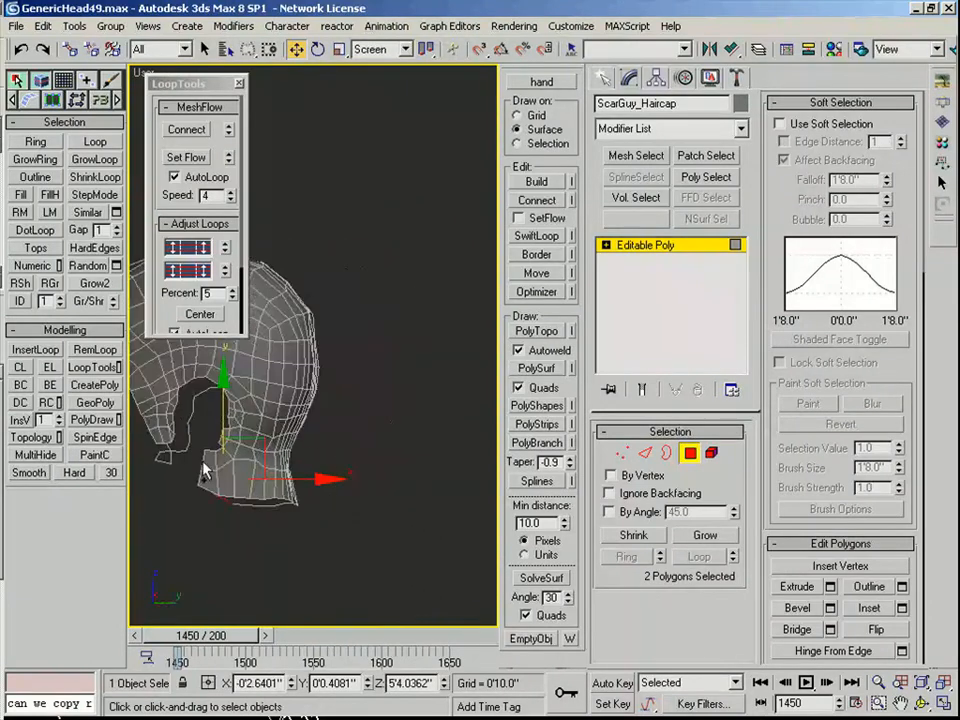
{"action": "left_click", "coordinate": [205, 468], "text": "ctrl"}
{"action": "left_click", "coordinate": [208, 482], "text": "ctrl"}
{"action": "middle_click_drag", "start_coordinate": [206, 480], "coordinate": [232, 512], "text": "alt"}
{"action": "key", "text": "Delete"}
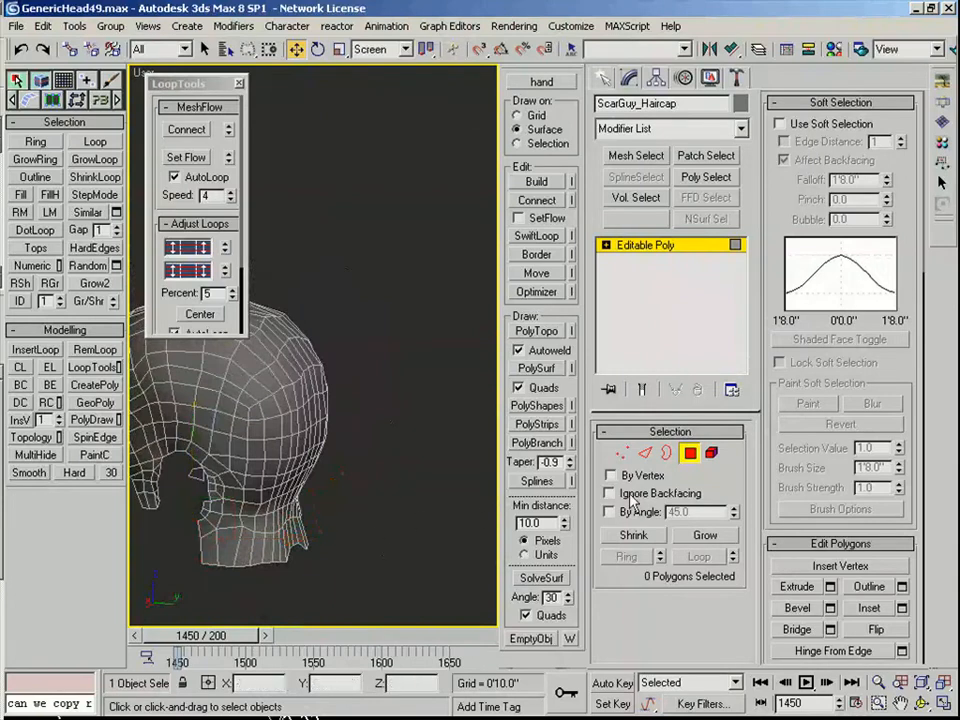
Delete the lower polygons at the nape and the leftover polygon at the tip of the sideburn
{"action": "middle_click_drag", "start_coordinate": [364, 561], "coordinate": [316, 562], "text": "alt"}
{"action": "left_click_drag", "start_coordinate": [333, 503], "coordinate": [366, 524]}
{"action": "key", "text": "Delete"}
{"action": "middle_click_drag", "start_coordinate": [317, 474], "coordinate": [394, 523]}
{"action": "left_click", "coordinate": [252, 497]}
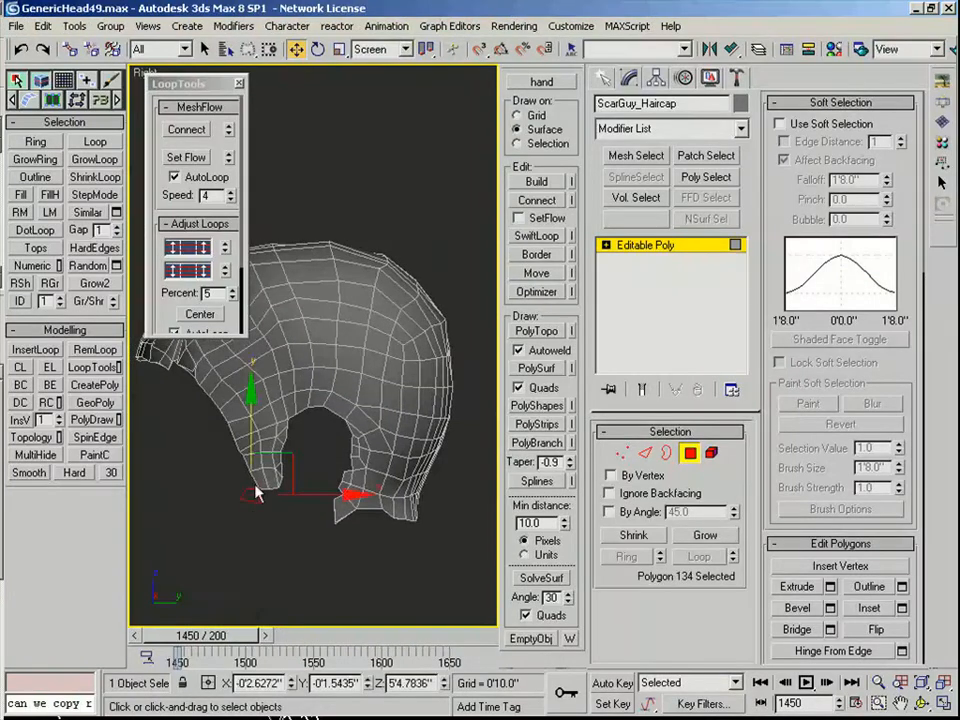
{"action": "key", "text": "Delete"}
Leave polygon editing and show the haircap from the front, shaded without edges
{"action": "middle_click_drag", "start_coordinate": [191, 362], "coordinate": [351, 473]}
{"action": "left_click", "coordinate": [197, 440]}
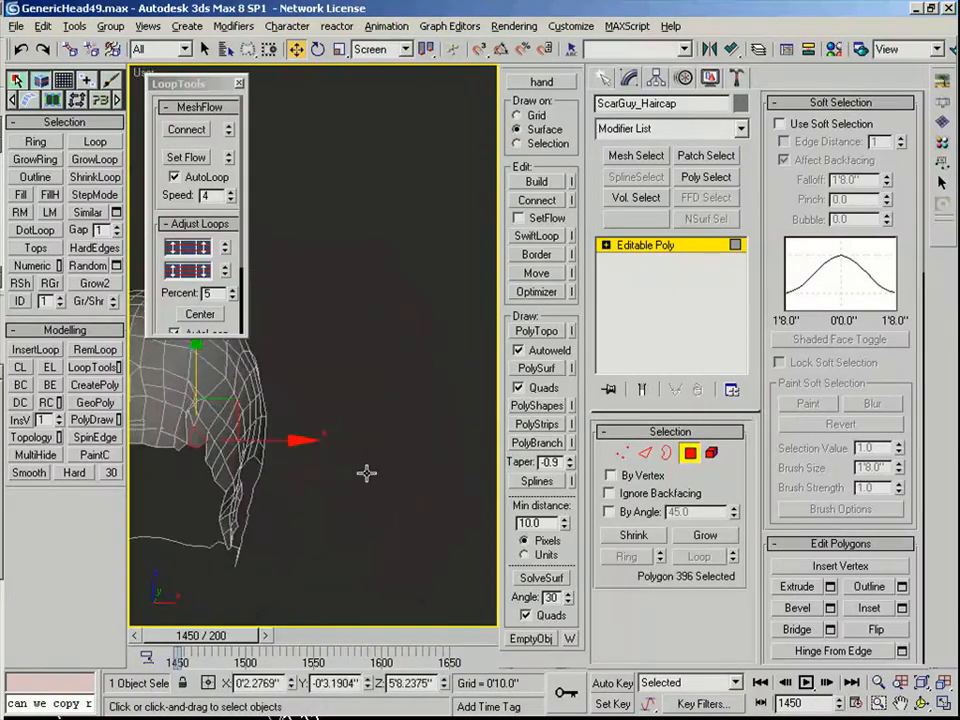
{"action": "middle_click_drag", "start_coordinate": [160, 422], "coordinate": [407, 443]}
{"action": "left_click", "coordinate": [689, 453]}
{"action": "key", "text": "f"}
{"action": "key", "text": "z"}
{"action": "key", "text": "F3"}
{"action": "key", "text": "F3"}
{"action": "middle_click_drag", "start_coordinate": [363, 353], "coordinate": [366, 390]}
{"action": "key", "text": "F4"}
{"action": "scroll", "coordinate": [366, 390], "scroll_direction": "down", "scroll_amount": 2}
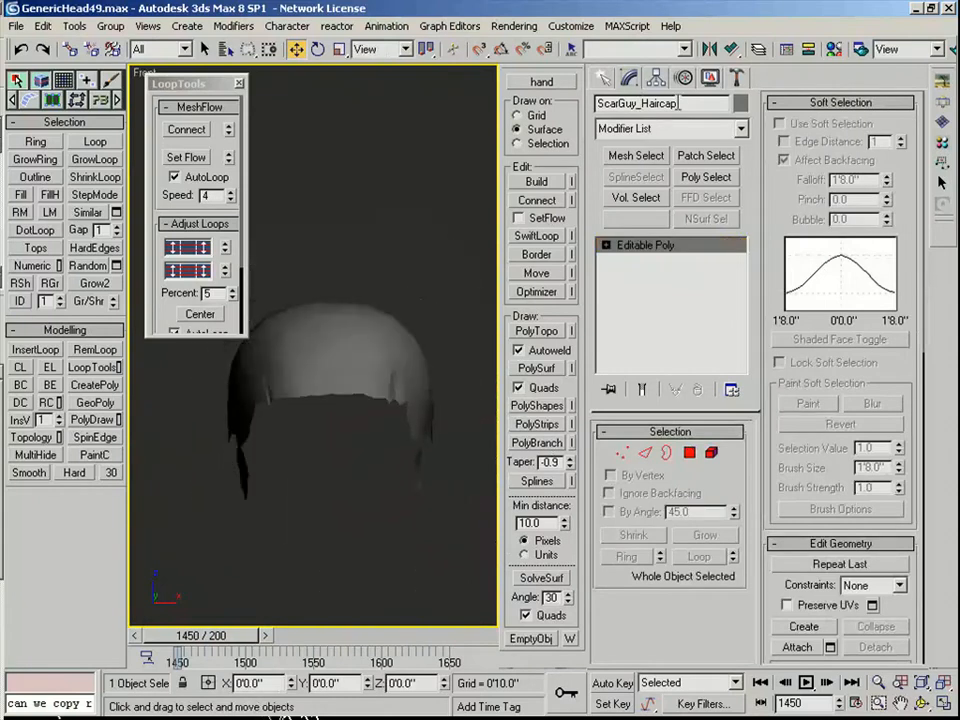
{"action": "double_click", "coordinate": [682, 103]}
{"action": "middle_click_drag", "start_coordinate": [444, 222], "coordinate": [424, 257]}
{"action": "left_click", "coordinate": [421, 268]}
{"action": "left_click", "coordinate": [285, 396]}
{"action": "key", "text": "F3"}
{"action": "key", "text": "F3"}
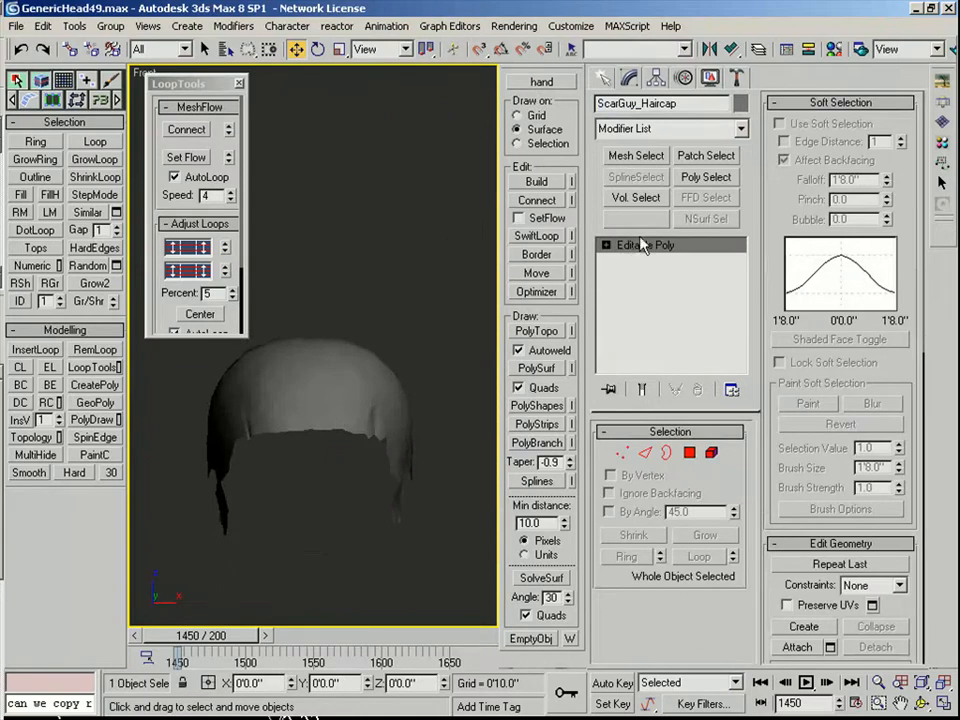
Display the UV Coordinate Modifiers set and apply an Unwrap UVW modifier to the haircap
{"action": "left_click", "coordinate": [743, 133]}
{"action": "left_click", "coordinate": [742, 132]}
{"action": "right_click", "coordinate": [705, 132]}
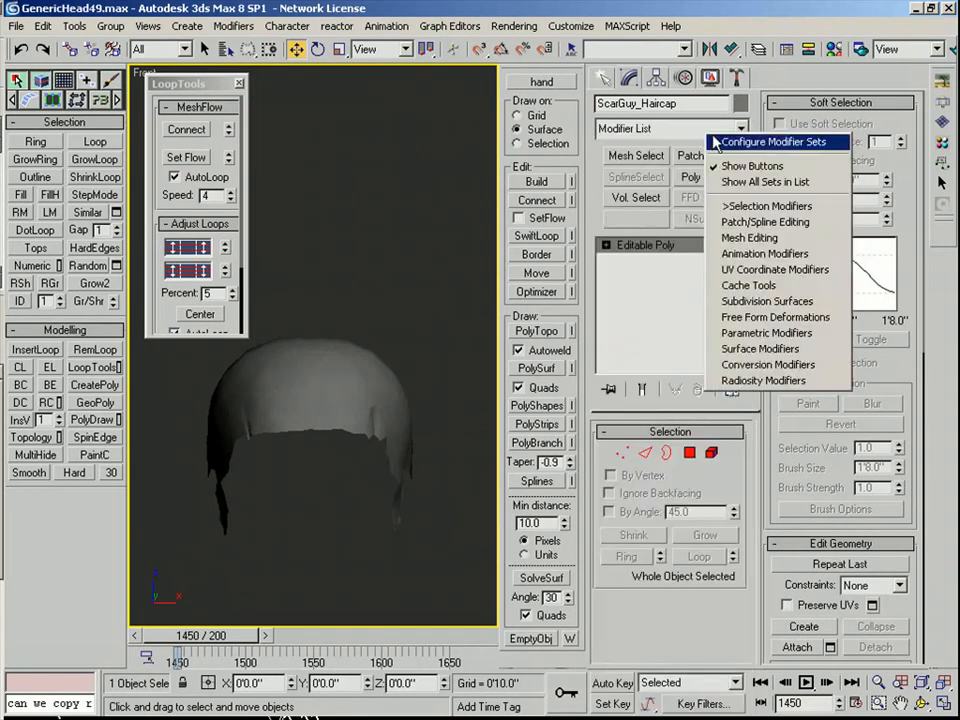
{"action": "left_click", "coordinate": [765, 269]}
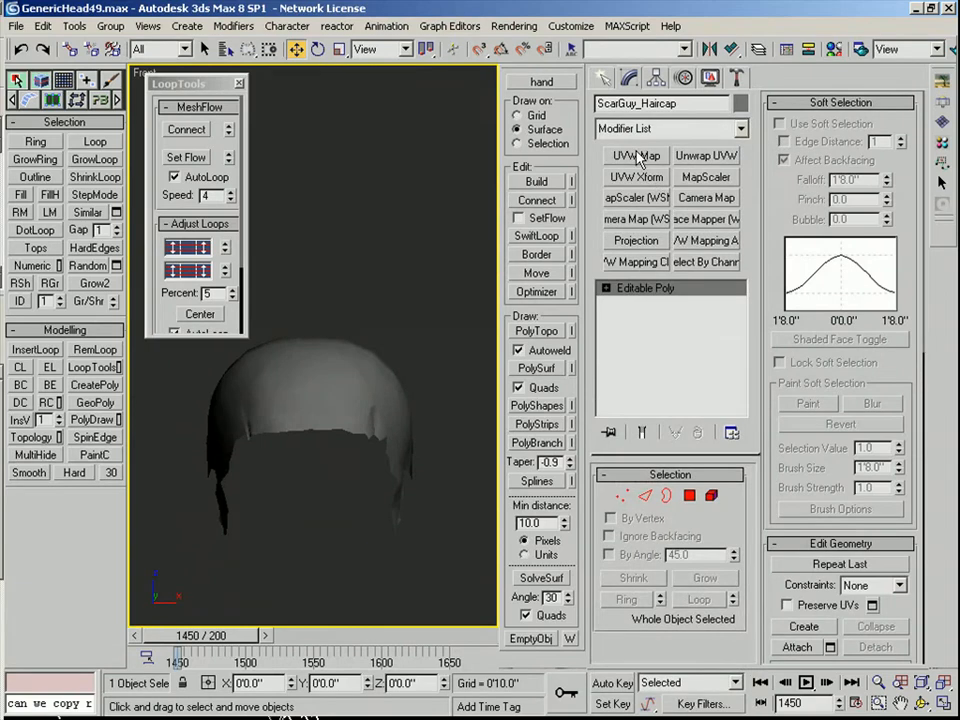
{"action": "left_click", "coordinate": [712, 155]}
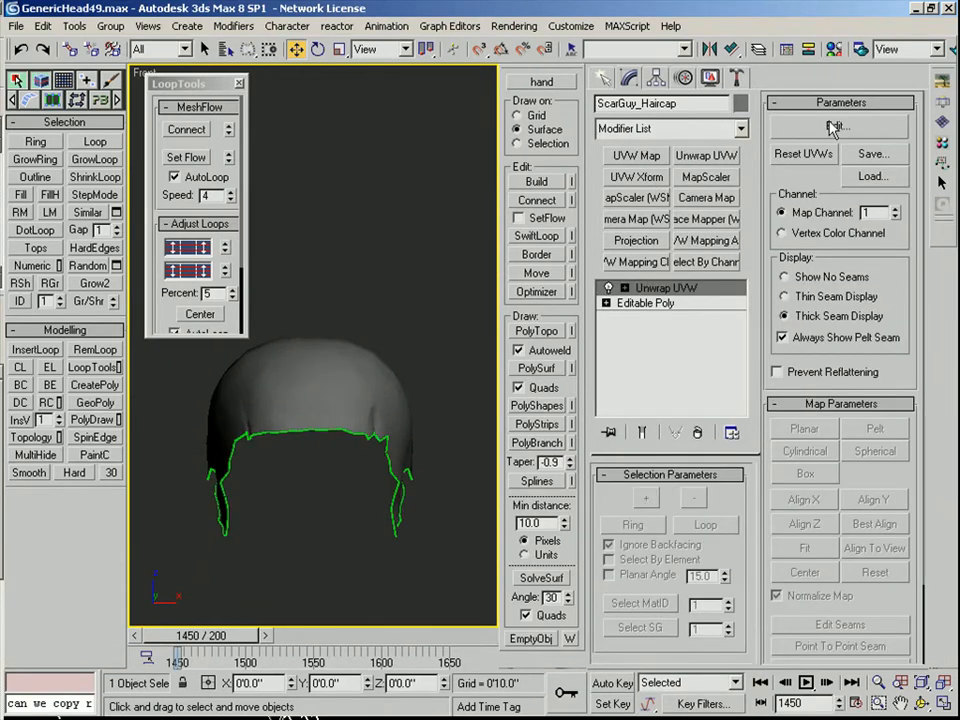
Go to the Unwrap UVW face level and open the UV editor beside the haircap
{"action": "key", "text": "1"}
{"action": "left_click", "coordinate": [838, 126]}
{"action": "left_click_drag", "start_coordinate": [568, 126], "coordinate": [755, 156]}
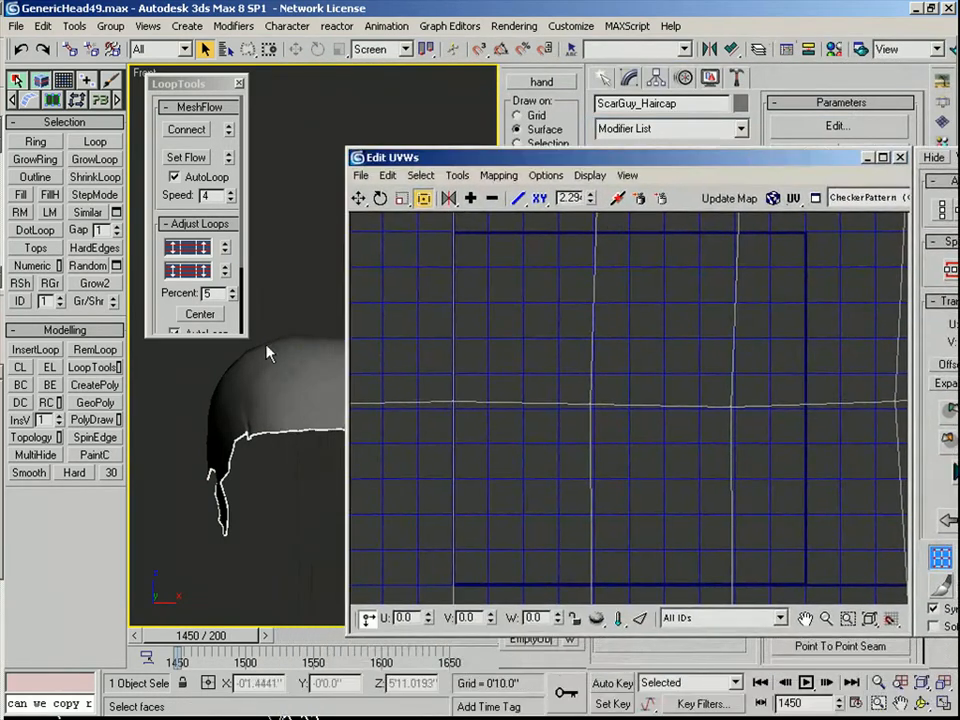
{"action": "middle_click_drag", "start_coordinate": [265, 343], "coordinate": [207, 411]}
{"action": "middle_click_drag", "start_coordinate": [292, 410], "coordinate": [358, 424], "text": "alt"}
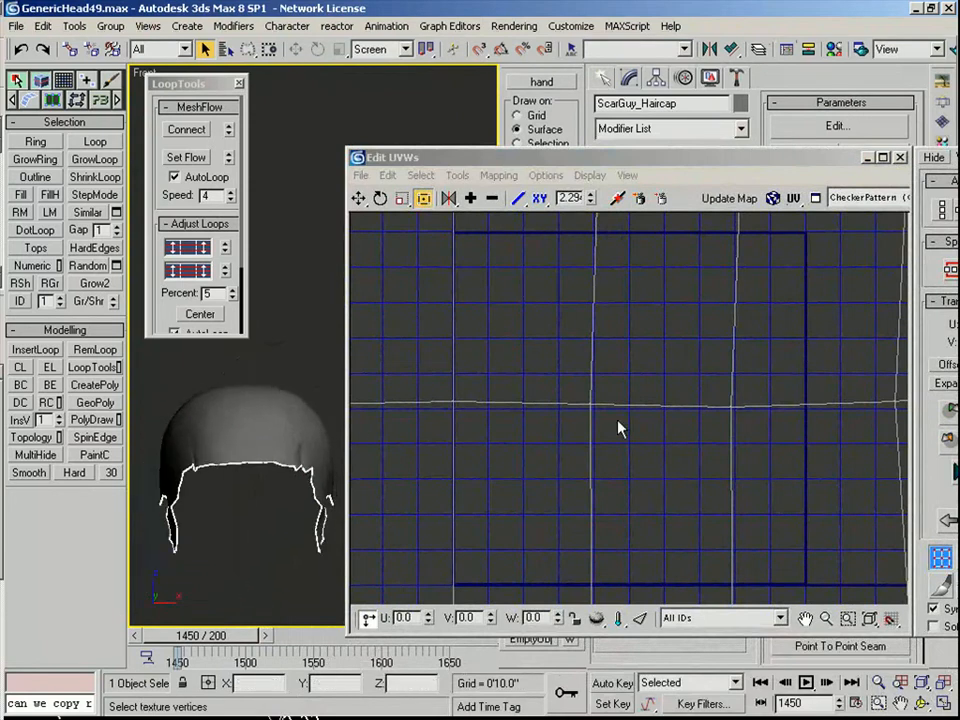
Shrink the UV editor window and select all of the haircap's UVs as faces
{"action": "middle_click_drag", "start_coordinate": [580, 255], "coordinate": [574, 482], "text": "ctrl+alt"}
{"action": "key", "text": "ctrl+a"}
{"action": "left_click_drag", "start_coordinate": [753, 160], "coordinate": [508, 193]}
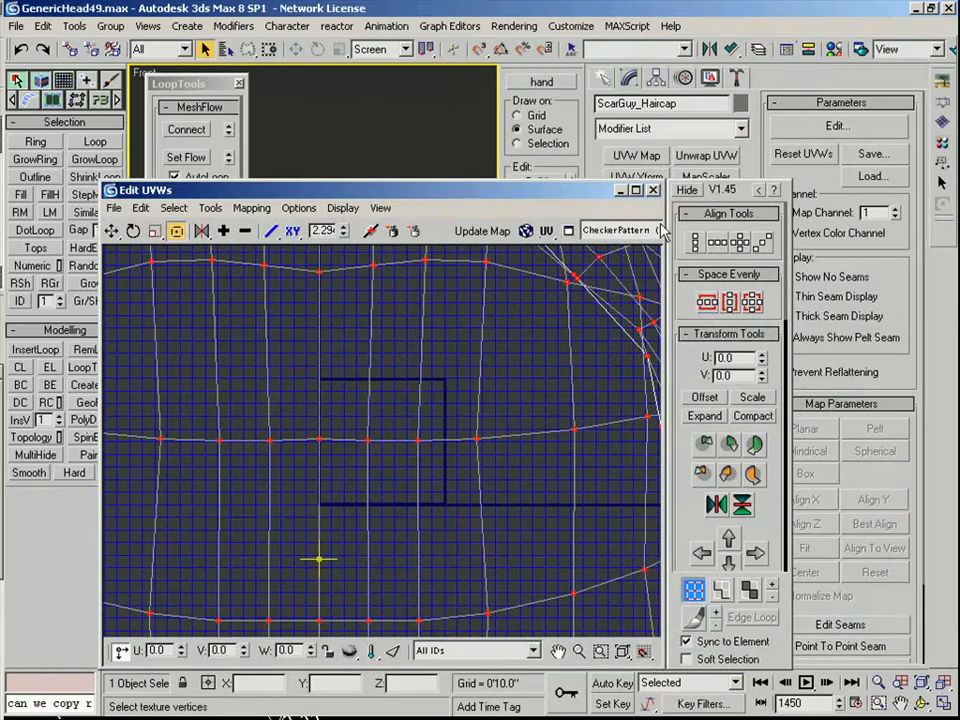
{"action": "left_click_drag", "start_coordinate": [660, 182], "coordinate": [517, 350]}
{"action": "left_click", "coordinate": [656, 542]}
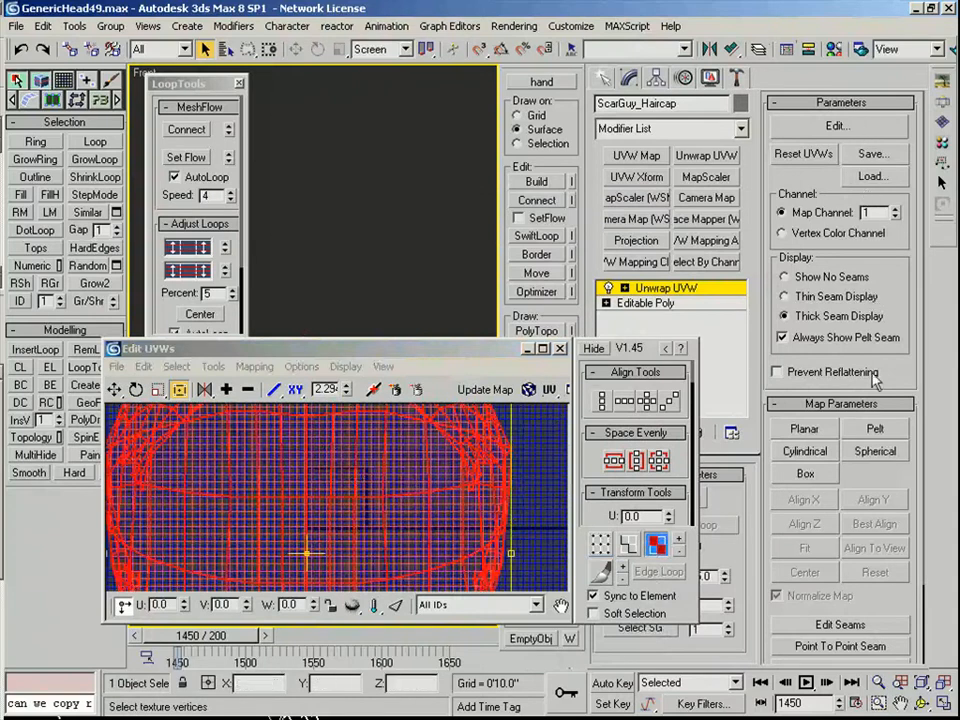
Pelt map the haircap's selected UVs, open the pelt editor and run the pelt pulling simulation
{"action": "left_click", "coordinate": [870, 430]}
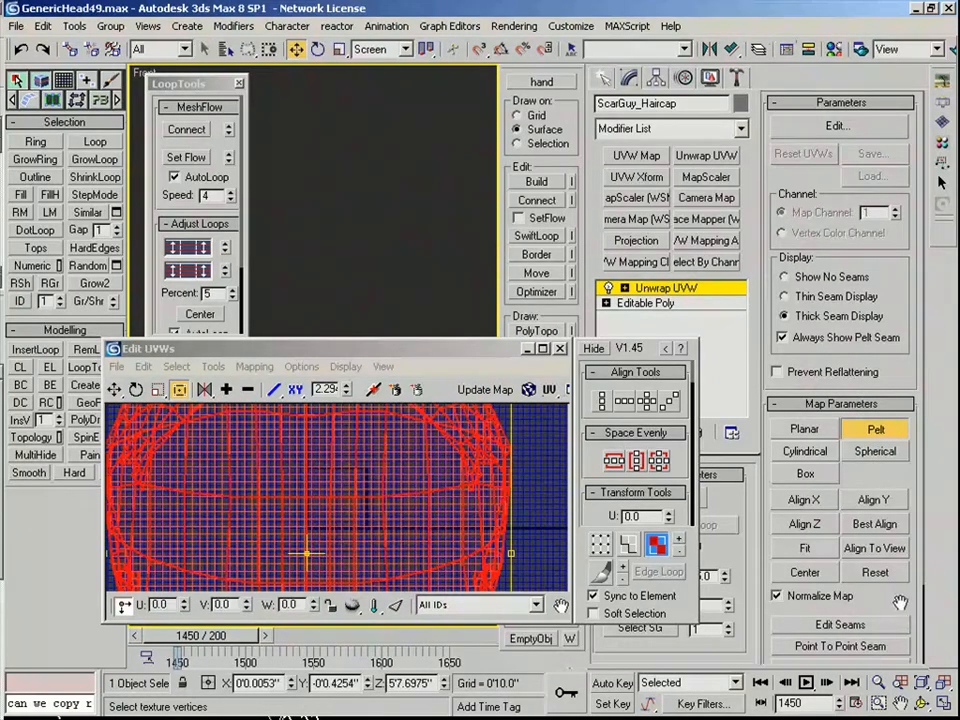
{"action": "scroll", "coordinate": [898, 603], "scroll_direction": "down", "scroll_amount": 3}
{"action": "left_click", "coordinate": [840, 631]}
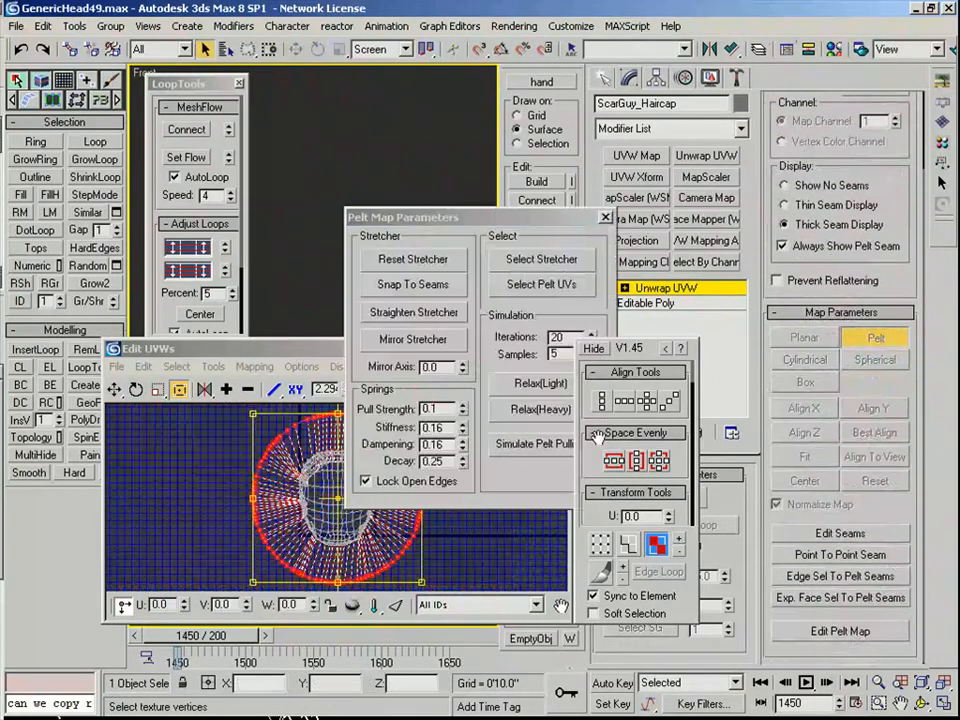
{"action": "left_click", "coordinate": [530, 446]}
{"action": "left_click", "coordinate": [531, 452]}
{"action": "left_click", "coordinate": [531, 452]}
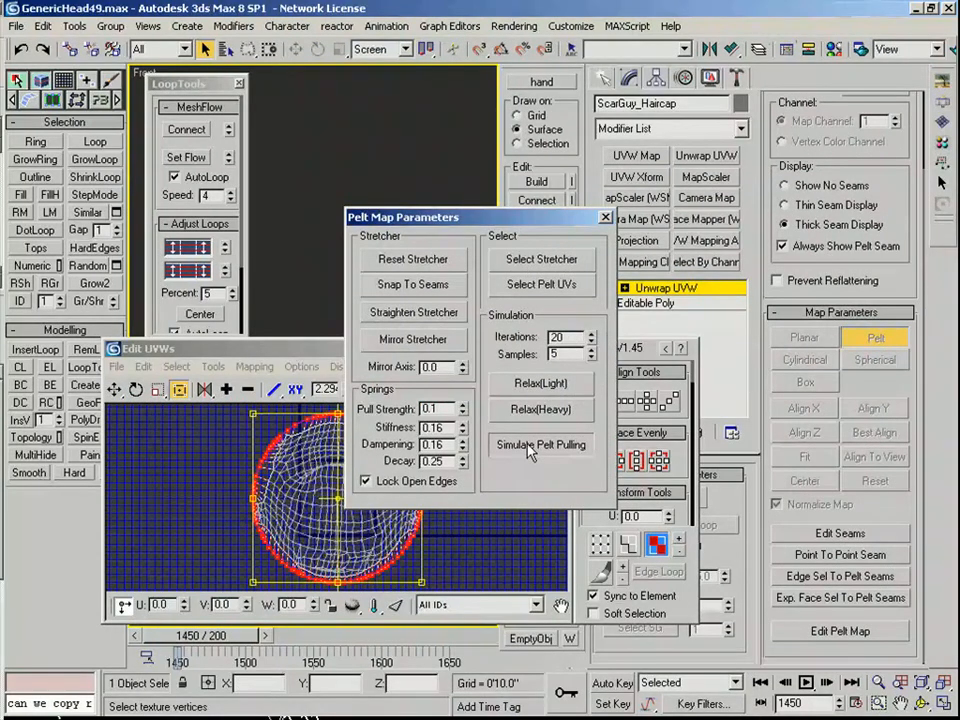
Set the pelt to 58 iterations, pull strength 0.5 and 29 samples, rerunning the pulling simulation to stretch the UVs
{"action": "double_click", "coordinate": [562, 337]}
{"action": "type", "text": "58"}
{"action": "left_click_drag", "start_coordinate": [450, 217], "coordinate": [616, 277]}
{"action": "left_click", "coordinate": [633, 476]}
{"action": "left_click", "coordinate": [632, 470]}
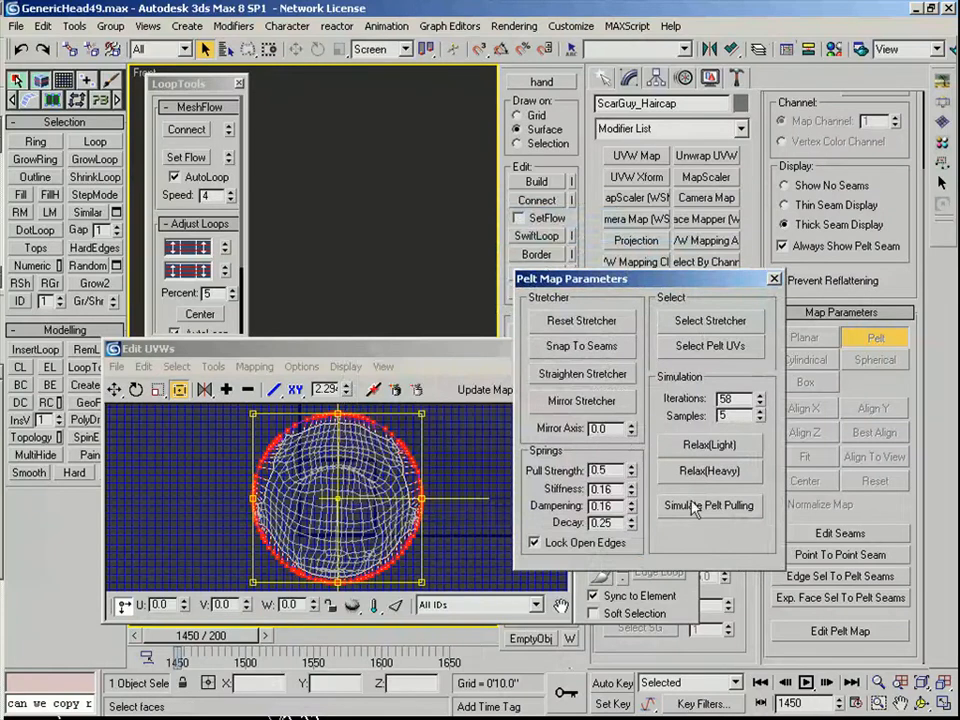
{"action": "left_click", "coordinate": [706, 506]}
{"action": "left_click_drag", "start_coordinate": [760, 418], "coordinate": [760, 398]}
{"action": "left_click", "coordinate": [716, 509]}
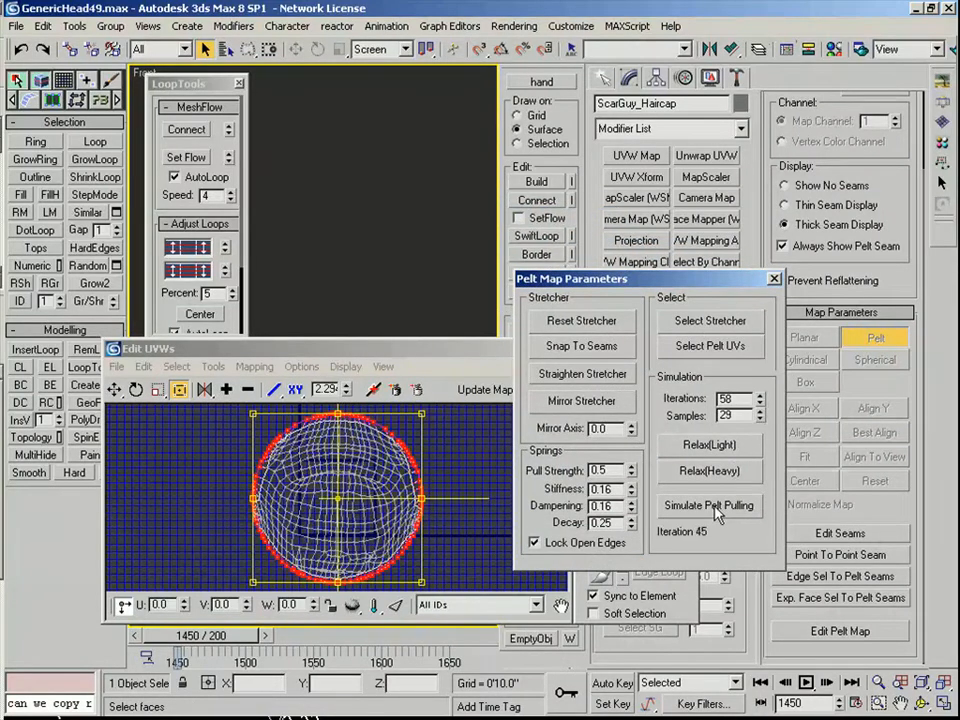
Close the pelt settings and collapse the Unwrap UVW modifier into the haircap's Editable Poly
{"action": "left_click", "coordinate": [773, 279]}
{"action": "right_click", "coordinate": [682, 288]}
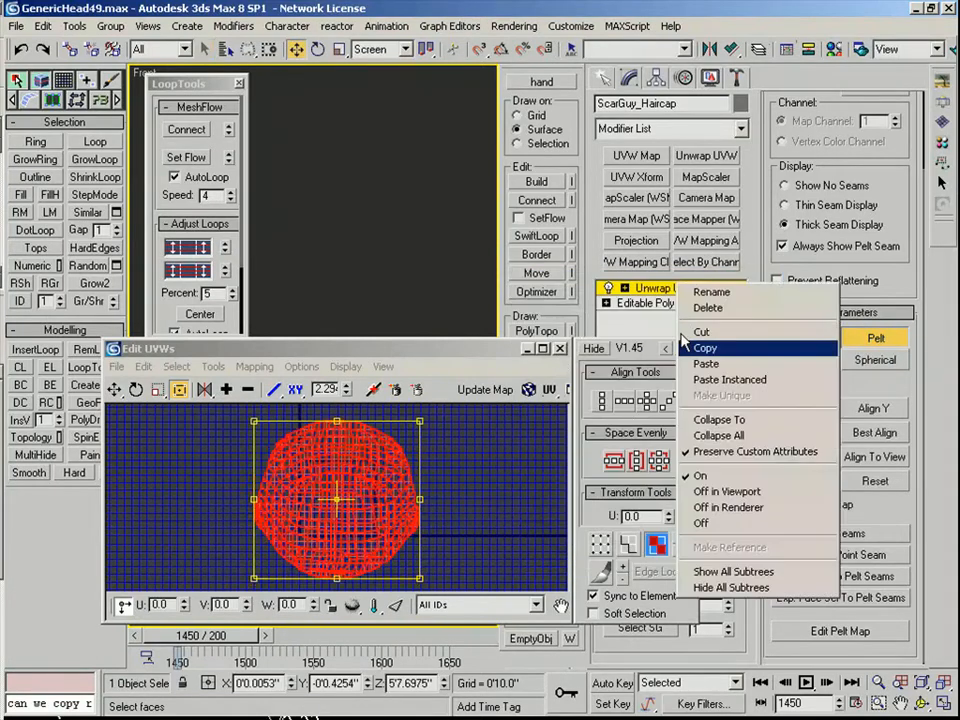
{"action": "left_click", "coordinate": [735, 420]}
{"action": "scroll", "coordinate": [266, 344], "scroll_direction": "up", "scroll_amount": 3}
{"action": "scroll", "coordinate": [283, 284], "scroll_direction": "down", "scroll_amount": 2}
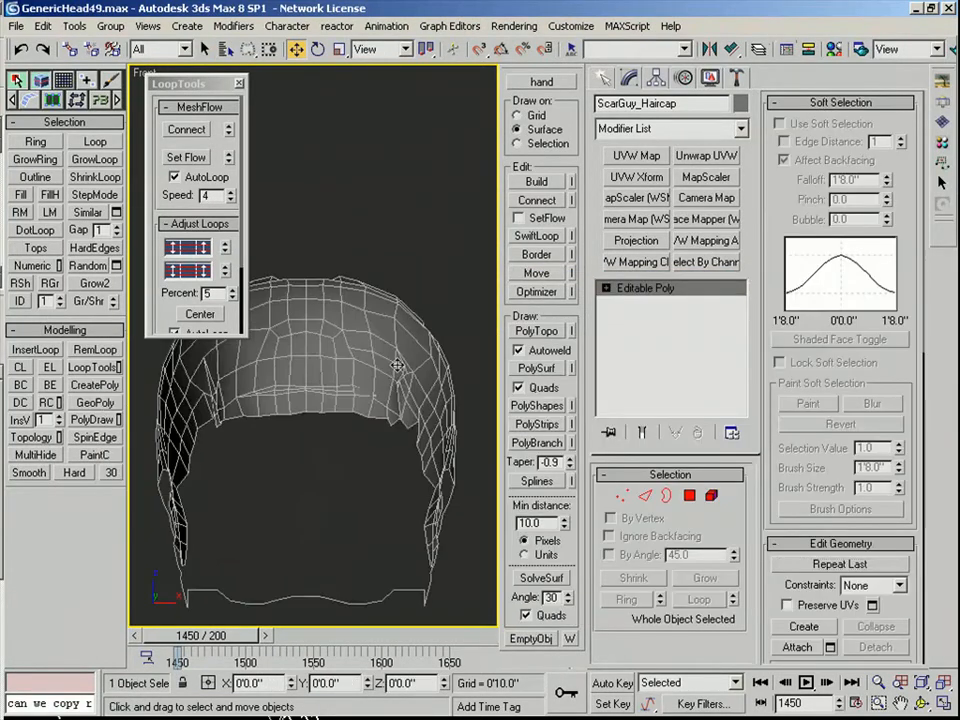
{"action": "scroll", "coordinate": [396, 360], "scroll_direction": "down", "scroll_amount": 2}
{"action": "middle_click_drag", "start_coordinate": [330, 420], "coordinate": [491, 161], "text": "alt"}
Open the environment settings and add the hairfx Renderer atmospheric effect
{"action": "left_click", "coordinate": [503, 28]}
{"action": "left_click", "coordinate": [527, 65]}
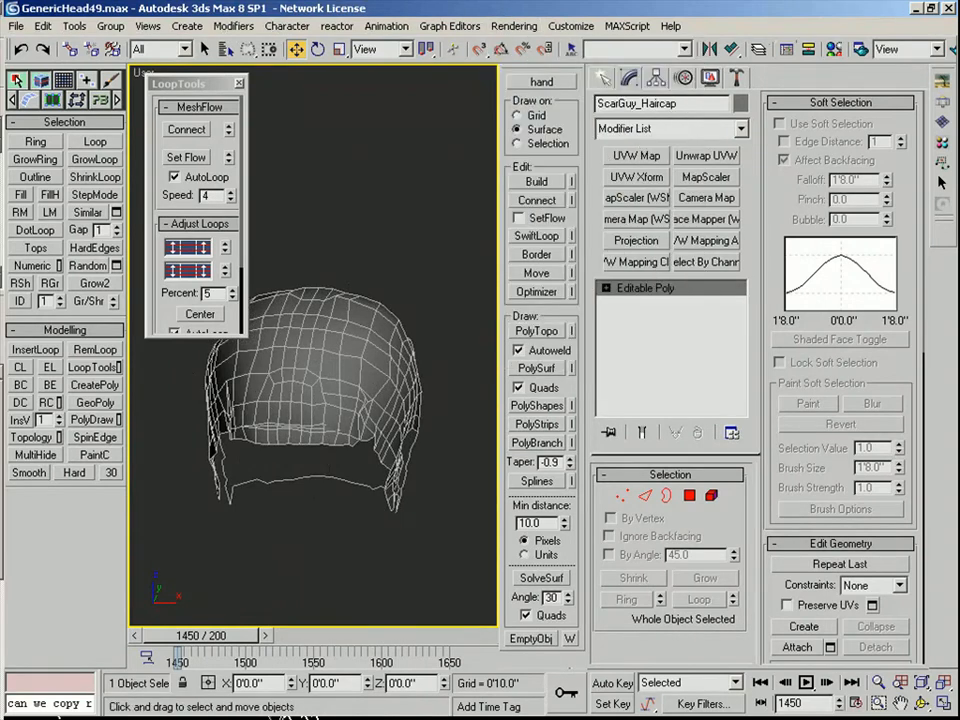
{"action": "left_click_drag", "start_coordinate": [0, 12], "coordinate": [312, 34]}
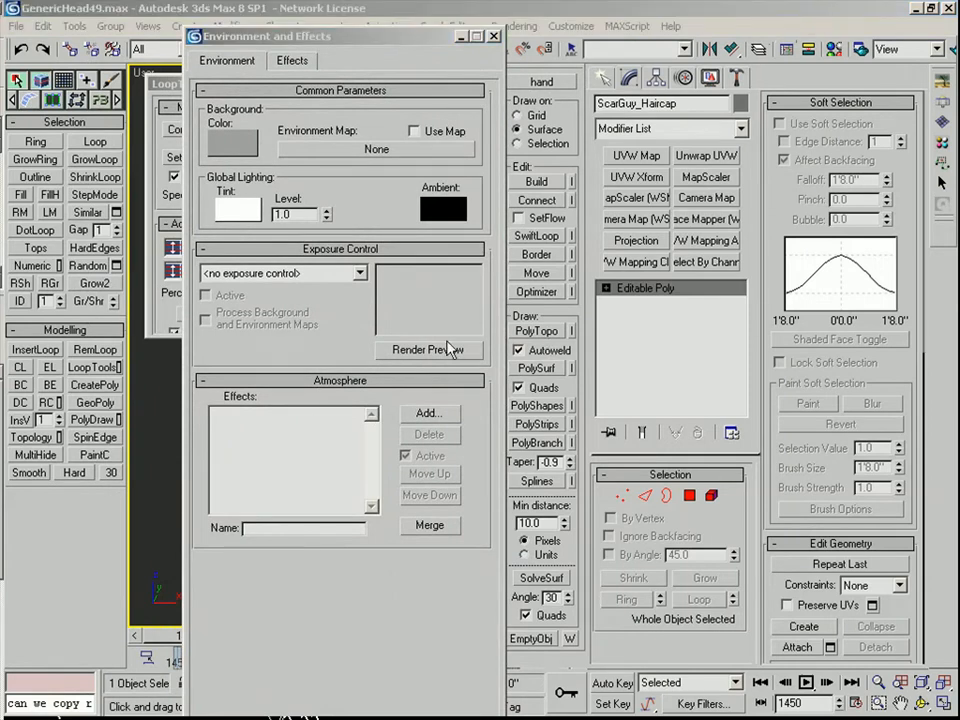
{"action": "left_click", "coordinate": [427, 412]}
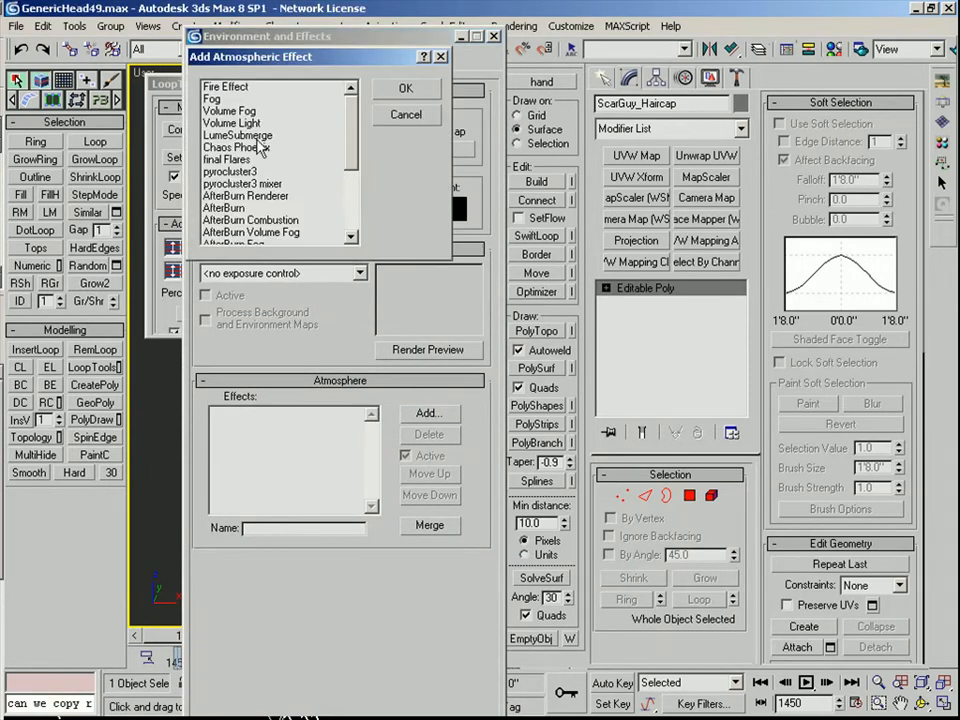
{"action": "left_click_drag", "start_coordinate": [353, 129], "coordinate": [344, 204]}
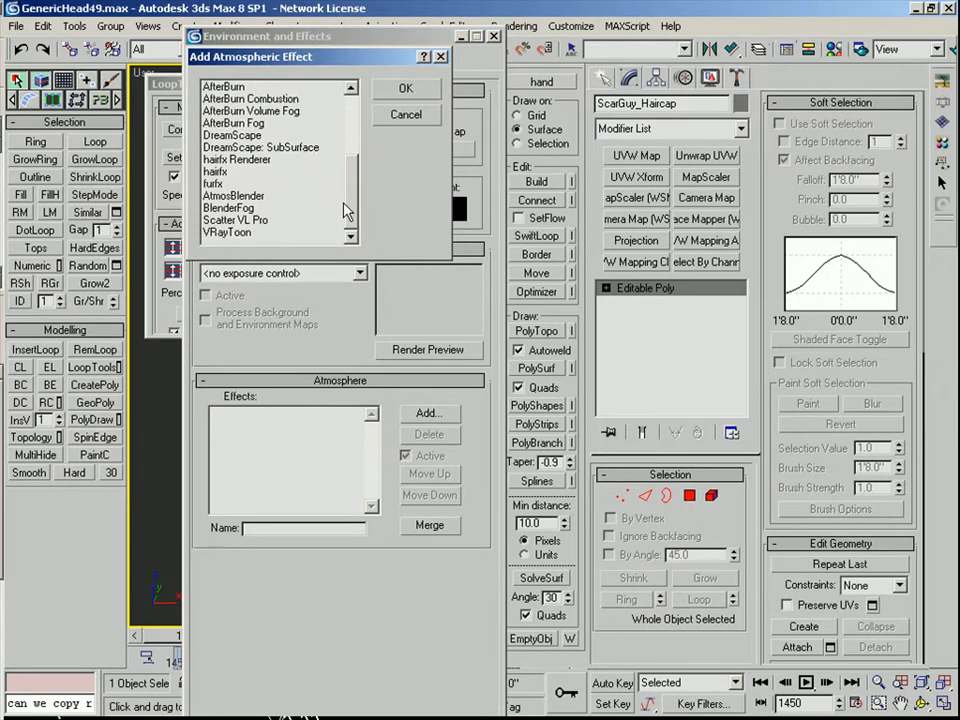
{"action": "left_click", "coordinate": [243, 161]}
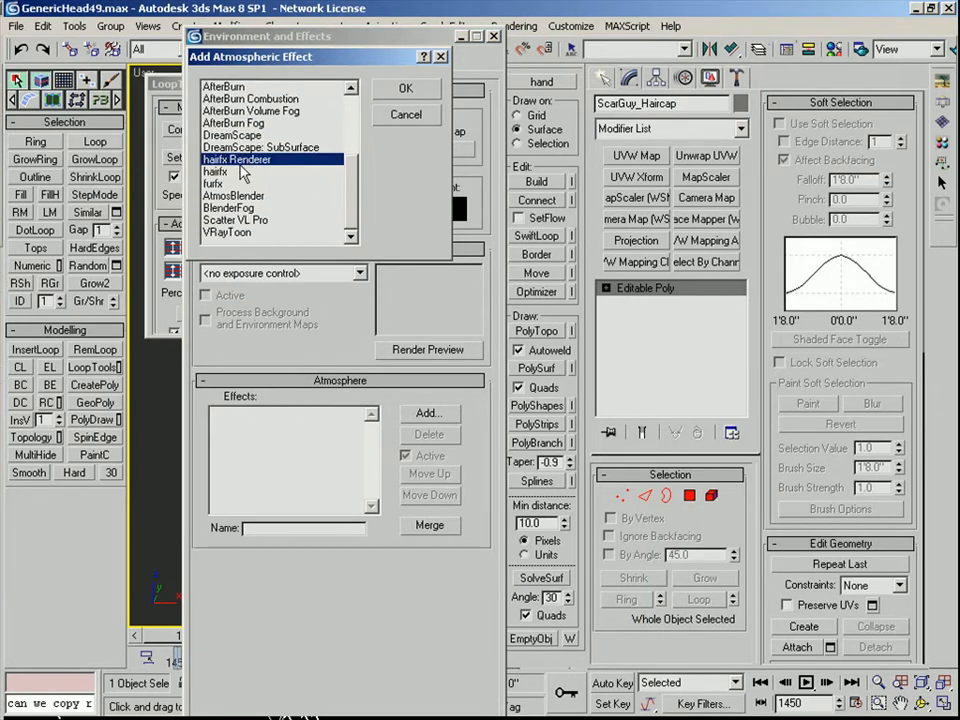
{"action": "left_click", "coordinate": [404, 90]}
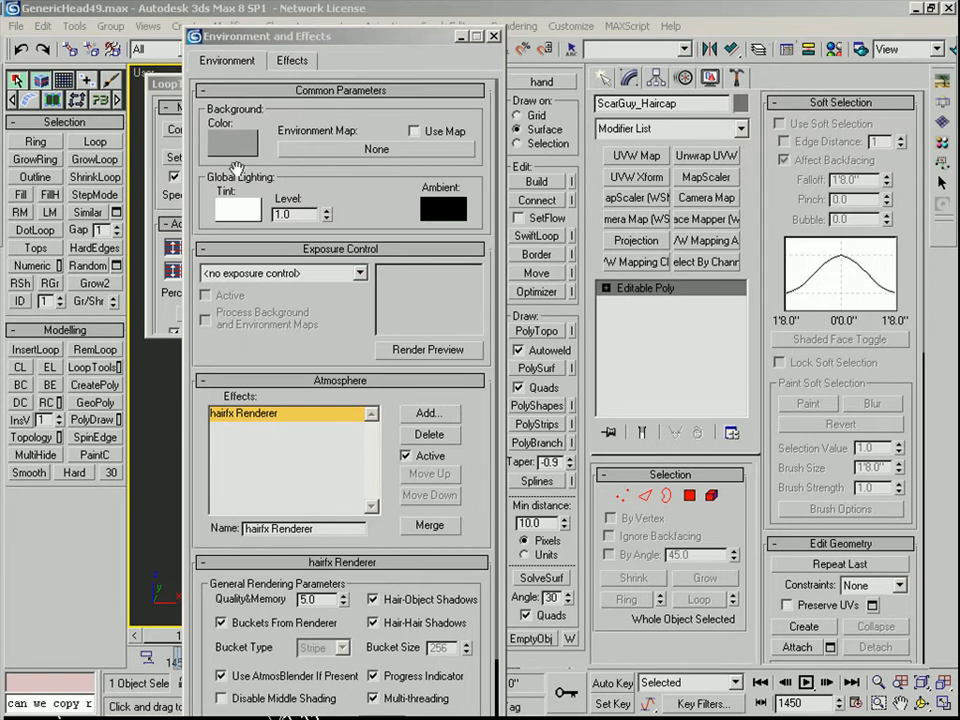
Set the hairfx Renderer quality to 6 and turn off Hair-Hair Shadows, AtmosBlender use and Multi-threading
{"action": "left_click", "coordinate": [299, 40]}
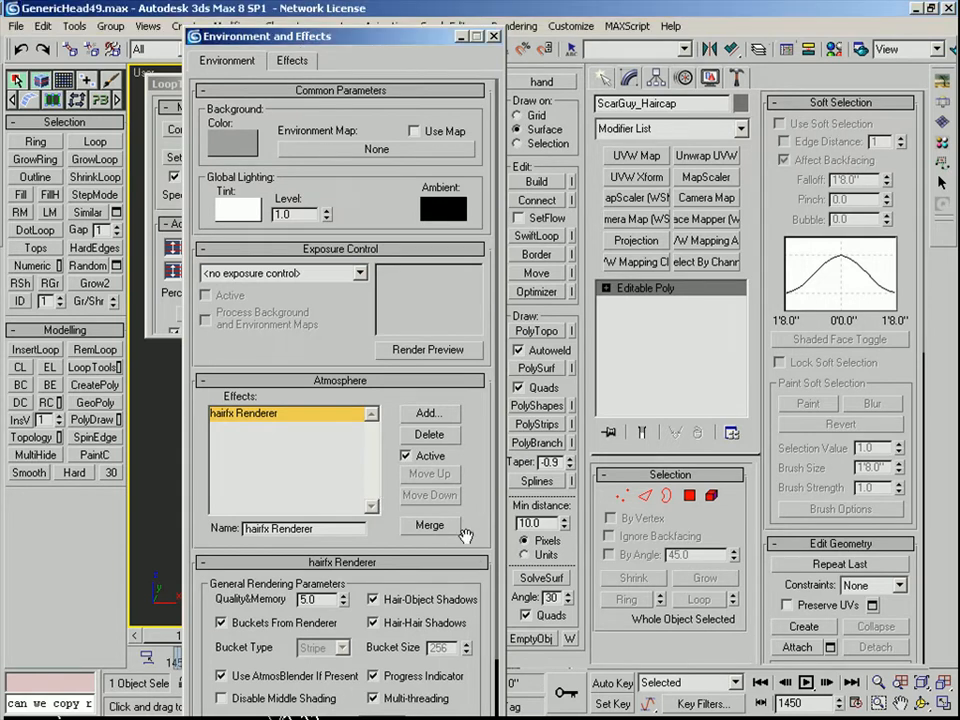
{"action": "scroll", "coordinate": [445, 530], "scroll_direction": "down", "scroll_amount": 4}
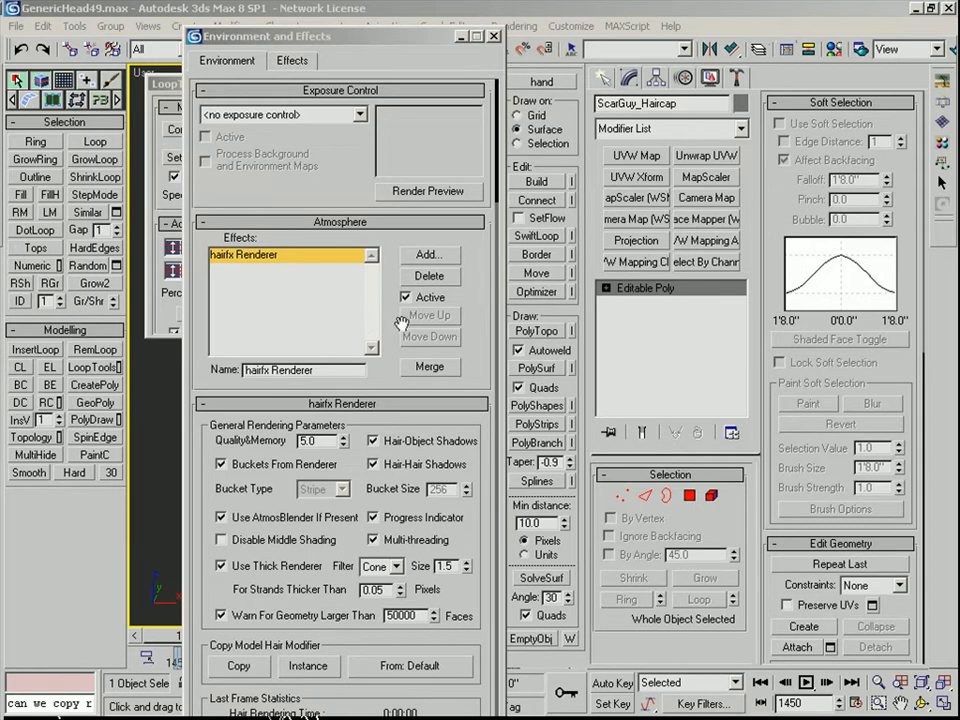
{"action": "left_click_drag", "start_coordinate": [318, 441], "coordinate": [278, 438]}
{"action": "left_click_drag", "start_coordinate": [343, 489], "coordinate": [359, 466]}
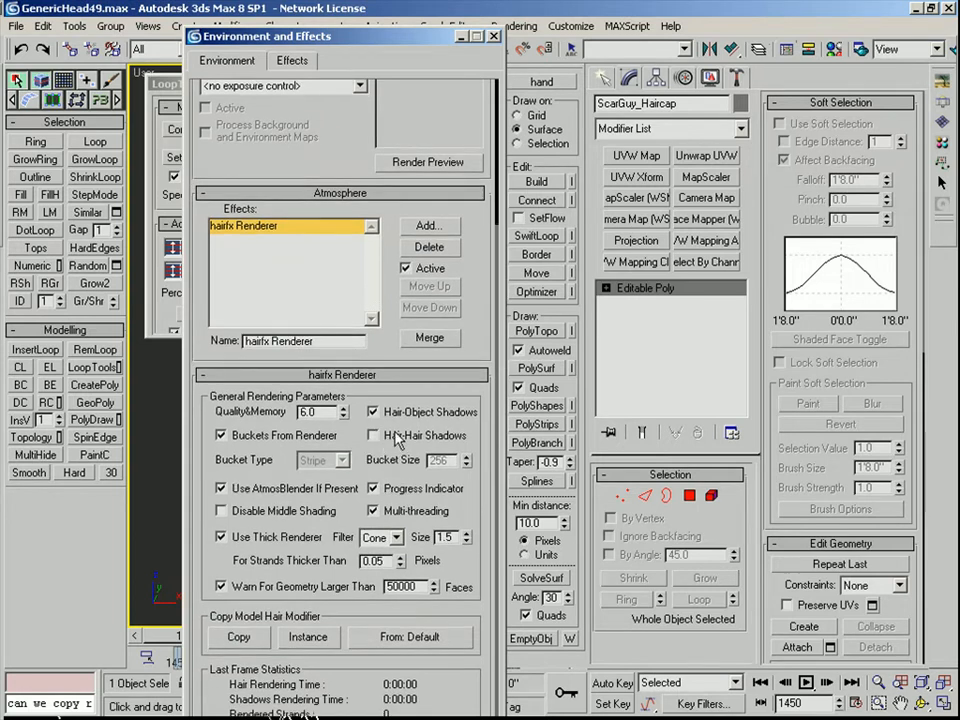
{"action": "left_click", "coordinate": [285, 488]}
{"action": "left_click", "coordinate": [390, 511]}
Set the thick renderer filter to Box with size 0.5, for strands thicker than 0 pixels
{"action": "left_click", "coordinate": [392, 537]}
{"action": "left_click", "coordinate": [379, 567]}
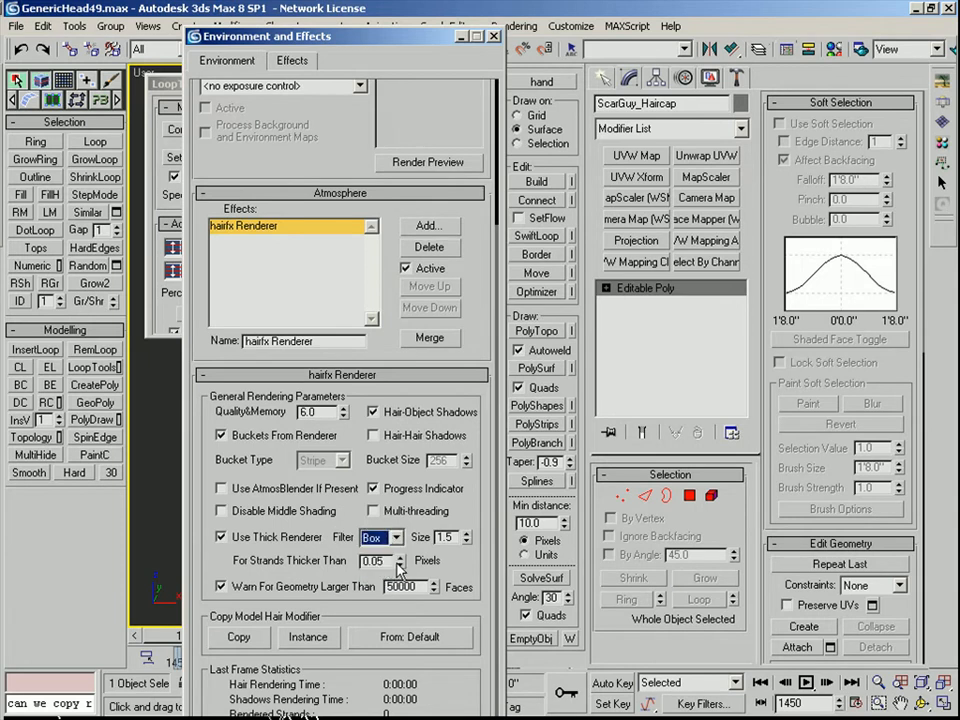
{"action": "left_click_drag", "start_coordinate": [458, 538], "coordinate": [387, 521]}
{"action": "type", "text": ".5"}
{"action": "left_click_drag", "start_coordinate": [227, 565], "coordinate": [227, 550]}
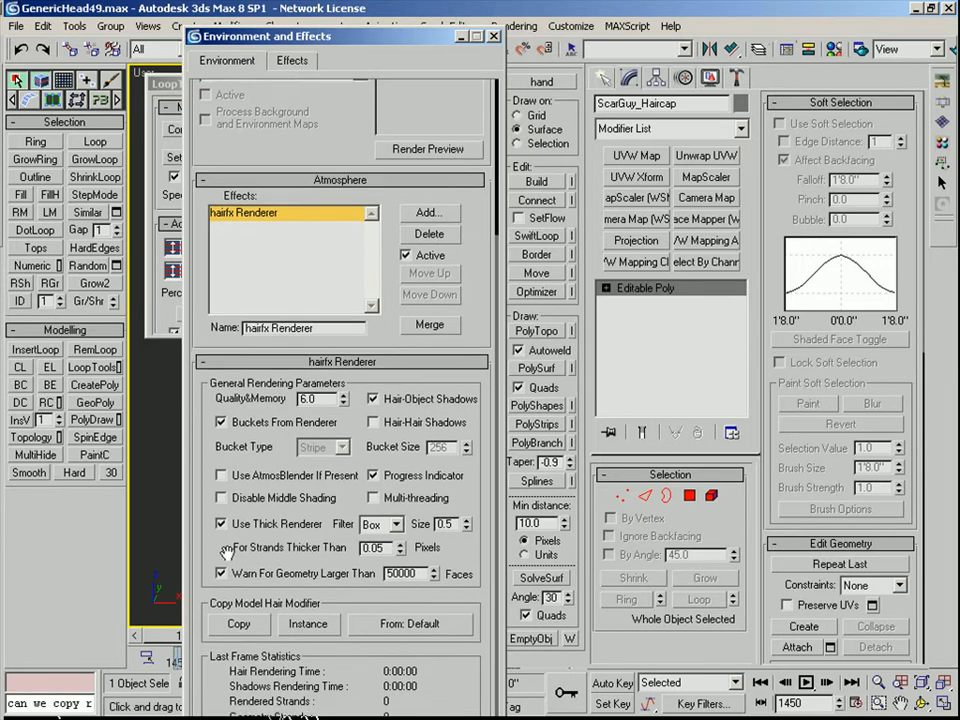
{"action": "double_click", "coordinate": [372, 546]}
{"action": "type", "text": "0"}
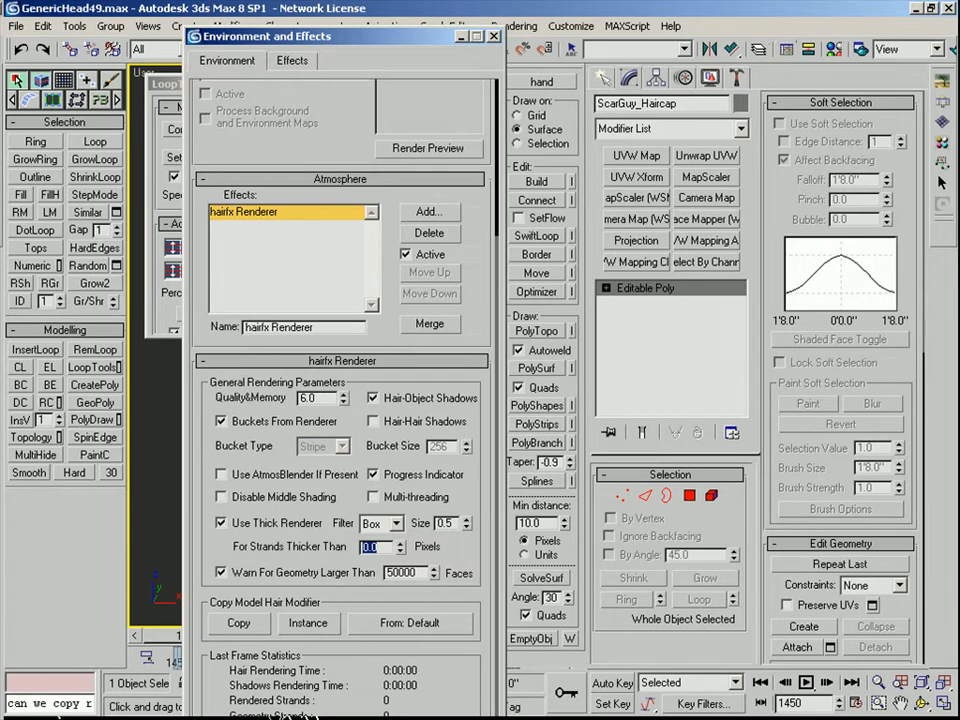
Restrict selection to shapes, select all HairLine guide splines around the haircap and check the selection in the object list
{"action": "key", "text": "alt+Tab"}
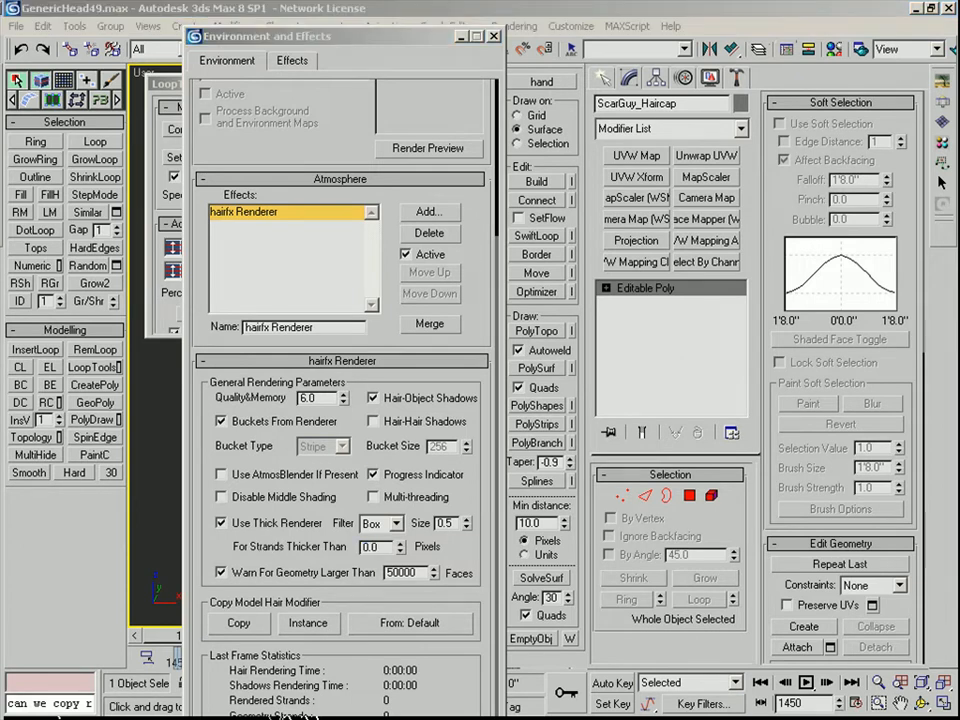
{"action": "key", "text": "alt+Tab"}
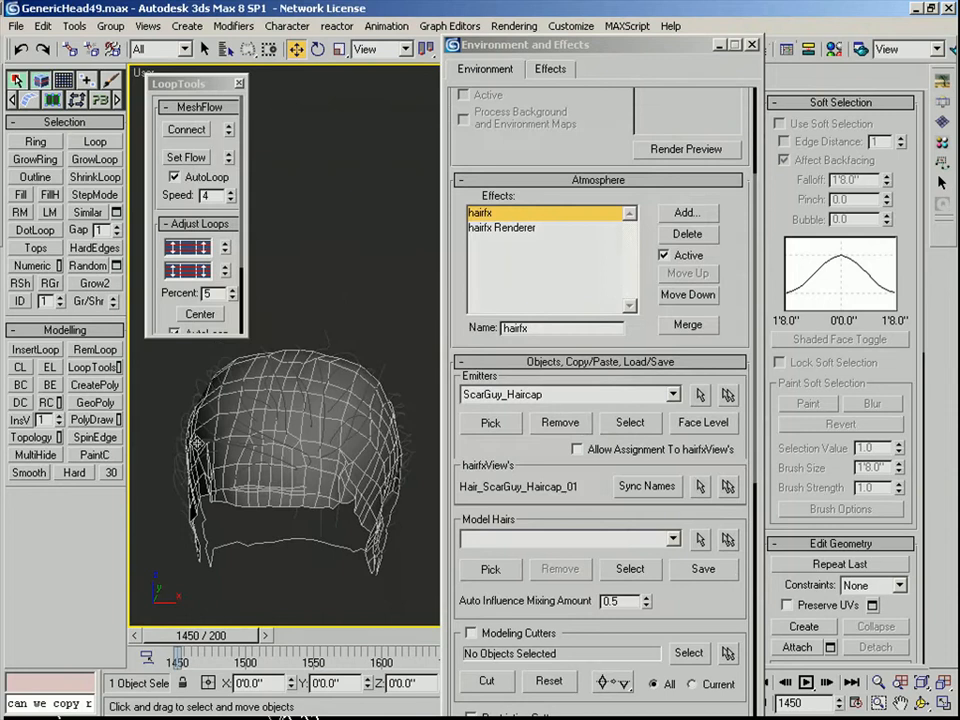
{"action": "right_click", "coordinate": [221, 429]}
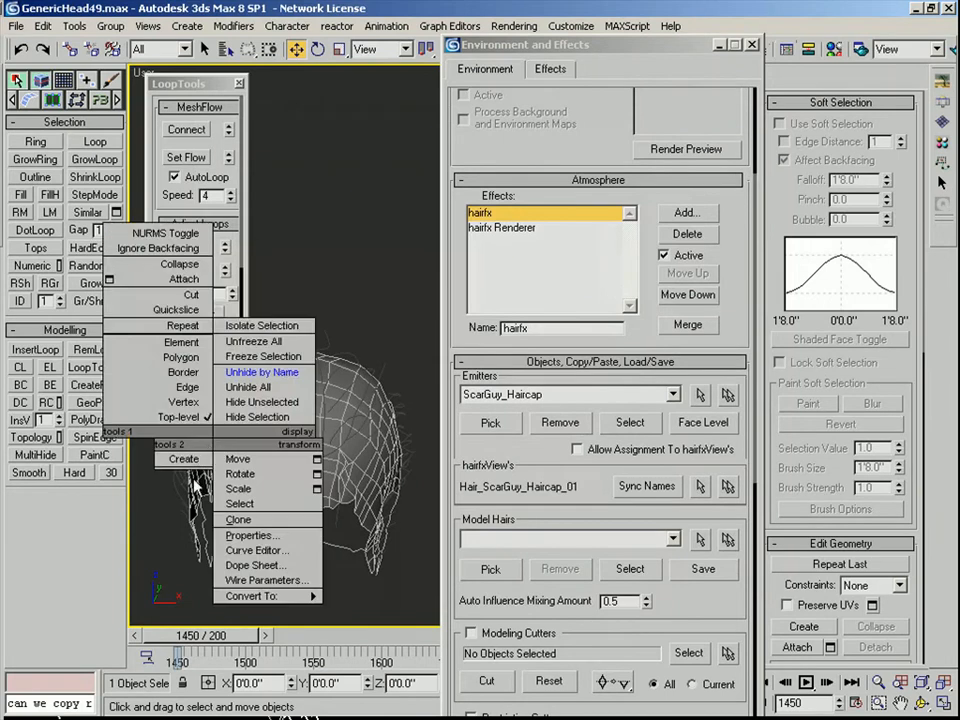
{"action": "left_click", "coordinate": [174, 481]}
{"action": "left_click", "coordinate": [160, 48]}
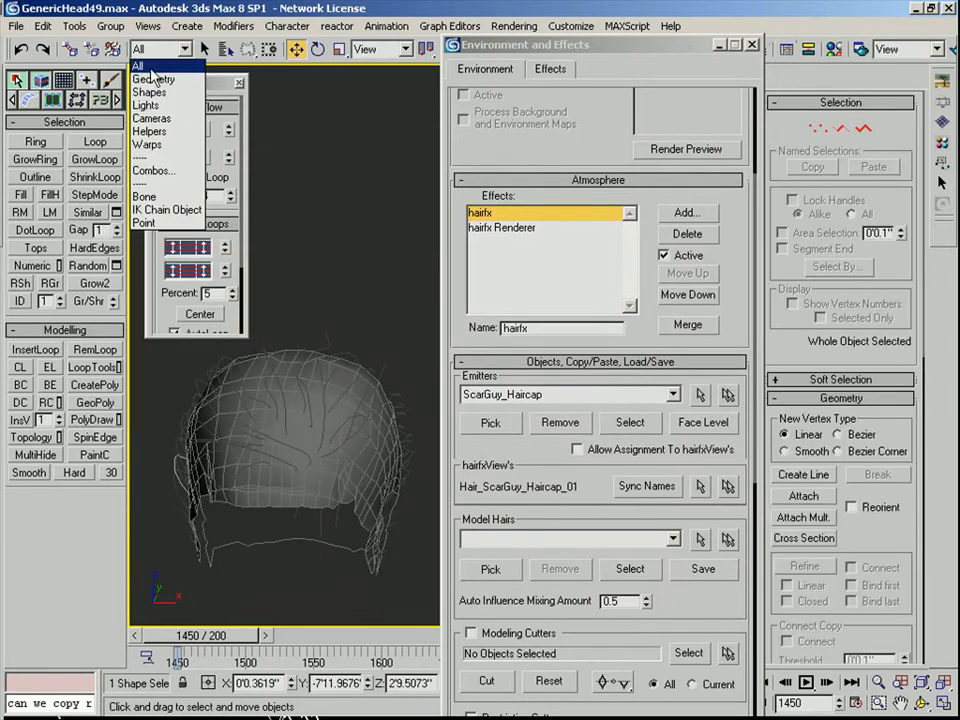
{"action": "left_click", "coordinate": [150, 92]}
{"action": "mouse_move", "coordinate": [165, 600]}
{"action": "left_mouse_down"}
{"action": "mouse_move", "coordinate": [204, 461]}
{"action": "mouse_move", "coordinate": [407, 304]}
{"action": "mouse_move", "coordinate": [296, 602]}
{"action": "mouse_move", "coordinate": [165, 332]}
{"action": "mouse_move", "coordinate": [296, 401]}
{"action": "mouse_move", "coordinate": [284, 346]}
{"action": "left_mouse_up"}
{"action": "mouse_move", "coordinate": [281, 301]}
{"action": "middle_mouse_down", "text": "alt"}
{"action": "mouse_move", "coordinate": [311, 283]}
{"action": "mouse_move", "coordinate": [296, 224]}
{"action": "middle_mouse_up", "text": "alt"}
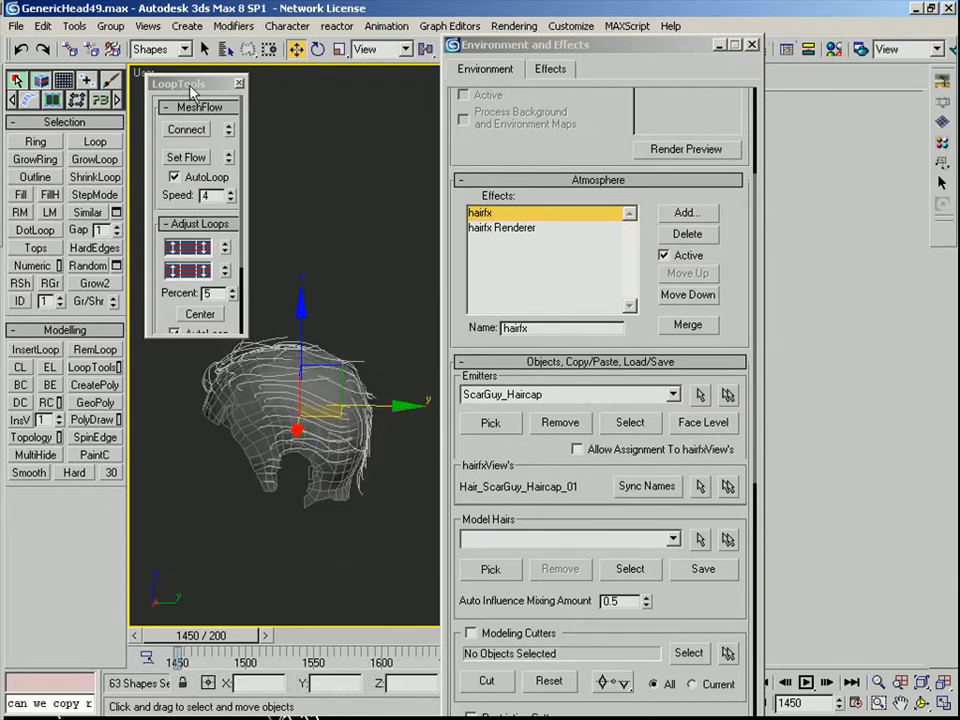
{"action": "left_click", "coordinate": [227, 48]}
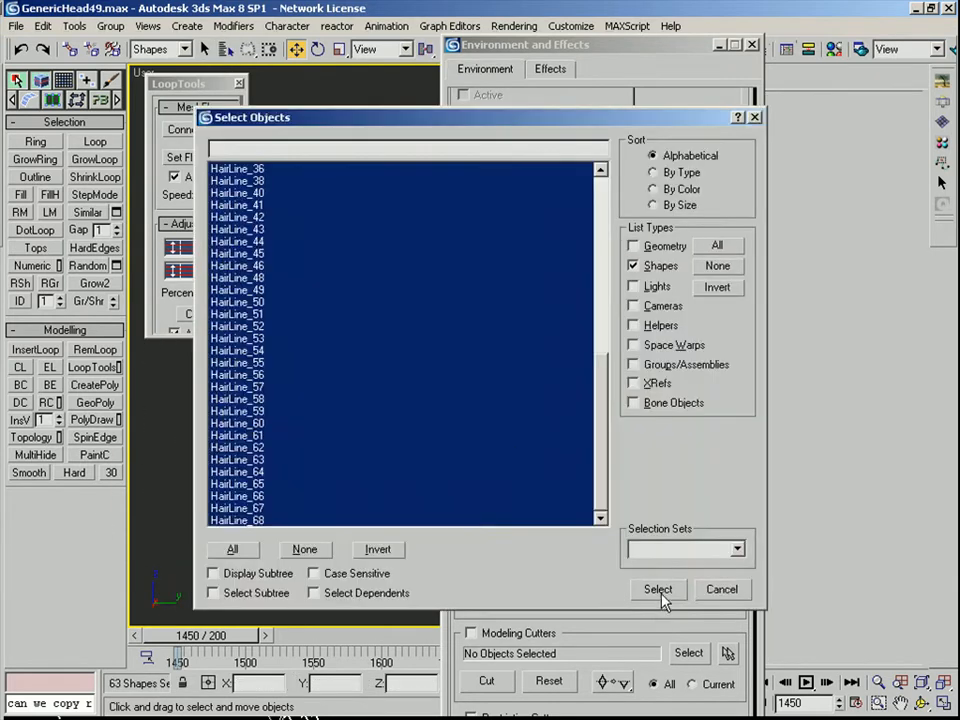
{"action": "scroll", "coordinate": [596, 369], "scroll_direction": "up", "scroll_amount": 12}
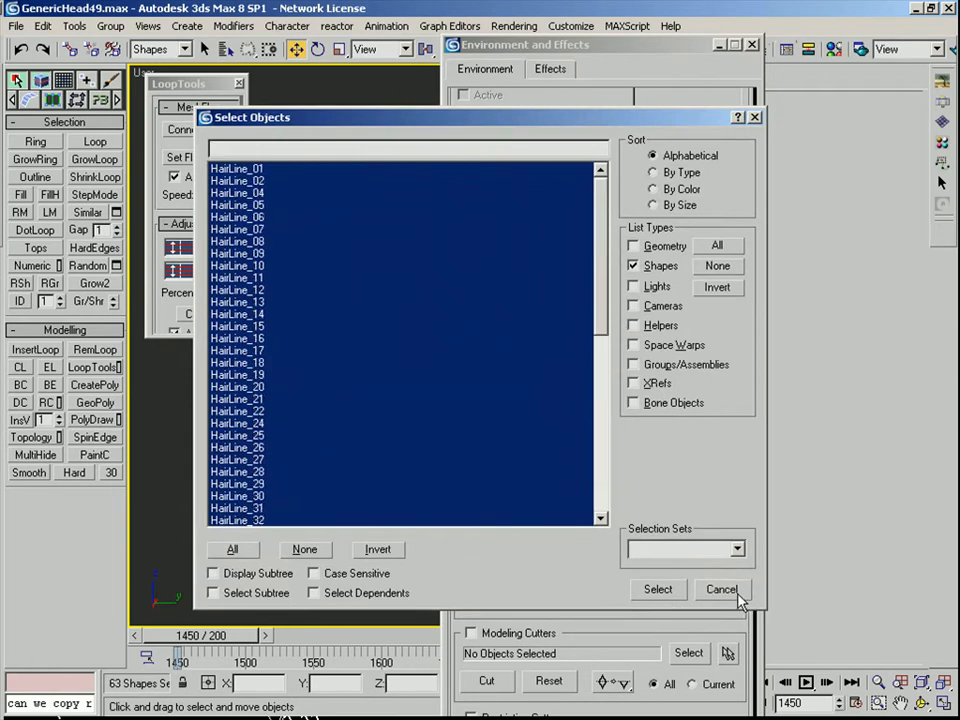
{"action": "left_click", "coordinate": [721, 590]}
Apply the Model Hair modifier to all the selected guide splines
{"action": "left_click_drag", "start_coordinate": [621, 54], "coordinate": [424, 110]}
{"action": "left_click", "coordinate": [741, 128]}
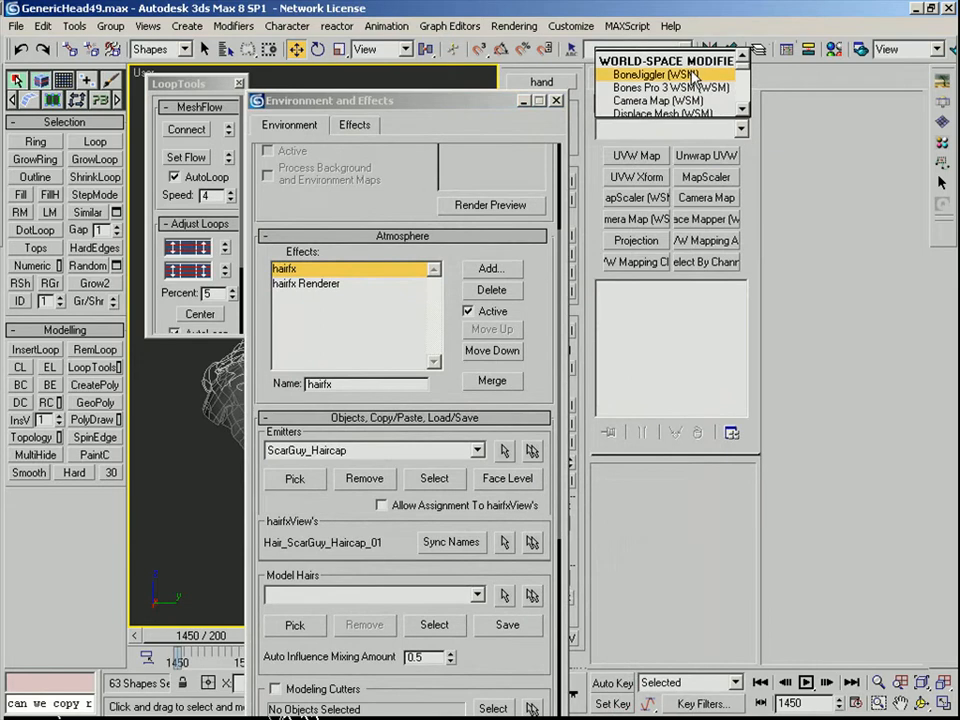
{"action": "scroll", "coordinate": [690, 80], "scroll_direction": "down", "scroll_amount": 10}
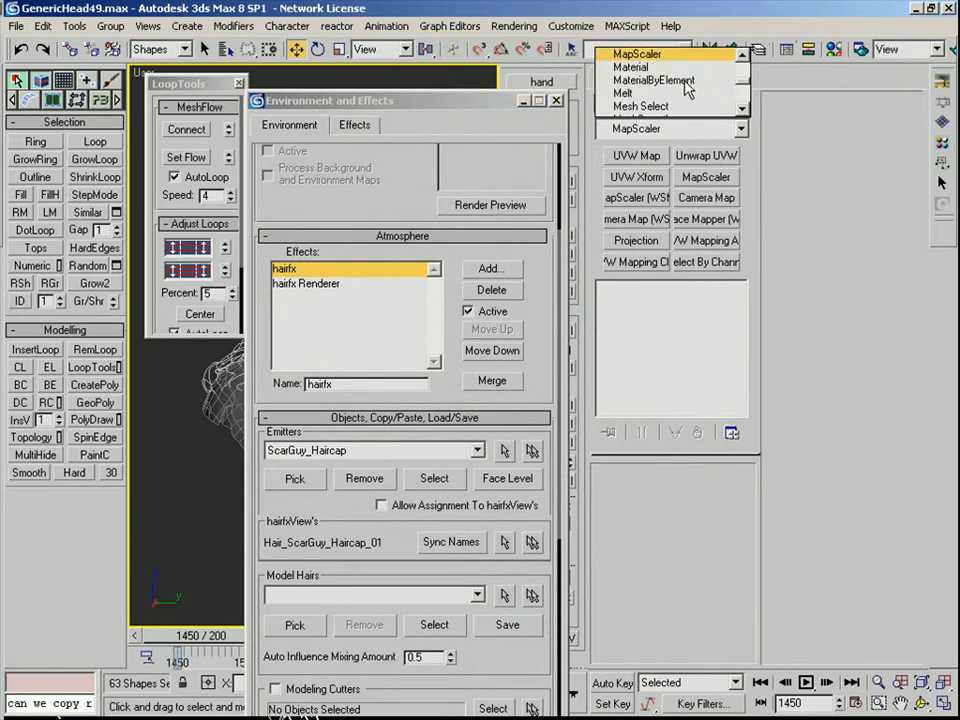
{"action": "scroll", "coordinate": [662, 95], "scroll_direction": "down", "scroll_amount": 2}
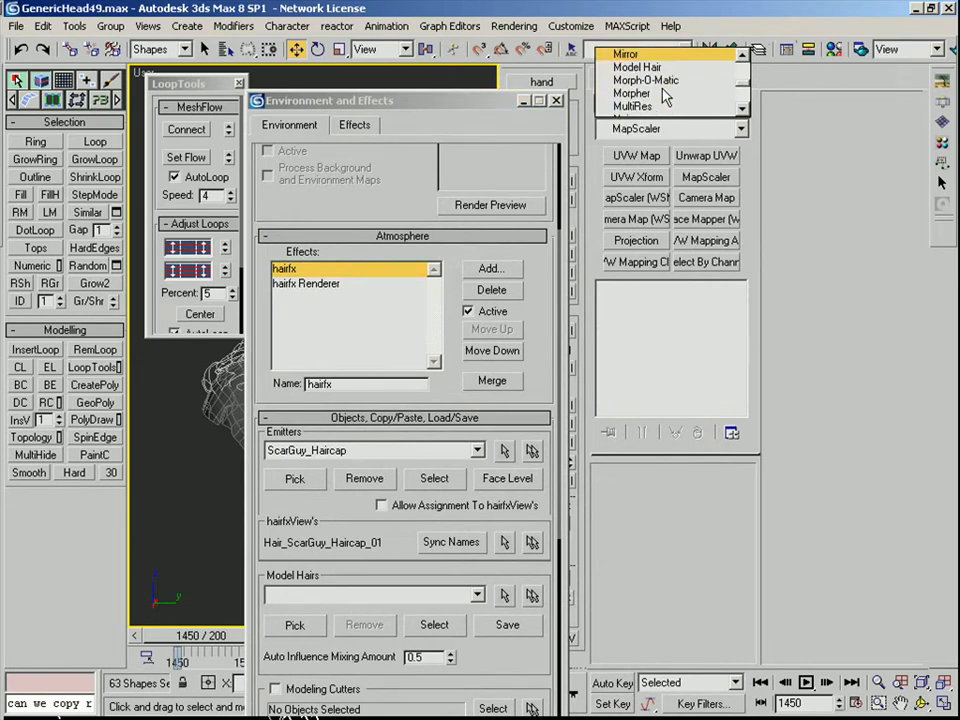
{"action": "left_click", "coordinate": [664, 68]}
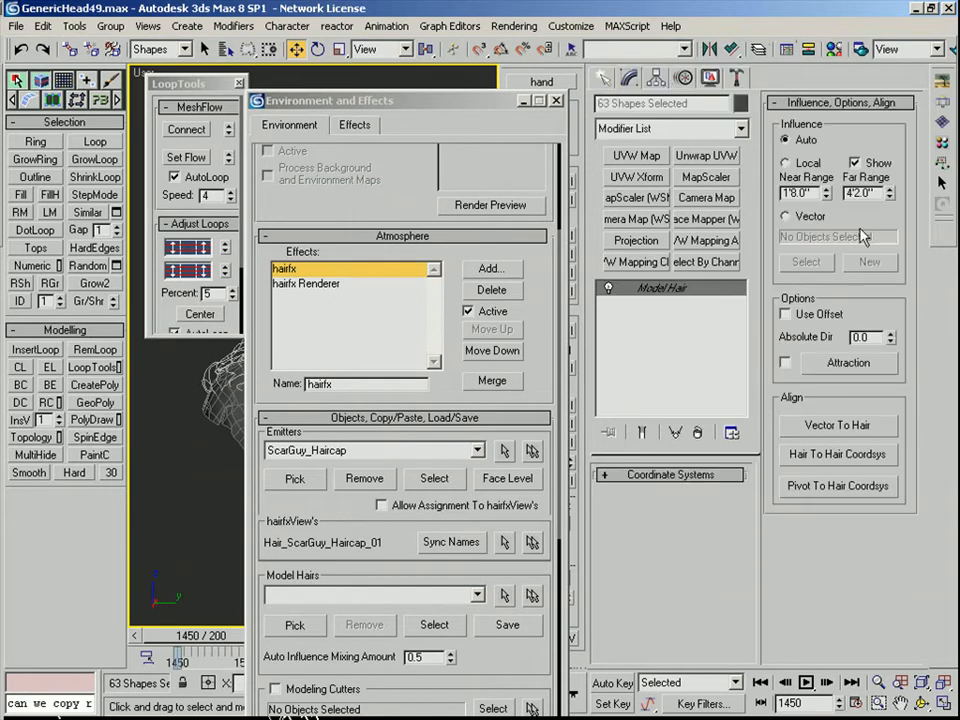
Enable Attraction for the model hairs and adjust its curve near the middle and at the end point
{"action": "left_click", "coordinate": [800, 364]}
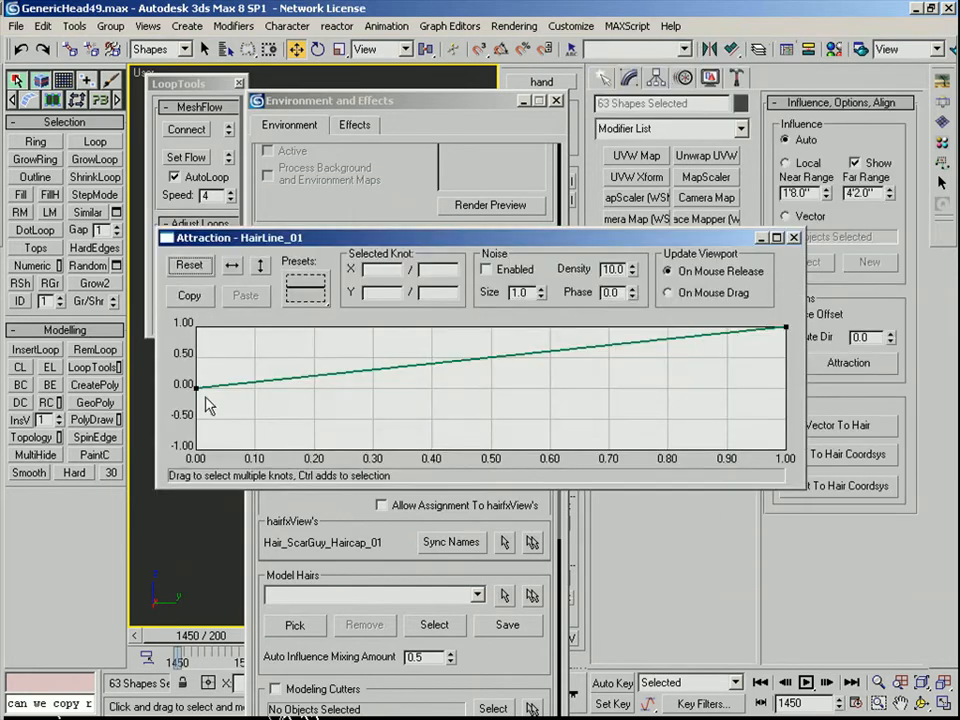
{"action": "left_click_drag", "start_coordinate": [534, 352], "coordinate": [533, 335]}
{"action": "left_click_drag", "start_coordinate": [786, 327], "coordinate": [781, 335]}
{"action": "left_click", "coordinate": [794, 239]}
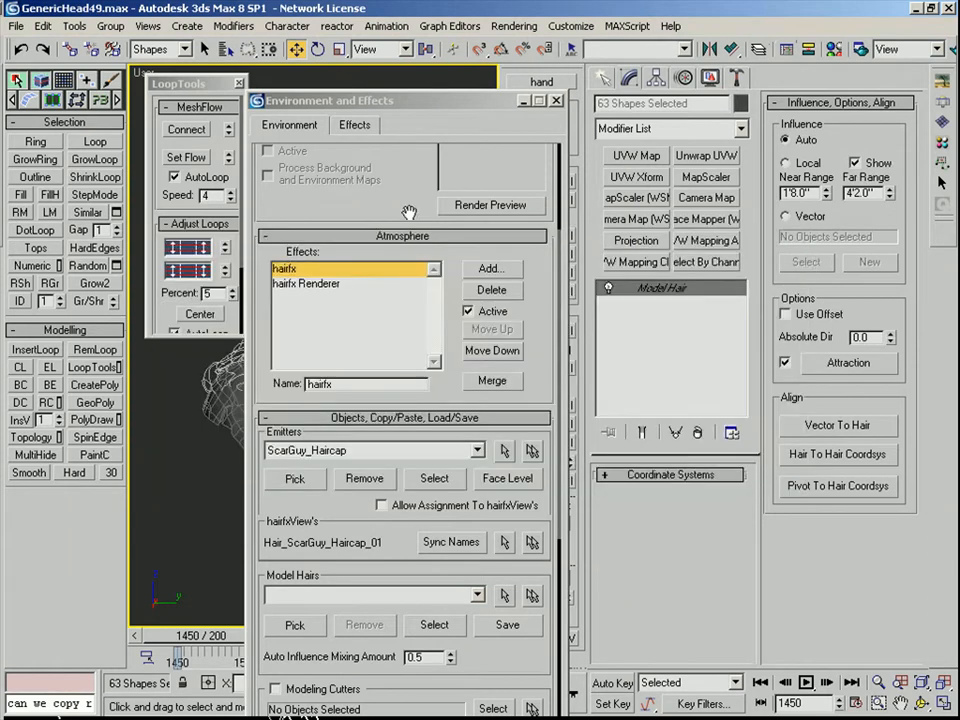
Assign all HairLine splines as model hairs of the hairfx effect
{"action": "left_click_drag", "start_coordinate": [432, 113], "coordinate": [659, 132]}
{"action": "left_click", "coordinate": [661, 644]}
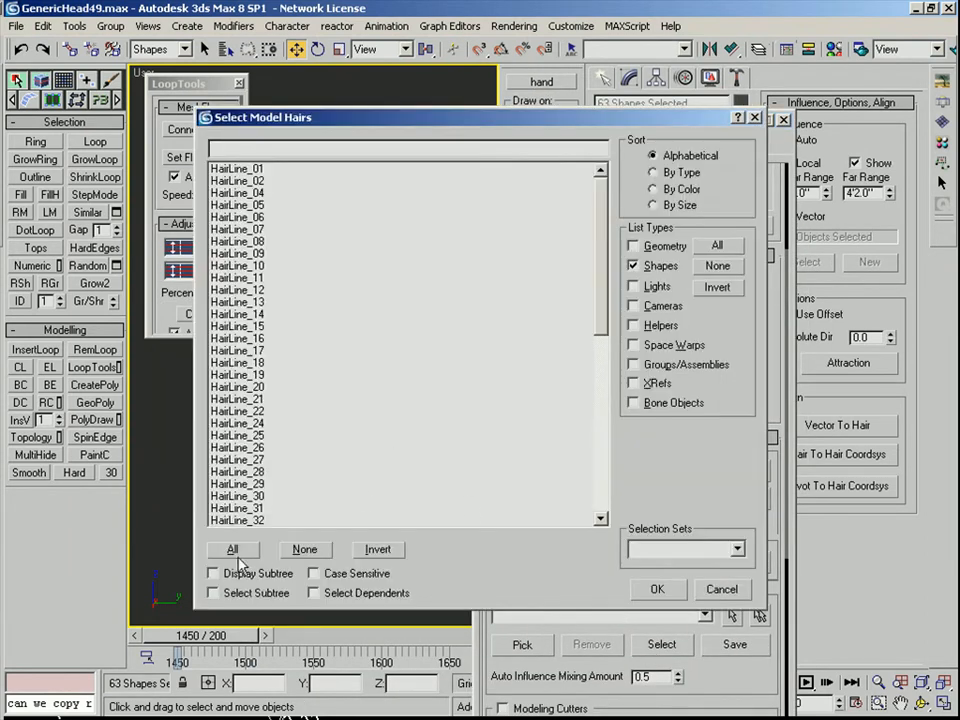
{"action": "left_click", "coordinate": [232, 549]}
{"action": "left_click", "coordinate": [658, 590]}
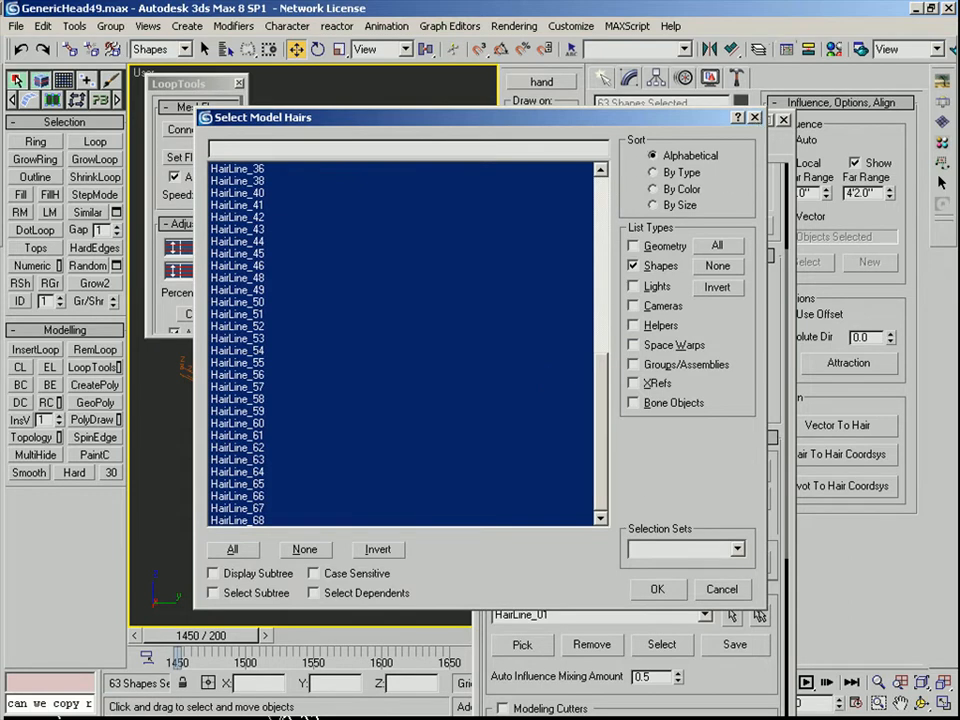
{"action": "key", "text": "Escape"}
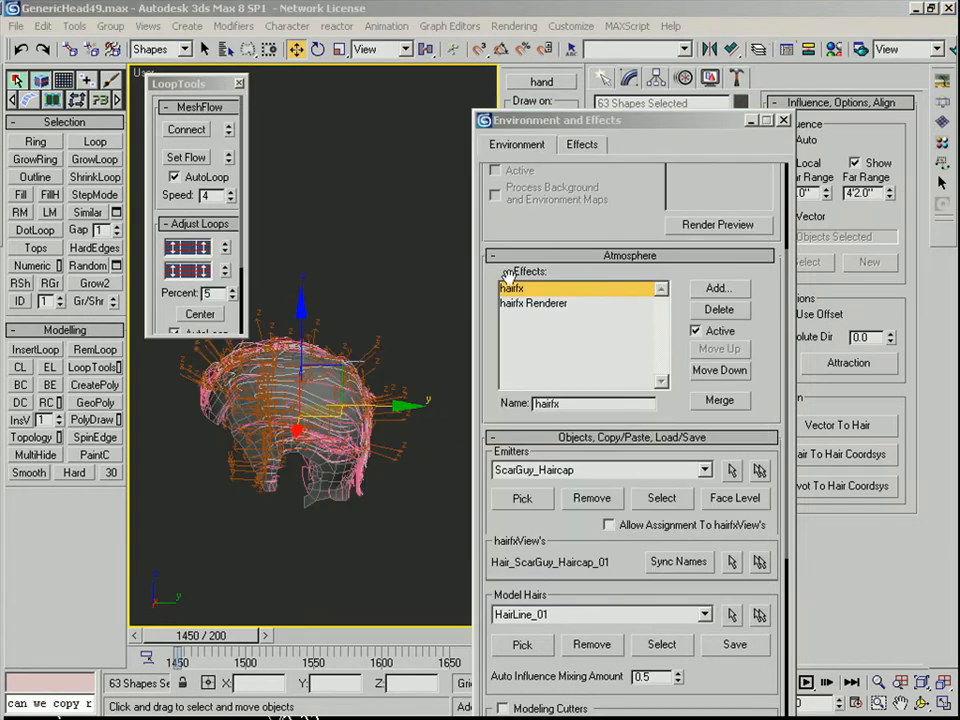
Reopen the hairfx effect's settings, try an Auto Influence Mixing Amount of 1.0 and restore it to 0.5
{"action": "left_click", "coordinate": [783, 120]}
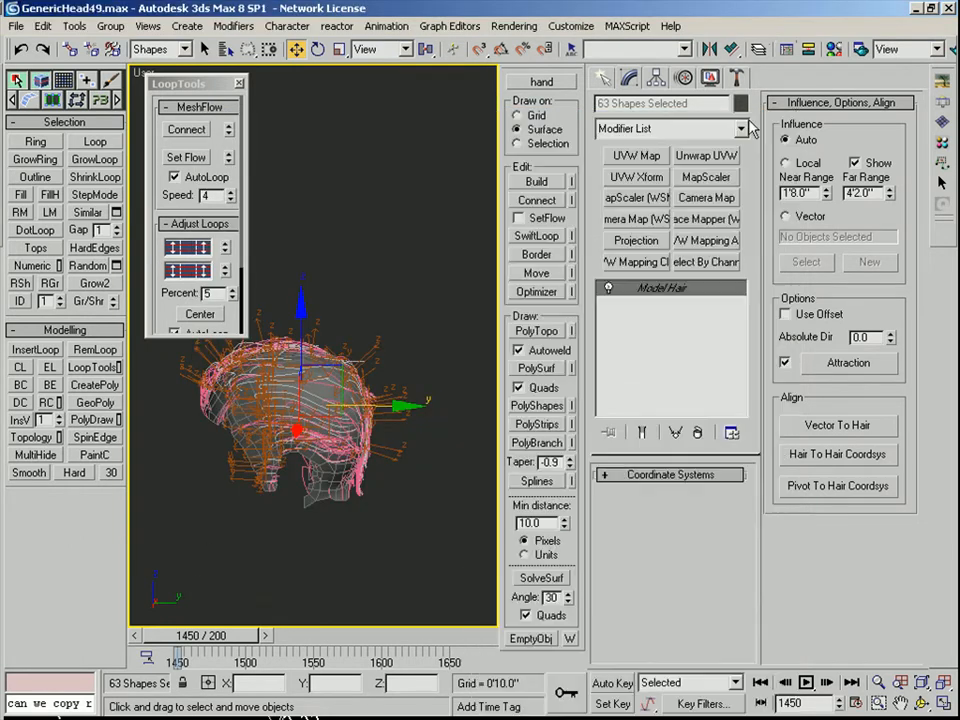
{"action": "left_click", "coordinate": [513, 26]}
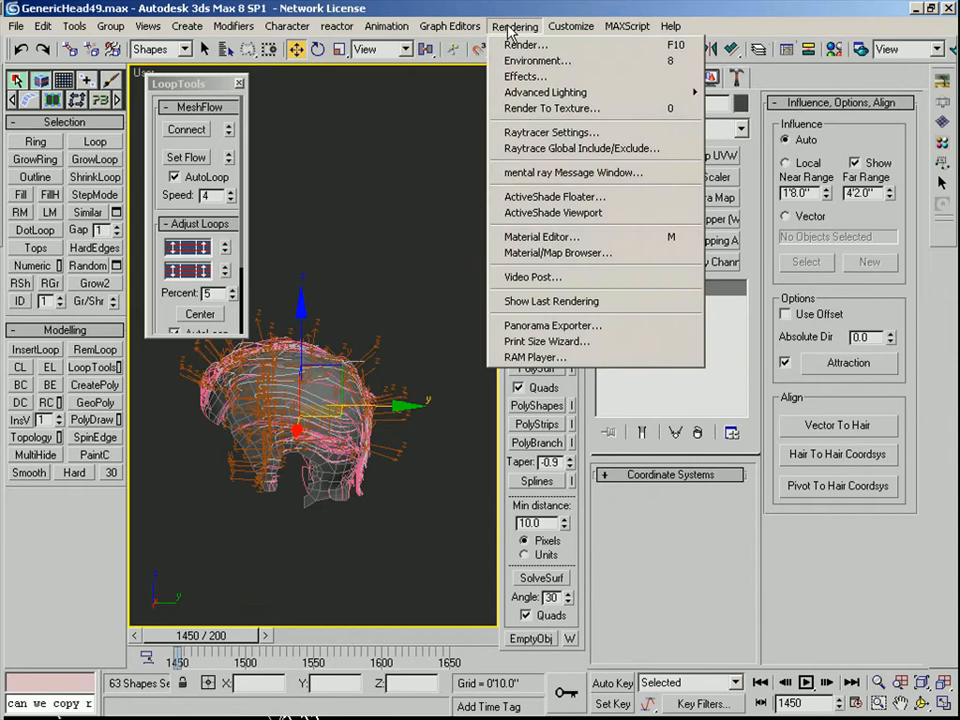
{"action": "left_click", "coordinate": [549, 62]}
{"action": "left_click", "coordinate": [528, 498]}
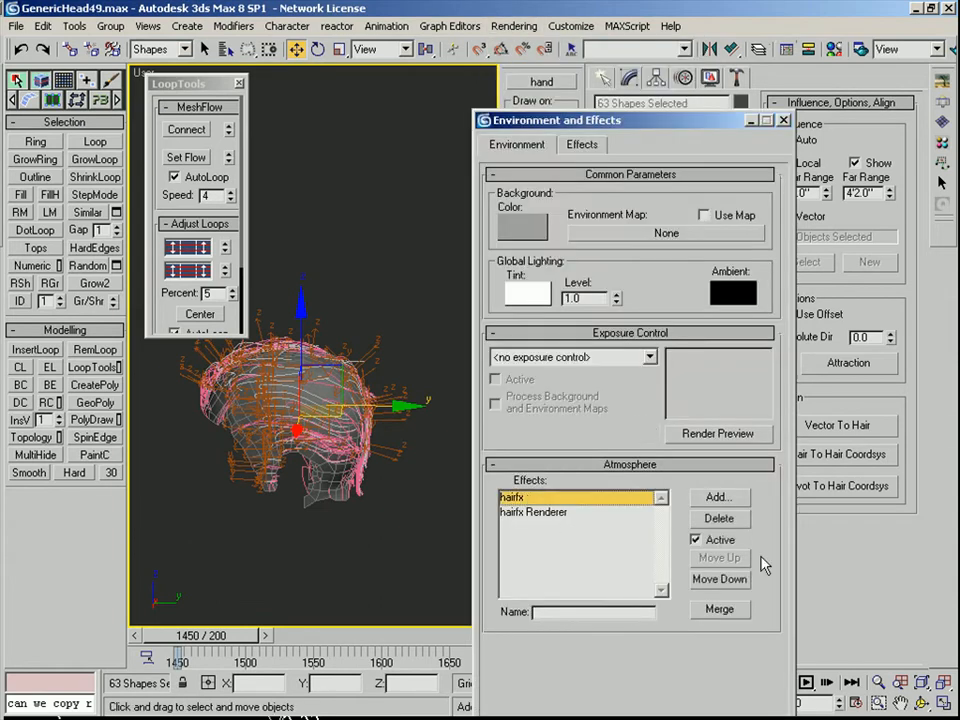
{"action": "scroll", "coordinate": [578, 592], "scroll_direction": "down", "scroll_amount": 5}
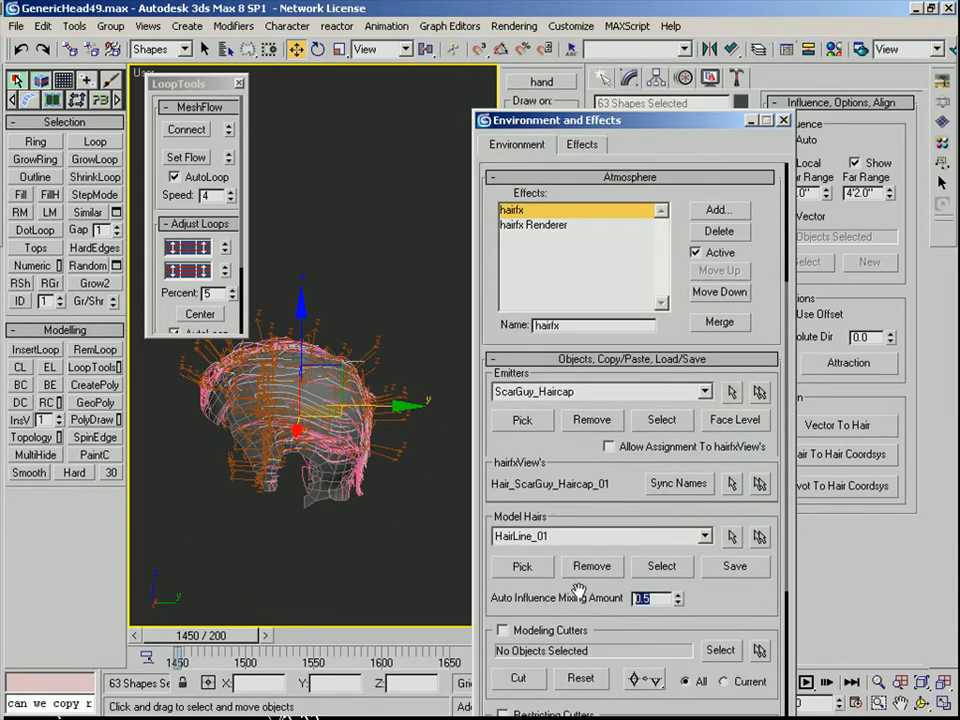
{"action": "type", "text": "1"}
{"action": "key", "text": "Return"}
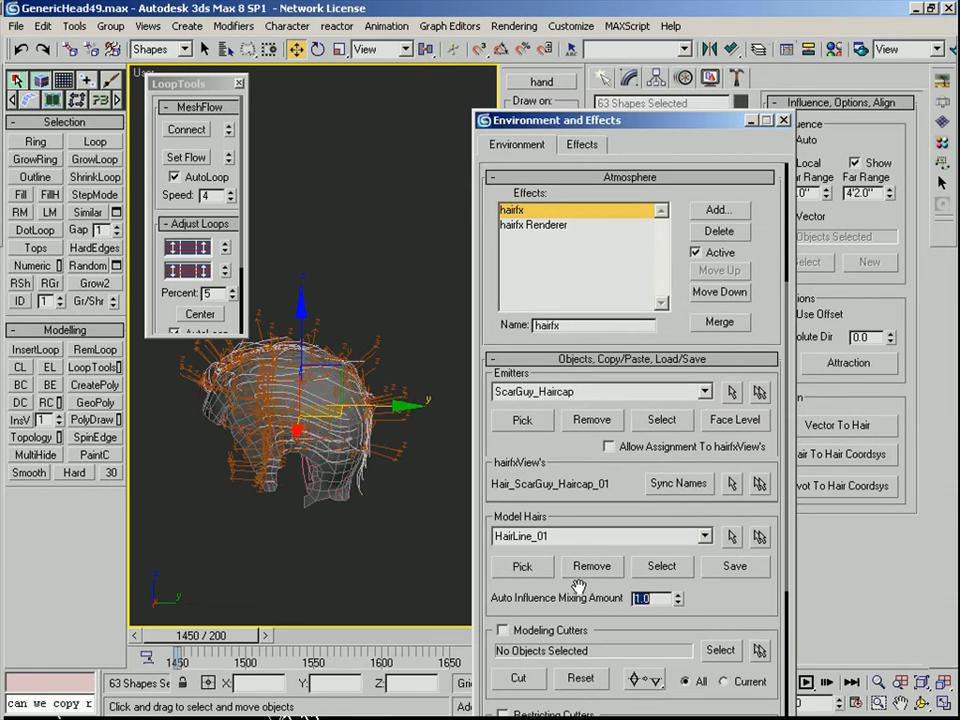
{"action": "type", "text": "0.5"}
{"action": "key", "text": "Return"}
Set the hairfx strand density to Absolute with a value of 10
{"action": "scroll", "coordinate": [700, 590], "scroll_direction": "down", "scroll_amount": 5}
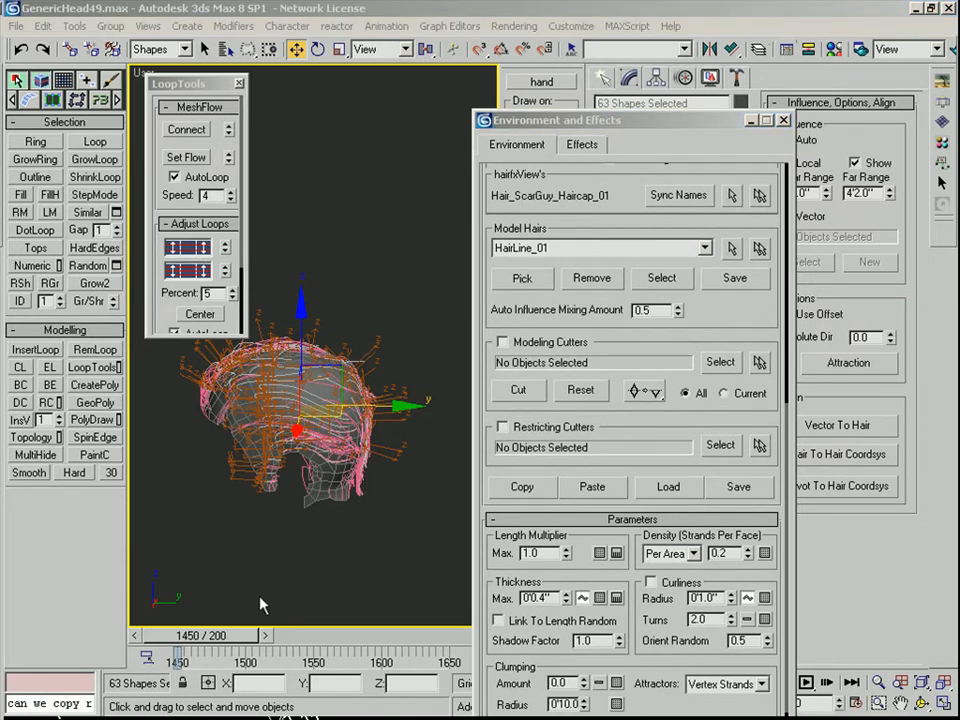
{"action": "left_click", "coordinate": [692, 553]}
{"action": "left_click", "coordinate": [660, 566]}
{"action": "type", "text": "0"}
{"action": "key", "text": "Return"}
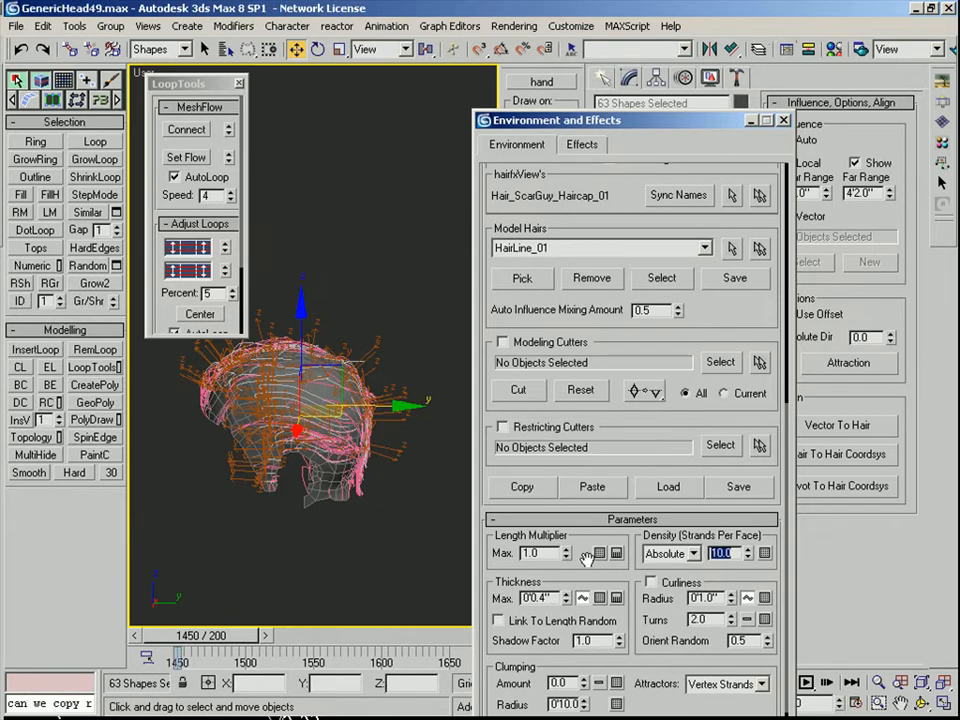
Move the middle knot of the hair's Thickness Along Length curve to about X 0.67, Y 0.27
{"action": "scroll", "coordinate": [580, 553], "scroll_direction": "down", "scroll_amount": 3}
{"action": "left_click", "coordinate": [584, 518]}
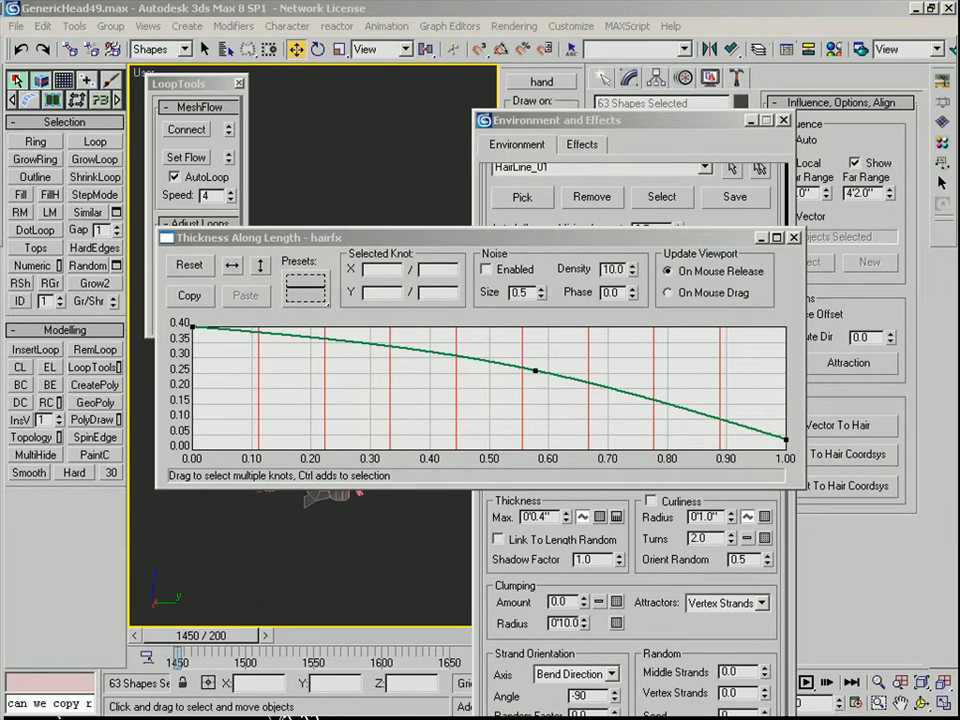
{"action": "left_click_drag", "start_coordinate": [535, 371], "coordinate": [591, 367]}
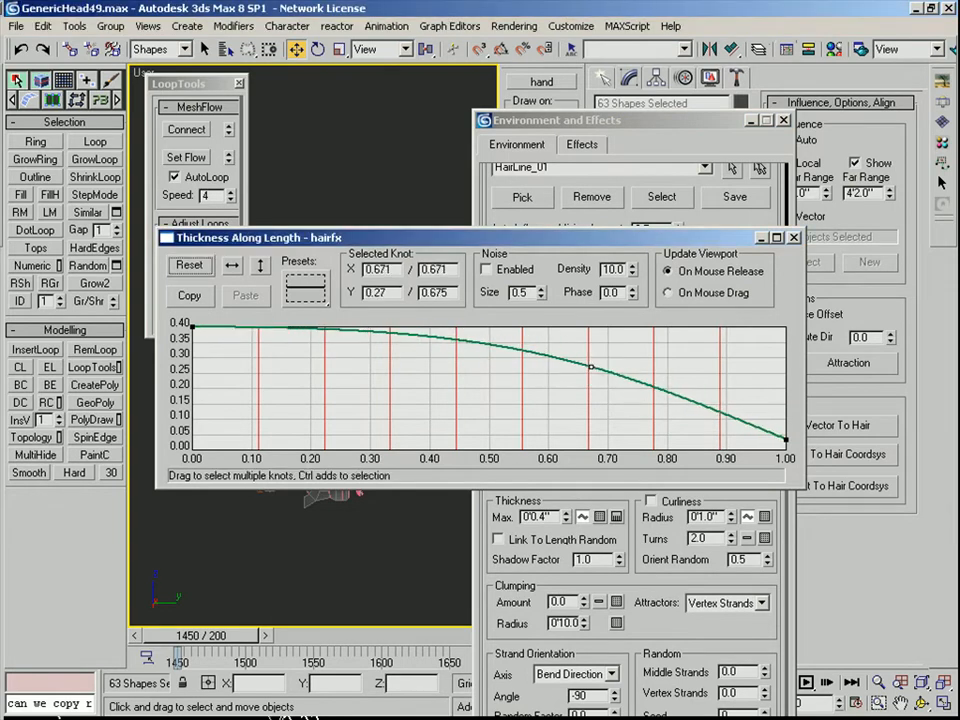
{"action": "left_click", "coordinate": [794, 237]}
Set the hair's clumping amount to 0.3 and raise its Clumping Amount Along Length curve near the middle
{"action": "scroll", "coordinate": [638, 543], "scroll_direction": "down", "scroll_amount": 3}
{"action": "double_click", "coordinate": [560, 517]}
{"action": "type", "text": ".3"}
{"action": "key", "text": "Return"}
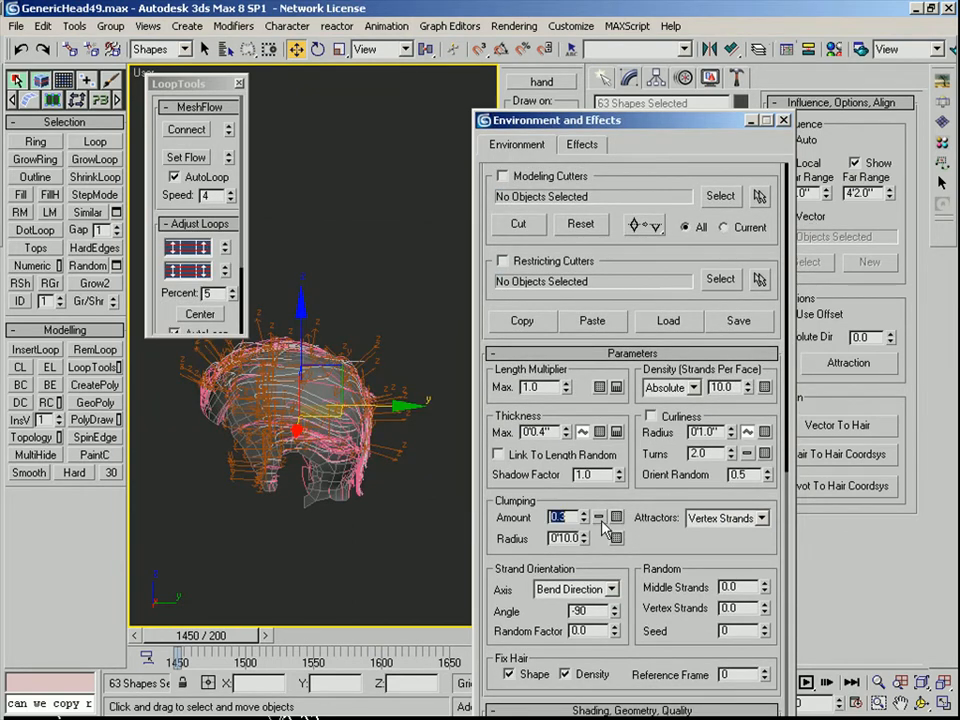
{"action": "left_click", "coordinate": [600, 518]}
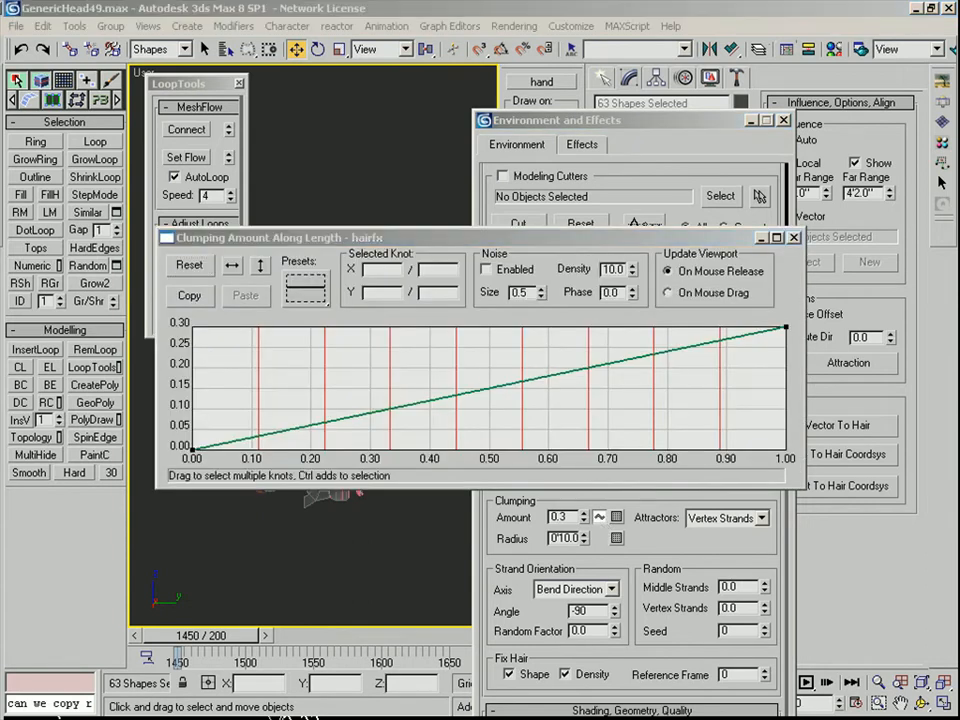
{"action": "left_click_drag", "start_coordinate": [483, 390], "coordinate": [488, 348]}
{"action": "left_click", "coordinate": [793, 238]}
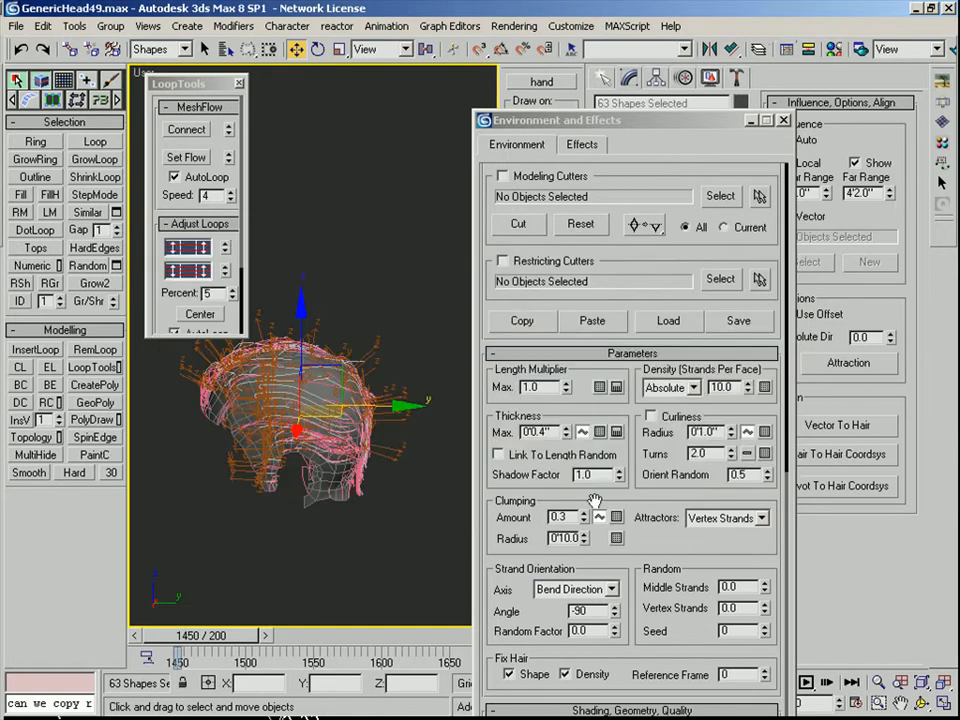
Set the hair's Random values to 0.11 for Middle Strands, 0.01 for Vertex Strands and 2 for Seed
{"action": "scroll", "coordinate": [649, 542], "scroll_direction": "down", "scroll_amount": 3}
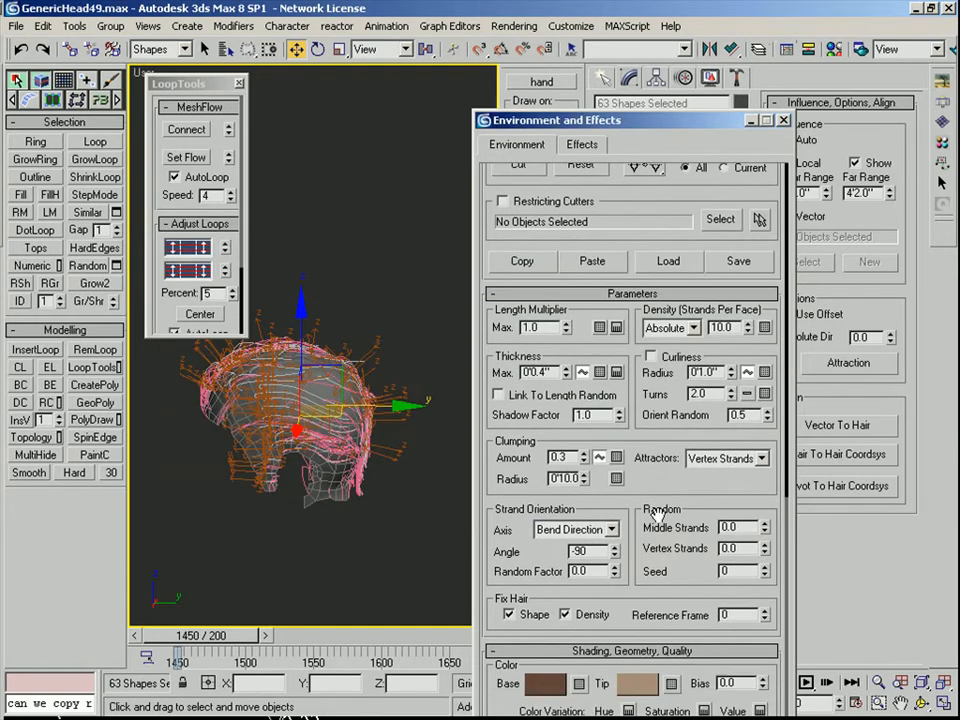
{"action": "left_click_drag", "start_coordinate": [765, 527], "coordinate": [759, 503]}
{"action": "left_click_drag", "start_coordinate": [767, 553], "coordinate": [766, 540]}
{"action": "left_click", "coordinate": [765, 568]}
{"action": "left_click", "coordinate": [765, 568]}
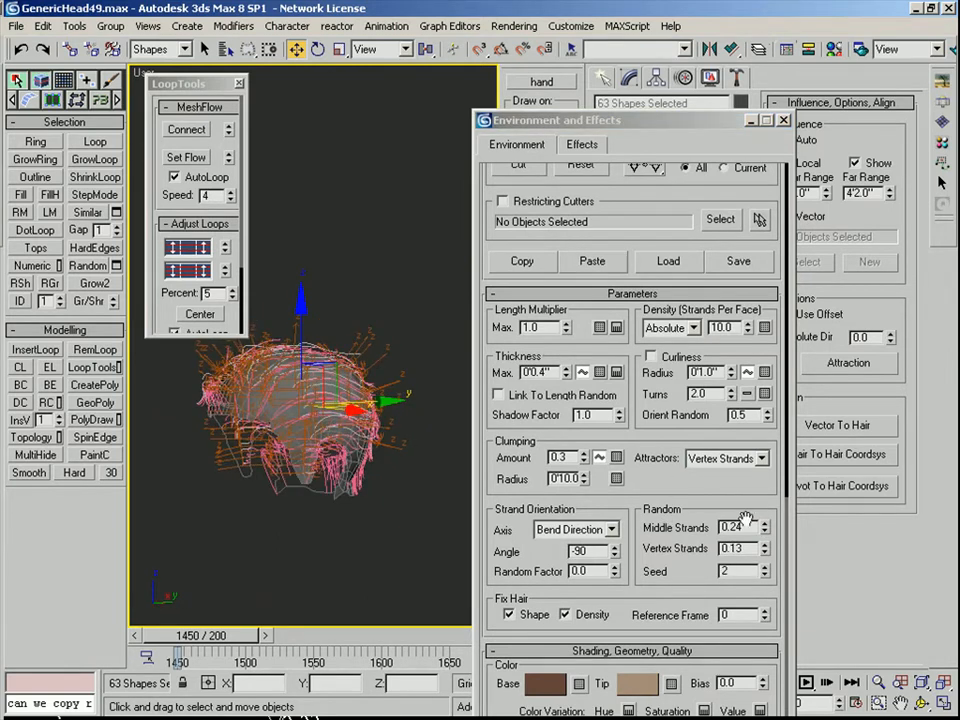
{"action": "right_click", "coordinate": [766, 551]}
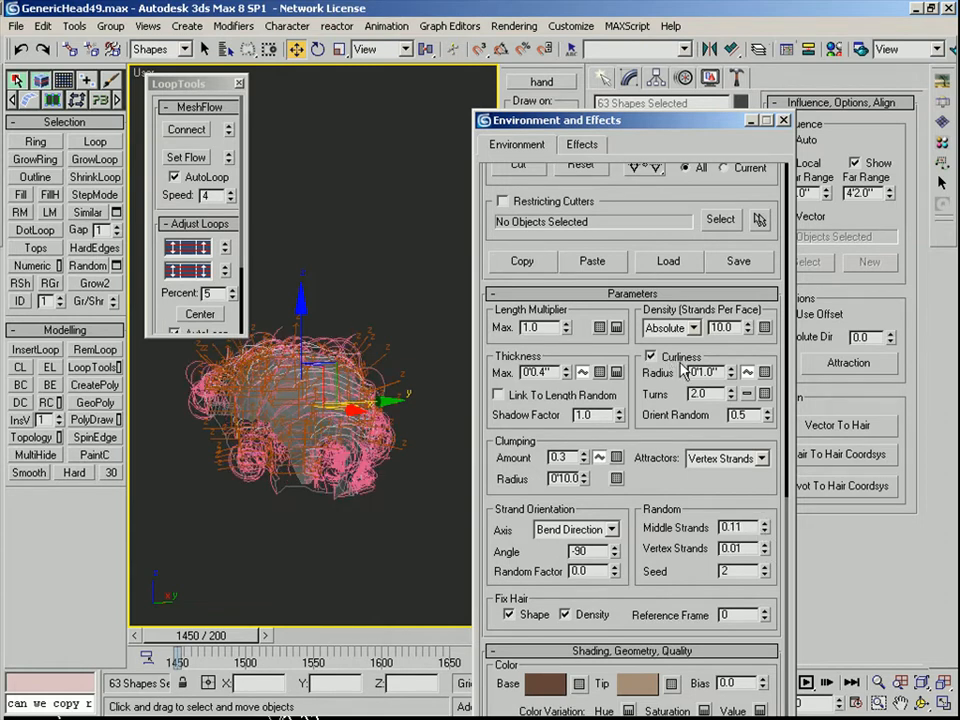
Switch the viewport to the face camera view and shift the effects window slightly
{"action": "key", "text": "c"}
{"action": "left_click", "coordinate": [398, 246]}
{"action": "left_click", "coordinate": [452, 497]}
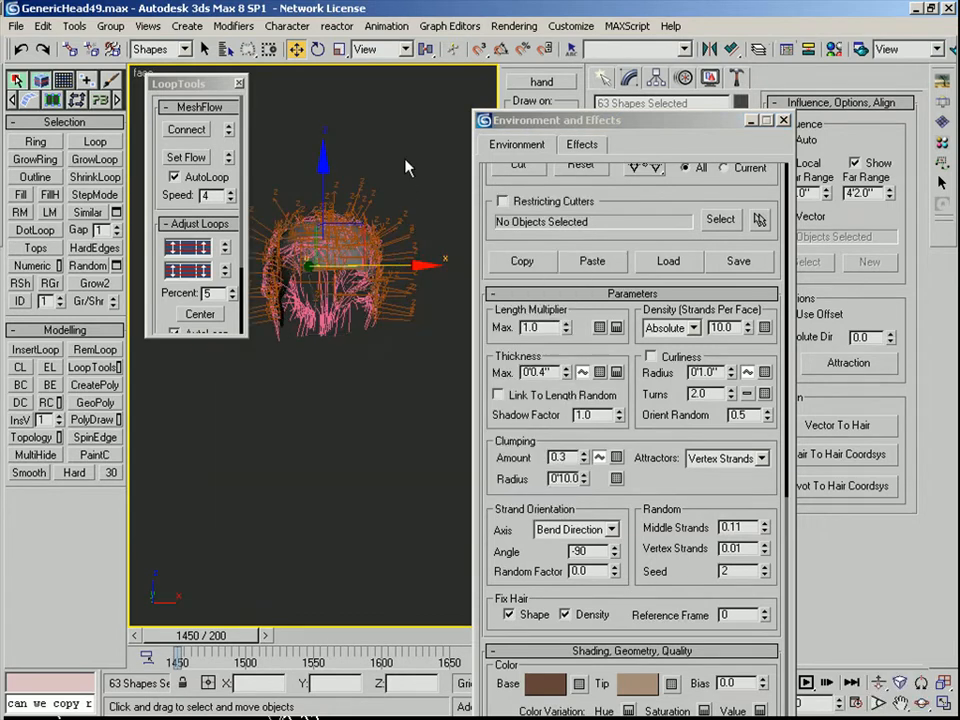
{"action": "left_click_drag", "start_coordinate": [576, 121], "coordinate": [583, 127]}
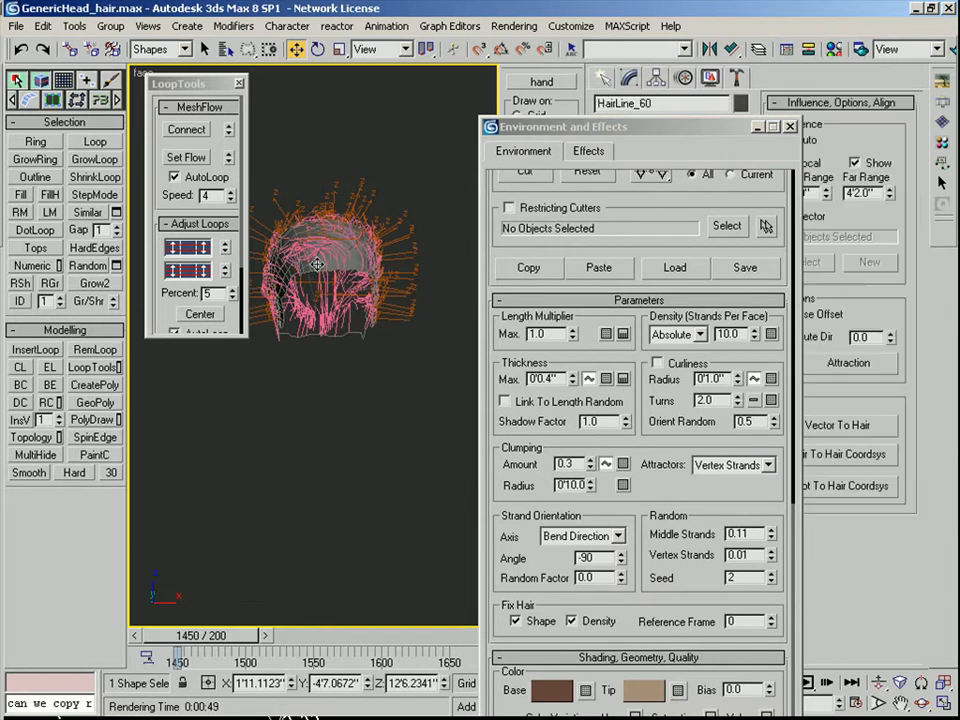
Allow selection of all object types, select ScarGuy_Haircap and change its object properties so it displays as a box
{"action": "left_click", "coordinate": [160, 49]}
{"action": "left_click", "coordinate": [140, 65]}
{"action": "left_click", "coordinate": [316, 268]}
{"action": "right_click", "coordinate": [316, 268]}
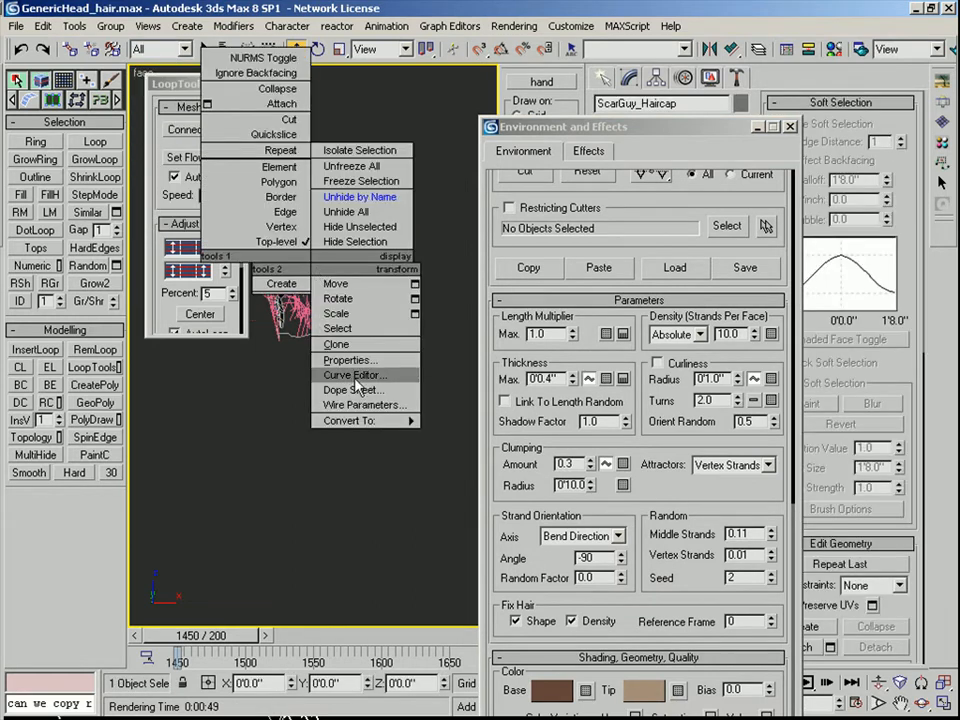
{"action": "left_click", "coordinate": [358, 359]}
{"action": "left_click", "coordinate": [493, 328]}
{"action": "left_click", "coordinate": [543, 611]}
{"action": "right_click", "coordinate": [318, 270]}
{"action": "left_click", "coordinate": [358, 356]}
{"action": "left_click", "coordinate": [541, 609]}
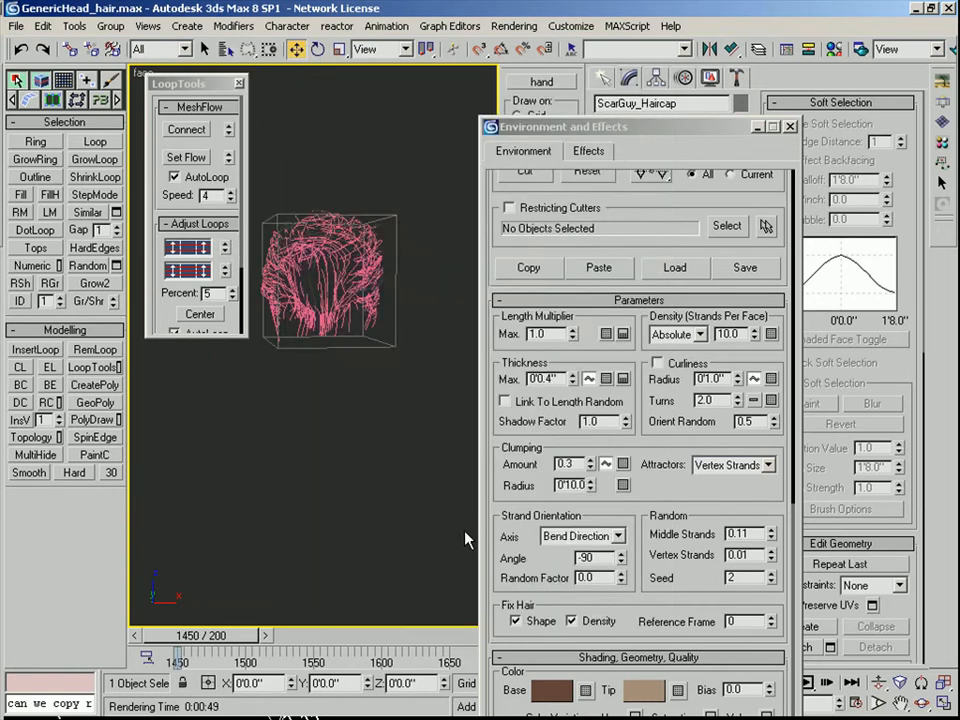
Render the face camera view, inspect the density and direction of the hair, and close the rendering
{"action": "right_click", "coordinate": [369, 345]}
{"action": "key", "text": "Escape"}
{"action": "scroll", "coordinate": [622, 514], "scroll_direction": "down", "scroll_amount": 1}
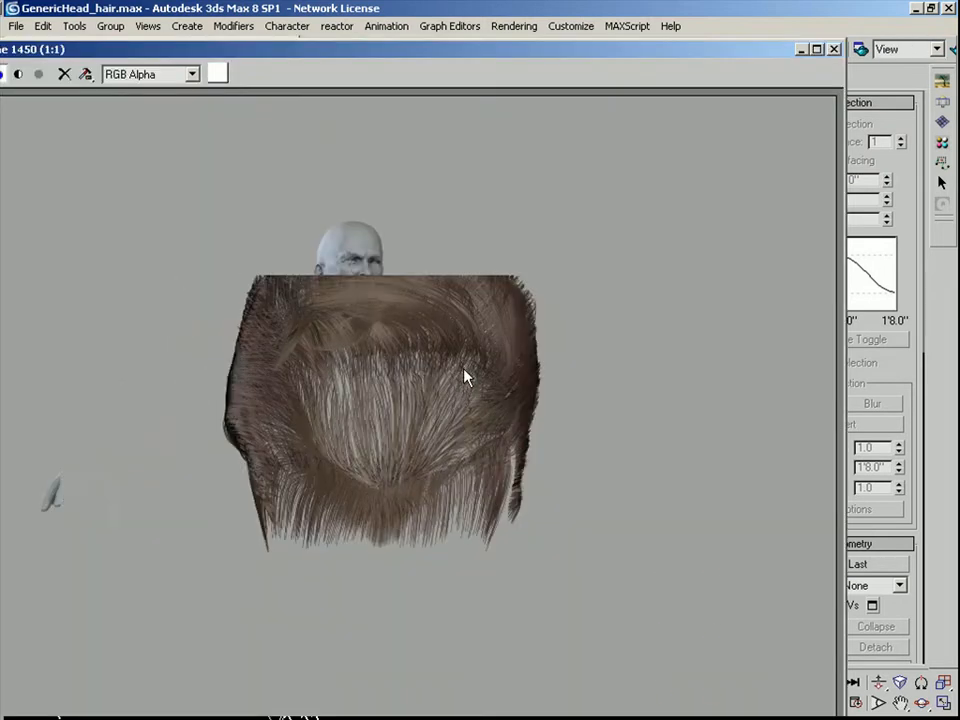
{"action": "left_click", "coordinate": [834, 50]}
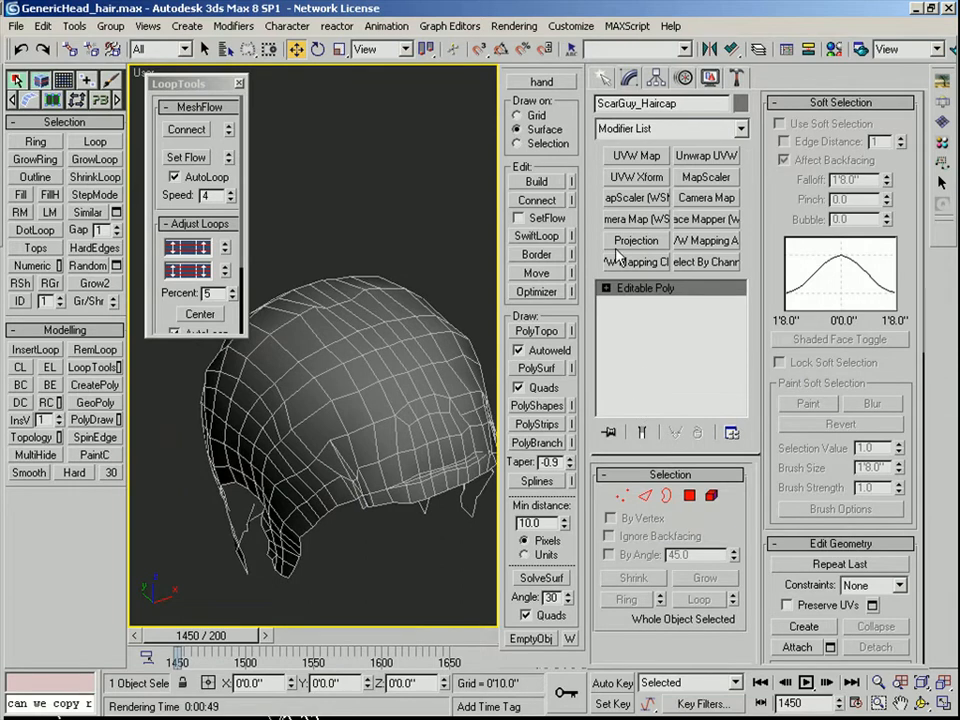
Try to export the selected ScarGuy_Haircap with the BodyPaint 3D Exchange utility
{"action": "left_click", "coordinate": [735, 80]}
{"action": "left_click", "coordinate": [668, 201]}
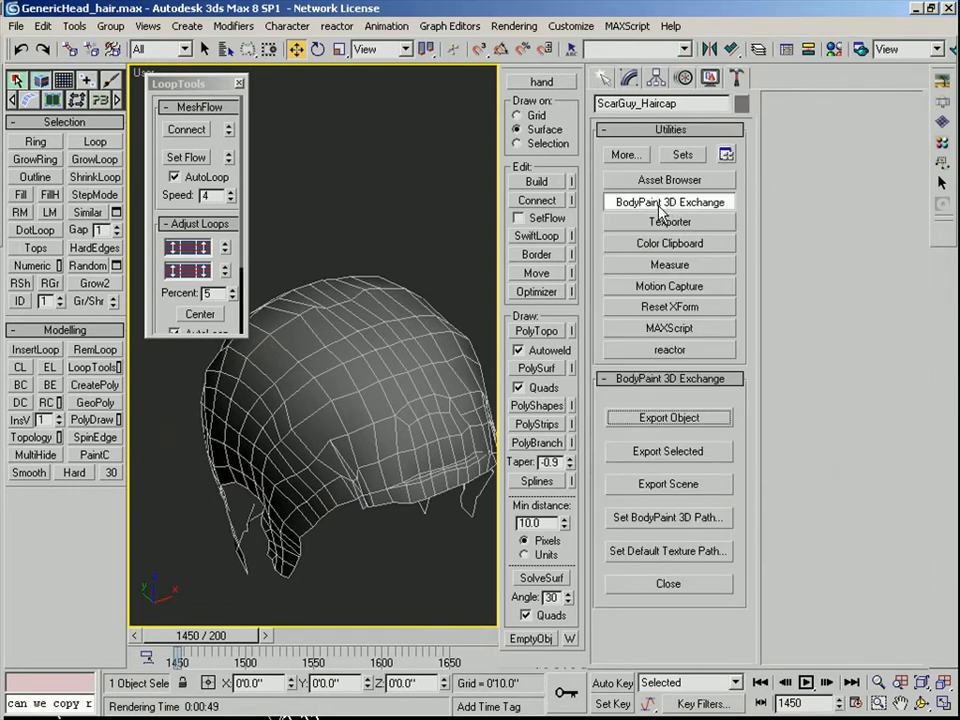
{"action": "left_click", "coordinate": [670, 452]}
{"action": "left_click", "coordinate": [484, 405]}
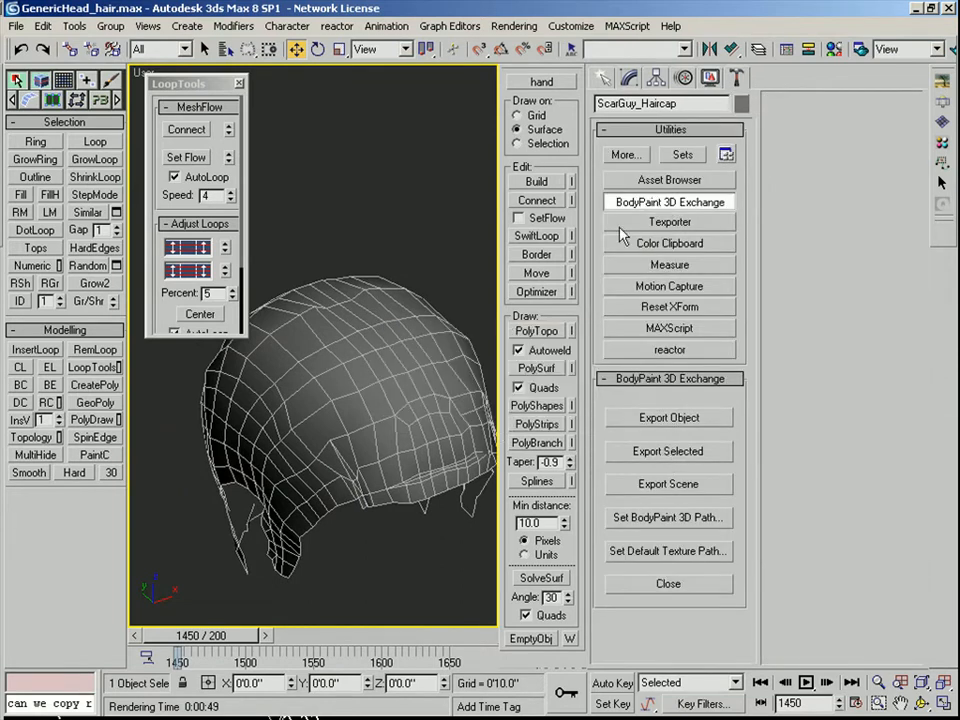
Assign the 07 - Default material to ScarGuy_Haircap and export the object to BodyPaint 3D
{"action": "left_click", "coordinate": [834, 50]}
{"action": "left_click", "coordinate": [470, 152]}
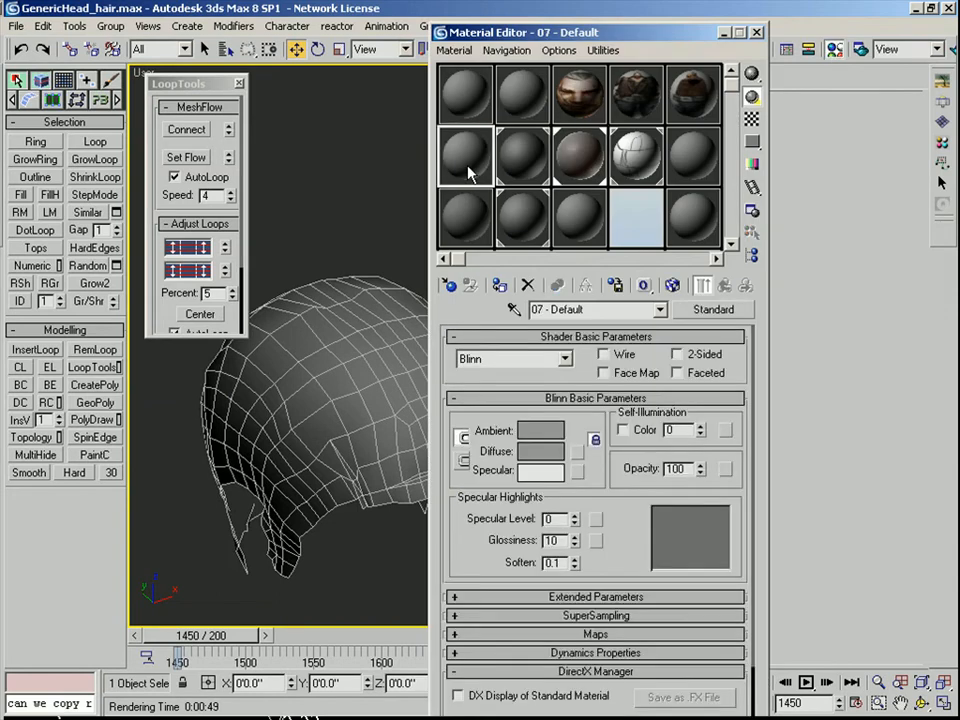
{"action": "left_click", "coordinate": [757, 32]}
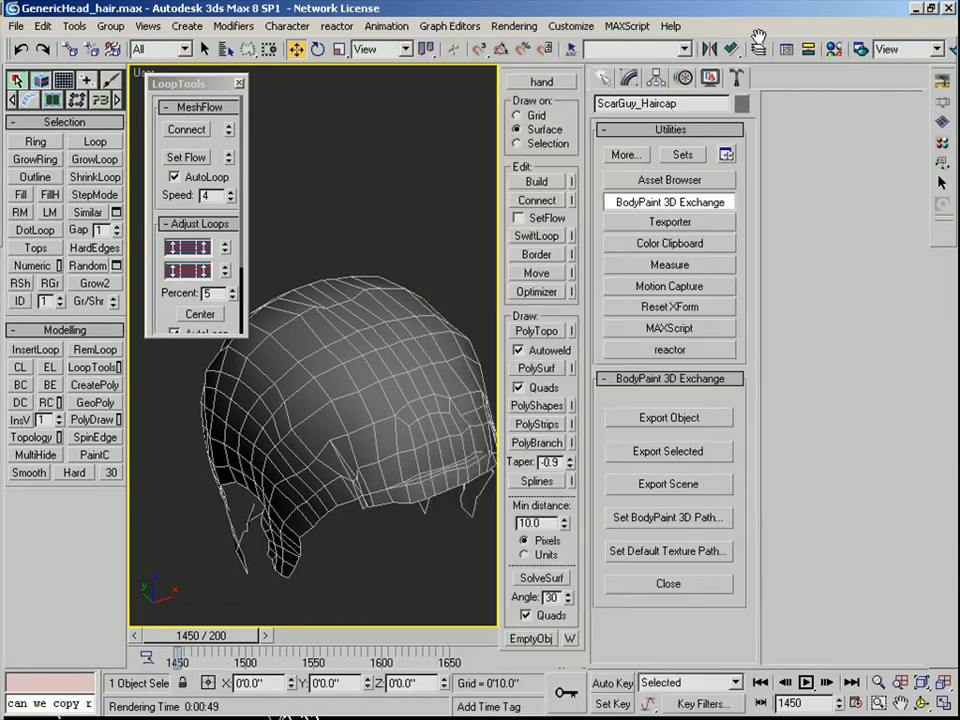
{"action": "left_click", "coordinate": [657, 425]}
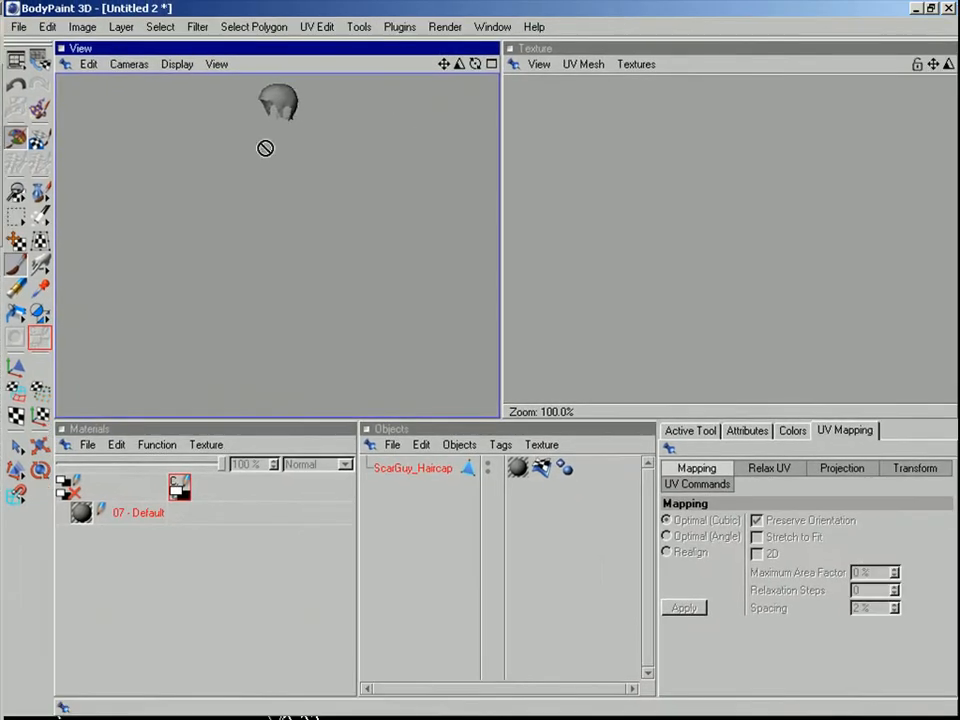
Use the Object Axis tool to frame the haircap and view it from the front, then return to painting mode
{"action": "left_click", "coordinate": [356, 27]}
{"action": "mouse_move", "coordinate": [375, 84]}
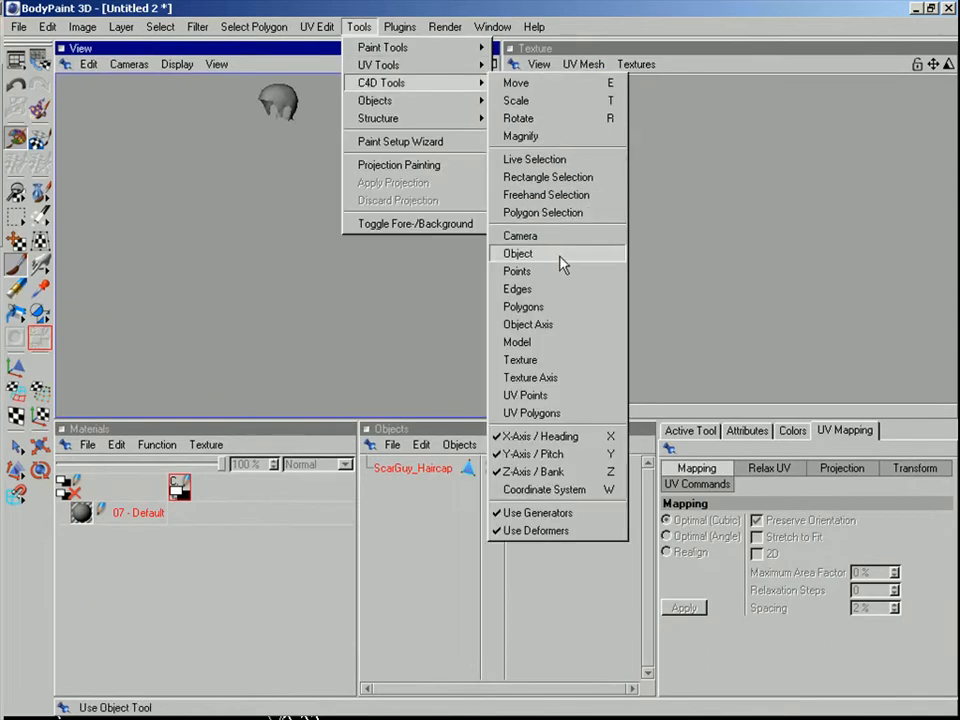
{"action": "left_click", "coordinate": [535, 326]}
{"action": "left_click_drag", "start_coordinate": [277, 316], "coordinate": [296, 33]}
{"action": "key", "text": "o"}
{"action": "left_click_drag", "start_coordinate": [341, 256], "coordinate": [225, 290], "text": "alt"}
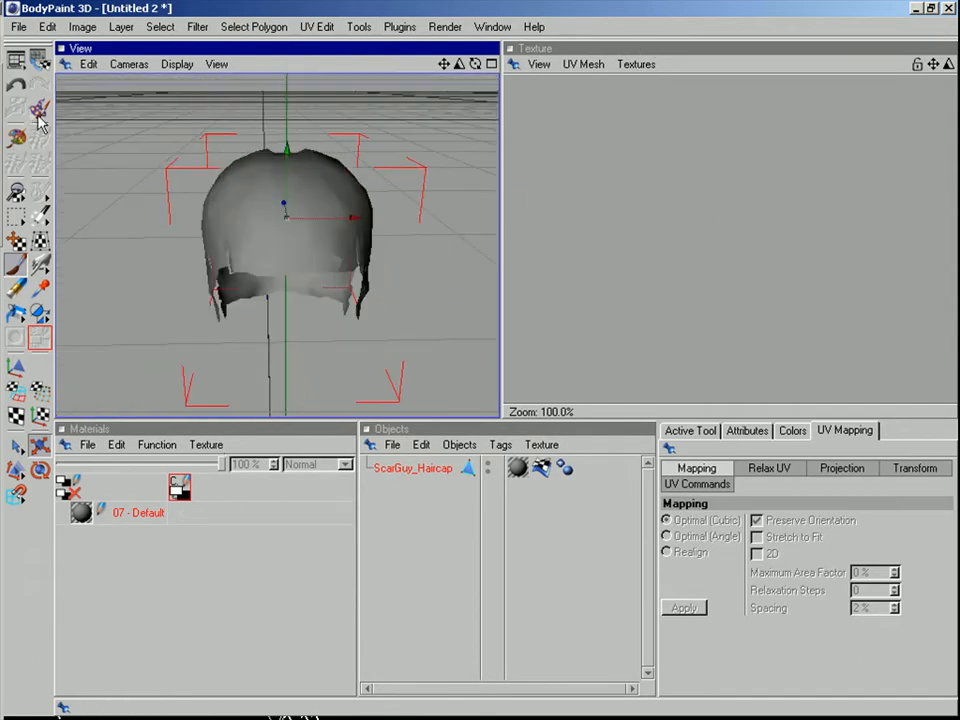
{"action": "left_click", "coordinate": [16, 137]}
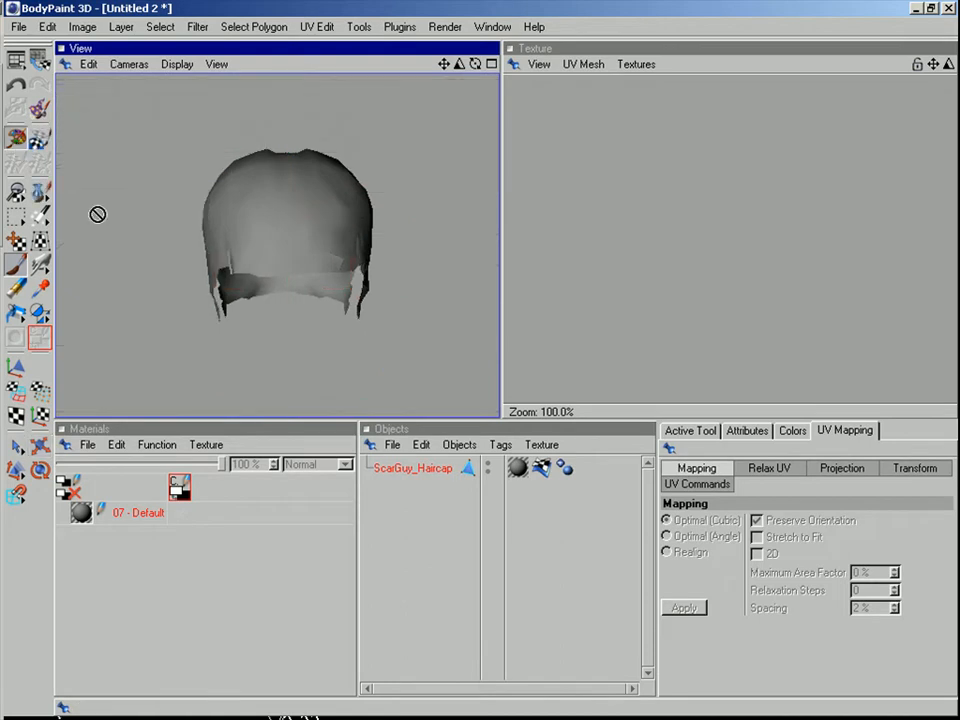
Show the haircap's UV mesh over the texture area and check how it fits
{"action": "left_click", "coordinate": [636, 64]}
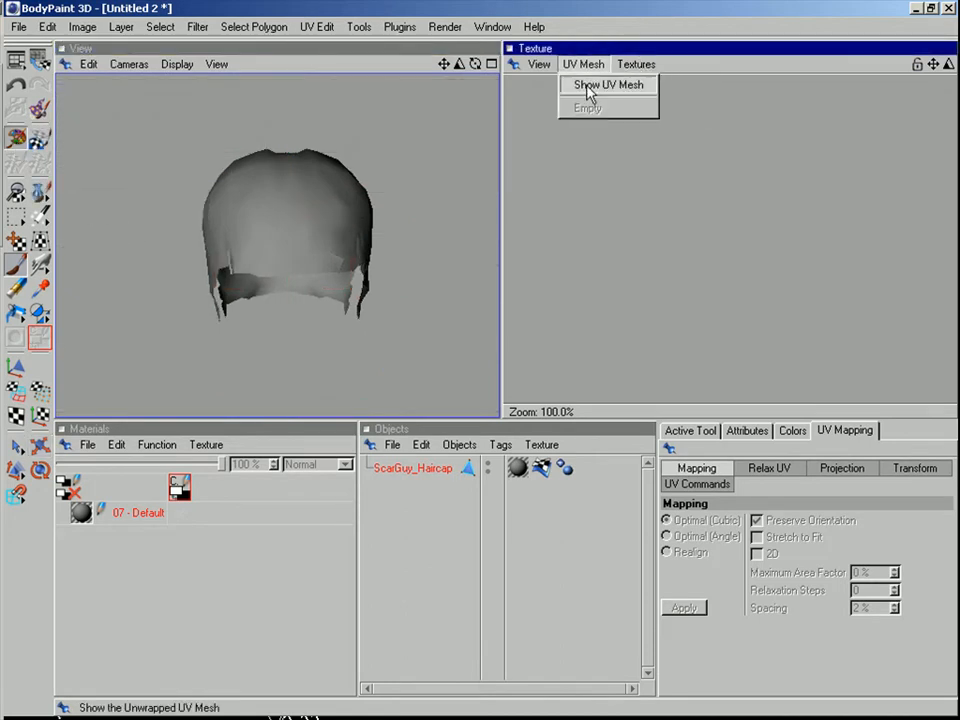
{"action": "left_click", "coordinate": [588, 86]}
{"action": "scroll", "coordinate": [620, 193], "scroll_direction": "down", "scroll_amount": 6}
{"action": "scroll", "coordinate": [630, 200], "scroll_direction": "up", "scroll_amount": 3}
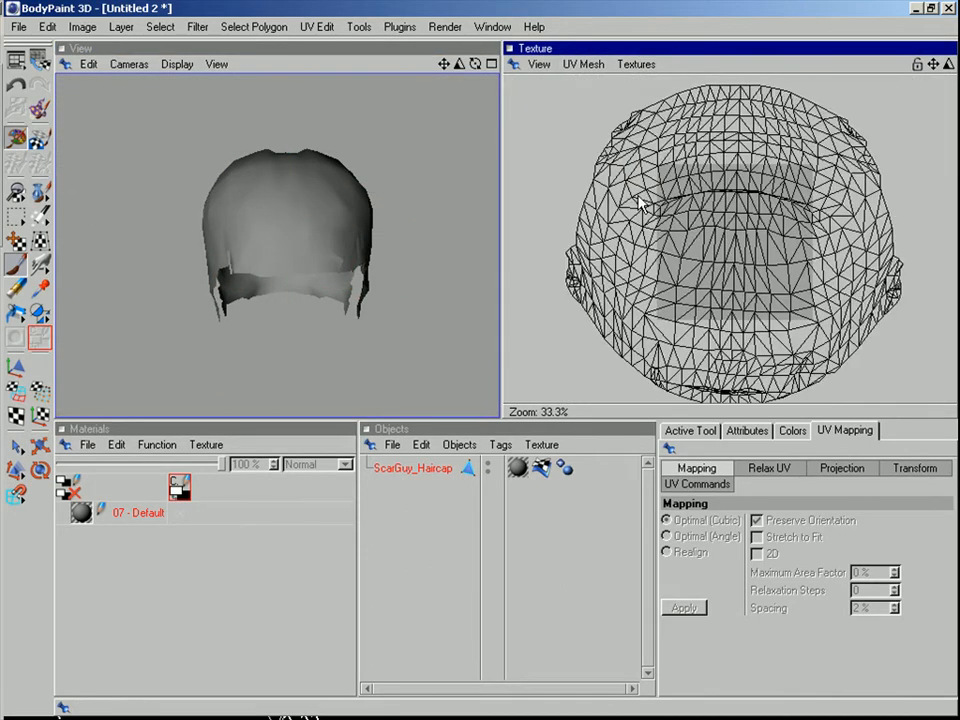
Turn off the UV mesh display and return to 3ds Max
{"action": "left_click", "coordinate": [577, 65]}
{"action": "left_click", "coordinate": [575, 86]}
{"action": "left_click", "coordinate": [40, 60]}
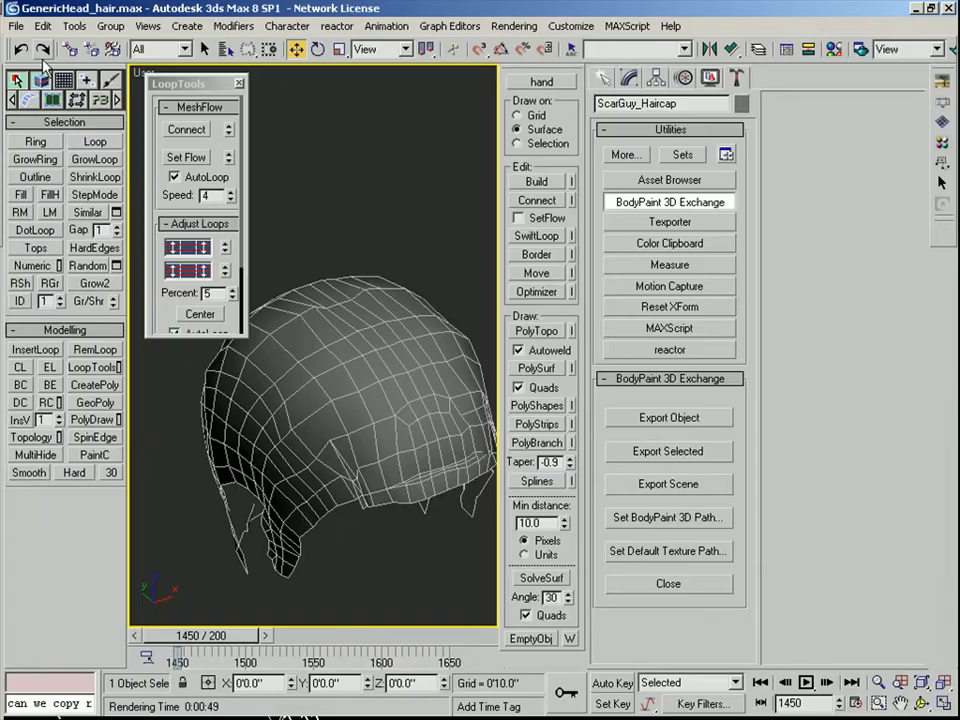
Pack all of the haircap's UVs in the Unwrap UVW editor with Recursive Packing, 0.02 spacing and normalized clusters
{"action": "left_click", "coordinate": [627, 80]}
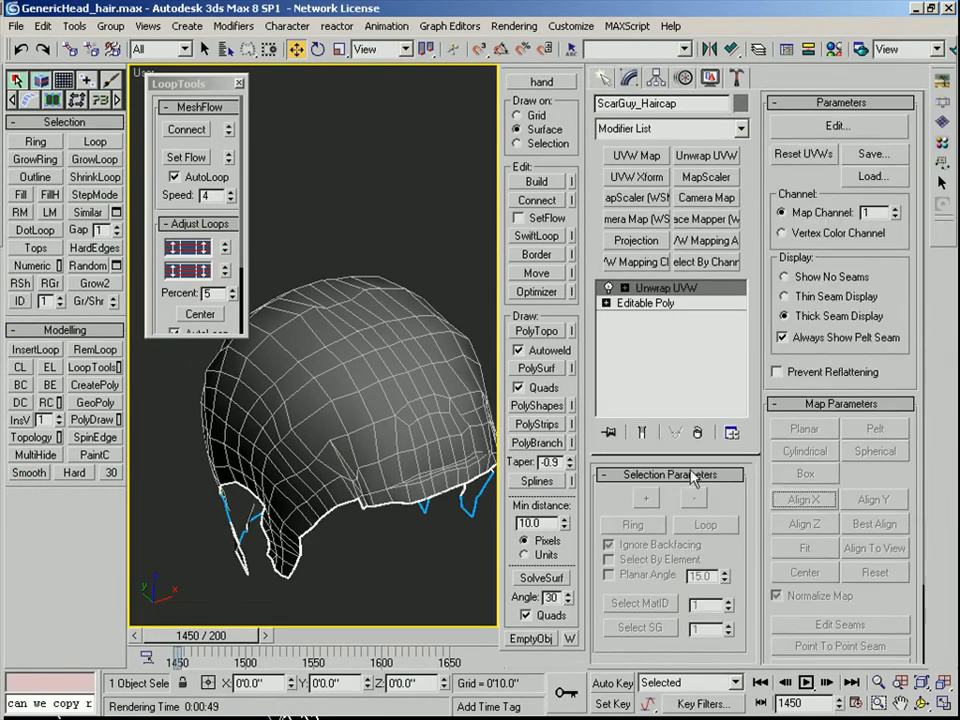
{"action": "left_click", "coordinate": [835, 126]}
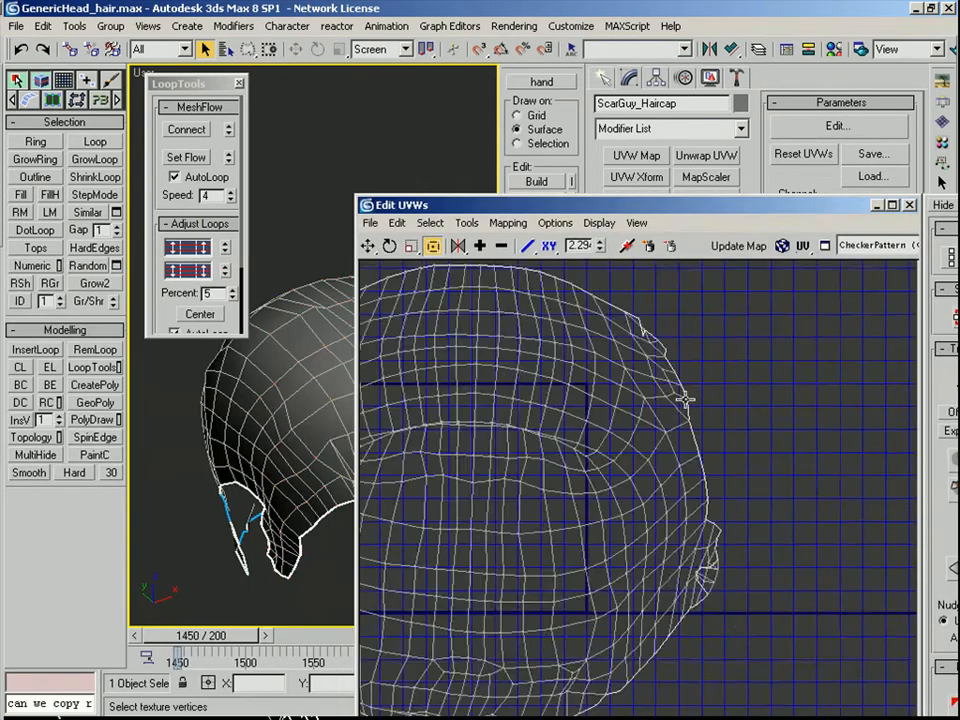
{"action": "mouse_move", "coordinate": [407, 322]}
{"action": "left_mouse_down"}
{"action": "mouse_move", "coordinate": [482, 495]}
{"action": "mouse_move", "coordinate": [459, 334]}
{"action": "mouse_move", "coordinate": [409, 323]}
{"action": "left_mouse_up"}
{"action": "left_click", "coordinate": [466, 222]}
{"action": "left_click", "coordinate": [478, 426]}
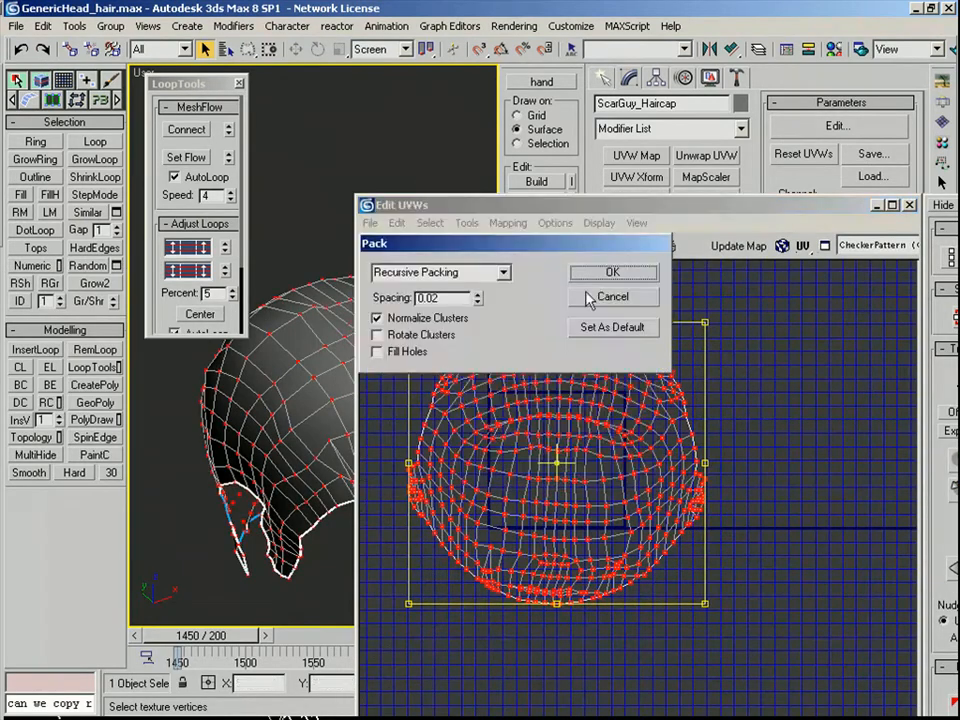
{"action": "left_click", "coordinate": [606, 276]}
{"action": "left_click", "coordinate": [604, 278]}
{"action": "scroll", "coordinate": [604, 420], "scroll_direction": "up", "scroll_amount": 3}
{"action": "scroll", "coordinate": [603, 401], "scroll_direction": "down", "scroll_amount": 1}
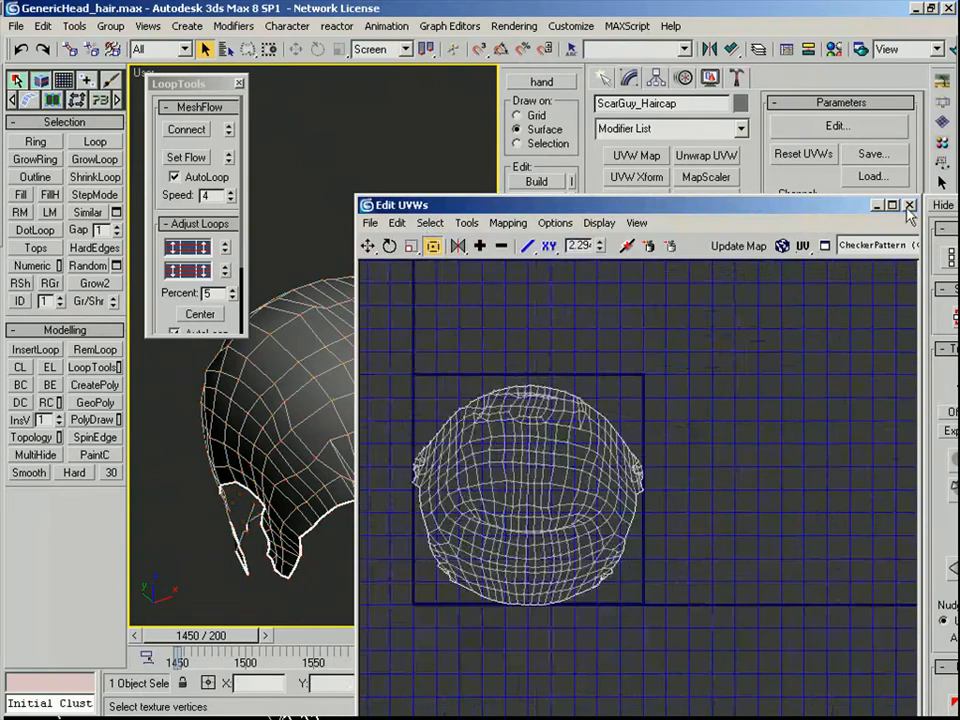
Close the UV editor, collapse the haircap's Unwrap UVW modifier and export the object to BodyPaint 3D
{"action": "left_click", "coordinate": [909, 206]}
{"action": "right_click", "coordinate": [684, 288]}
{"action": "left_click", "coordinate": [722, 422]}
{"action": "left_click", "coordinate": [737, 80]}
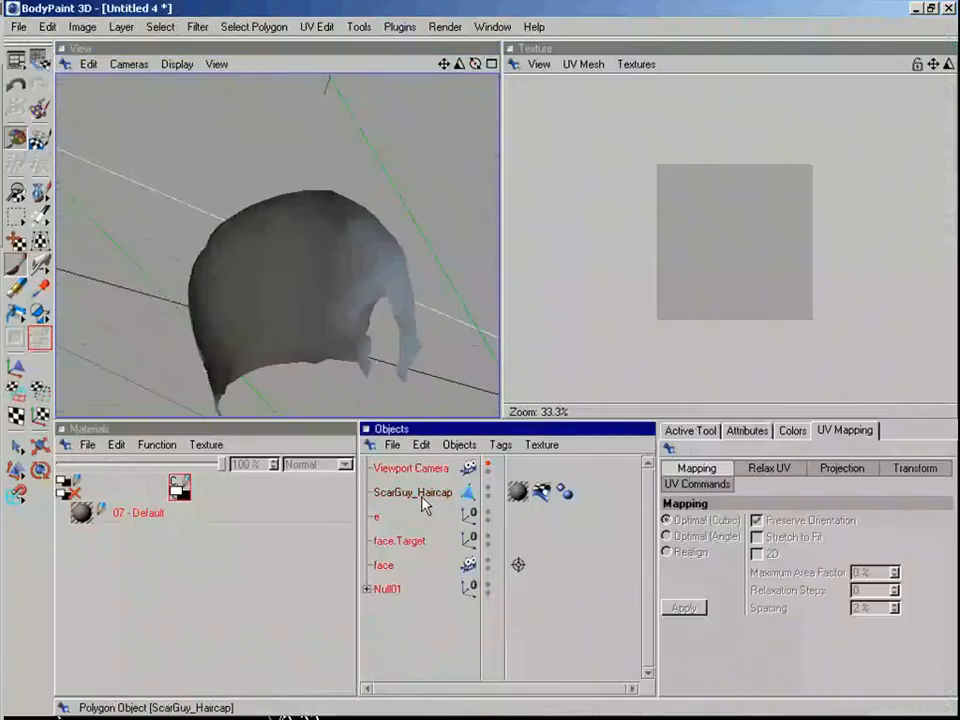
Delete every object except ScarGuy_Haircap, then frame the haircap with the Object Axis tool and return to 3D painting mode
{"action": "key", "text": "Delete"}
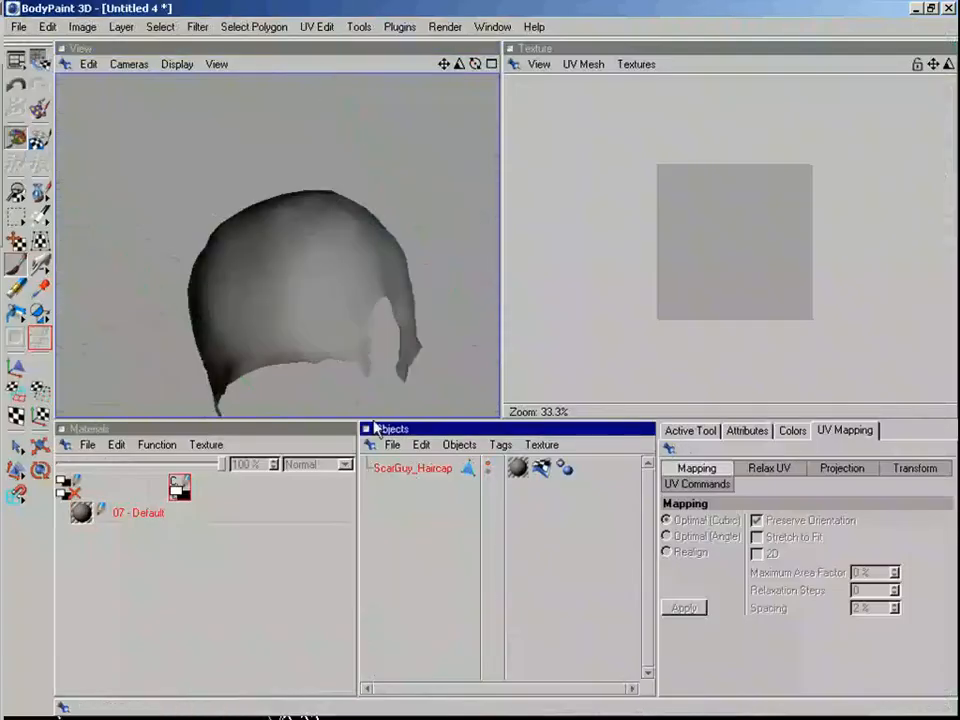
{"action": "left_click", "coordinate": [112, 63]}
{"action": "left_click", "coordinate": [145, 214]}
{"action": "left_click", "coordinate": [355, 27]}
{"action": "mouse_move", "coordinate": [378, 87]}
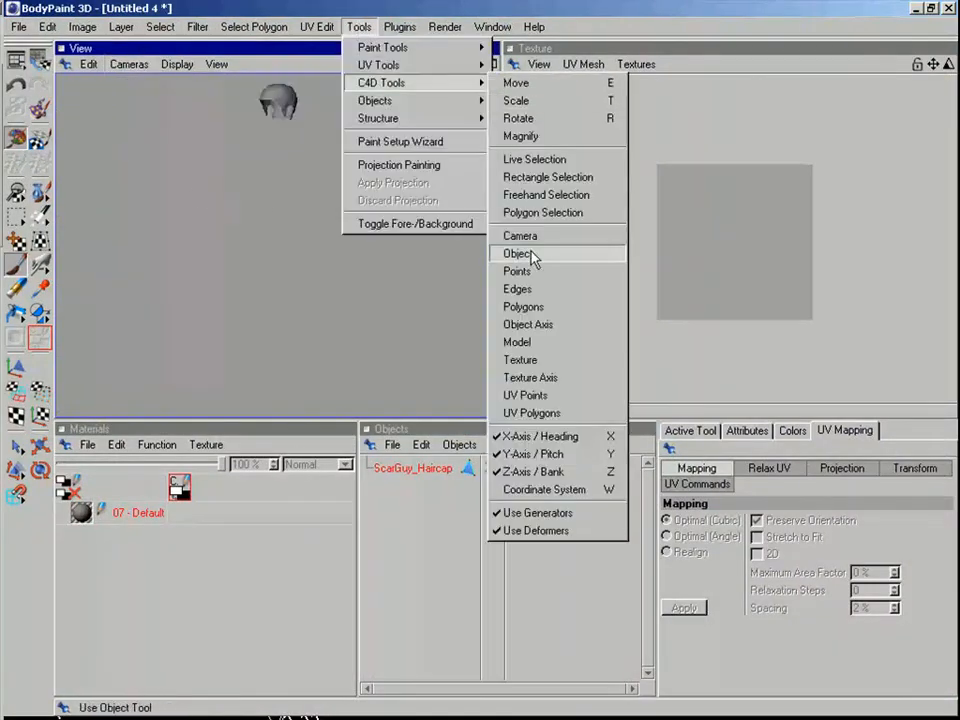
{"action": "left_click", "coordinate": [525, 325]}
{"action": "left_click_drag", "start_coordinate": [278, 313], "coordinate": [307, 40]}
{"action": "key", "text": "o"}
{"action": "left_click_drag", "start_coordinate": [302, 191], "coordinate": [229, 263], "text": "alt"}
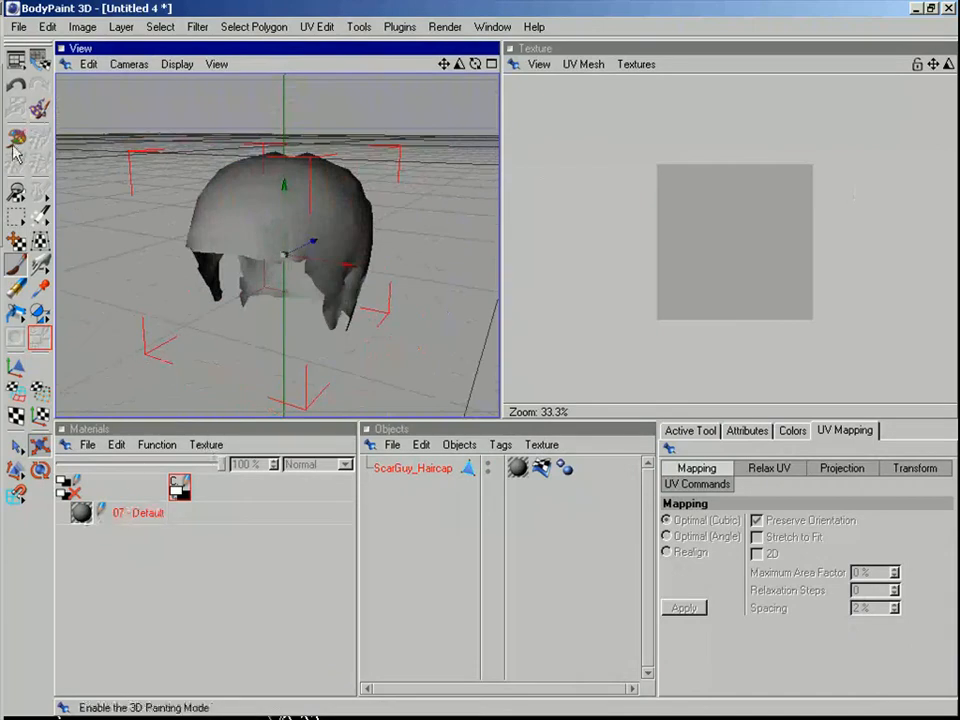
{"action": "left_click", "coordinate": [15, 87]}
Add a new black 1024 x 1024 pixel Color channel texture to the 07 - Default material
{"action": "left_click", "coordinate": [206, 444]}
{"action": "mouse_move", "coordinate": [340, 71]}
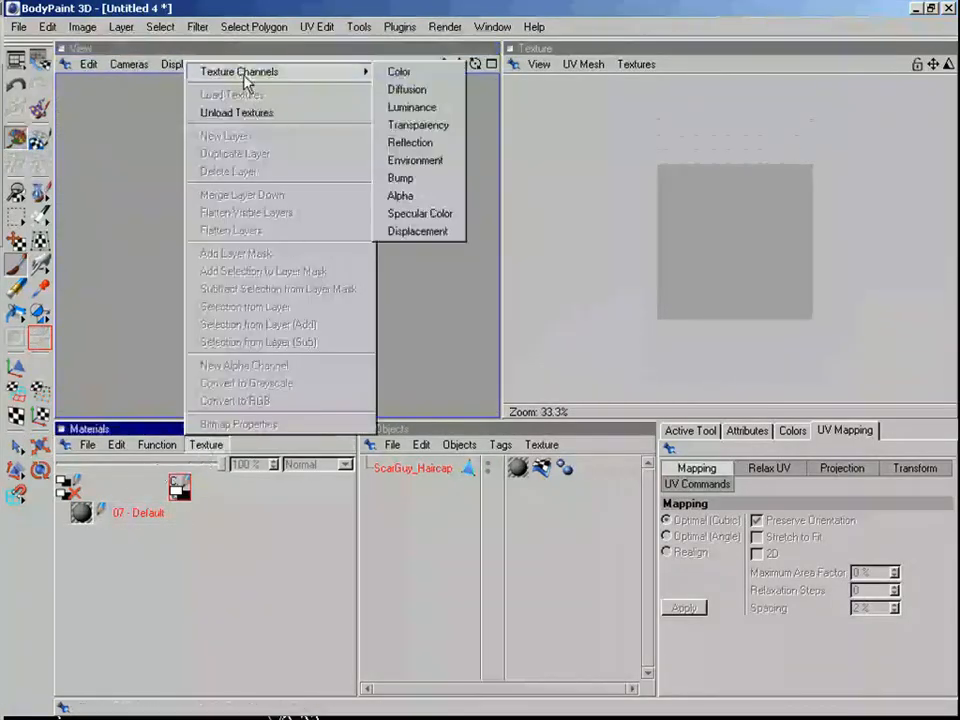
{"action": "left_click", "coordinate": [400, 72]}
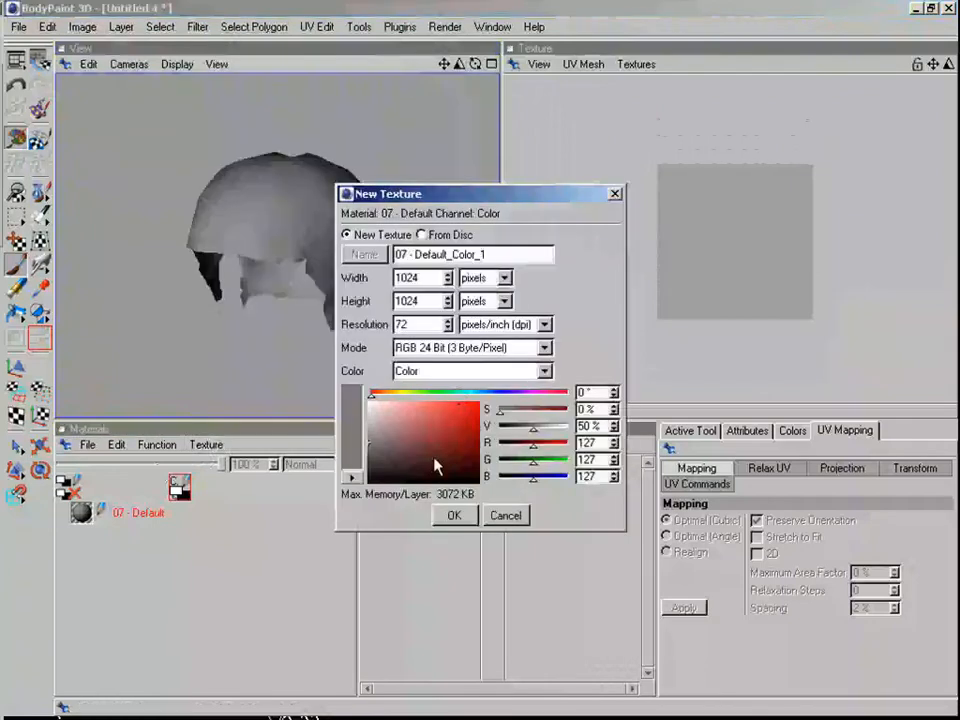
{"action": "left_click", "coordinate": [456, 516]}
Fill the haircap's color texture with dark grey at 25% value (RGB 63, 63, 63)
{"action": "left_click_drag", "start_coordinate": [353, 261], "coordinate": [229, 291], "text": "alt"}
{"action": "scroll", "coordinate": [262, 240], "scroll_direction": "down", "scroll_amount": 2}
{"action": "scroll", "coordinate": [264, 238], "scroll_direction": "up", "scroll_amount": 8}
{"action": "scroll", "coordinate": [264, 238], "scroll_direction": "down", "scroll_amount": 4}
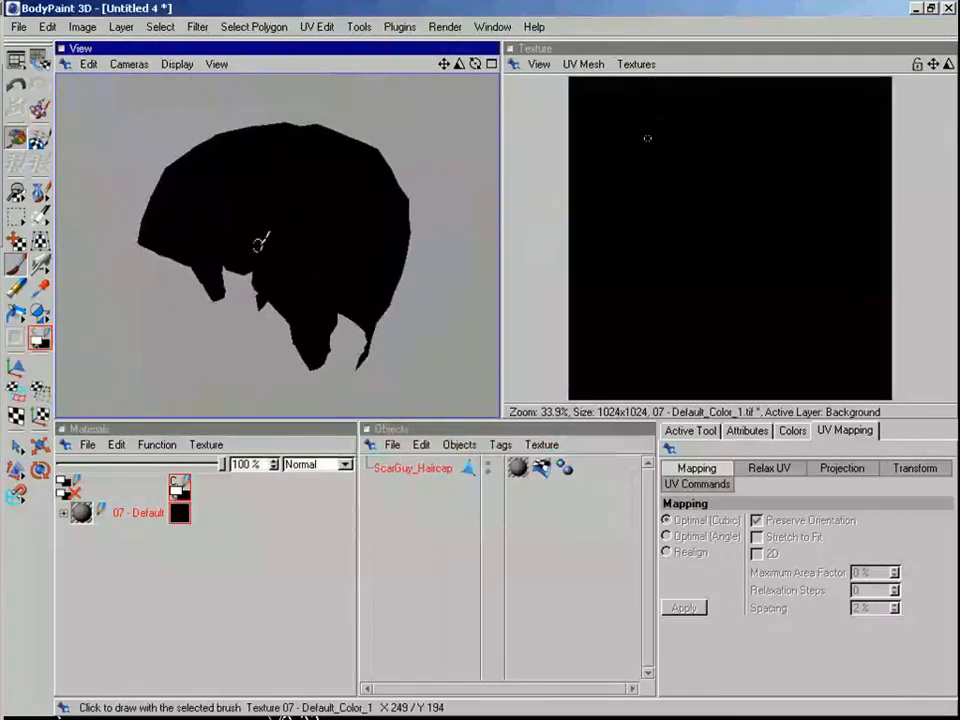
{"action": "left_click", "coordinate": [16, 313]}
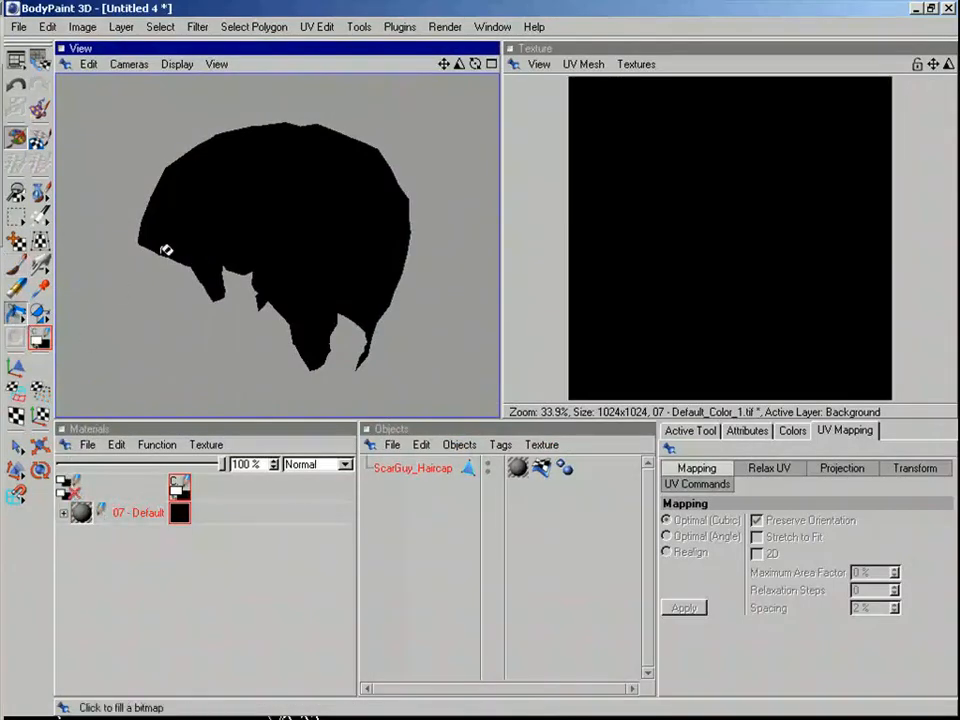
{"action": "left_click", "coordinate": [792, 431]}
{"action": "left_click", "coordinate": [688, 636]}
{"action": "left_click", "coordinate": [662, 358]}
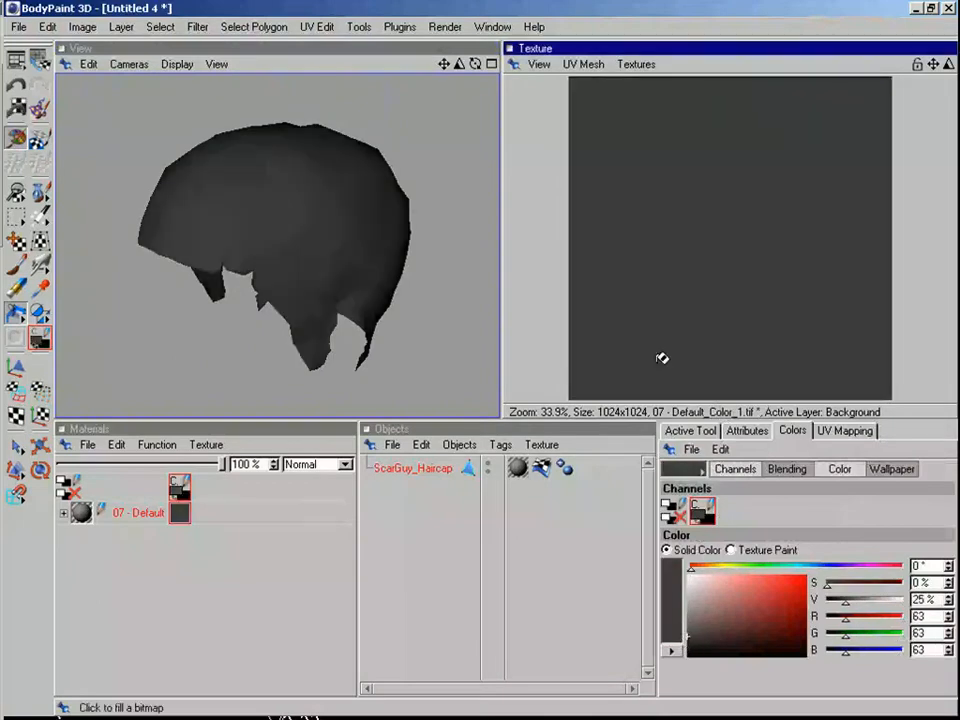
Set the paint color to white (RGB 255) and brush a band along the haircap's front hairline
{"action": "left_click", "coordinate": [689, 577]}
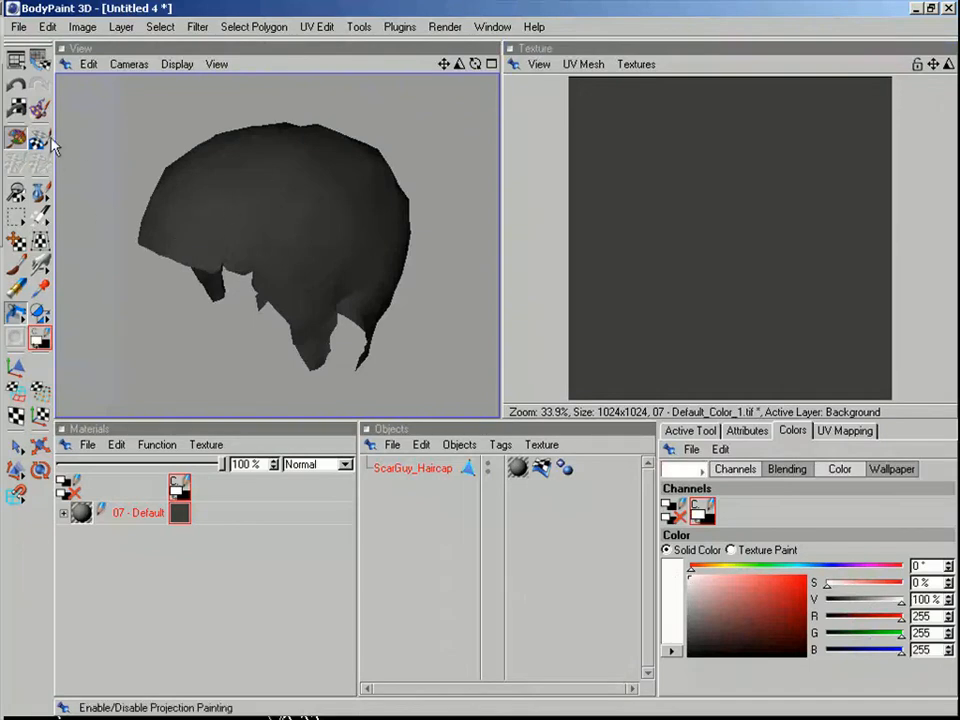
{"action": "left_click", "coordinate": [16, 263]}
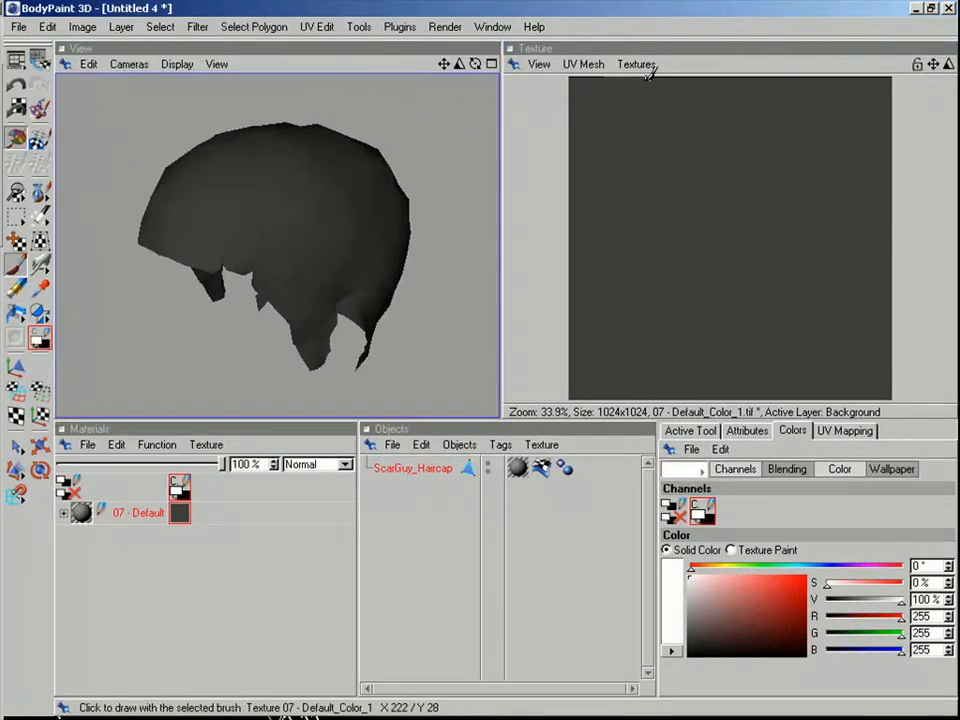
{"action": "mouse_move", "coordinate": [174, 354]}
{"action": "left_mouse_down", "text": "alt"}
{"action": "mouse_move", "coordinate": [424, 332]}
{"action": "mouse_move", "coordinate": [468, 290]}
{"action": "mouse_move", "coordinate": [463, 300]}
{"action": "mouse_move", "coordinate": [542, 302]}
{"action": "left_mouse_up", "text": "alt"}
{"action": "mouse_move", "coordinate": [307, 240]}
{"action": "left_mouse_down", "text": "alt"}
{"action": "mouse_move", "coordinate": [439, 180]}
{"action": "mouse_move", "coordinate": [594, 161]}
{"action": "mouse_move", "coordinate": [448, 174]}
{"action": "mouse_move", "coordinate": [307, 240]}
{"action": "left_mouse_up", "text": "alt"}
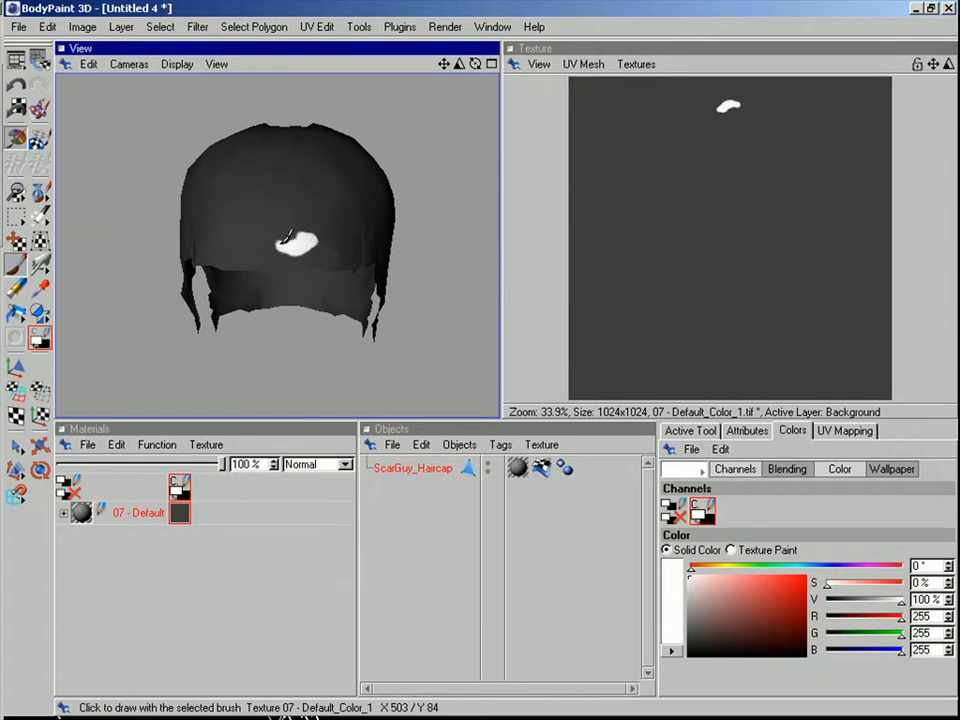
{"action": "left_click_drag", "start_coordinate": [299, 244], "coordinate": [313, 220]}
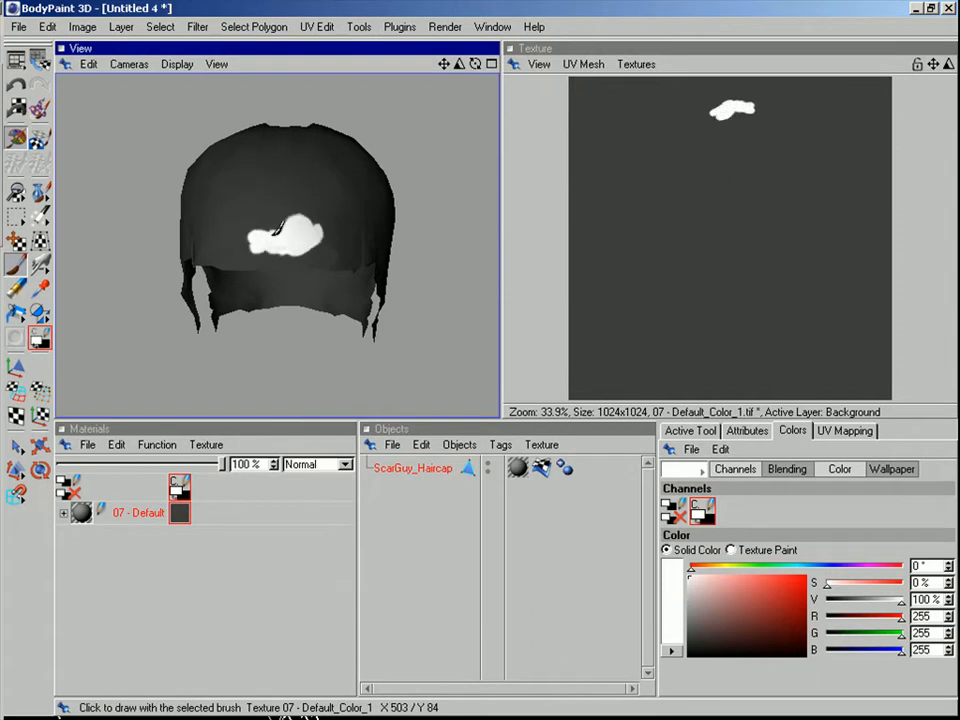
{"action": "mouse_move", "coordinate": [454, 229]}
{"action": "left_mouse_down", "text": "alt"}
{"action": "mouse_move", "coordinate": [268, 223]}
{"action": "mouse_move", "coordinate": [313, 223]}
{"action": "left_mouse_up", "text": "alt"}
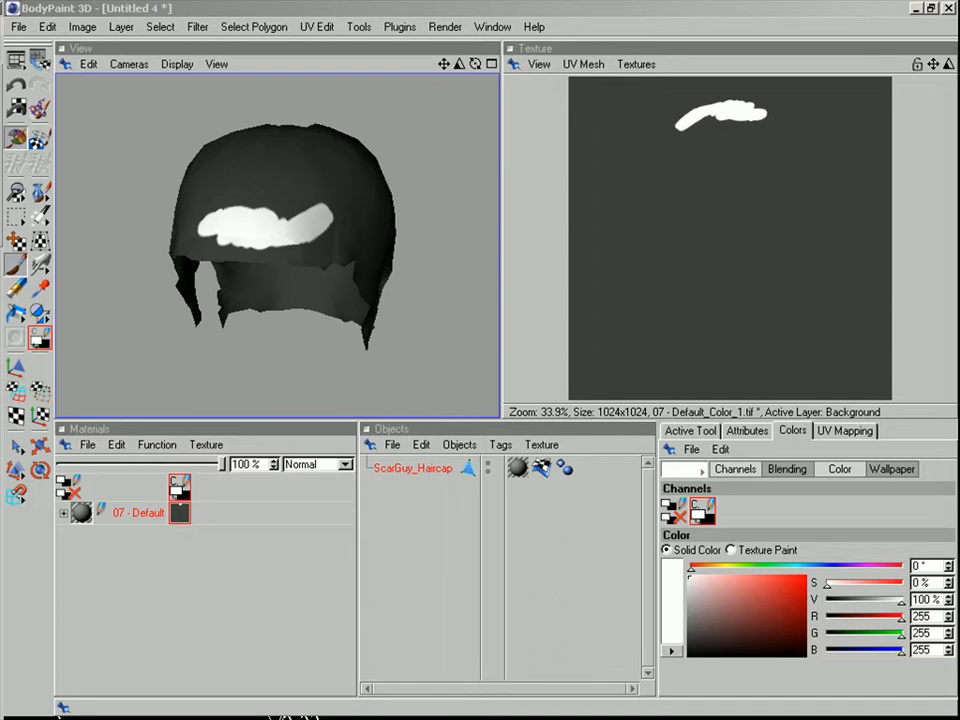
{"action": "mouse_move", "coordinate": [435, 298]}
{"action": "left_mouse_down", "text": "alt"}
{"action": "mouse_move", "coordinate": [296, 216]}
{"action": "mouse_move", "coordinate": [272, 222]}
{"action": "mouse_move", "coordinate": [321, 220]}
{"action": "mouse_move", "coordinate": [296, 206]}
{"action": "left_mouse_up", "text": "alt"}
Enable projection painting and brush white over the temple, down the sideburn and around the ear cutout
{"action": "left_click", "coordinate": [39, 138]}
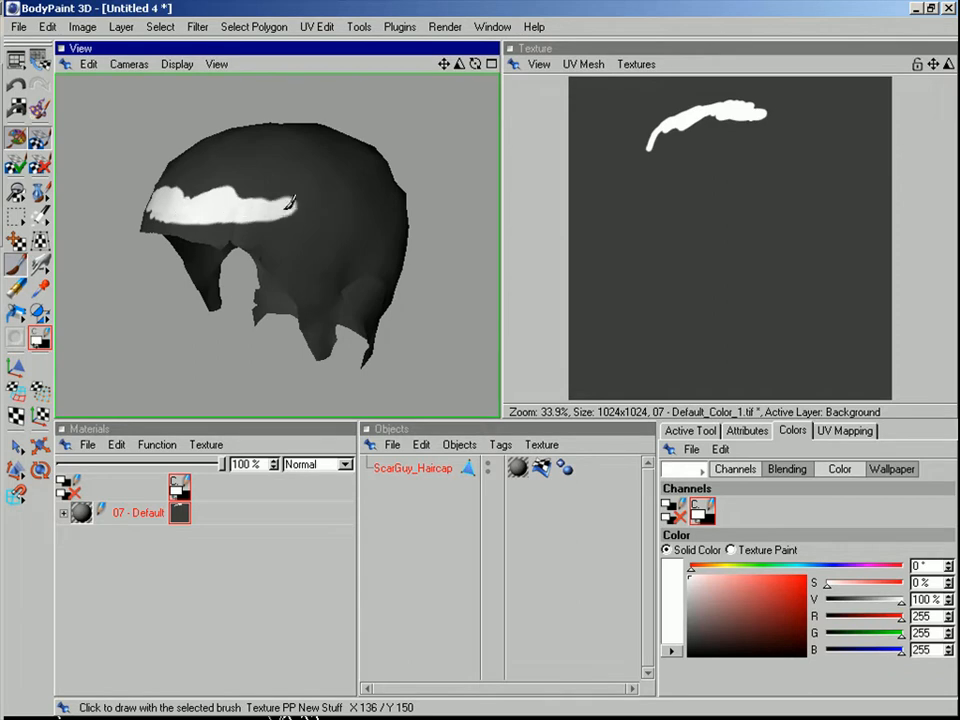
{"action": "left_click_drag", "start_coordinate": [288, 209], "coordinate": [303, 226]}
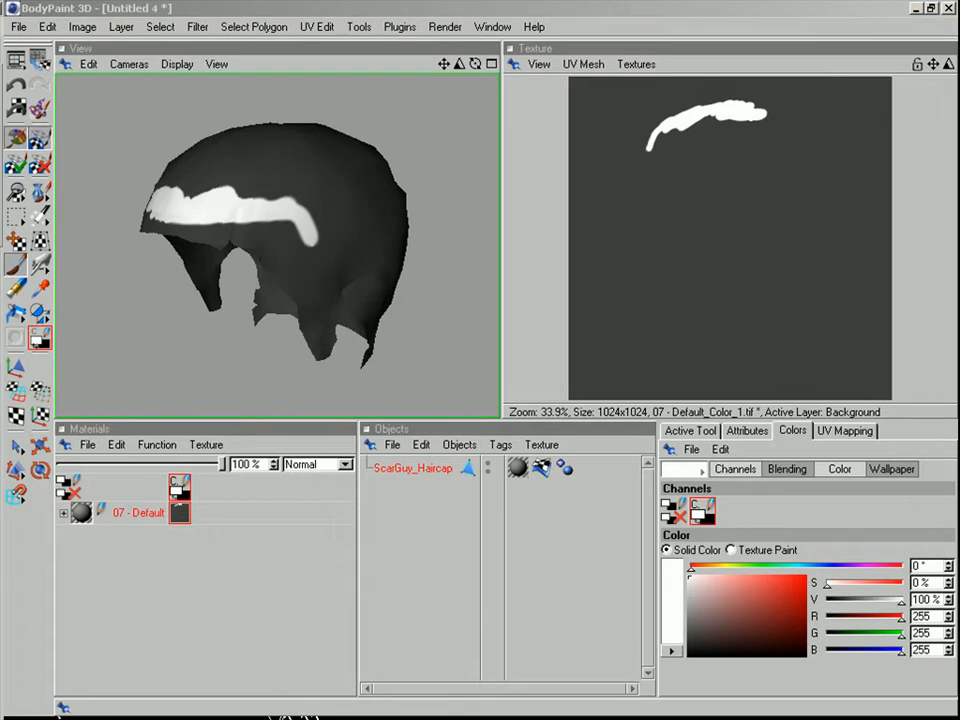
{"action": "mouse_move", "coordinate": [451, 273]}
{"action": "left_mouse_down", "text": "alt"}
{"action": "mouse_move", "coordinate": [384, 236]}
{"action": "mouse_move", "coordinate": [362, 236]}
{"action": "left_mouse_up", "text": "alt"}
{"action": "mouse_move", "coordinate": [287, 340]}
{"action": "left_mouse_down"}
{"action": "mouse_move", "coordinate": [263, 204]}
{"action": "mouse_move", "coordinate": [274, 309]}
{"action": "mouse_move", "coordinate": [297, 268]}
{"action": "mouse_move", "coordinate": [285, 208]}
{"action": "mouse_move", "coordinate": [318, 210]}
{"action": "mouse_move", "coordinate": [356, 250]}
{"action": "left_mouse_up"}
{"action": "left_click_drag", "start_coordinate": [437, 283], "coordinate": [395, 280], "text": "alt"}
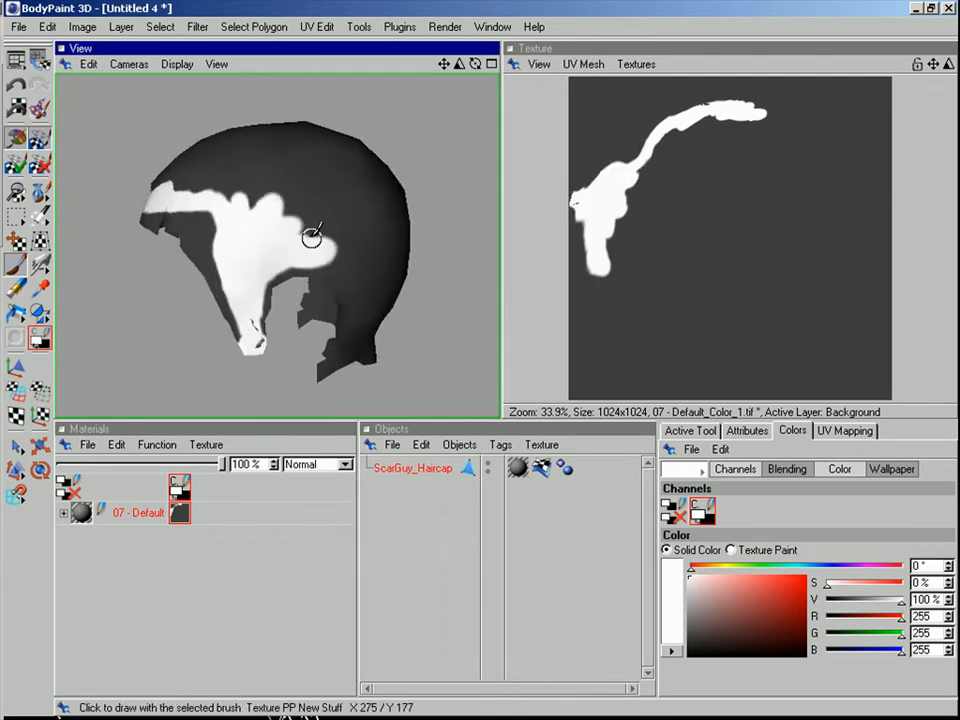
{"action": "mouse_move", "coordinate": [312, 244]}
{"action": "left_mouse_down"}
{"action": "mouse_move", "coordinate": [303, 253]}
{"action": "mouse_move", "coordinate": [351, 279]}
{"action": "left_mouse_up"}
{"action": "mouse_move", "coordinate": [435, 323]}
{"action": "left_mouse_down", "text": "alt"}
{"action": "mouse_move", "coordinate": [377, 334]}
{"action": "mouse_move", "coordinate": [346, 282]}
{"action": "mouse_move", "coordinate": [321, 280]}
{"action": "mouse_move", "coordinate": [338, 332]}
{"action": "left_mouse_up", "text": "alt"}
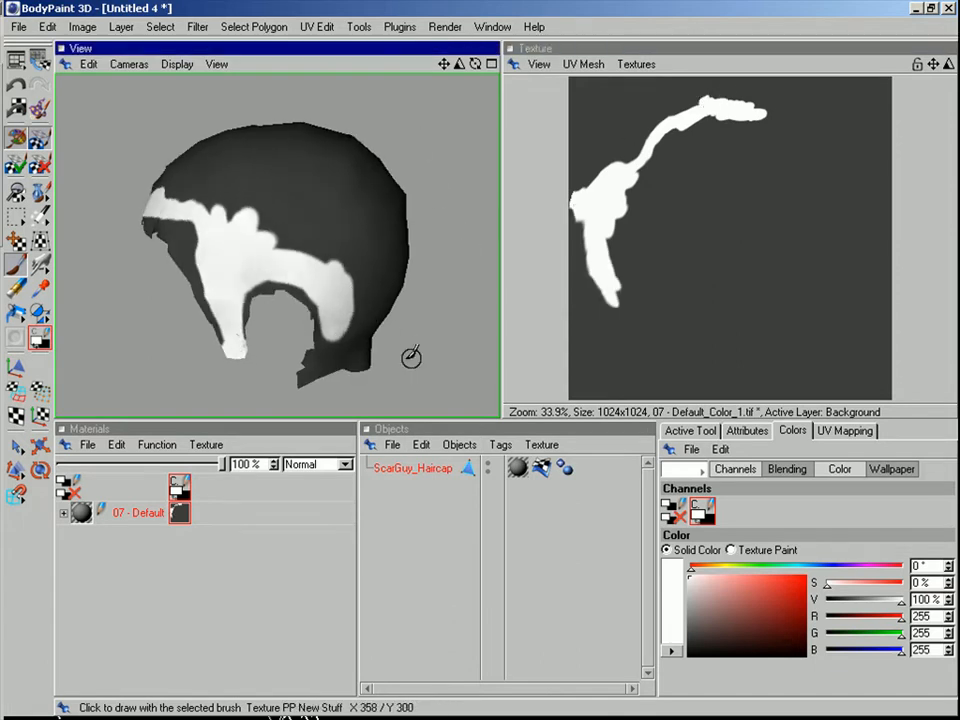
Extend the white paint over the back of the head and widen the band above the ear
{"action": "left_click_drag", "start_coordinate": [461, 274], "coordinate": [124, 191], "text": "alt"}
{"action": "mouse_move", "coordinate": [262, 278]}
{"action": "left_mouse_down"}
{"action": "mouse_move", "coordinate": [326, 330]}
{"action": "mouse_move", "coordinate": [234, 208]}
{"action": "left_mouse_up"}
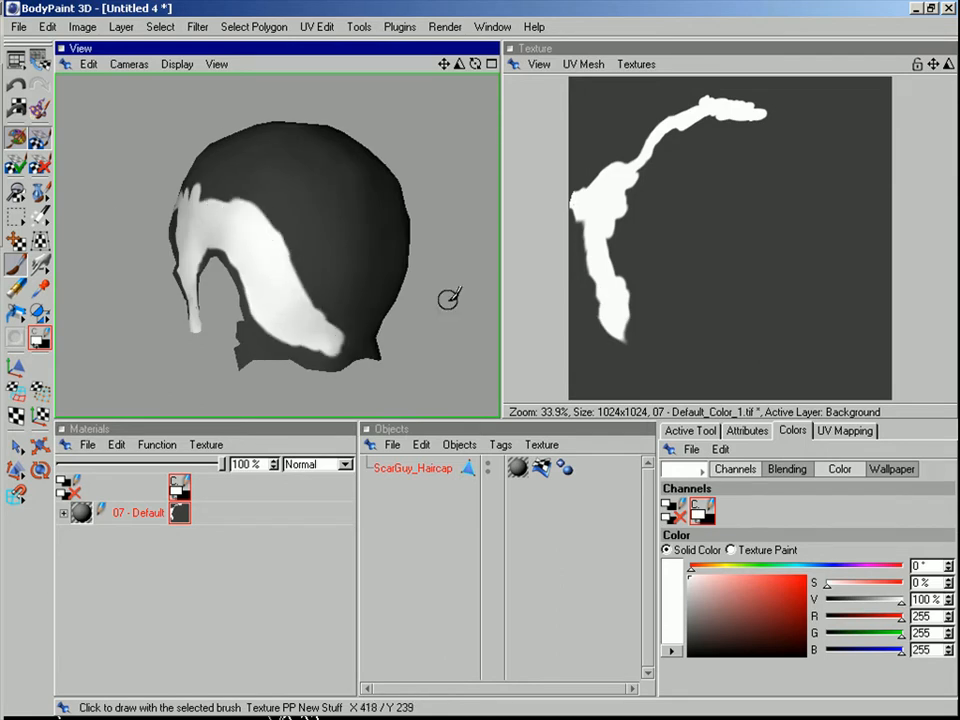
{"action": "mouse_move", "coordinate": [321, 344]}
{"action": "left_mouse_down"}
{"action": "mouse_move", "coordinate": [320, 250]}
{"action": "mouse_move", "coordinate": [268, 245]}
{"action": "mouse_move", "coordinate": [321, 197]}
{"action": "mouse_move", "coordinate": [300, 256]}
{"action": "mouse_move", "coordinate": [317, 183]}
{"action": "mouse_move", "coordinate": [334, 302]}
{"action": "left_mouse_up"}
{"action": "left_click_drag", "start_coordinate": [132, 160], "coordinate": [644, 205], "text": "alt"}
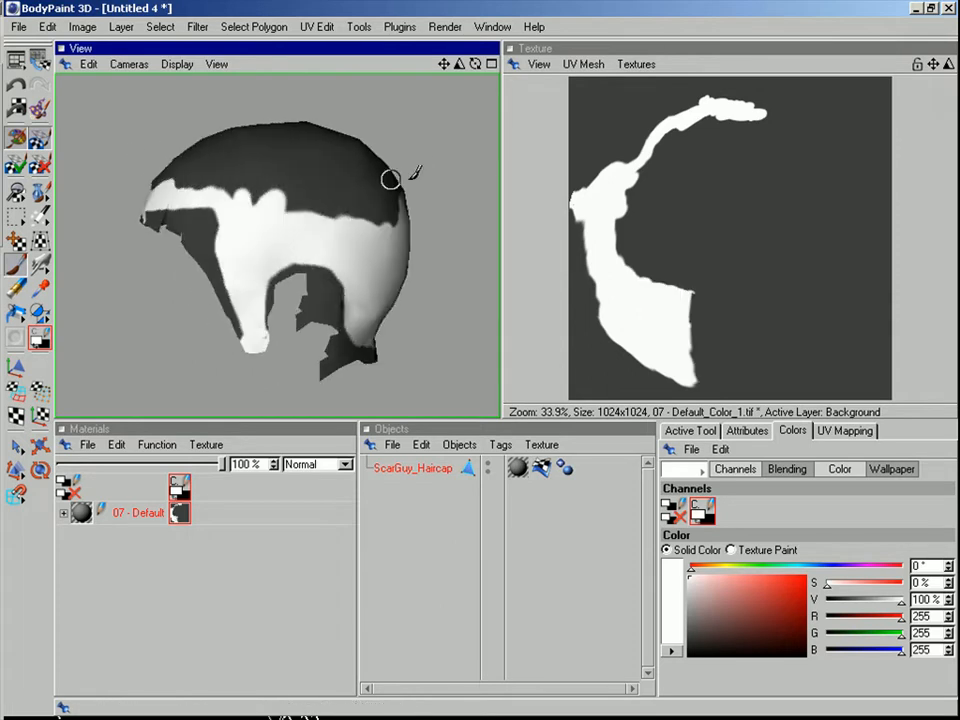
{"action": "mouse_move", "coordinate": [363, 201]}
{"action": "left_mouse_down"}
{"action": "mouse_move", "coordinate": [358, 218]}
{"action": "mouse_move", "coordinate": [383, 185]}
{"action": "left_mouse_up"}
{"action": "left_click_drag", "start_coordinate": [436, 115], "coordinate": [649, 180], "text": "alt"}
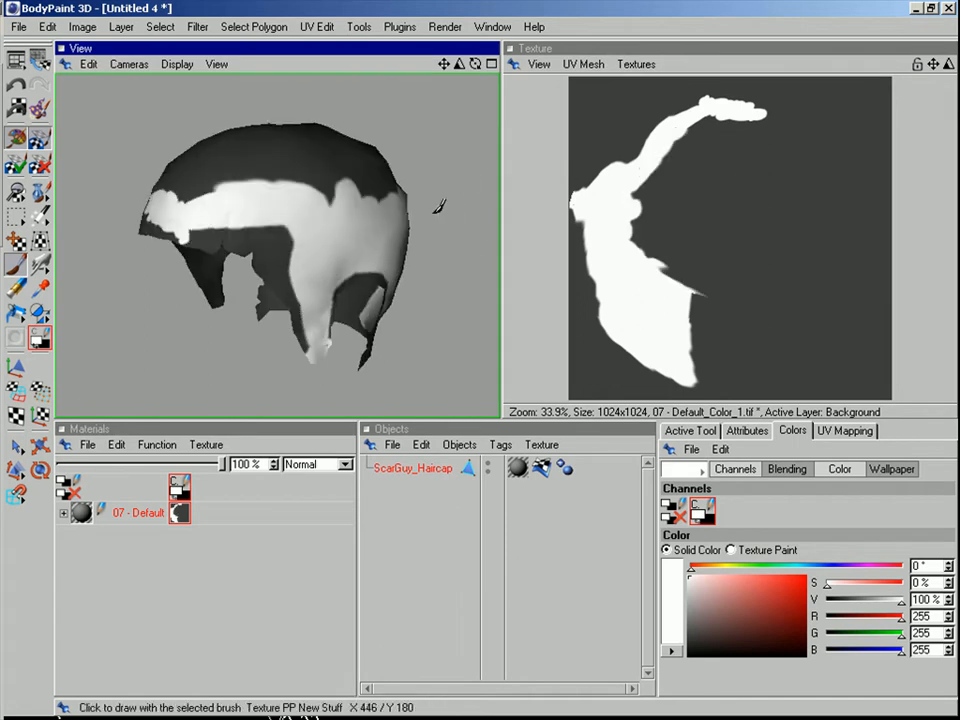
{"action": "left_click_drag", "start_coordinate": [456, 212], "coordinate": [356, 144], "text": "alt"}
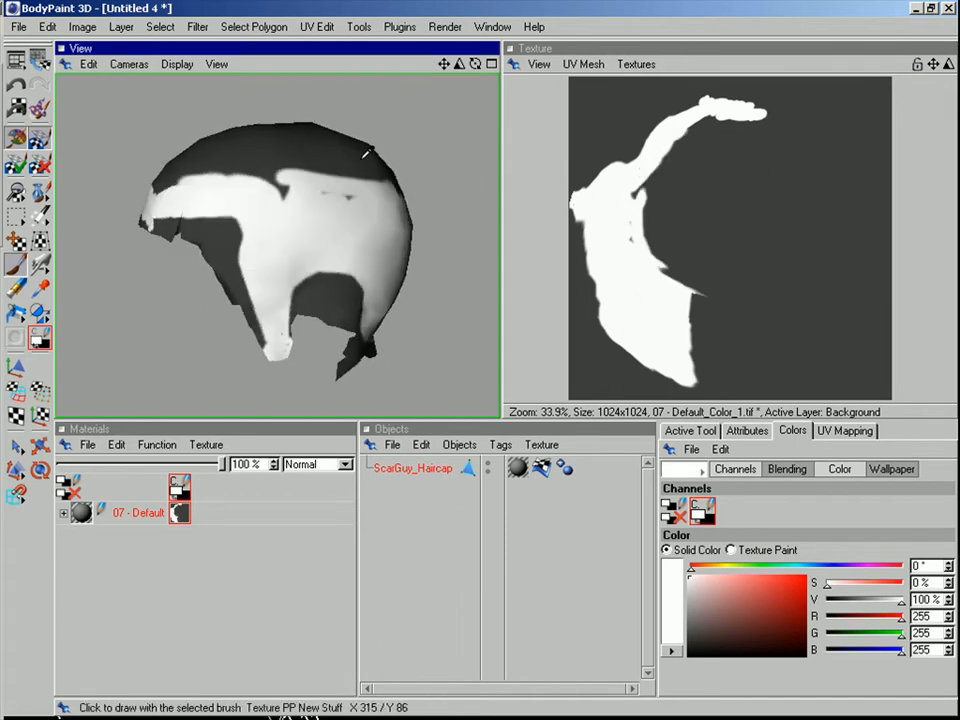
Turn on Project On Invisible Parts for projection painting in the BodyPaint preferences
{"action": "left_click_drag", "start_coordinate": [0, 78], "coordinate": [170, 267]}
{"action": "left_click", "coordinate": [137, 387]}
{"action": "left_click", "coordinate": [150, 355]}
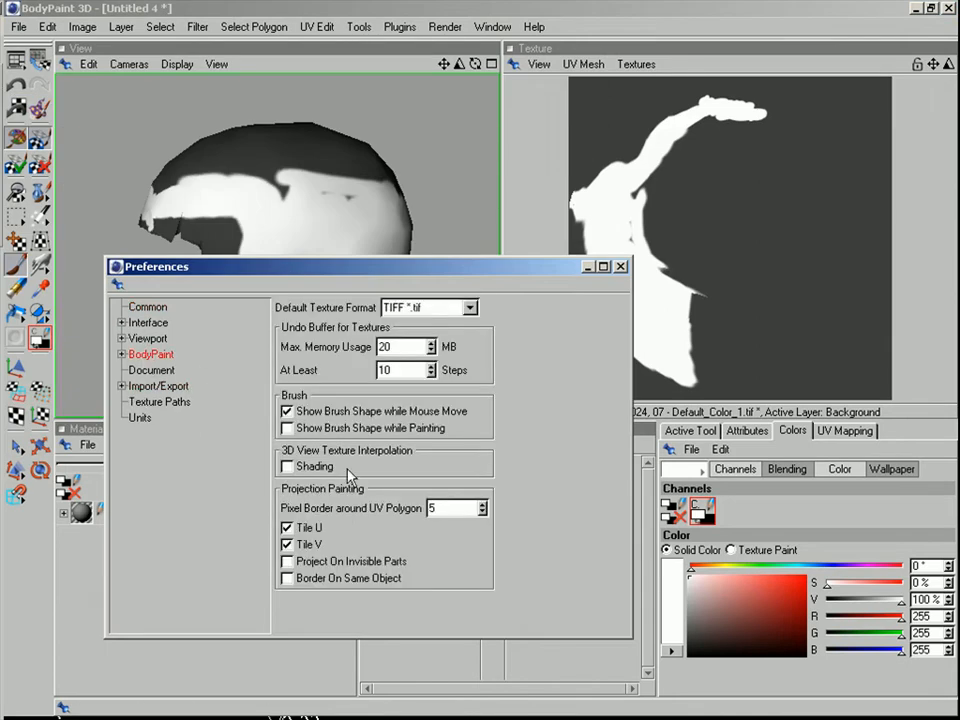
{"action": "left_click", "coordinate": [289, 562]}
{"action": "left_click", "coordinate": [620, 266]}
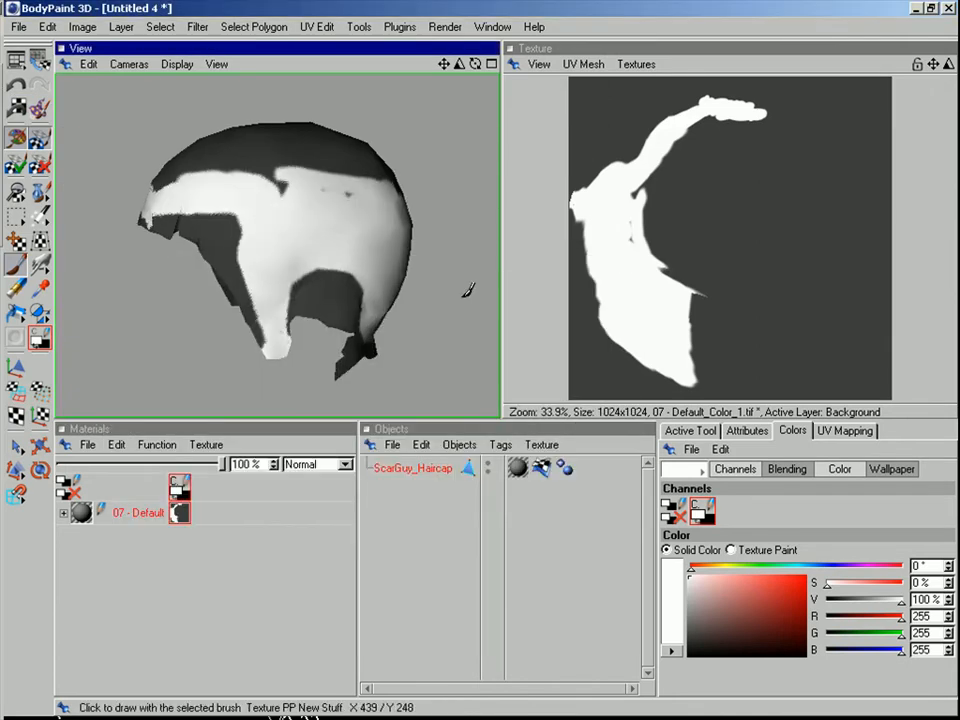
Paint the rest of the haircap white from the front and side, leaving a dark border along its lower edge
{"action": "left_click_drag", "start_coordinate": [370, 283], "coordinate": [340, 187], "text": "alt"}
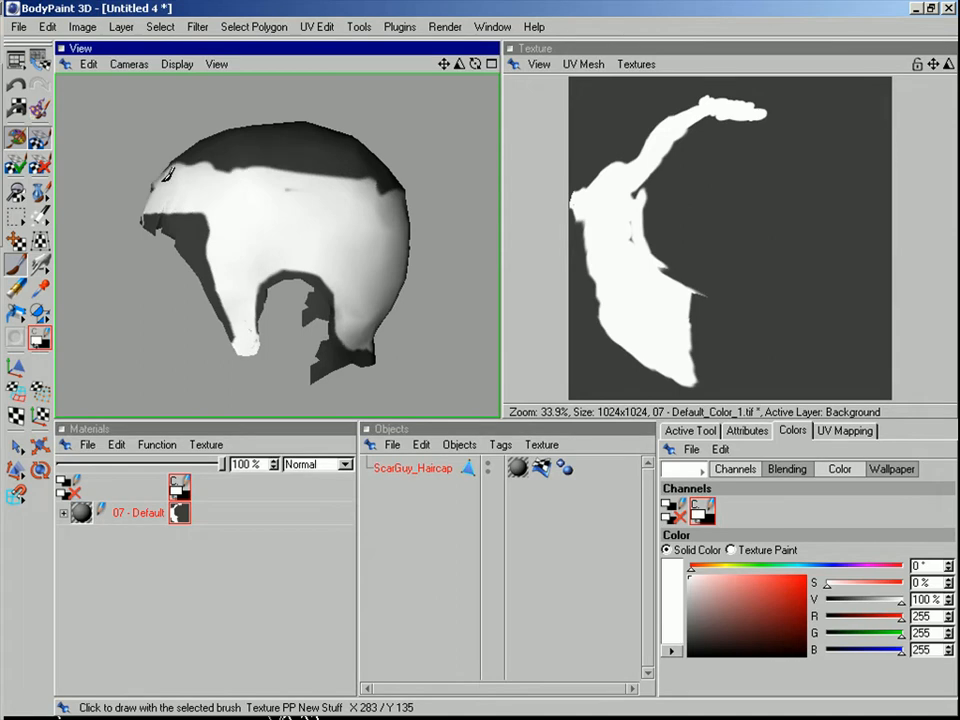
{"action": "left_click", "coordinate": [129, 64]}
{"action": "left_click", "coordinate": [160, 177]}
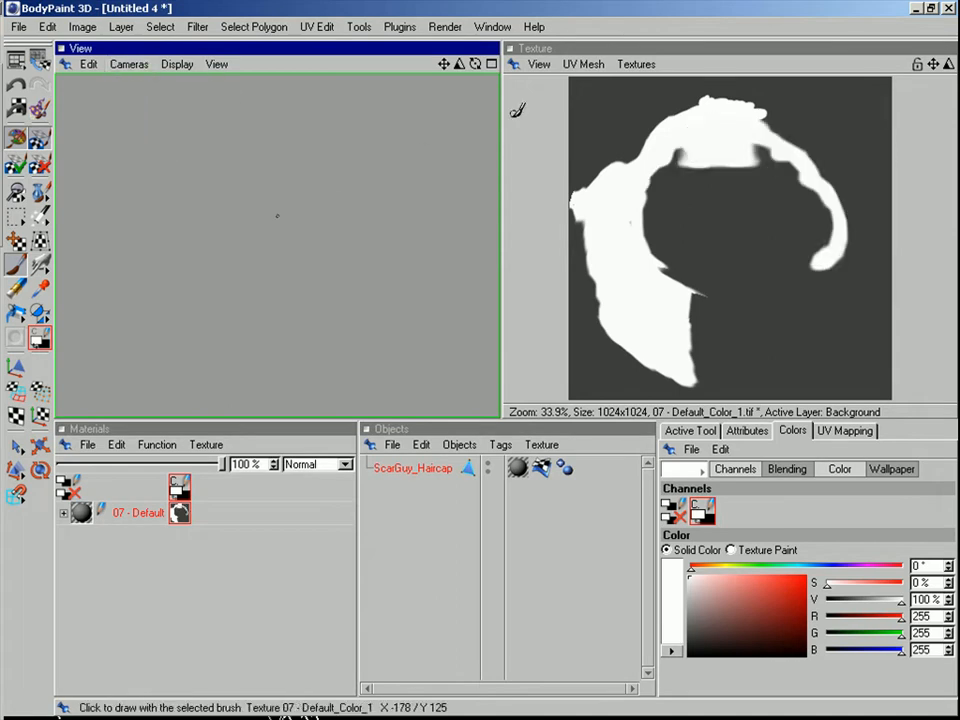
{"action": "mouse_move", "coordinate": [378, 173]}
{"action": "left_mouse_down"}
{"action": "mouse_move", "coordinate": [326, 274]}
{"action": "mouse_move", "coordinate": [332, 285]}
{"action": "mouse_move", "coordinate": [368, 218]}
{"action": "left_mouse_up"}
{"action": "mouse_move", "coordinate": [440, 157]}
{"action": "left_mouse_down"}
{"action": "mouse_move", "coordinate": [366, 130]}
{"action": "mouse_move", "coordinate": [312, 248]}
{"action": "mouse_move", "coordinate": [332, 229]}
{"action": "mouse_move", "coordinate": [337, 187]}
{"action": "mouse_move", "coordinate": [272, 212]}
{"action": "mouse_move", "coordinate": [340, 214]}
{"action": "mouse_move", "coordinate": [352, 192]}
{"action": "left_mouse_up"}
{"action": "mouse_move", "coordinate": [410, 125]}
{"action": "left_mouse_down"}
{"action": "mouse_move", "coordinate": [240, 85]}
{"action": "mouse_move", "coordinate": [127, 86]}
{"action": "mouse_move", "coordinate": [81, 148]}
{"action": "mouse_move", "coordinate": [178, 165]}
{"action": "mouse_move", "coordinate": [205, 105]}
{"action": "mouse_move", "coordinate": [218, 178]}
{"action": "mouse_move", "coordinate": [163, 190]}
{"action": "mouse_move", "coordinate": [115, 250]}
{"action": "mouse_move", "coordinate": [138, 265]}
{"action": "mouse_move", "coordinate": [195, 172]}
{"action": "mouse_move", "coordinate": [285, 227]}
{"action": "mouse_move", "coordinate": [308, 278]}
{"action": "left_mouse_up"}
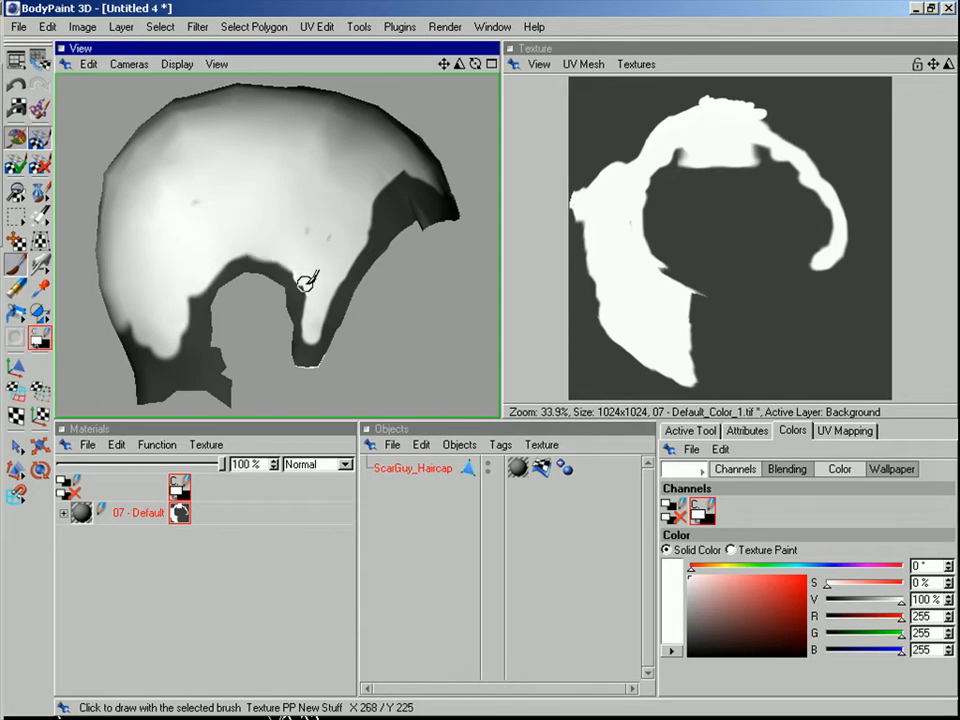
{"action": "mouse_move", "coordinate": [205, 258]}
{"action": "left_mouse_down"}
{"action": "mouse_move", "coordinate": [194, 318]}
{"action": "mouse_move", "coordinate": [128, 315]}
{"action": "left_mouse_up"}
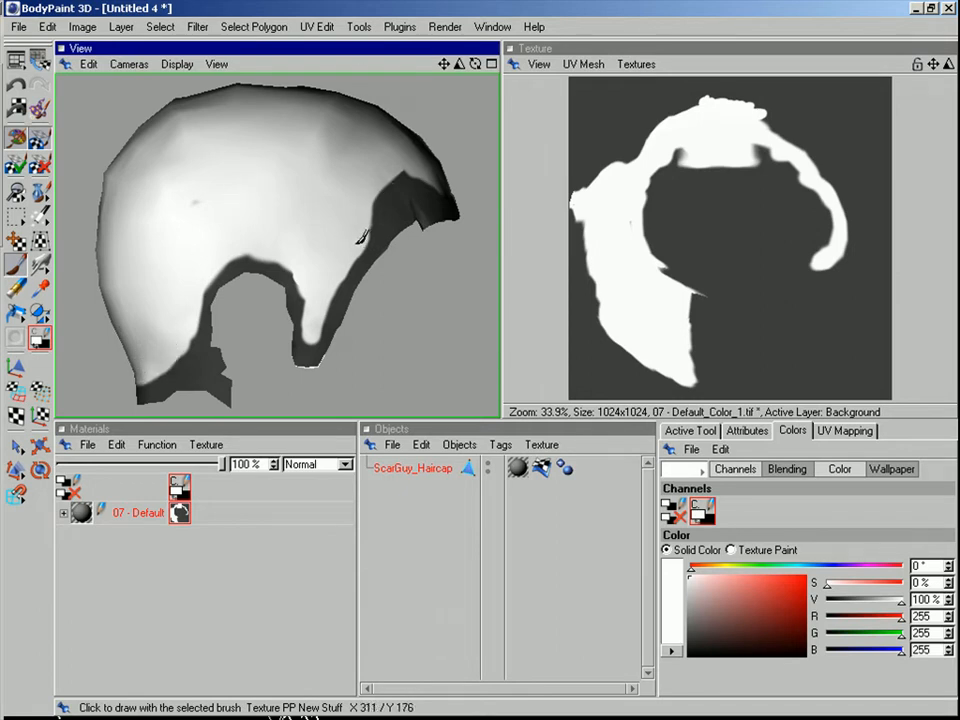
Set the paint color to black and brush the border along the hairline, sideburn, ear cutout and nape
{"action": "left_click_drag", "start_coordinate": [724, 621], "coordinate": [686, 671]}
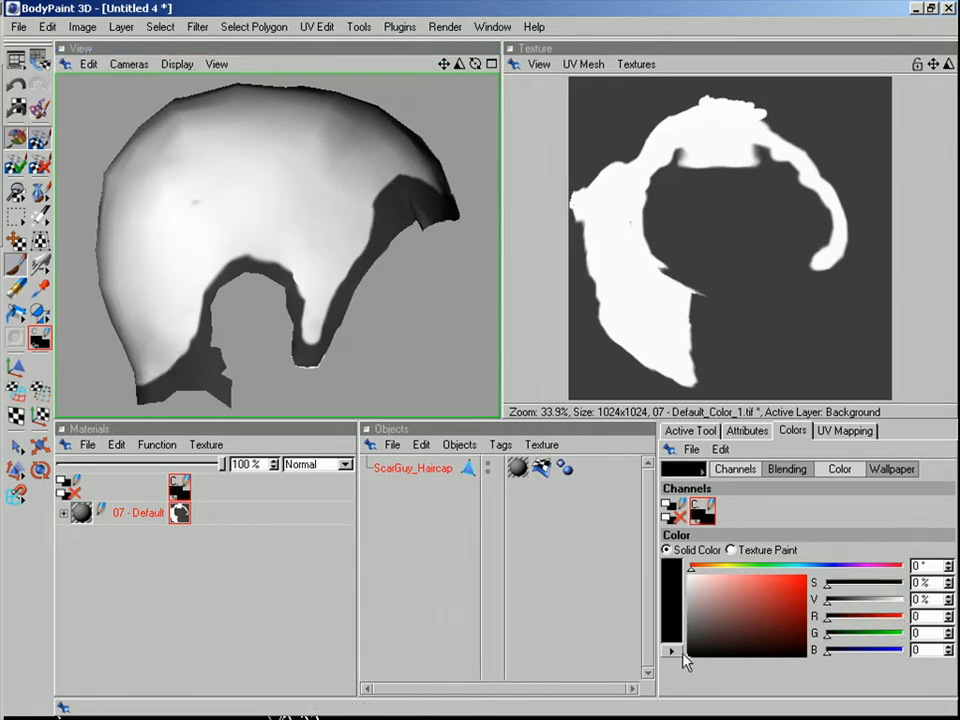
{"action": "left_click_drag", "start_coordinate": [285, 306], "coordinate": [292, 292]}
{"action": "mouse_move", "coordinate": [313, 350]}
{"action": "left_mouse_down"}
{"action": "mouse_move", "coordinate": [405, 186]}
{"action": "mouse_move", "coordinate": [432, 196]}
{"action": "mouse_move", "coordinate": [424, 207]}
{"action": "left_mouse_up"}
{"action": "mouse_move", "coordinate": [212, 352]}
{"action": "left_mouse_down"}
{"action": "mouse_move", "coordinate": [223, 317]}
{"action": "mouse_move", "coordinate": [214, 270]}
{"action": "mouse_move", "coordinate": [253, 262]}
{"action": "left_mouse_up"}
{"action": "mouse_move", "coordinate": [215, 345]}
{"action": "left_mouse_down"}
{"action": "mouse_move", "coordinate": [226, 370]}
{"action": "mouse_move", "coordinate": [150, 390]}
{"action": "left_mouse_up"}
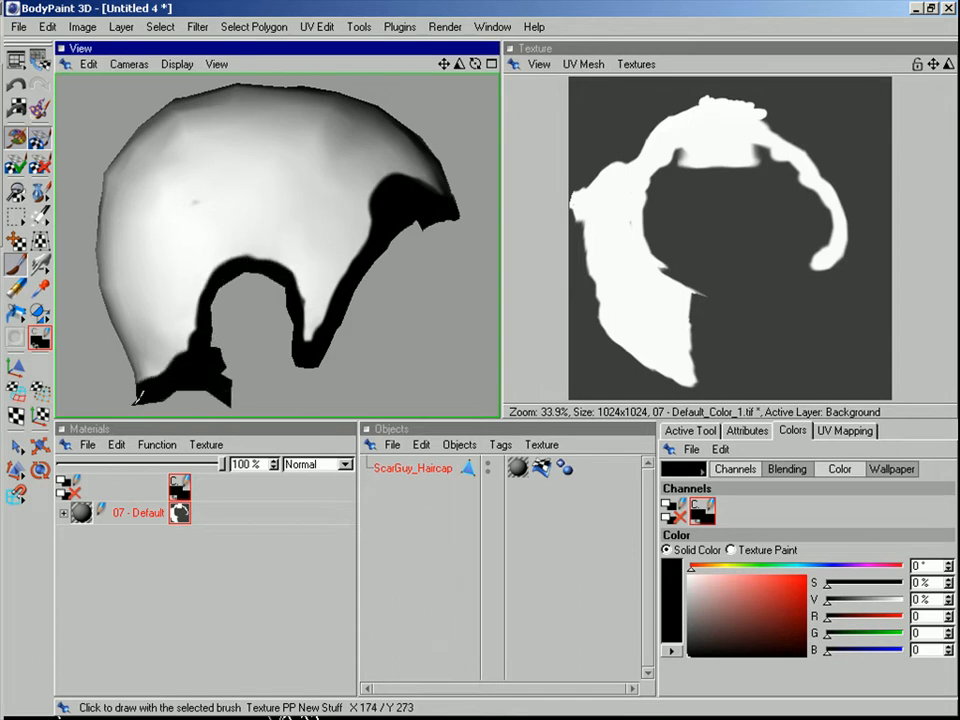
Brush white along the inner edge of the haircap's black border, touch up the front hairline in black, and send the scene back to 3ds Max
{"action": "left_click", "coordinate": [240, 223], "text": "ctrl"}
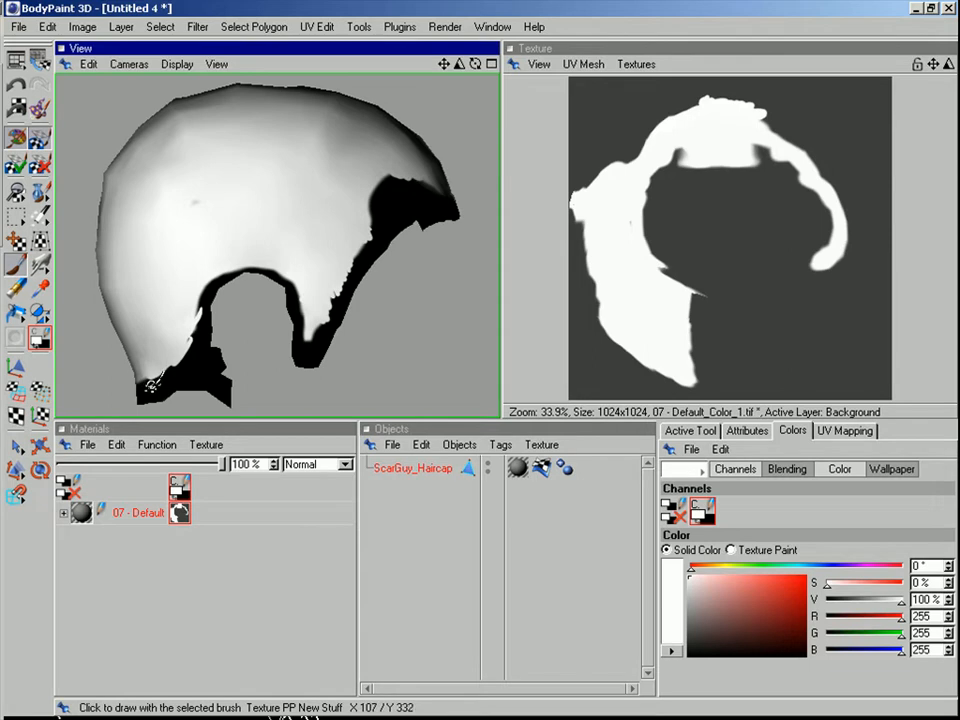
{"action": "left_click_drag", "start_coordinate": [446, 287], "coordinate": [420, 279], "text": "alt"}
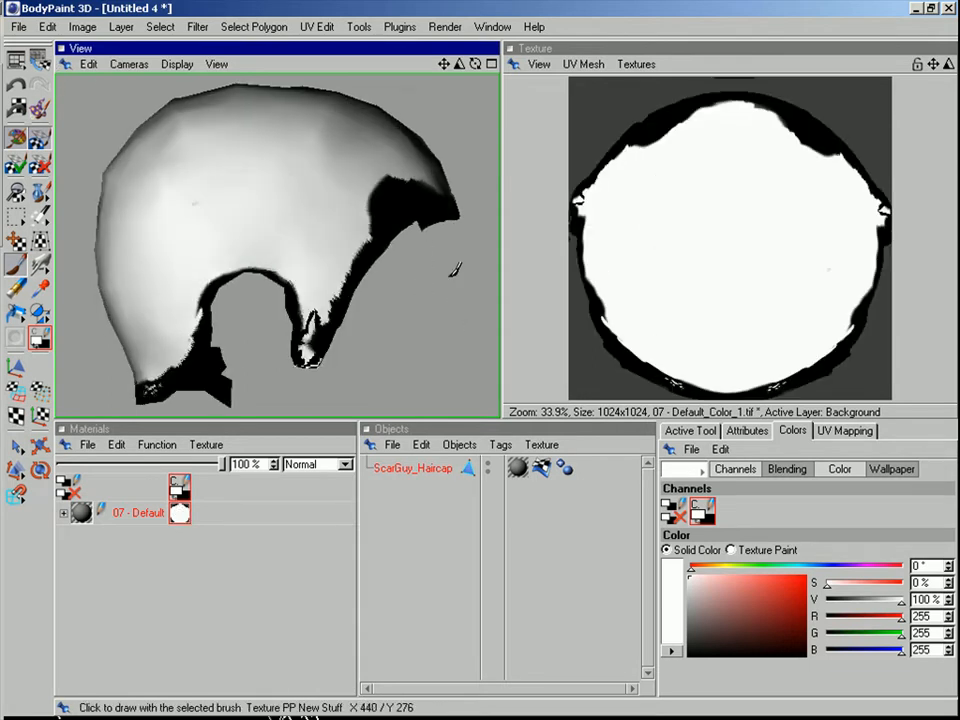
{"action": "left_click", "coordinate": [129, 64]}
{"action": "left_click", "coordinate": [131, 143]}
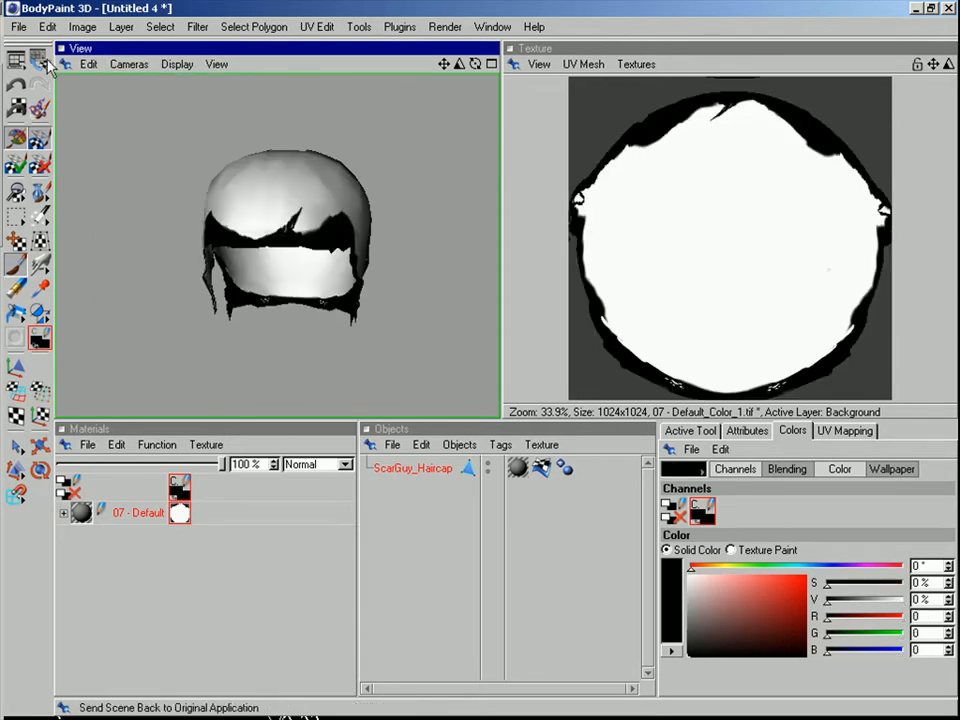
{"action": "left_click", "coordinate": [44, 63]}
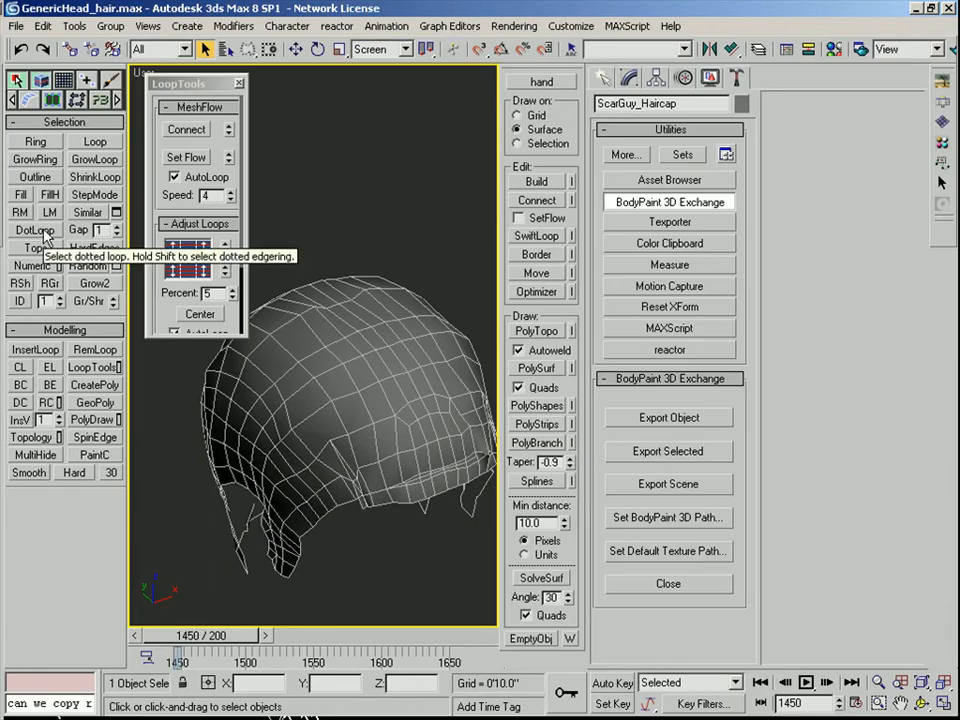
Open the diffuse bitmap of the 07 - Default material and view the painted hair image
{"action": "left_click", "coordinate": [835, 48]}
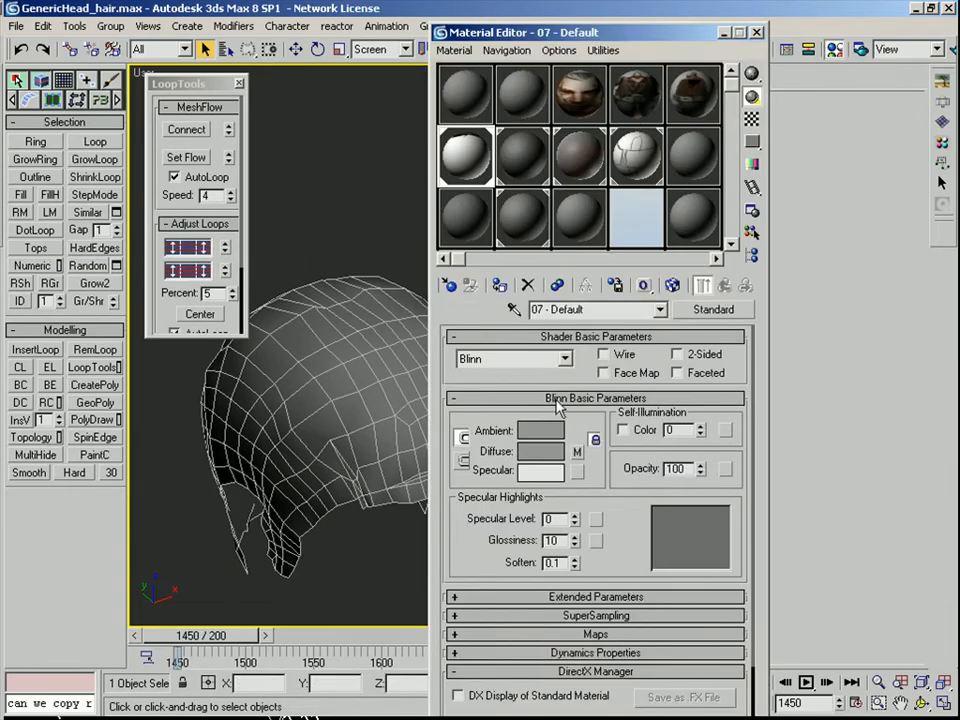
{"action": "left_click", "coordinate": [577, 452]}
{"action": "left_click_drag", "start_coordinate": [607, 33], "coordinate": [687, 48]}
{"action": "left_click", "coordinate": [776, 629]}
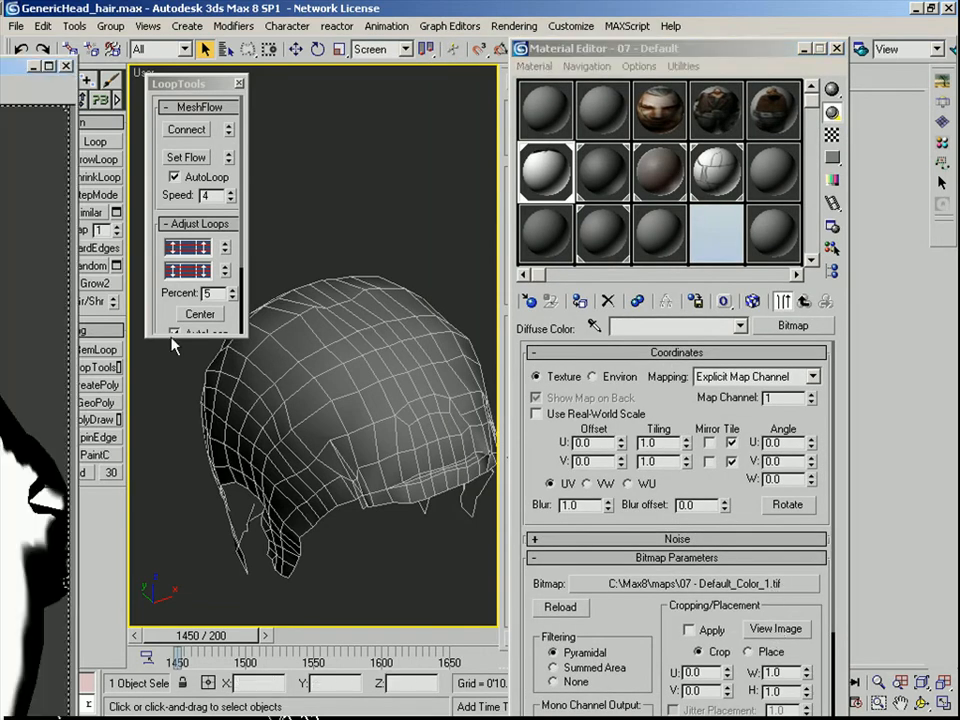
{"action": "left_click_drag", "start_coordinate": [2, 66], "coordinate": [665, 71]}
{"action": "scroll", "coordinate": [785, 364], "scroll_direction": "down", "scroll_amount": 2}
{"action": "left_click", "coordinate": [827, 87]}
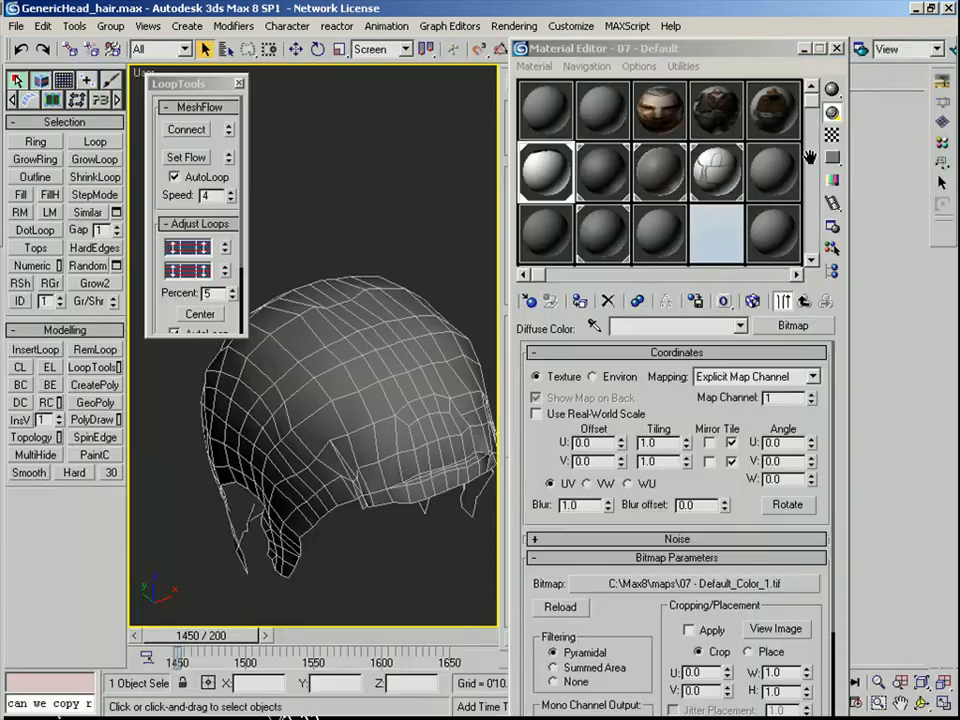
Assign the 07 - Default_Color_1.tif diffuse bitmap as the surface distribution map for the hairfx effect's density
{"action": "left_click", "coordinate": [513, 26]}
{"action": "left_click", "coordinate": [521, 60]}
{"action": "left_click", "coordinate": [275, 529]}
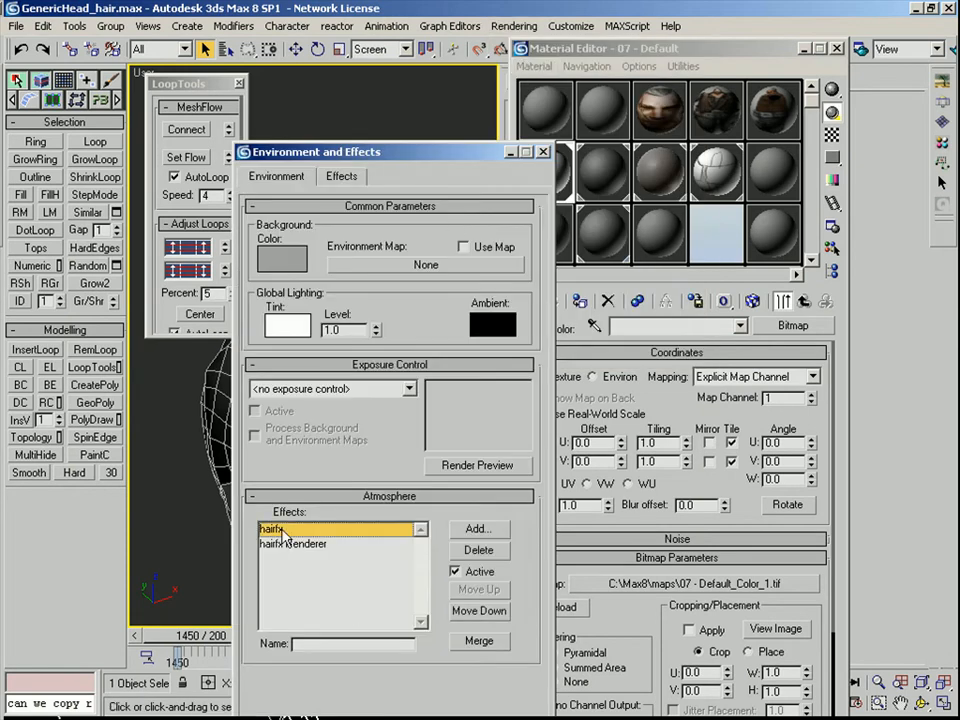
{"action": "scroll", "coordinate": [385, 600], "scroll_direction": "down", "scroll_amount": 5}
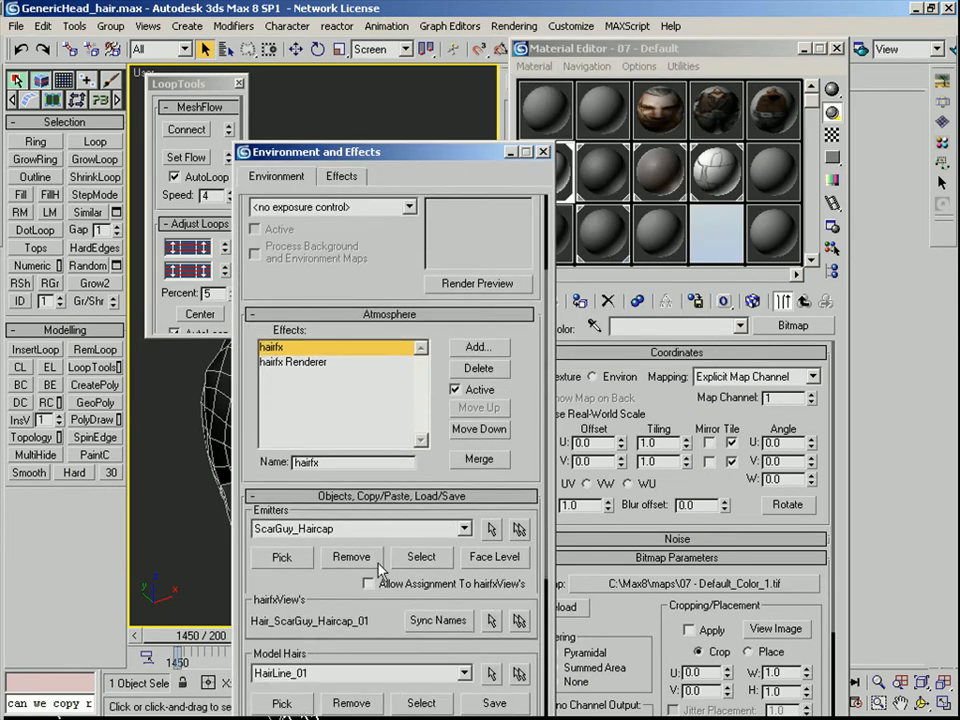
{"action": "scroll", "coordinate": [390, 578], "scroll_direction": "down", "scroll_amount": 4}
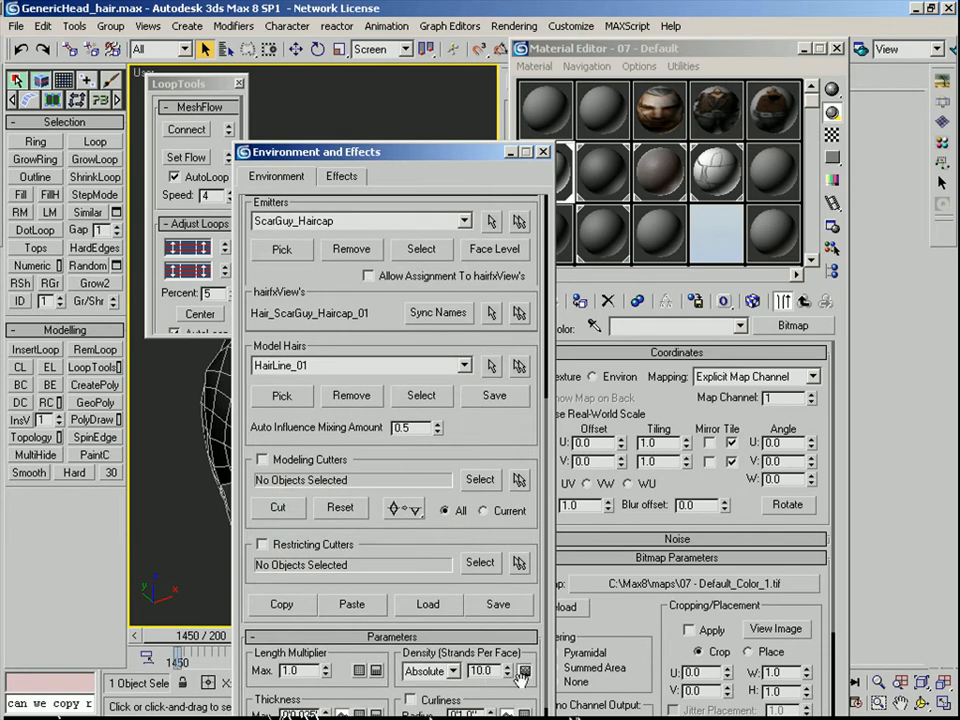
{"action": "left_click", "coordinate": [523, 672]}
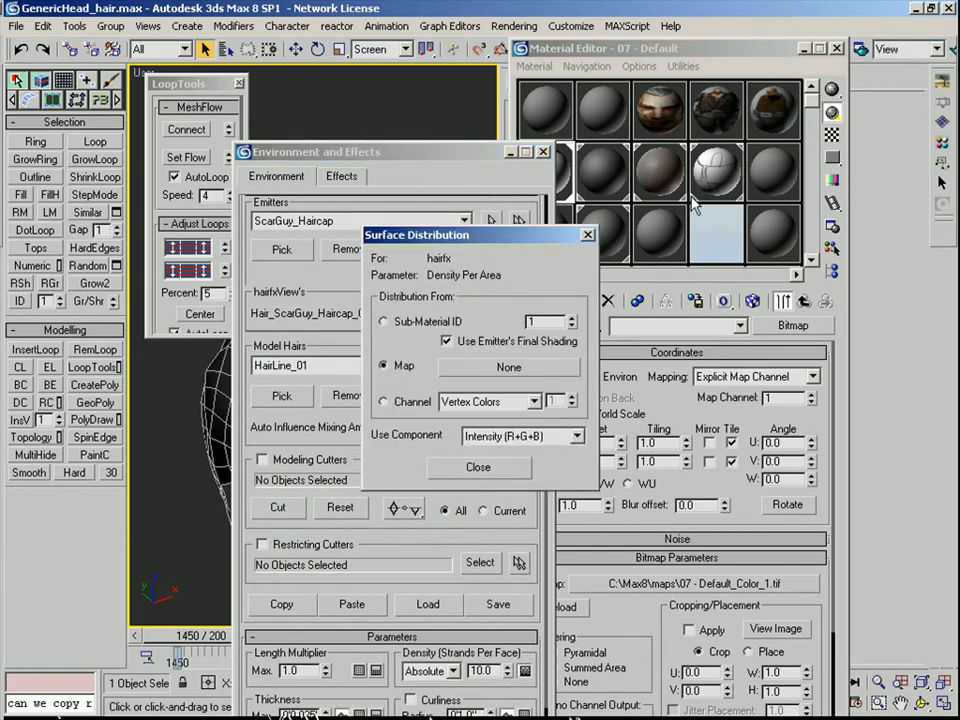
{"action": "left_click_drag", "start_coordinate": [538, 242], "coordinate": [302, 286]}
{"action": "left_click_drag", "start_coordinate": [793, 325], "coordinate": [293, 428]}
Place the density map in the Material Editor's slot below 07 - Default and name it HairDens
{"action": "left_click", "coordinate": [805, 301]}
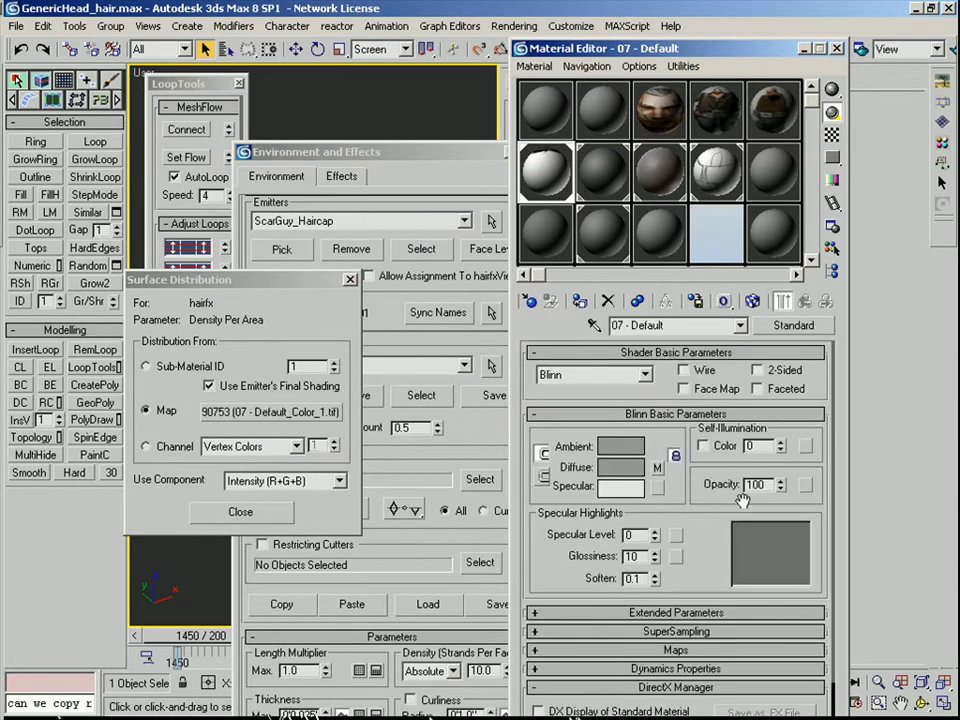
{"action": "left_click_drag", "start_coordinate": [659, 469], "coordinate": [319, 412]}
{"action": "left_click", "coordinate": [654, 446]}
{"action": "left_click", "coordinate": [203, 461]}
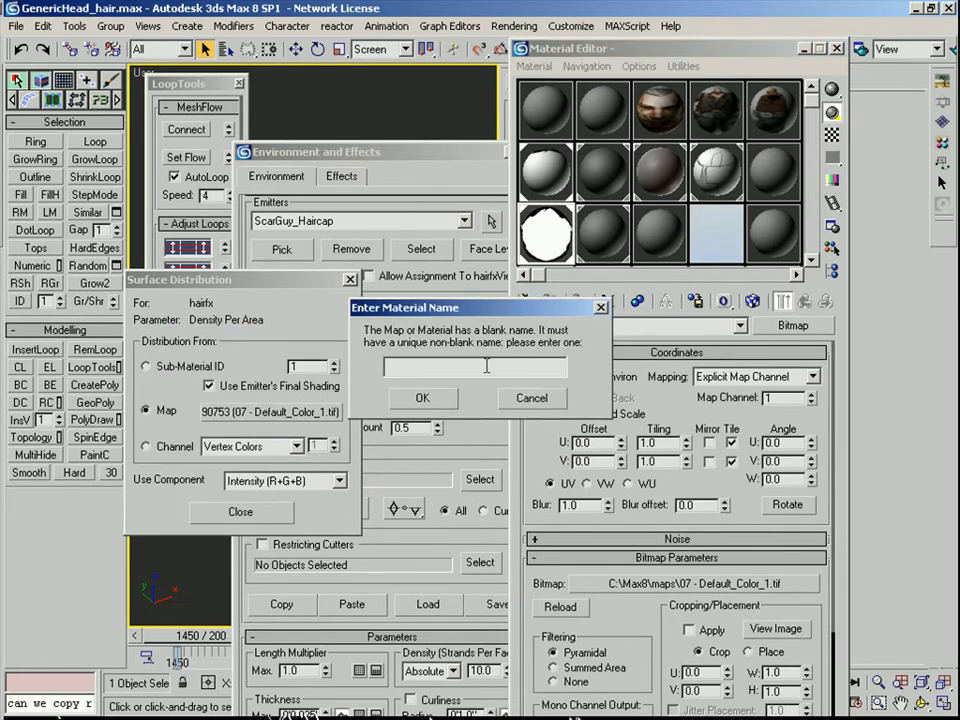
{"action": "type", "text": "HairDens"}
{"action": "key", "text": "Return"}
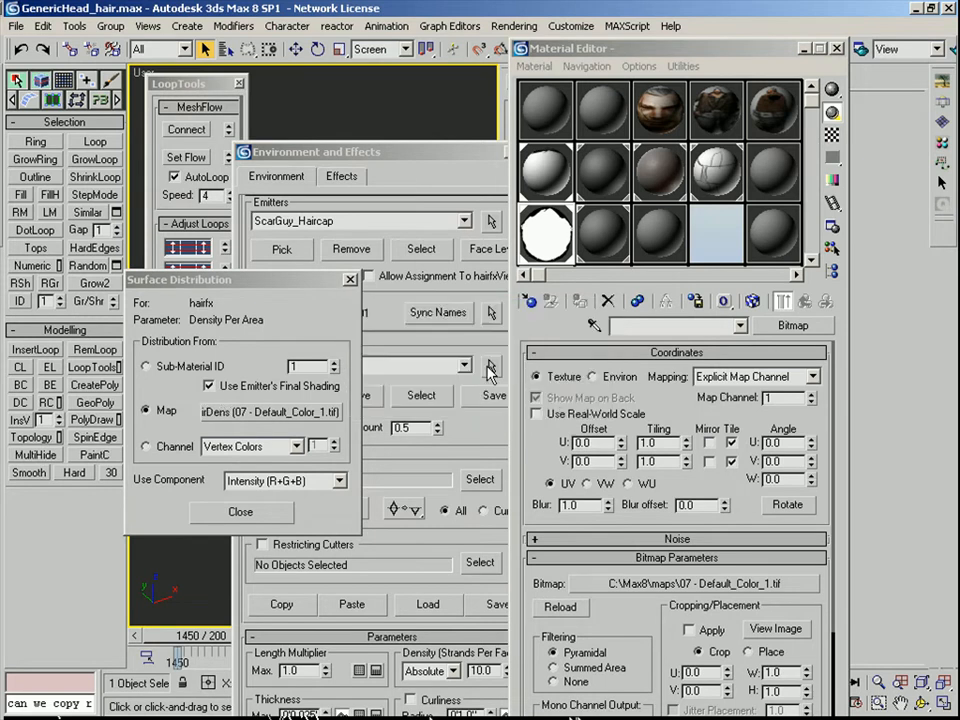
{"action": "left_click", "coordinate": [239, 511]}
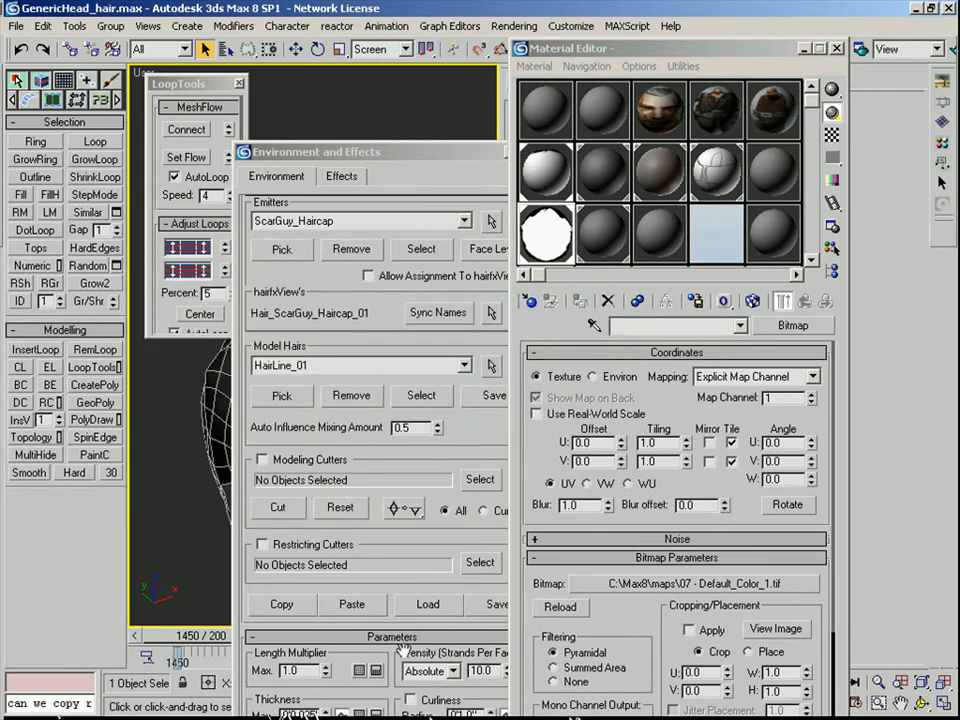
{"action": "left_click", "coordinate": [375, 672]}
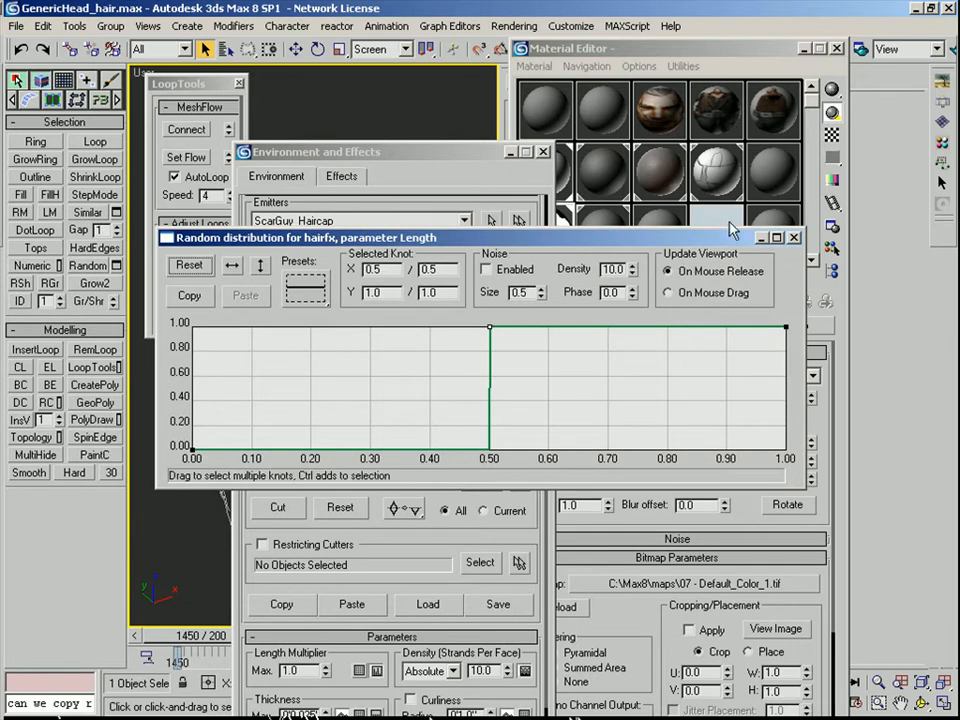
{"action": "left_click", "coordinate": [797, 236]}
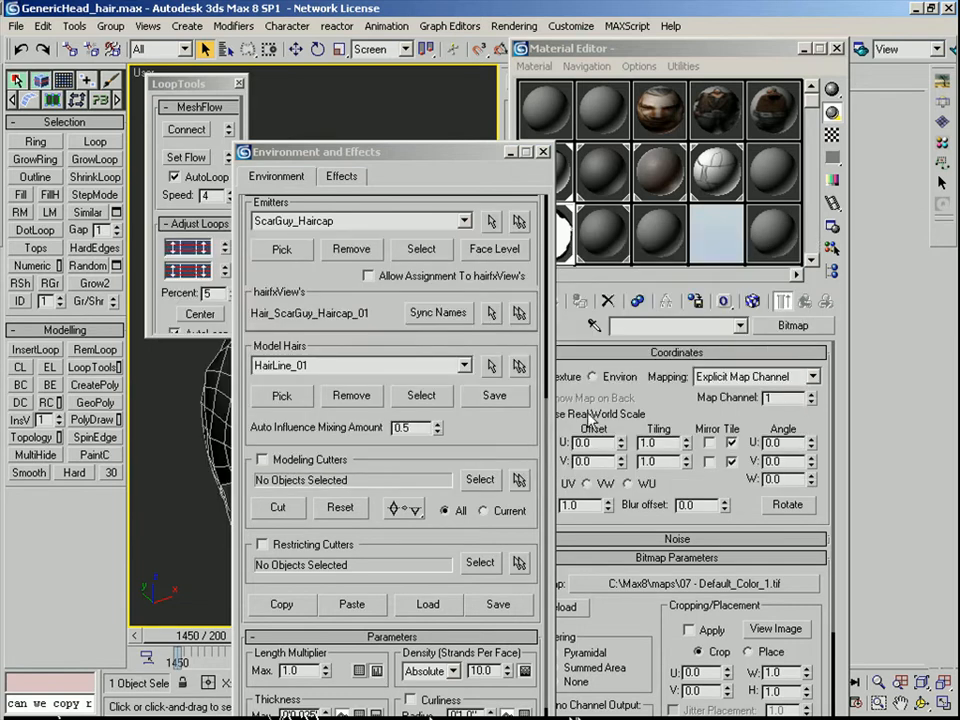
{"action": "left_click", "coordinate": [359, 671]}
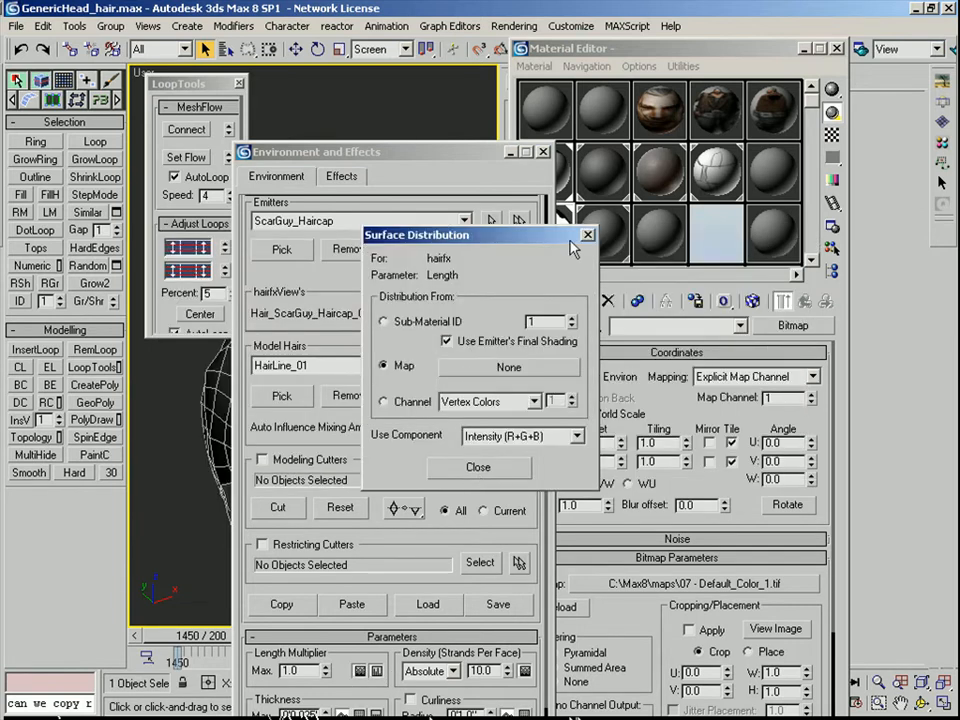
{"action": "left_click_drag", "start_coordinate": [567, 240], "coordinate": [488, 245]}
{"action": "left_click", "coordinate": [513, 241]}
{"action": "right_click", "coordinate": [362, 673]}
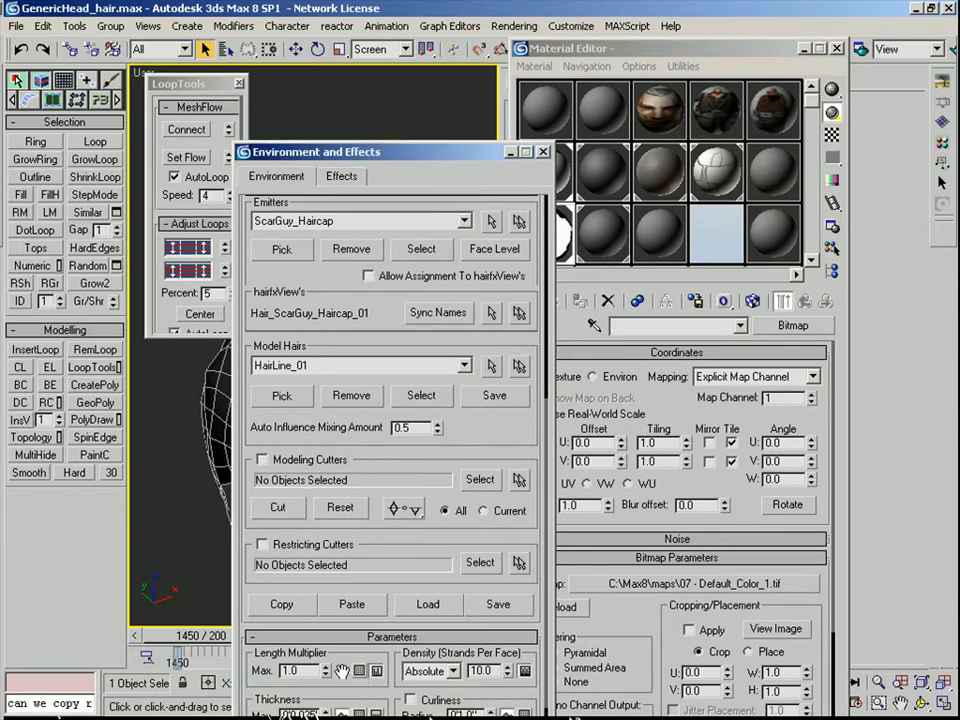
{"action": "left_click_drag", "start_coordinate": [342, 672], "coordinate": [352, 584]}
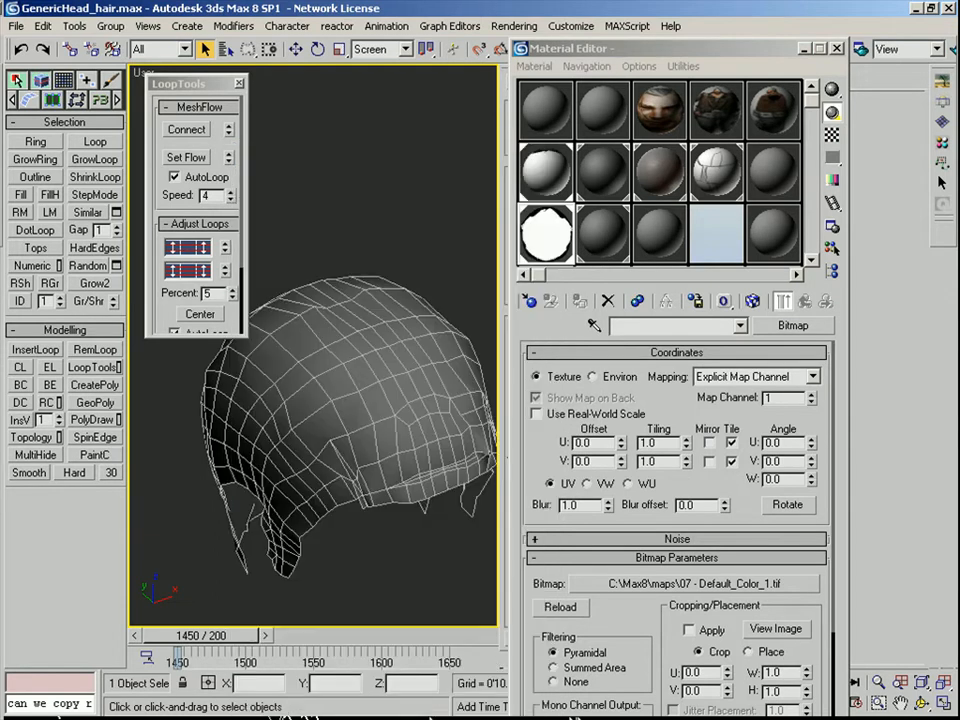
{"action": "left_click", "coordinate": [543, 152]}
Exit isolation, isolate the haircap together with its hair strands without the head, and switch to the face camera view
{"action": "key", "text": "alt+q"}
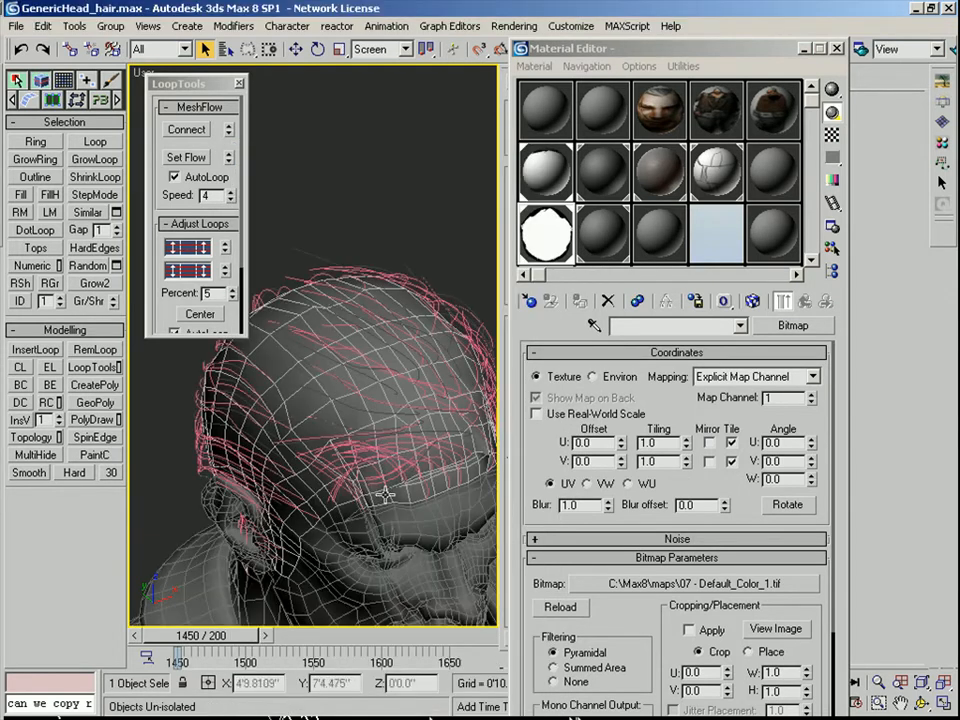
{"action": "middle_click_drag", "start_coordinate": [421, 442], "coordinate": [440, 347], "text": "alt"}
{"action": "scroll", "coordinate": [440, 347], "scroll_direction": "down", "scroll_amount": 3}
{"action": "mouse_move", "coordinate": [459, 271]}
{"action": "left_mouse_down"}
{"action": "mouse_move", "coordinate": [212, 411]}
{"action": "mouse_move", "coordinate": [523, 346]}
{"action": "mouse_move", "coordinate": [198, 372]}
{"action": "left_mouse_up"}
{"action": "left_click", "coordinate": [390, 446], "text": "alt"}
{"action": "key", "text": "alt+q"}
{"action": "key", "text": "f"}
{"action": "left_click", "coordinate": [316, 266]}
{"action": "left_click", "coordinate": [390, 310]}
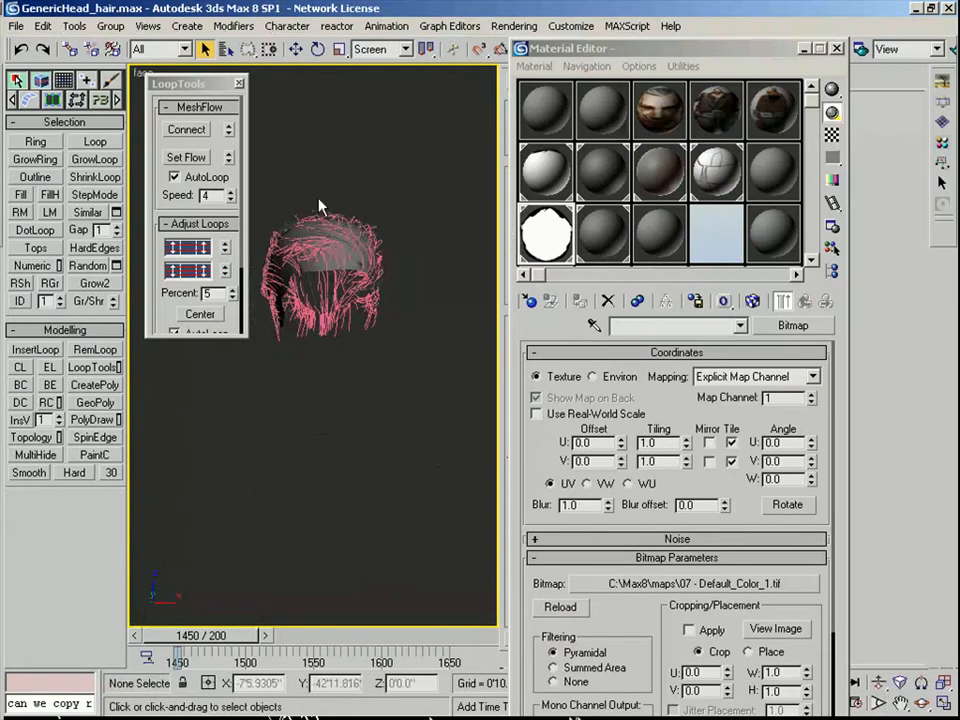
Assign the HairDens map as the surface distribution map for the hairfx effect's Length Multiplier and close the environment settings
{"action": "left_click", "coordinate": [514, 26]}
{"action": "left_click", "coordinate": [512, 72]}
{"action": "left_click", "coordinate": [293, 530]}
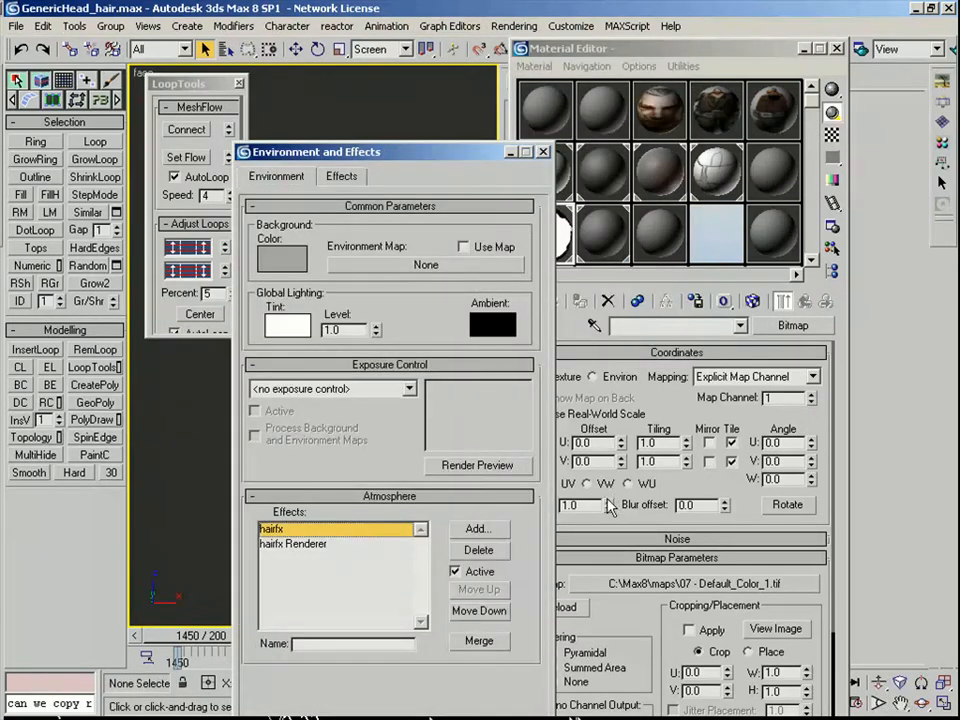
{"action": "left_click_drag", "start_coordinate": [469, 150], "coordinate": [340, 32]}
{"action": "left_click_drag", "start_coordinate": [195, 651], "coordinate": [172, 558]}
{"action": "scroll", "coordinate": [172, 560], "scroll_direction": "down", "scroll_amount": 7}
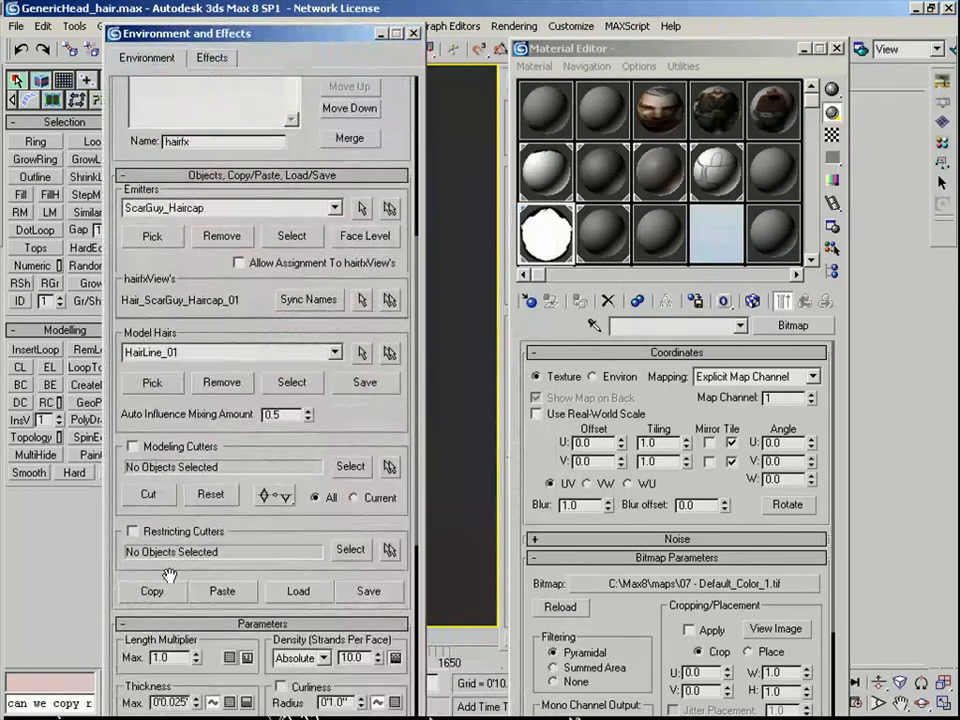
{"action": "left_click", "coordinate": [229, 631]}
{"action": "left_click_drag", "start_coordinate": [548, 234], "coordinate": [440, 373]}
{"action": "left_click", "coordinate": [360, 422]}
{"action": "left_click", "coordinate": [401, 472]}
{"action": "key", "text": "8"}
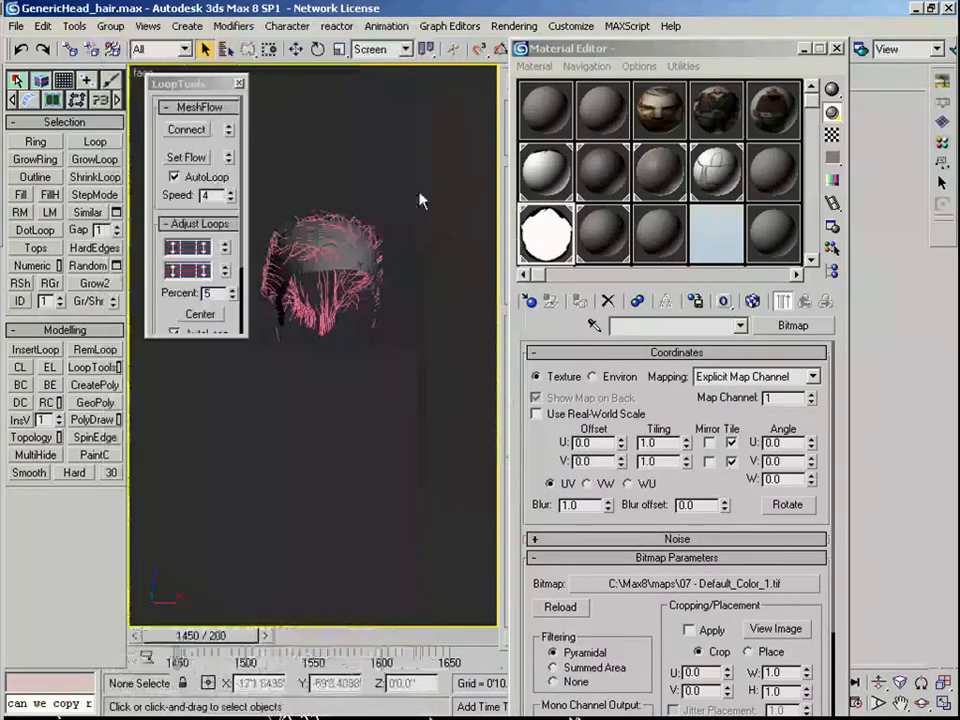
Select the 01 - Default material and open its list of shader types
{"action": "left_click_drag", "start_coordinate": [560, 48], "coordinate": [498, 135]}
{"action": "left_click", "coordinate": [552, 210]}
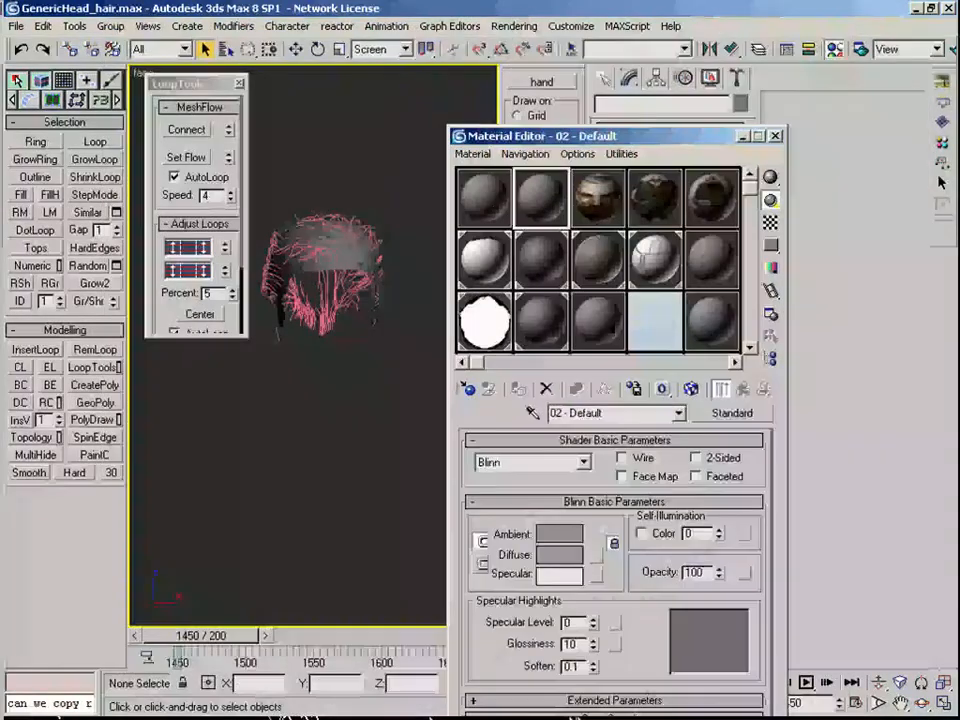
{"action": "key", "text": "alt+Tab"}
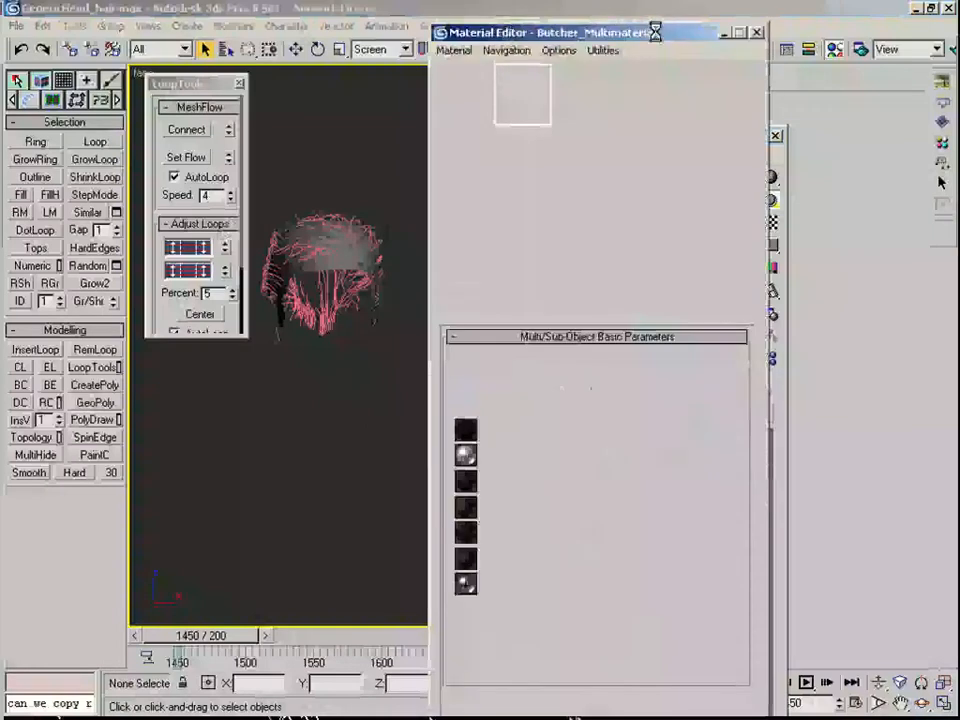
{"action": "left_click", "coordinate": [568, 8]}
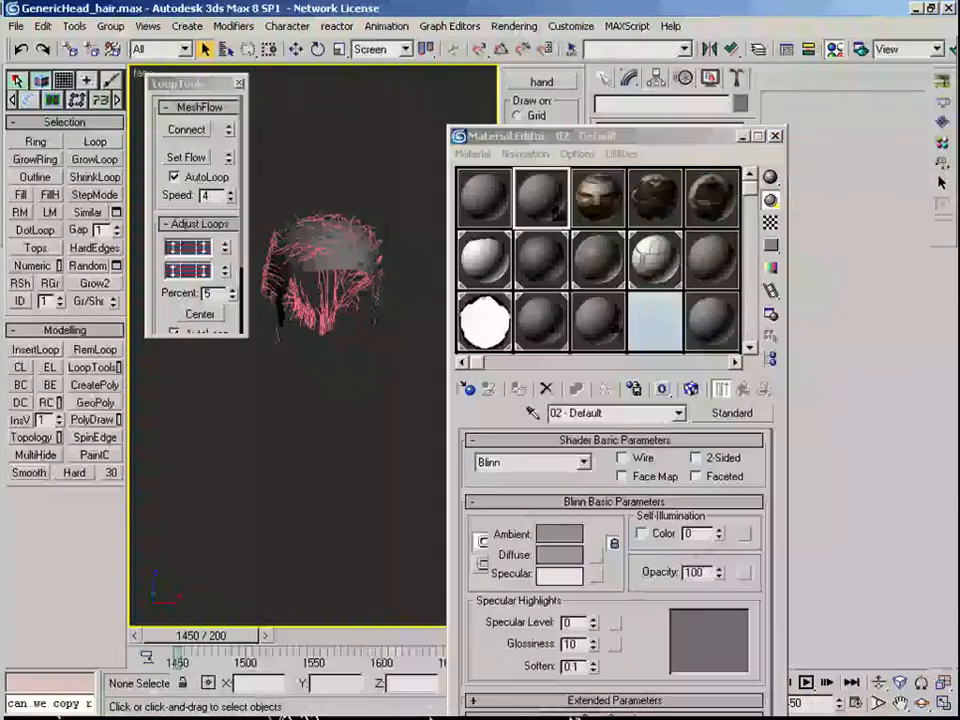
{"action": "left_click_drag", "start_coordinate": [544, 138], "coordinate": [532, 64]}
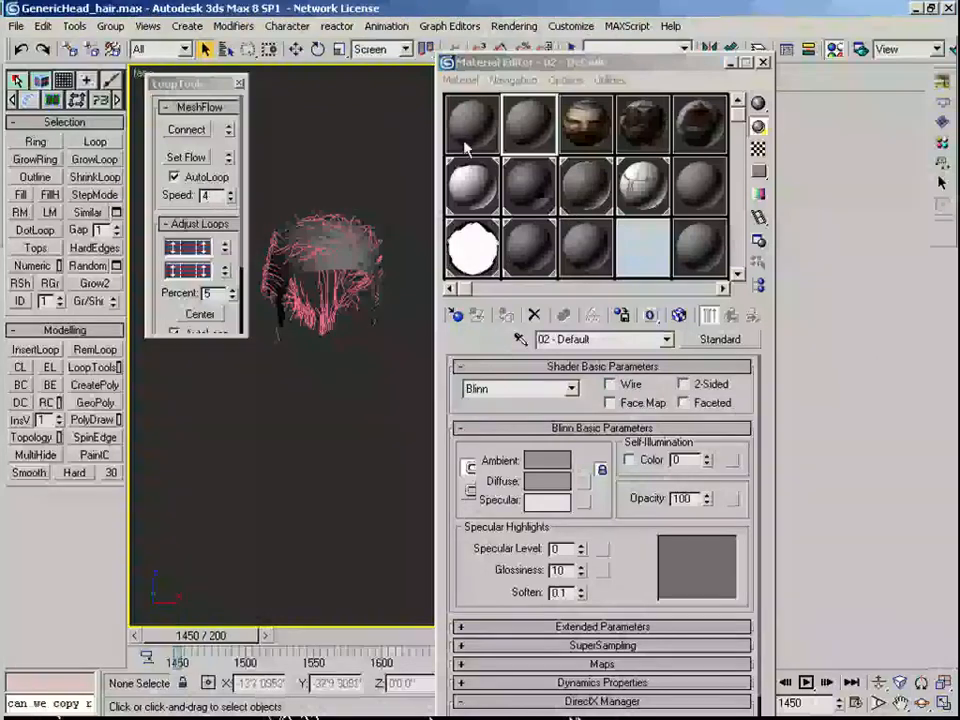
{"action": "left_click", "coordinate": [472, 247]}
{"action": "left_click", "coordinate": [555, 389]}
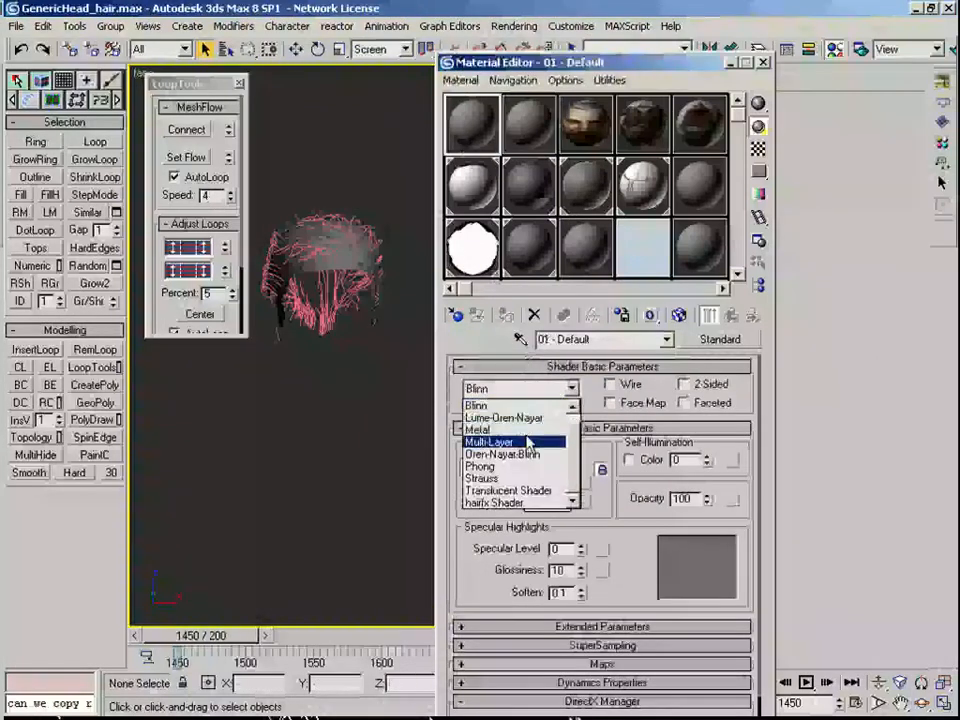
Set the shader type of the 01 - Default material to hairfx Shader
{"action": "left_click", "coordinate": [500, 502]}
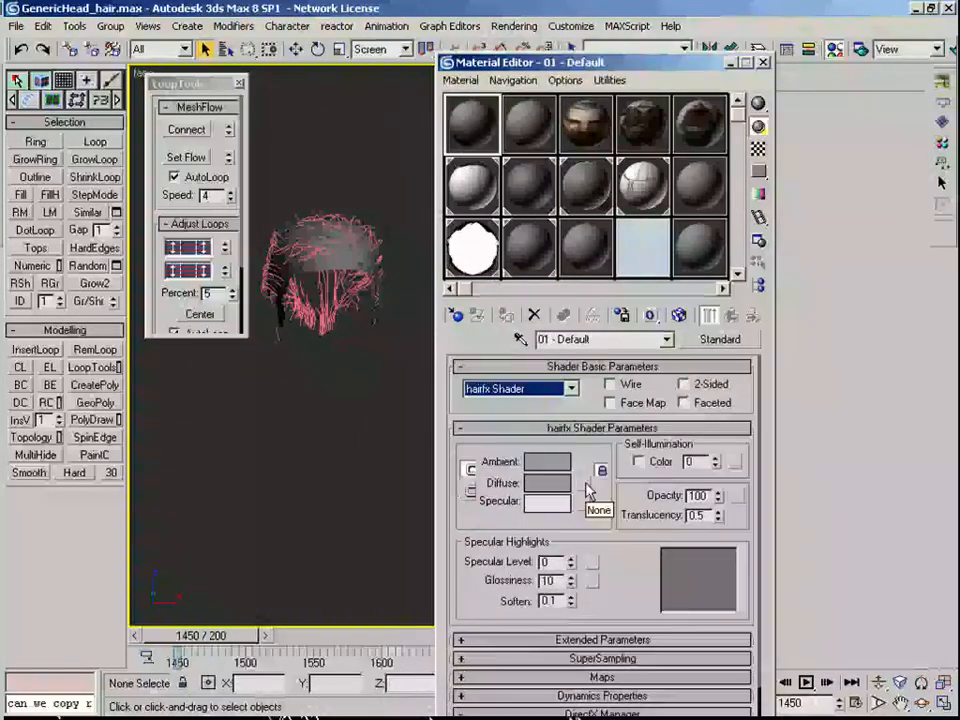
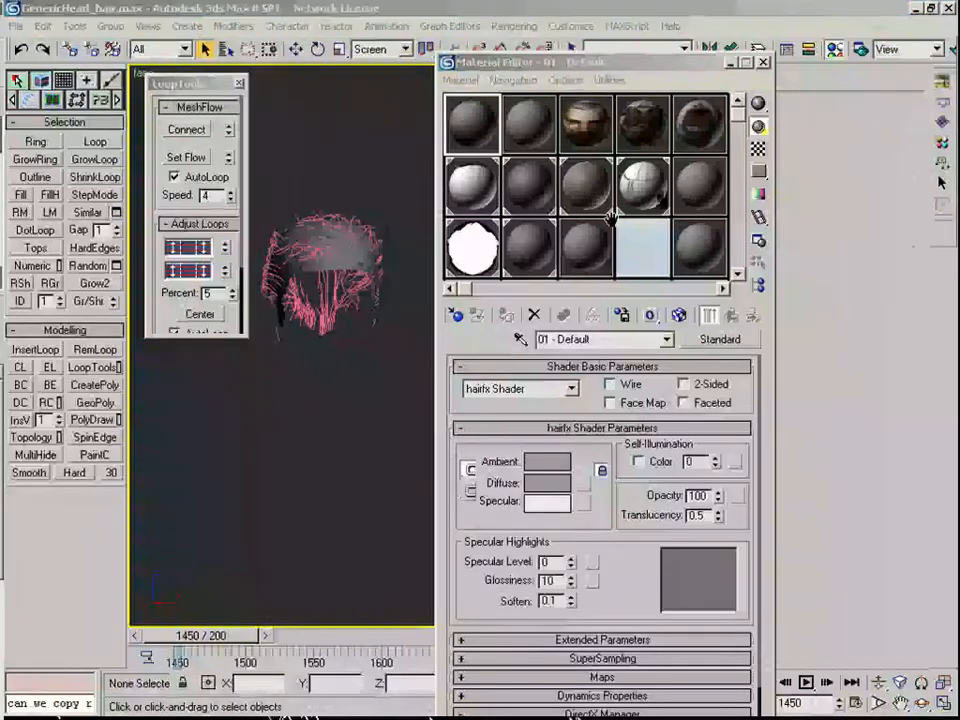
Try a Falloff map in the diffuse colour slot of the 01 - Default material
{"action": "left_click", "coordinate": [588, 490]}
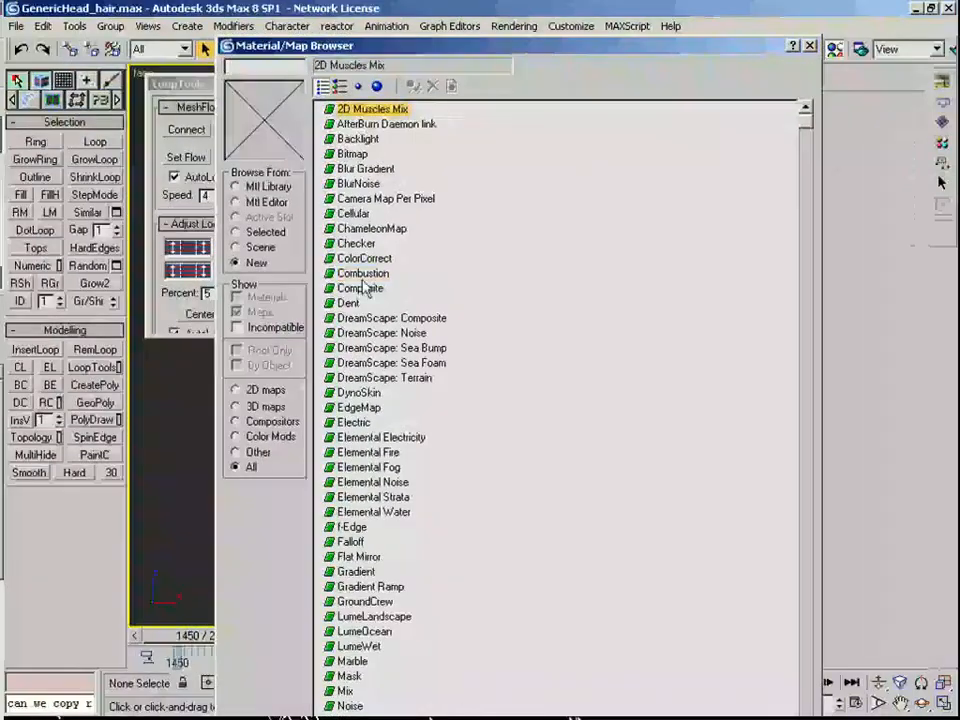
{"action": "left_click", "coordinate": [362, 273]}
{"action": "scroll", "coordinate": [397, 428], "scroll_direction": "down", "scroll_amount": 1}
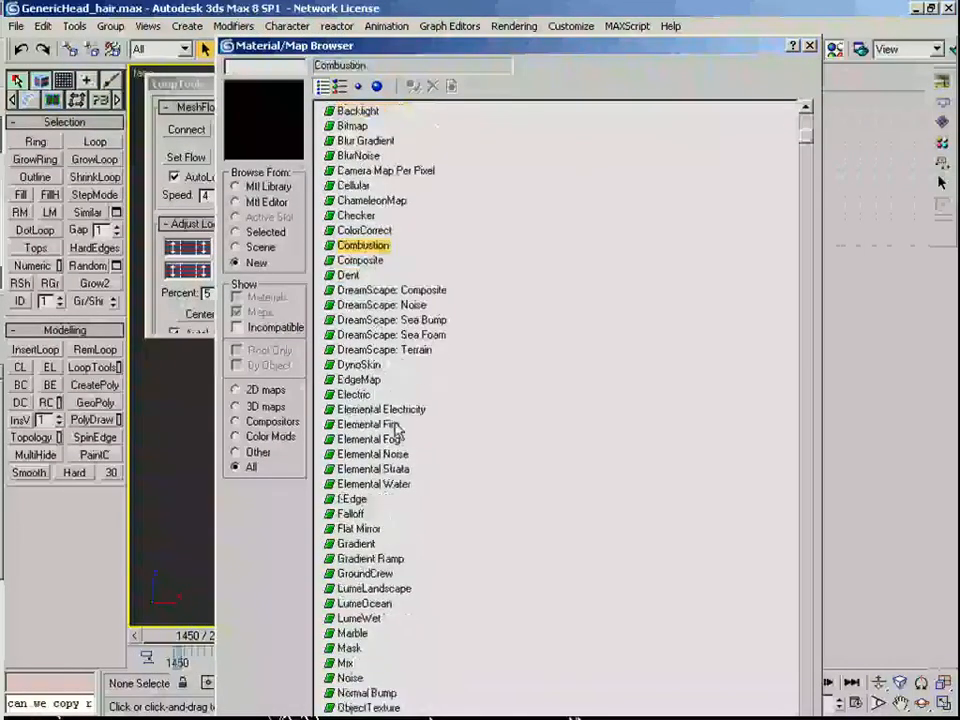
{"action": "left_click", "coordinate": [367, 558]}
{"action": "double_click", "coordinate": [352, 513]}
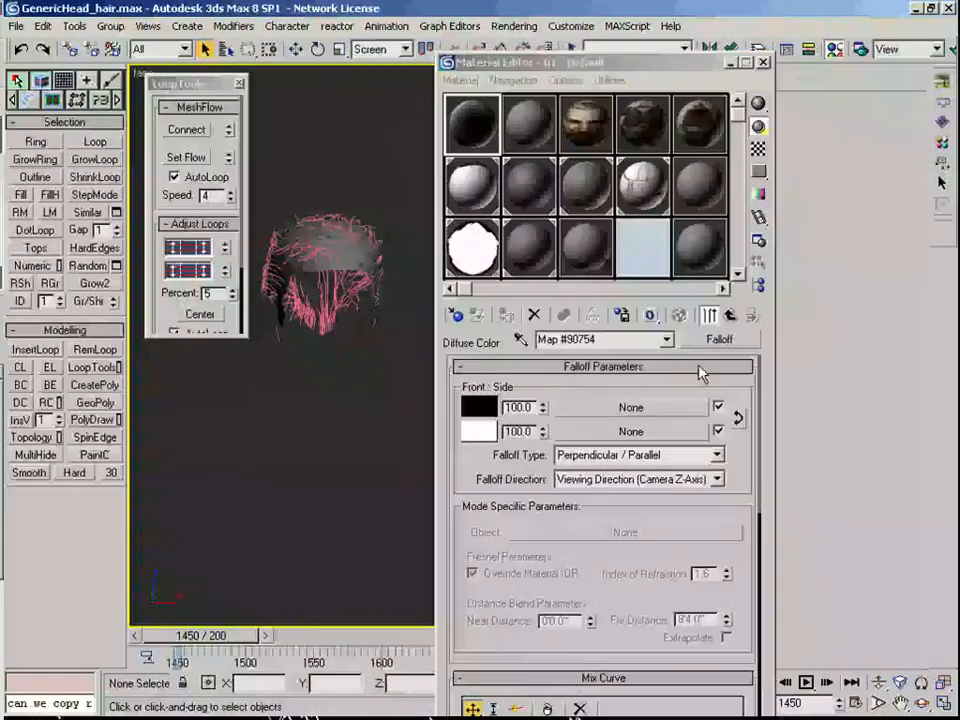
{"action": "left_click", "coordinate": [730, 315]}
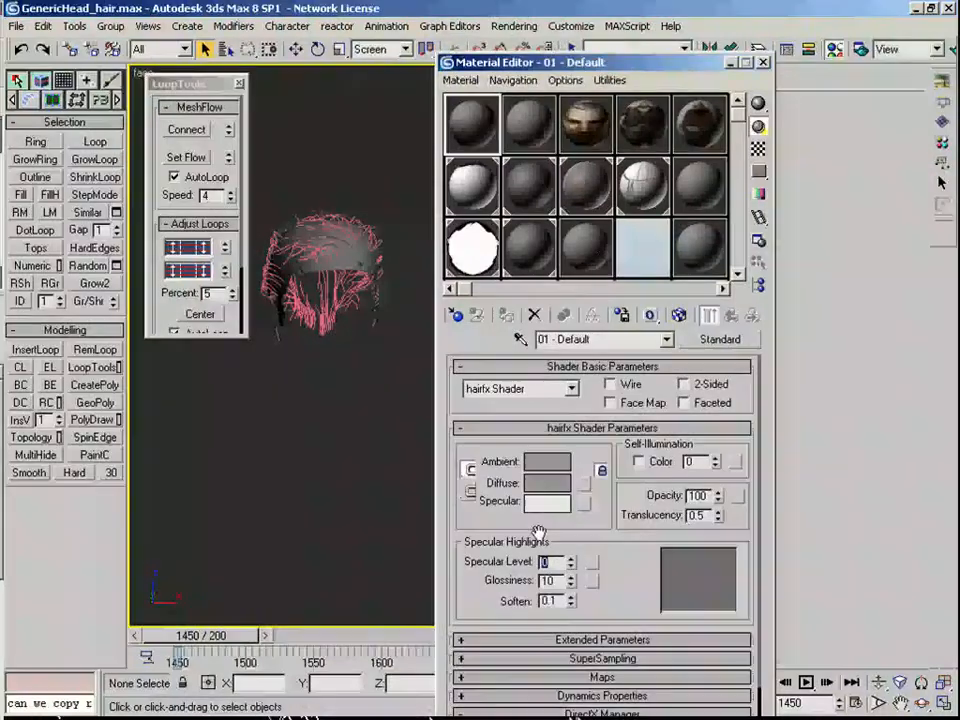
Set both the specular level and the glossiness of the hair material to 39
{"action": "left_click_drag", "start_coordinate": [559, 583], "coordinate": [514, 575]}
{"action": "type", "text": "39"}
{"action": "key", "text": "Return"}
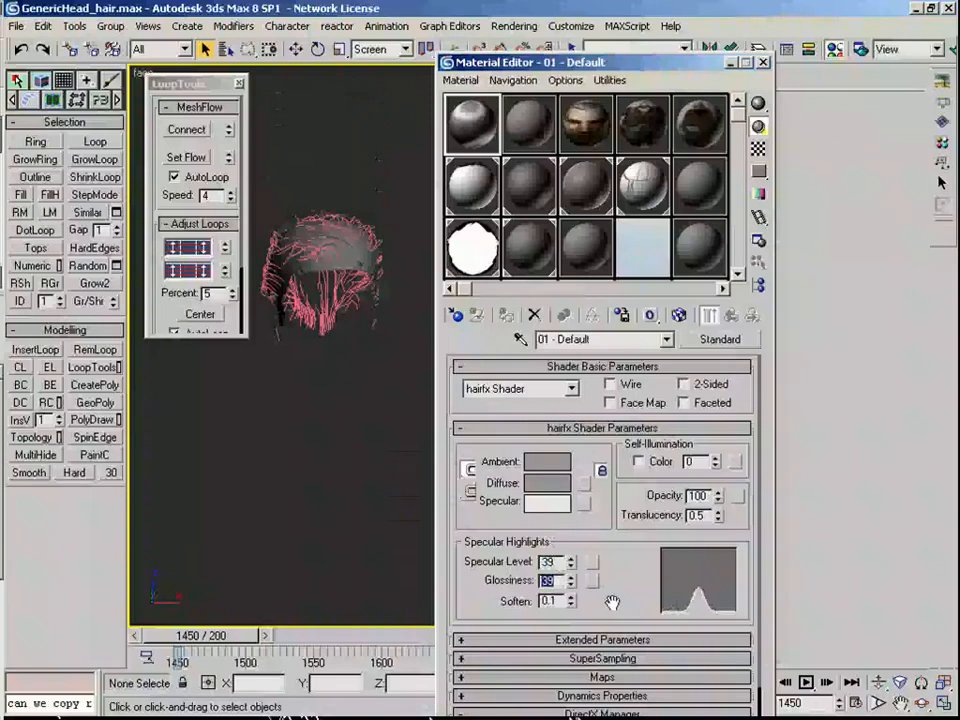
Set the hair material's diffuse colour to a dark brown, RGB 73, 64, 53
{"action": "left_click_drag", "start_coordinate": [608, 602], "coordinate": [616, 558]}
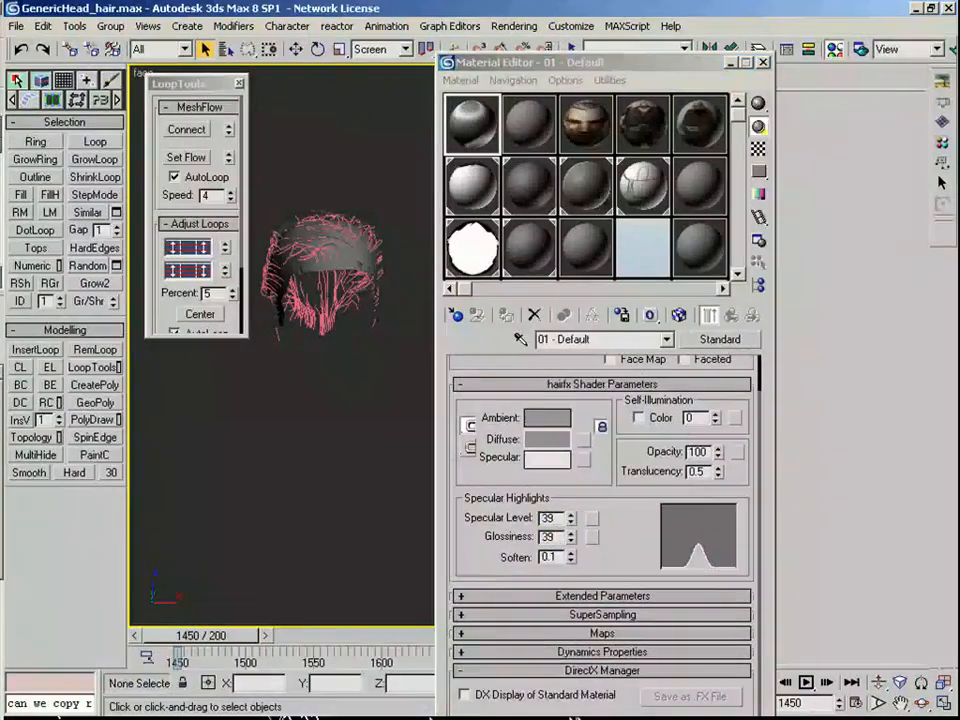
{"action": "left_click", "coordinate": [548, 440]}
{"action": "left_click_drag", "start_coordinate": [171, 223], "coordinate": [269, 359]}
{"action": "left_click_drag", "start_coordinate": [299, 475], "coordinate": [340, 475]}
{"action": "left_click_drag", "start_coordinate": [362, 492], "coordinate": [354, 492]}
{"action": "left_click_drag", "start_coordinate": [309, 457], "coordinate": [306, 458]}
{"action": "left_click", "coordinate": [129, 554]}
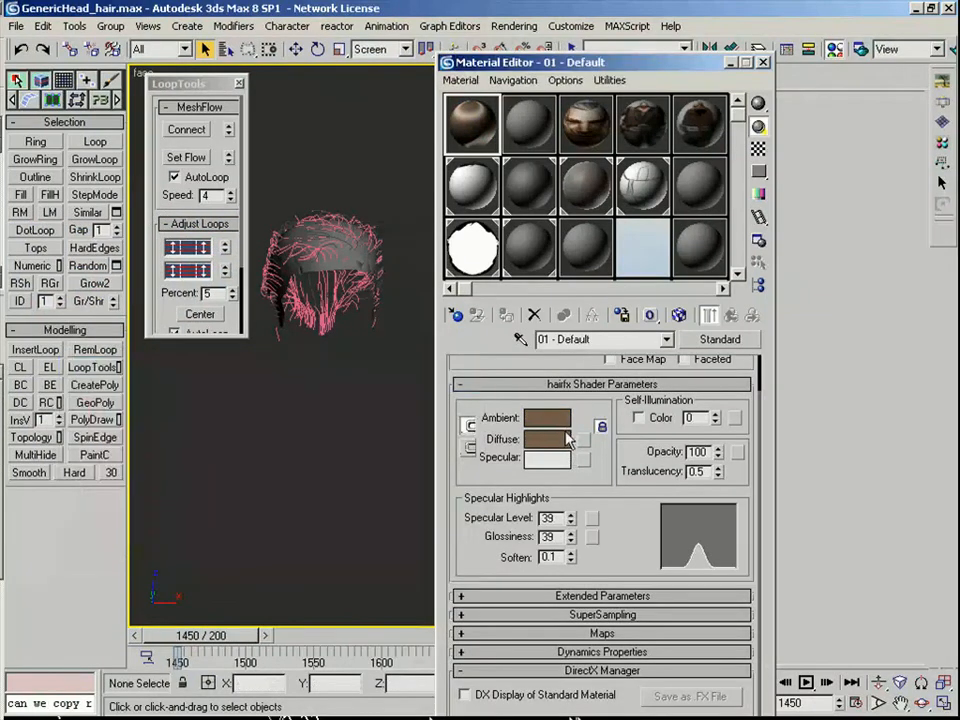
{"action": "left_click", "coordinate": [553, 437]}
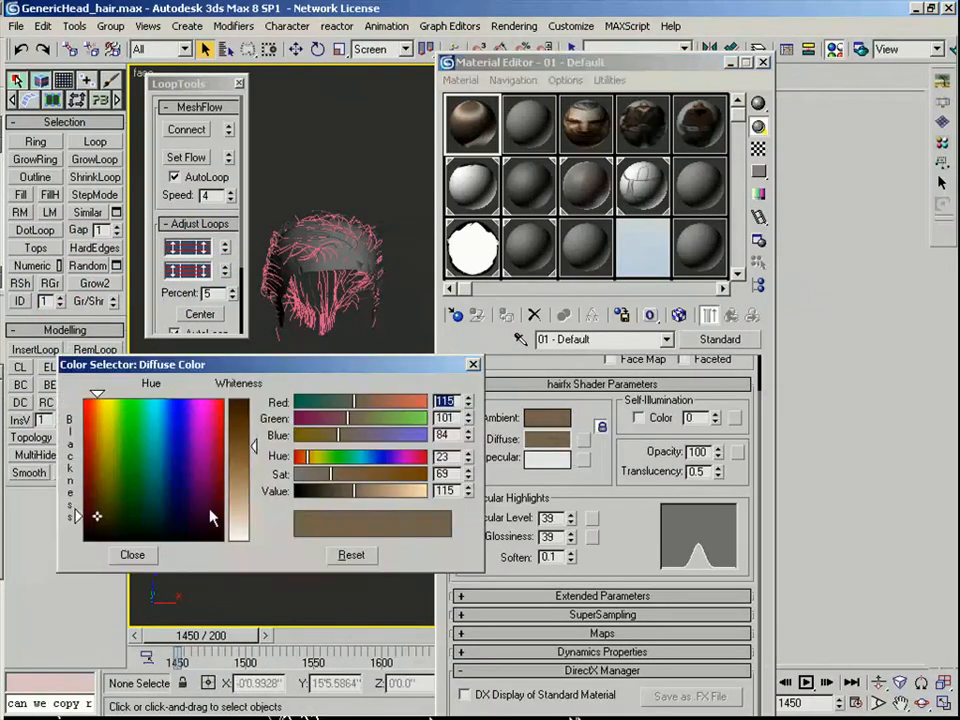
{"action": "left_click", "coordinate": [131, 553]}
{"action": "left_click", "coordinate": [550, 445]}
{"action": "left_click_drag", "start_coordinate": [354, 492], "coordinate": [332, 492]}
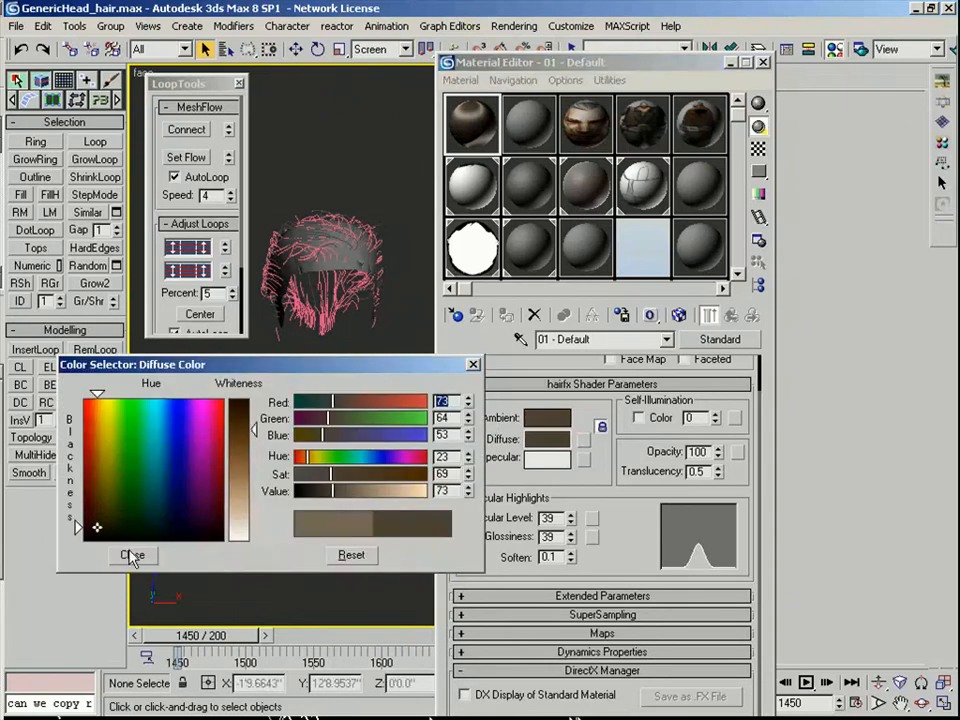
{"action": "left_click", "coordinate": [123, 554]}
Preview the hair material enlarged and set its glossiness to 59
{"action": "double_click", "coordinate": [478, 138]}
{"action": "left_click_drag", "start_coordinate": [0, 400], "coordinate": [430, 251]}
{"action": "left_click", "coordinate": [500, 243]}
{"action": "type", "text": "5"}
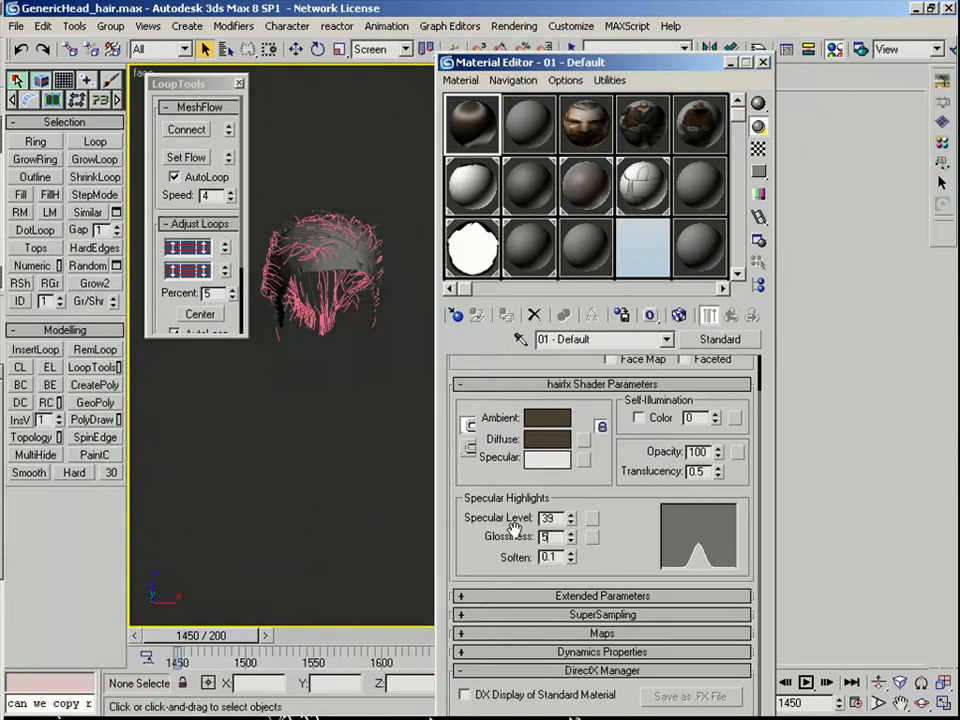
{"action": "type", "text": "9"}
{"action": "key", "text": "Return"}
Assign a Noise map to the diffuse colour and set its Color #1 to dark brown, RGB 55, 50, 41
{"action": "left_click_drag", "start_coordinate": [697, 70], "coordinate": [686, 91]}
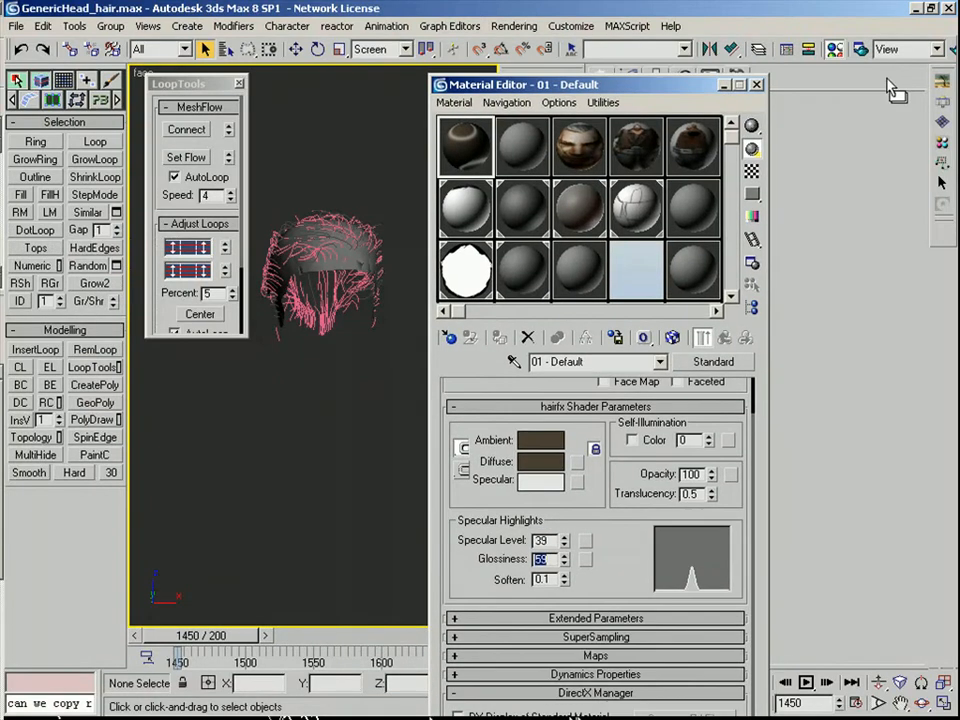
{"action": "left_click", "coordinate": [574, 474]}
{"action": "left_click", "coordinate": [360, 184]}
{"action": "double_click", "coordinate": [350, 705]}
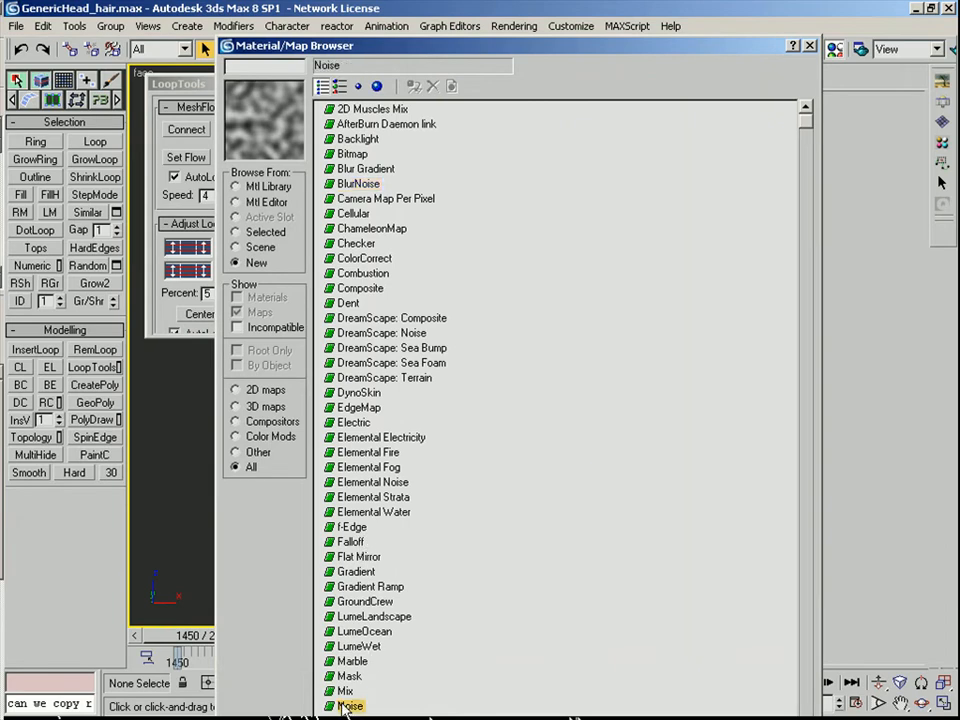
{"action": "left_click", "coordinate": [568, 666]}
{"action": "mouse_move", "coordinate": [318, 491]}
{"action": "left_mouse_down"}
{"action": "mouse_move", "coordinate": [358, 497]}
{"action": "mouse_move", "coordinate": [314, 481]}
{"action": "left_mouse_up"}
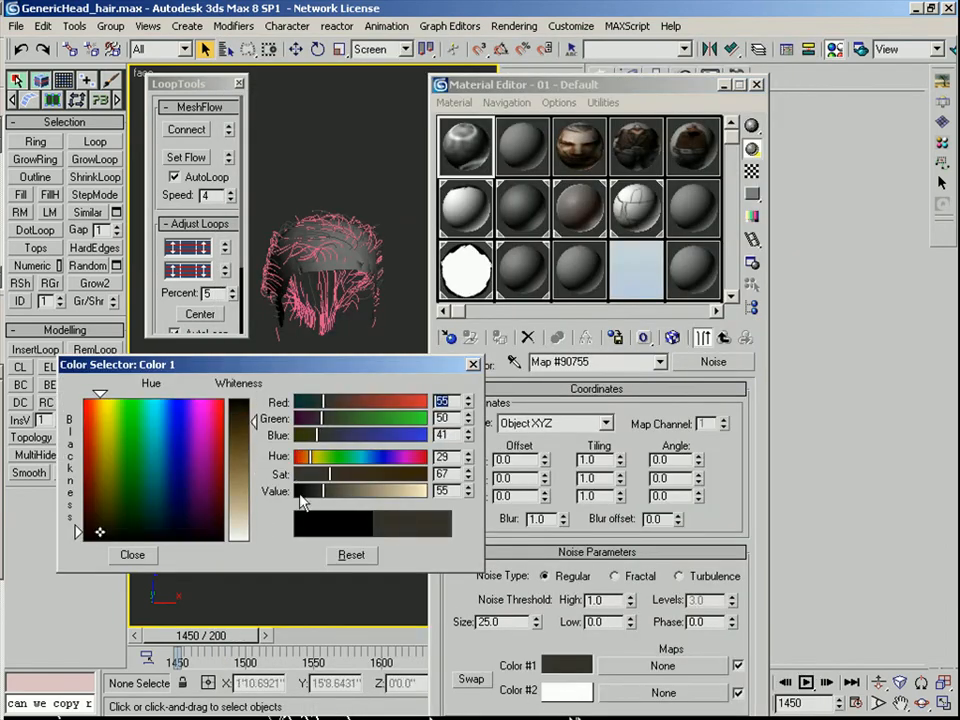
{"action": "left_click", "coordinate": [132, 554]}
Copy the Noise map's Color #1 to Color #2 and make Color #2 a lighter brown
{"action": "left_click_drag", "start_coordinate": [558, 672], "coordinate": [568, 690]}
{"action": "left_click", "coordinate": [590, 432]}
{"action": "left_click", "coordinate": [568, 690]}
{"action": "left_click_drag", "start_coordinate": [321, 491], "coordinate": [358, 497]}
{"action": "left_click", "coordinate": [138, 558]}
Set the Noise map's size to 2
{"action": "left_click_drag", "start_coordinate": [508, 622], "coordinate": [416, 620]}
{"action": "type", "text": "2"}
{"action": "key", "text": "Return"}
Render the face view and examine how the hair looks with the noise colouring
{"action": "double_click", "coordinate": [465, 152]}
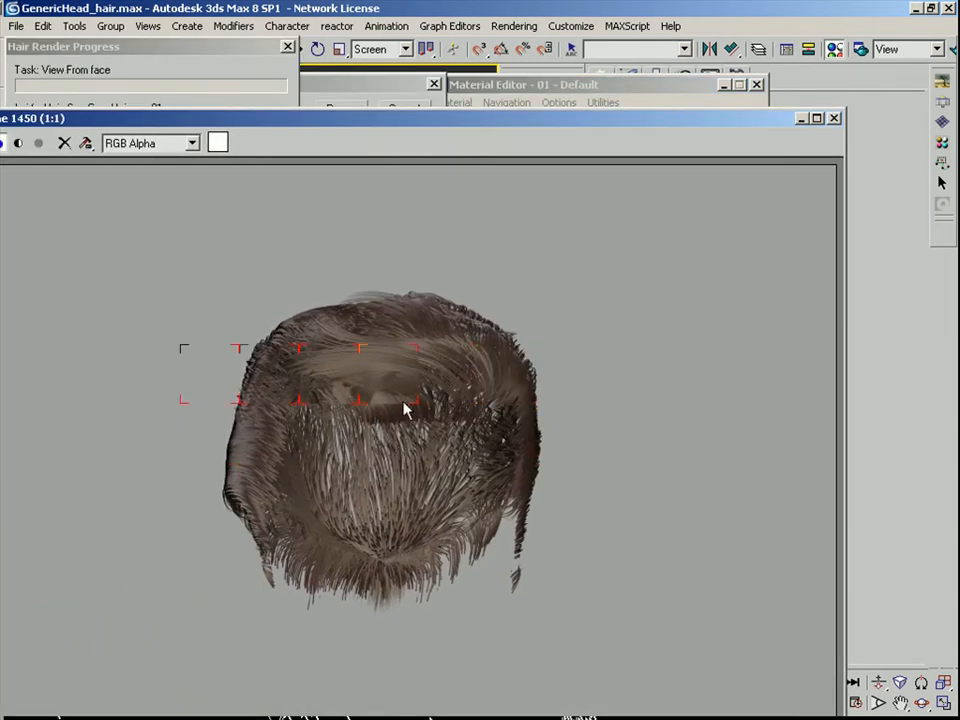
{"action": "scroll", "coordinate": [403, 411], "scroll_direction": "up", "scroll_amount": 1}
{"action": "middle_click_drag", "start_coordinate": [460, 328], "coordinate": [461, 386]}
{"action": "scroll", "coordinate": [461, 386], "scroll_direction": "down", "scroll_amount": 1}
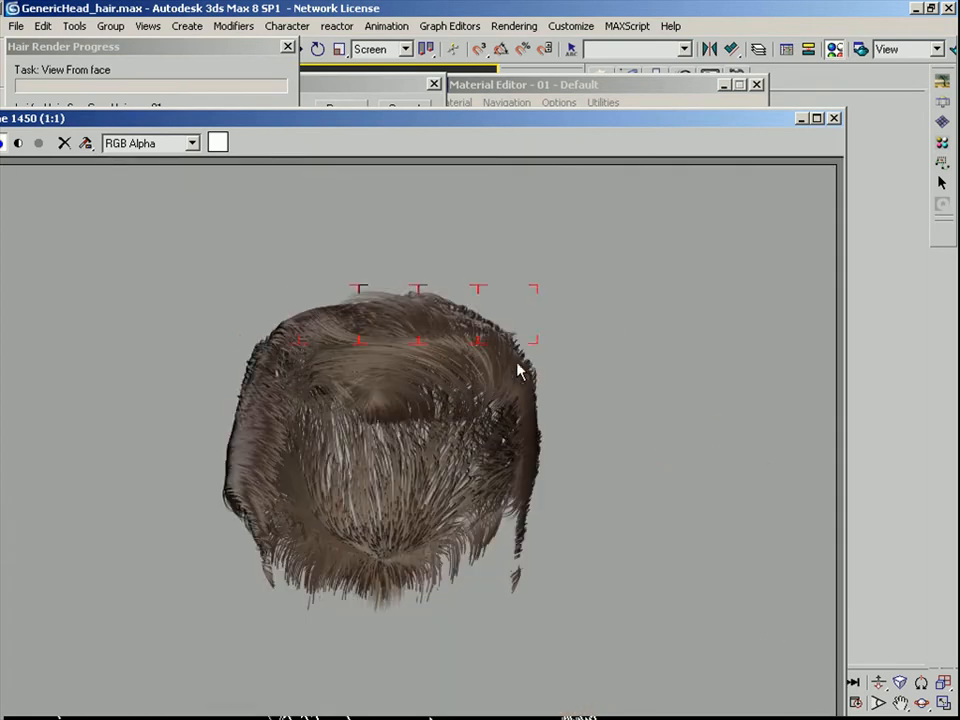
{"action": "left_click", "coordinate": [835, 119]}
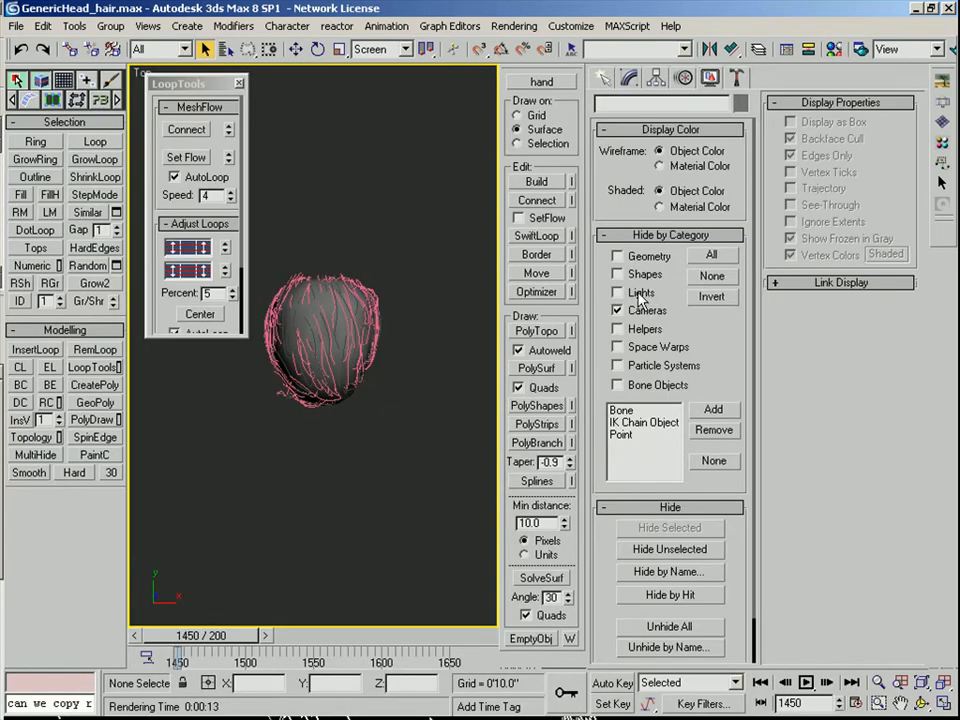
Show the hidden lights in the scene and select the MainLight target spot for editing
{"action": "left_click", "coordinate": [638, 294]}
{"action": "scroll", "coordinate": [386, 388], "scroll_direction": "down", "scroll_amount": 10}
{"action": "middle_click_drag", "start_coordinate": [343, 411], "coordinate": [458, 394]}
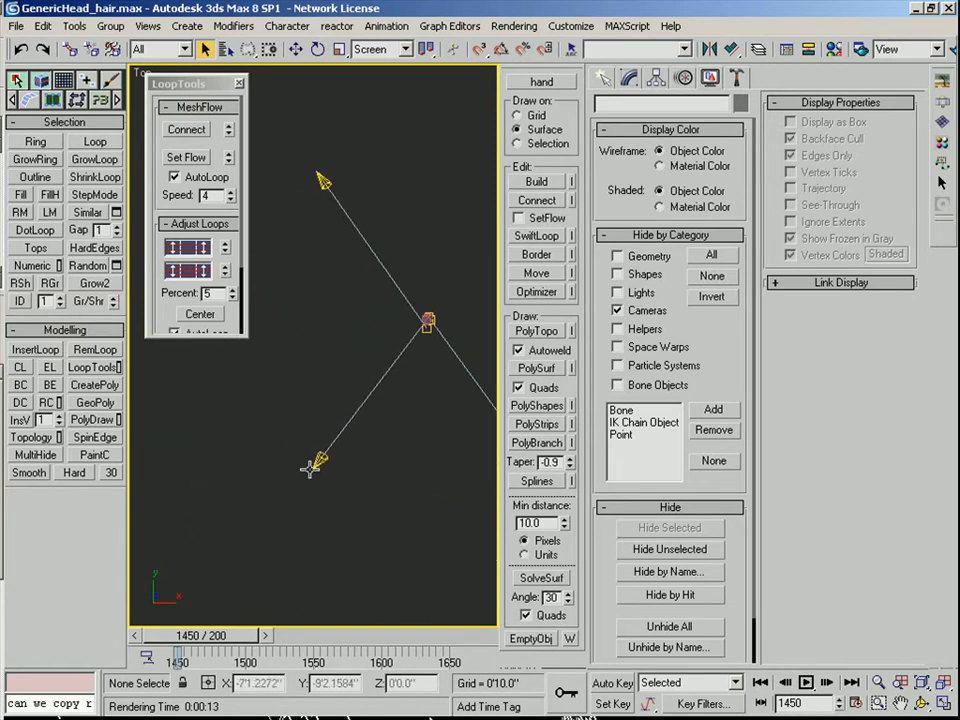
{"action": "left_click", "coordinate": [312, 466]}
{"action": "middle_click_drag", "start_coordinate": [317, 461], "coordinate": [380, 400], "text": "alt"}
{"action": "left_click", "coordinate": [631, 82]}
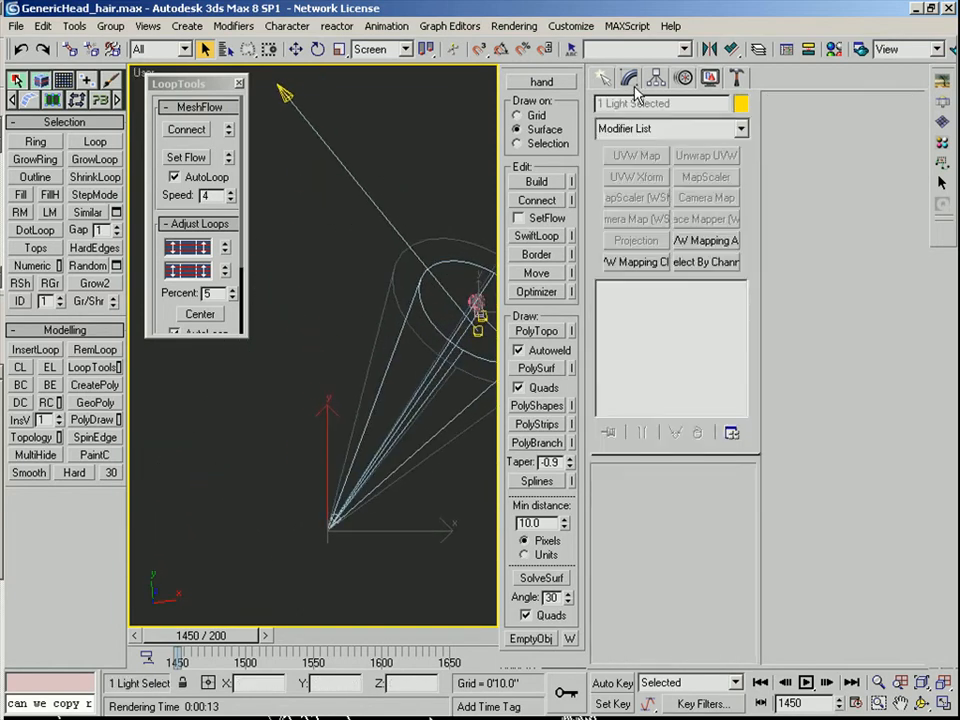
{"action": "middle_click_drag", "start_coordinate": [371, 506], "coordinate": [306, 496]}
{"action": "left_click", "coordinate": [277, 547]}
{"action": "left_click", "coordinate": [270, 510]}
Set MainLight's shadow type to Composite Shadow and add Hair Shadows to its active shadows
{"action": "left_click", "coordinate": [668, 594]}
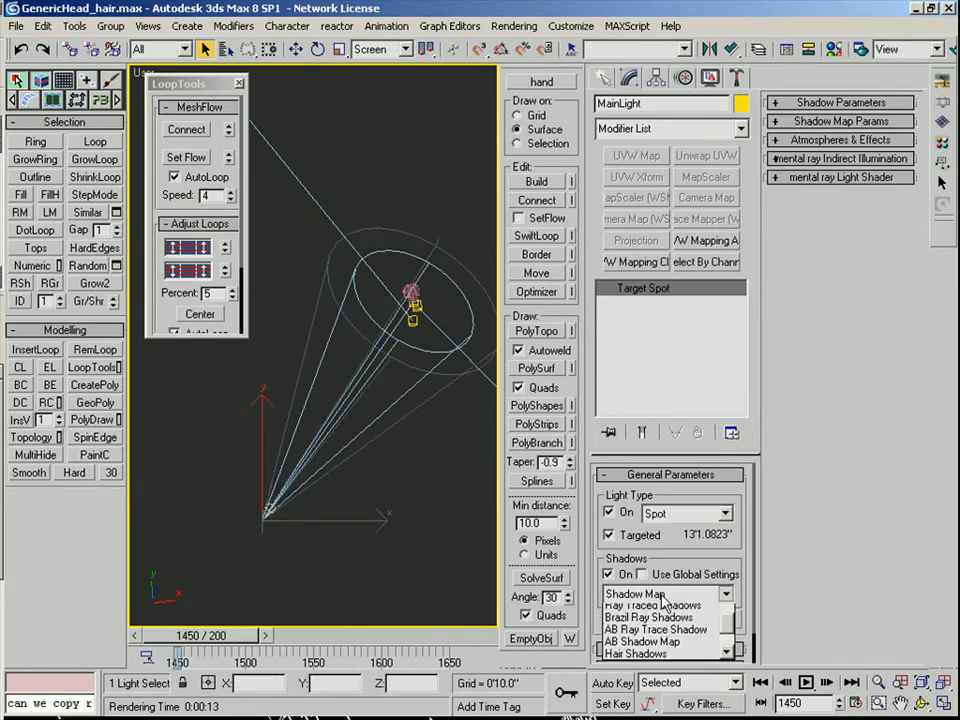
{"action": "scroll", "coordinate": [680, 640], "scroll_direction": "down", "scroll_amount": 3}
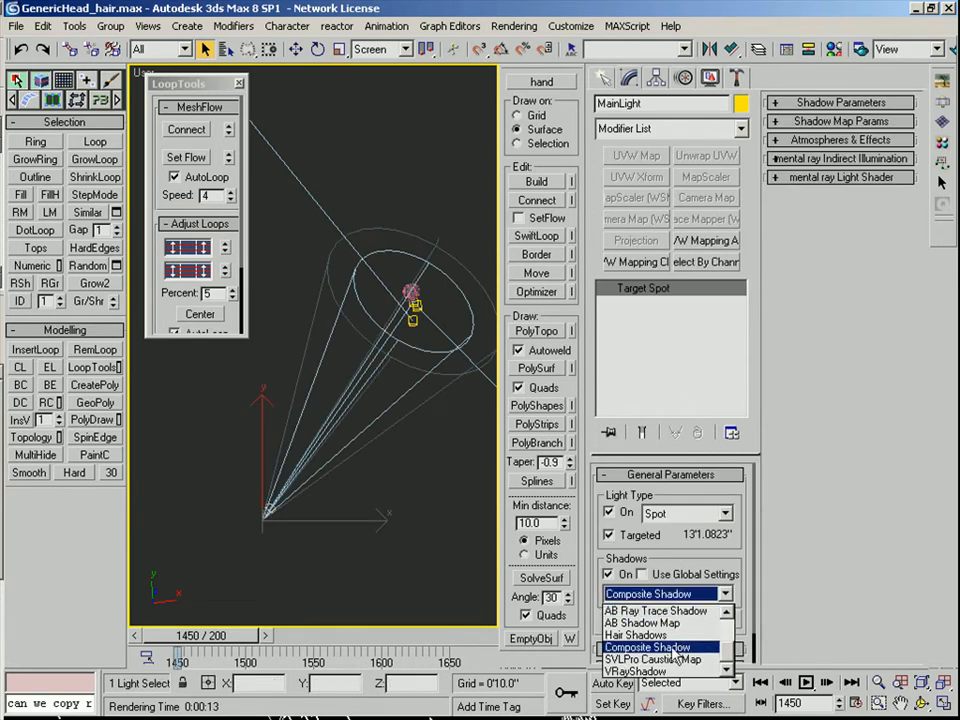
{"action": "left_click", "coordinate": [652, 647]}
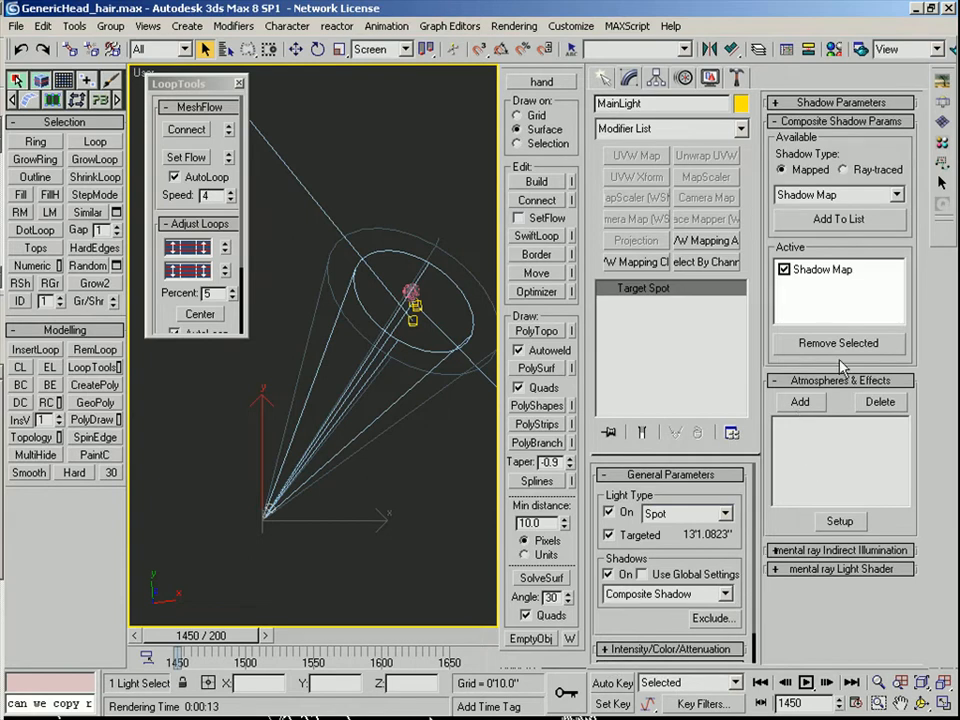
{"action": "left_click", "coordinate": [830, 195]}
{"action": "left_click", "coordinate": [818, 220]}
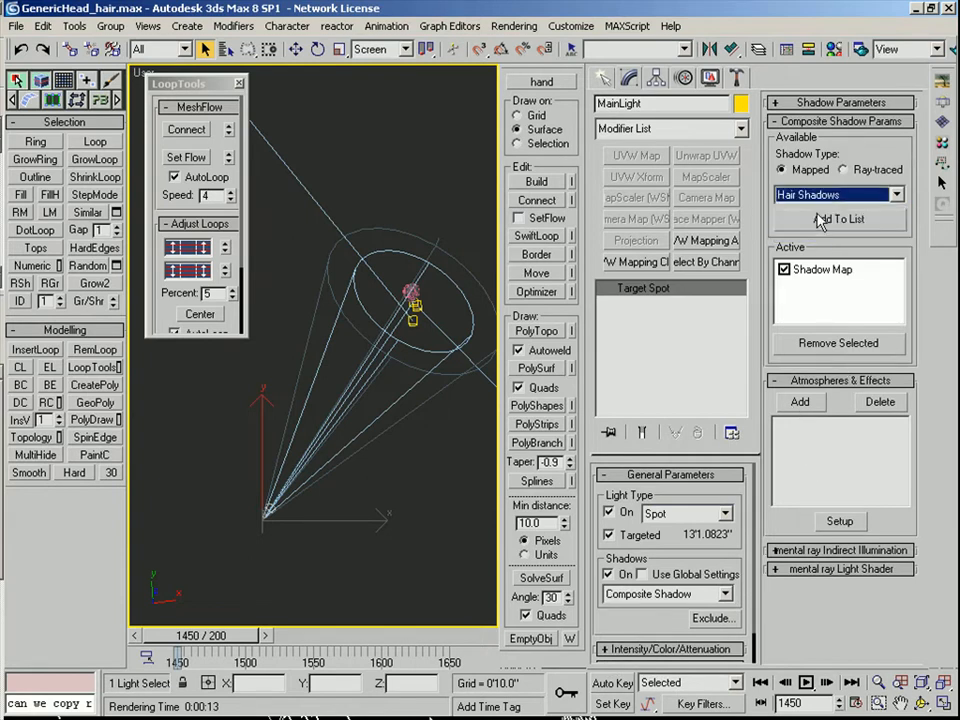
{"action": "left_click", "coordinate": [818, 222]}
Set the bias to 0.04 and the size to 1024 for MainLight's Shadow Map
{"action": "left_click", "coordinate": [815, 269]}
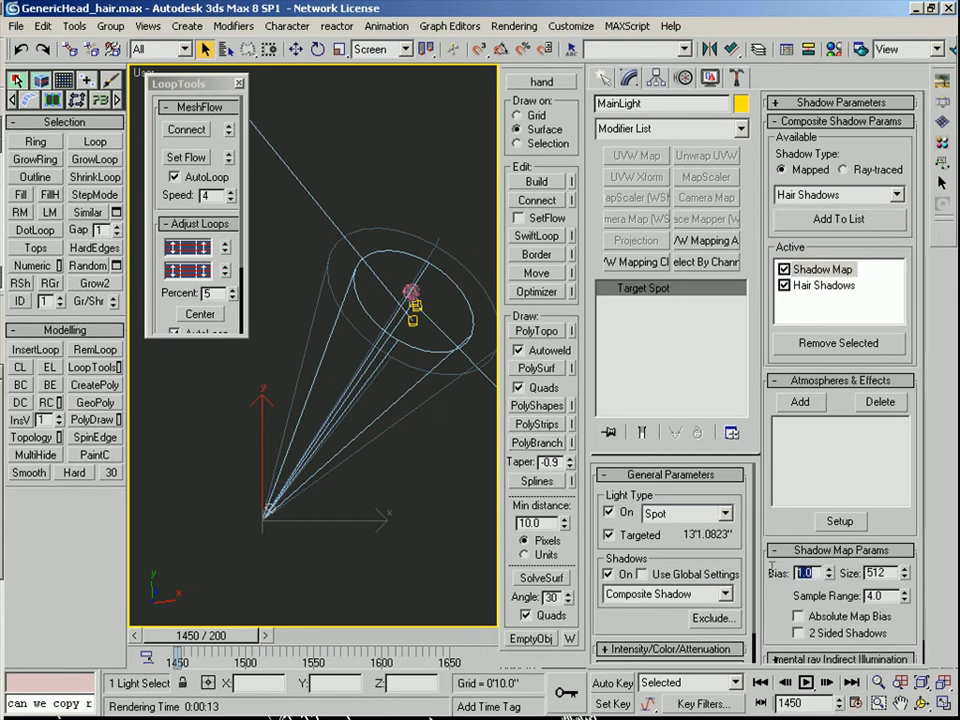
{"action": "type", "text": ".04"}
{"action": "key", "text": "Return"}
{"action": "double_click", "coordinate": [880, 573]}
{"action": "type", "text": "1024"}
{"action": "key", "text": "Return"}
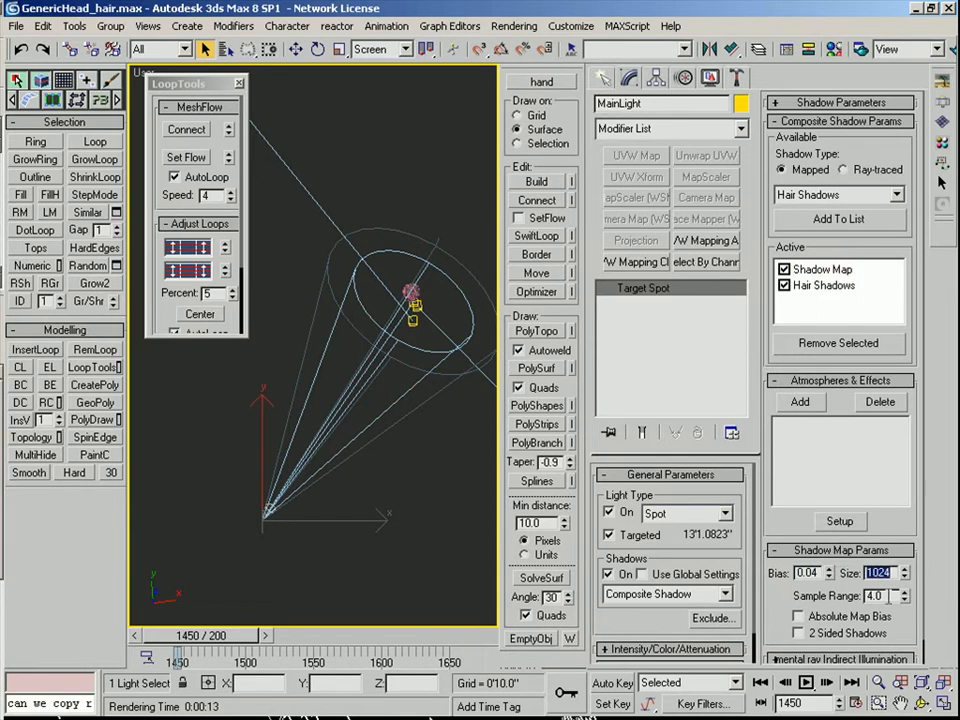
Review the Shadow Map and Hair Shadows parameters of MainLight
{"action": "left_click", "coordinate": [816, 273]}
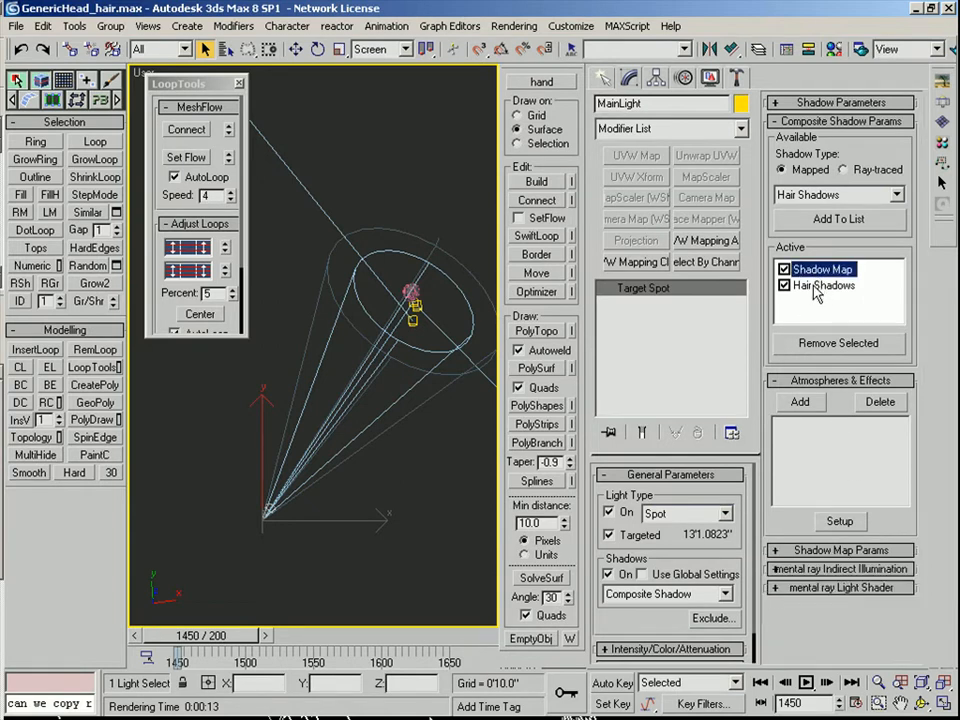
{"action": "left_click", "coordinate": [840, 550]}
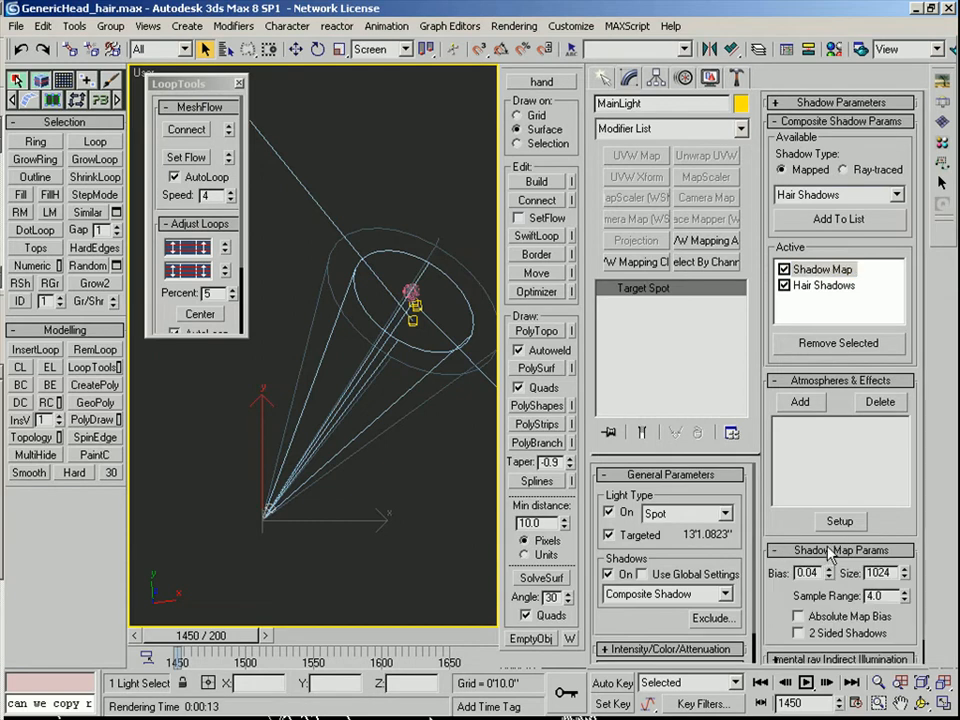
{"action": "left_click", "coordinate": [826, 286]}
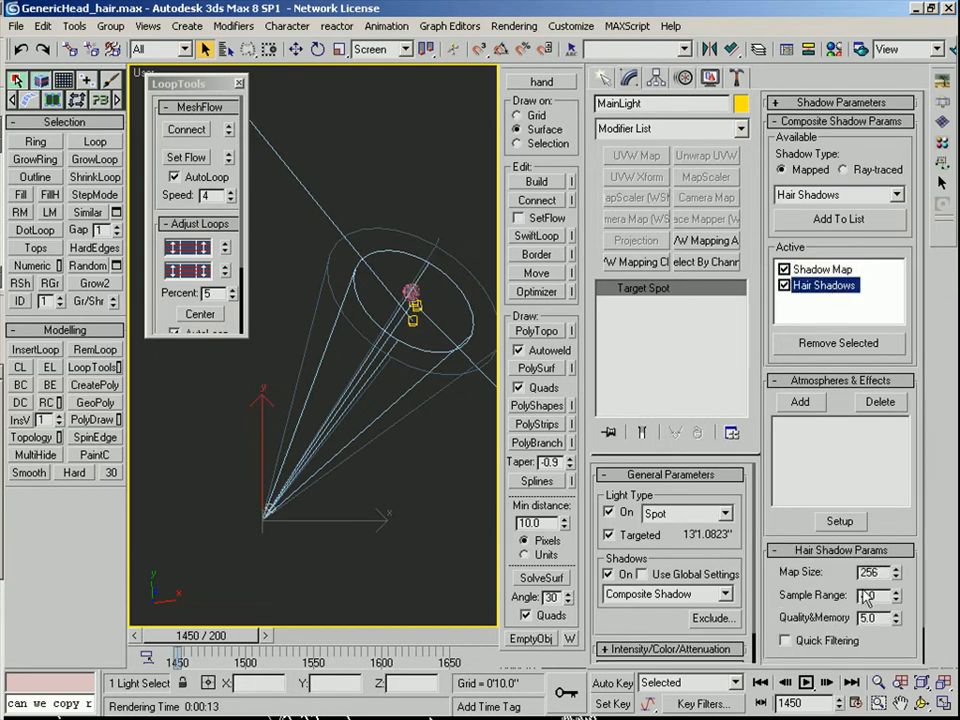
Select the Fill target spot, change its shadow type to Composite Shadow and check its Shadow Map parameters
{"action": "middle_click_drag", "start_coordinate": [456, 446], "coordinate": [447, 622], "text": "alt"}
{"action": "left_click", "coordinate": [456, 582]}
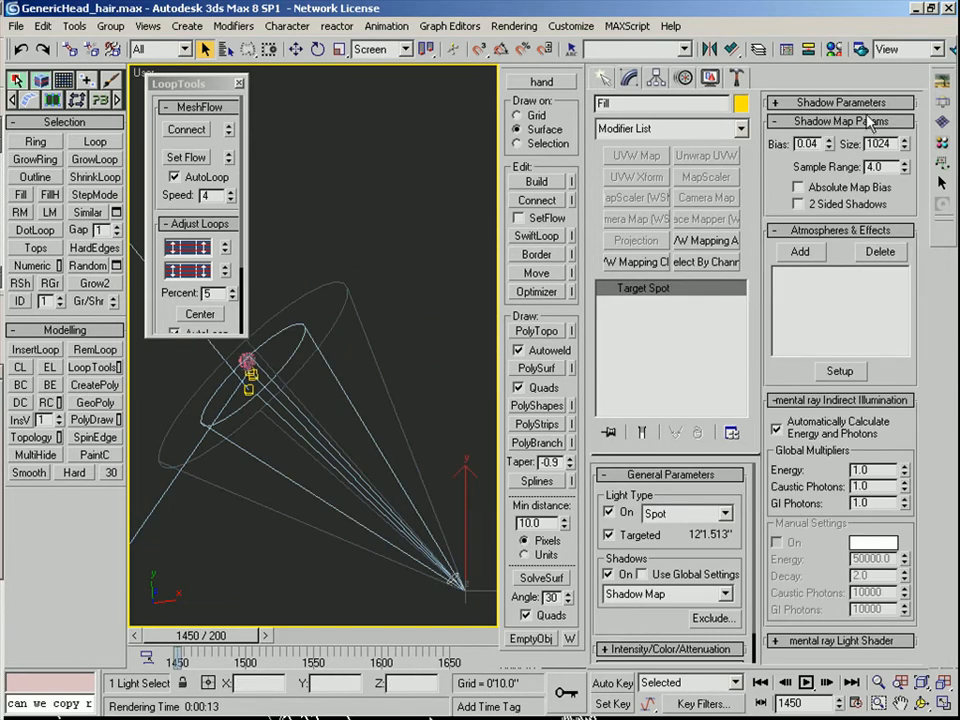
{"action": "left_click", "coordinate": [705, 594]}
{"action": "scroll", "coordinate": [690, 635], "scroll_direction": "down", "scroll_amount": 3}
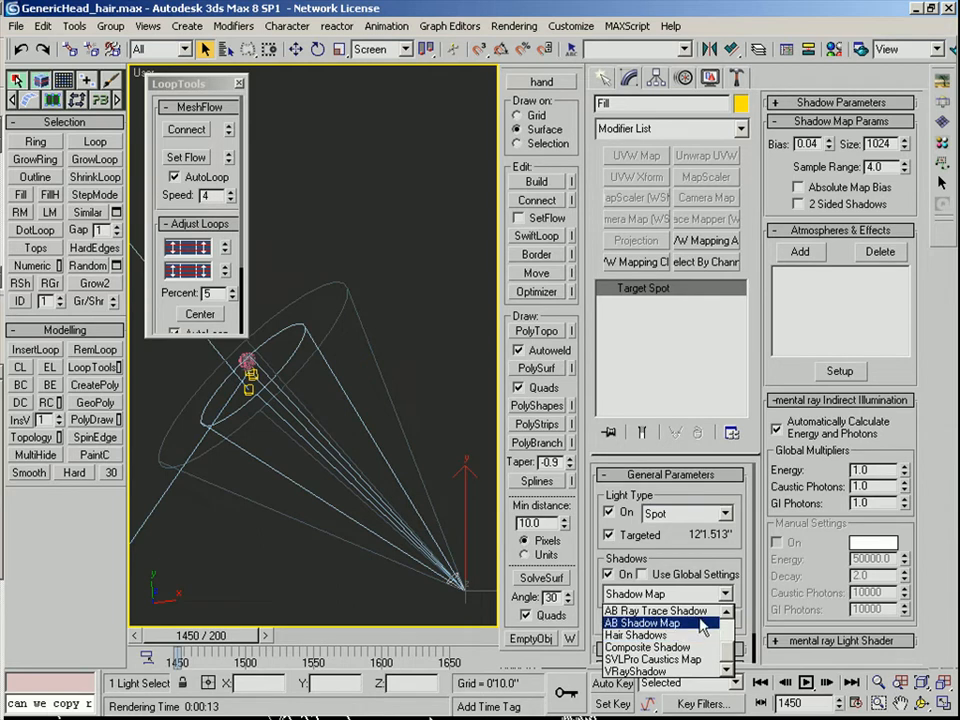
{"action": "left_click", "coordinate": [655, 647]}
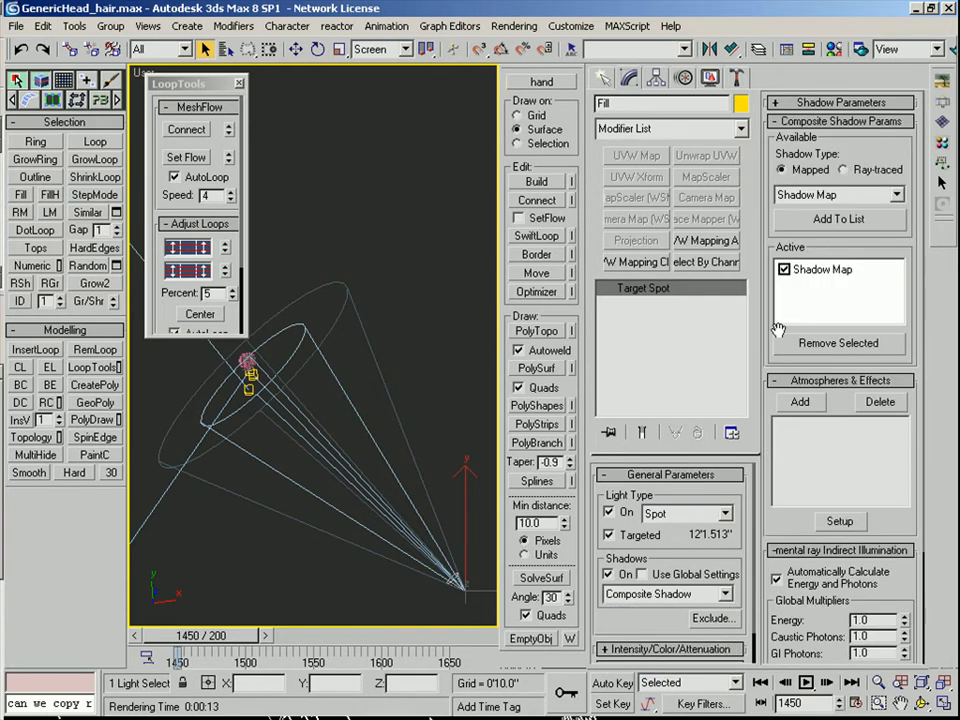
{"action": "left_click", "coordinate": [821, 270]}
{"action": "left_click", "coordinate": [829, 551]}
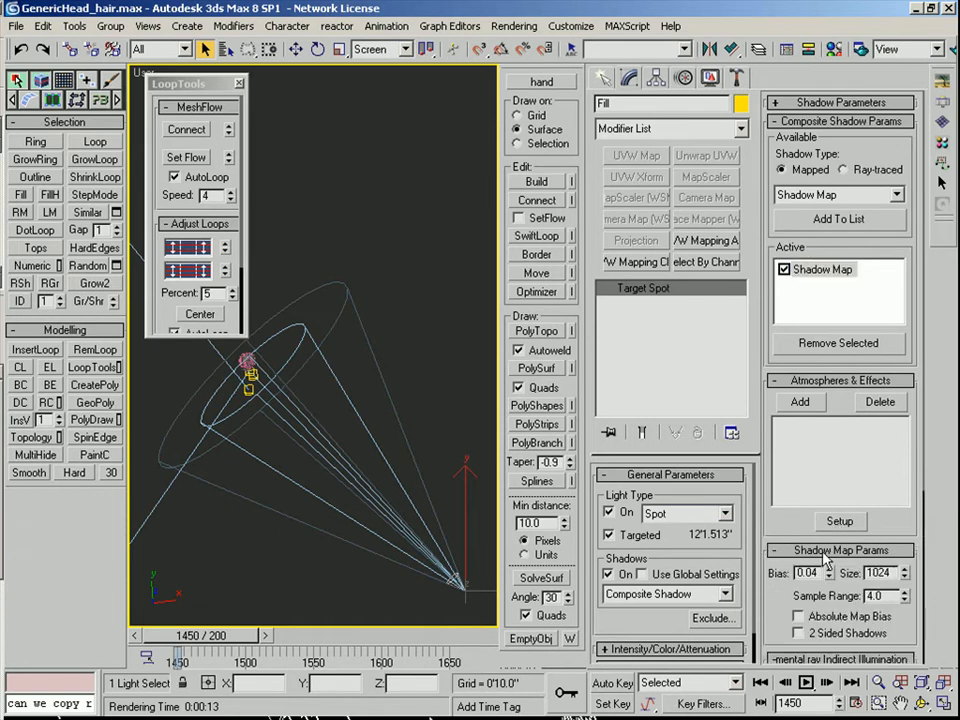
Add Hair Shadows to the Fill light's active composite shadows
{"action": "left_click", "coordinate": [867, 196]}
{"action": "left_click", "coordinate": [825, 236]}
{"action": "left_click", "coordinate": [838, 218]}
Review the Fill light's Hair Shadows settings and its Shadow Map bias and size
{"action": "left_click", "coordinate": [823, 286]}
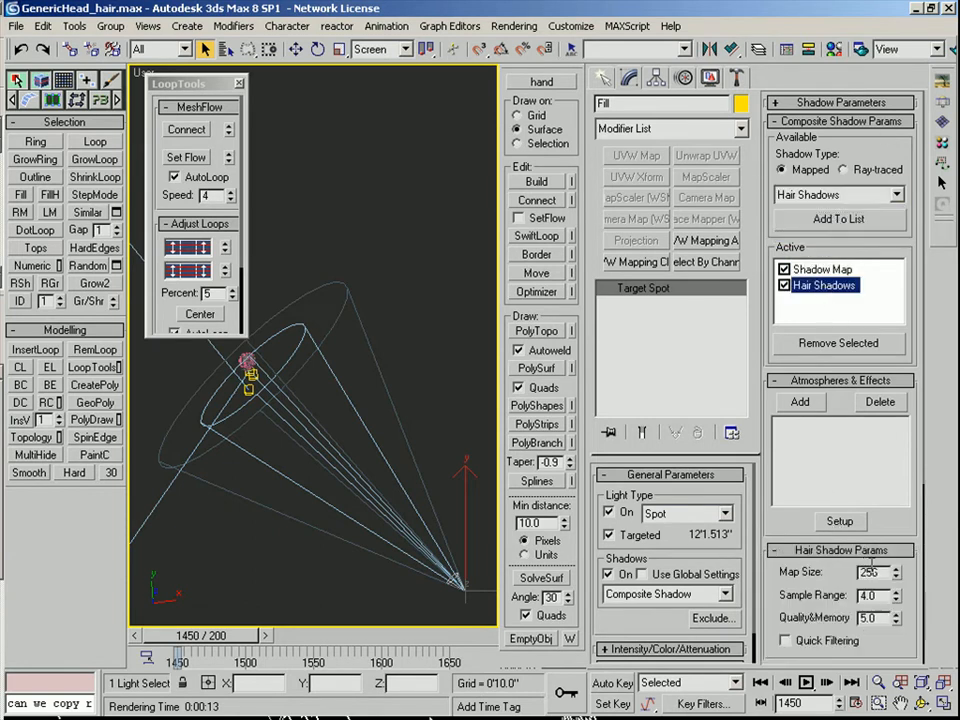
{"action": "left_click", "coordinate": [819, 288]}
{"action": "left_click", "coordinate": [822, 269]}
{"action": "left_click", "coordinate": [840, 551]}
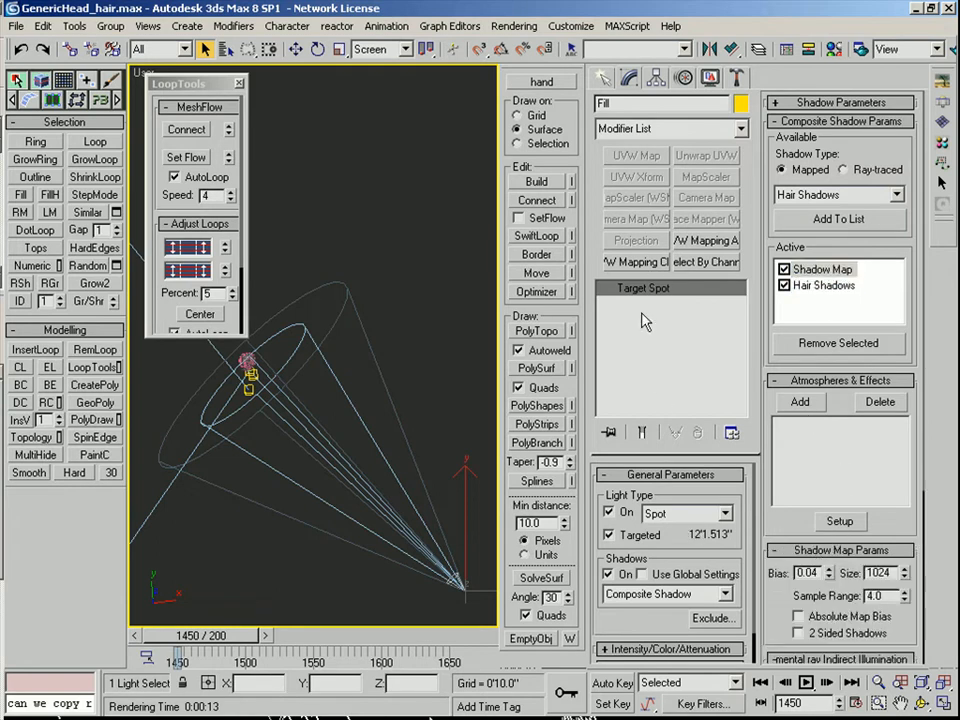
Select the Rim target spot and change its shadow type to Composite Shadow
{"action": "middle_click_drag", "start_coordinate": [356, 407], "coordinate": [508, 552]}
{"action": "middle_click_drag", "start_coordinate": [330, 372], "coordinate": [392, 444]}
{"action": "scroll", "coordinate": [350, 415], "scroll_direction": "down", "scroll_amount": 2}
{"action": "left_click", "coordinate": [283, 364]}
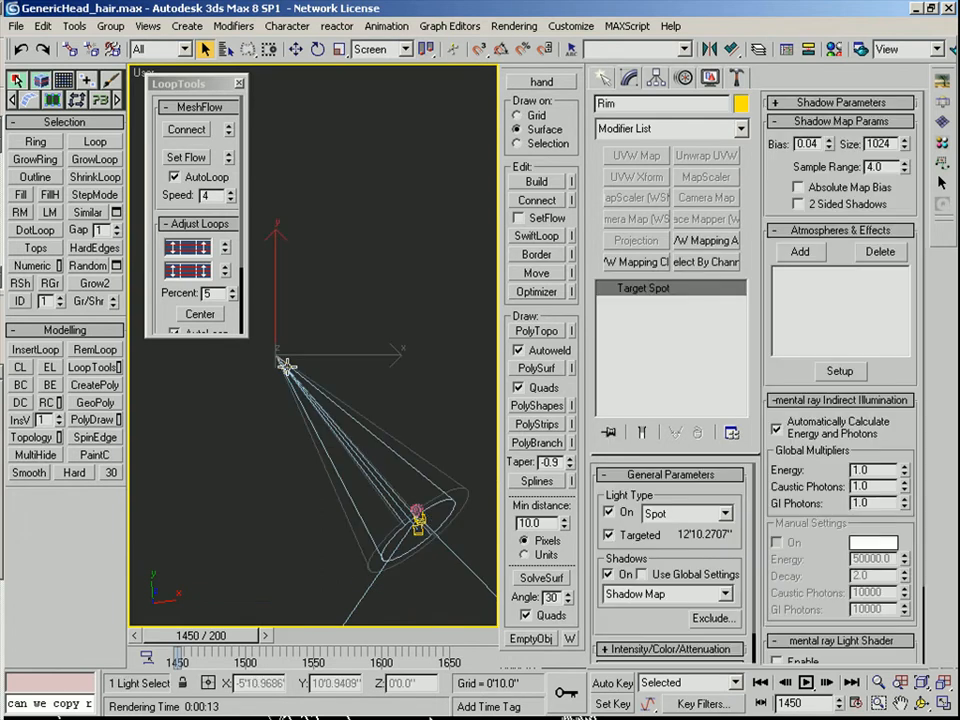
{"action": "left_click", "coordinate": [660, 594]}
{"action": "scroll", "coordinate": [655, 640], "scroll_direction": "down", "scroll_amount": 2}
{"action": "left_click", "coordinate": [657, 655]}
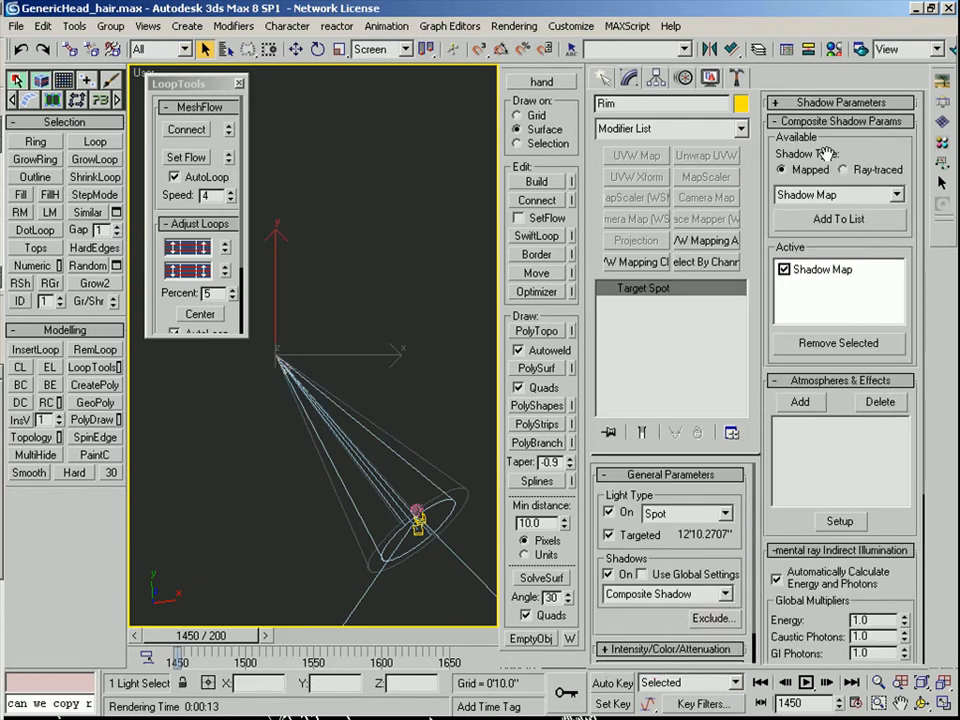
Add Hair Shadows to the Rim light's active composite shadows and set its shadow size to 512
{"action": "left_click", "coordinate": [838, 194]}
{"action": "left_click", "coordinate": [820, 232]}
{"action": "left_click", "coordinate": [838, 218]}
{"action": "left_click", "coordinate": [818, 270]}
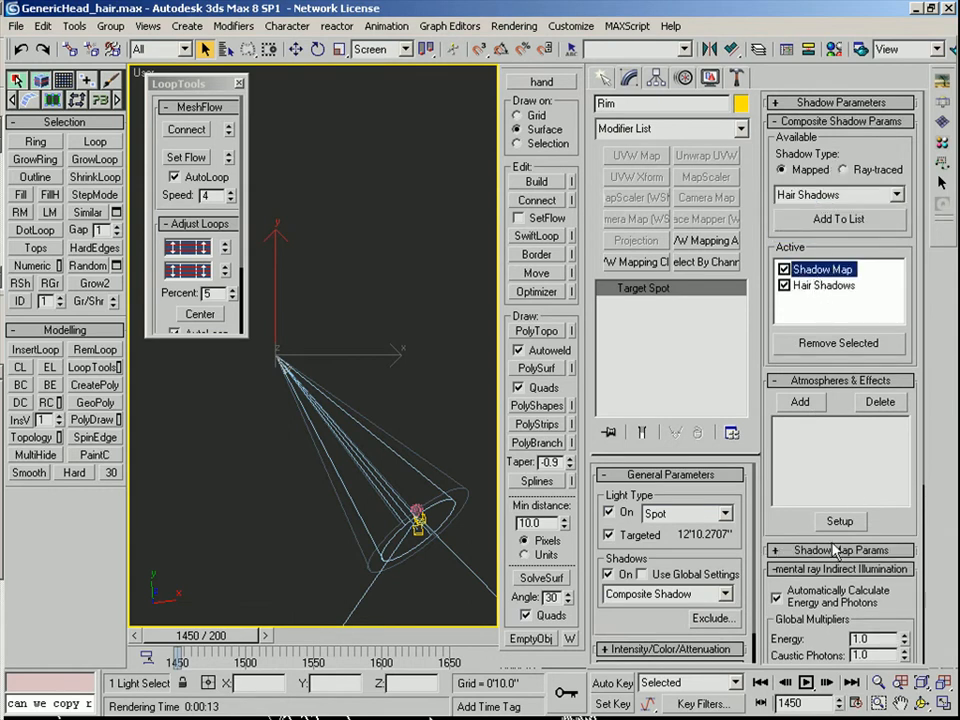
{"action": "left_click", "coordinate": [828, 552]}
{"action": "left_click", "coordinate": [803, 287]}
{"action": "left_click_drag", "start_coordinate": [884, 574], "coordinate": [768, 536]}
{"action": "type", "text": "512"}
Select MainLight and review the scene objects in its Exclude/Include list
{"action": "middle_click_drag", "start_coordinate": [328, 494], "coordinate": [577, 245]}
{"action": "left_click", "coordinate": [431, 210]}
{"action": "key", "text": "p"}
{"action": "key", "text": "t"}
{"action": "scroll", "coordinate": [407, 392], "scroll_direction": "up", "scroll_amount": 4}
{"action": "left_click", "coordinate": [206, 507]}
{"action": "left_click", "coordinate": [610, 80]}
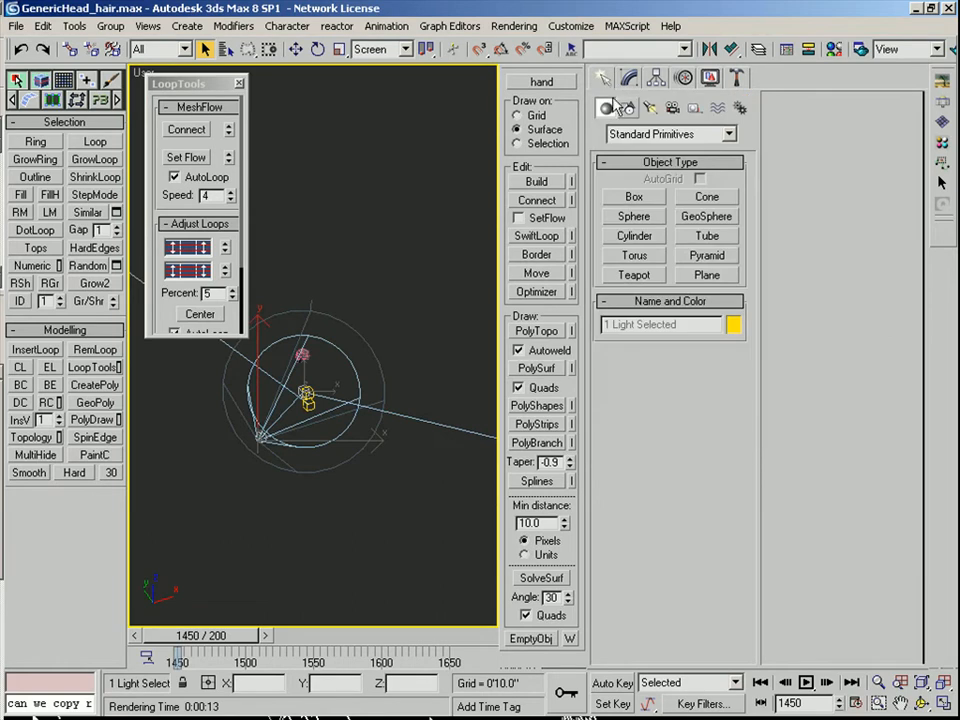
{"action": "left_click", "coordinate": [629, 78]}
{"action": "middle_click_drag", "start_coordinate": [300, 420], "coordinate": [249, 538], "text": "alt"}
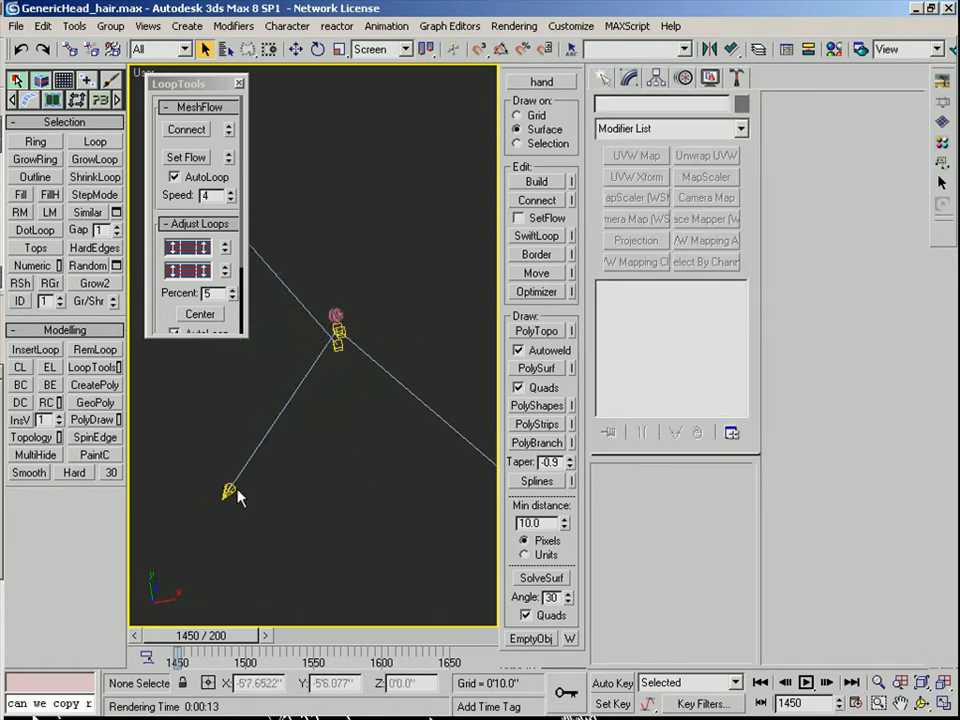
{"action": "left_click", "coordinate": [240, 497]}
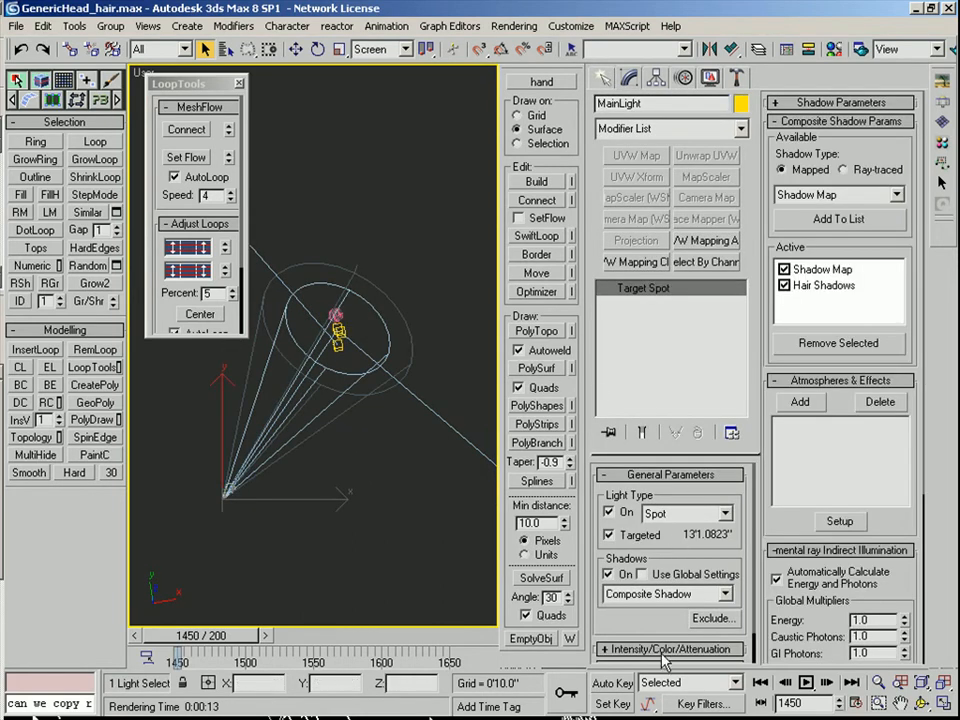
{"action": "left_click", "coordinate": [706, 619]}
{"action": "left_click", "coordinate": [604, 218]}
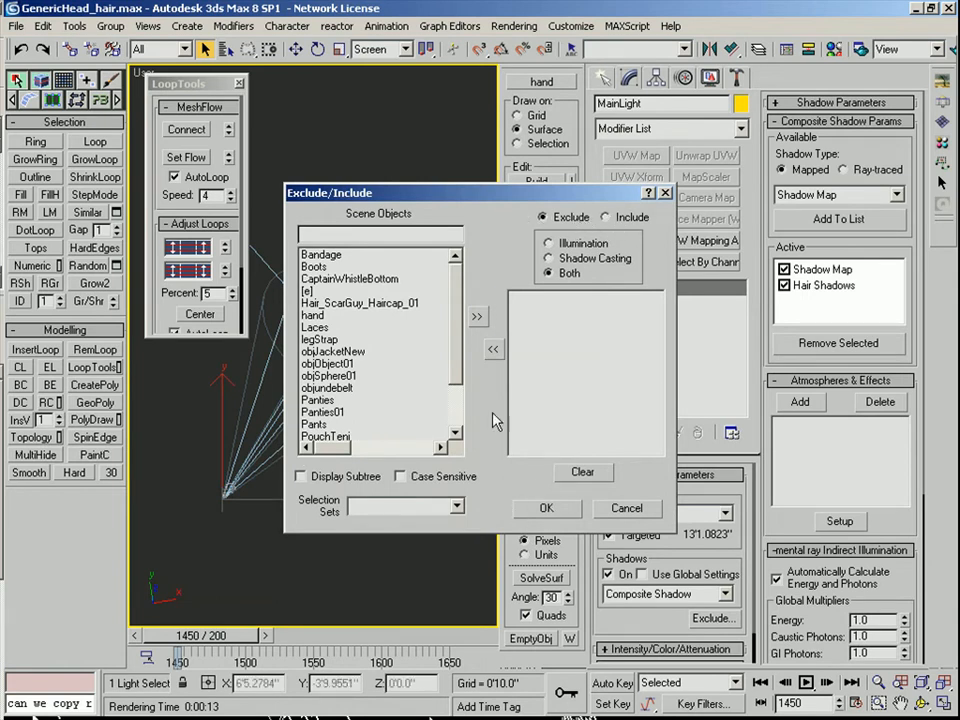
{"action": "left_click", "coordinate": [547, 509]}
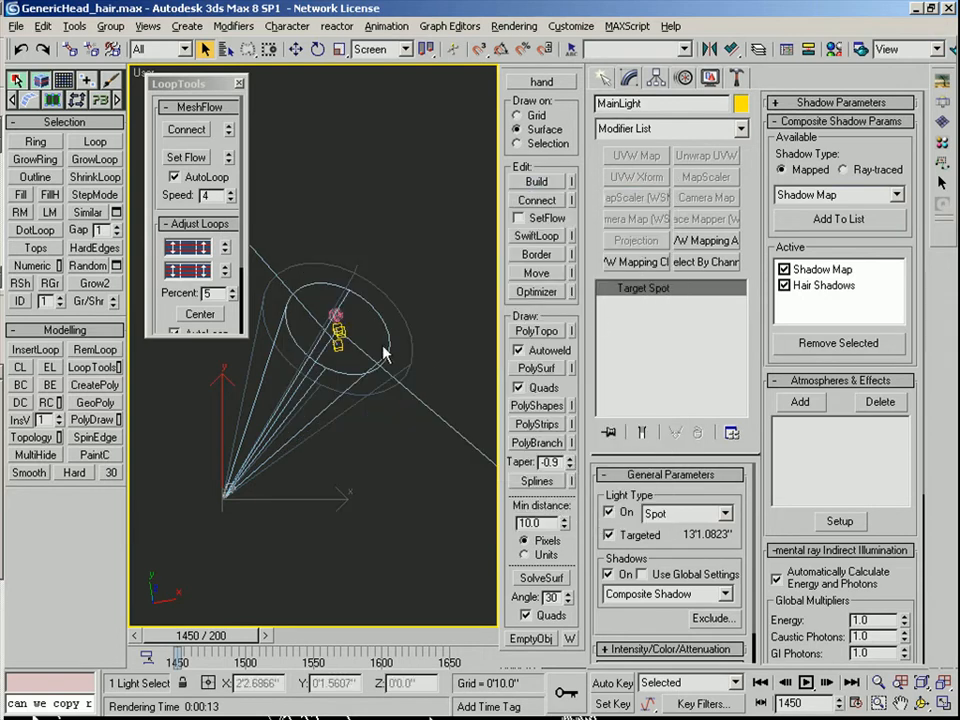
Switch off MainLight and the Fill light
{"action": "scroll", "coordinate": [388, 350], "scroll_direction": "up", "scroll_amount": 4}
{"action": "middle_click_drag", "start_coordinate": [406, 300], "coordinate": [428, 218], "text": "alt"}
{"action": "middle_click_drag", "start_coordinate": [342, 403], "coordinate": [311, 506]}
{"action": "scroll", "coordinate": [300, 474], "scroll_direction": "down", "scroll_amount": 6}
{"action": "left_click", "coordinate": [611, 512]}
{"action": "scroll", "coordinate": [321, 510], "scroll_direction": "down", "scroll_amount": 2}
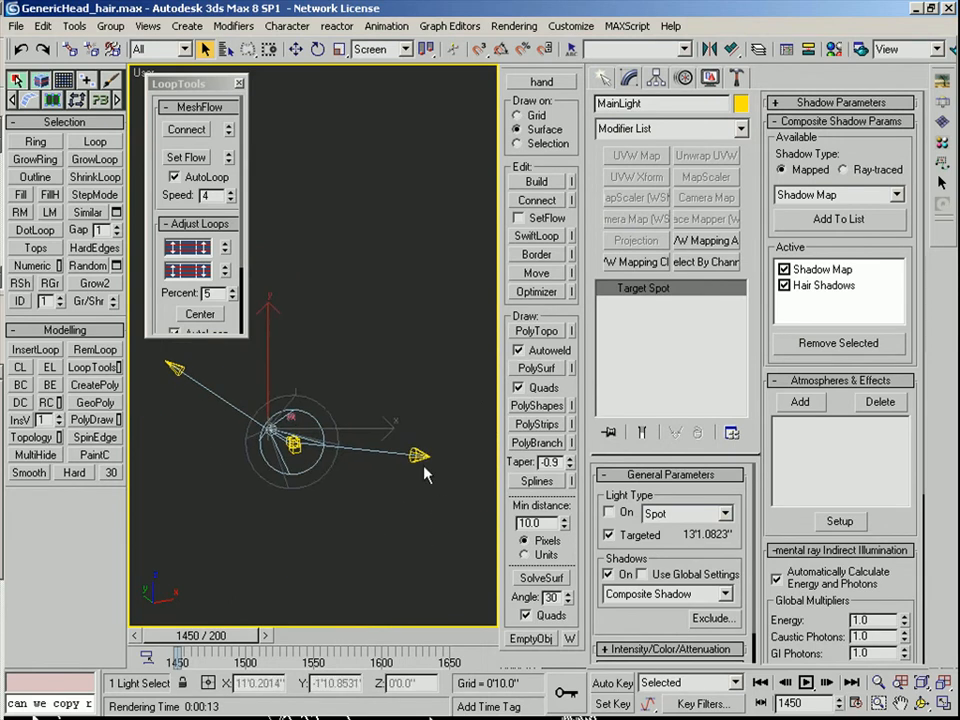
{"action": "left_click", "coordinate": [421, 460]}
{"action": "left_click", "coordinate": [610, 513]}
Select the ScarGuy_Haircap mesh and delete its BodyPaintUVWImport modifier
{"action": "key", "text": "c"}
{"action": "left_click", "coordinate": [418, 232]}
{"action": "left_click", "coordinate": [450, 494]}
{"action": "left_click", "coordinate": [373, 254]}
{"action": "key", "text": "f"}
{"action": "middle_click_drag", "start_coordinate": [341, 282], "coordinate": [338, 347]}
{"action": "scroll", "coordinate": [313, 490], "scroll_direction": "up", "scroll_amount": 5}
{"action": "middle_click_drag", "start_coordinate": [313, 503], "coordinate": [352, 300]}
{"action": "scroll", "coordinate": [357, 460], "scroll_direction": "up", "scroll_amount": 4}
{"action": "middle_click_drag", "start_coordinate": [418, 518], "coordinate": [371, 401]}
{"action": "left_click", "coordinate": [371, 400]}
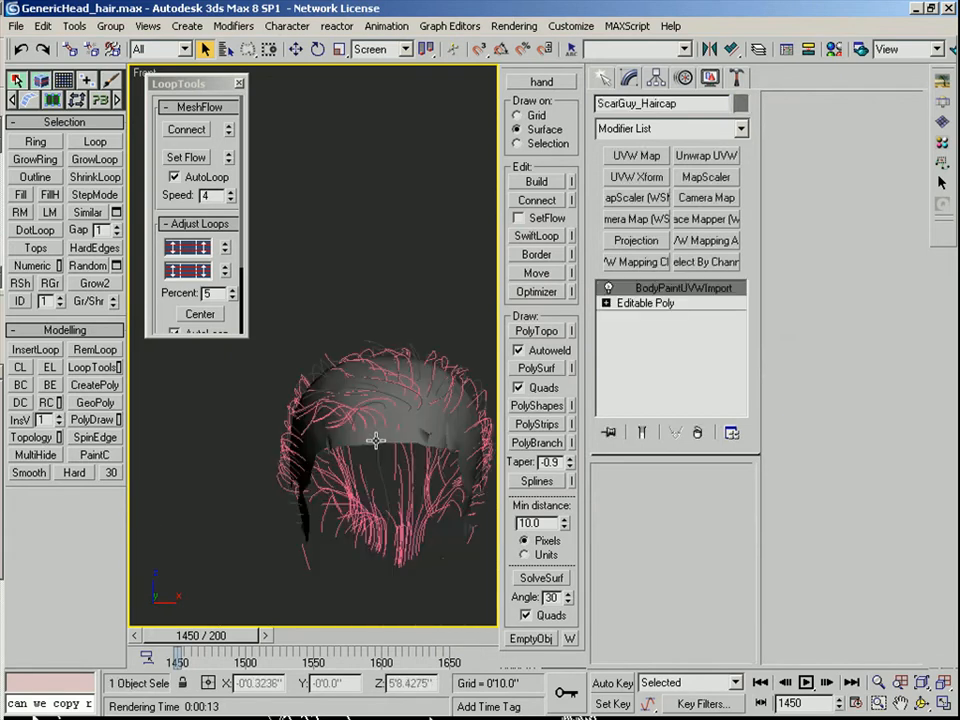
{"action": "left_click", "coordinate": [699, 434]}
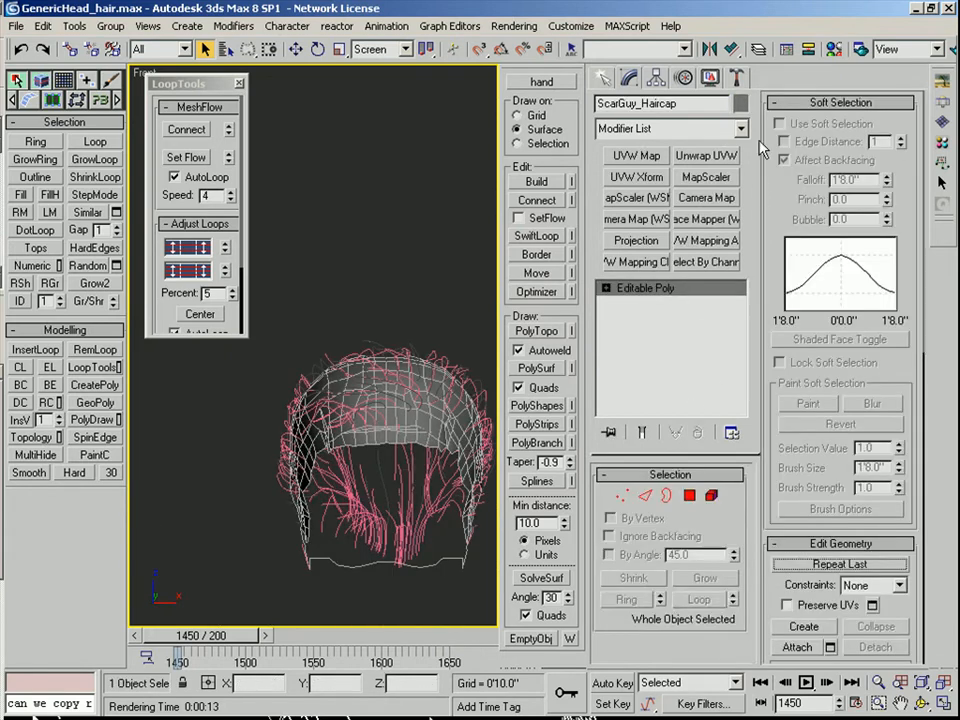
Apply a TurboSmooth modifier to the ScarGuy_Haircap mesh
{"action": "left_click", "coordinate": [741, 128]}
{"action": "scroll", "coordinate": [668, 330], "scroll_direction": "down", "scroll_amount": 7}
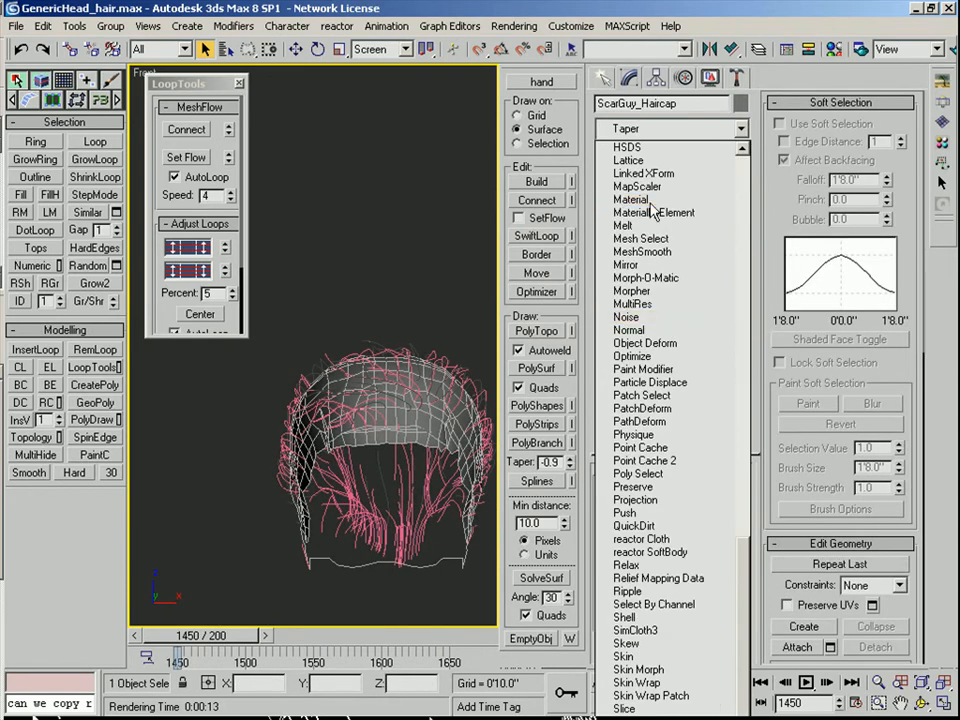
{"action": "left_click", "coordinate": [672, 131]}
{"action": "left_click", "coordinate": [672, 130]}
{"action": "key", "text": "t"}
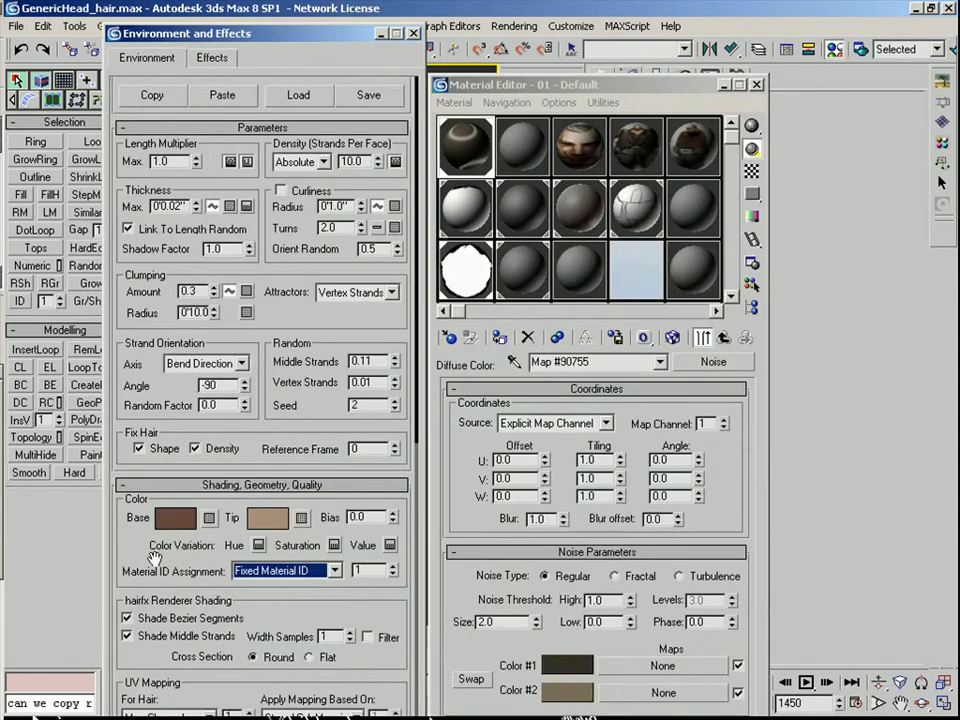
Set the hair's UV mapping to map channel 2 with Strand Cyl. Mapping and close the environment settings
{"action": "scroll", "coordinate": [153, 557], "scroll_direction": "down", "scroll_amount": 5}
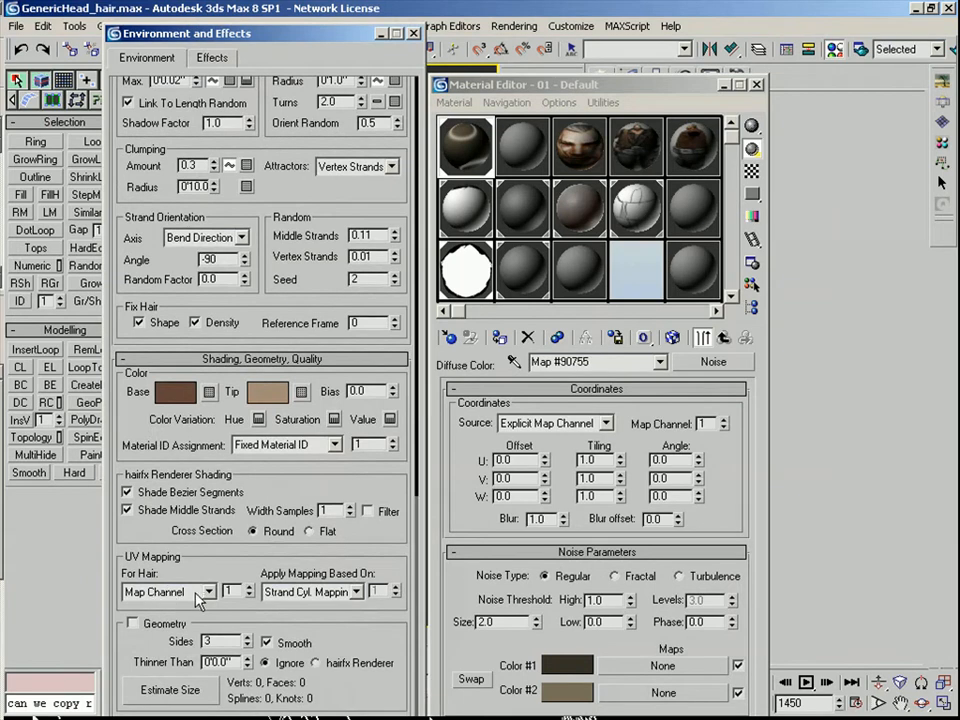
{"action": "scroll", "coordinate": [160, 578], "scroll_direction": "down", "scroll_amount": 1}
{"action": "left_click", "coordinate": [185, 568]}
{"action": "left_click", "coordinate": [190, 572]}
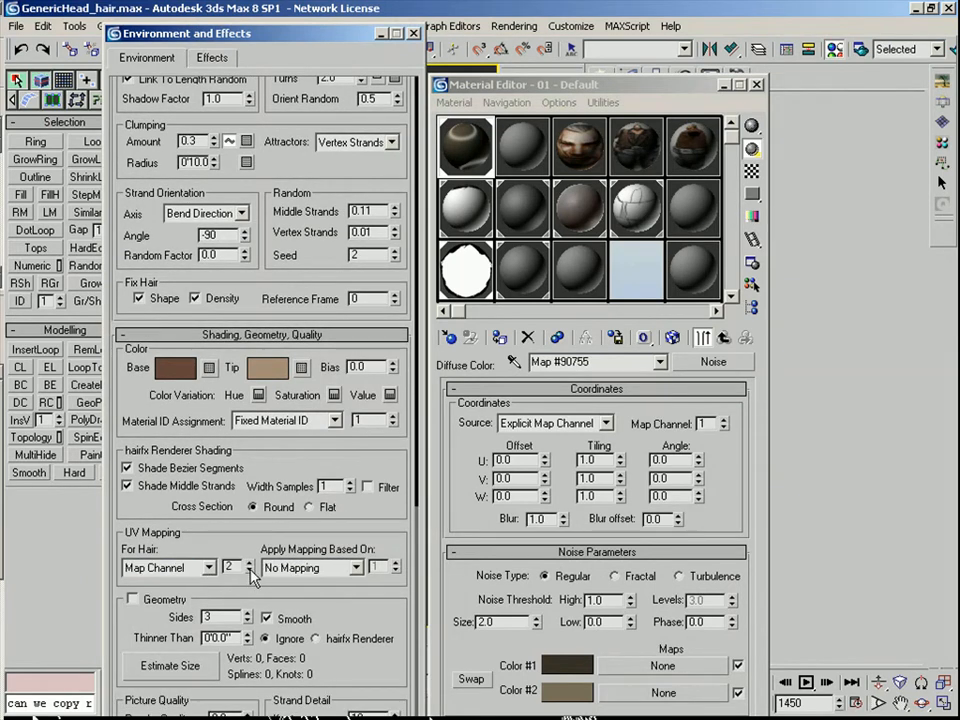
{"action": "left_click", "coordinate": [251, 564]}
{"action": "left_click", "coordinate": [300, 568]}
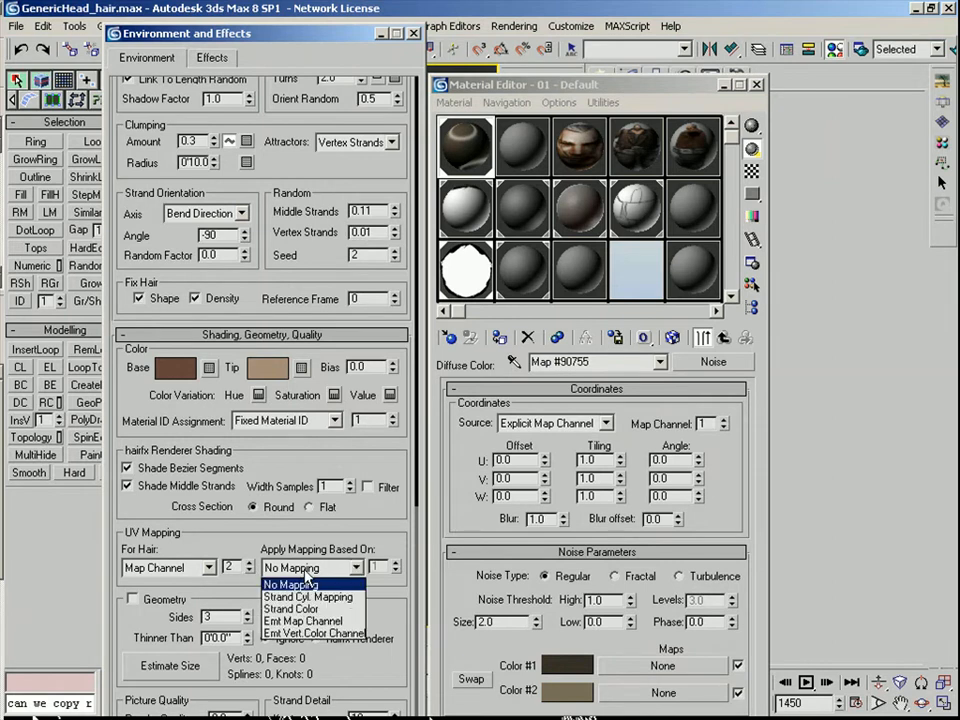
{"action": "left_click", "coordinate": [305, 596]}
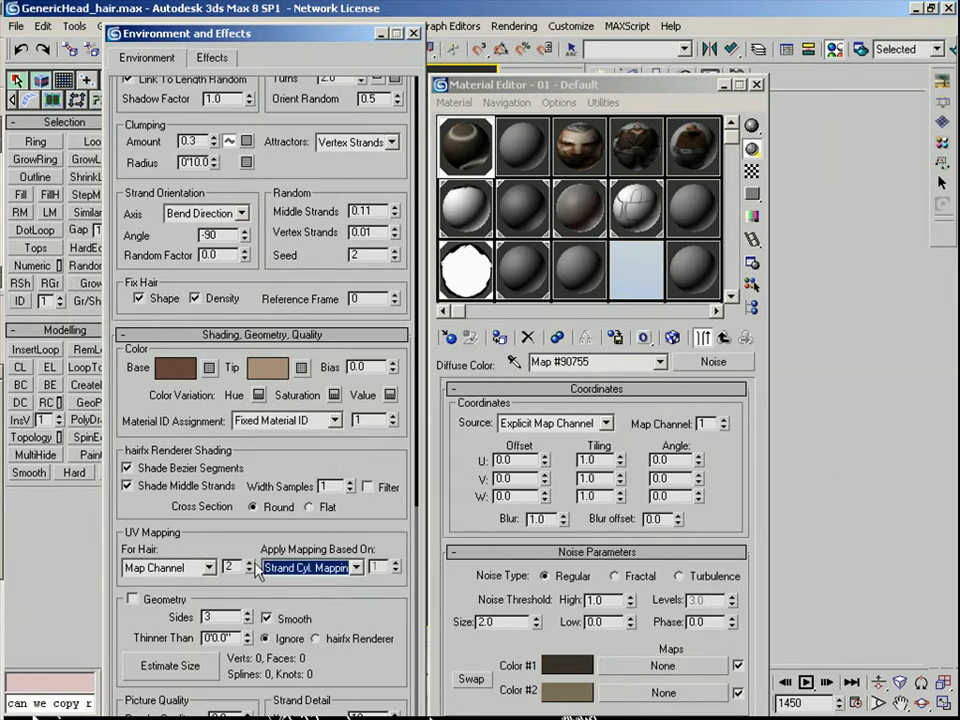
{"action": "left_click", "coordinate": [250, 570]}
{"action": "left_click", "coordinate": [250, 564]}
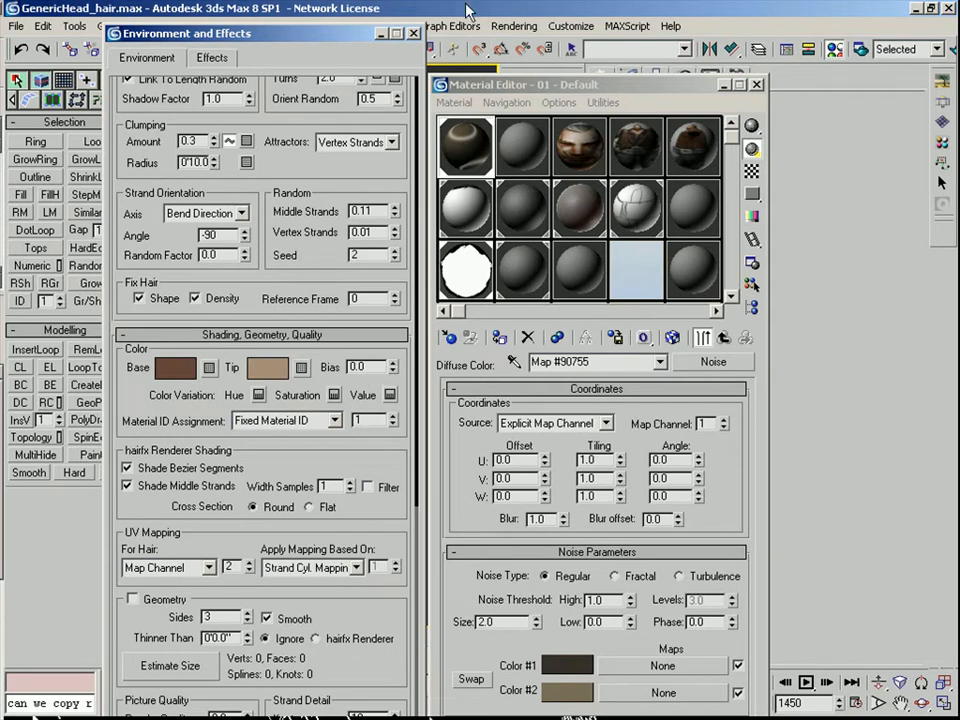
{"action": "left_click", "coordinate": [415, 37]}
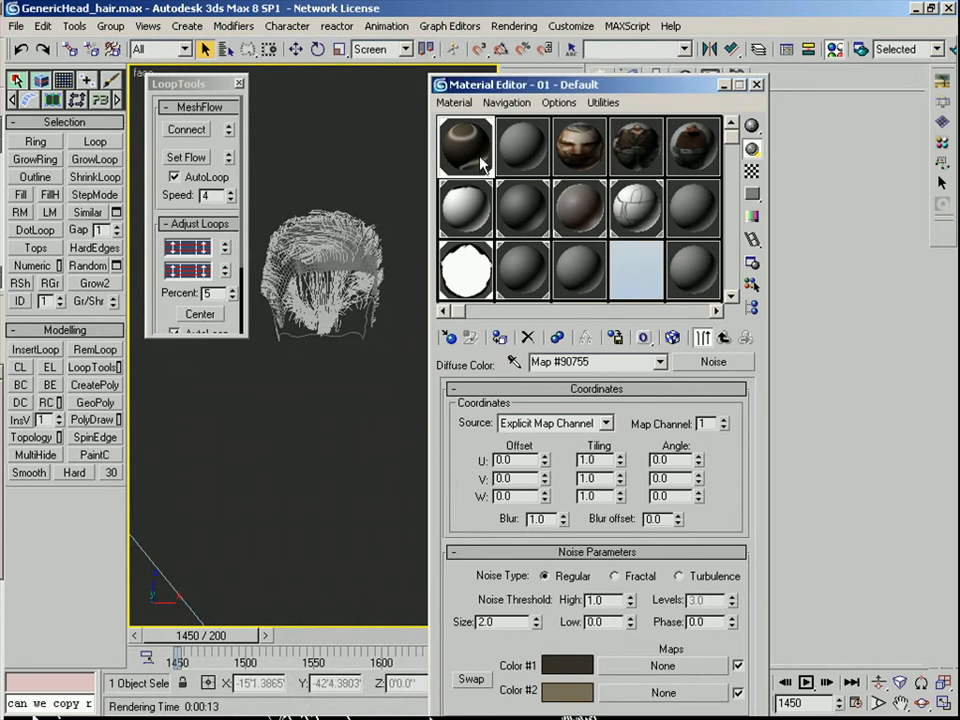
Return to the parent hair material and disable its Diffuse Color noise map
{"action": "left_click", "coordinate": [724, 337]}
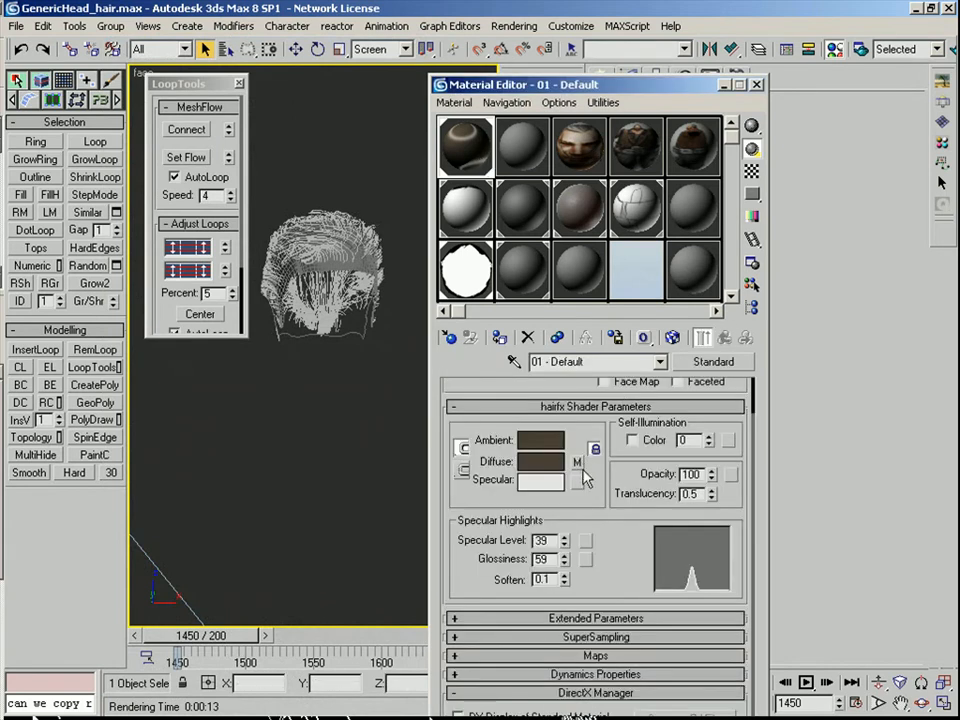
{"action": "left_click", "coordinate": [595, 655]}
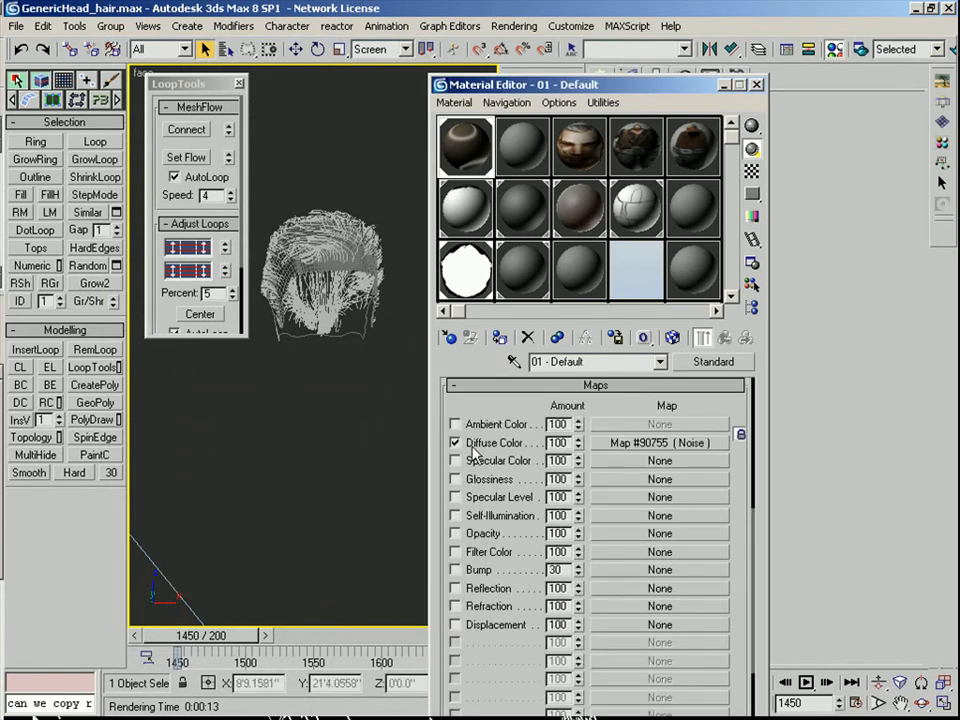
{"action": "left_click", "coordinate": [458, 446]}
{"action": "left_click_drag", "start_coordinate": [510, 407], "coordinate": [527, 465]}
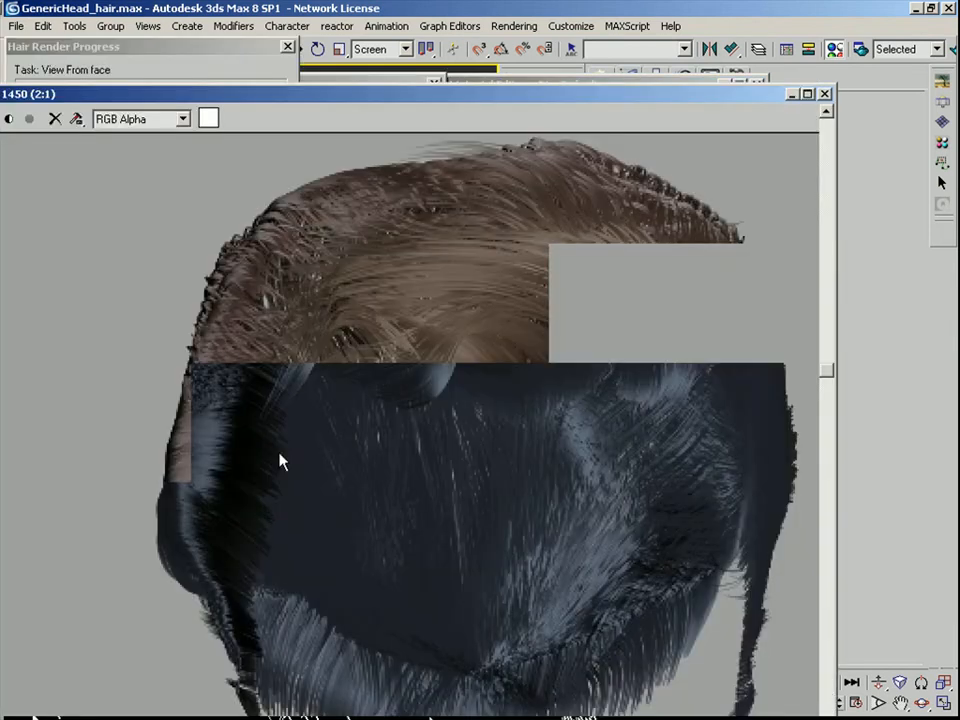
Inspect the shading in the hair render at different zoom levels and close the render
{"action": "middle_click_drag", "start_coordinate": [378, 386], "coordinate": [306, 443]}
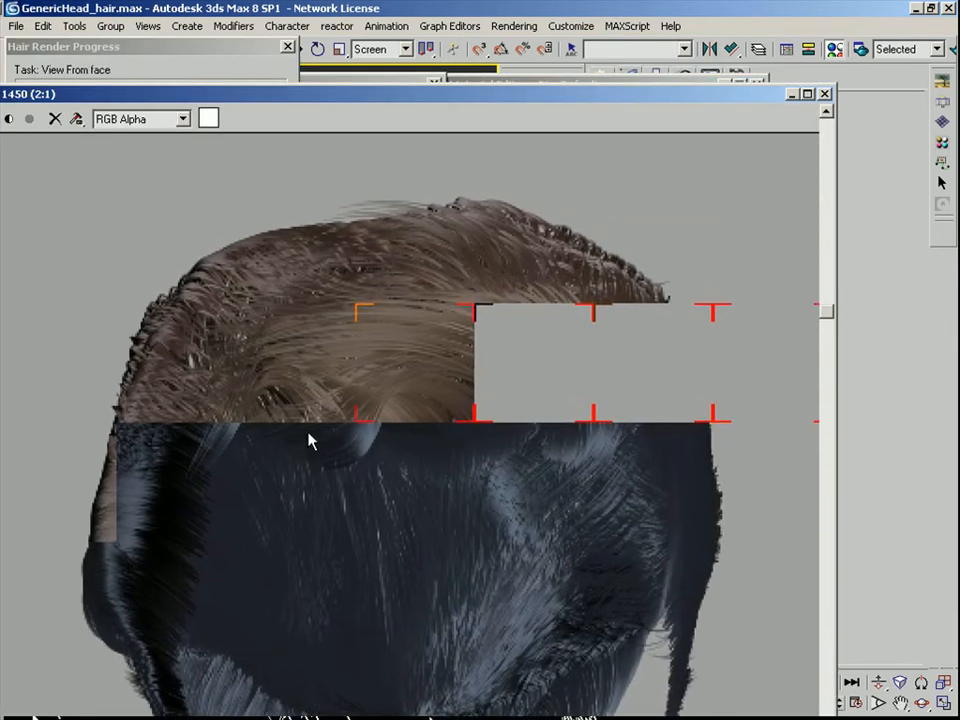
{"action": "scroll", "coordinate": [325, 427], "scroll_direction": "down", "scroll_amount": 1}
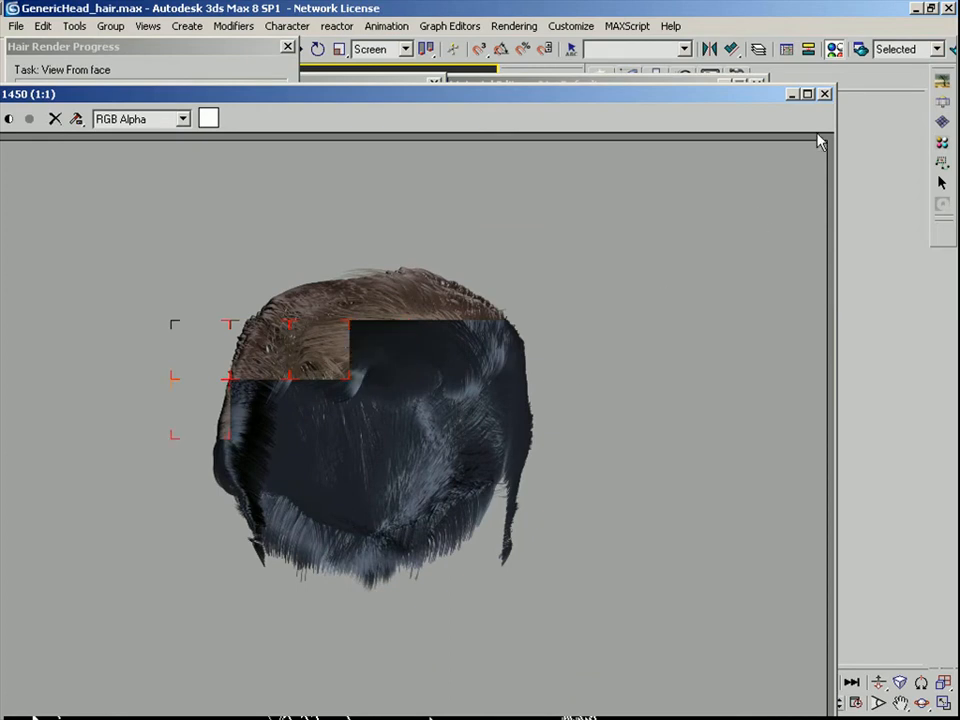
{"action": "left_click", "coordinate": [824, 93]}
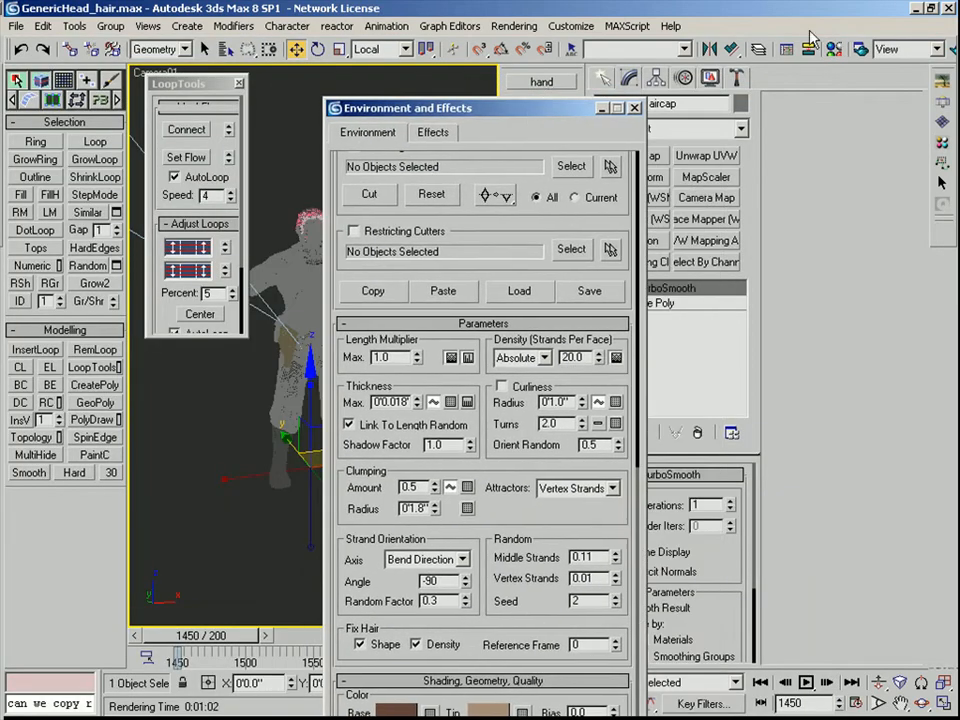
Set the hair material's Specular Level to 58
{"action": "key", "text": "m"}
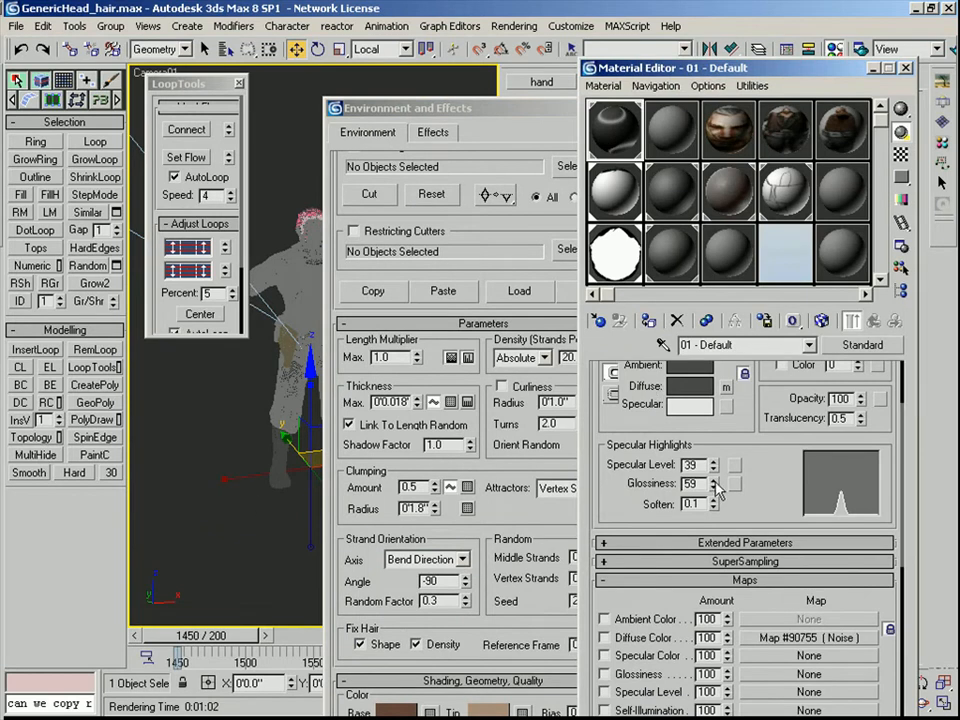
{"action": "left_click_drag", "start_coordinate": [697, 465], "coordinate": [624, 453]}
{"action": "type", "text": "58"}
{"action": "key", "text": "Return"}
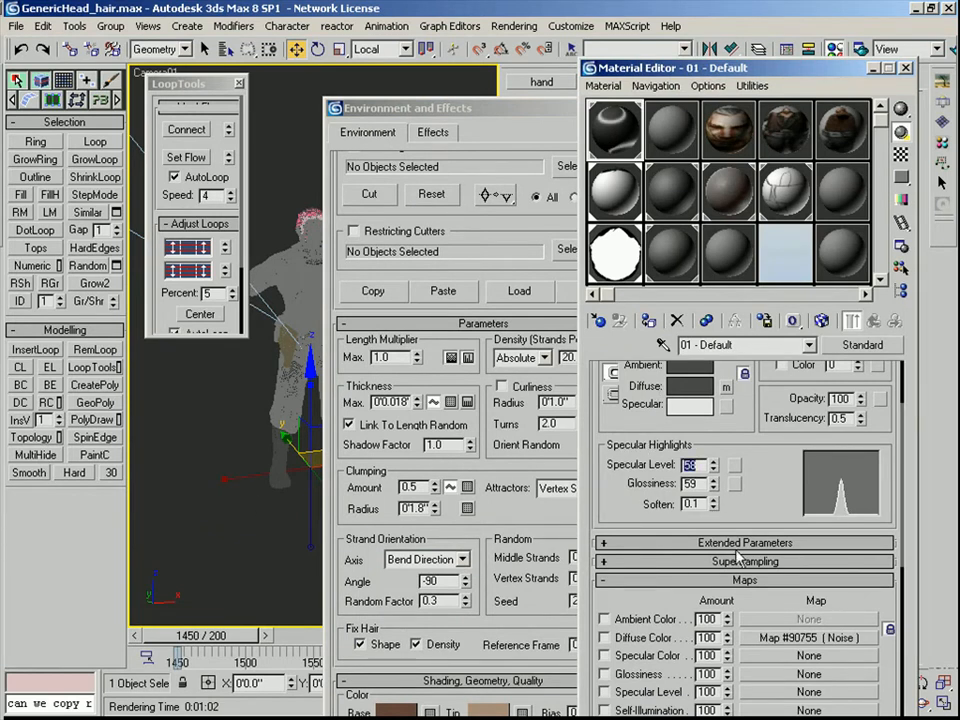
Replace the hair material's Diffuse Color map with a new Noise map
{"action": "left_click", "coordinate": [612, 639]}
{"action": "left_click_drag", "start_coordinate": [758, 656], "coordinate": [763, 638]}
{"action": "left_click", "coordinate": [767, 638]}
{"action": "left_click", "coordinate": [350, 467]}
{"action": "left_click", "coordinate": [345, 691]}
{"action": "left_click_drag", "start_coordinate": [412, 47], "coordinate": [339, 17]}
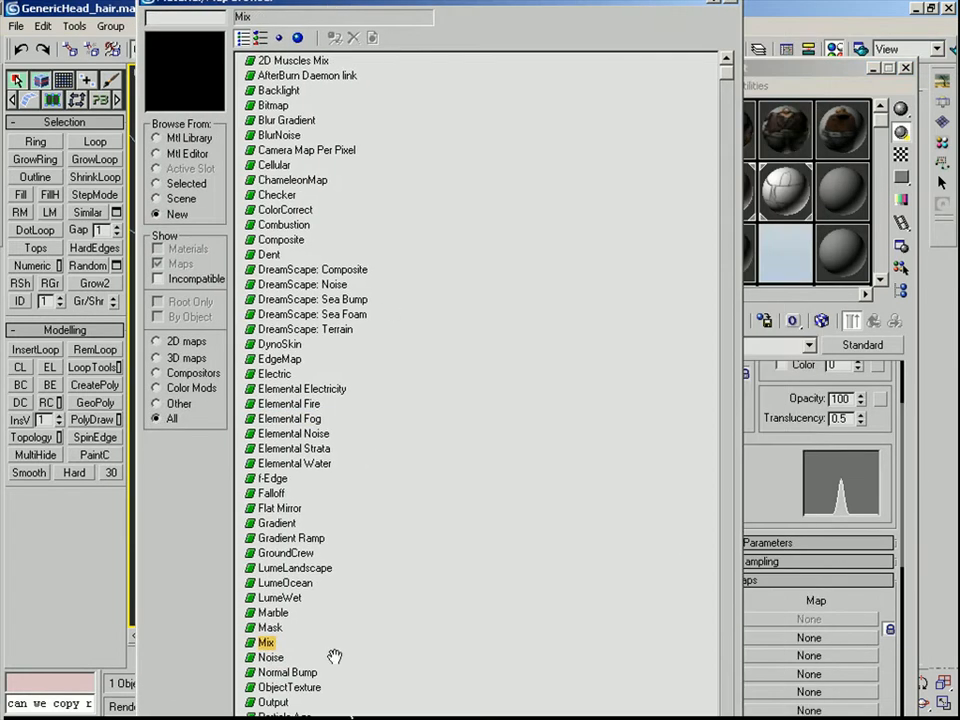
{"action": "left_click", "coordinate": [275, 165]}
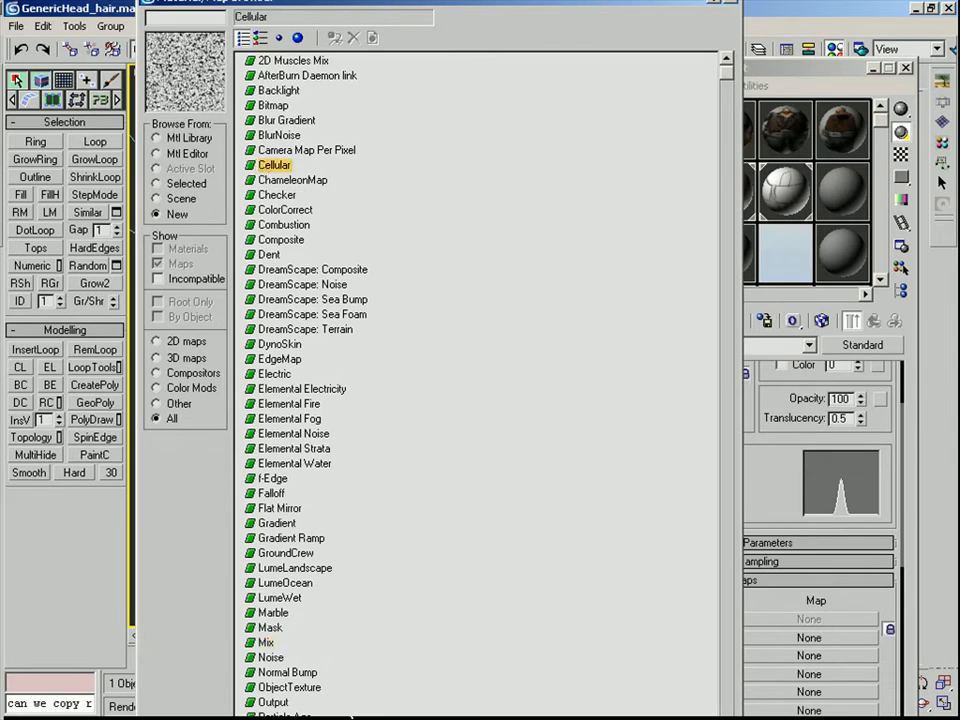
{"action": "double_click", "coordinate": [270, 657]}
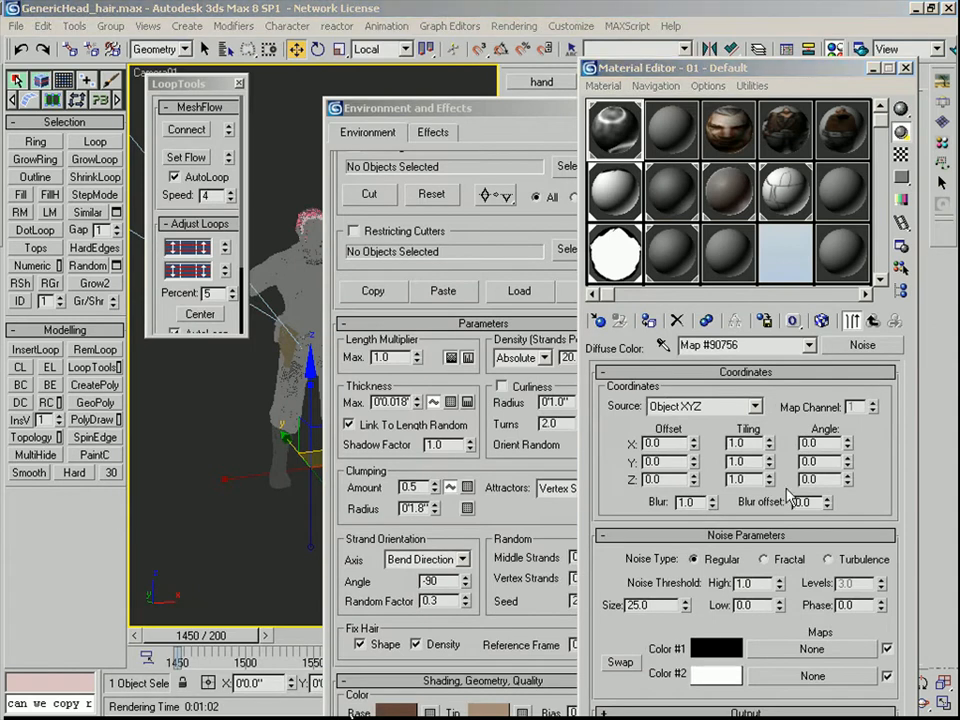
Set the noise size to 0.01 and its coordinate source to Explicit Map Channel with map channel 2
{"action": "left_click_drag", "start_coordinate": [655, 607], "coordinate": [506, 589]}
{"action": "type", "text": ".01"}
{"action": "key", "text": "Return"}
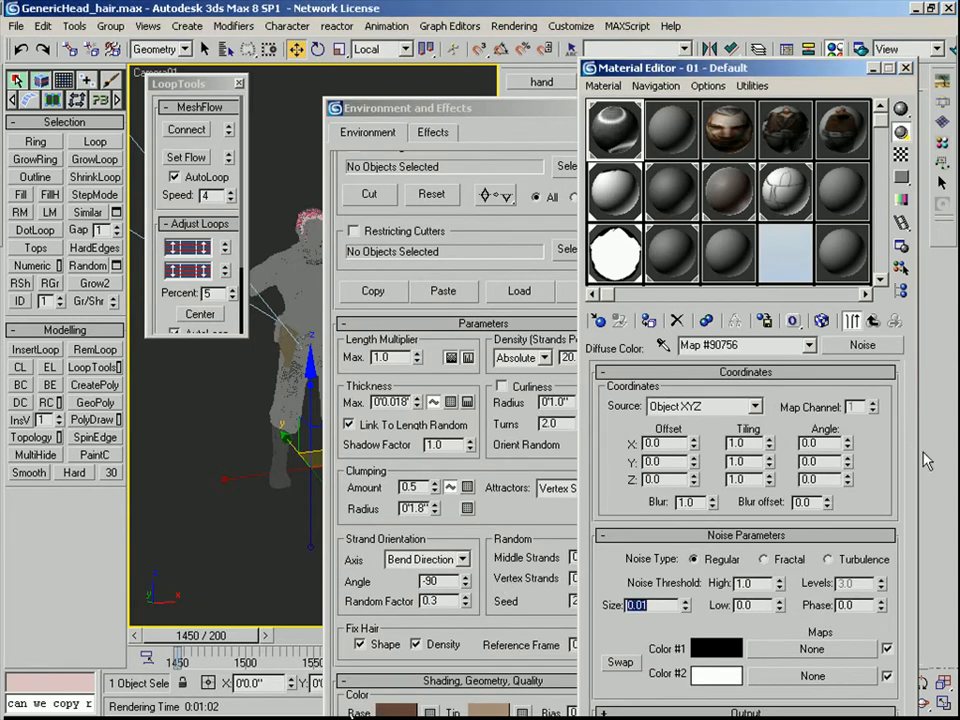
{"action": "left_click", "coordinate": [700, 406]}
{"action": "left_click", "coordinate": [703, 450]}
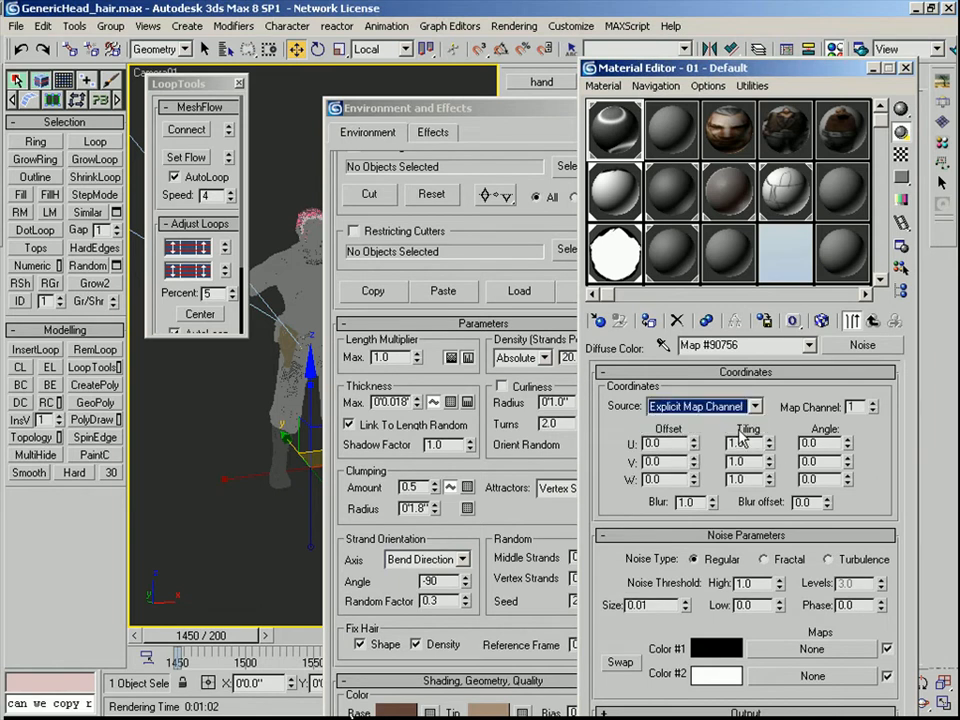
{"action": "double_click", "coordinate": [857, 407]}
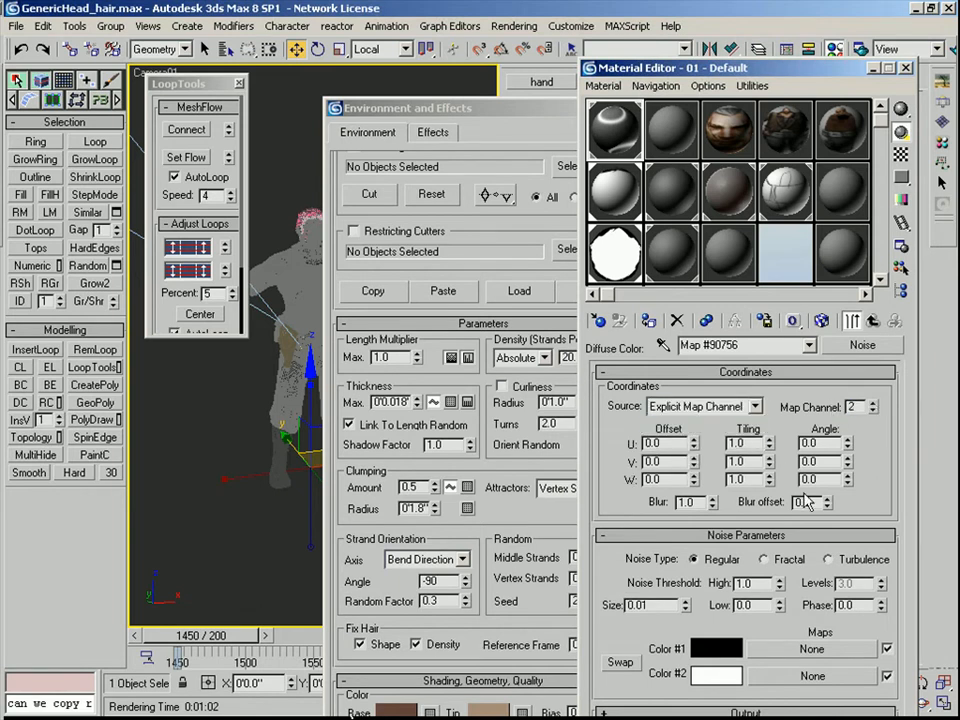
Darken the noise map's Color #2 to near black
{"action": "left_click", "coordinate": [718, 674]}
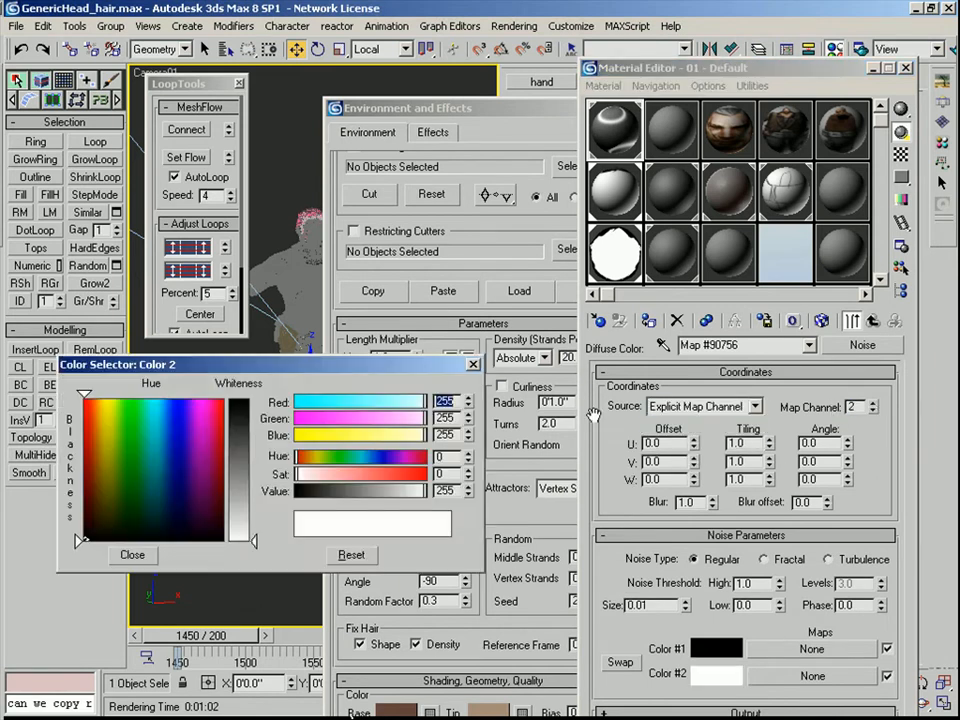
{"action": "left_click_drag", "start_coordinate": [320, 498], "coordinate": [300, 497]}
{"action": "left_click", "coordinate": [132, 554]}
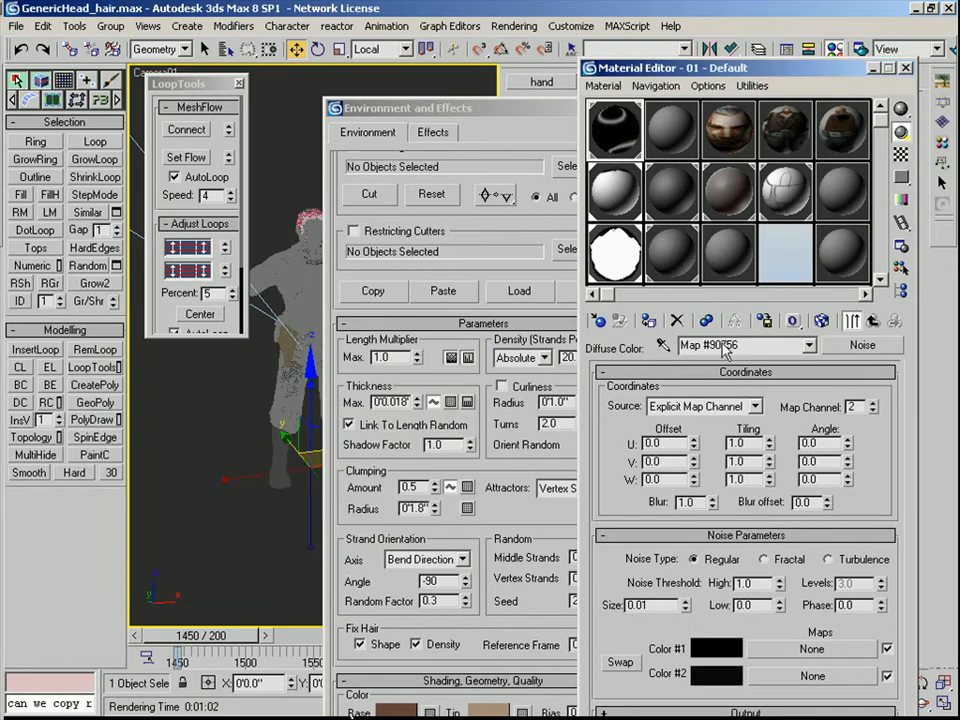
Name the diffuse noise map Root and replace it with a Mix map that keeps the noise as a sub-map
{"action": "type", "text": "Ro"}
{"action": "left_click", "coordinate": [873, 322]}
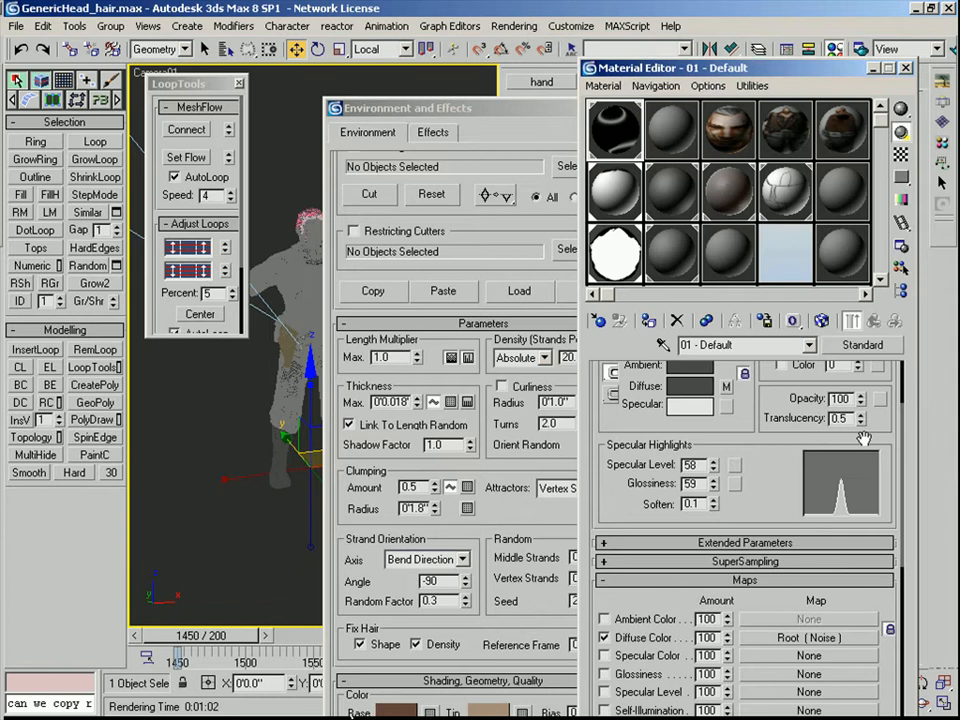
{"action": "left_click", "coordinate": [822, 636]}
{"action": "left_click", "coordinate": [868, 350]}
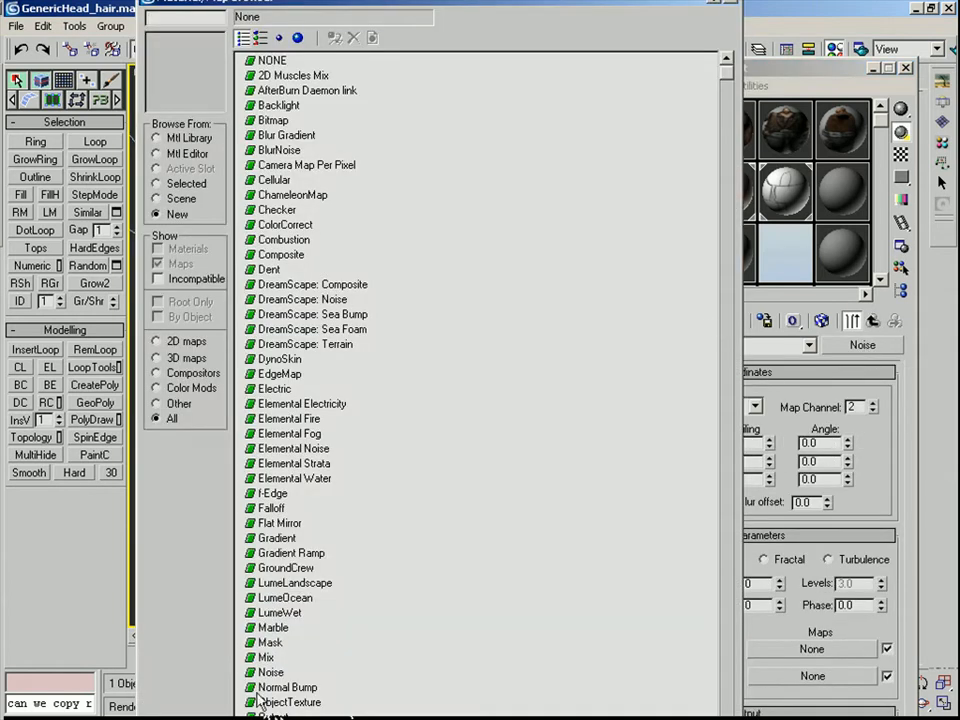
{"action": "double_click", "coordinate": [265, 656]}
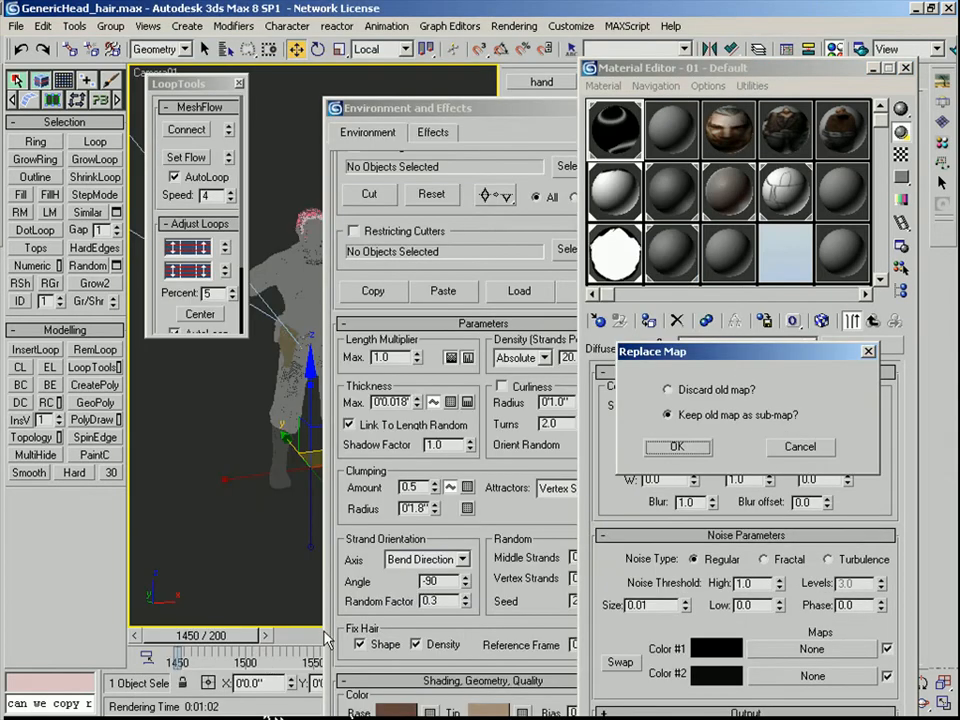
{"action": "left_click", "coordinate": [677, 447]}
Duplicate the Root noise map into the Mix map's Color #2 slot as an independent copy
{"action": "left_click_drag", "start_coordinate": [786, 420], "coordinate": [811, 440]}
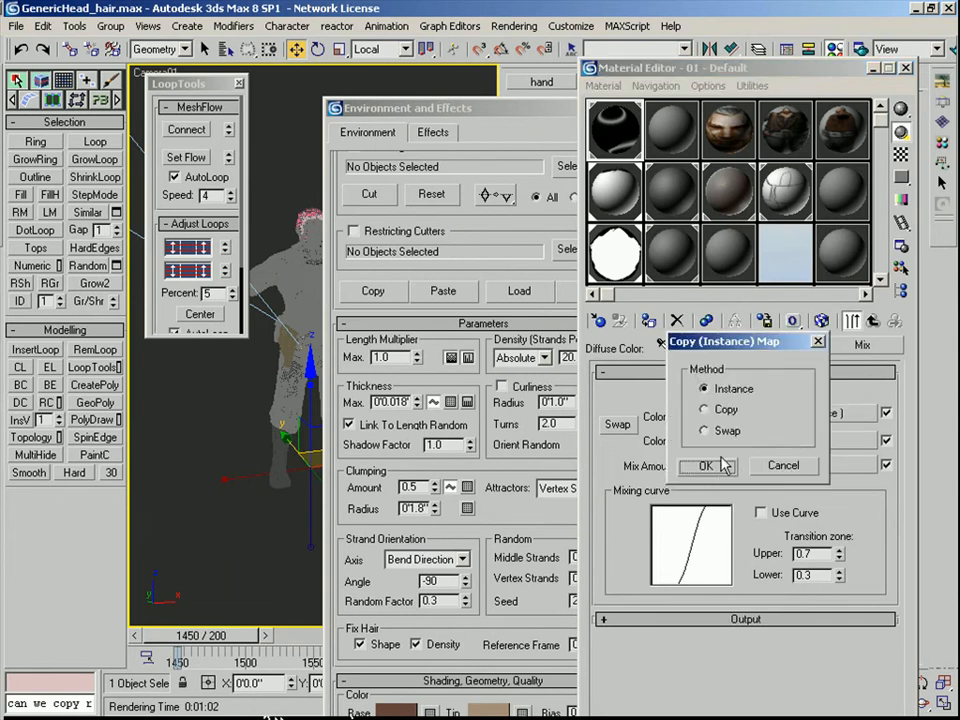
{"action": "left_click", "coordinate": [722, 411]}
{"action": "left_click", "coordinate": [706, 467]}
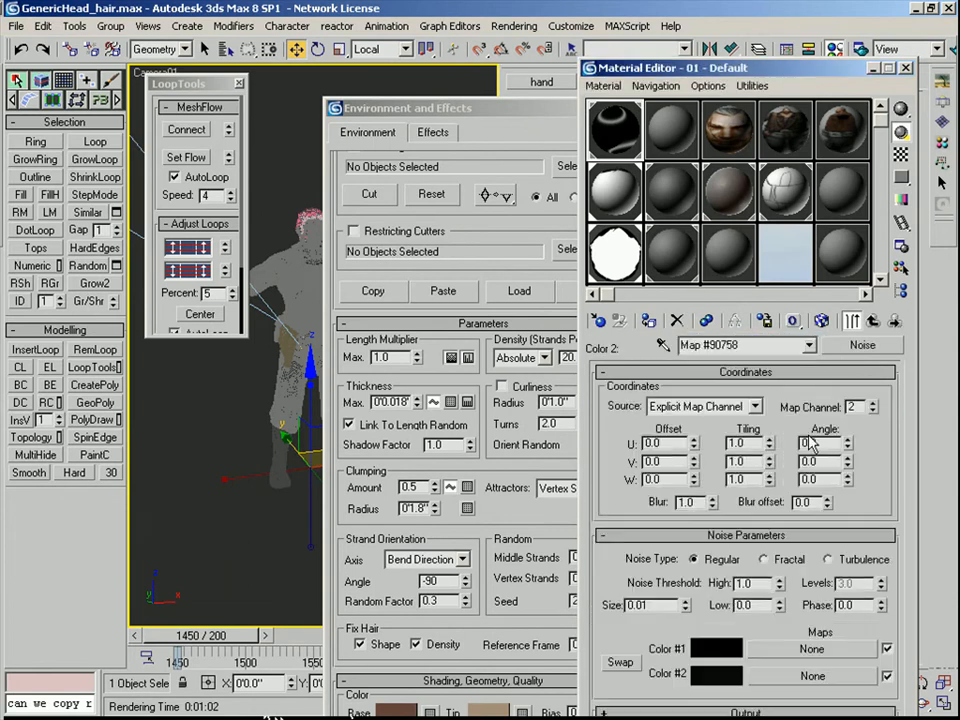
Lighten both colors of the copied noise map to mid grey, with Color #2 at a value of 108
{"action": "left_click", "coordinate": [712, 650]}
{"action": "left_click_drag", "start_coordinate": [298, 491], "coordinate": [343, 496]}
{"action": "left_click", "coordinate": [130, 553]}
{"action": "left_click", "coordinate": [712, 676]}
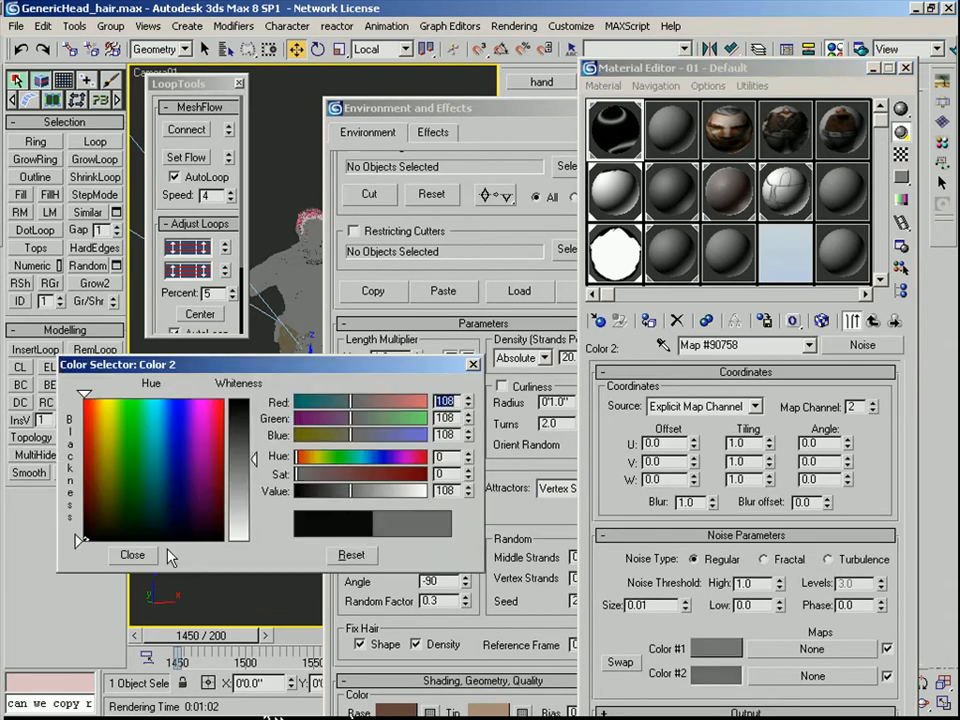
{"action": "left_click", "coordinate": [133, 553]}
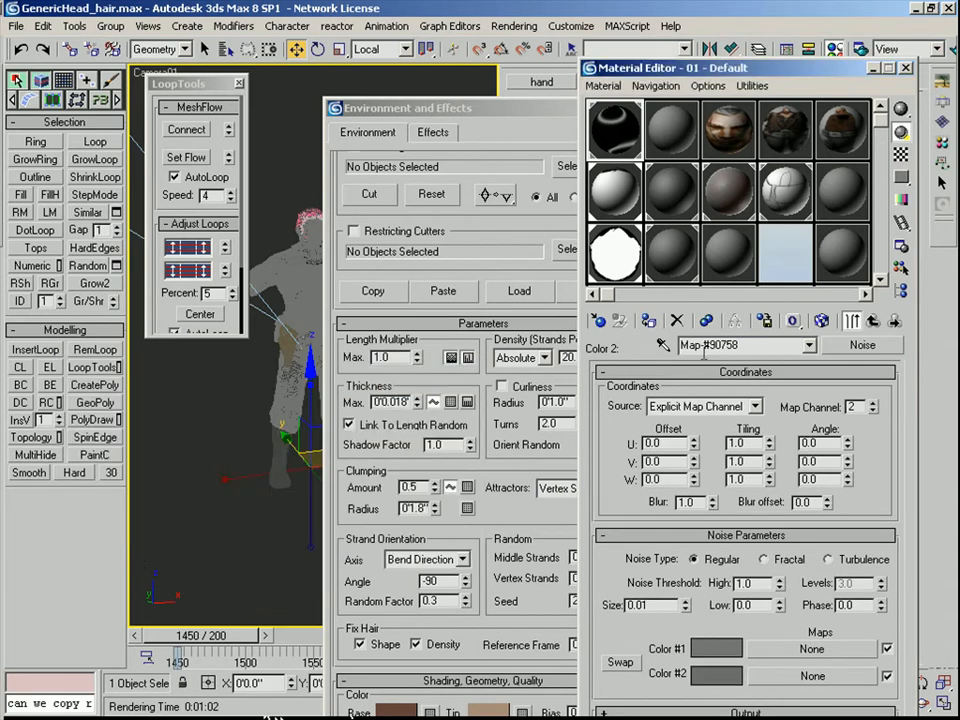
Assign a new Gradient Ramp map to the Mix map's Mix Amount
{"action": "left_click", "coordinate": [874, 321]}
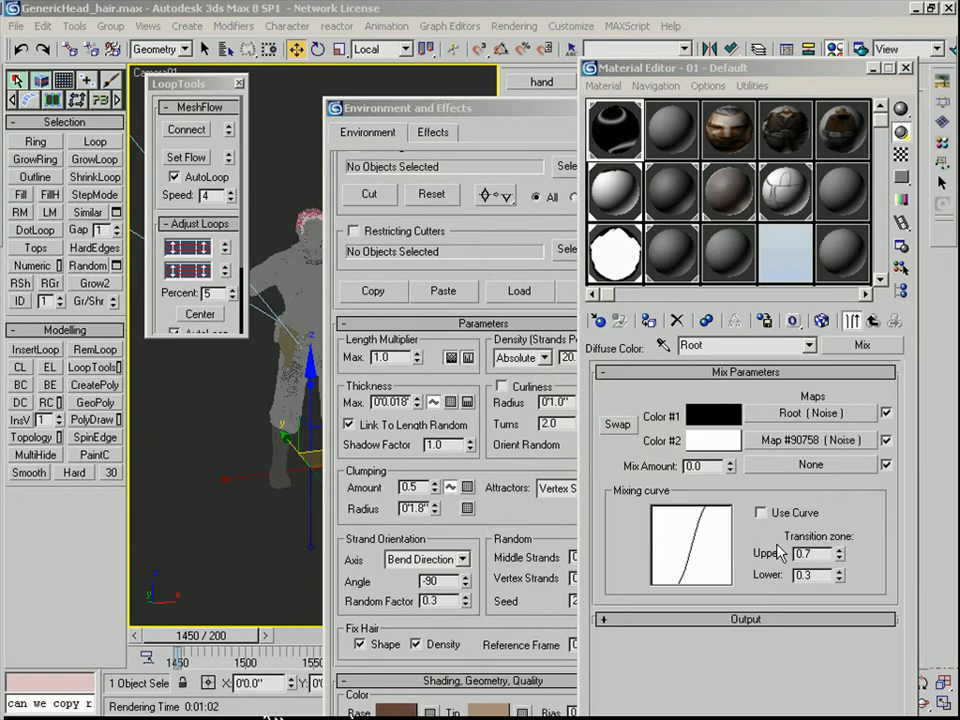
{"action": "left_click", "coordinate": [780, 466]}
{"action": "left_click", "coordinate": [274, 226]}
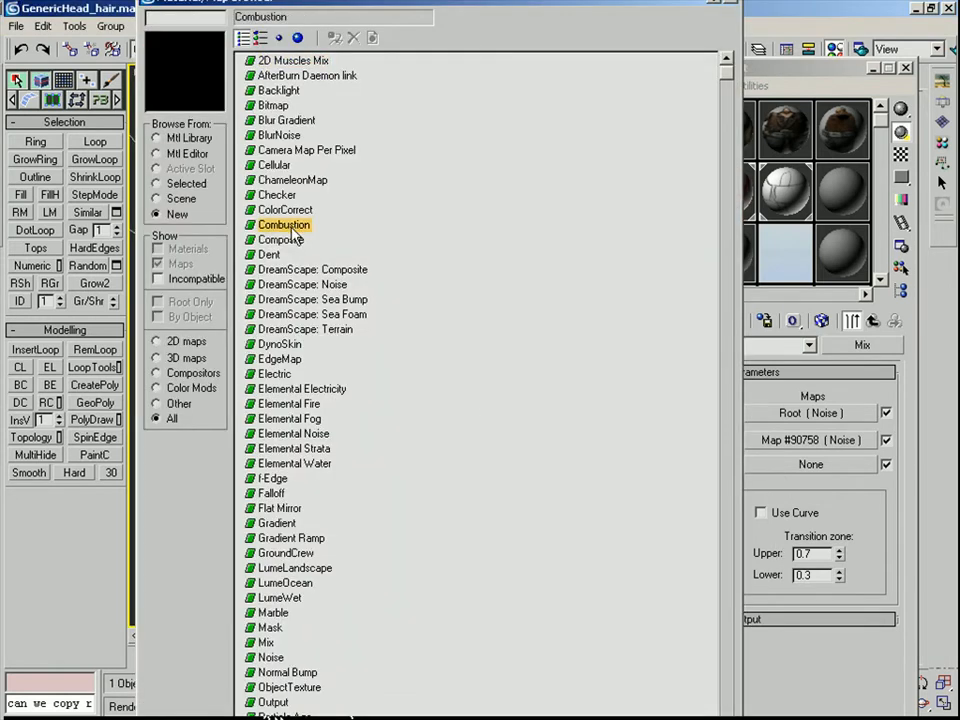
{"action": "left_click", "coordinate": [283, 524]}
{"action": "left_click", "coordinate": [289, 539]}
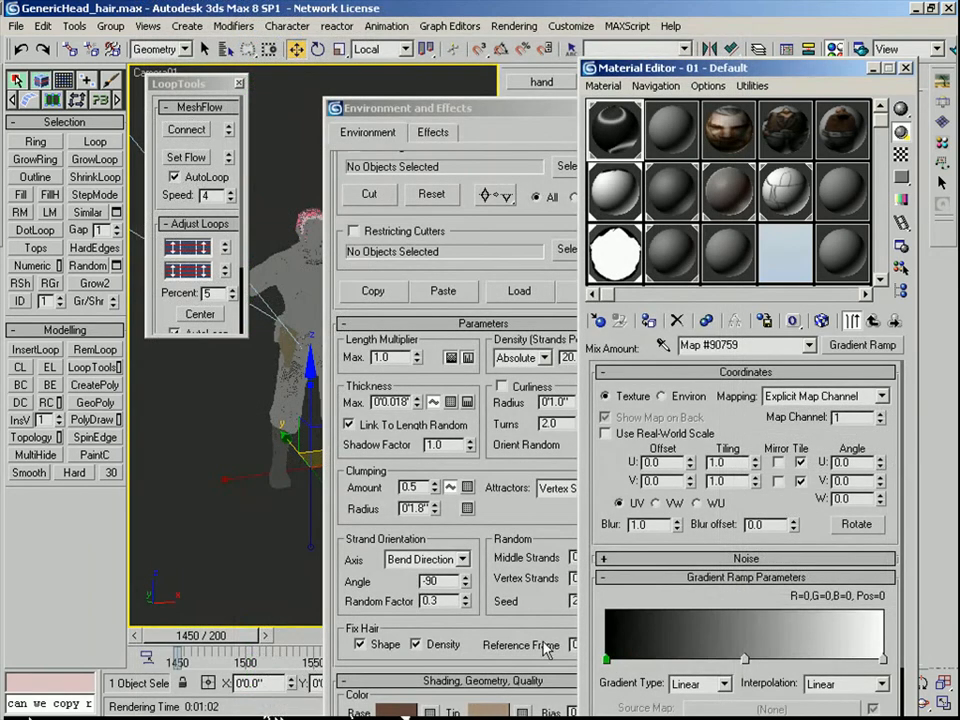
Move the gradient ramp's middle flag to position 29 and lighten its color to RGB 196
{"action": "left_click_drag", "start_coordinate": [744, 659], "coordinate": [687, 661]}
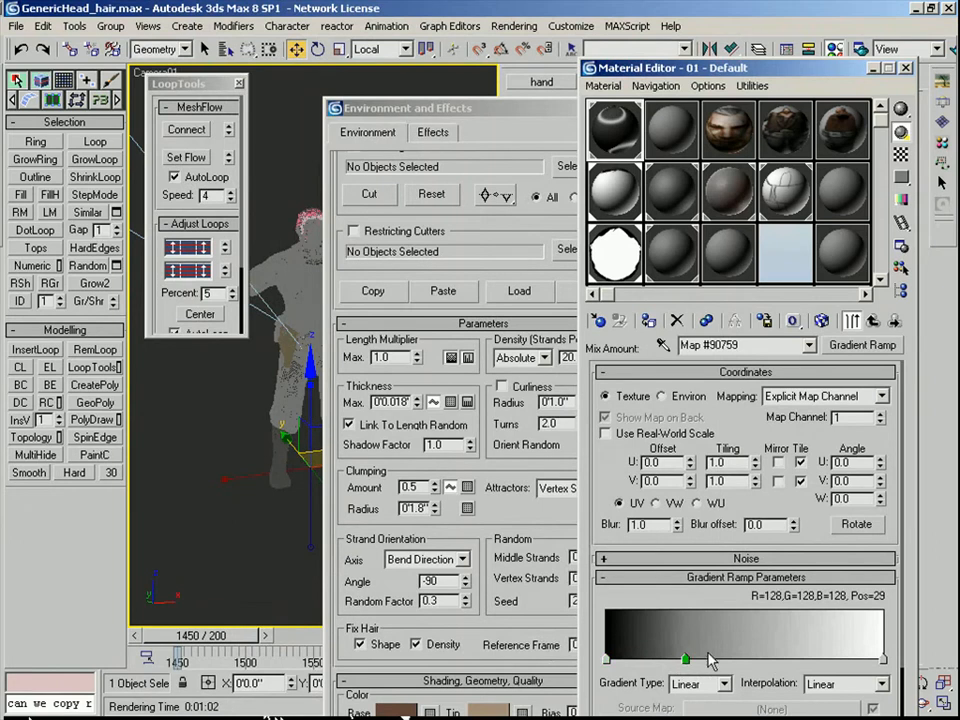
{"action": "double_click", "coordinate": [686, 660]}
{"action": "left_click_drag", "start_coordinate": [372, 493], "coordinate": [409, 491]}
{"action": "left_click", "coordinate": [132, 554]}
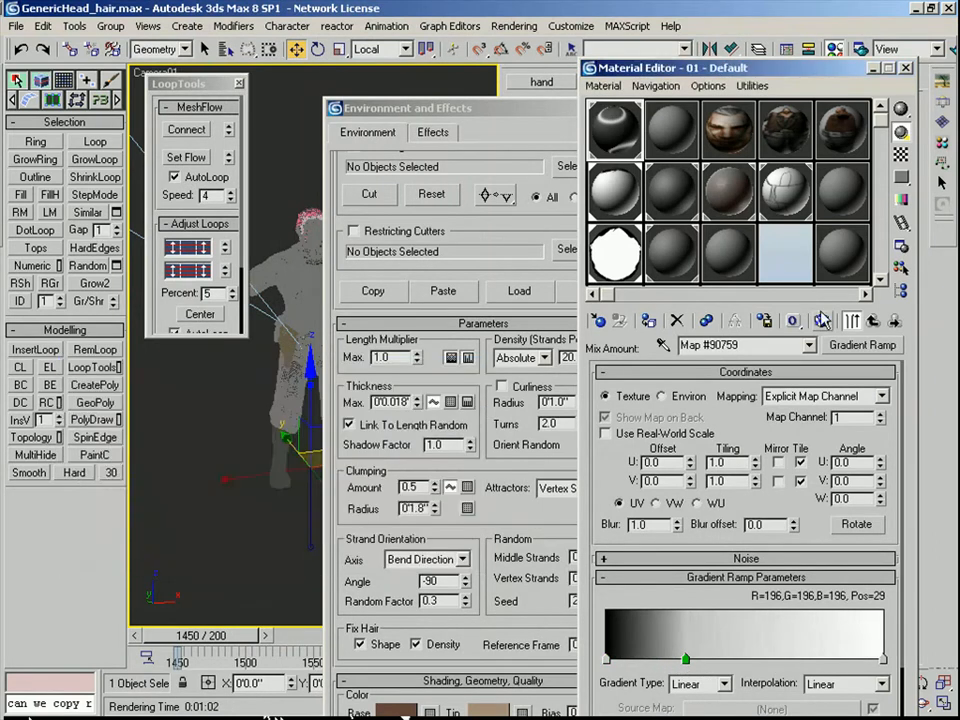
Lighten Color #2 of the Root noise map to a slightly brighter dark grey
{"action": "left_click", "coordinate": [850, 322]}
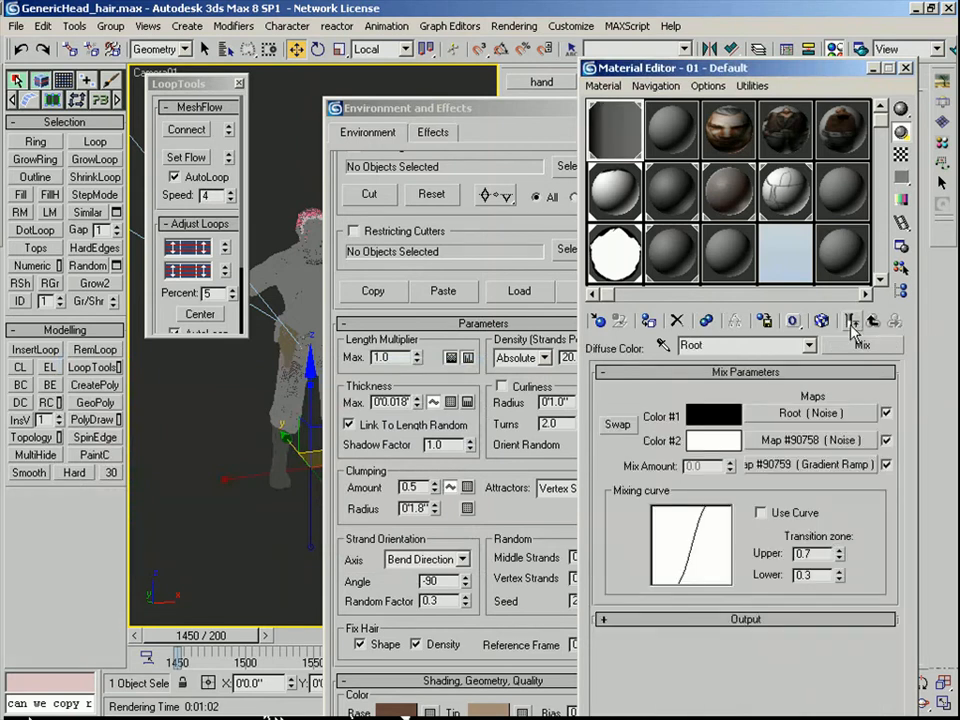
{"action": "left_click", "coordinate": [792, 414]}
{"action": "left_click", "coordinate": [727, 678]}
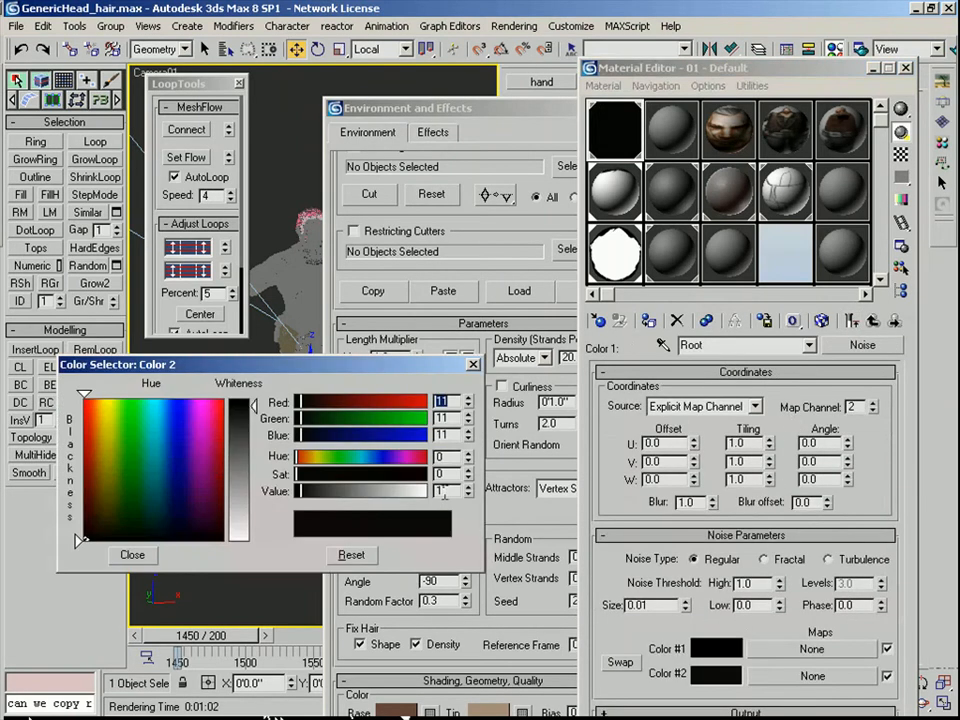
{"action": "left_click", "coordinate": [152, 553]}
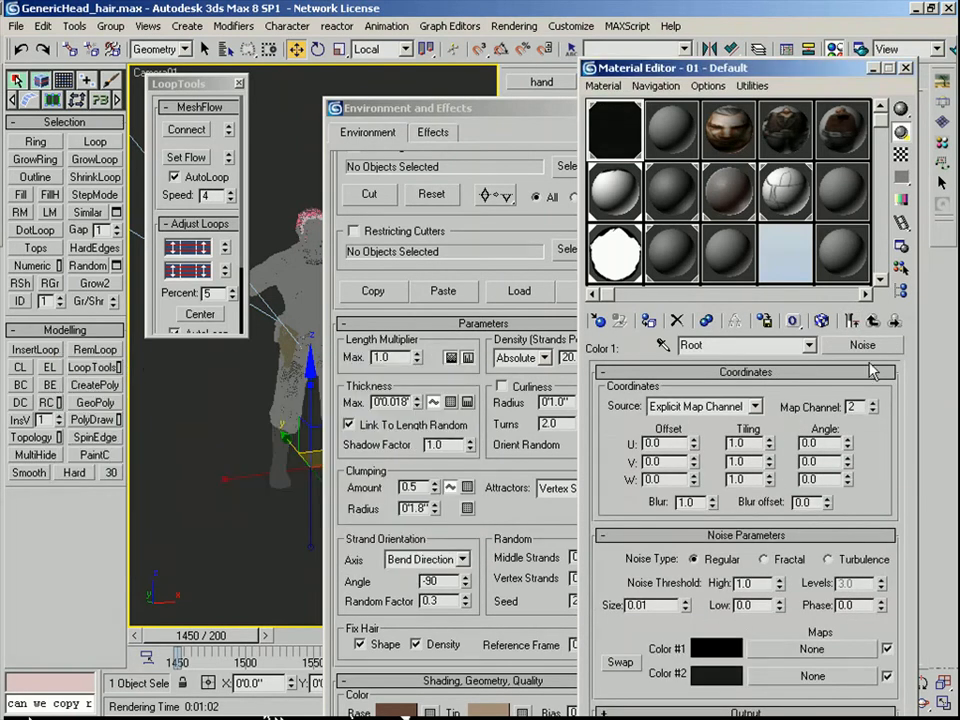
Set Color #2 of the second noise map in the Mix to a light grey with a value of 201
{"action": "left_click", "coordinate": [870, 321]}
{"action": "left_click", "coordinate": [785, 440]}
{"action": "left_click", "coordinate": [714, 675]}
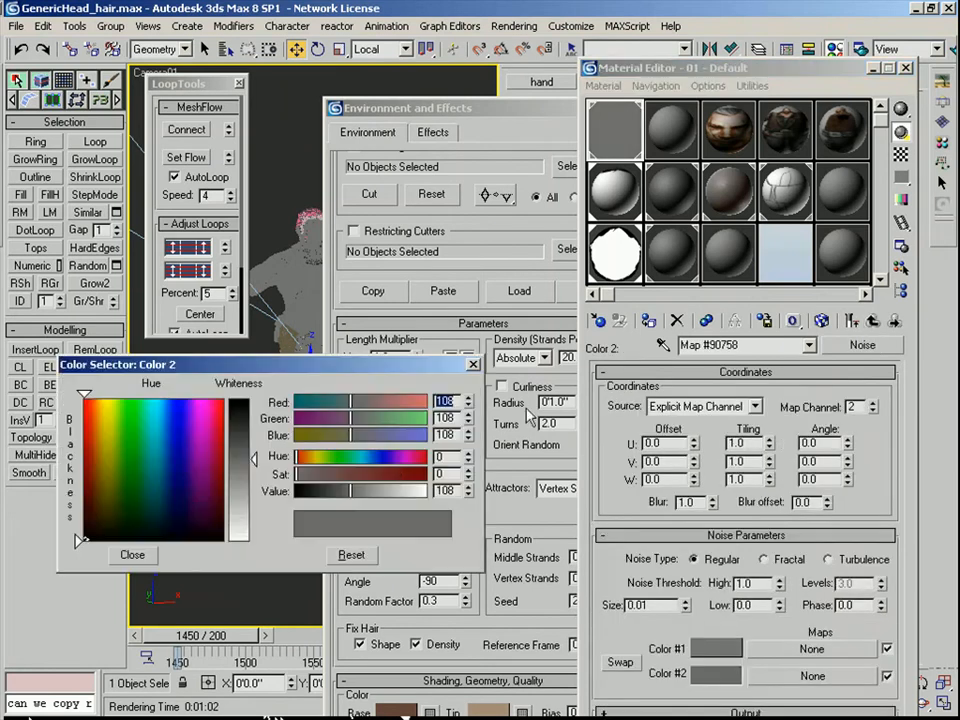
{"action": "left_click_drag", "start_coordinate": [380, 497], "coordinate": [396, 497]}
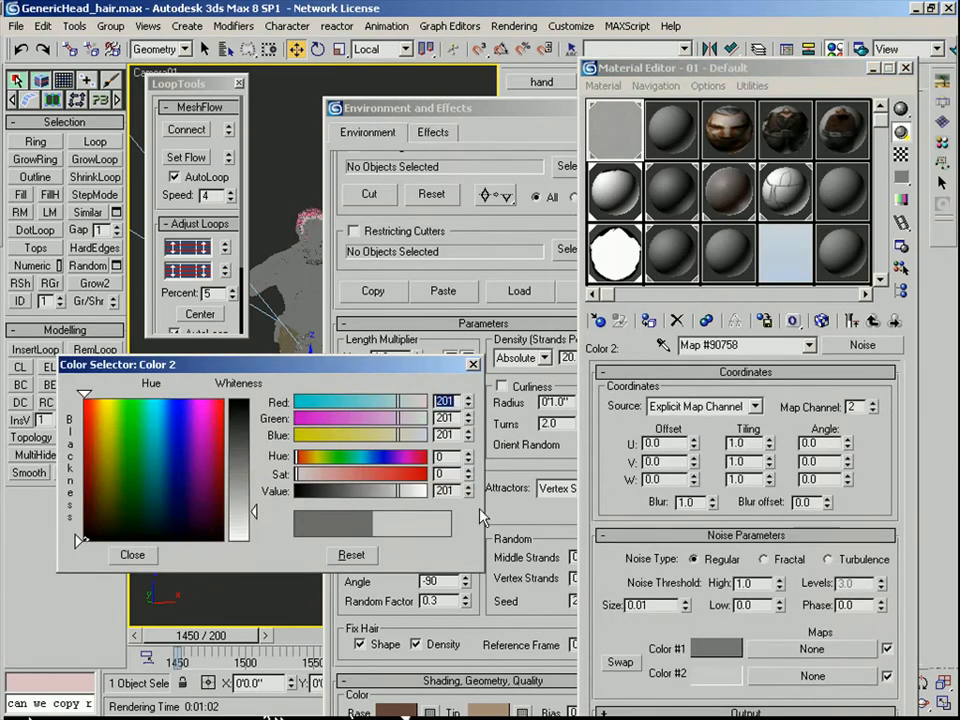
{"action": "left_click", "coordinate": [133, 554]}
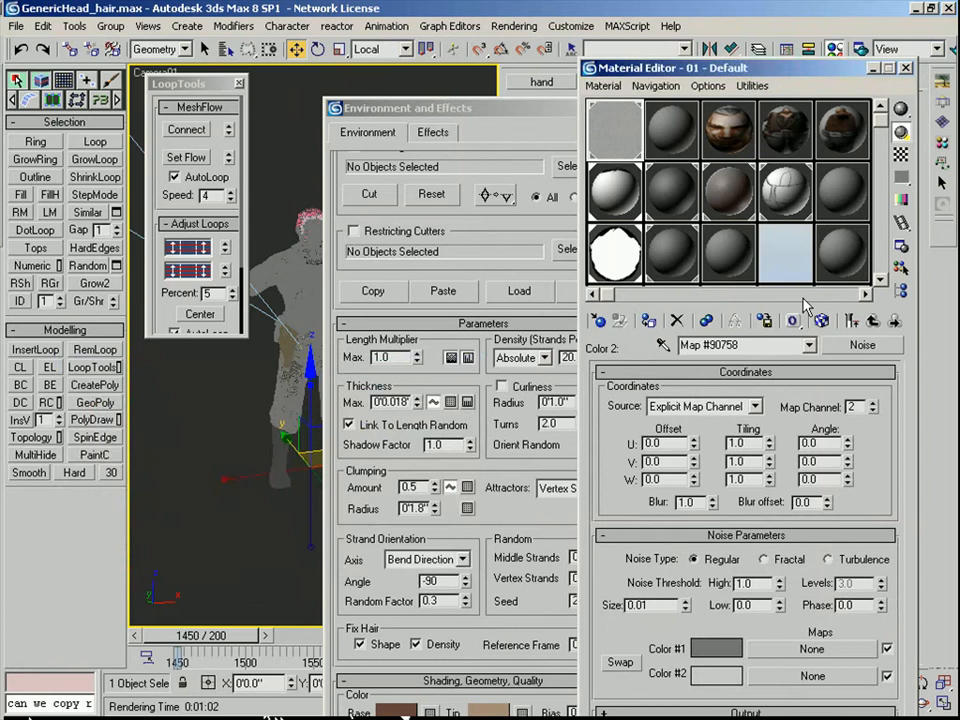
Inspect the enlarged material sample, nudge the Mix Amount gradient's middle flag slightly toward the white end, and return to the base material
{"action": "left_click", "coordinate": [872, 320]}
{"action": "double_click", "coordinate": [613, 130]}
{"action": "left_click_drag", "start_coordinate": [470, 241], "coordinate": [628, 125]}
{"action": "left_click", "coordinate": [660, 126]}
{"action": "left_click", "coordinate": [815, 466]}
{"action": "left_click", "coordinate": [686, 662]}
{"action": "left_click_drag", "start_coordinate": [686, 662], "coordinate": [693, 660]}
{"action": "left_click", "coordinate": [873, 321]}
{"action": "left_click", "coordinate": [873, 321]}
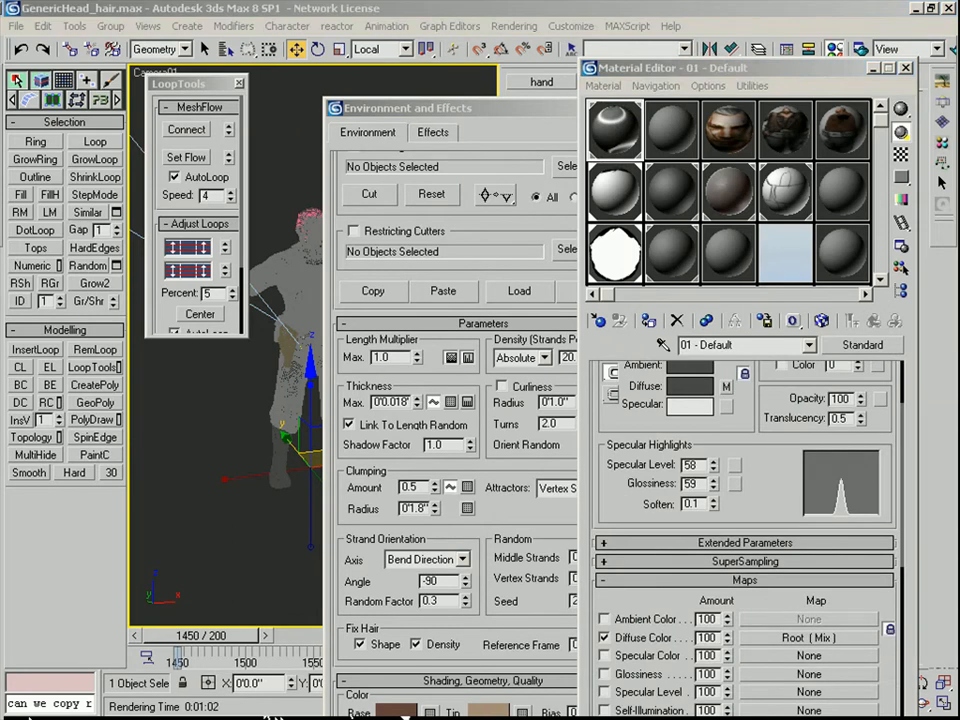
Show the scene from the top, close the Material Editor, and restrict selection to lights only
{"action": "left_click_drag", "start_coordinate": [362, 107], "coordinate": [514, 120]}
{"action": "key", "text": "t"}
{"action": "middle_click_drag", "start_coordinate": [345, 338], "coordinate": [305, 353]}
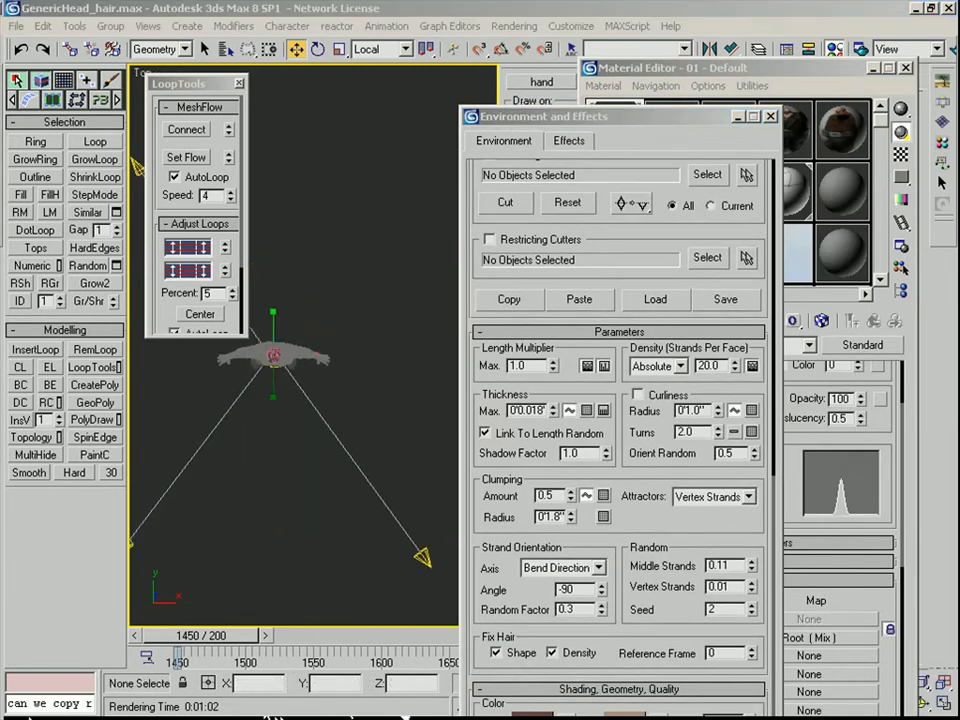
{"action": "scroll", "coordinate": [416, 446], "scroll_direction": "down", "scroll_amount": 3}
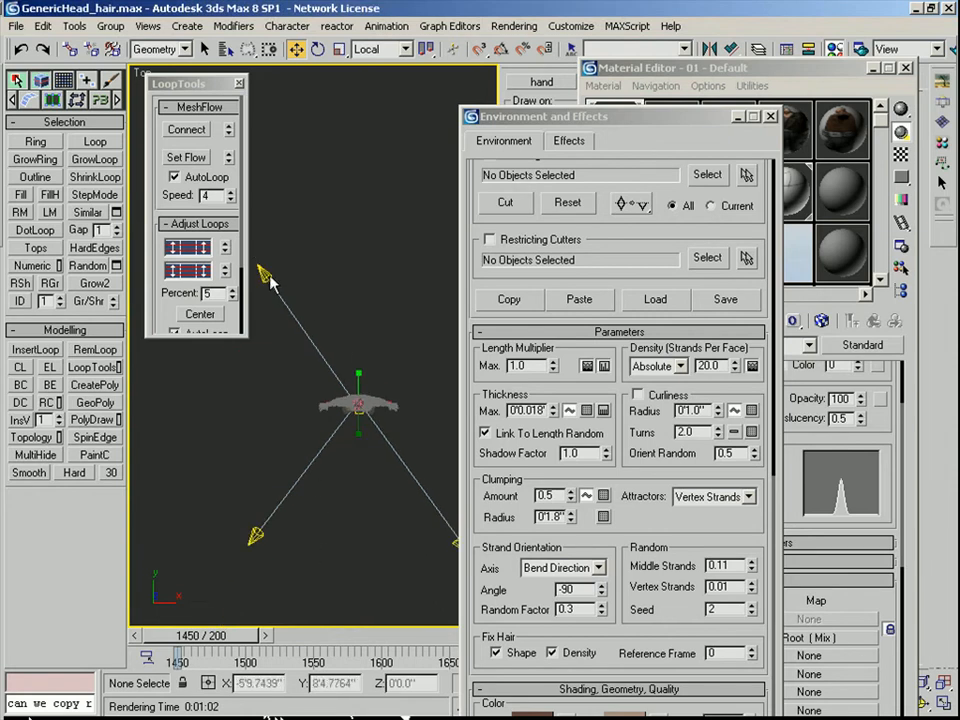
{"action": "left_click", "coordinate": [846, 72]}
{"action": "left_click", "coordinate": [905, 68]}
{"action": "left_click_drag", "start_coordinate": [647, 127], "coordinate": [747, 317]}
{"action": "left_click", "coordinate": [160, 49]}
{"action": "left_click", "coordinate": [170, 103]}
Move MainLight in Screen coordinates to about X -11'4", Y -5'6", Z 10'4", beside the character
{"action": "left_click", "coordinate": [266, 273]}
{"action": "middle_click_drag", "start_coordinate": [396, 360], "coordinate": [340, 413], "text": "alt"}
{"action": "left_click", "coordinate": [243, 499]}
{"action": "right_click", "coordinate": [248, 503], "text": "alt"}
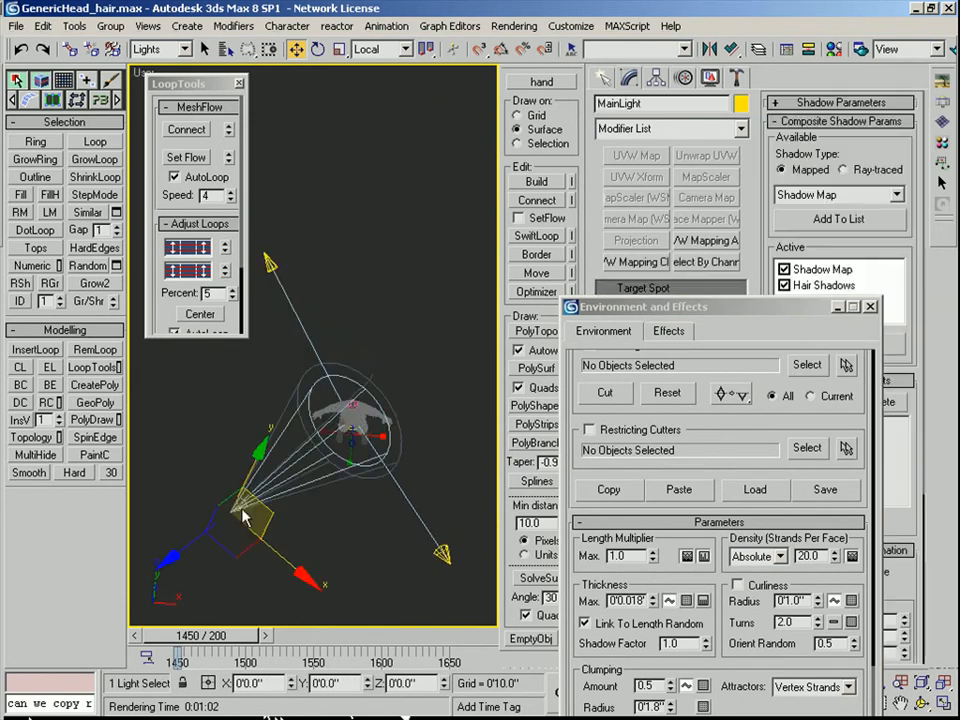
{"action": "left_click", "coordinate": [276, 455]}
{"action": "left_click_drag", "start_coordinate": [269, 499], "coordinate": [214, 430]}
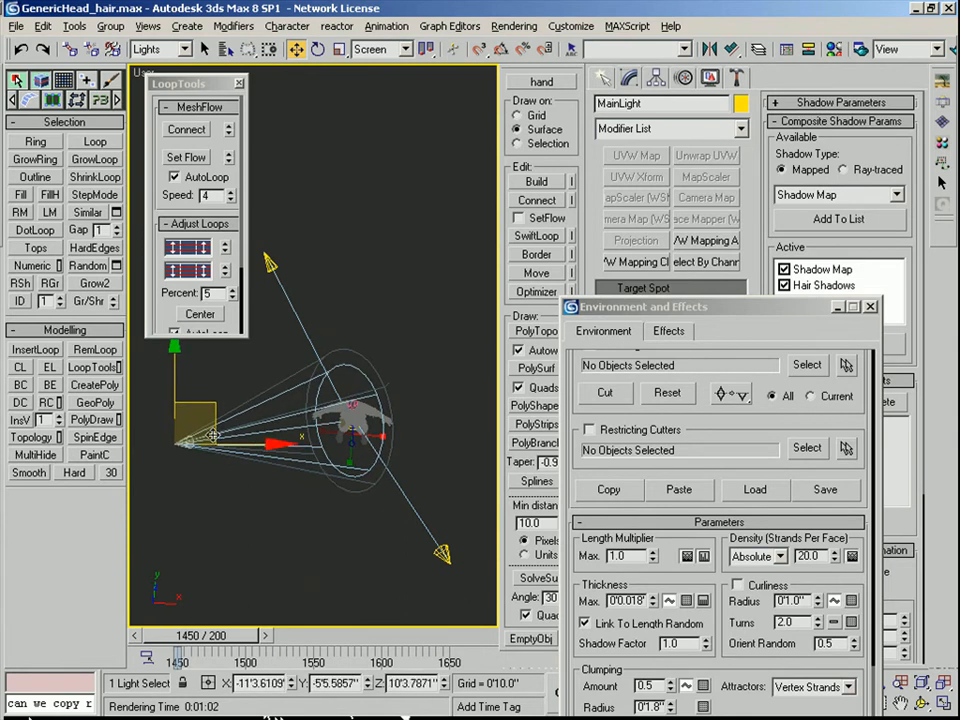
Move the Fill spotlight farther out to the character's side and raise it slightly
{"action": "left_click", "coordinate": [438, 556]}
{"action": "middle_click_drag", "start_coordinate": [413, 533], "coordinate": [323, 532]}
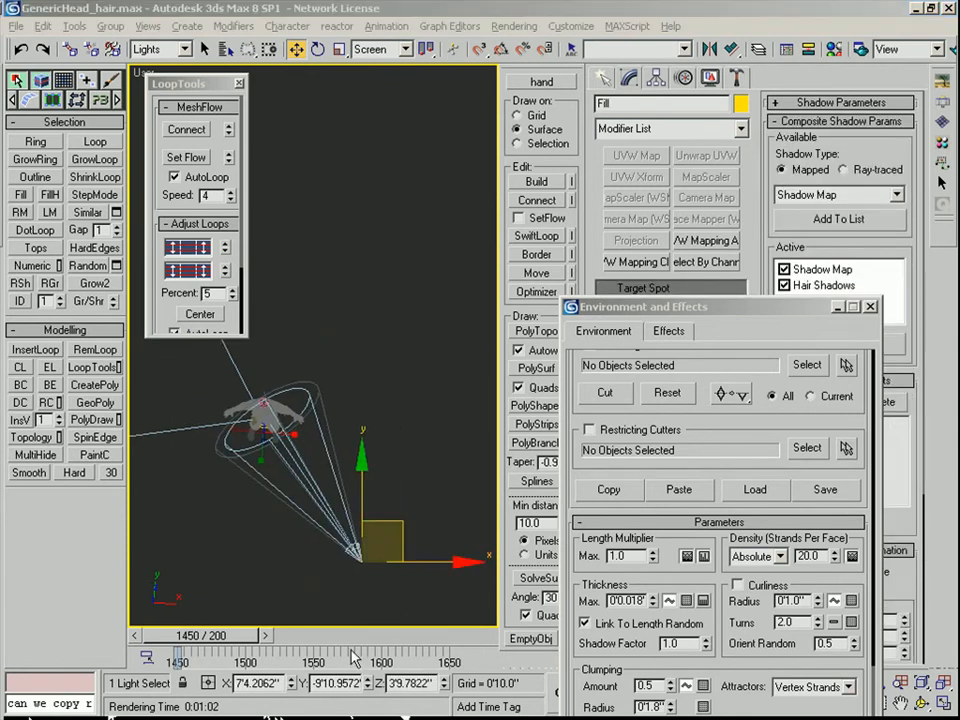
{"action": "left_click_drag", "start_coordinate": [401, 536], "coordinate": [453, 461]}
{"action": "middle_click_drag", "start_coordinate": [322, 492], "coordinate": [330, 402], "text": "alt"}
{"action": "left_click_drag", "start_coordinate": [418, 370], "coordinate": [417, 343]}
Move the Rim spotlight behind the character to about X -3'10", Y 9'3", Z 10'11"
{"action": "middle_click_drag", "start_coordinate": [286, 462], "coordinate": [382, 490]}
{"action": "left_click", "coordinate": [215, 410]}
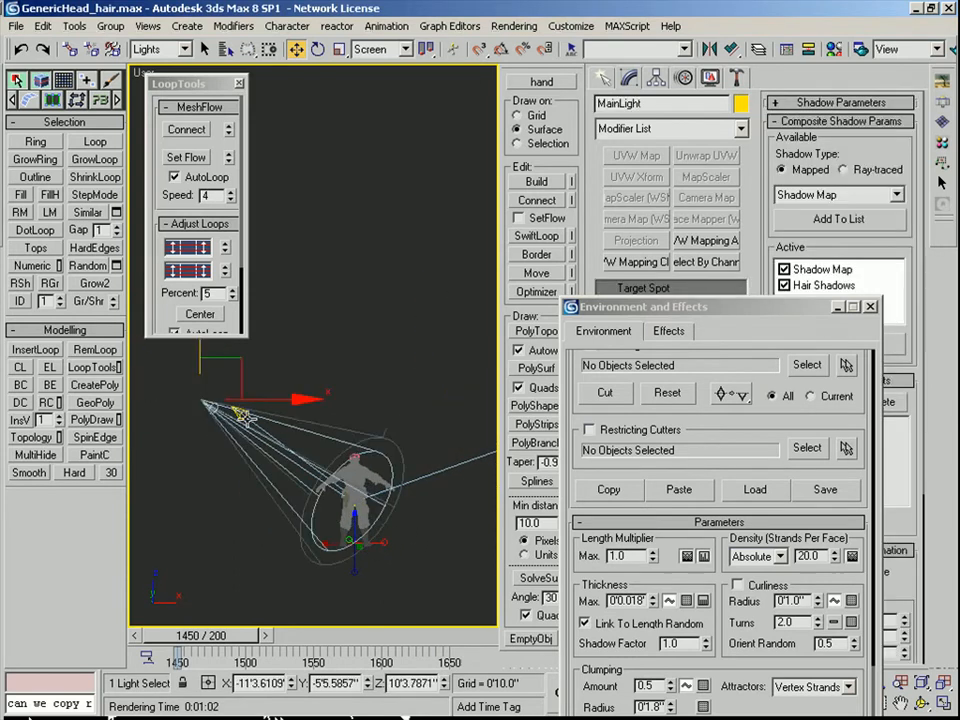
{"action": "left_click", "coordinate": [240, 413]}
{"action": "middle_click_drag", "start_coordinate": [219, 464], "coordinate": [210, 456], "text": "alt"}
{"action": "left_click_drag", "start_coordinate": [283, 396], "coordinate": [330, 355]}
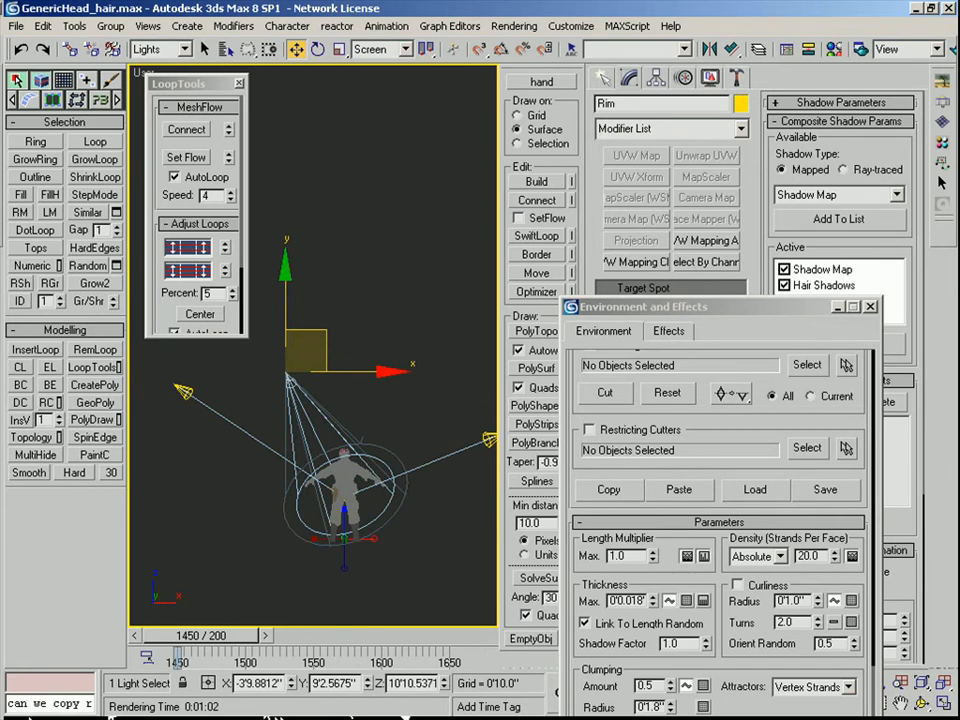
Close the Environment and Effects window and set the Rim light's Shadow Map bias to 0.08
{"action": "left_click_drag", "start_coordinate": [752, 308], "coordinate": [213, 442]}
{"action": "left_click", "coordinate": [326, 442]}
{"action": "left_click", "coordinate": [820, 269]}
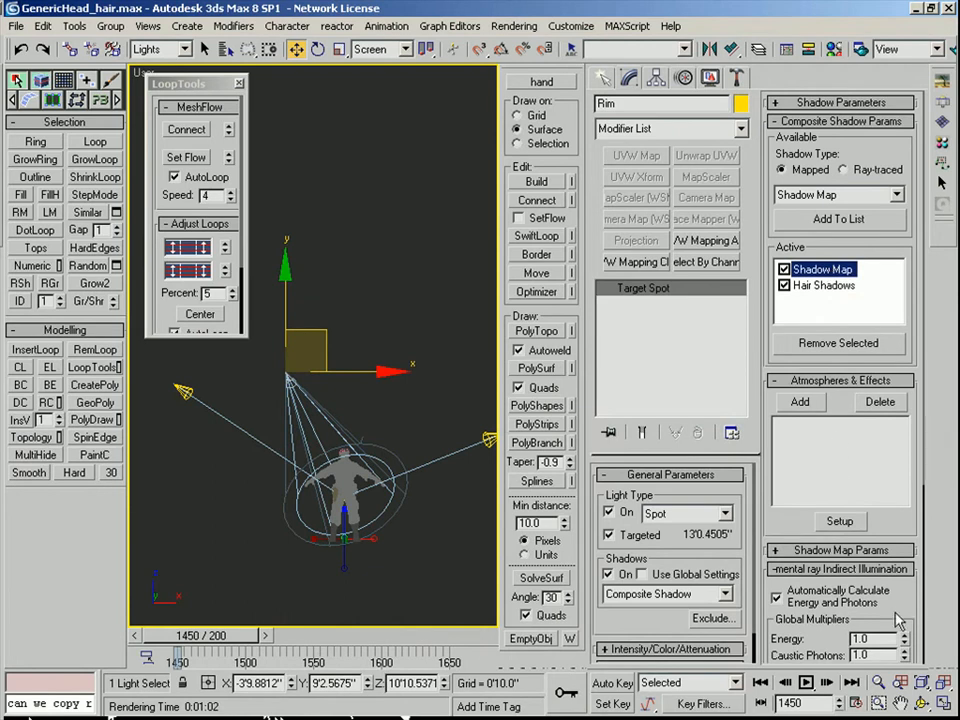
{"action": "left_click_drag", "start_coordinate": [816, 574], "coordinate": [749, 565]}
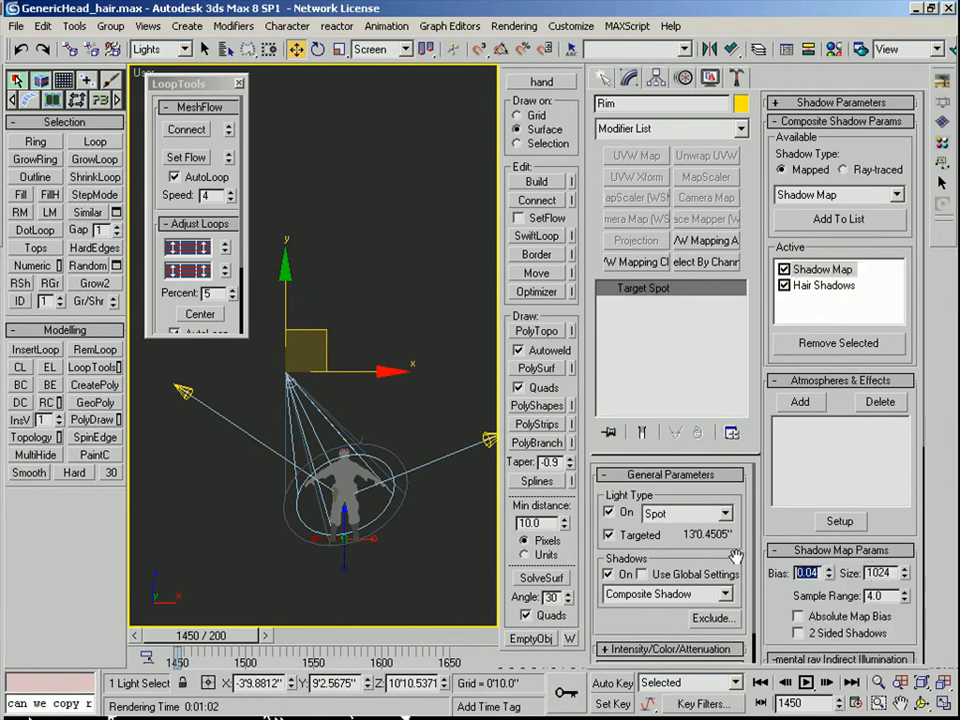
{"action": "type", "text": ".08"}
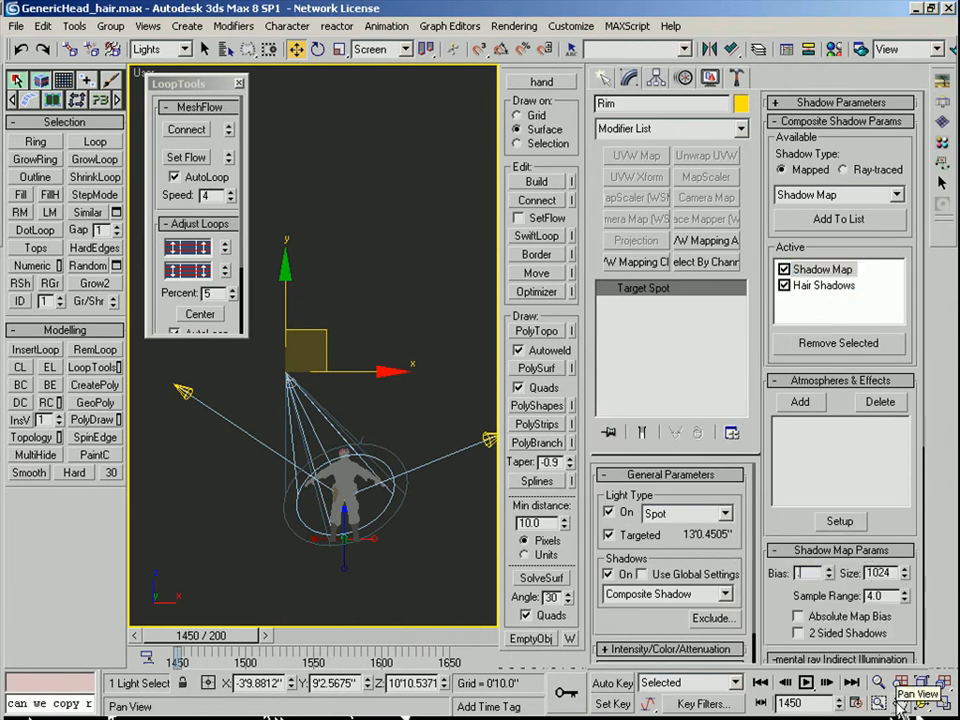
{"action": "key", "text": "Return"}
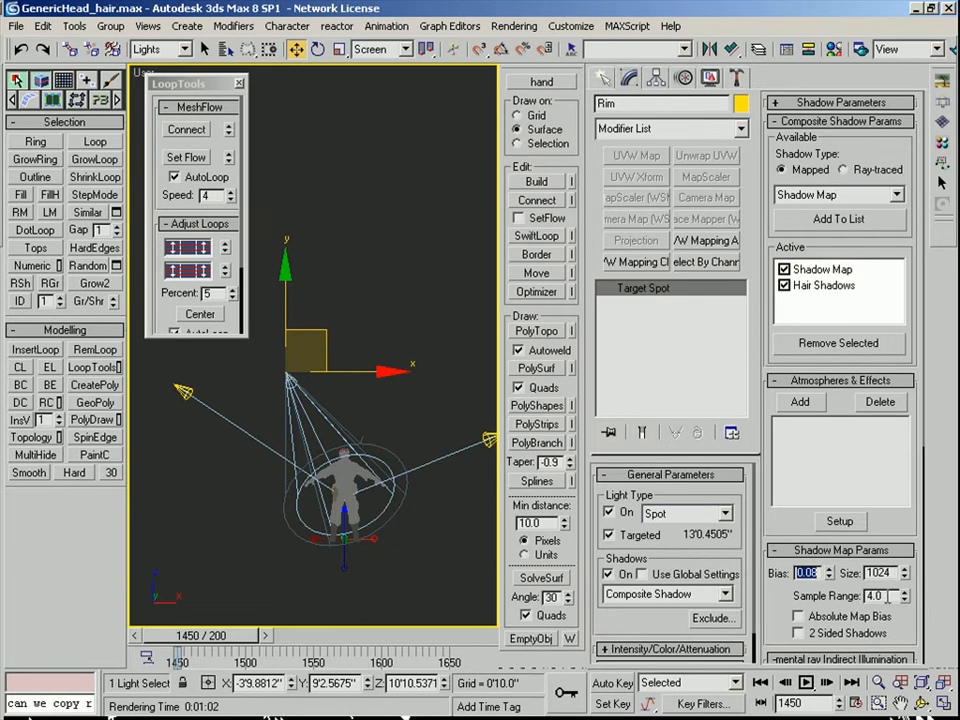
Set the Shadow Map sample range of MainLight to 16
{"action": "left_click", "coordinate": [183, 388]}
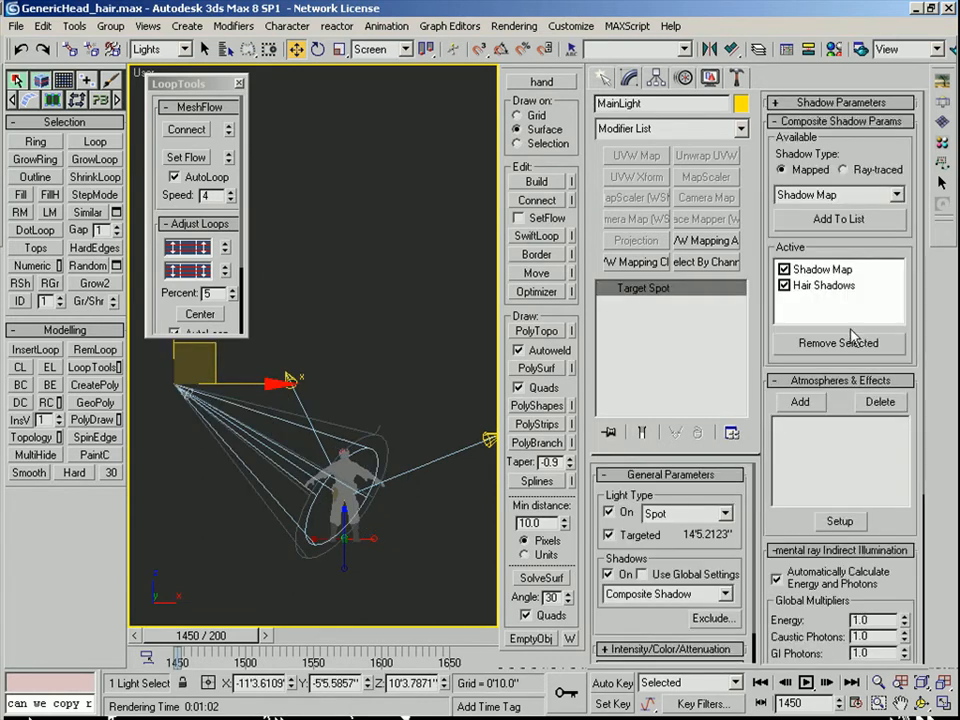
{"action": "left_click", "coordinate": [825, 270]}
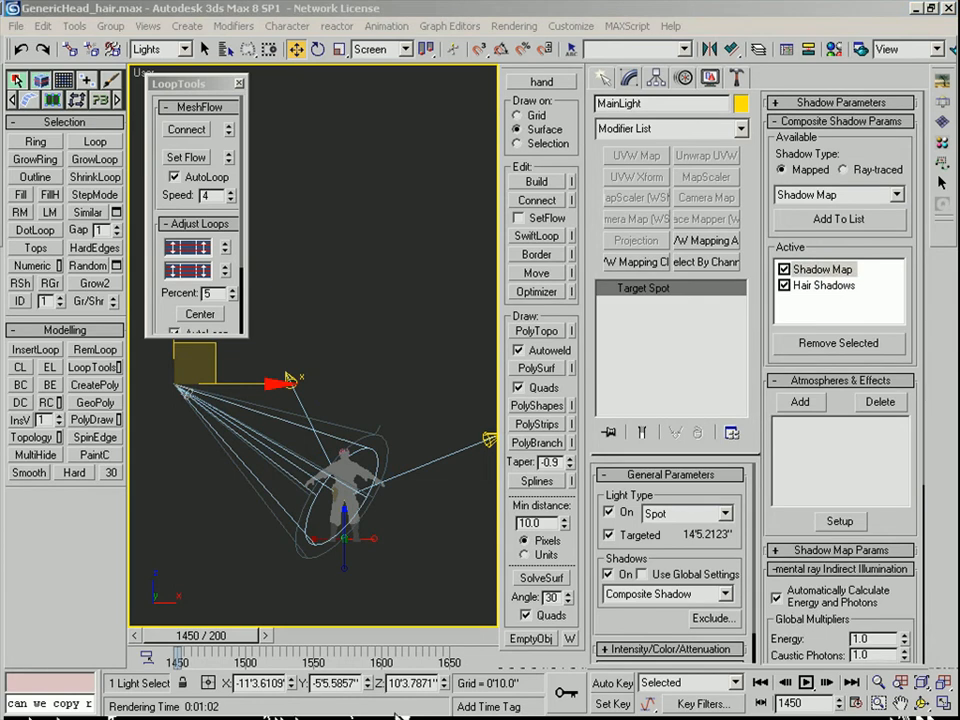
{"action": "left_click", "coordinate": [852, 553]}
{"action": "double_click", "coordinate": [875, 596]}
{"action": "type", "text": "16"}
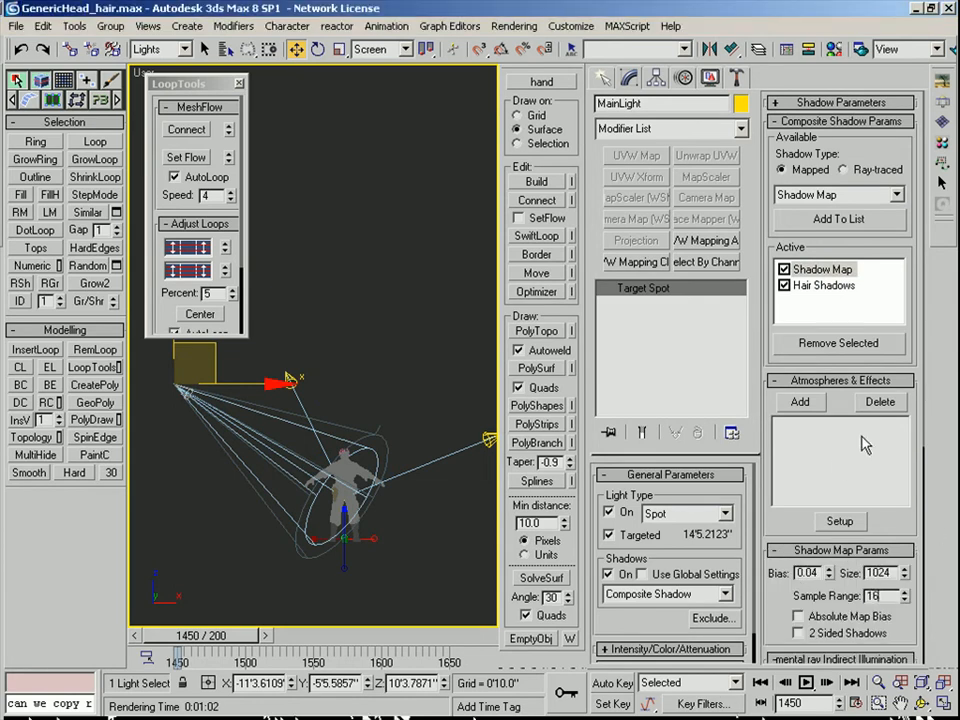
{"action": "key", "text": "Return"}
Remove Hair Shadows from the active composite shadows of both MainLight and the Rim light
{"action": "left_click", "coordinate": [822, 285]}
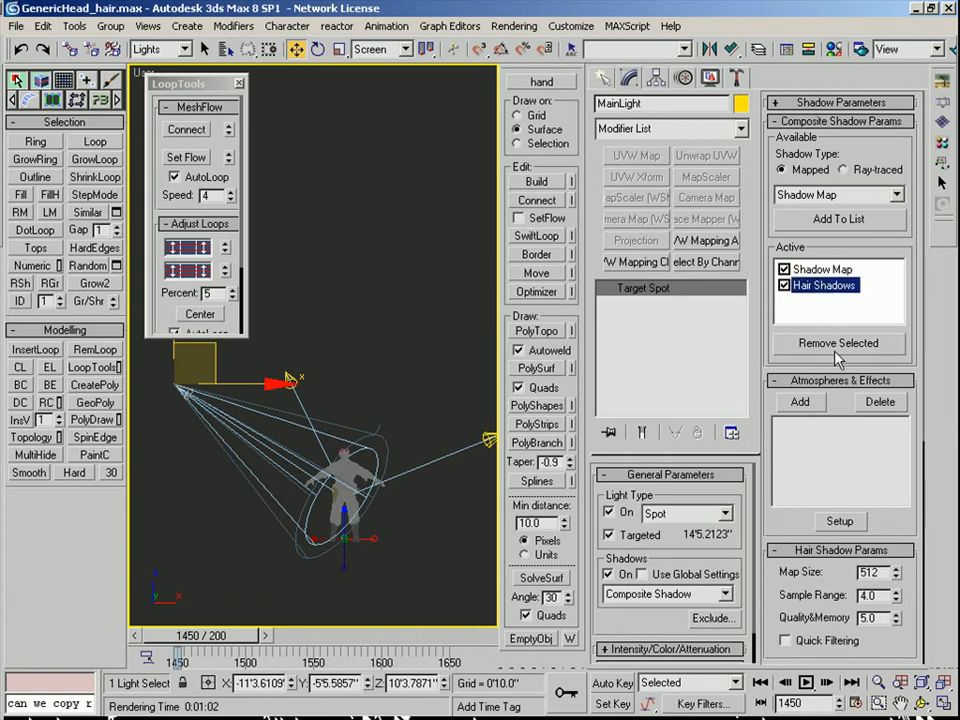
{"action": "left_click", "coordinate": [838, 343]}
{"action": "left_click", "coordinate": [312, 404]}
{"action": "left_click", "coordinate": [822, 285]}
{"action": "left_click", "coordinate": [838, 343]}
Select the Fill light and set its Shadow Map bias to 0.5
{"action": "middle_click_drag", "start_coordinate": [310, 473], "coordinate": [357, 368], "text": "alt"}
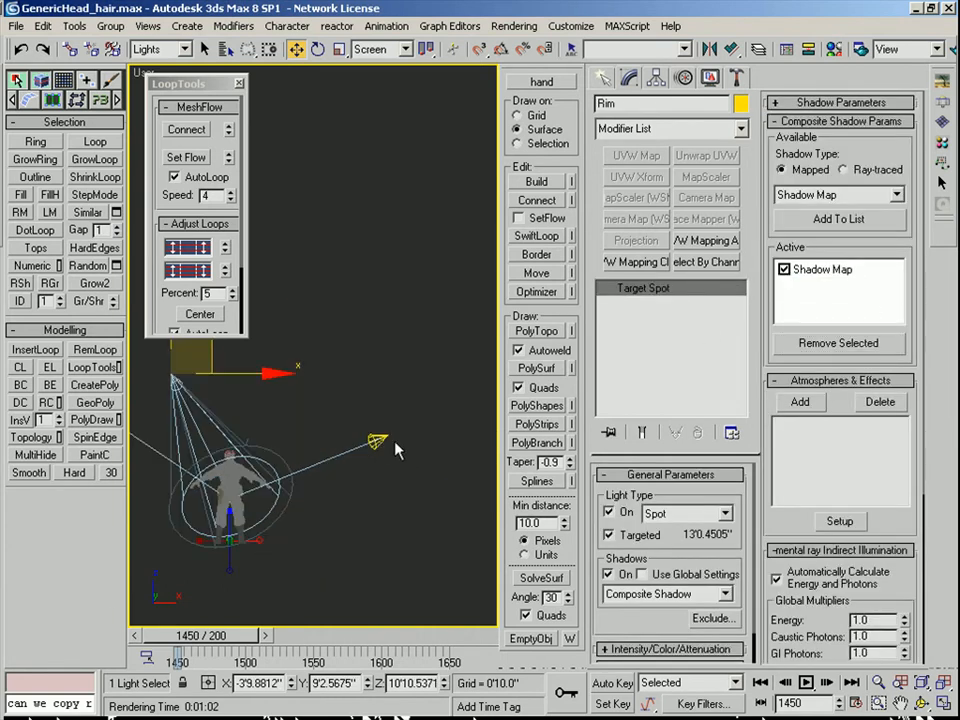
{"action": "left_click", "coordinate": [378, 442]}
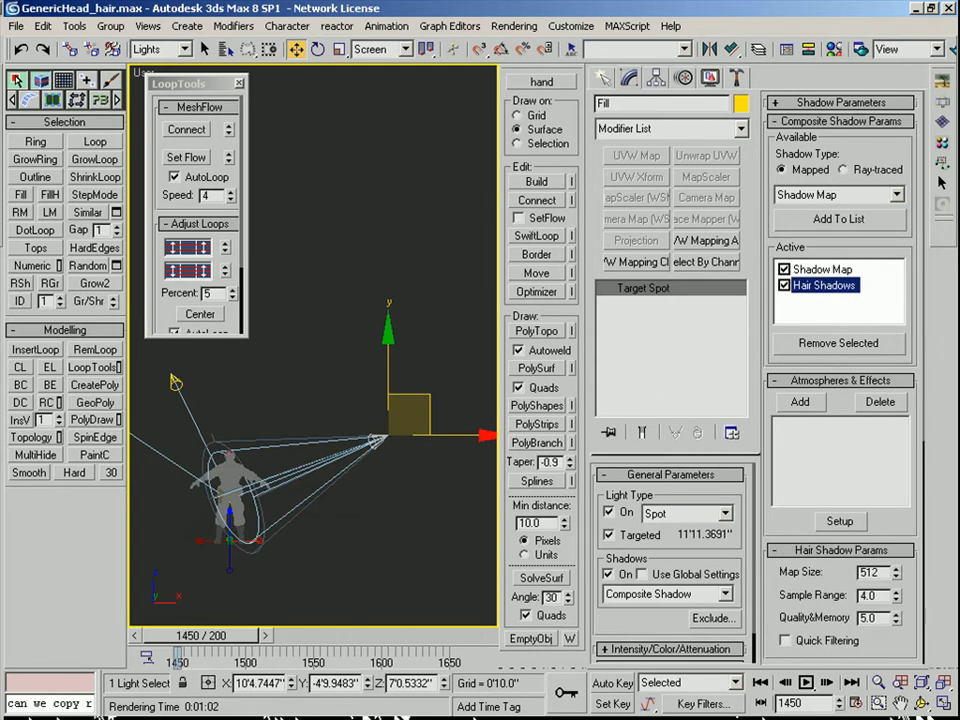
{"action": "key", "text": "F9"}
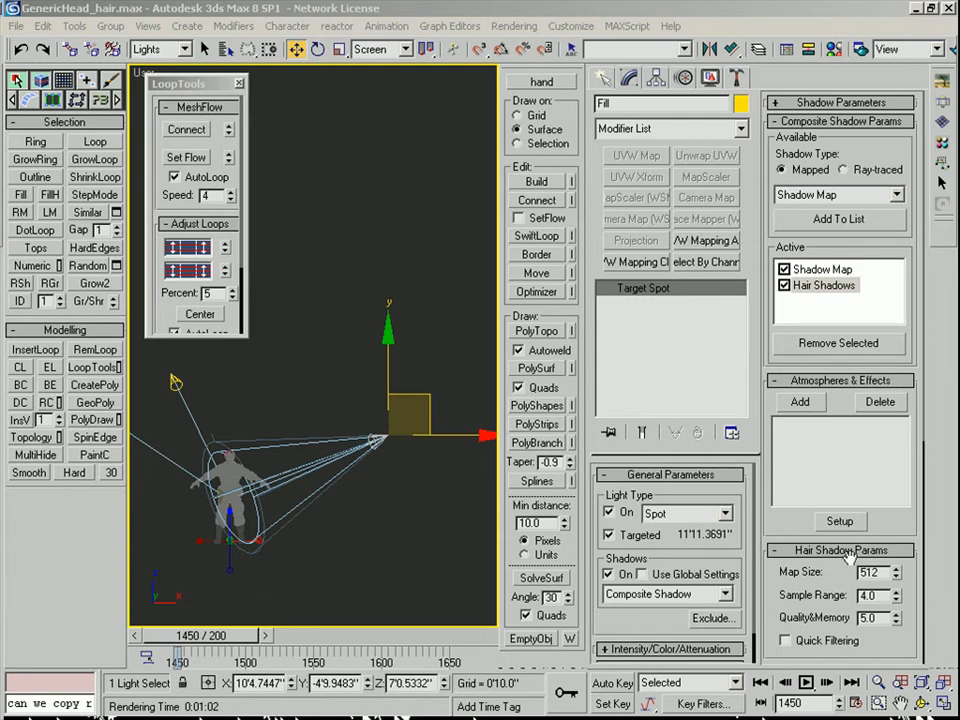
{"action": "left_click", "coordinate": [822, 269]}
{"action": "left_click", "coordinate": [866, 551]}
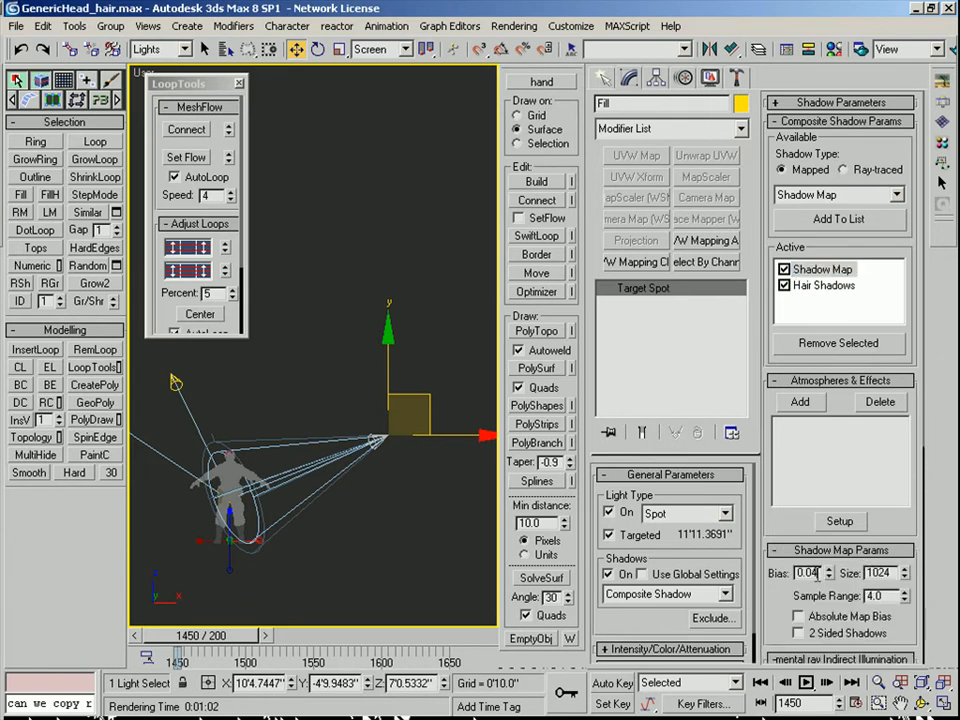
{"action": "type", "text": "0.5"}
{"action": "key", "text": "Return"}
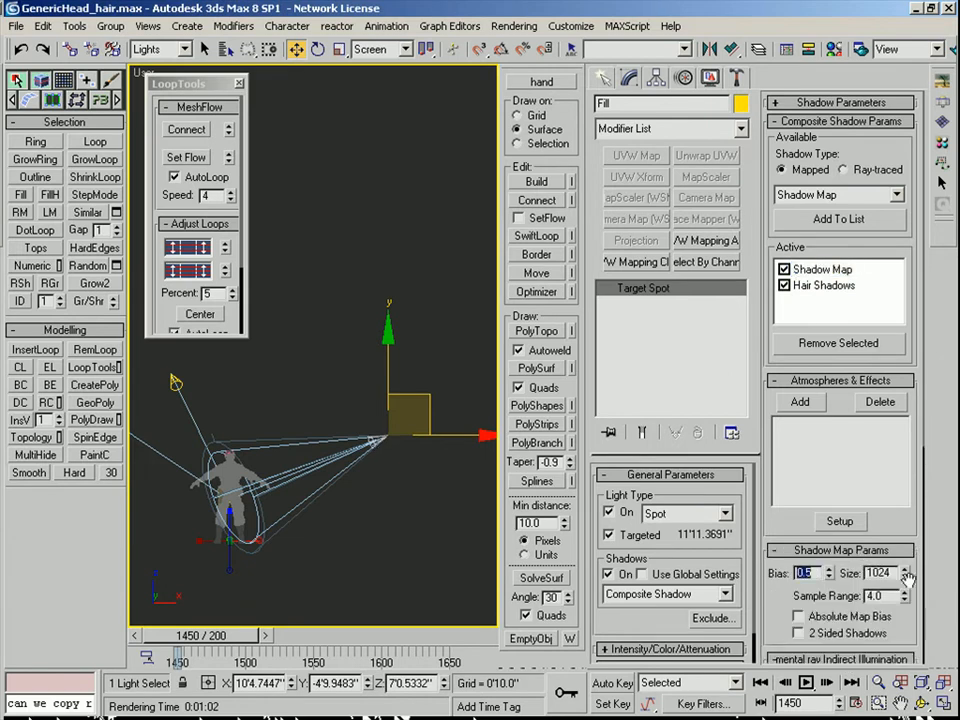
Render the Camera01 view, examine the hair and shadows on the head and jacket at several magnifications, and close the render
{"action": "key", "text": "shift+q"}
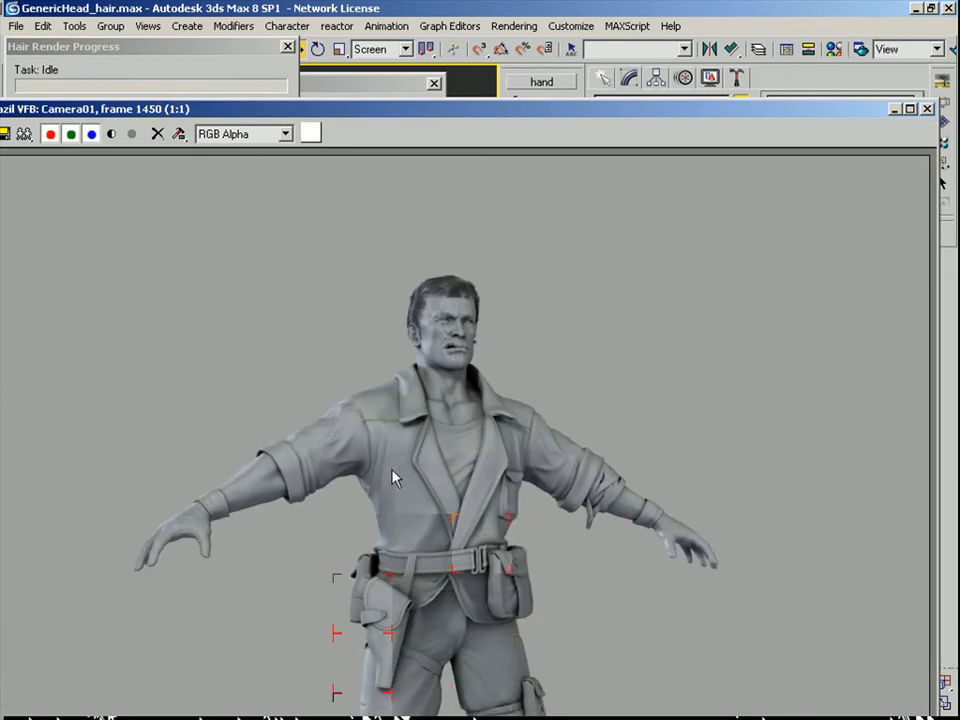
{"action": "scroll", "coordinate": [454, 504], "scroll_direction": "up", "scroll_amount": 1}
{"action": "middle_click_drag", "start_coordinate": [454, 503], "coordinate": [457, 521]}
{"action": "middle_click_drag", "start_coordinate": [475, 373], "coordinate": [486, 497]}
{"action": "scroll", "coordinate": [489, 504], "scroll_direction": "down", "scroll_amount": 1}
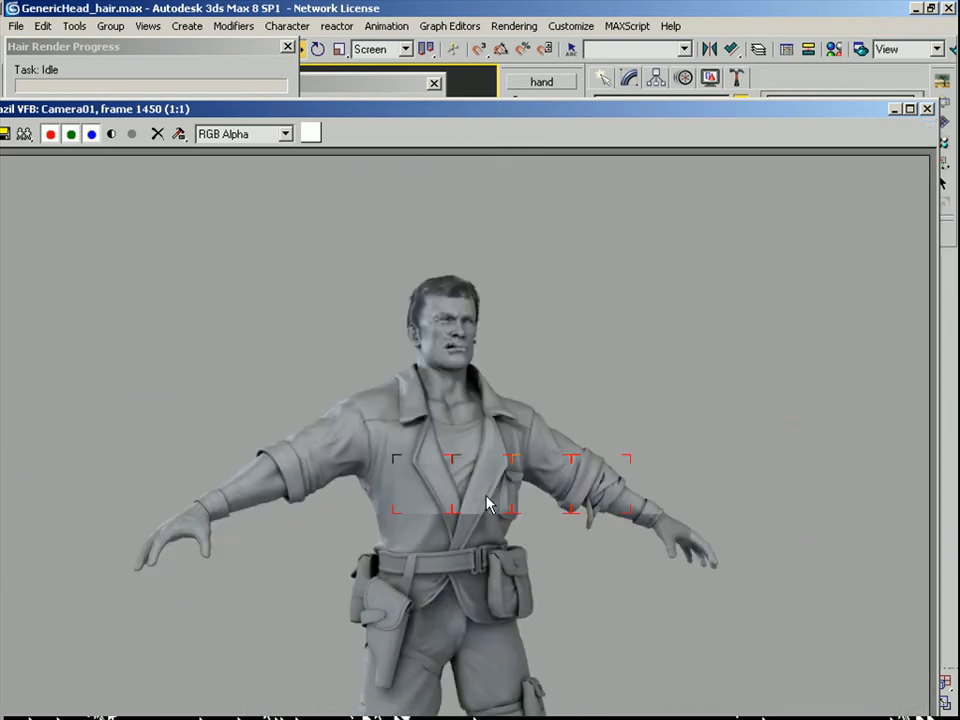
{"action": "scroll", "coordinate": [621, 506], "scroll_direction": "up", "scroll_amount": 1}
{"action": "scroll", "coordinate": [493, 500], "scroll_direction": "down", "scroll_amount": 1}
{"action": "scroll", "coordinate": [343, 454], "scroll_direction": "up", "scroll_amount": 1}
{"action": "scroll", "coordinate": [510, 493], "scroll_direction": "down", "scroll_amount": 1}
{"action": "scroll", "coordinate": [683, 543], "scroll_direction": "up", "scroll_amount": 1}
{"action": "middle_click_drag", "start_coordinate": [683, 543], "coordinate": [596, 503]}
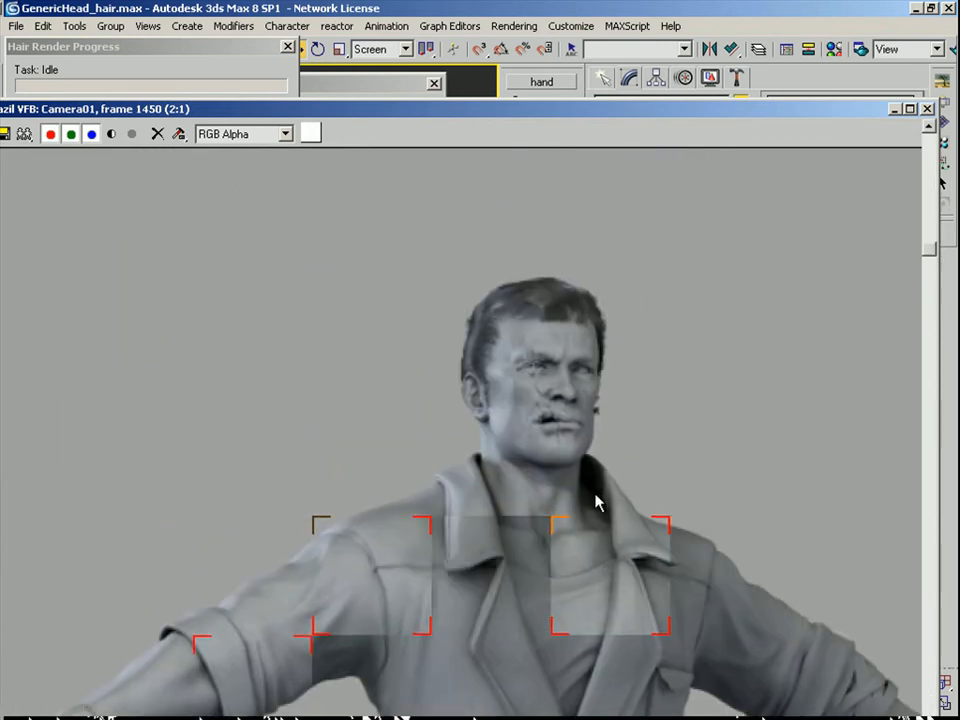
{"action": "scroll", "coordinate": [565, 488], "scroll_direction": "down", "scroll_amount": 1}
{"action": "scroll", "coordinate": [560, 488], "scroll_direction": "up", "scroll_amount": 1}
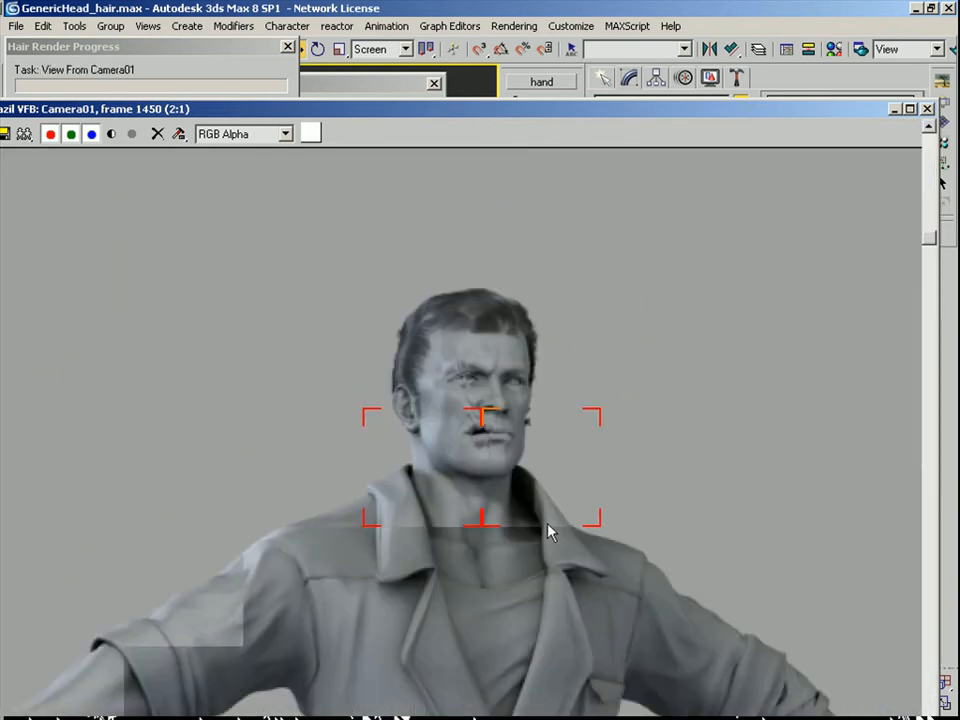
{"action": "scroll", "coordinate": [490, 470], "scroll_direction": "up", "scroll_amount": 1}
{"action": "scroll", "coordinate": [490, 475], "scroll_direction": "down", "scroll_amount": 1}
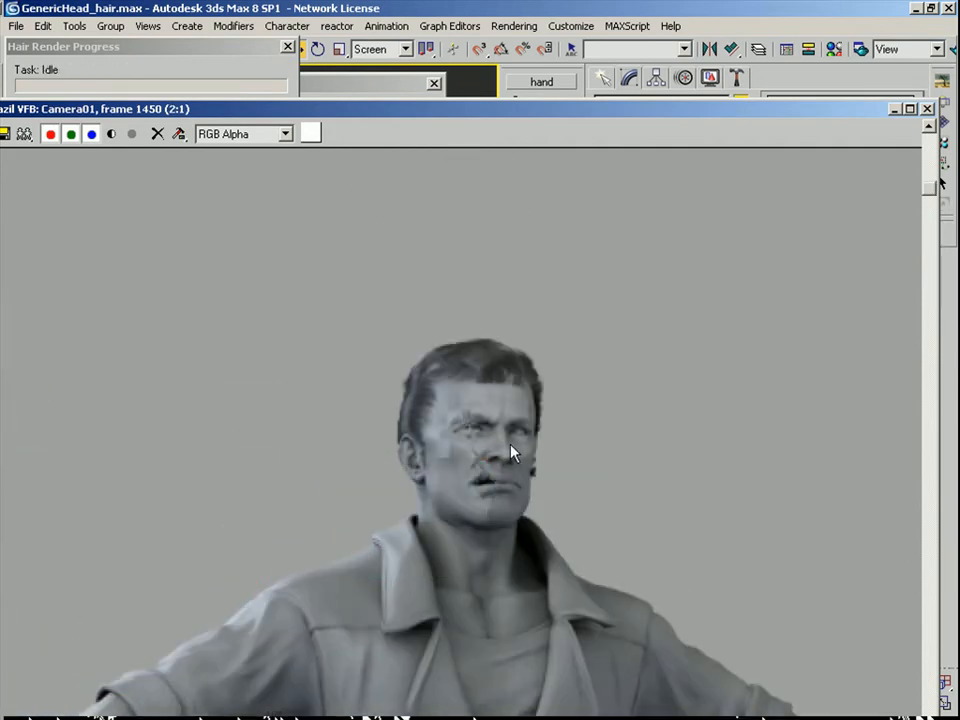
{"action": "scroll", "coordinate": [514, 449], "scroll_direction": "down", "scroll_amount": 1}
{"action": "scroll", "coordinate": [458, 345], "scroll_direction": "up", "scroll_amount": 2}
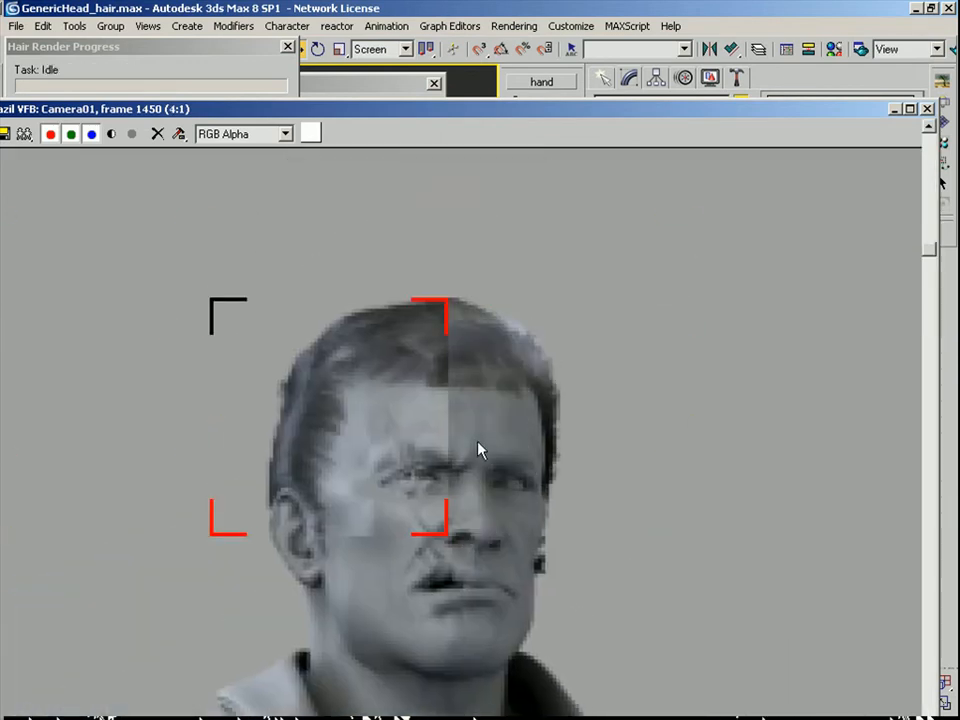
{"action": "scroll", "coordinate": [477, 457], "scroll_direction": "down", "scroll_amount": 2}
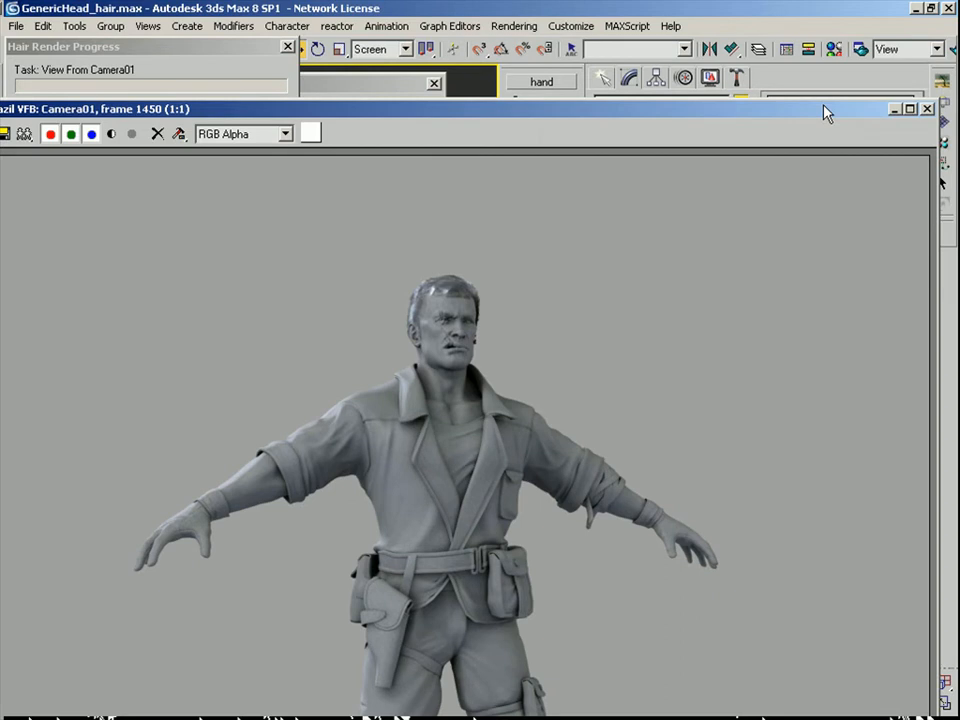
{"action": "left_click", "coordinate": [928, 110]}
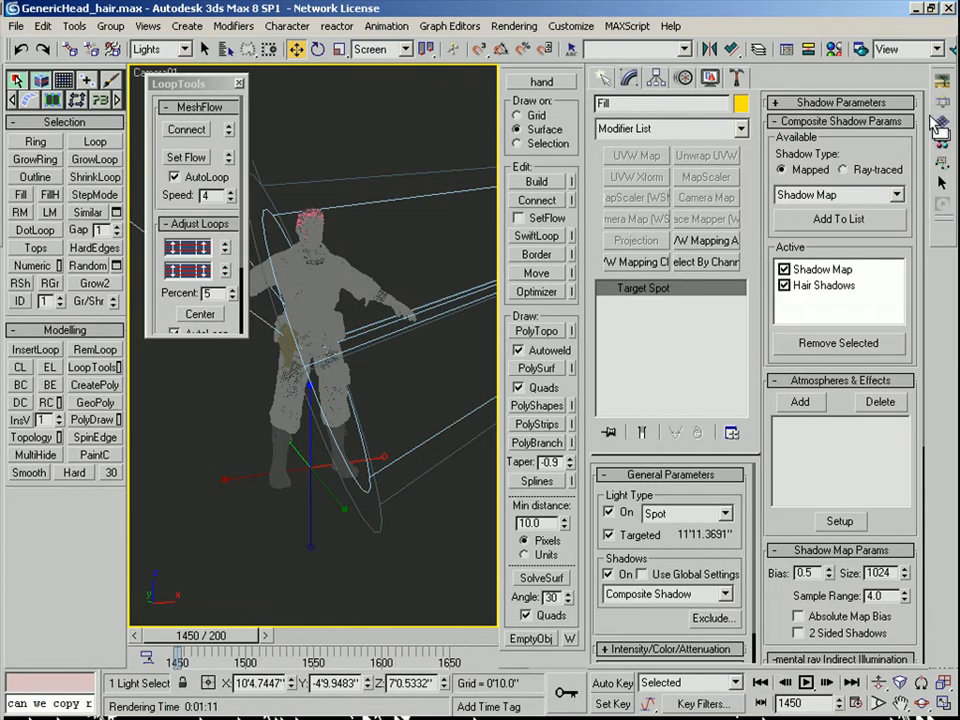
Set the Fill light's intensity multiplier to 0.75
{"action": "key", "text": "f"}
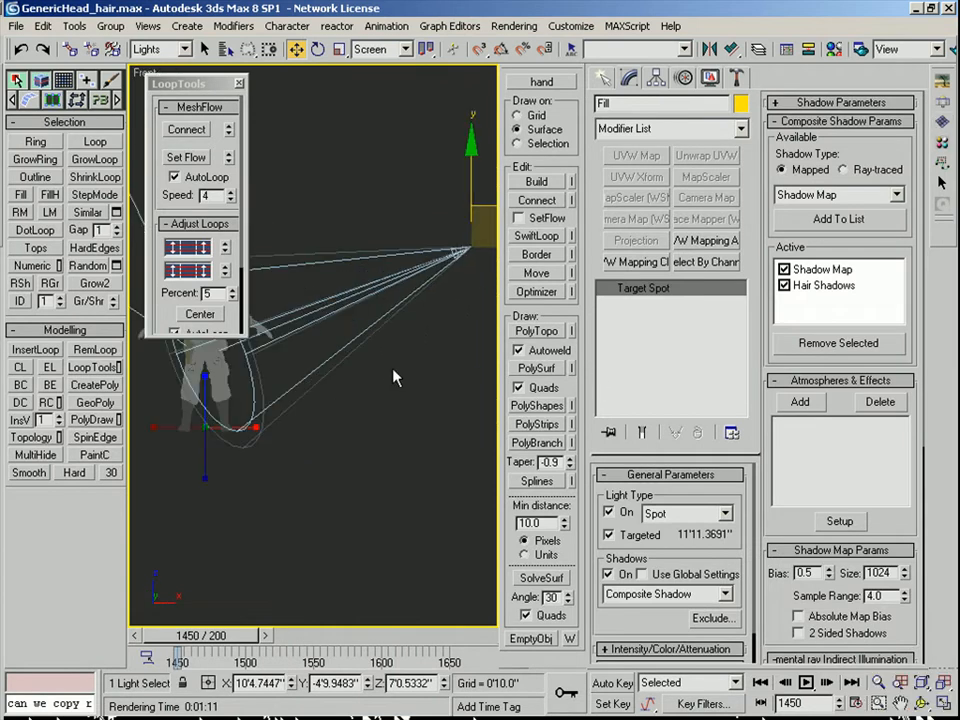
{"action": "scroll", "coordinate": [320, 430], "scroll_direction": "down", "scroll_amount": 3}
{"action": "middle_click_drag", "start_coordinate": [320, 430], "coordinate": [497, 565]}
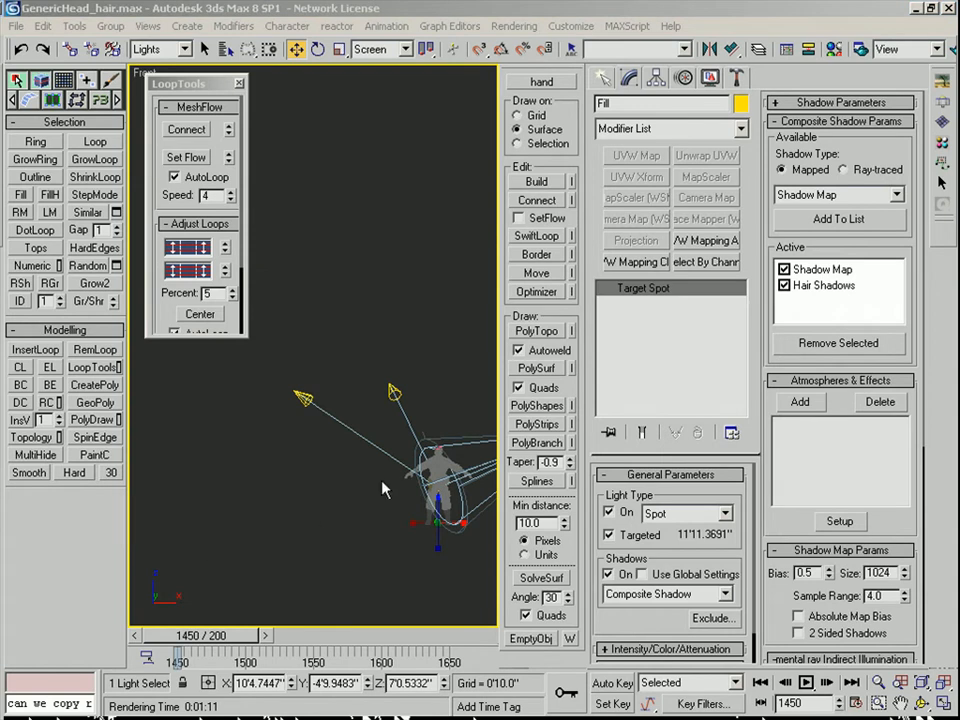
{"action": "middle_click_drag", "start_coordinate": [312, 528], "coordinate": [170, 513]}
{"action": "left_click_drag", "start_coordinate": [653, 617], "coordinate": [649, 590]}
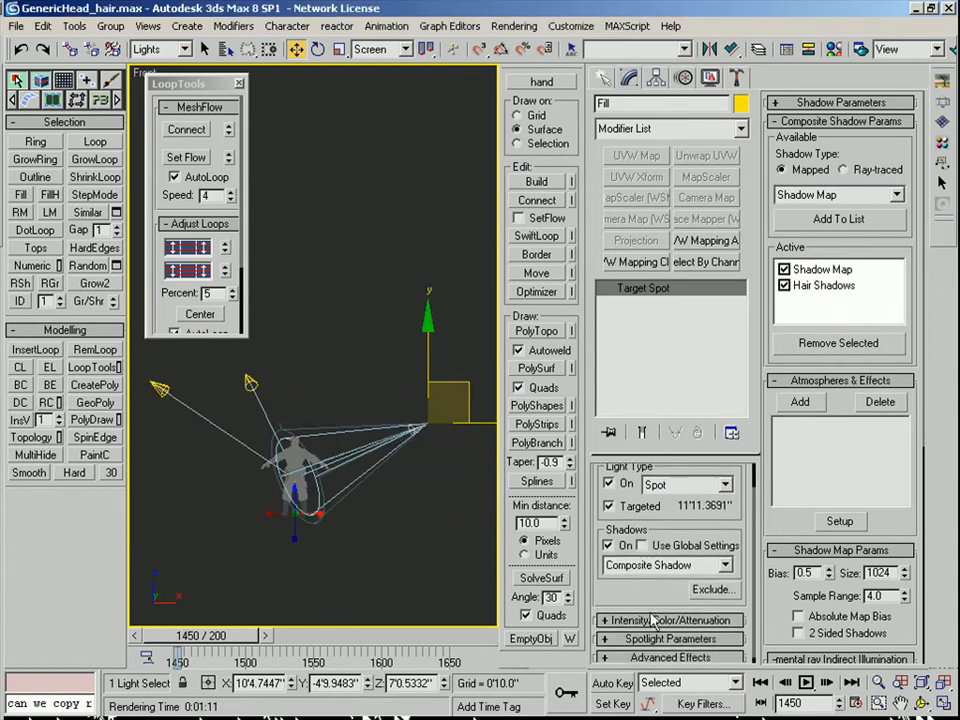
{"action": "left_click", "coordinate": [653, 619]}
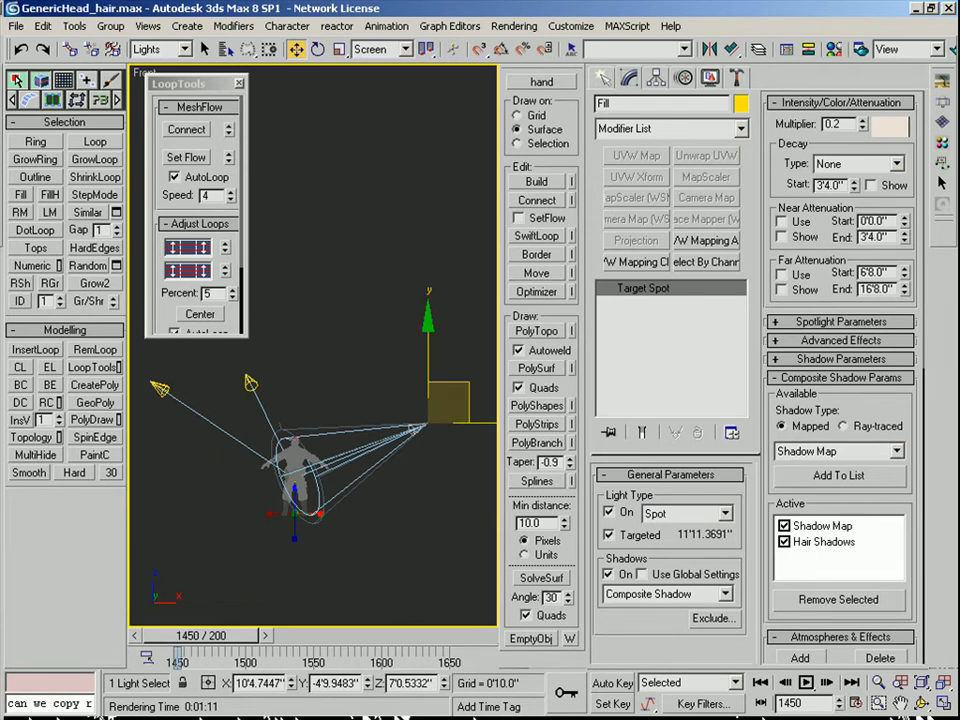
{"action": "left_click_drag", "start_coordinate": [844, 124], "coordinate": [794, 118]}
{"action": "type", "text": ".75"}
{"action": "key", "text": "Return"}
Set MainLight's intensity multiplier to 0.3
{"action": "left_click", "coordinate": [255, 383]}
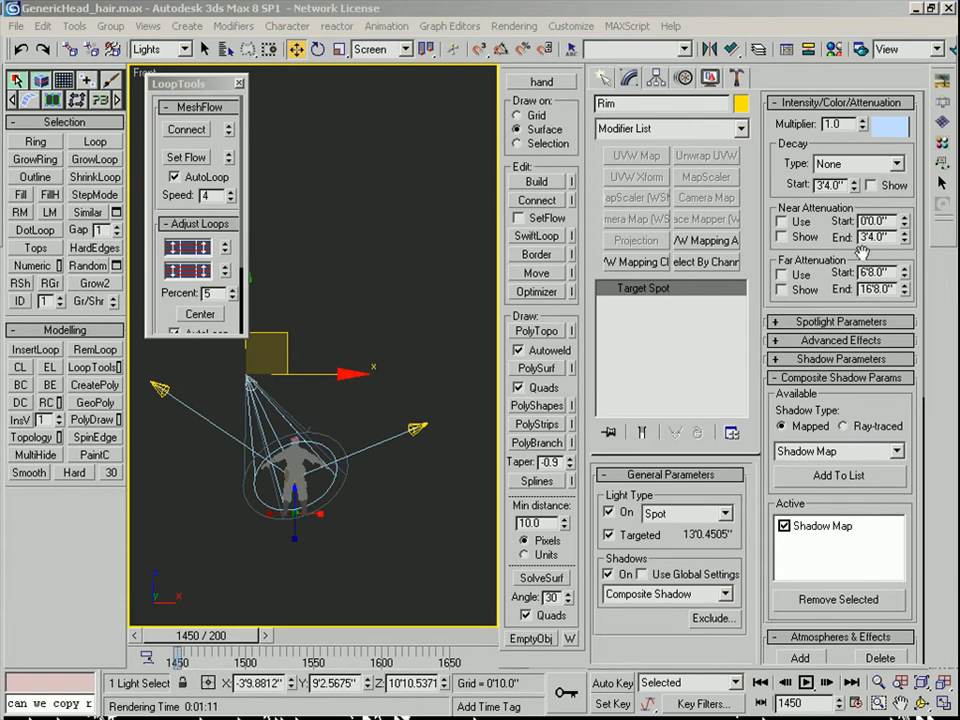
{"action": "left_click", "coordinate": [160, 391]}
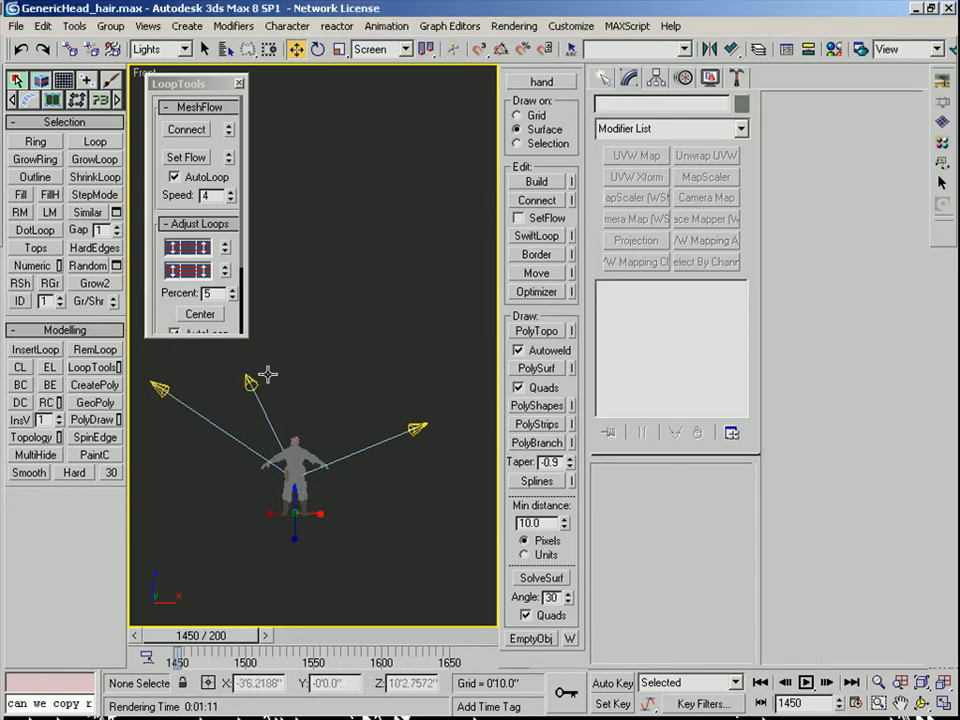
{"action": "left_click", "coordinate": [261, 369]}
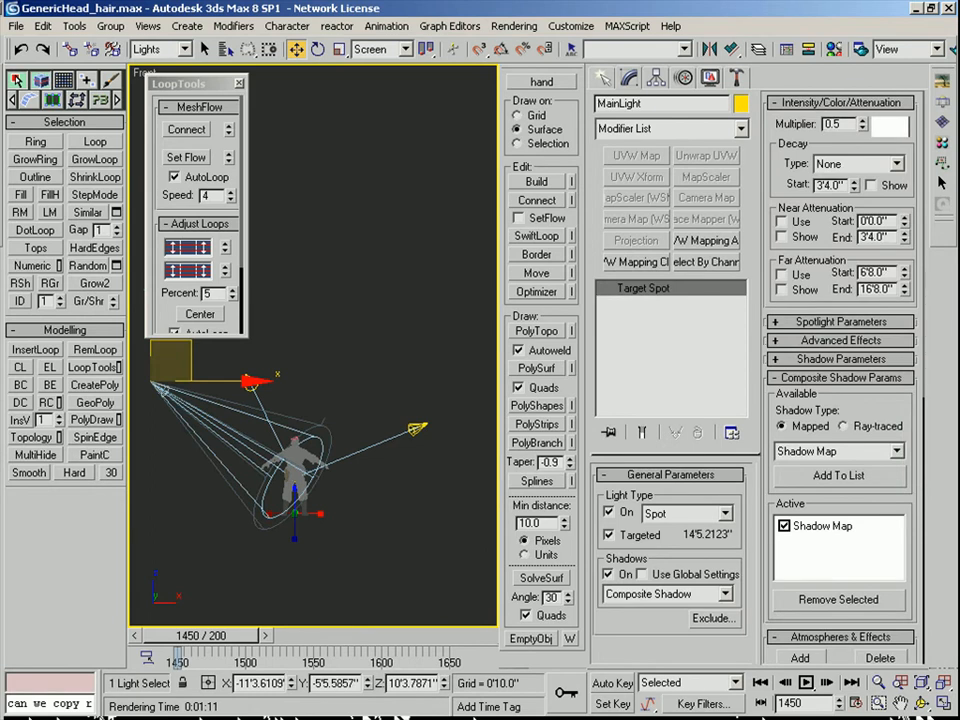
{"action": "double_click", "coordinate": [835, 125]}
{"action": "type", "text": "0.3"}
{"action": "key", "text": "Return"}
Raise the Fill light's target slightly in the front view, to about Z 3'7"
{"action": "middle_click_drag", "start_coordinate": [371, 320], "coordinate": [411, 307]}
{"action": "left_click", "coordinate": [413, 384]}
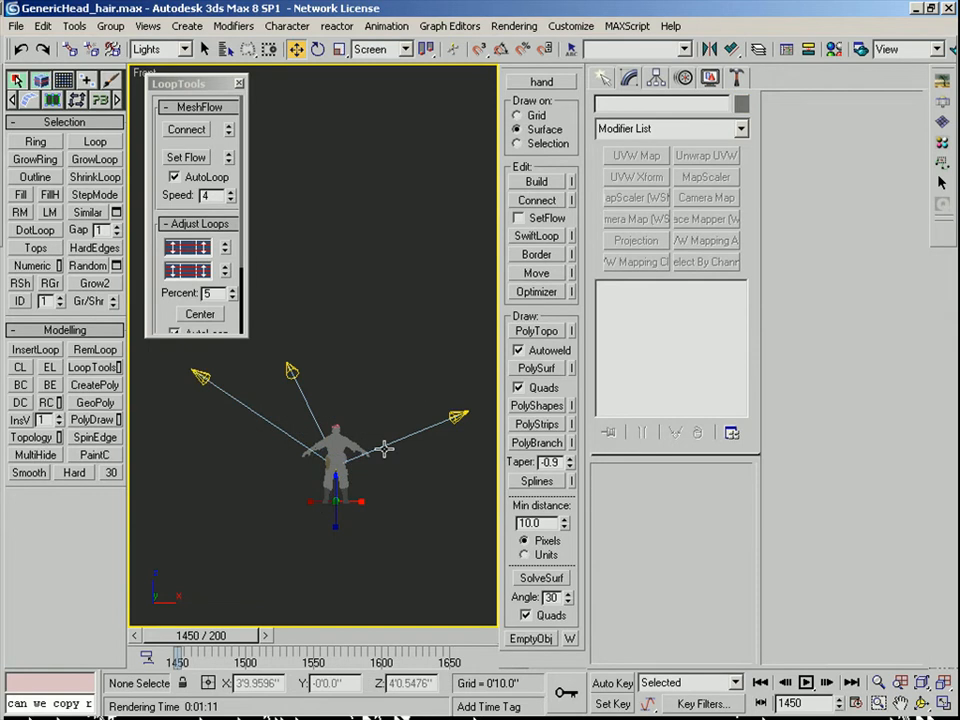
{"action": "left_click", "coordinate": [384, 449]}
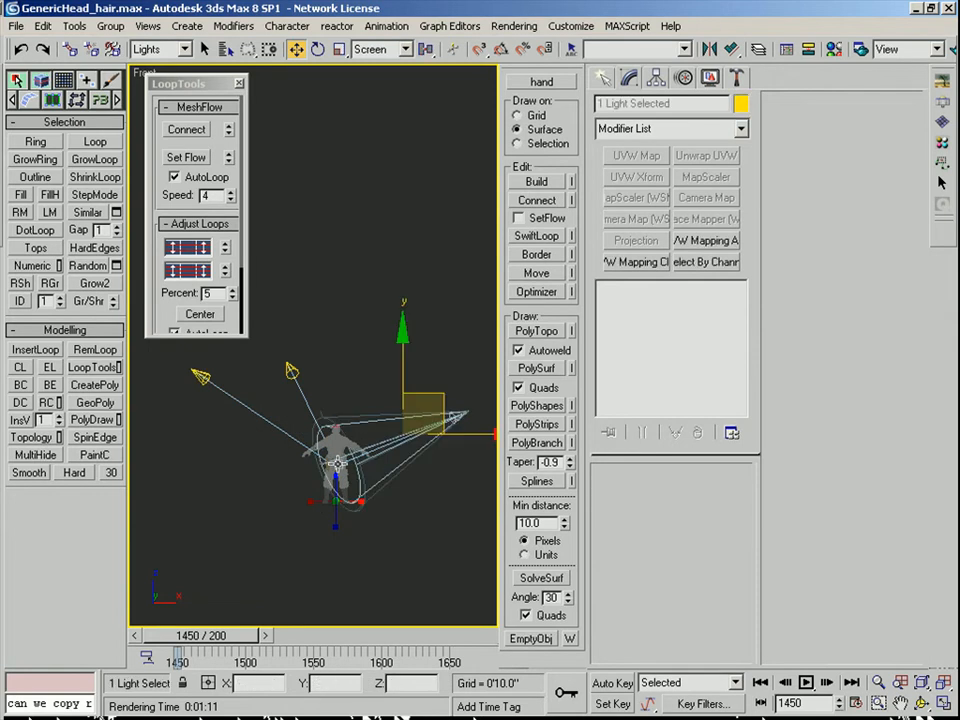
{"action": "left_click", "coordinate": [337, 463]}
{"action": "mouse_move", "coordinate": [338, 414]}
{"action": "left_mouse_down"}
{"action": "mouse_move", "coordinate": [338, 396]}
{"action": "mouse_move", "coordinate": [338, 404]}
{"action": "left_mouse_up"}
Switch to the Camera01 view and render only a region framing the character's head and shoulders
{"action": "key", "text": "c"}
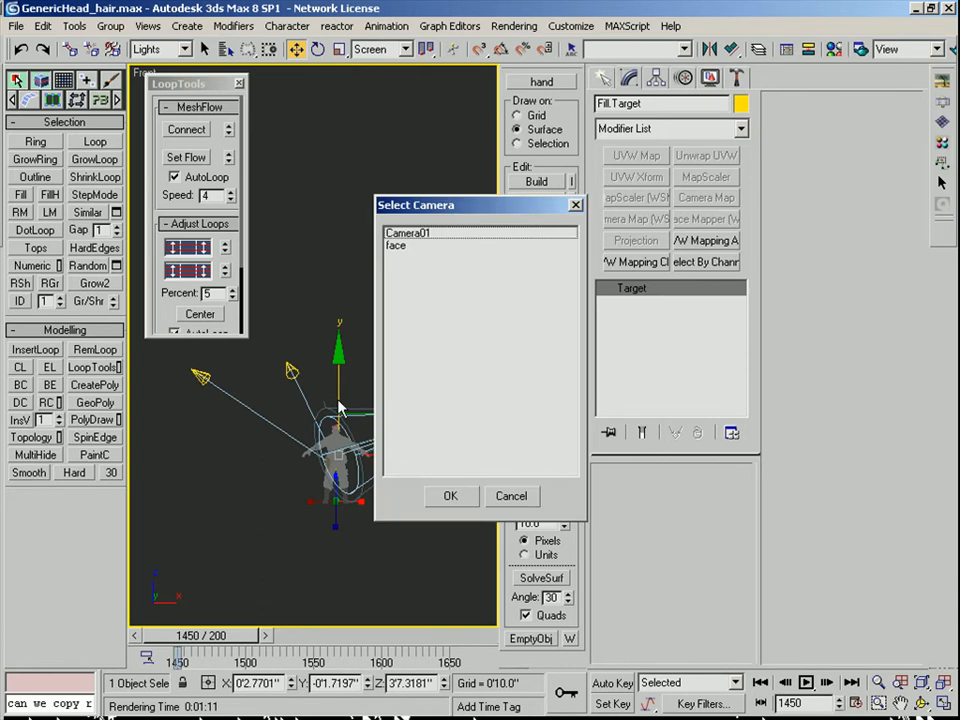
{"action": "left_click", "coordinate": [420, 233]}
{"action": "left_click", "coordinate": [451, 496]}
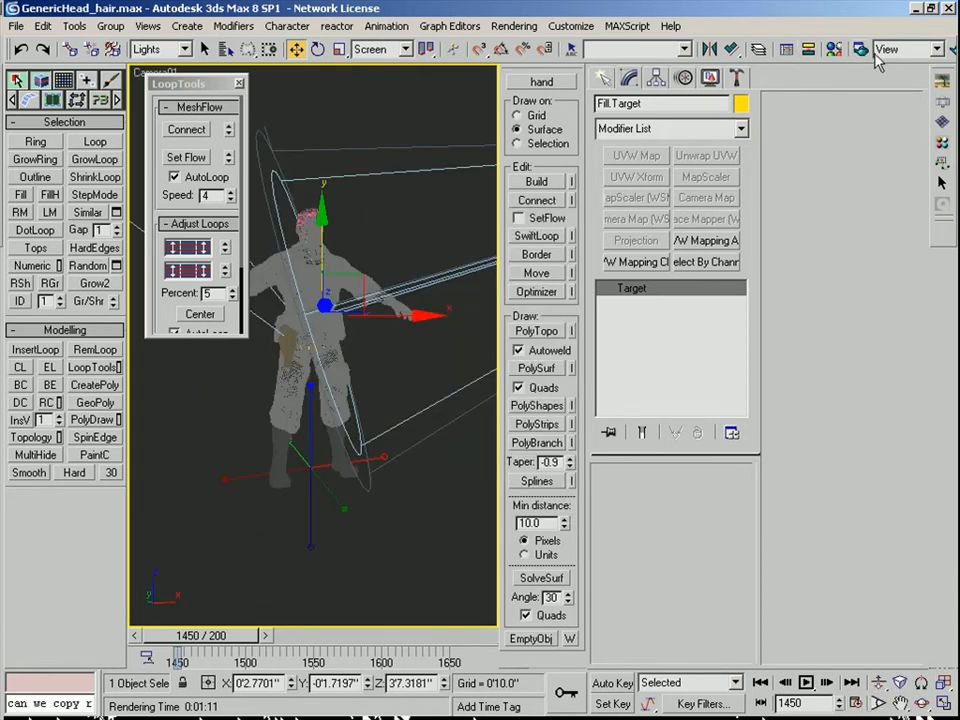
{"action": "left_click", "coordinate": [937, 49]}
{"action": "left_click", "coordinate": [905, 90]}
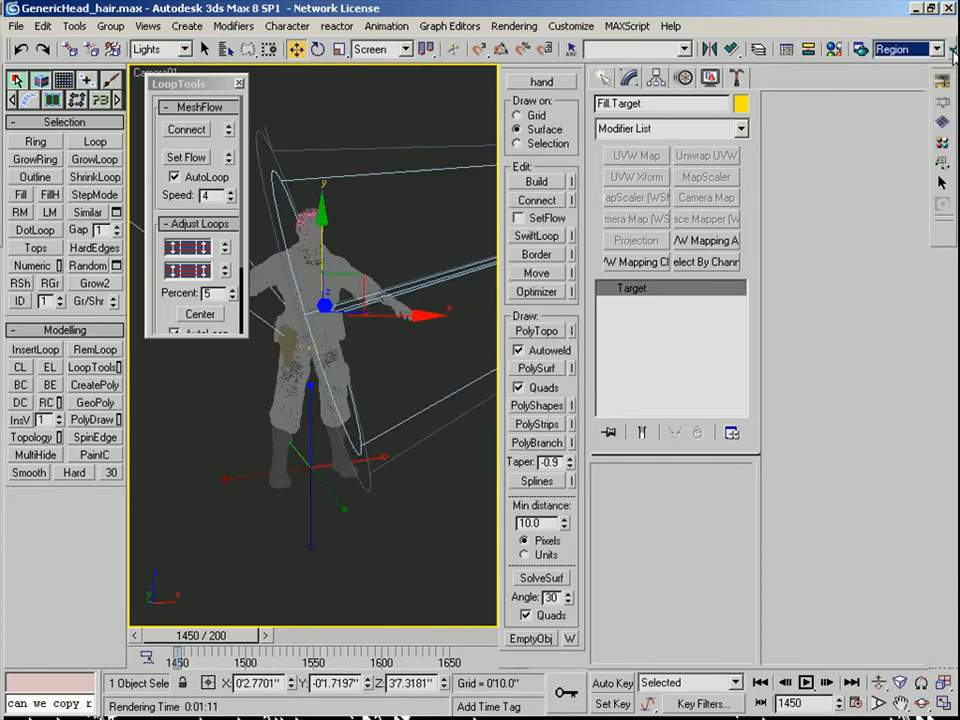
{"action": "left_click", "coordinate": [952, 55]}
{"action": "left_click_drag", "start_coordinate": [328, 497], "coordinate": [360, 266]}
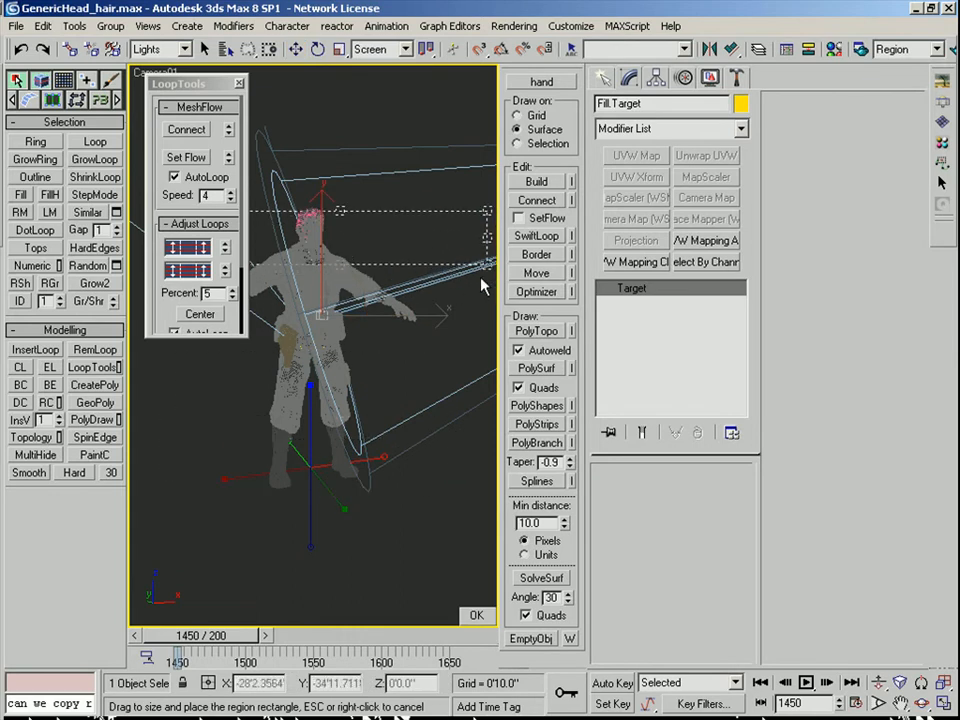
{"action": "left_click_drag", "start_coordinate": [488, 265], "coordinate": [351, 260]}
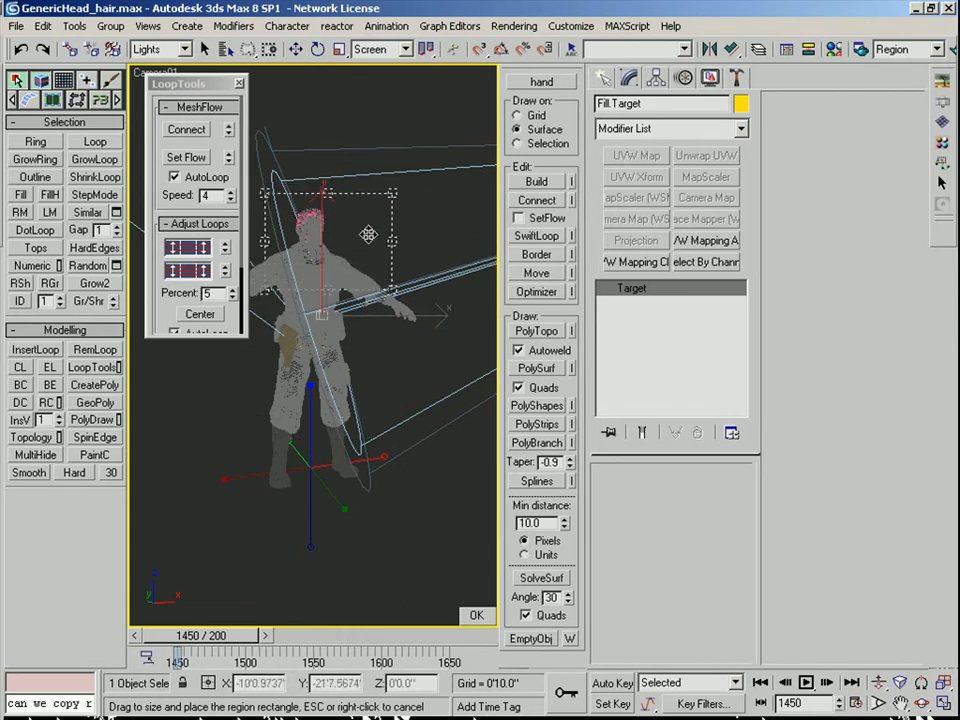
{"action": "left_click_drag", "start_coordinate": [393, 194], "coordinate": [359, 205]}
{"action": "left_click_drag", "start_coordinate": [323, 240], "coordinate": [322, 223]}
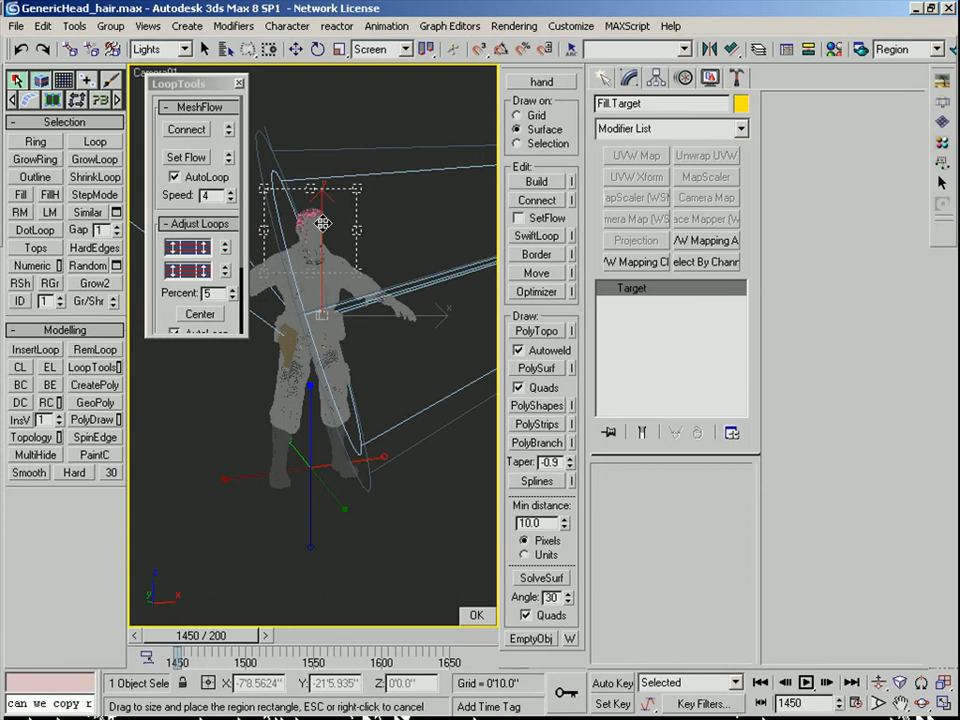
{"action": "left_click", "coordinate": [478, 616]}
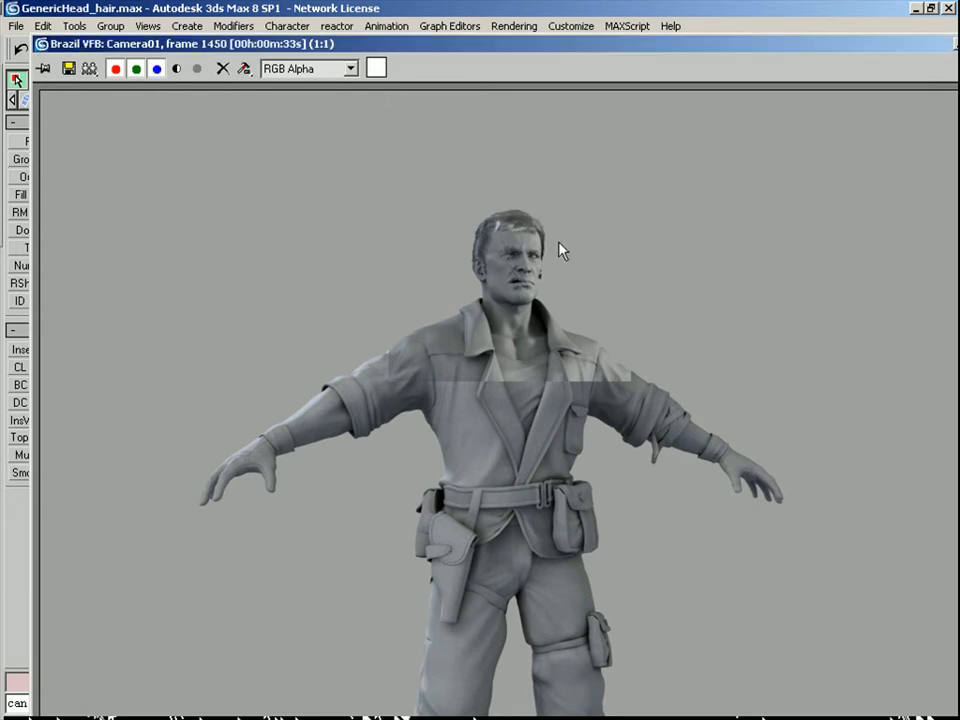
Inspect the hair and face in the region render up close and dismiss the render window
{"action": "scroll", "coordinate": [564, 249], "scroll_direction": "up", "scroll_amount": 1}
{"action": "middle_click_drag", "start_coordinate": [544, 266], "coordinate": [534, 297]}
{"action": "scroll", "coordinate": [533, 297], "scroll_direction": "down", "scroll_amount": 1}
{"action": "scroll", "coordinate": [521, 318], "scroll_direction": "down", "scroll_amount": 1}
{"action": "scroll", "coordinate": [522, 420], "scroll_direction": "up", "scroll_amount": 1}
{"action": "double_click", "coordinate": [667, 50]}
{"action": "left_click", "coordinate": [630, 137]}
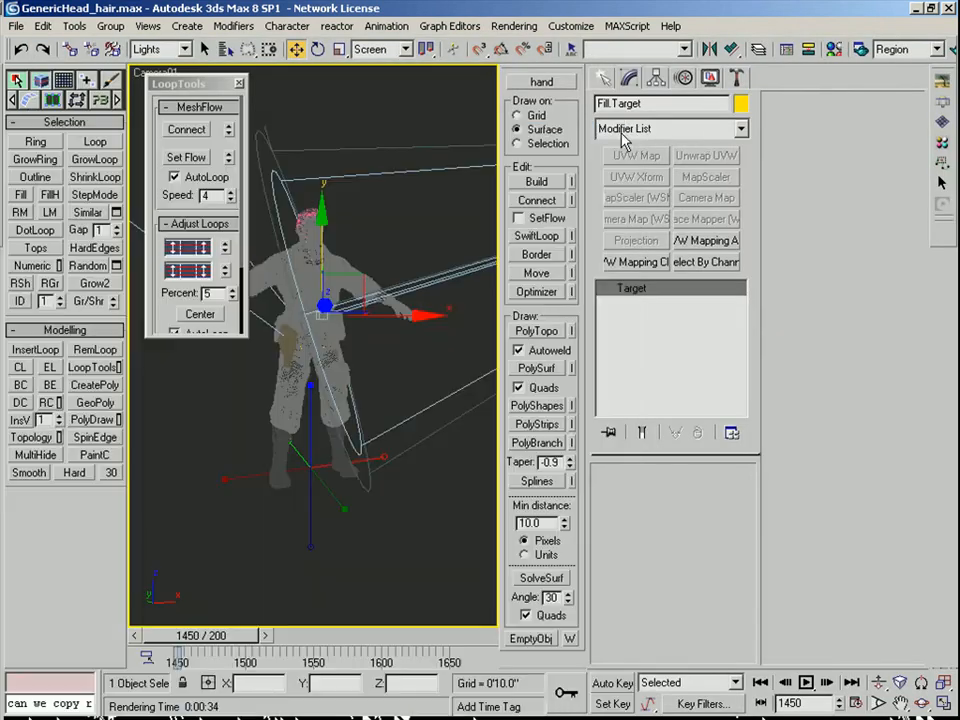
Deselect the light target and show the head close up from the front, shaded with edged faces
{"action": "left_click", "coordinate": [430, 190]}
{"action": "key", "text": "f"}
{"action": "scroll", "coordinate": [346, 315], "scroll_direction": "up", "scroll_amount": 8}
{"action": "middle_click_drag", "start_coordinate": [335, 371], "coordinate": [323, 500]}
{"action": "scroll", "coordinate": [373, 341], "scroll_direction": "up", "scroll_amount": 5}
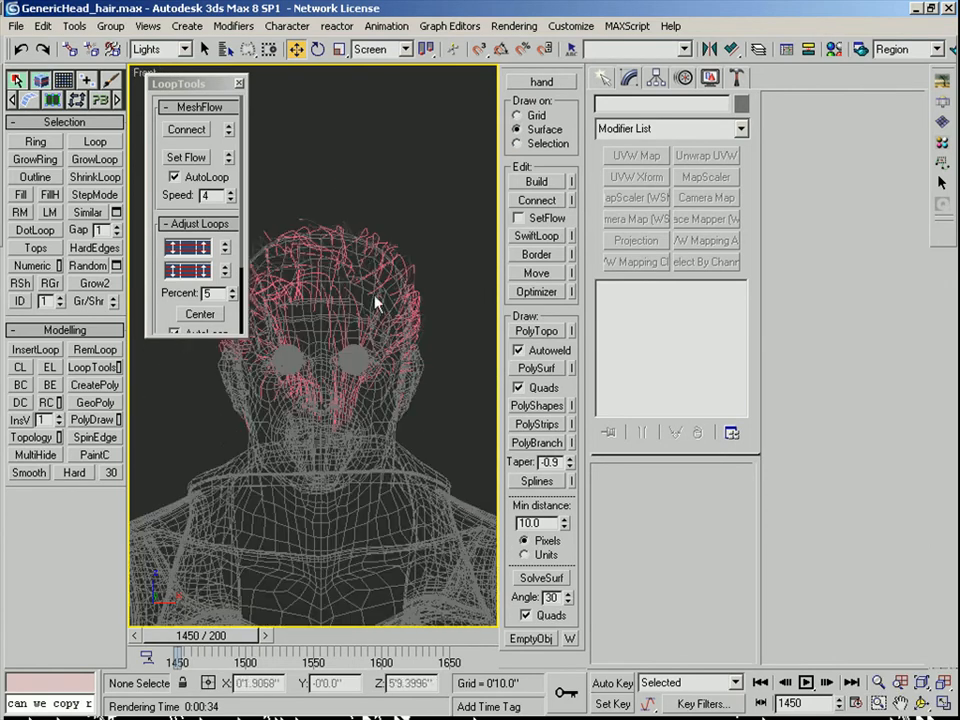
{"action": "key", "text": "F3"}
{"action": "key", "text": "F4"}
{"action": "middle_click_drag", "start_coordinate": [361, 299], "coordinate": [365, 291]}
{"action": "scroll", "coordinate": [370, 242], "scroll_direction": "up", "scroll_amount": 1}
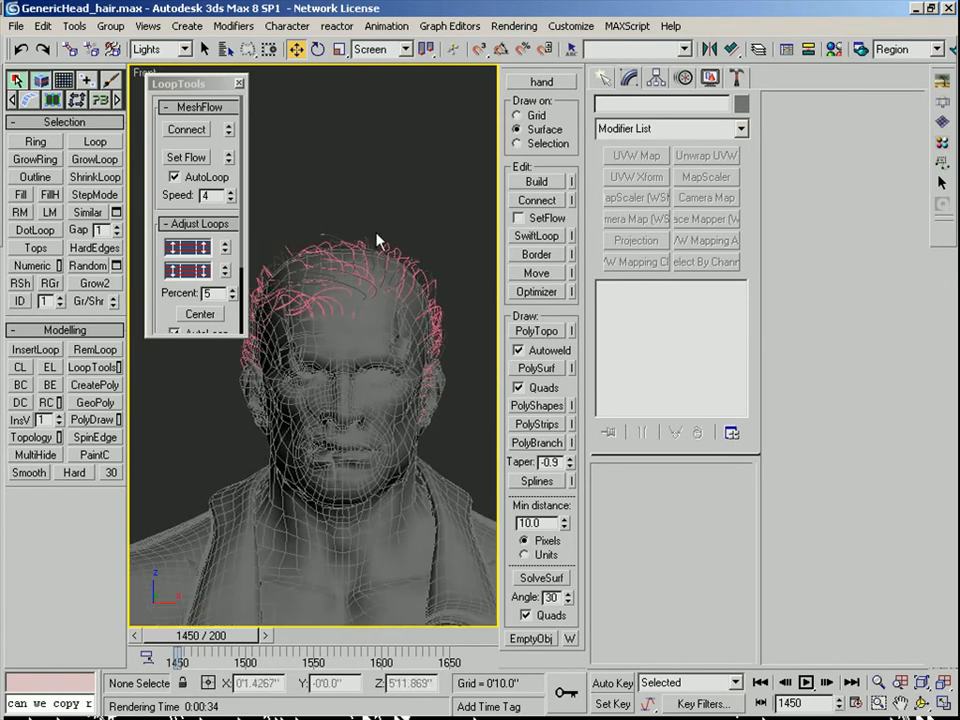
With the selection filter set to All, open the Attraction curve of a guide hair on top of the head
{"action": "left_click", "coordinate": [165, 49]}
{"action": "left_click", "coordinate": [150, 62]}
{"action": "left_click", "coordinate": [354, 261]}
{"action": "middle_click_drag", "start_coordinate": [375, 243], "coordinate": [381, 241], "text": "alt"}
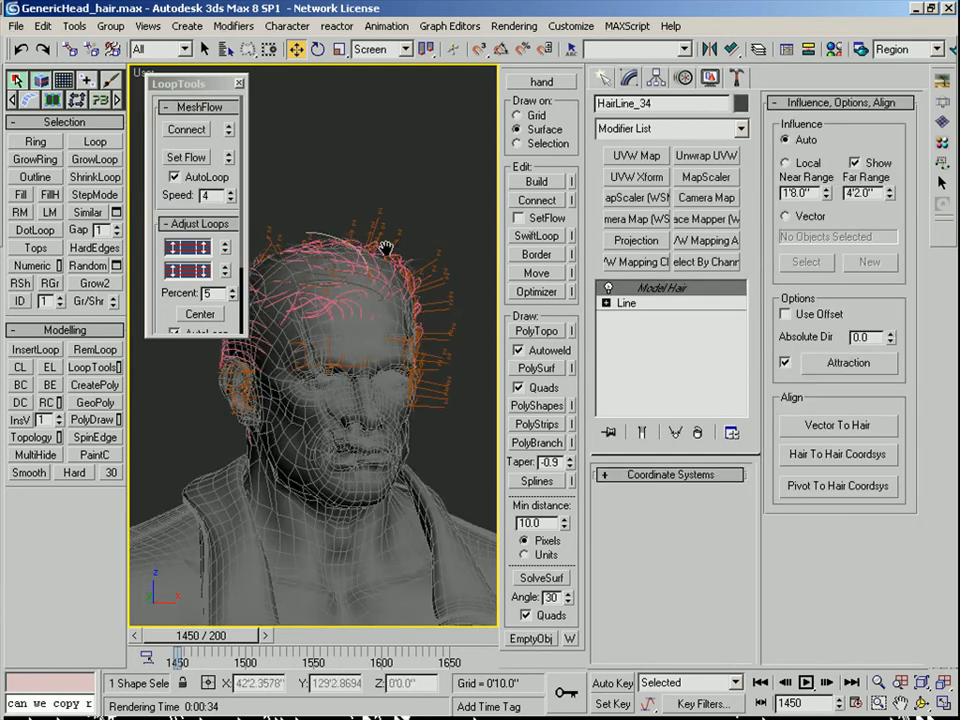
{"action": "left_click", "coordinate": [847, 363]}
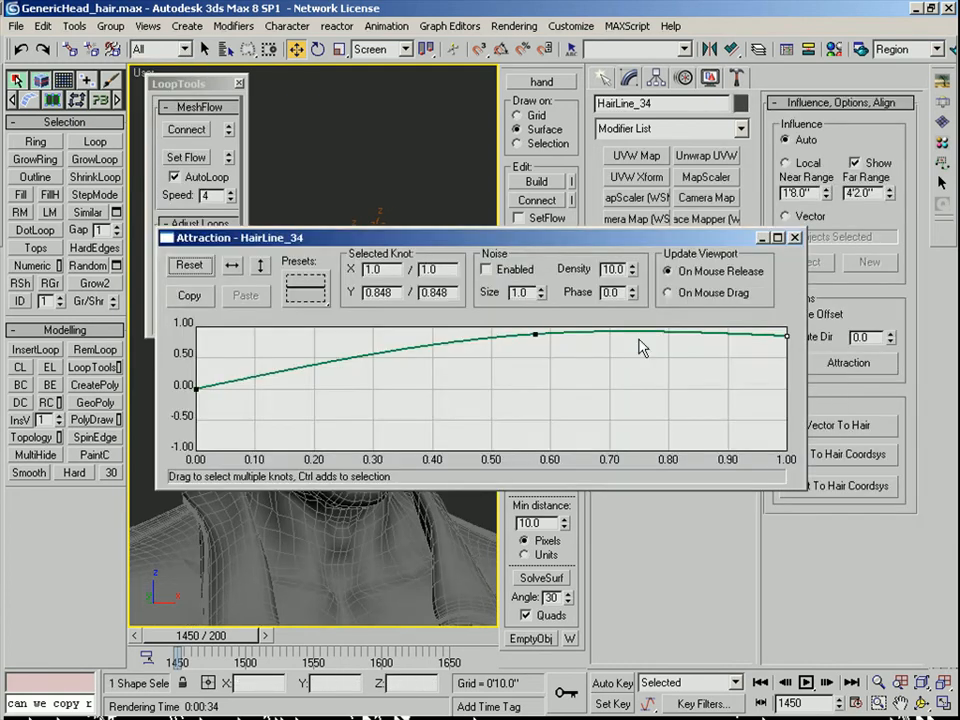
Check the knots on the guide hair's Attraction curve and dismiss the curve window
{"action": "left_click", "coordinate": [534, 334]}
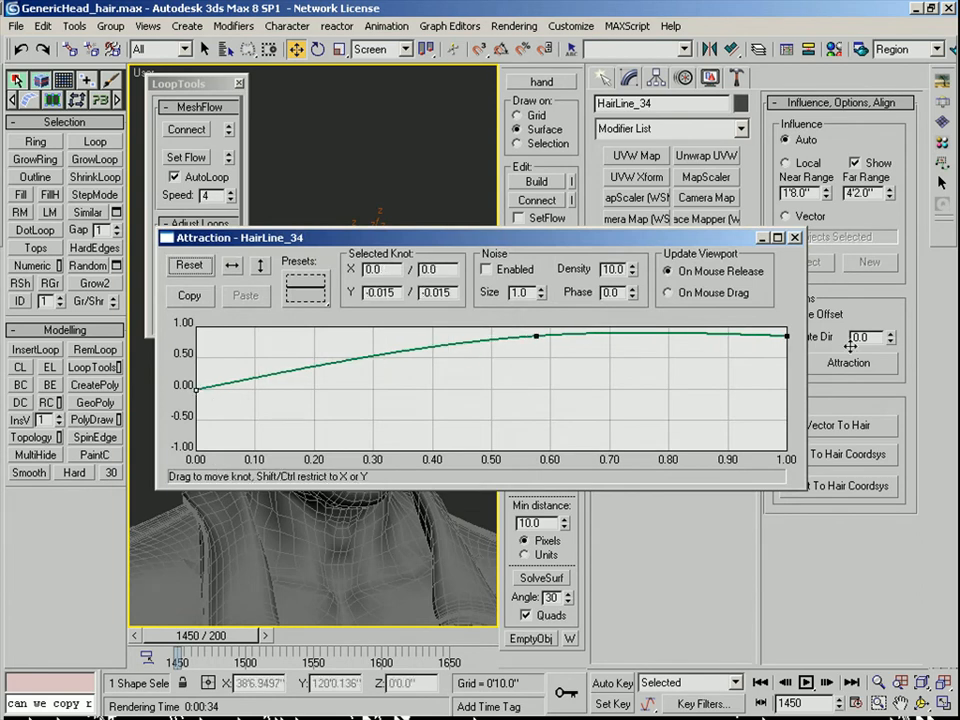
{"action": "left_click", "coordinate": [786, 335]}
{"action": "left_click", "coordinate": [794, 237]}
From the front view, select the guide hairs on the head with the selection filter set to Shapes
{"action": "middle_click_drag", "start_coordinate": [329, 276], "coordinate": [364, 400], "text": "alt"}
{"action": "key", "text": "f"}
{"action": "scroll", "coordinate": [377, 258], "scroll_direction": "up", "scroll_amount": 5}
{"action": "scroll", "coordinate": [324, 357], "scroll_direction": "up", "scroll_amount": 5}
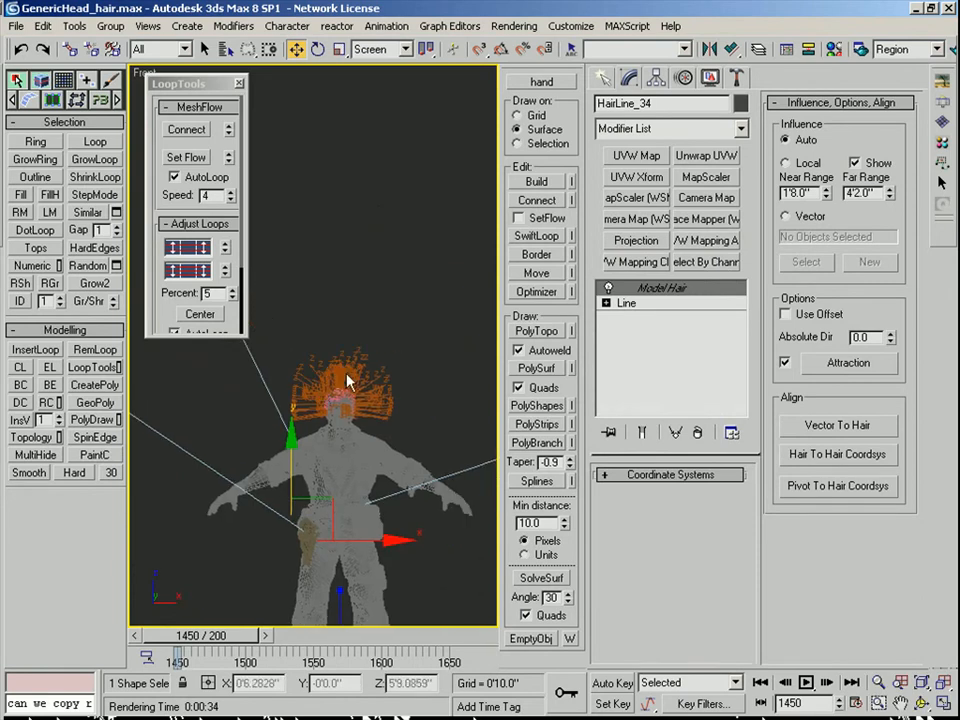
{"action": "left_click", "coordinate": [185, 49]}
{"action": "left_click", "coordinate": [150, 90]}
{"action": "left_click", "coordinate": [403, 430]}
{"action": "scroll", "coordinate": [371, 332], "scroll_direction": "up", "scroll_amount": 8}
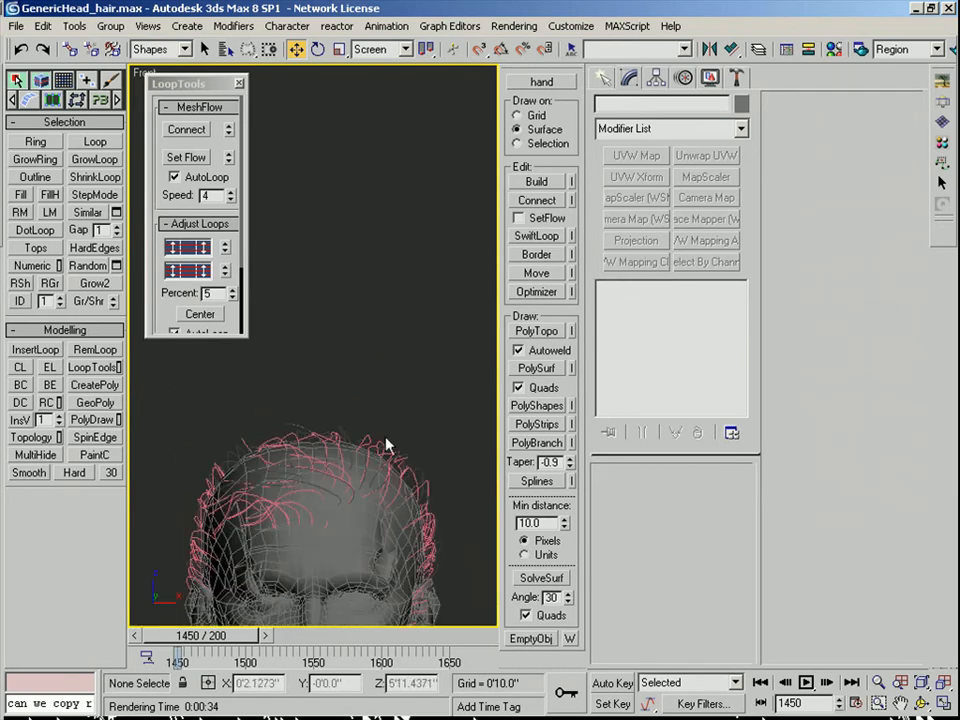
{"action": "mouse_move", "coordinate": [390, 350]}
{"action": "left_mouse_down"}
{"action": "mouse_move", "coordinate": [465, 445]}
{"action": "mouse_move", "coordinate": [130, 188]}
{"action": "mouse_move", "coordinate": [354, 315]}
{"action": "left_mouse_up"}
Add the hair cap mesh to the selection using the Geometry filter and isolate it together with the guide hairs
{"action": "left_click", "coordinate": [185, 50]}
{"action": "left_click", "coordinate": [155, 79]}
{"action": "left_click", "coordinate": [450, 495]}
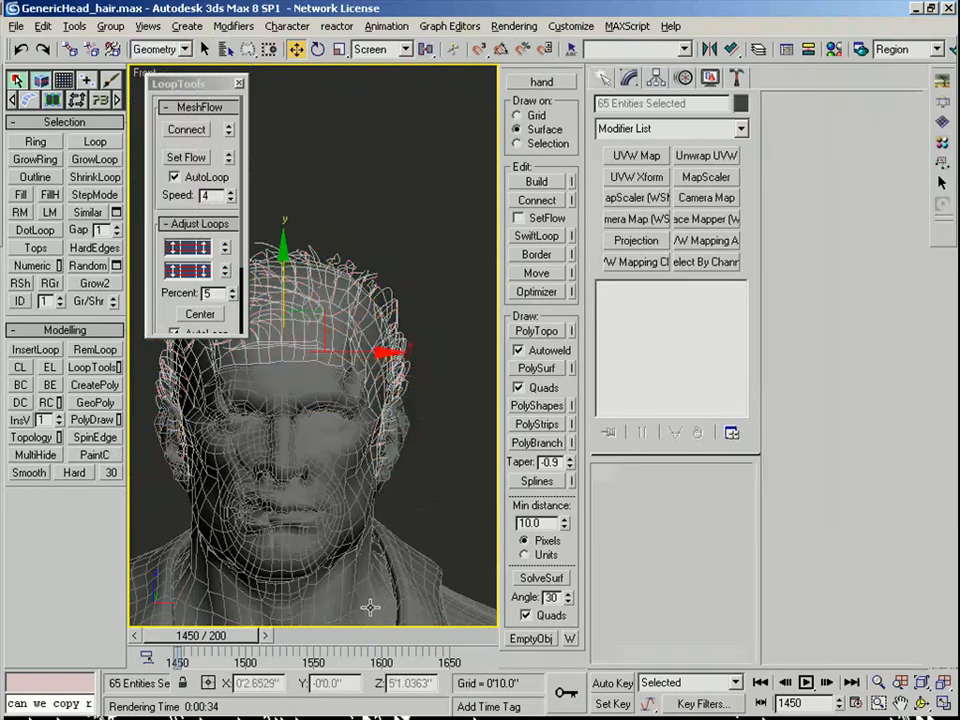
{"action": "key", "text": "alt+q"}
With the filter set to Shapes, select only the guide hairs on the character's left half of the cap
{"action": "left_click", "coordinate": [428, 323]}
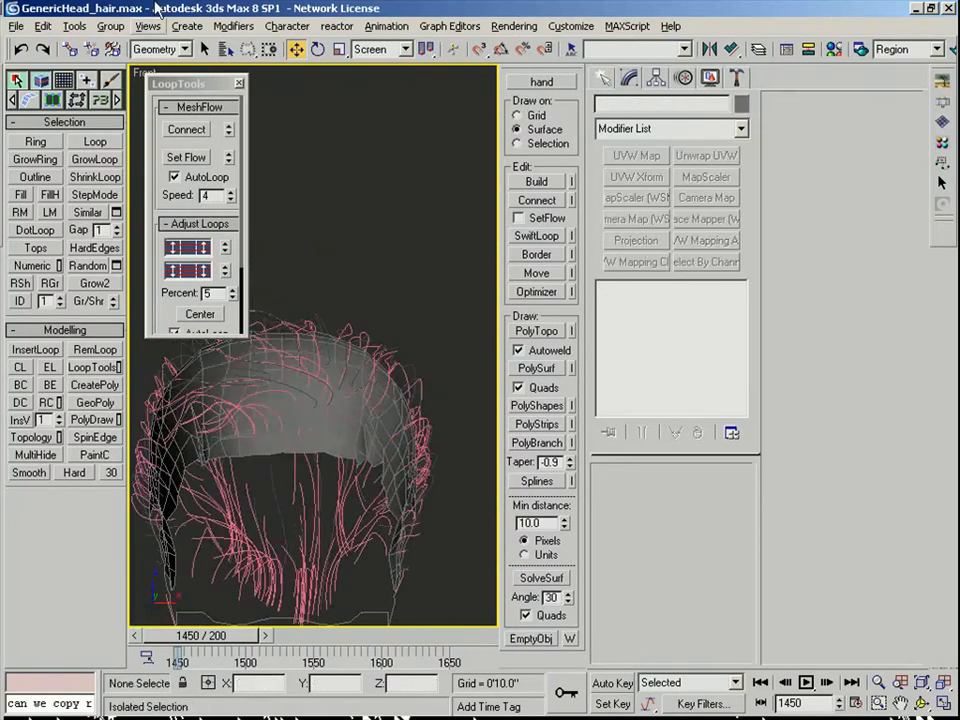
{"action": "left_click", "coordinate": [362, 350]}
{"action": "right_click", "coordinate": [376, 330]}
{"action": "left_click", "coordinate": [398, 313]}
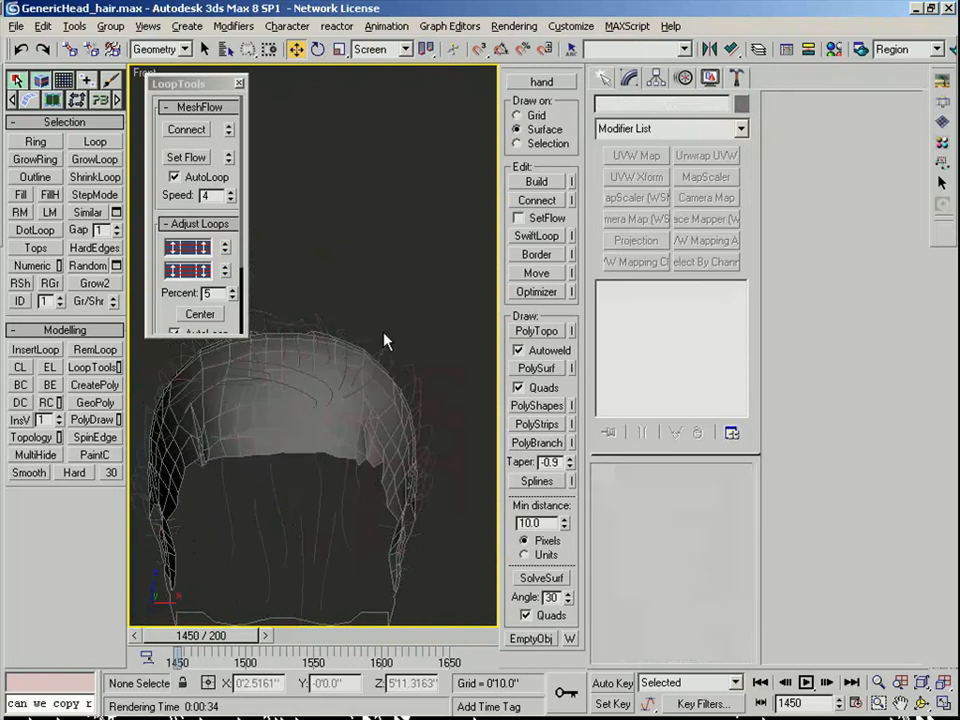
{"action": "left_click", "coordinate": [158, 49]}
{"action": "left_click", "coordinate": [148, 92]}
{"action": "middle_click_drag", "start_coordinate": [330, 300], "coordinate": [360, 330], "text": "alt"}
{"action": "mouse_move", "coordinate": [433, 553]}
{"action": "left_mouse_down"}
{"action": "mouse_move", "coordinate": [289, 521]}
{"action": "mouse_move", "coordinate": [343, 343]}
{"action": "mouse_move", "coordinate": [350, 240]}
{"action": "left_mouse_up"}
{"action": "middle_click_drag", "start_coordinate": [413, 378], "coordinate": [287, 309], "text": "alt"}
{"action": "left_click", "coordinate": [288, 307], "text": "ctrl"}
{"action": "mouse_move", "coordinate": [438, 215]}
{"action": "left_mouse_down", "text": "ctrl"}
{"action": "mouse_move", "coordinate": [357, 231]}
{"action": "mouse_move", "coordinate": [332, 300]}
{"action": "left_mouse_up", "text": "ctrl"}
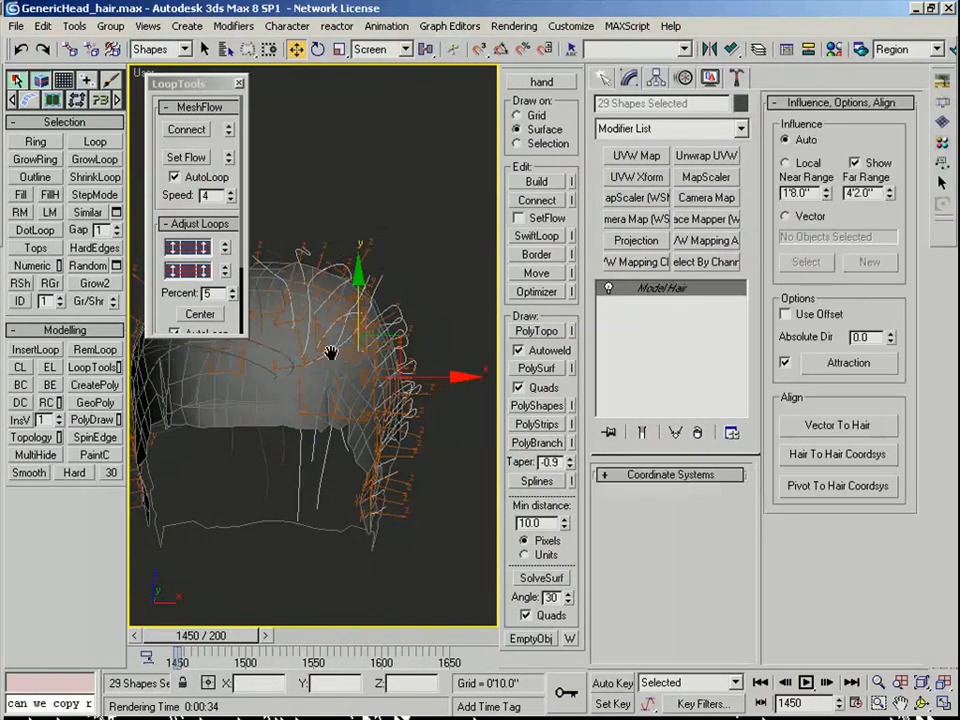
Store the selected left-half guide hairs as the named selection set 2 and isolate them
{"action": "middle_click_drag", "start_coordinate": [312, 350], "coordinate": [366, 373], "text": "alt"}
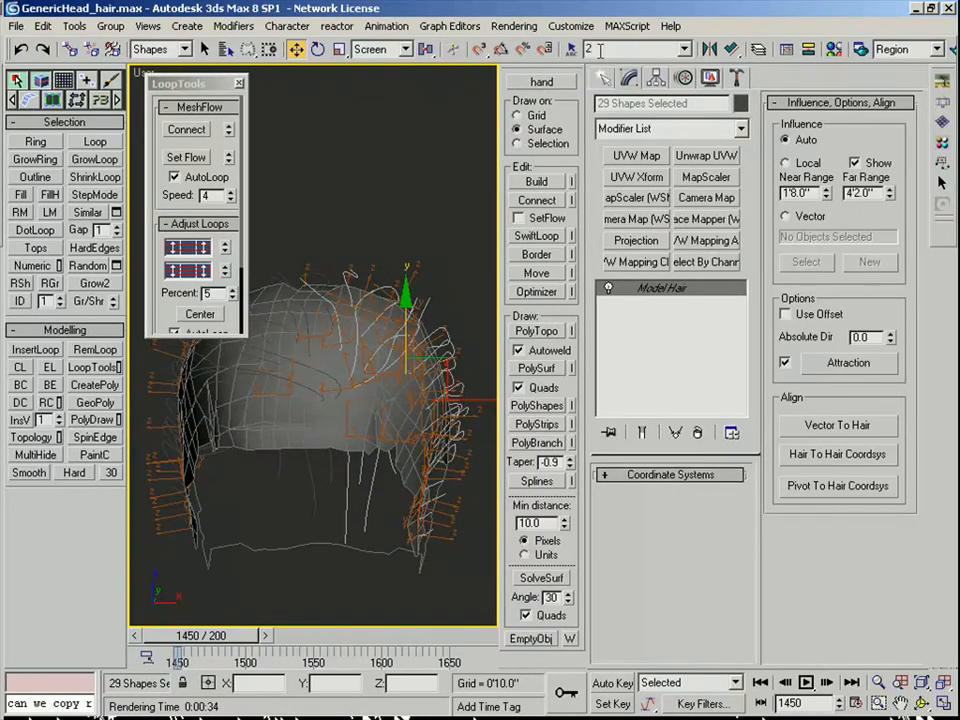
{"action": "middle_click_drag", "start_coordinate": [318, 348], "coordinate": [328, 321], "text": "alt"}
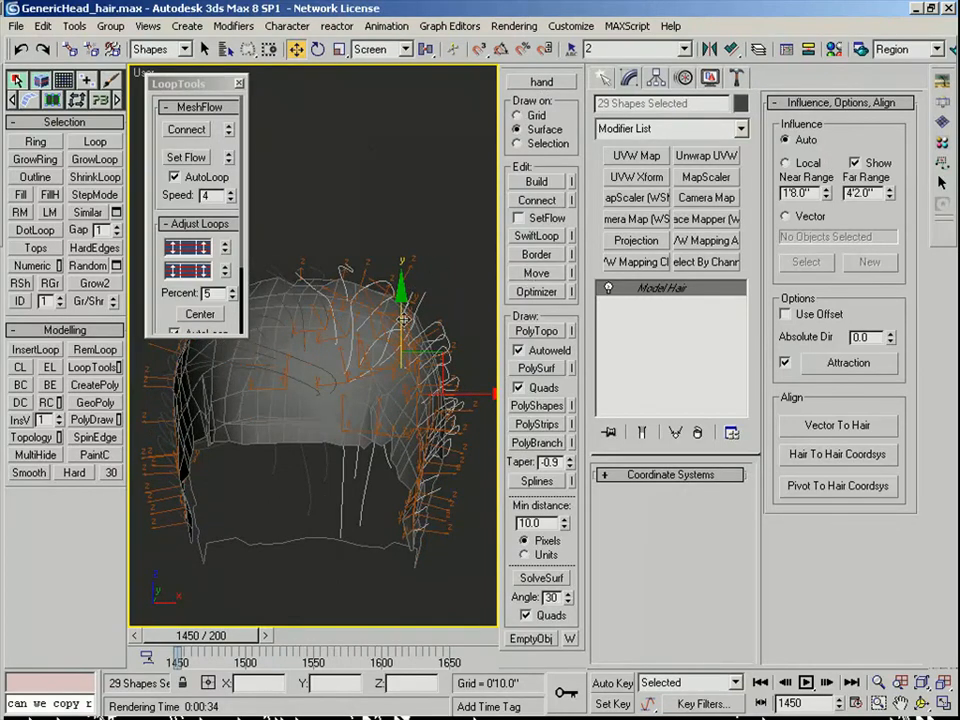
{"action": "middle_click_drag", "start_coordinate": [360, 310], "coordinate": [465, 345], "text": "alt"}
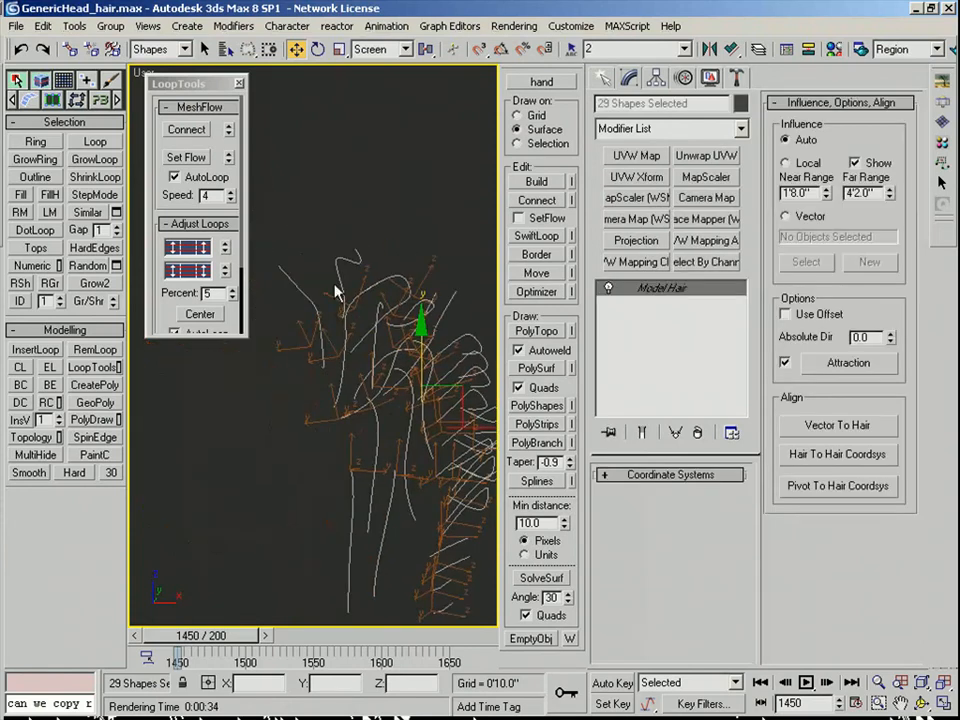
Rename two of the upper guide hairs as HairLine_L_07 and HairLine_L_35
{"action": "left_click", "coordinate": [304, 300]}
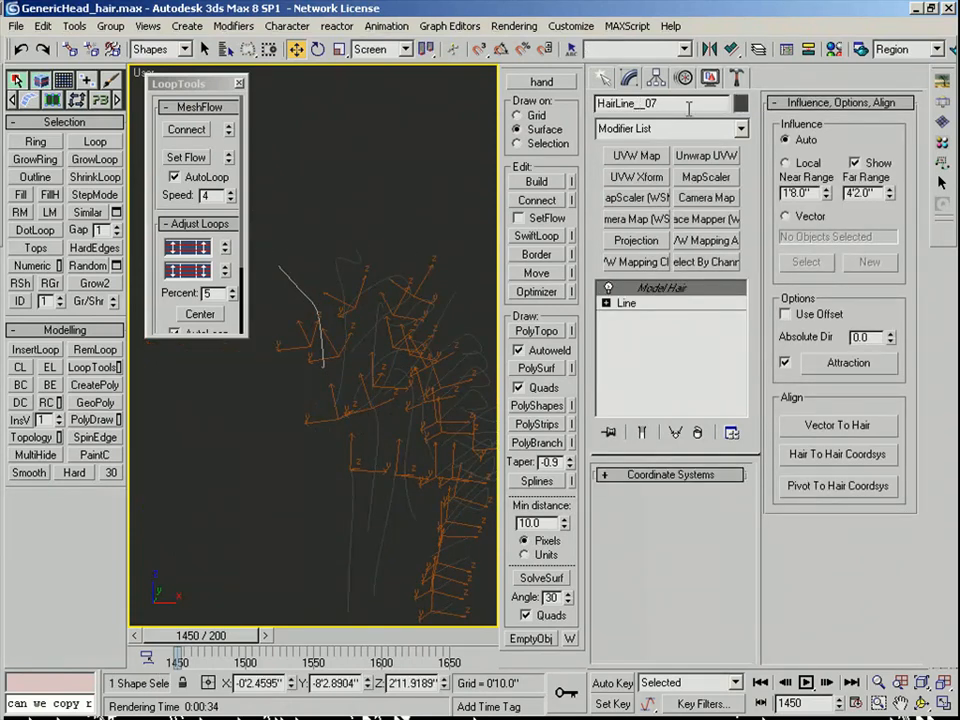
{"action": "type", "text": "L"}
{"action": "right_click", "coordinate": [332, 317]}
{"action": "left_click", "coordinate": [339, 291]}
{"action": "left_click", "coordinate": [341, 290]}
{"action": "type", "text": "_L_35"}
Insert L_ into the names of the guide hairs numbered 33 and 21 after HairLine_
{"action": "middle_click_drag", "start_coordinate": [389, 265], "coordinate": [362, 277]}
{"action": "right_click", "coordinate": [335, 270]}
{"action": "left_click", "coordinate": [341, 245]}
{"action": "left_click", "coordinate": [325, 317]}
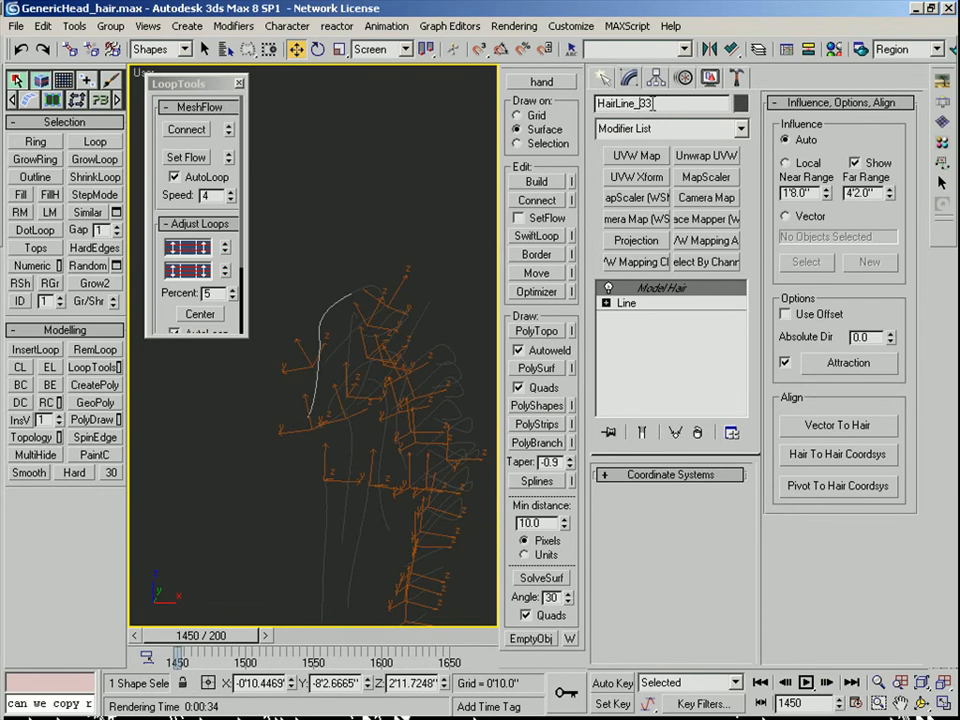
{"action": "middle_click_drag", "start_coordinate": [385, 310], "coordinate": [341, 325], "text": "alt"}
{"action": "left_click", "coordinate": [338, 346]}
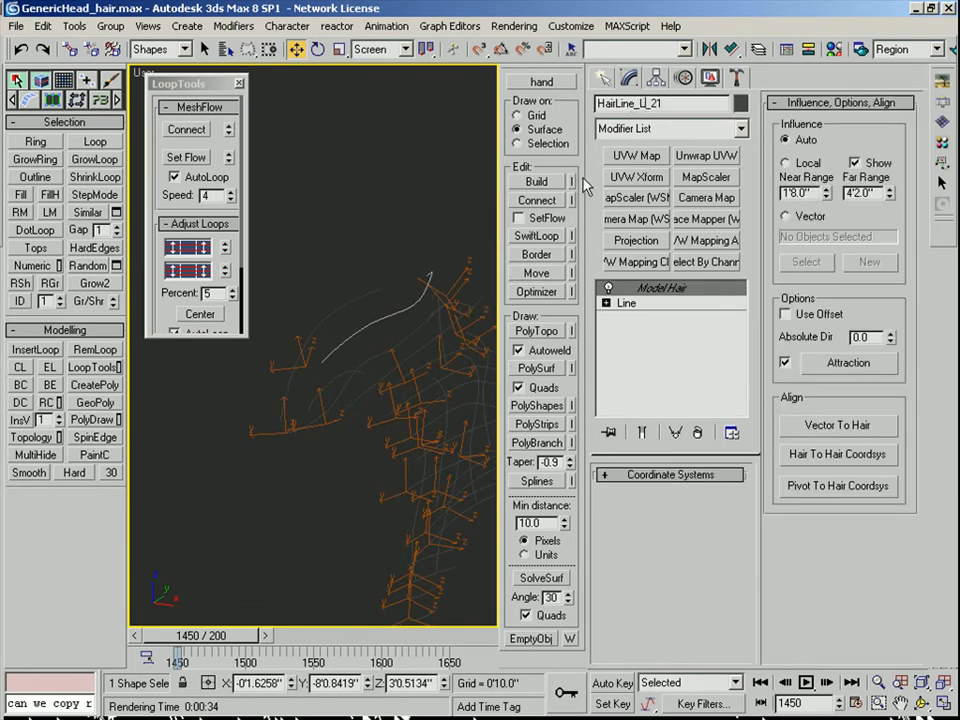
Mark the guide hairs numbered 05 and 24 as left-side ones by adding L_ to their names
{"action": "left_click", "coordinate": [321, 409]}
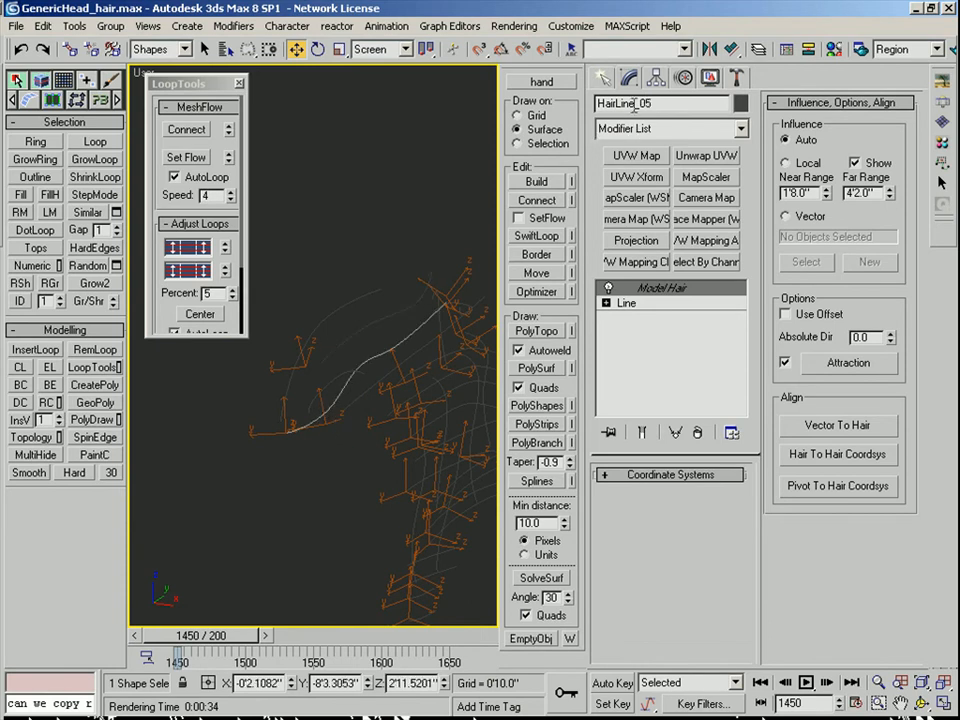
{"action": "left_click", "coordinate": [314, 403]}
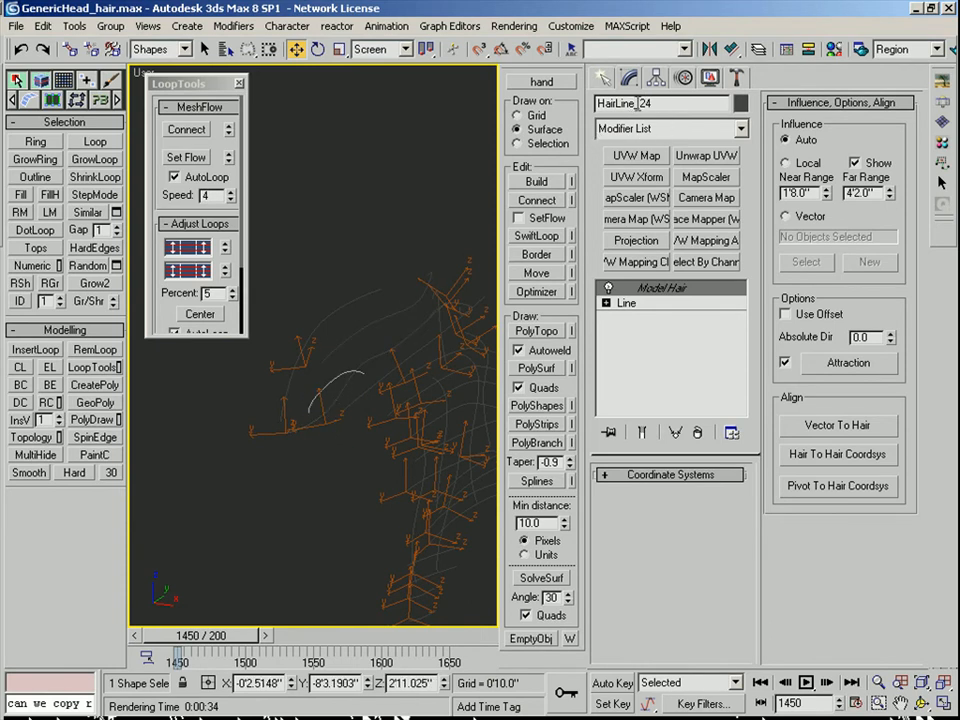
{"action": "middle_click_drag", "start_coordinate": [300, 354], "coordinate": [332, 381], "text": "alt"}
{"action": "left_click", "coordinate": [326, 388]}
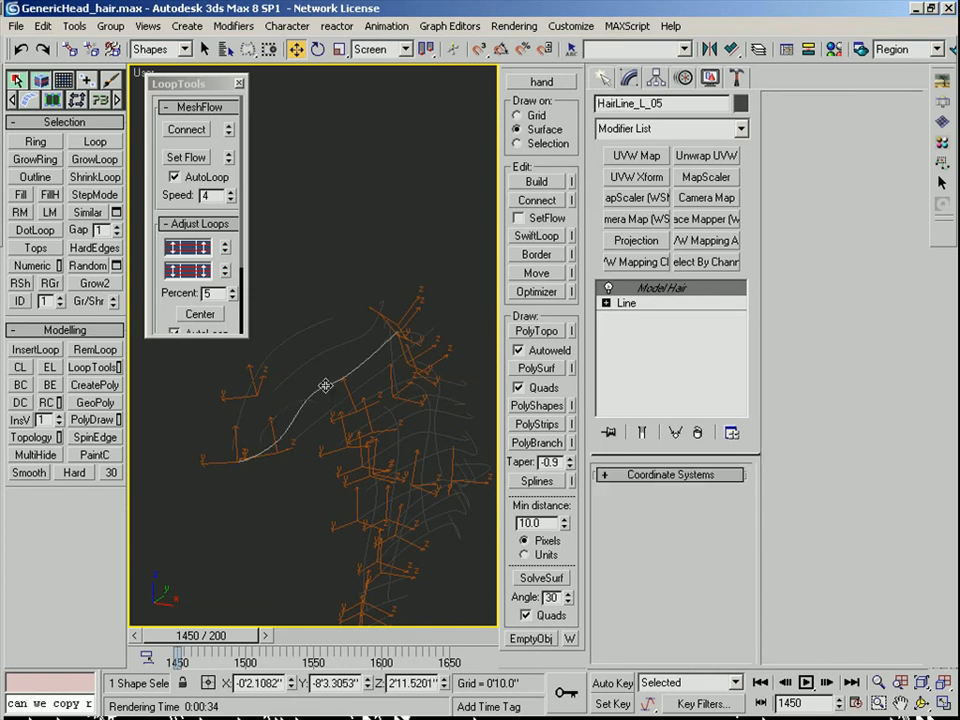
Rename the guide hairs HairLine_06 and HairLine_66 as HairLine_L_06 and HairLine_L_66
{"action": "left_click", "coordinate": [317, 420]}
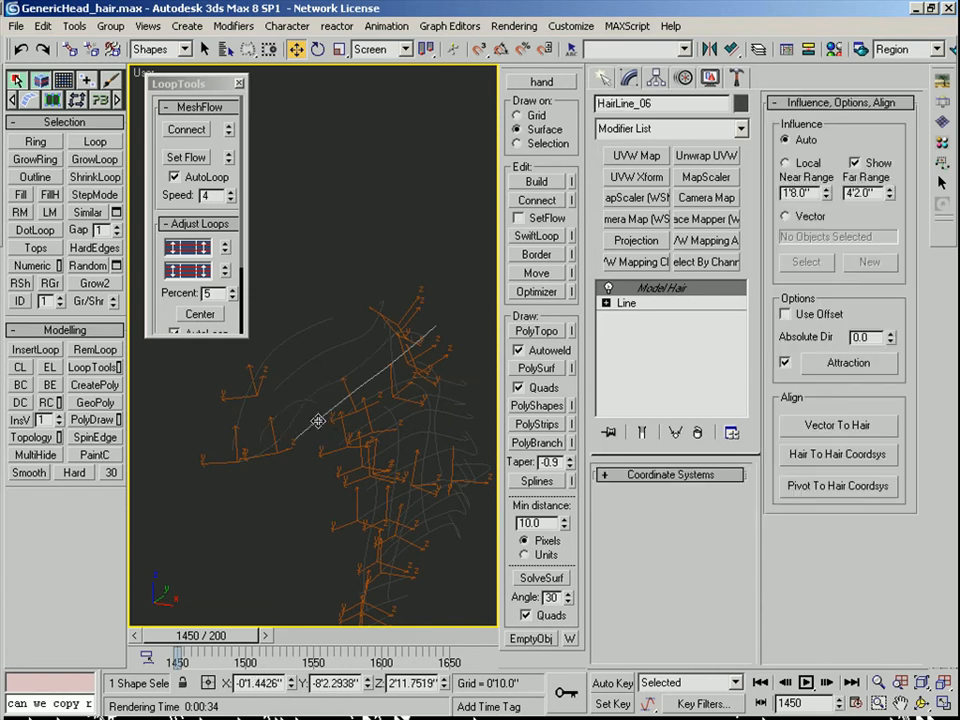
{"action": "left_click", "coordinate": [645, 103]}
{"action": "type", "text": "L_"}
{"action": "left_click", "coordinate": [394, 356]}
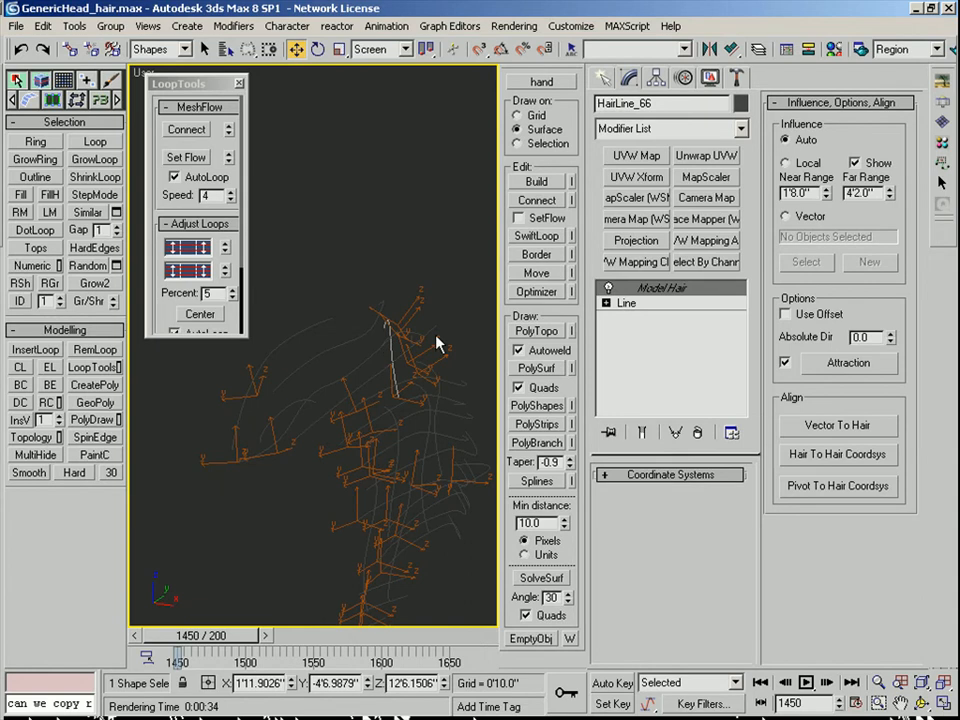
{"action": "left_click", "coordinate": [634, 103]}
{"action": "type", "text": "L_"}
Insert L_ into the name of one more guide hair in the isolated left-side group
{"action": "middle_click_drag", "start_coordinate": [450, 283], "coordinate": [364, 335], "text": "alt"}
{"action": "left_click", "coordinate": [364, 335]}
{"action": "left_click", "coordinate": [633, 104]}
{"action": "type", "text": "L_"}
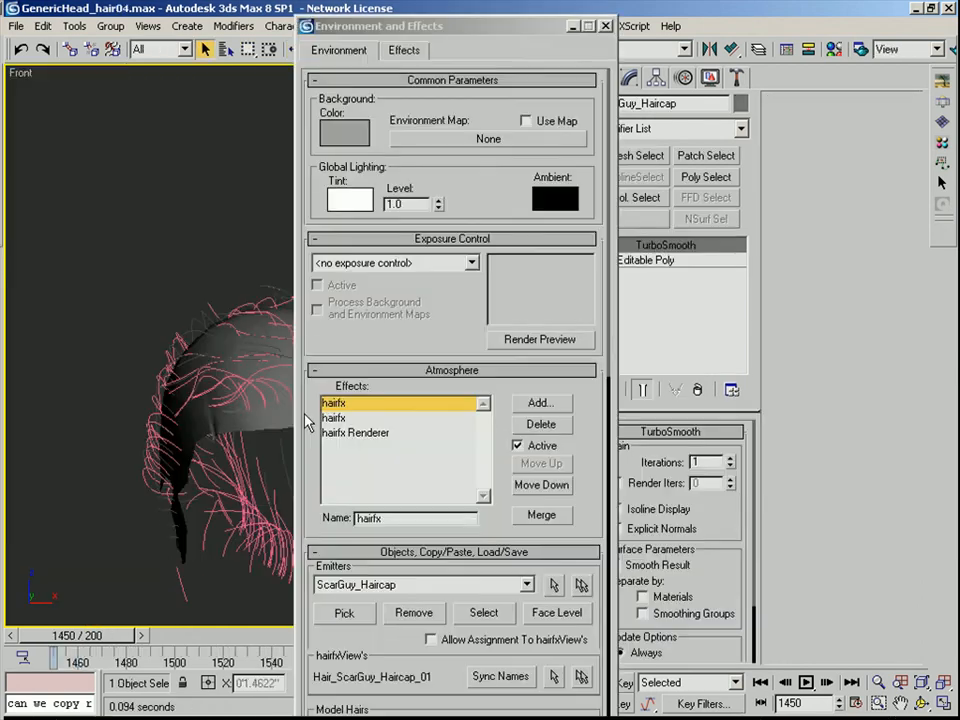
Make ScarGuy_Haircap the emitter of the second hairfx effect, with its face level set to Sub-Material ID 1
{"action": "left_click", "coordinate": [330, 418]}
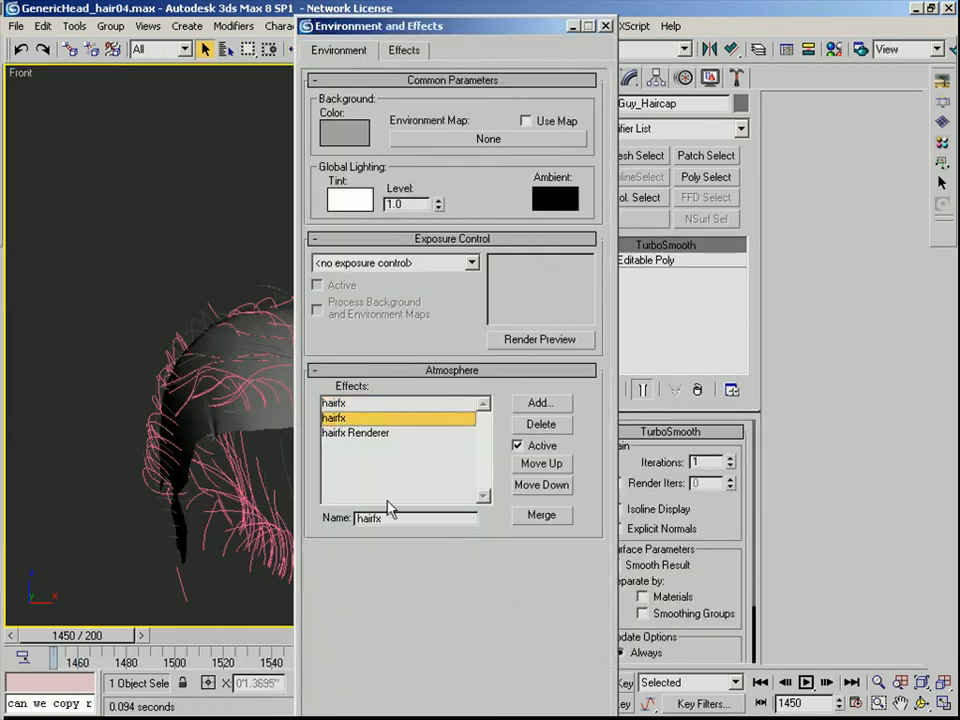
{"action": "left_click_drag", "start_coordinate": [585, 514], "coordinate": [582, 446]}
{"action": "left_click", "coordinate": [345, 545]}
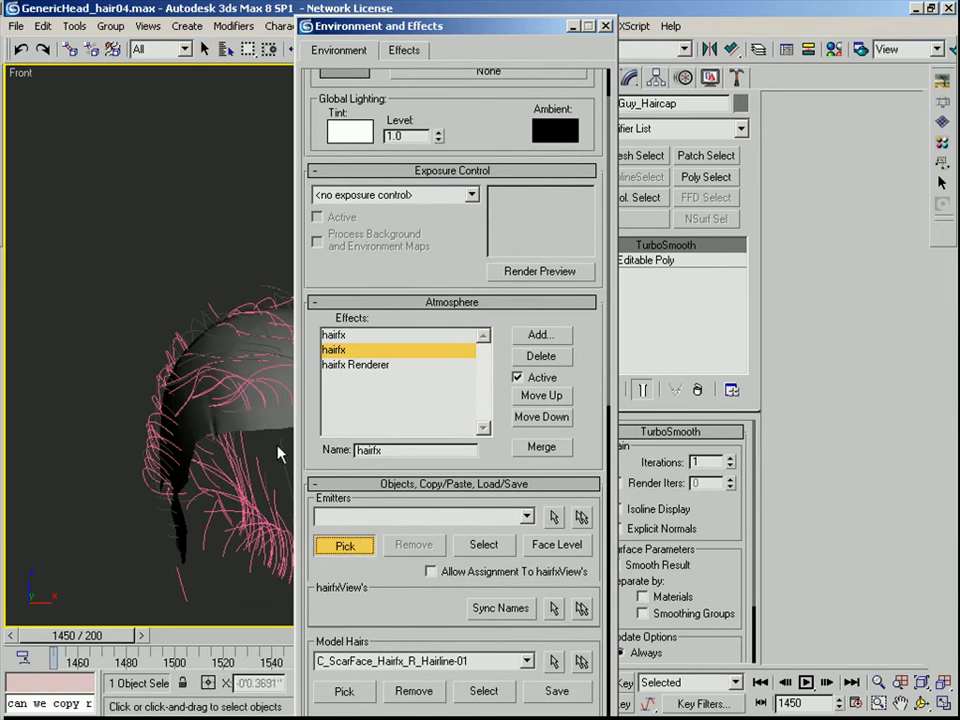
{"action": "left_click", "coordinate": [268, 424]}
{"action": "middle_click_drag", "start_coordinate": [261, 456], "coordinate": [210, 437]}
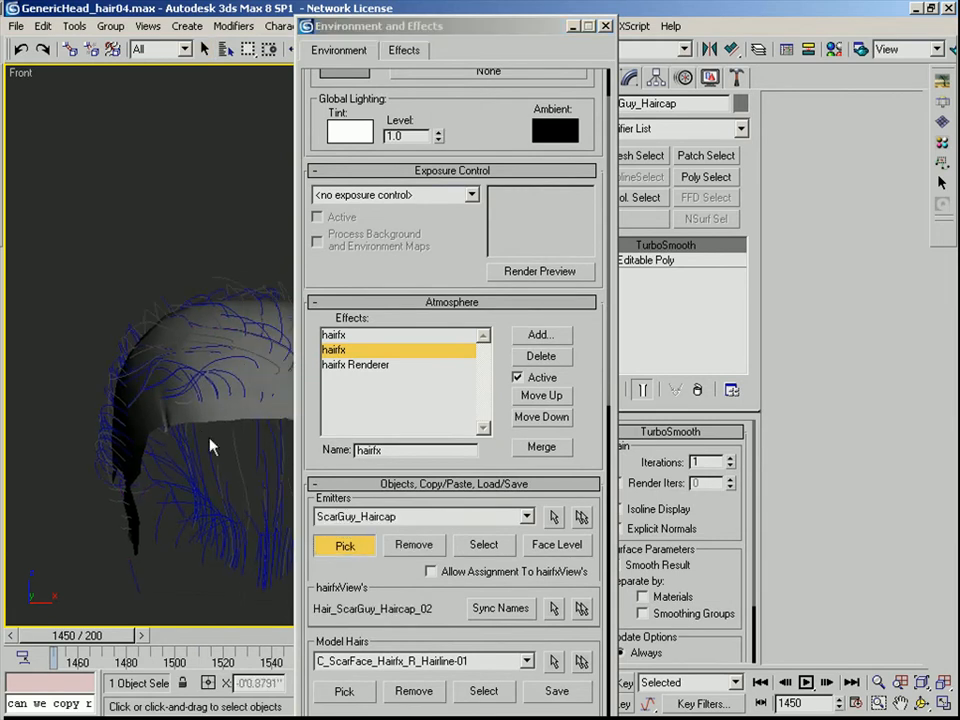
{"action": "left_click", "coordinate": [544, 548]}
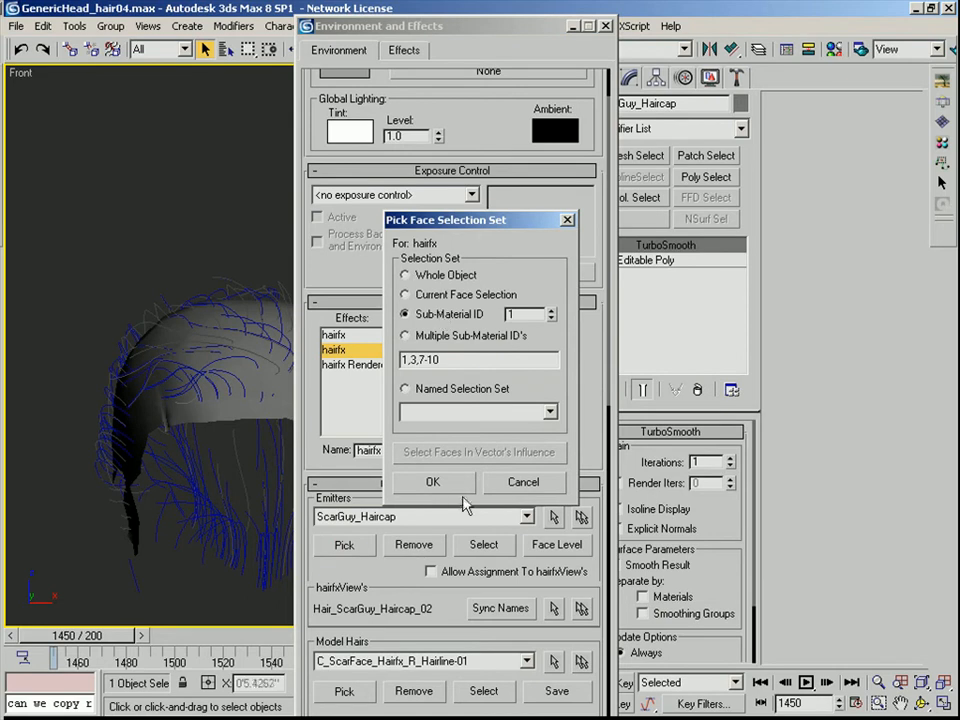
{"action": "left_click", "coordinate": [436, 482]}
Check the face-level setting of the first hairfx effect's emitter and leave it as it is
{"action": "left_click", "coordinate": [351, 337]}
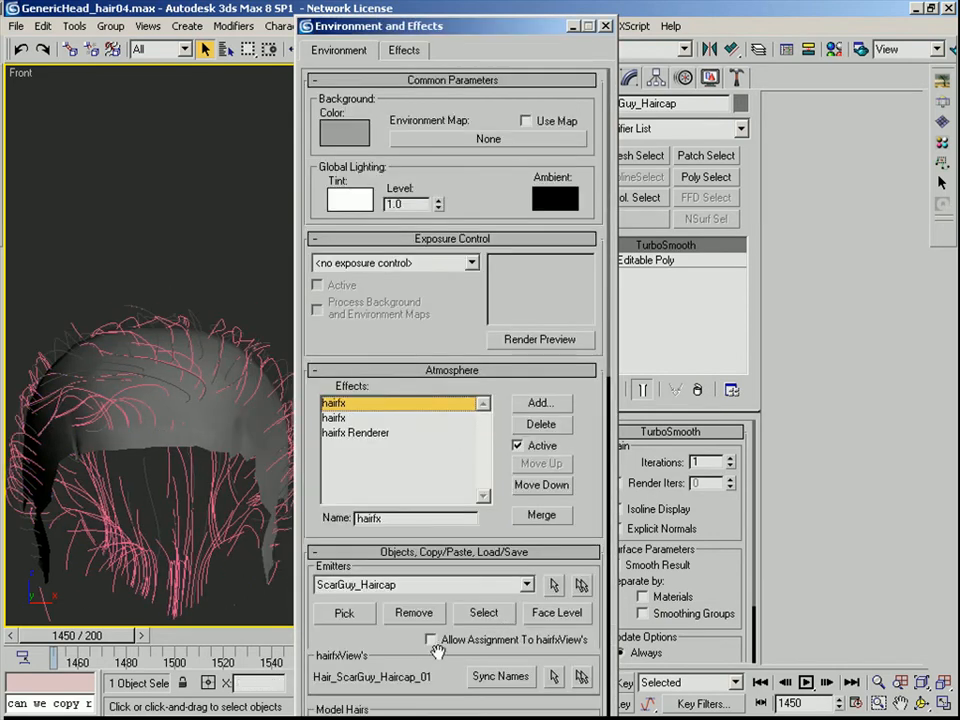
{"action": "scroll", "coordinate": [440, 596], "scroll_direction": "down", "scroll_amount": 2}
{"action": "left_click", "coordinate": [548, 546]}
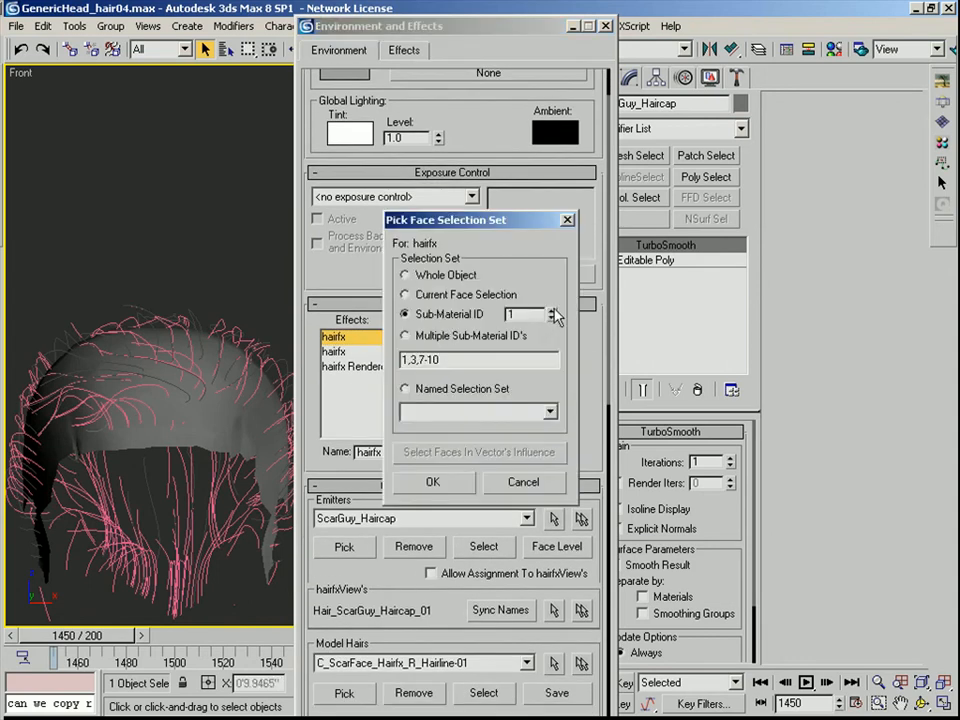
{"action": "left_click", "coordinate": [506, 484]}
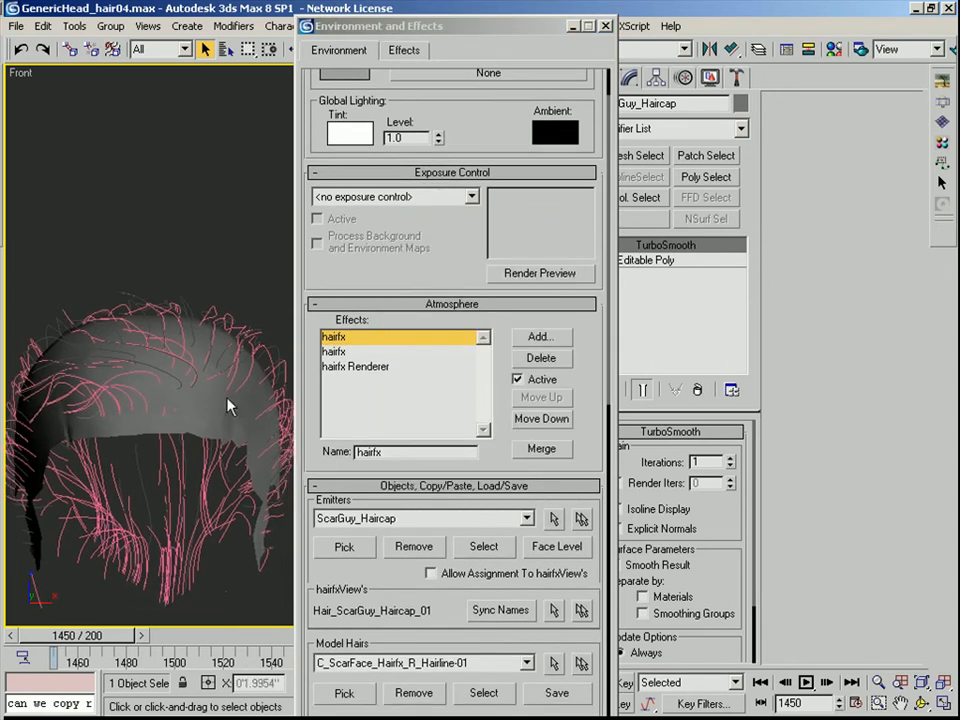
Select the hair cap mesh and enter polygon editing on its Editable Poly base
{"action": "left_click", "coordinate": [190, 417]}
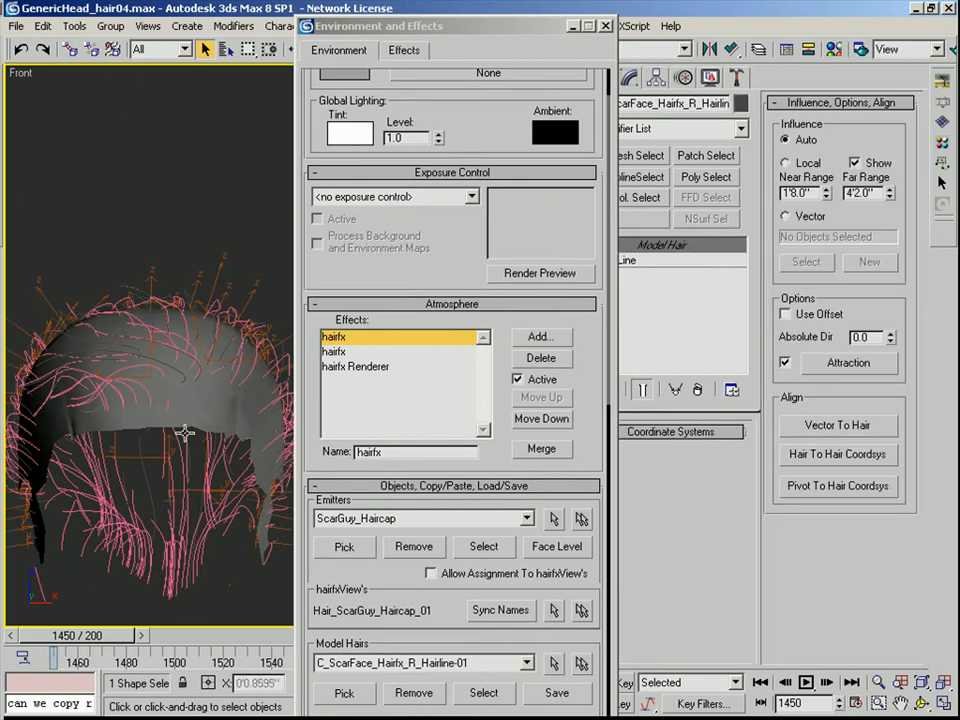
{"action": "left_click", "coordinate": [183, 422]}
{"action": "left_click", "coordinate": [166, 424]}
{"action": "left_click", "coordinate": [166, 424]}
{"action": "left_click", "coordinate": [166, 424]}
{"action": "left_click", "coordinate": [662, 260]}
{"action": "left_click", "coordinate": [690, 453]}
Show the cap in wireframe and select all its polygons with material ID 2
{"action": "middle_click_drag", "start_coordinate": [222, 404], "coordinate": [231, 394]}
{"action": "key", "text": "F3"}
{"action": "left_click", "coordinate": [225, 388]}
{"action": "left_click_drag", "start_coordinate": [903, 624], "coordinate": [903, 364]}
{"action": "left_click", "coordinate": [808, 507]}
{"action": "middle_click_drag", "start_coordinate": [196, 397], "coordinate": [190, 372]}
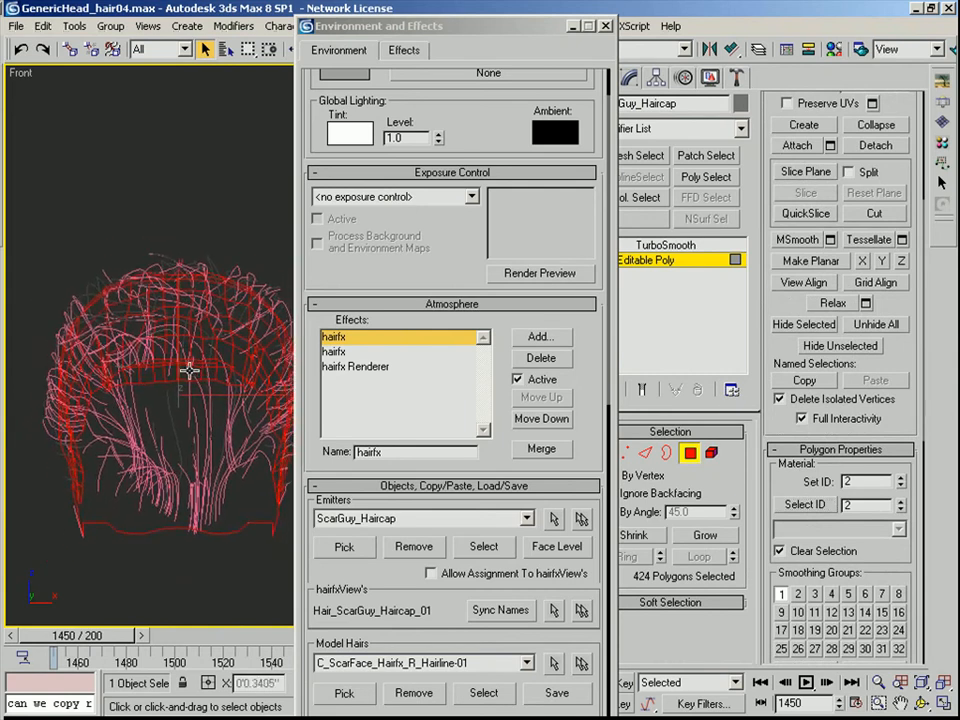
Reduce the selection to the polygons on the character's left half of the cap and recheck the emitter's face-level options
{"action": "left_click_drag", "start_coordinate": [45, 235], "coordinate": [205, 560]}
{"action": "middle_click_drag", "start_coordinate": [216, 371], "coordinate": [202, 380]}
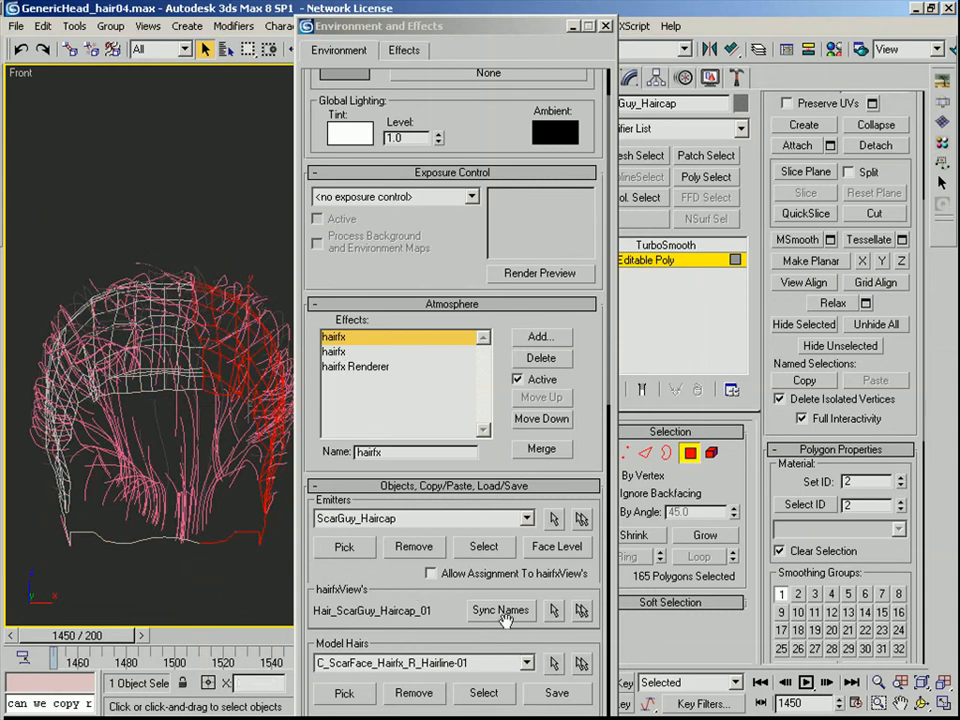
{"action": "left_click", "coordinate": [557, 546]}
{"action": "left_click", "coordinate": [533, 481]}
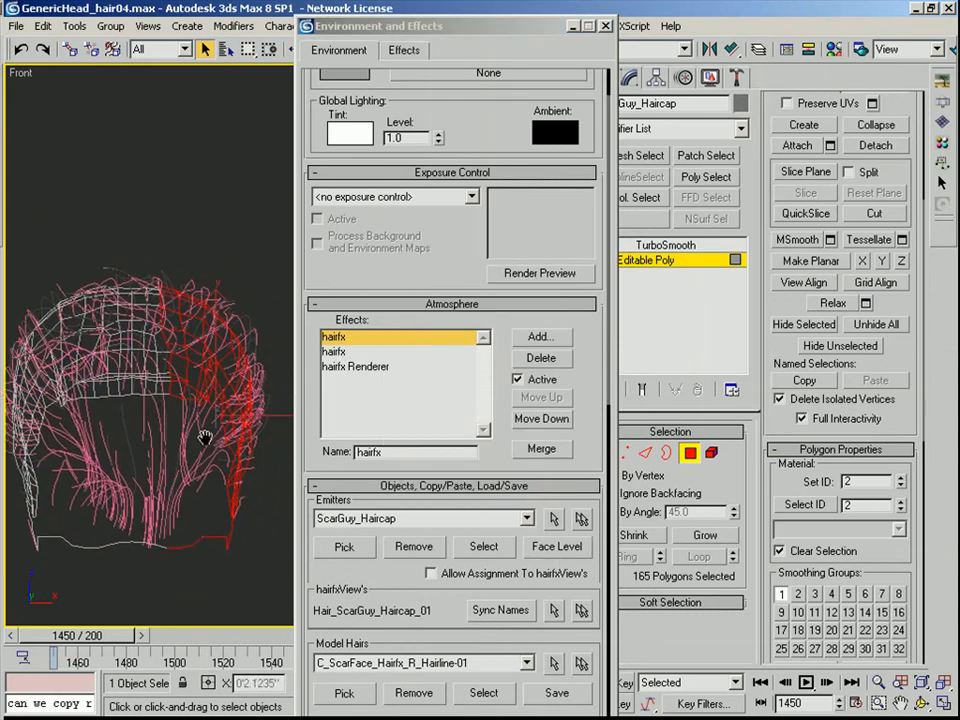
Add and remove single polygons along the cap's centre seam to refine the half-cap selection
{"action": "middle_click_drag", "start_coordinate": [145, 373], "coordinate": [208, 405], "text": "alt"}
{"action": "left_click", "coordinate": [203, 411], "text": "ctrl"}
{"action": "left_click", "coordinate": [200, 420], "text": "ctrl"}
{"action": "left_click", "coordinate": [135, 434], "text": "ctrl"}
{"action": "middle_click_drag", "start_coordinate": [135, 434], "coordinate": [166, 378], "text": "alt"}
{"action": "left_click", "coordinate": [176, 408], "text": "alt"}
{"action": "left_click", "coordinate": [163, 287], "text": "alt"}
{"action": "middle_click_drag", "start_coordinate": [164, 292], "coordinate": [205, 413], "text": "alt"}
{"action": "left_click", "coordinate": [206, 415], "text": "alt"}
{"action": "middle_click_drag", "start_coordinate": [210, 460], "coordinate": [159, 415]}
{"action": "left_click", "coordinate": [154, 491], "text": "alt"}
{"action": "left_click", "coordinate": [174, 416], "text": "ctrl"}
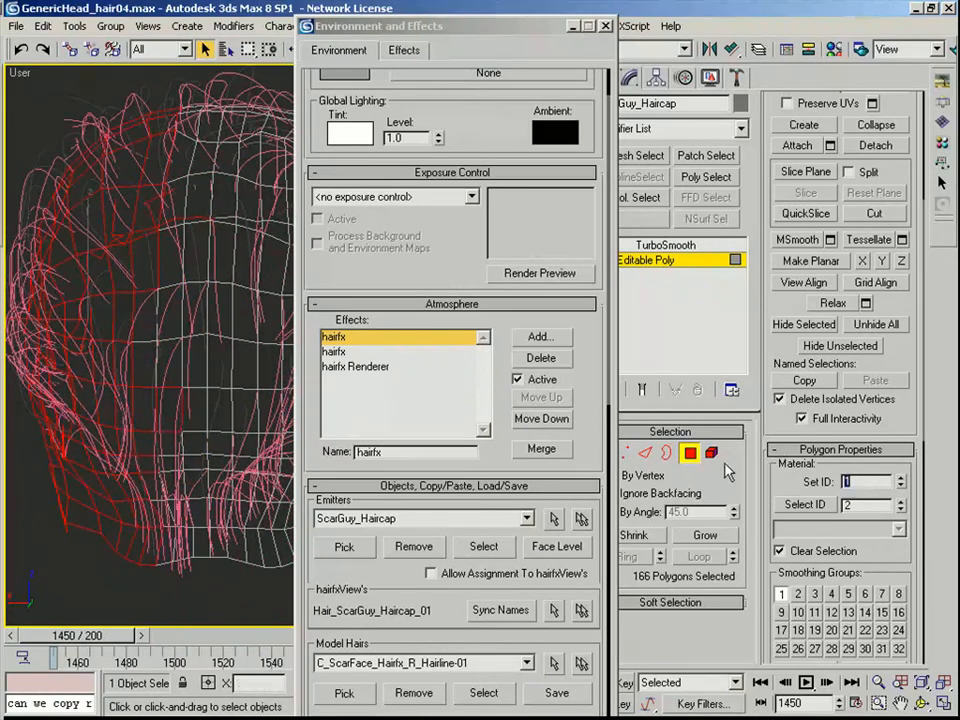
Assign material ID 1 to the selected half of the cap, leave polygon editing and frame the cap from the front
{"action": "key", "text": "Return"}
{"action": "left_click", "coordinate": [690, 455]}
{"action": "key", "text": "f"}
{"action": "key", "text": "z"}
{"action": "mouse_move", "coordinate": [270, 397]}
{"action": "middle_mouse_down"}
{"action": "mouse_move", "coordinate": [242, 427]}
{"action": "mouse_move", "coordinate": [167, 429]}
{"action": "mouse_move", "coordinate": [231, 386]}
{"action": "mouse_move", "coordinate": [207, 373]}
{"action": "mouse_move", "coordinate": [223, 447]}
{"action": "middle_mouse_up"}
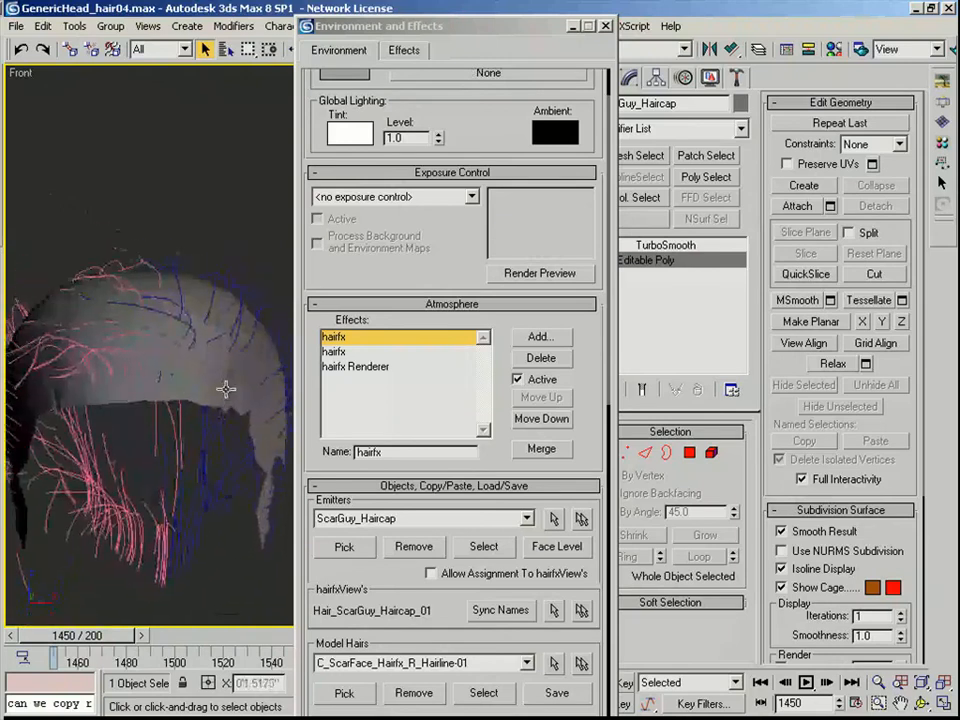
Save the scene under its current file name
{"action": "left_click", "coordinate": [16, 26]}
{"action": "left_click", "coordinate": [36, 116]}
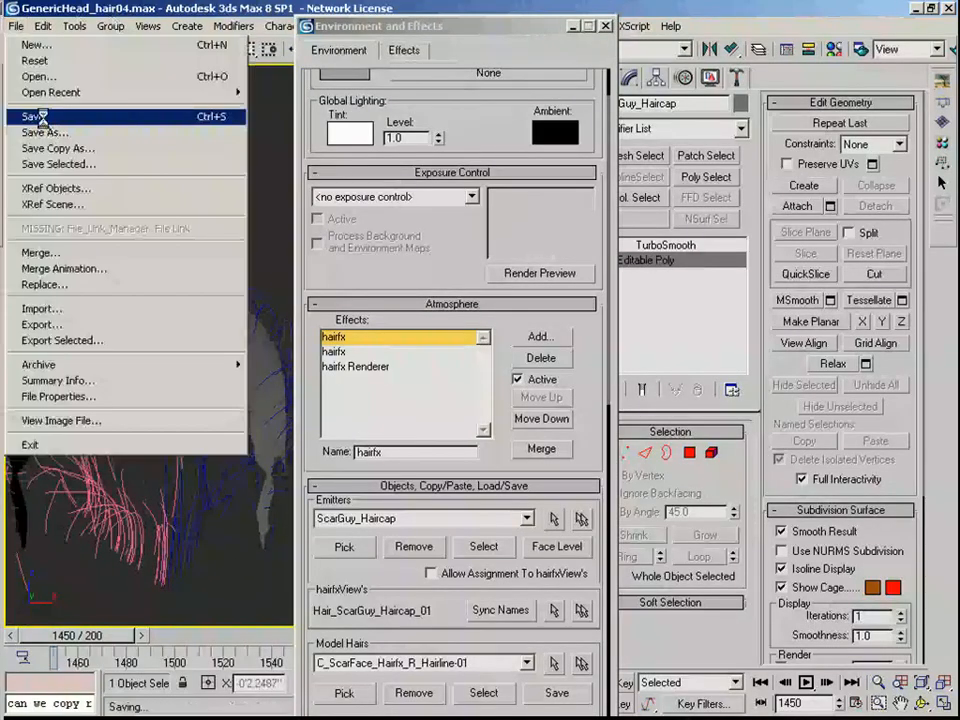
{"action": "middle_click_drag", "start_coordinate": [131, 394], "coordinate": [147, 339]}
Enter 20 as the new value in the first hairfx effect's settings below its object lists
{"action": "left_click_drag", "start_coordinate": [349, 585], "coordinate": [420, 540]}
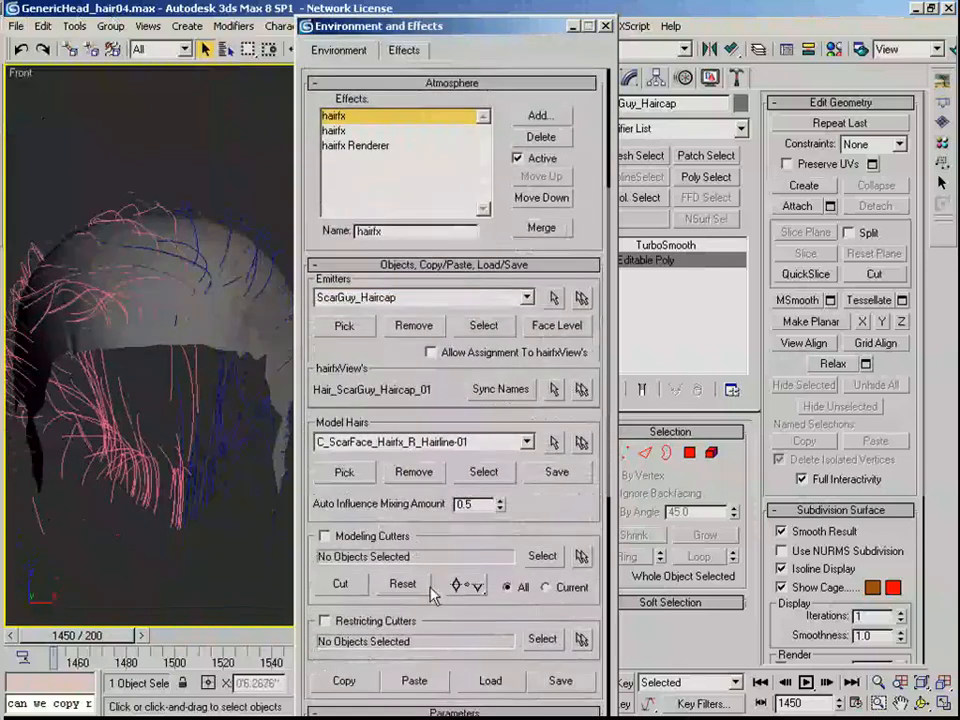
{"action": "scroll", "coordinate": [420, 538], "scroll_direction": "down", "scroll_amount": 4}
{"action": "scroll", "coordinate": [416, 611], "scroll_direction": "down", "scroll_amount": 2}
{"action": "mouse_move", "coordinate": [195, 450]}
{"action": "middle_mouse_down"}
{"action": "mouse_move", "coordinate": [195, 476]}
{"action": "mouse_move", "coordinate": [198, 436]}
{"action": "mouse_move", "coordinate": [204, 456]}
{"action": "middle_mouse_up"}
{"action": "scroll", "coordinate": [199, 436], "scroll_direction": "down", "scroll_amount": 1}
{"action": "scroll", "coordinate": [198, 436], "scroll_direction": "up", "scroll_amount": 1}
{"action": "scroll", "coordinate": [204, 456], "scroll_direction": "down", "scroll_amount": 1}
{"action": "left_click_drag", "start_coordinate": [558, 525], "coordinate": [454, 502]}
{"action": "type", "text": "20"}
{"action": "key", "text": "Return"}
{"action": "left_click_drag", "start_coordinate": [466, 400], "coordinate": [448, 369]}
Select the second hairfx effect and set its density to 20 strands per face
{"action": "scroll", "coordinate": [360, 230], "scroll_direction": "up", "scroll_amount": 12}
{"action": "left_click", "coordinate": [356, 236]}
{"action": "scroll", "coordinate": [352, 246], "scroll_direction": "up", "scroll_amount": 5}
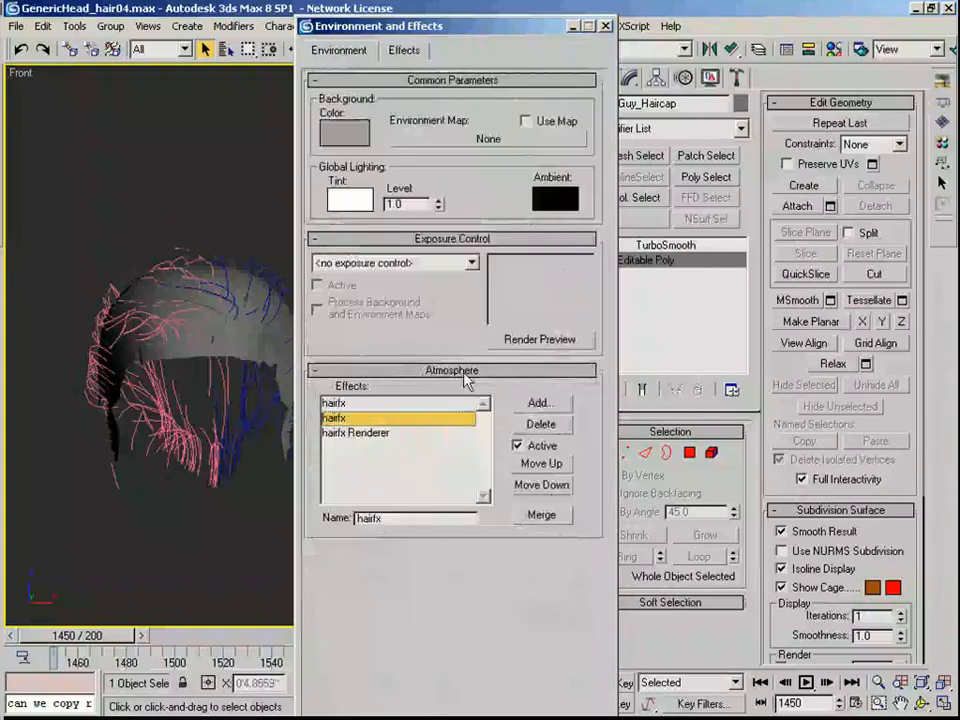
{"action": "scroll", "coordinate": [470, 520], "scroll_direction": "down", "scroll_amount": 10}
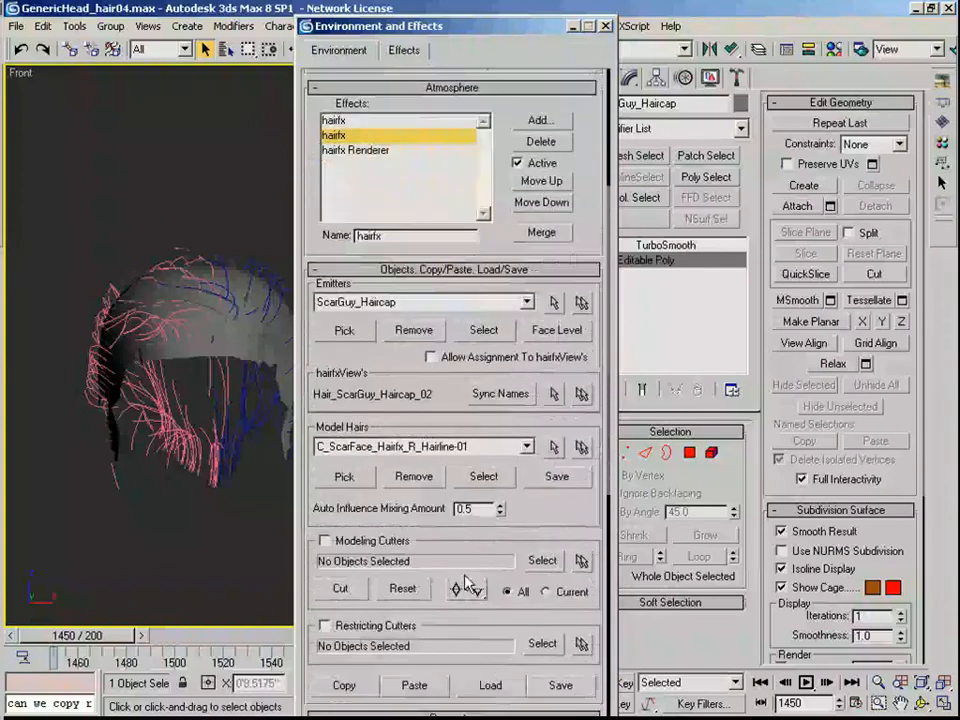
{"action": "scroll", "coordinate": [480, 585], "scroll_direction": "down", "scroll_amount": 5}
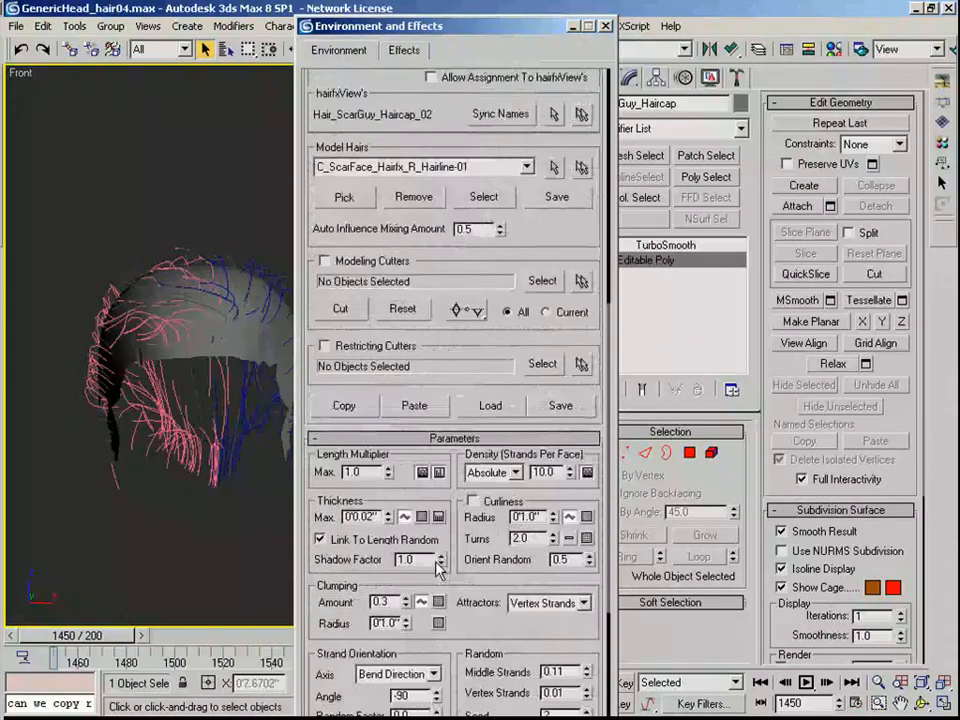
{"action": "double_click", "coordinate": [543, 444]}
{"action": "type", "text": "20"}
{"action": "key", "text": "Return"}
Close the hair test render and set the first hair material's Specular Level to 59
{"action": "middle_click_drag", "start_coordinate": [200, 419], "coordinate": [178, 454]}
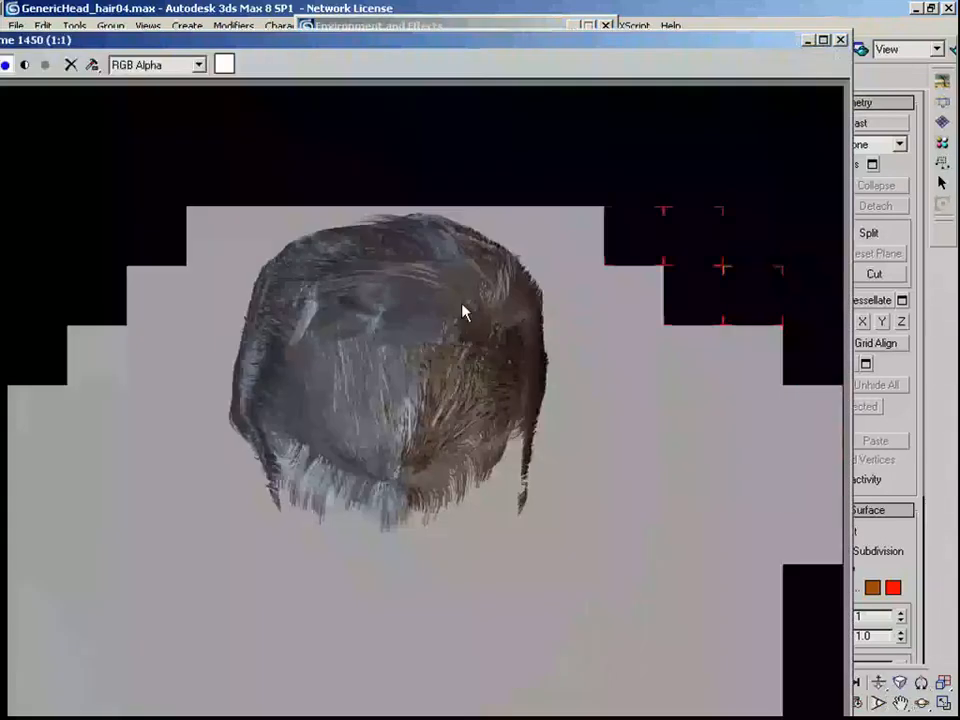
{"action": "left_click", "coordinate": [842, 41]}
{"action": "left_click_drag", "start_coordinate": [509, 20], "coordinate": [305, 343]}
{"action": "left_click", "coordinate": [833, 48]}
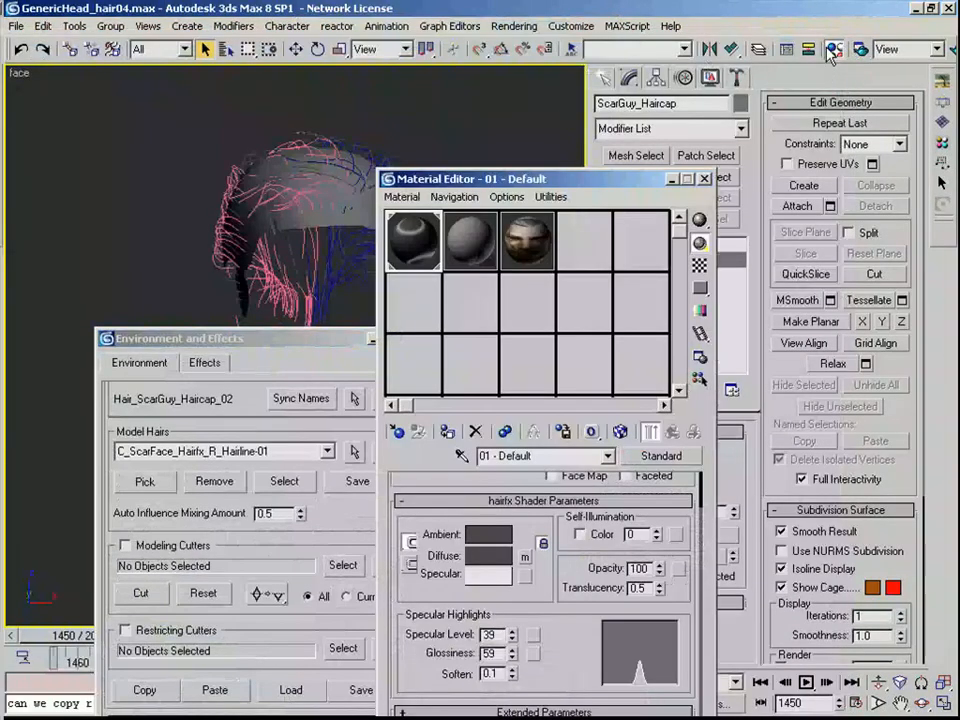
{"action": "type", "text": "5"}
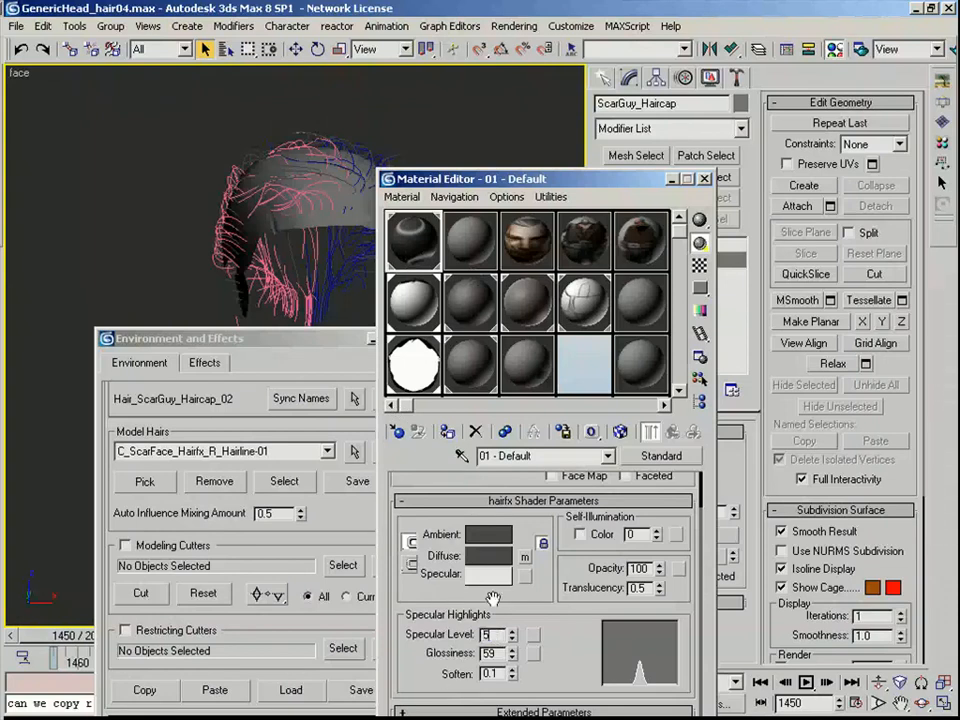
{"action": "type", "text": "9"}
{"action": "key", "text": "Return"}
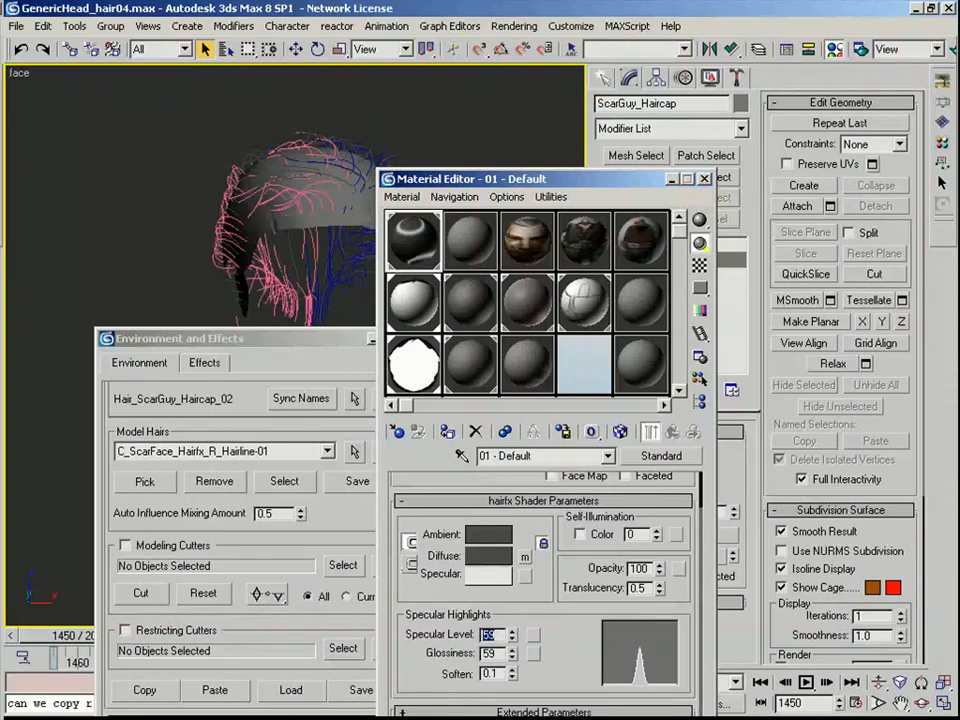
Open the hair material's diffuse noise map and set its noise size to 0.01
{"action": "left_click", "coordinate": [524, 556]}
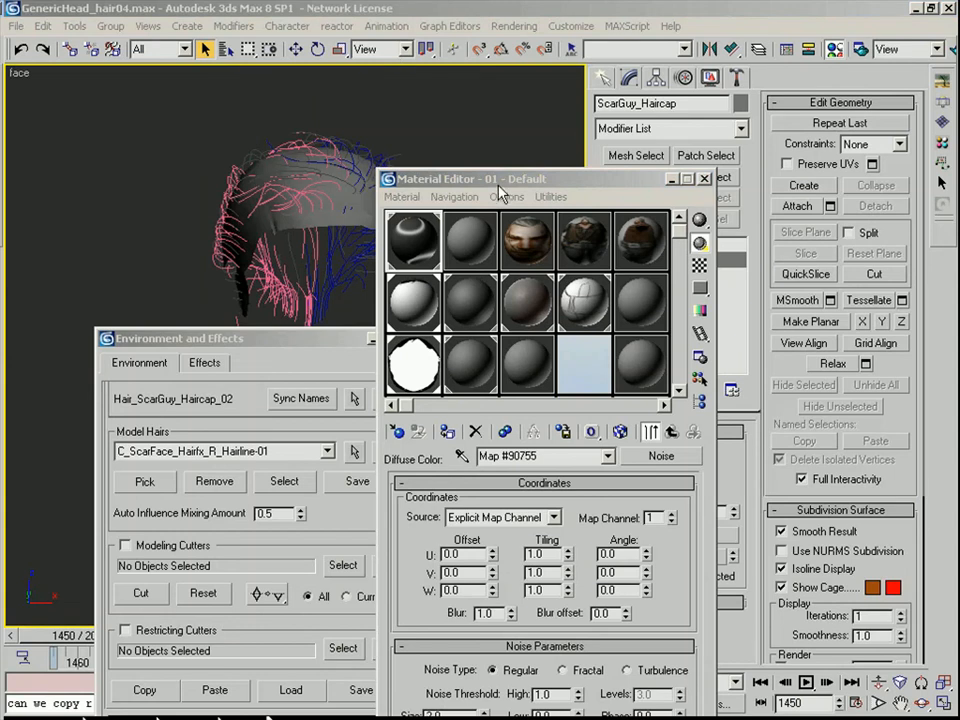
{"action": "left_click_drag", "start_coordinate": [499, 190], "coordinate": [509, 37]}
{"action": "double_click", "coordinate": [445, 563]}
{"action": "type", "text": "0.01"}
{"action": "key", "text": "Return"}
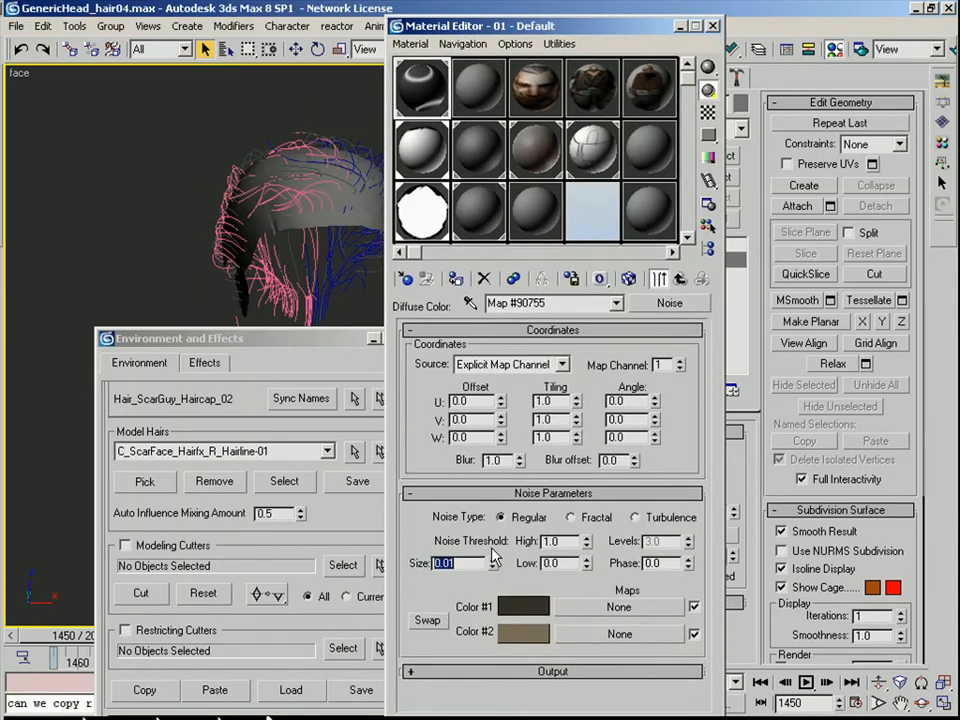
Darken both colors of the diffuse noise map to near-black
{"action": "left_click", "coordinate": [519, 609]}
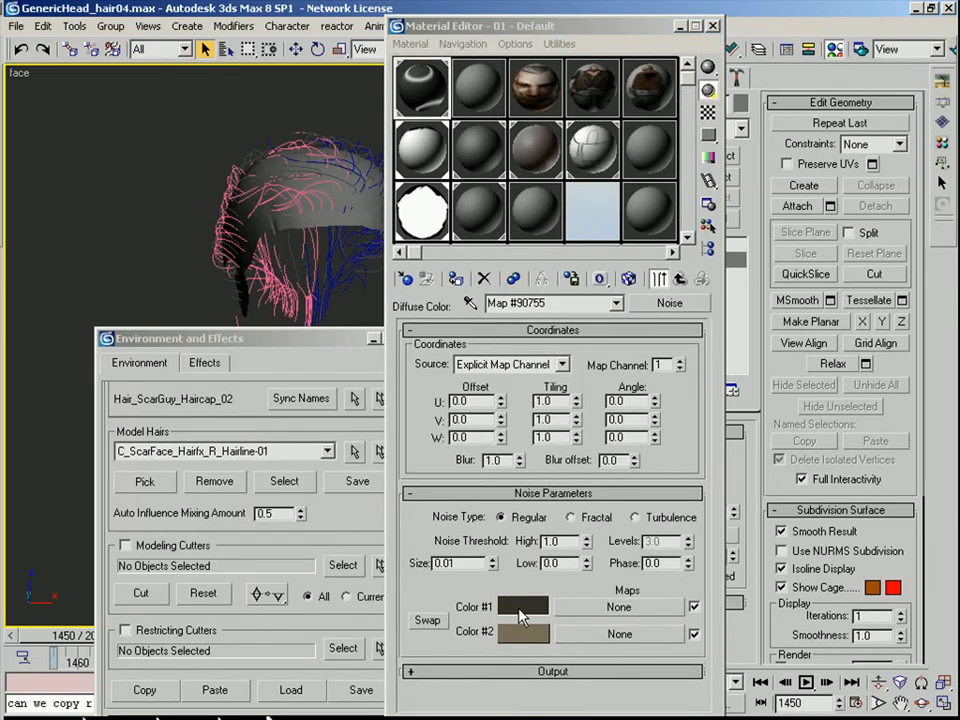
{"action": "left_click_drag", "start_coordinate": [370, 291], "coordinate": [345, 291]}
{"action": "left_click", "coordinate": [203, 358]}
{"action": "left_click", "coordinate": [523, 633]}
{"action": "left_click", "coordinate": [180, 355]}
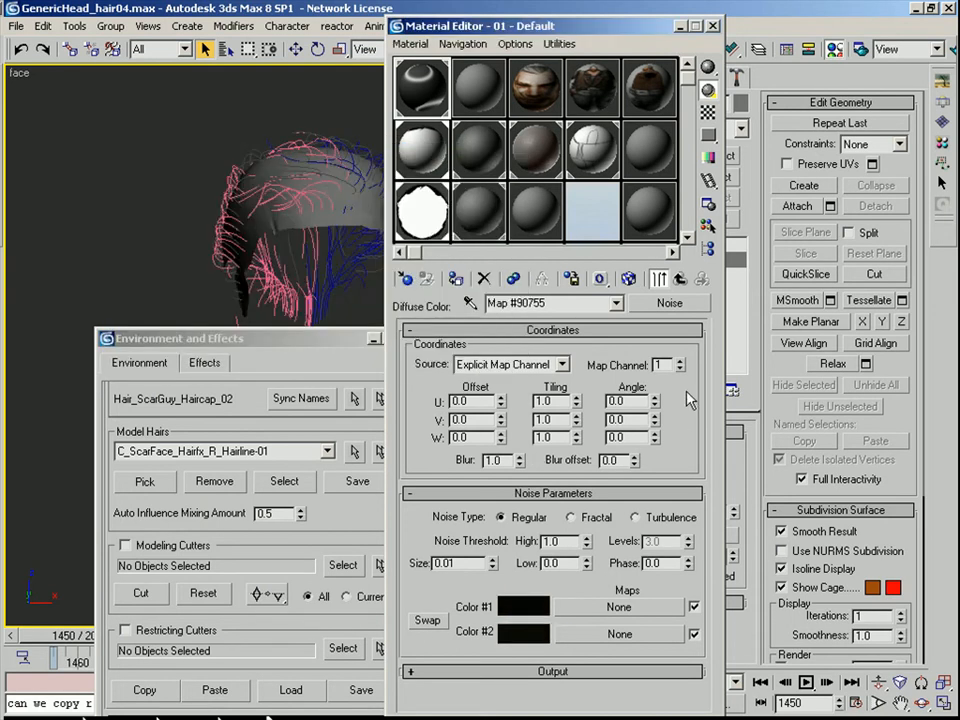
Replace the diffuse noise with a Mix map, keeping the noise as Color #1 and copying it to Color #2
{"action": "left_click", "coordinate": [672, 302]}
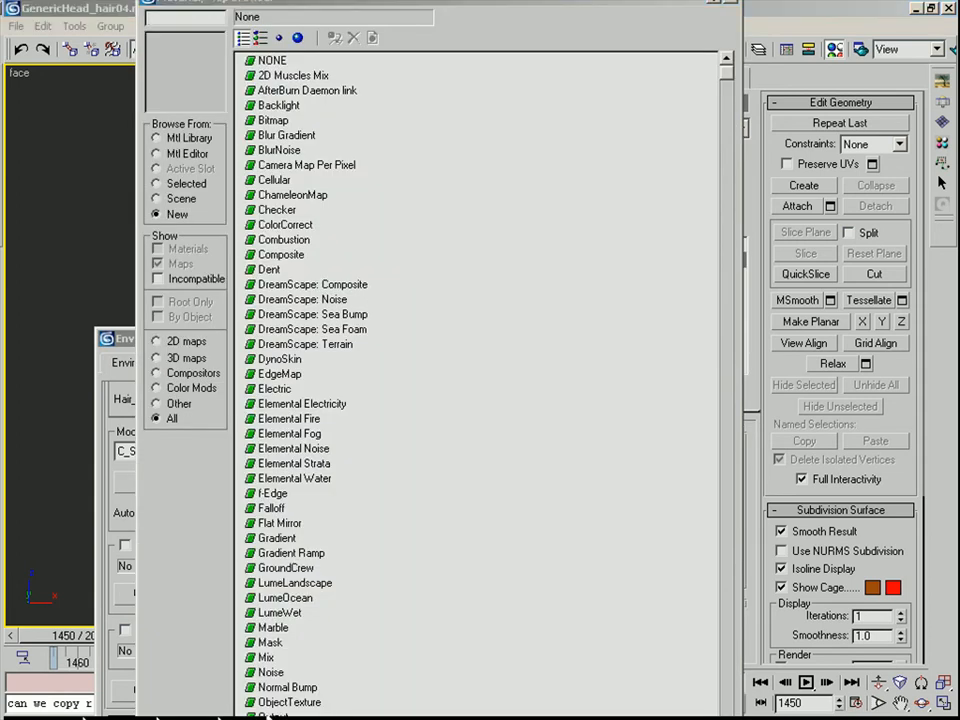
{"action": "double_click", "coordinate": [268, 672]}
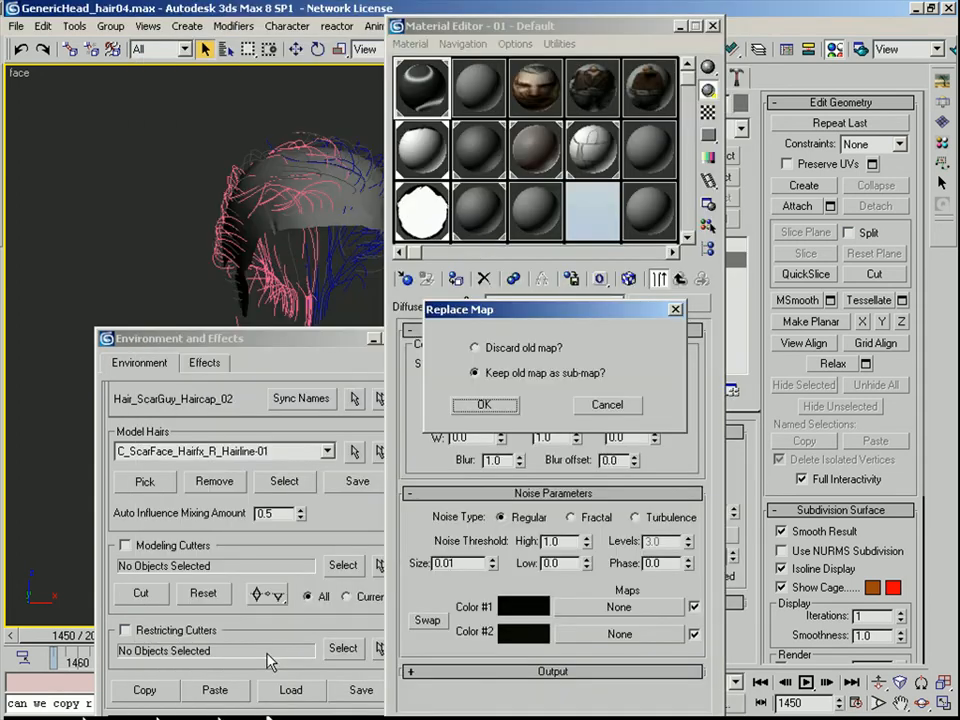
{"action": "left_click", "coordinate": [484, 404]}
{"action": "left_click_drag", "start_coordinate": [636, 372], "coordinate": [611, 398]}
{"action": "left_click", "coordinate": [508, 422]}
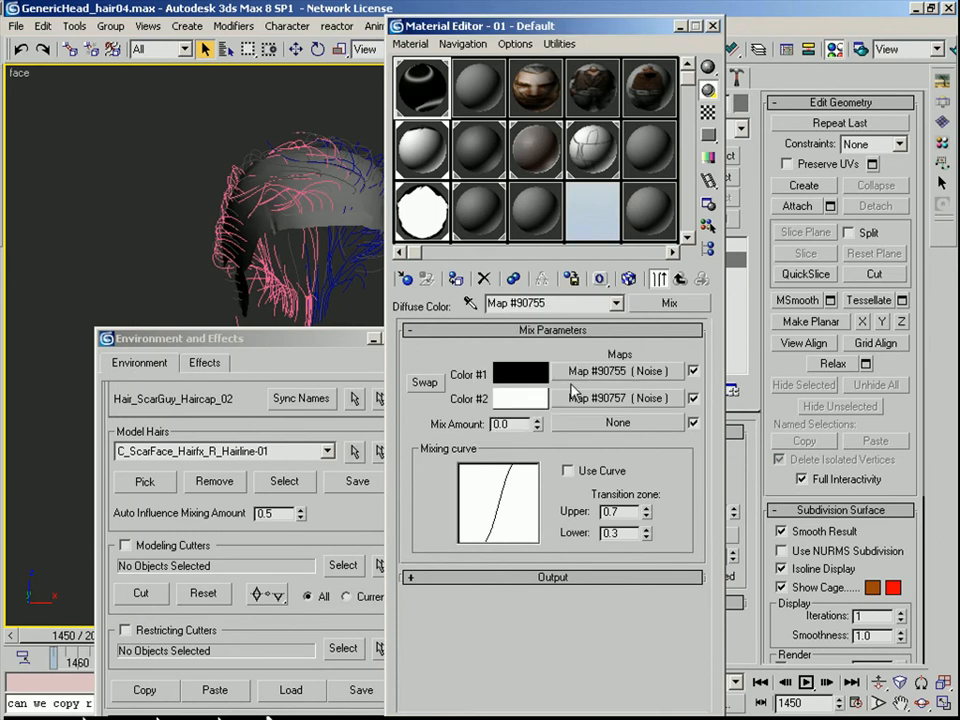
Set both noise maps to map channel 2 and lighten the two colors of the Color #2 noise to greys
{"action": "left_click", "coordinate": [578, 372]}
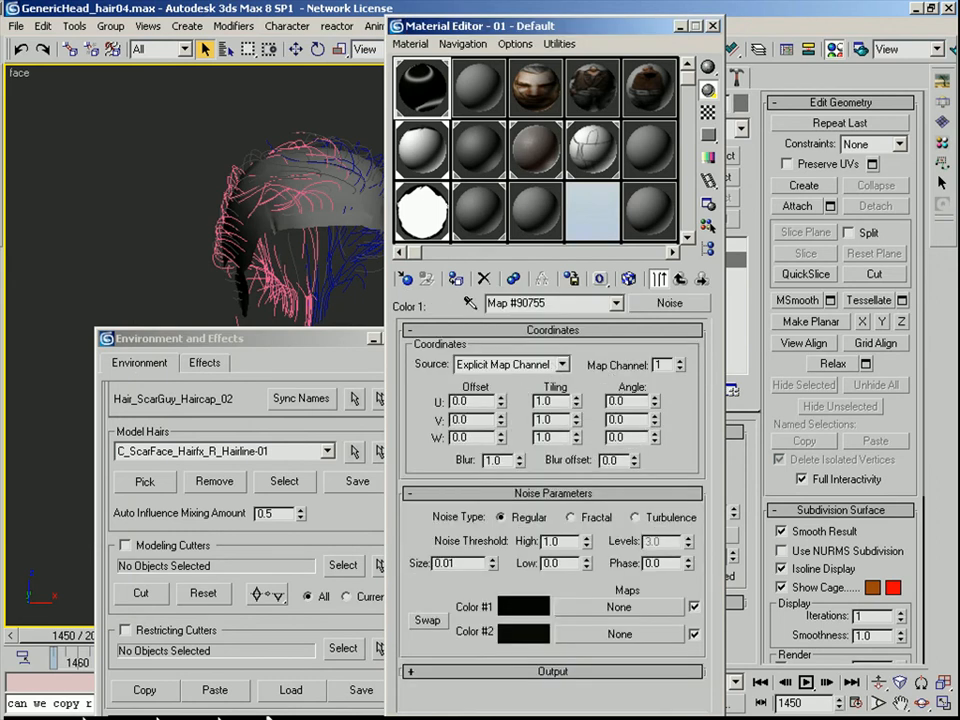
{"action": "left_click", "coordinate": [680, 279]}
{"action": "left_click", "coordinate": [606, 398]}
{"action": "left_click", "coordinate": [522, 604]}
{"action": "left_click_drag", "start_coordinate": [366, 274], "coordinate": [433, 291]}
{"action": "left_click", "coordinate": [178, 354]}
{"action": "left_click", "coordinate": [523, 632]}
{"action": "left_click", "coordinate": [178, 354]}
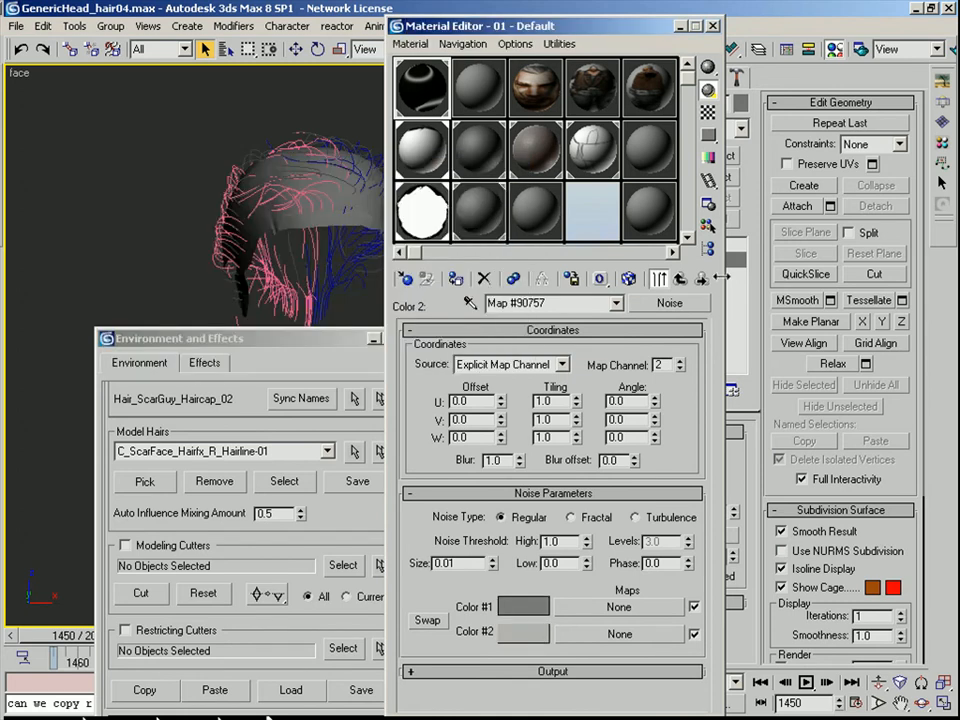
Assign a Gradient Ramp to the mix amount, move its middle flag to position 23 and preview the sample enlarged
{"action": "left_click", "coordinate": [680, 278]}
{"action": "left_click", "coordinate": [600, 422]}
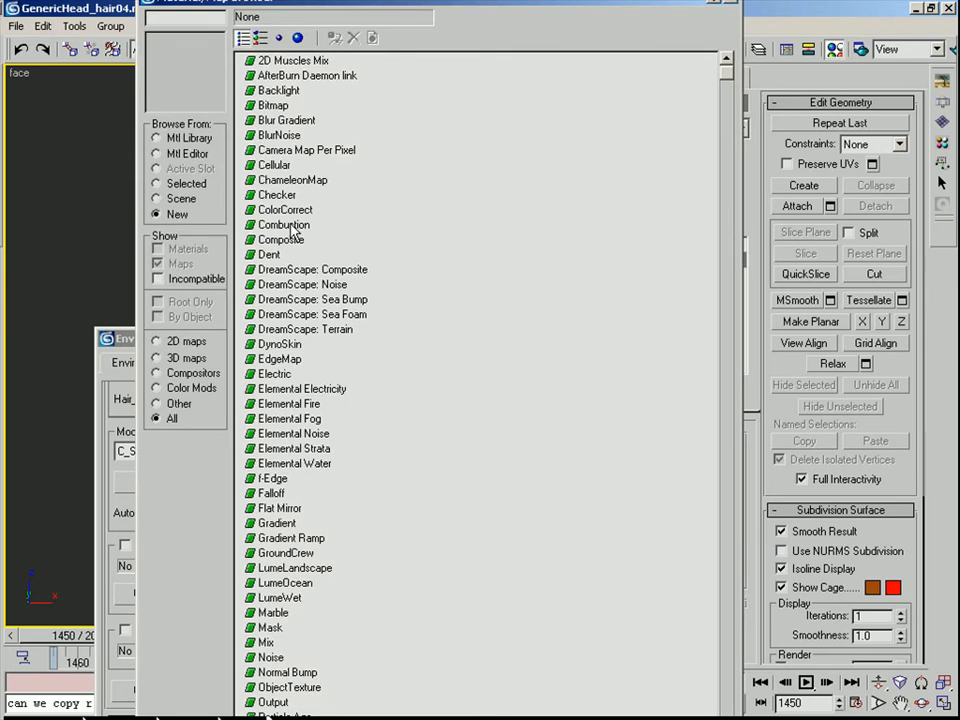
{"action": "left_click", "coordinate": [272, 523]}
{"action": "left_click", "coordinate": [280, 538]}
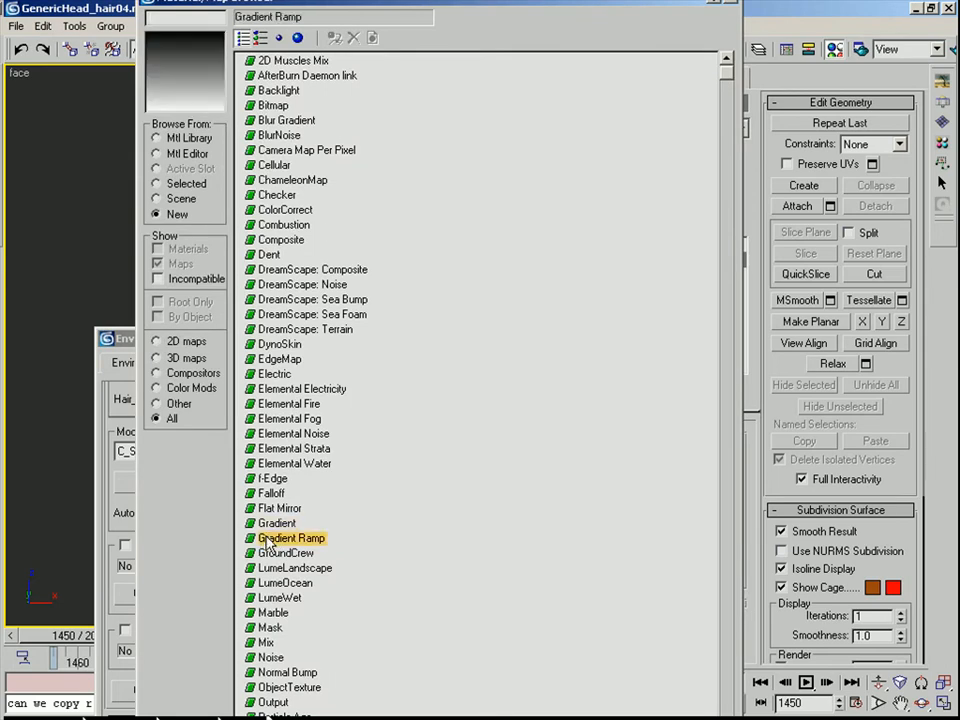
{"action": "double_click", "coordinate": [280, 538]}
{"action": "left_click_drag", "start_coordinate": [552, 617], "coordinate": [478, 617]}
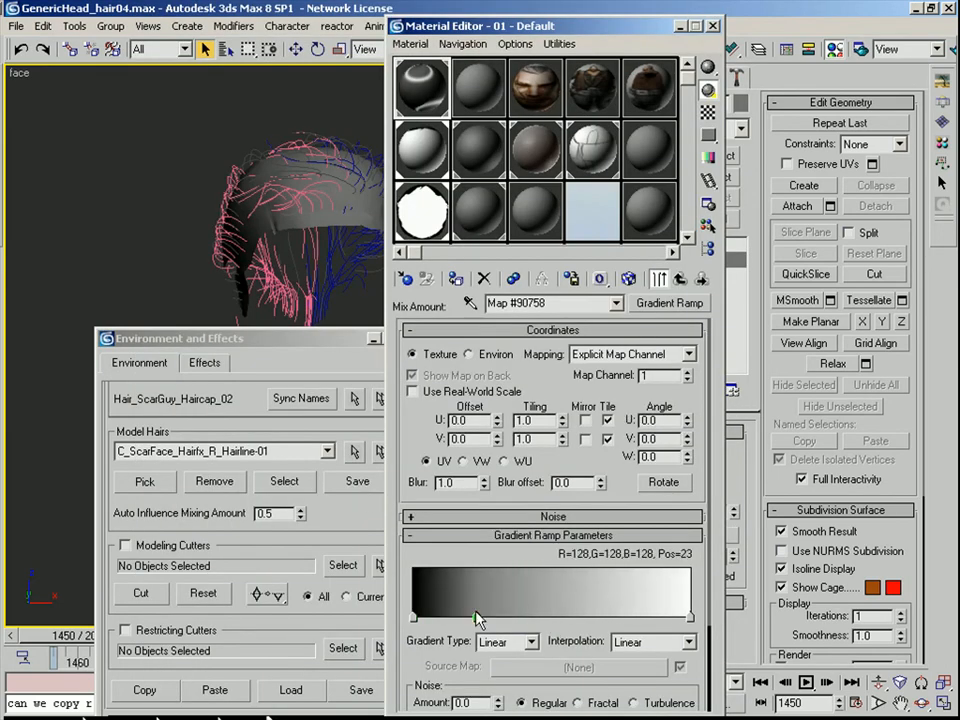
{"action": "double_click", "coordinate": [420, 84]}
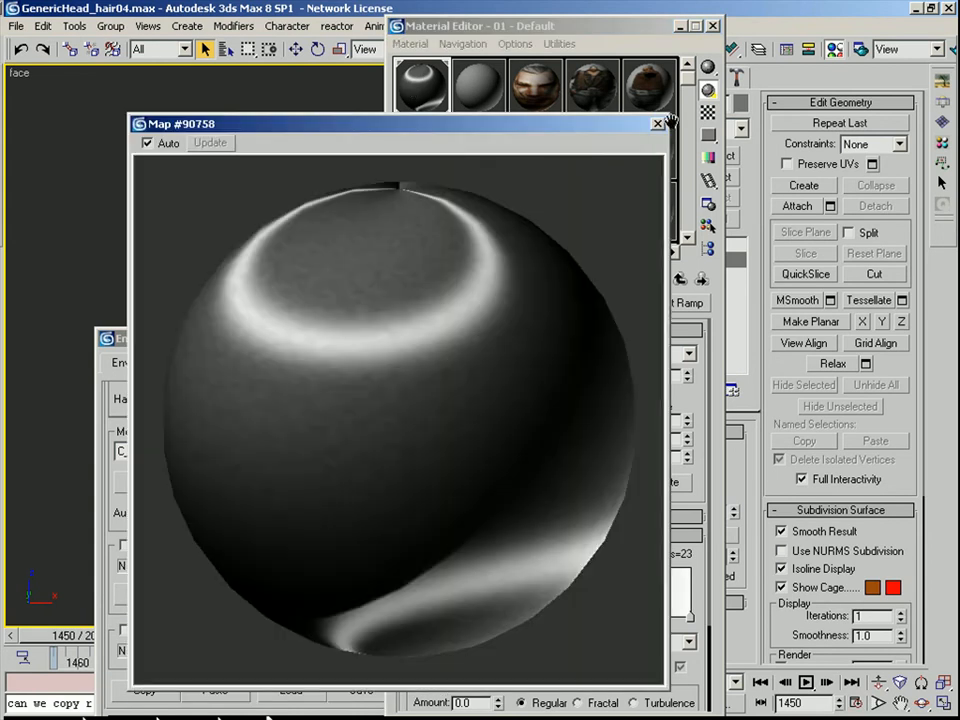
{"action": "left_click", "coordinate": [679, 280]}
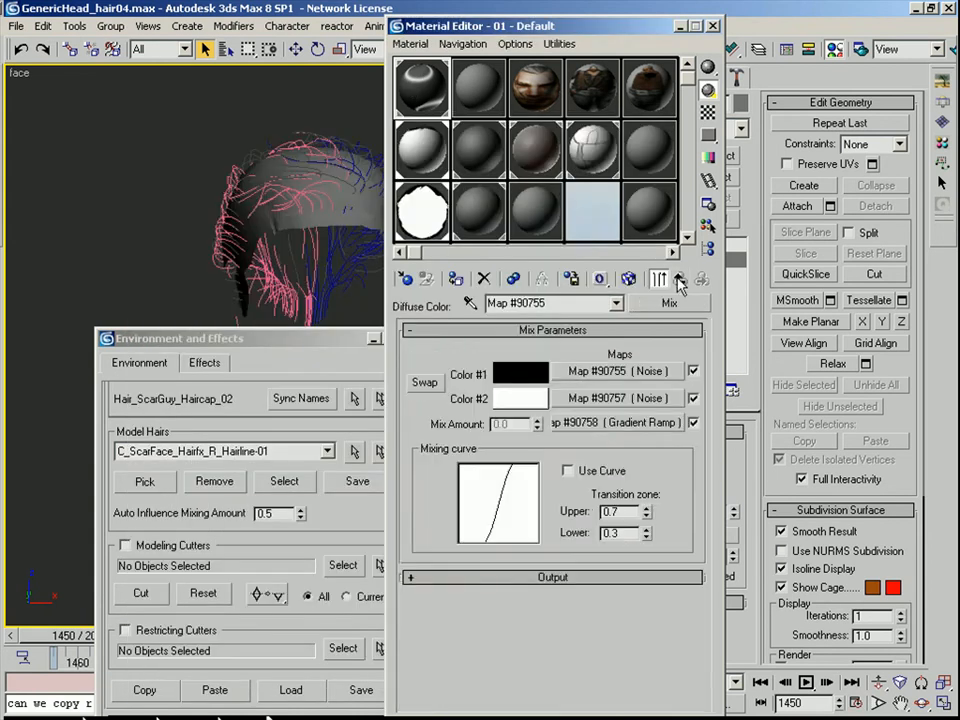
Set the high and low noise thresholds of the Mix map's Color #2 noise to 0.5
{"action": "left_click", "coordinate": [615, 400]}
{"action": "double_click", "coordinate": [552, 541]}
{"action": "type", "text": ".5"}
{"action": "key", "text": "Return"}
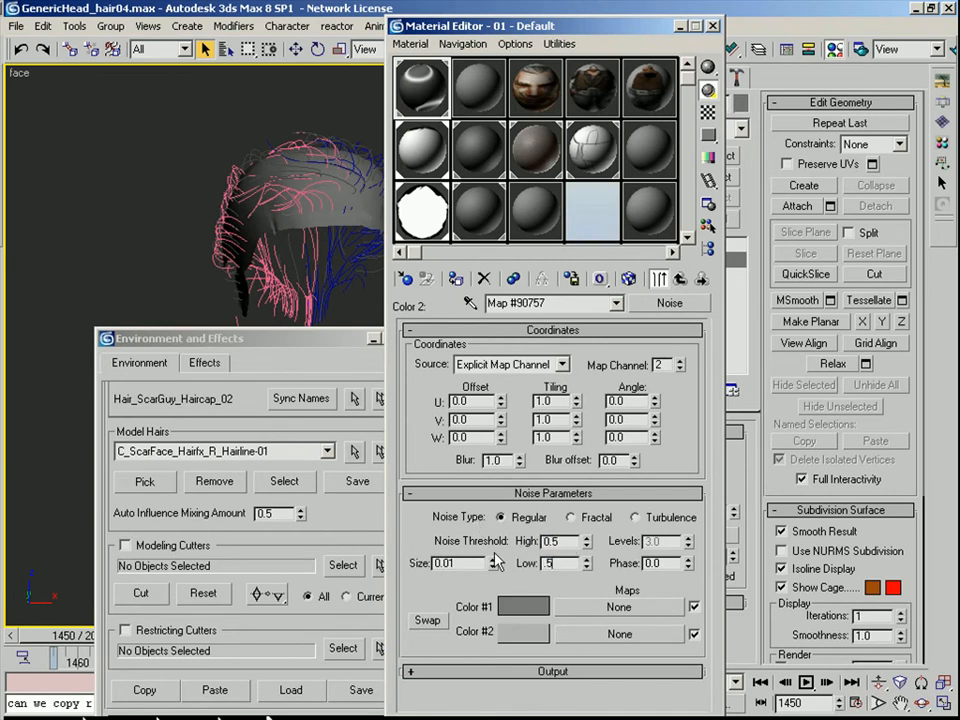
Set the high and low noise thresholds of the Mix map's Color #1 noise to 0.5
{"action": "left_click", "coordinate": [680, 279]}
{"action": "left_click", "coordinate": [604, 374]}
{"action": "left_click_drag", "start_coordinate": [564, 543], "coordinate": [511, 533]}
{"action": "type", "text": ".5"}
{"action": "key", "text": "Tab"}
{"action": "type", "text": ".5"}
{"action": "key", "text": "Return"}
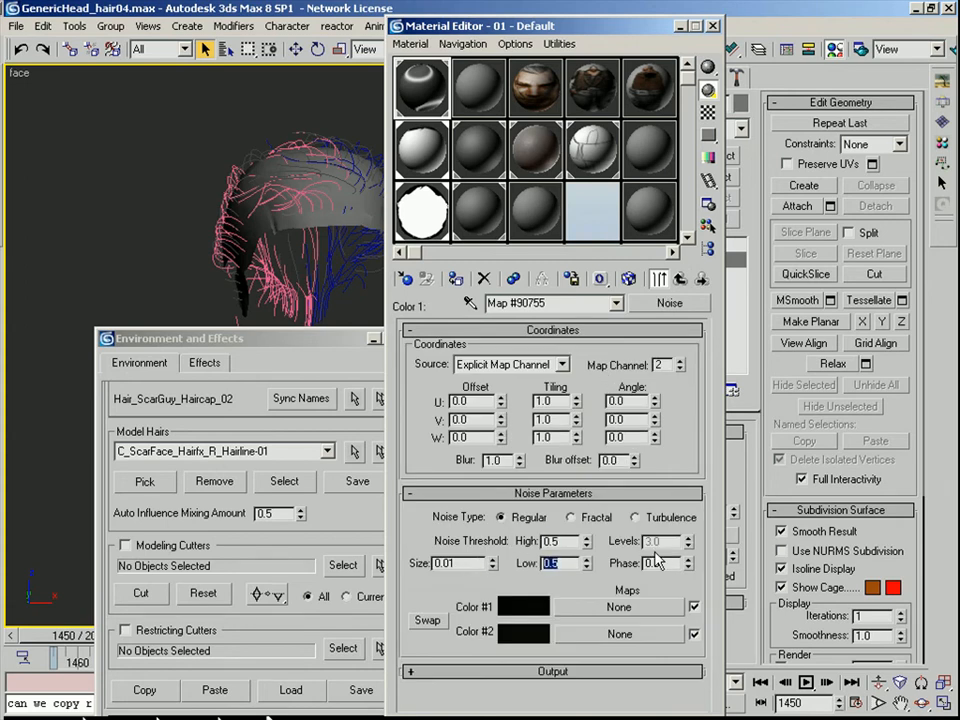
Switch both noise maps to the Fractal type and check the enlarged material sample
{"action": "left_click", "coordinate": [598, 519]}
{"action": "left_click", "coordinate": [682, 279]}
{"action": "left_click", "coordinate": [550, 399]}
{"action": "left_click", "coordinate": [579, 519]}
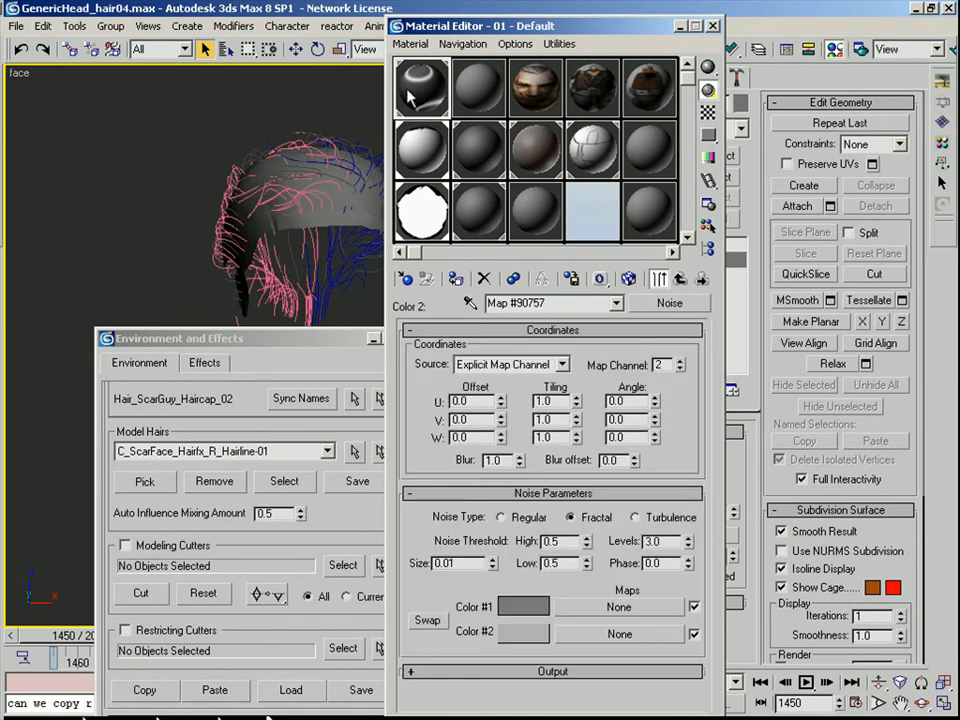
{"action": "double_click", "coordinate": [420, 79]}
{"action": "left_click", "coordinate": [661, 125]}
Return to the hair material's base level and darken its specular color to a lower grey value
{"action": "left_click", "coordinate": [680, 280]}
{"action": "left_click", "coordinate": [680, 280]}
{"action": "left_click", "coordinate": [497, 430]}
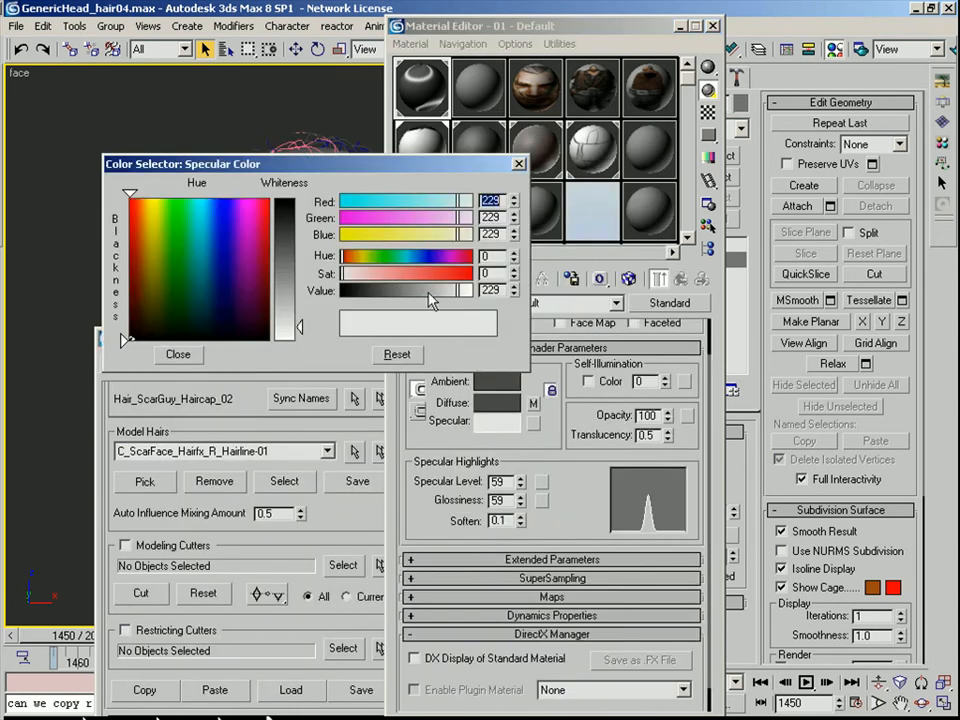
{"action": "left_click_drag", "start_coordinate": [466, 281], "coordinate": [440, 281]}
{"action": "left_click", "coordinate": [176, 351]}
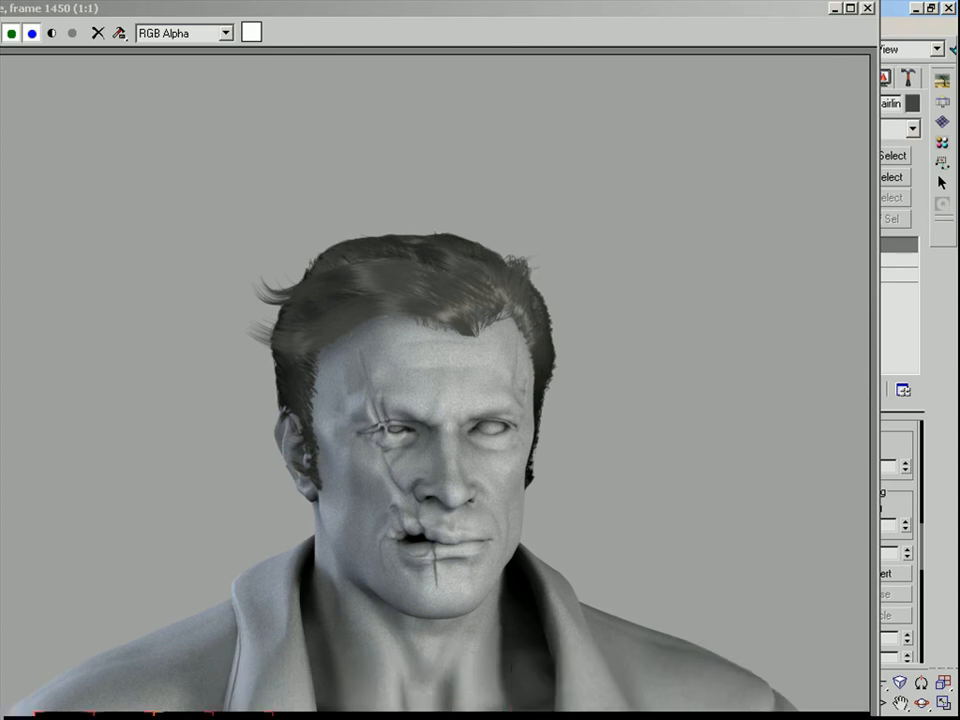
Inspect the character render, zoom it out to 1:2 and close it to return to the face view
{"action": "scroll", "coordinate": [484, 317], "scroll_direction": "up", "scroll_amount": 1}
{"action": "scroll", "coordinate": [497, 369], "scroll_direction": "down", "scroll_amount": 1}
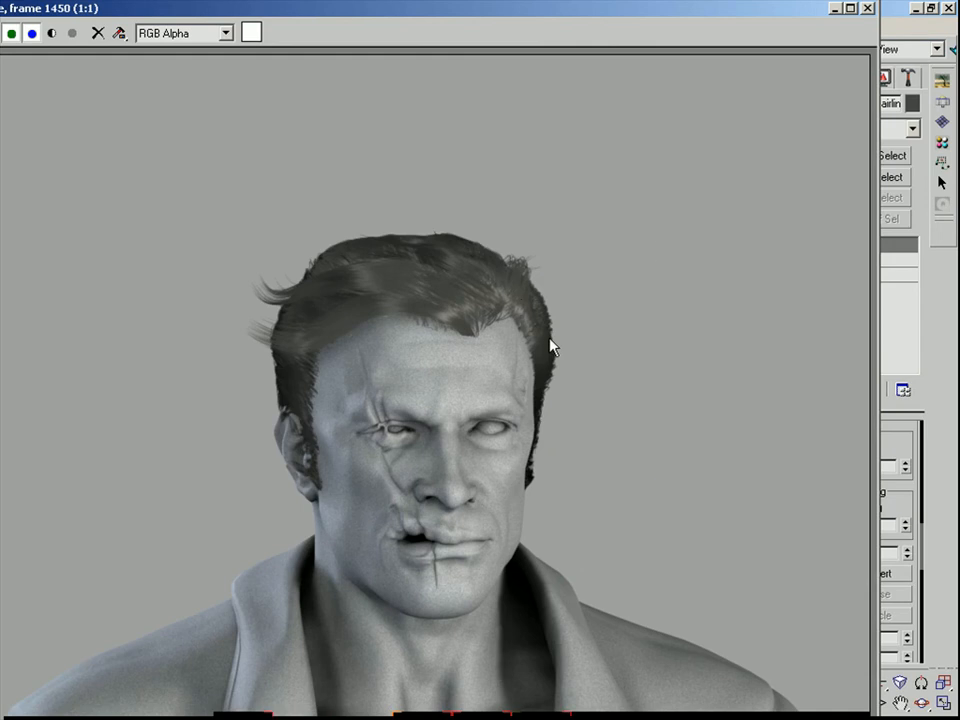
{"action": "scroll", "coordinate": [523, 321], "scroll_direction": "down", "scroll_amount": 1}
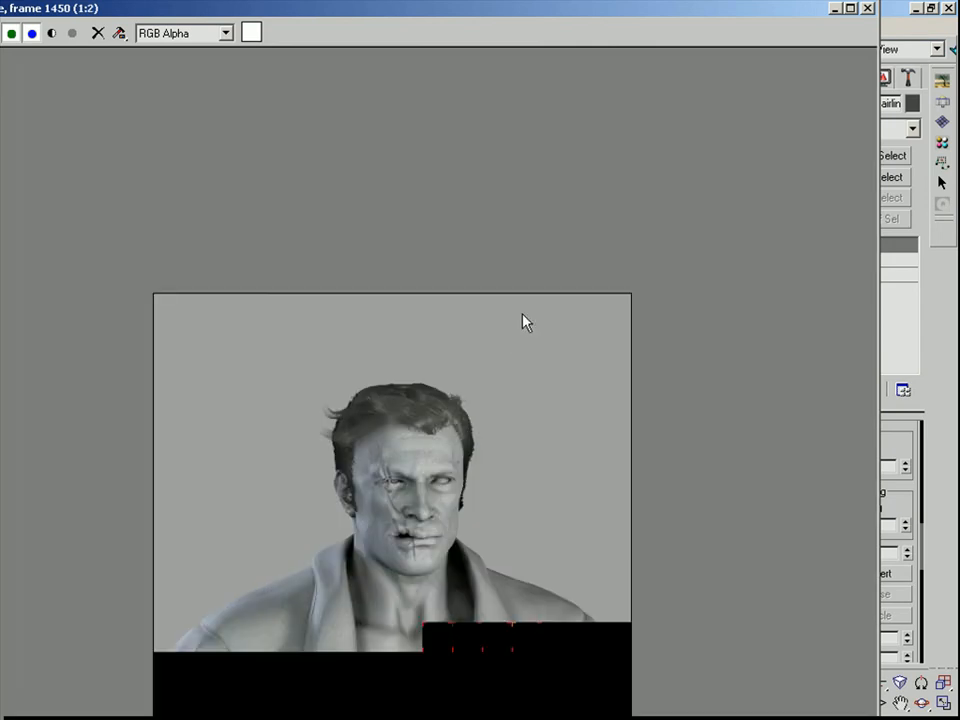
{"action": "left_click", "coordinate": [867, 8]}
{"action": "left_click", "coordinate": [403, 108]}
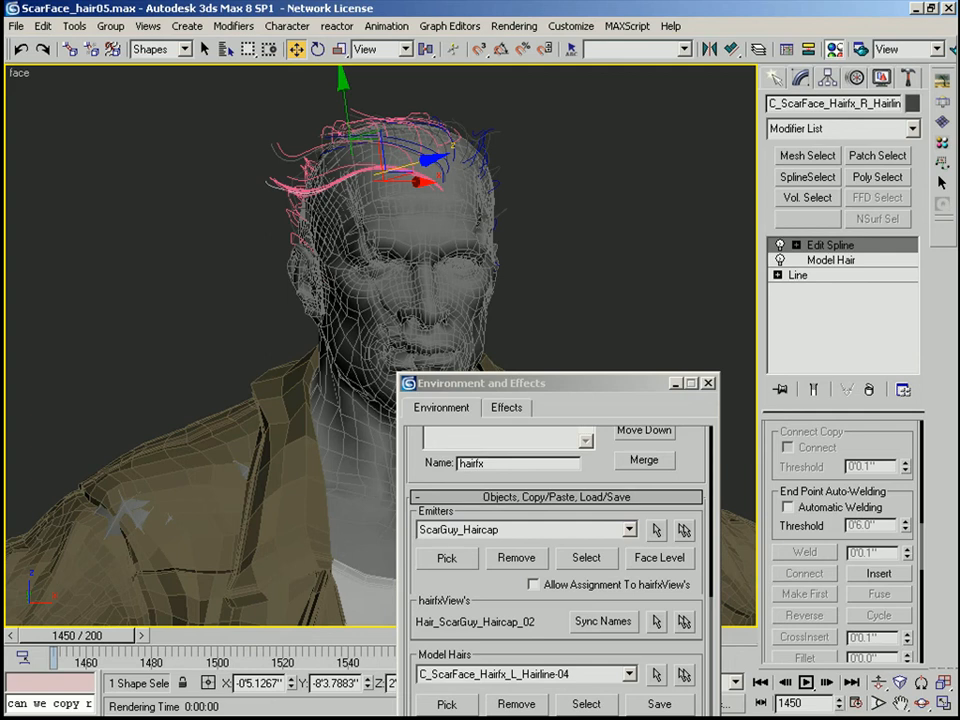
Reopen the first hair material and set its Specular Level to 69 and Glossiness to 80
{"action": "key", "text": "m"}
{"action": "left_click_drag", "start_coordinate": [6, 146], "coordinate": [155, 99]}
{"action": "left_click", "coordinate": [138, 176]}
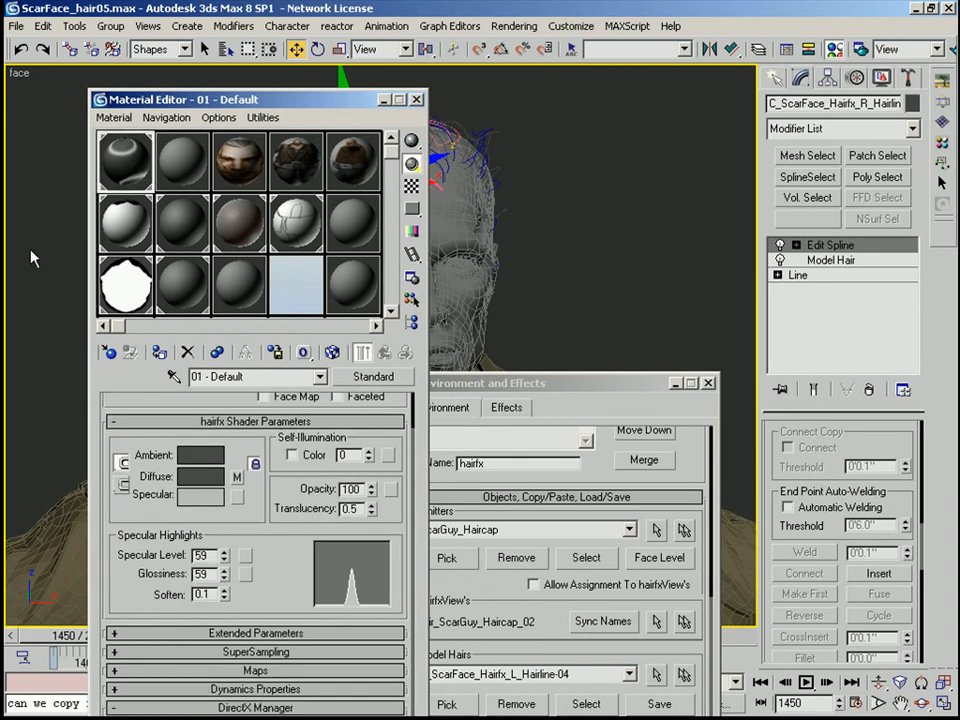
{"action": "left_click", "coordinate": [203, 555]}
{"action": "type", "text": "80"}
{"action": "key", "text": "Return"}
{"action": "left_click_drag", "start_coordinate": [210, 574], "coordinate": [134, 564]}
{"action": "type", "text": "80"}
{"action": "key", "text": "Return"}
{"action": "left_click_drag", "start_coordinate": [207, 555], "coordinate": [181, 556]}
{"action": "type", "text": "69"}
{"action": "key", "text": "Return"}
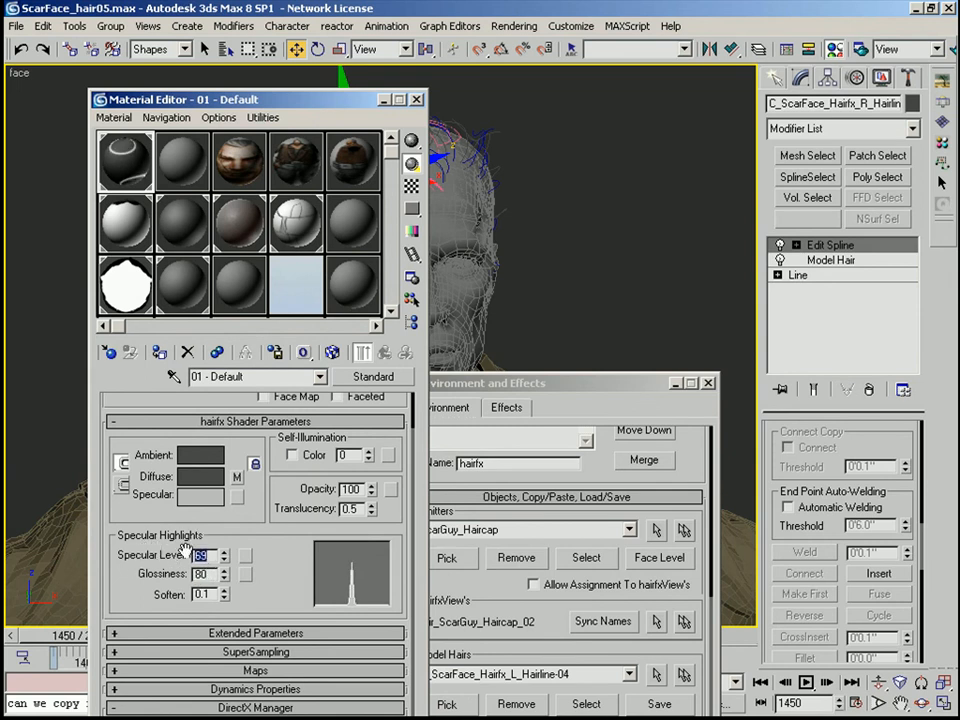
Set the hair material's specular color to a neutral grey with value 170
{"action": "left_click", "coordinate": [204, 497]}
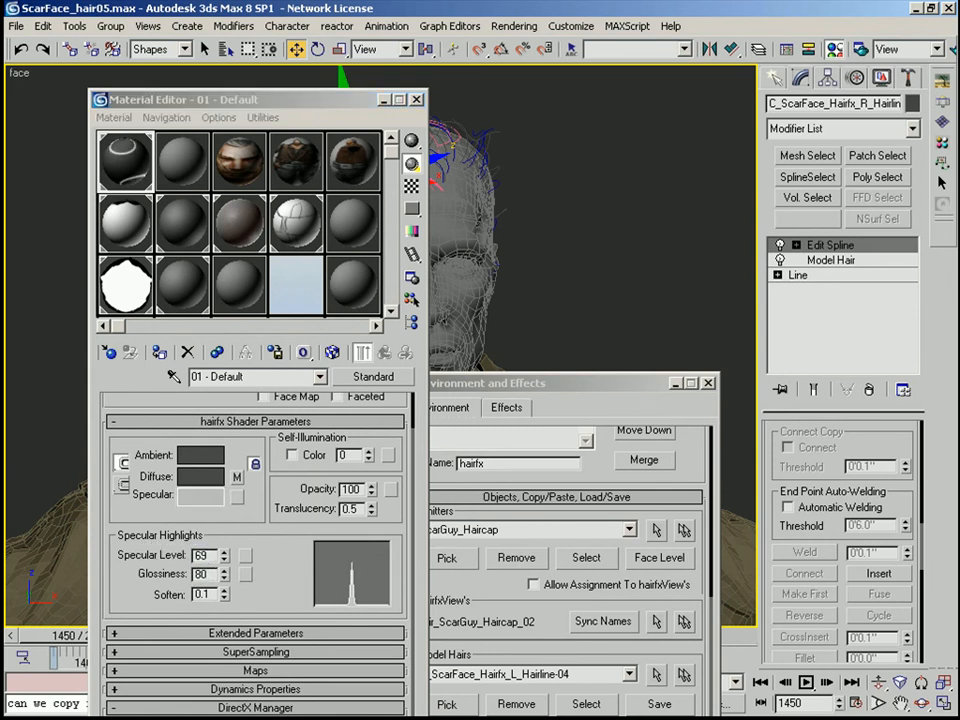
{"action": "left_click_drag", "start_coordinate": [187, 140], "coordinate": [722, 275]}
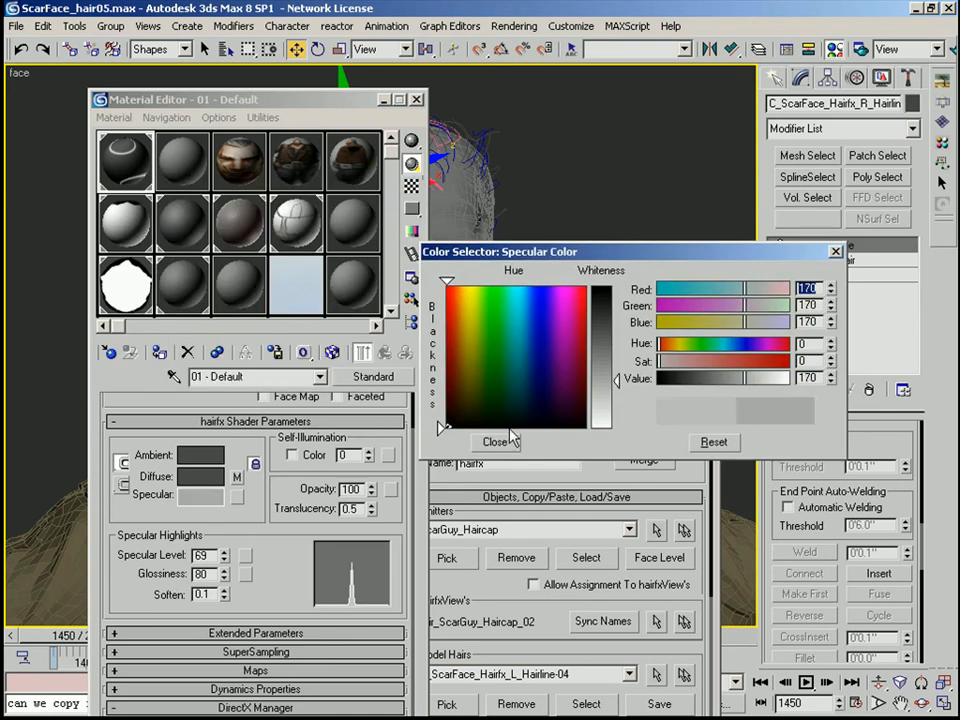
{"action": "left_click", "coordinate": [495, 441]}
Open the hair material's diffuse noise map and set its Color 1 to pure black with value 0
{"action": "left_click", "coordinate": [237, 476]}
{"action": "left_click", "coordinate": [312, 444]}
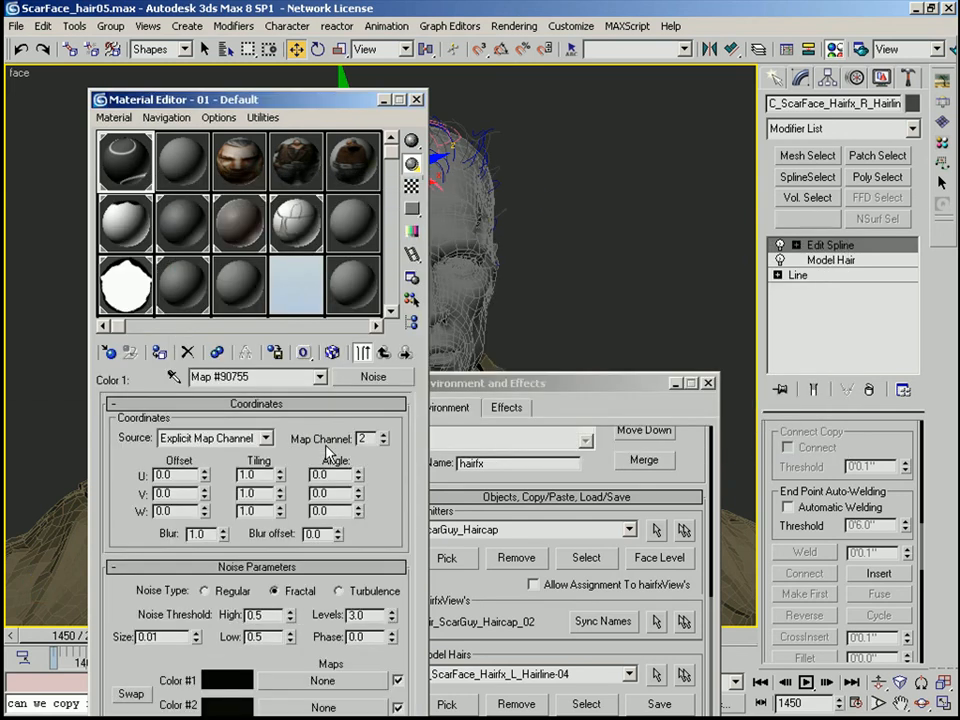
{"action": "left_click", "coordinate": [225, 705]}
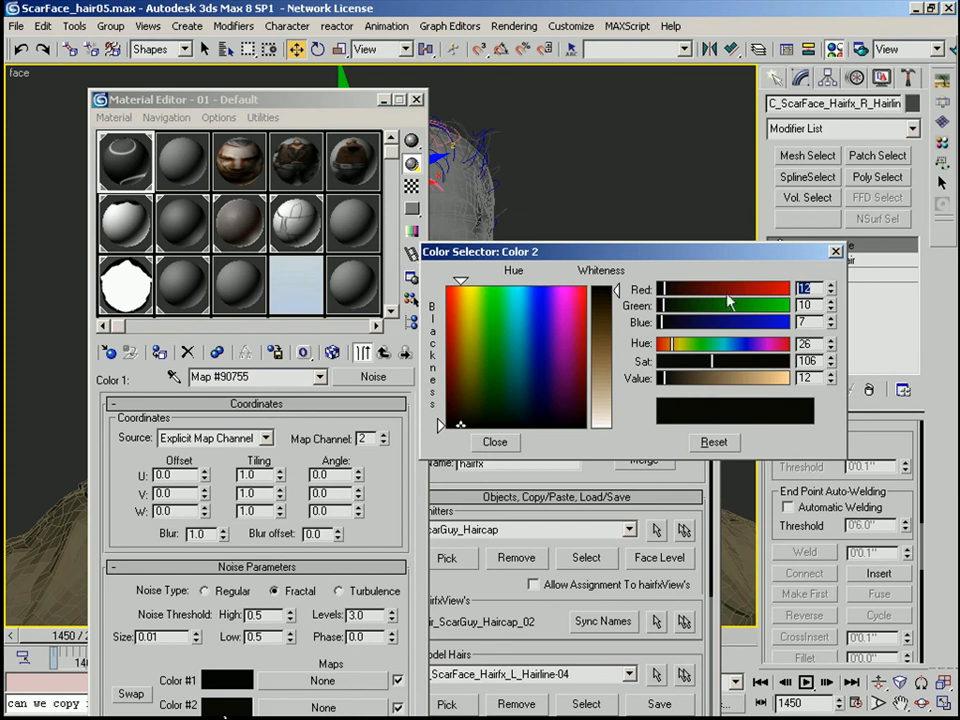
{"action": "left_click", "coordinate": [495, 441]}
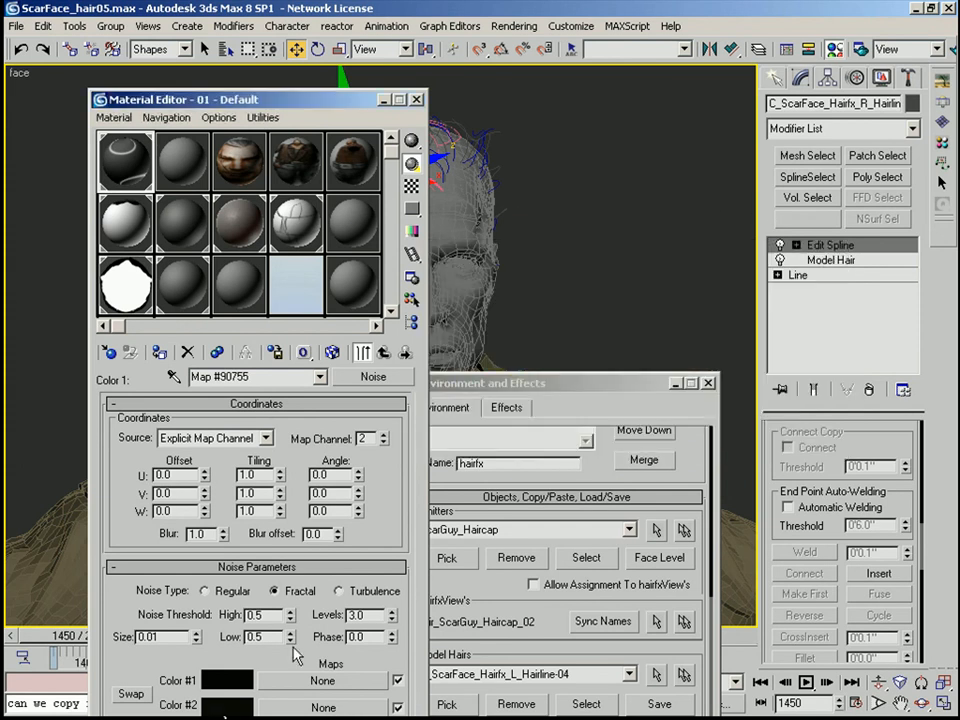
{"action": "left_click", "coordinate": [238, 686]}
{"action": "left_click_drag", "start_coordinate": [662, 378], "coordinate": [660, 384]}
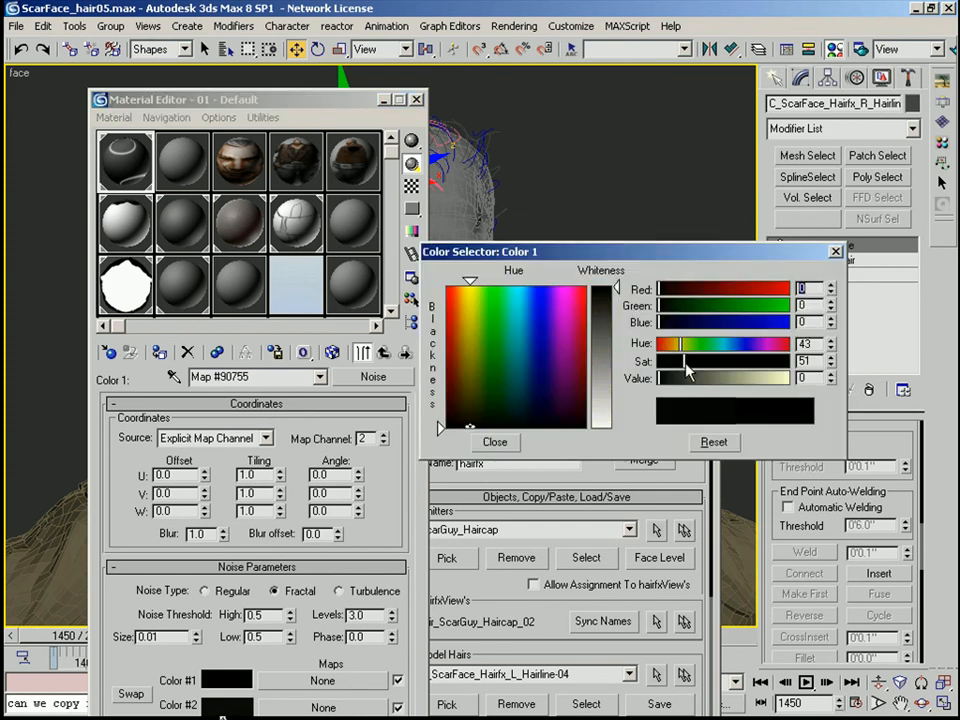
{"action": "left_click", "coordinate": [495, 441]}
{"action": "left_click", "coordinate": [228, 705]}
{"action": "left_click", "coordinate": [383, 352]}
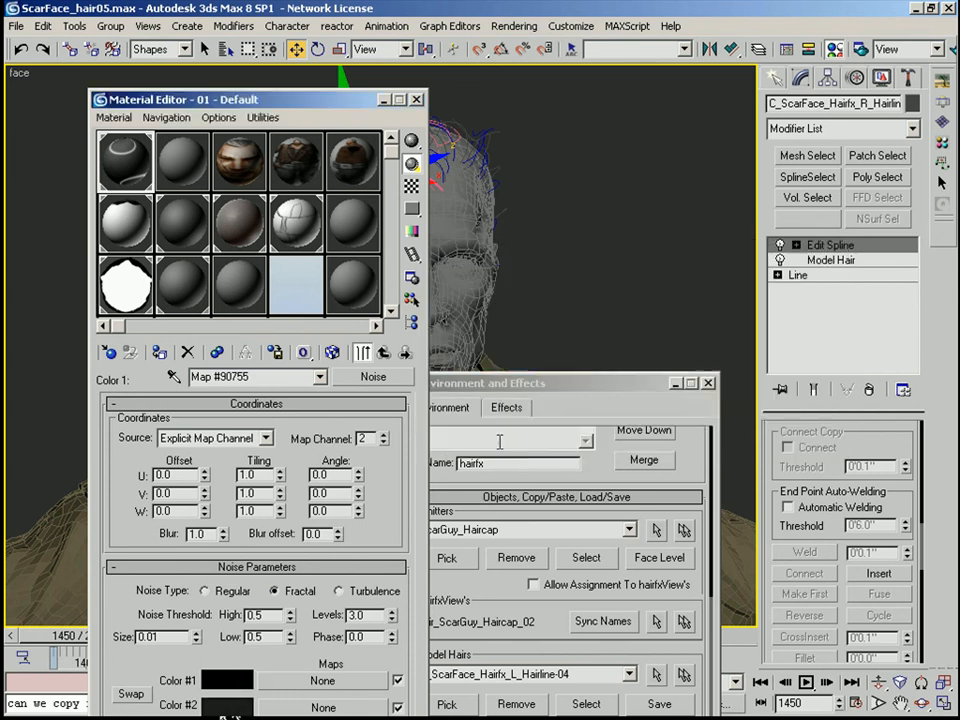
{"action": "left_click", "coordinate": [316, 471]}
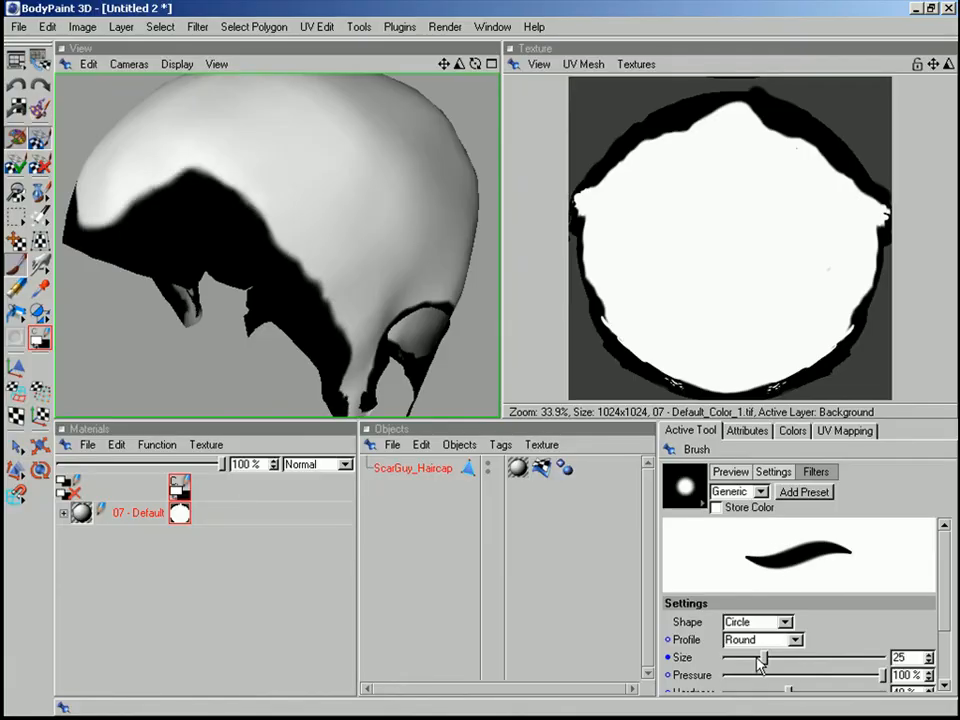
In BodyPaint 3D, set the brush to size 45, pressure 31% and hardness 45%, and paint white along the haircap's hairline
{"action": "left_click_drag", "start_coordinate": [761, 664], "coordinate": [798, 682]}
{"action": "mouse_move", "coordinate": [128, 206]}
{"action": "left_mouse_down"}
{"action": "mouse_move", "coordinate": [119, 207]}
{"action": "mouse_move", "coordinate": [241, 190]}
{"action": "left_mouse_up"}
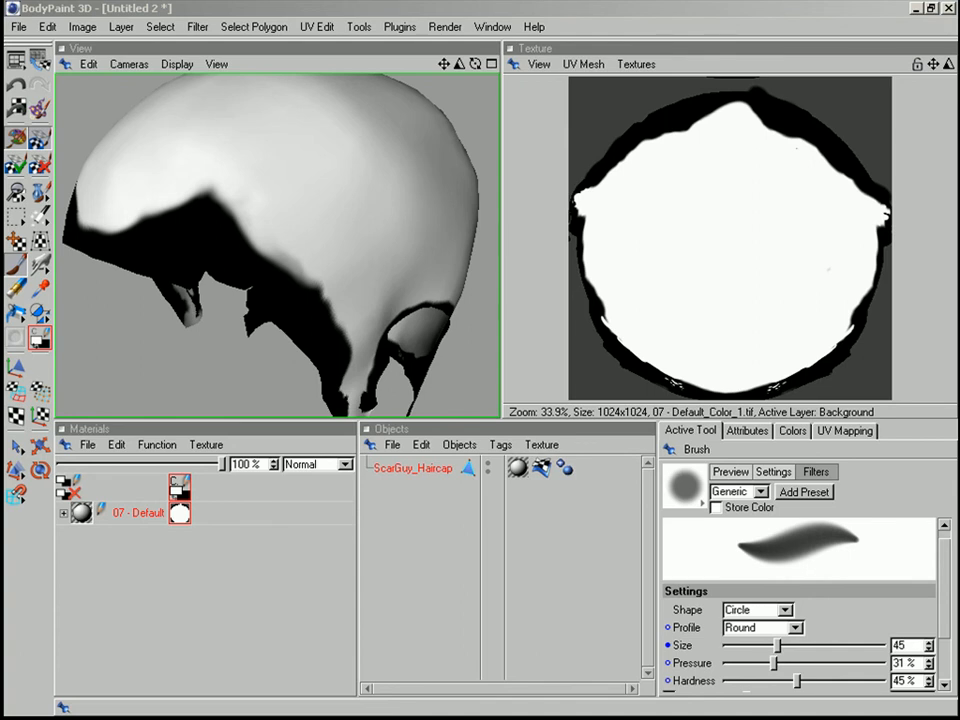
{"action": "mouse_move", "coordinate": [147, 214]}
{"action": "left_mouse_down"}
{"action": "mouse_move", "coordinate": [96, 224]}
{"action": "mouse_move", "coordinate": [198, 203]}
{"action": "mouse_move", "coordinate": [235, 214]}
{"action": "mouse_move", "coordinate": [238, 236]}
{"action": "mouse_move", "coordinate": [263, 266]}
{"action": "mouse_move", "coordinate": [339, 310]}
{"action": "mouse_move", "coordinate": [346, 338]}
{"action": "left_mouse_up"}
Reduce the brush size to 30 and continue refining the hairline mask around both temples of the haircap
{"action": "key", "text": "bracketleft"}
{"action": "key", "text": "bracketleft"}
{"action": "key", "text": "bracketleft"}
{"action": "left_click_drag", "start_coordinate": [354, 259], "coordinate": [250, 238], "text": "alt"}
{"action": "key", "text": "ctrl+e"}
{"action": "left_click", "coordinate": [732, 127]}
{"action": "left_click_drag", "start_coordinate": [303, 278], "coordinate": [324, 293], "text": "alt"}
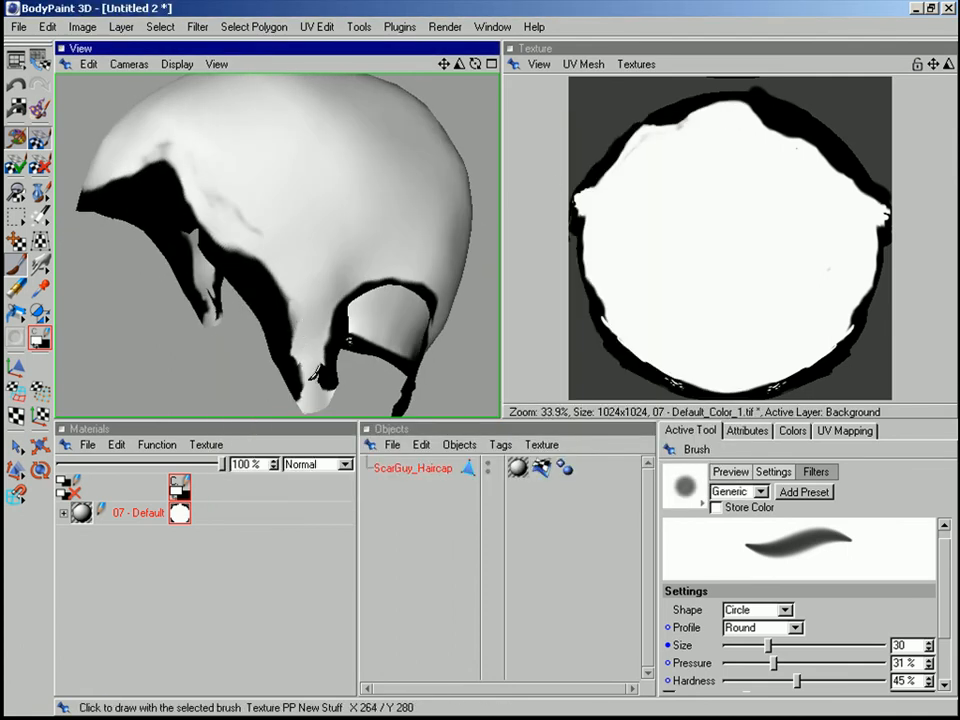
{"action": "left_click_drag", "start_coordinate": [379, 208], "coordinate": [200, 270], "text": "alt"}
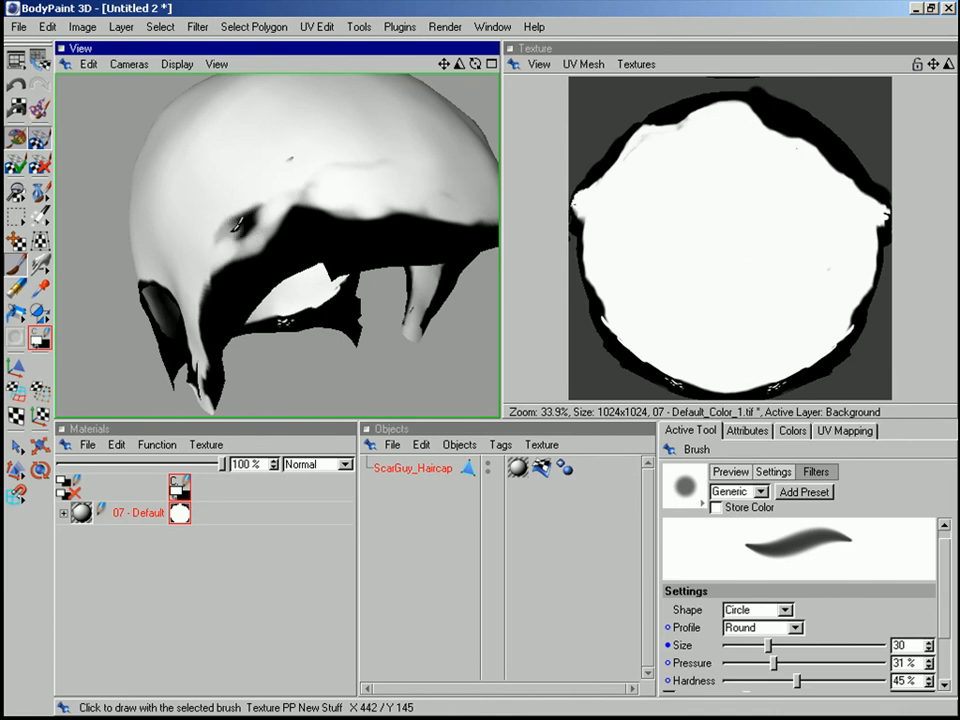
{"action": "left_click_drag", "start_coordinate": [326, 189], "coordinate": [311, 223], "text": "alt"}
Paint black over the sideburn tips and break up the hairline edge with small jagged strokes around the forehead and temples
{"action": "left_click_drag", "start_coordinate": [245, 175], "coordinate": [324, 240], "text": "alt"}
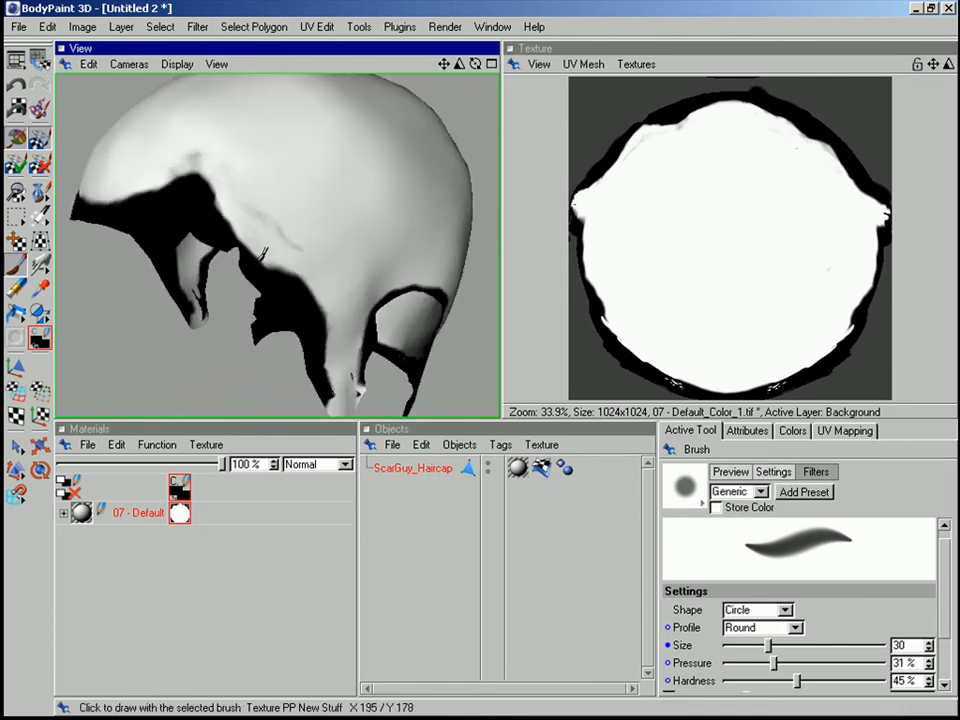
{"action": "left_click_drag", "start_coordinate": [311, 313], "coordinate": [339, 403], "text": "alt"}
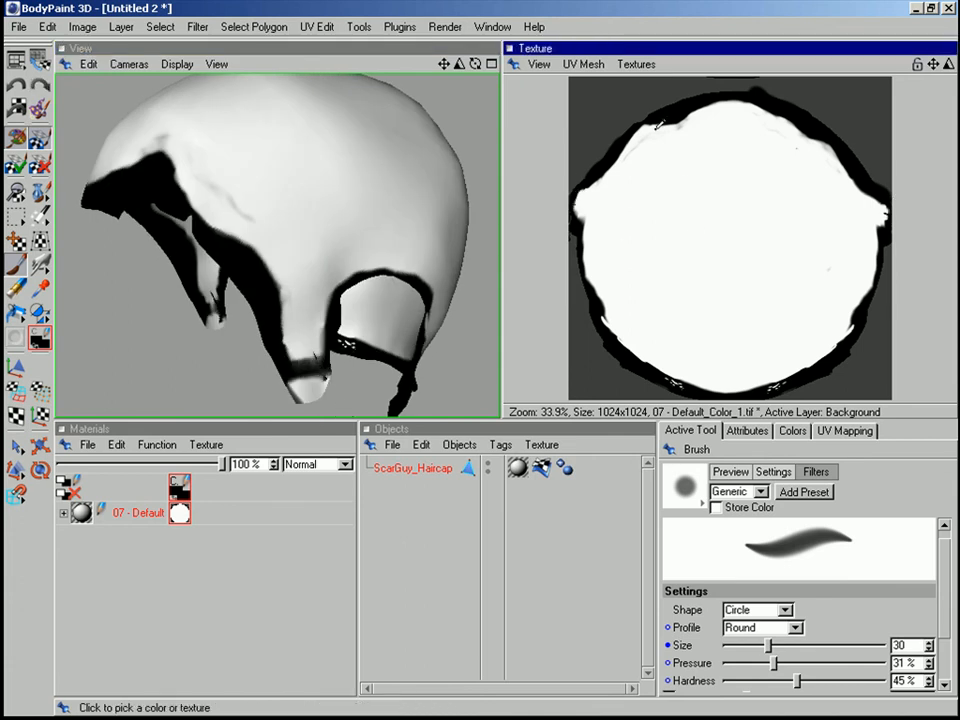
{"action": "left_click_drag", "start_coordinate": [362, 380], "coordinate": [405, 285], "text": "alt"}
{"action": "left_click_drag", "start_coordinate": [336, 381], "coordinate": [380, 212], "text": "alt"}
{"action": "left_click_drag", "start_coordinate": [209, 183], "coordinate": [518, 309], "text": "alt"}
{"action": "mouse_move", "coordinate": [250, 265]}
{"action": "left_mouse_down", "text": "alt"}
{"action": "mouse_move", "coordinate": [347, 296]}
{"action": "mouse_move", "coordinate": [360, 286]}
{"action": "left_mouse_up", "text": "alt"}
{"action": "mouse_move", "coordinate": [450, 238]}
{"action": "left_mouse_down", "text": "alt"}
{"action": "mouse_move", "coordinate": [276, 287]}
{"action": "mouse_move", "coordinate": [367, 262]}
{"action": "mouse_move", "coordinate": [240, 214]}
{"action": "left_mouse_up", "text": "alt"}
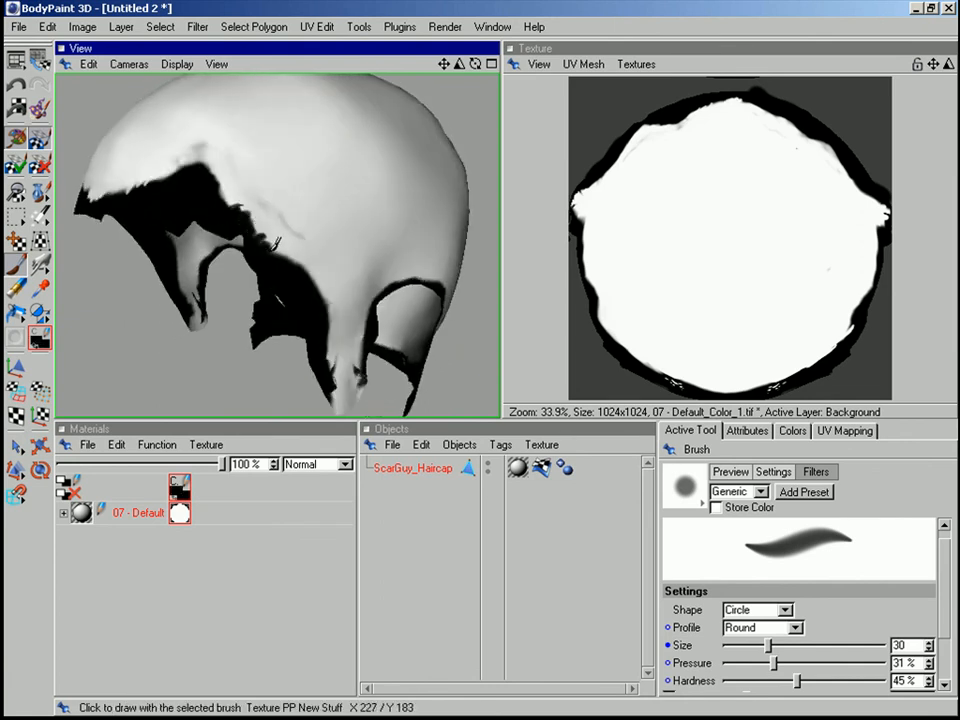
{"action": "mouse_move", "coordinate": [215, 157]}
{"action": "left_mouse_down", "text": "alt"}
{"action": "mouse_move", "coordinate": [208, 223]}
{"action": "mouse_move", "coordinate": [327, 232]}
{"action": "mouse_move", "coordinate": [242, 272]}
{"action": "mouse_move", "coordinate": [257, 321]}
{"action": "mouse_move", "coordinate": [205, 214]}
{"action": "left_mouse_up", "text": "alt"}
{"action": "left_click", "coordinate": [40, 61]}
Back in 3ds Max, show the hidden hair objects again and delete the BodyPaintUVWImport modifier from the haircap
{"action": "middle_click_drag", "start_coordinate": [340, 352], "coordinate": [310, 196], "text": "alt"}
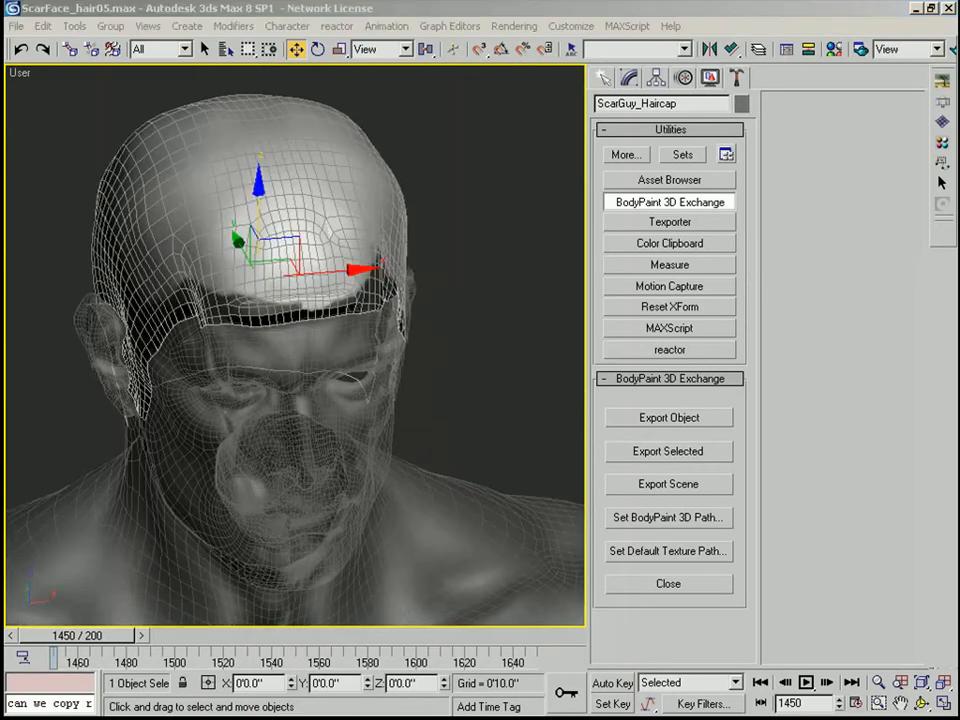
{"action": "key", "text": "alt+q"}
{"action": "middle_click_drag", "start_coordinate": [524, 264], "coordinate": [435, 155]}
{"action": "left_click", "coordinate": [630, 80]}
{"action": "left_click", "coordinate": [668, 260]}
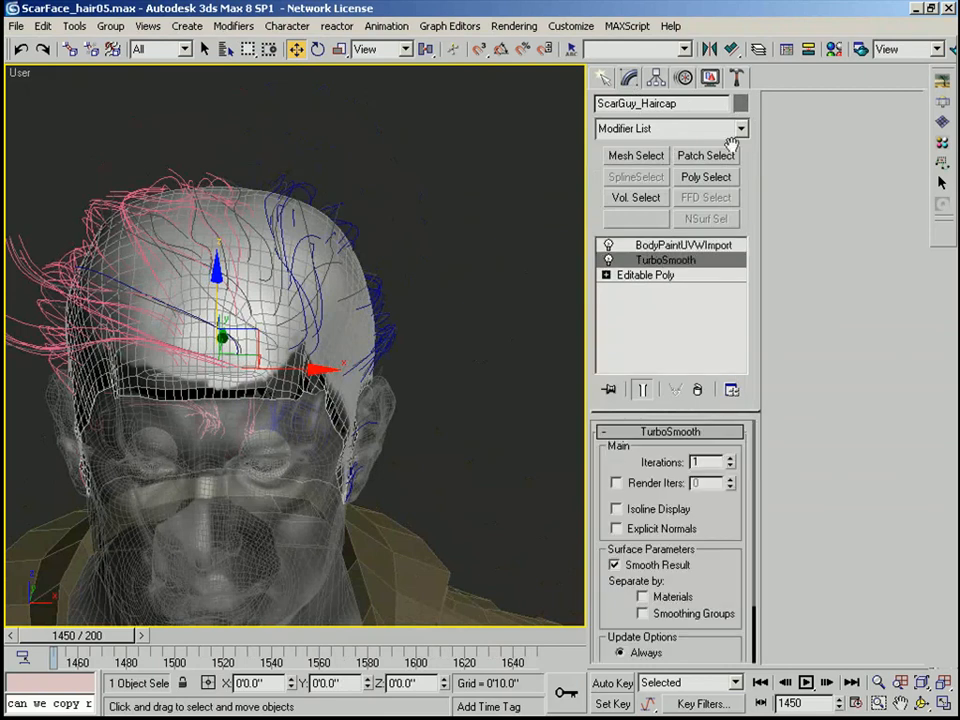
{"action": "left_click", "coordinate": [692, 246]}
{"action": "left_click", "coordinate": [698, 390]}
Add an Edit Poly modifier above TurboSmooth on the haircap and switch to polygon level
{"action": "left_click", "coordinate": [741, 129]}
{"action": "key", "text": "e"}
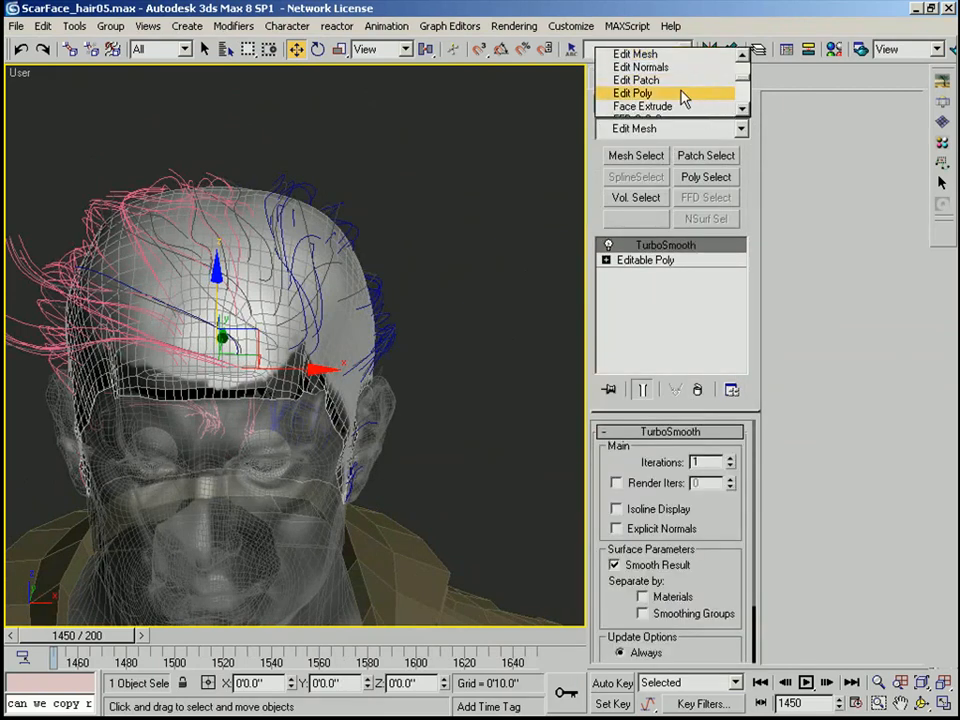
{"action": "left_click", "coordinate": [682, 93]}
{"action": "key", "text": "4"}
{"action": "scroll", "coordinate": [900, 598], "scroll_direction": "down", "scroll_amount": 8}
{"action": "left_click", "coordinate": [820, 548]}
Select the haircap polygons on the character's left side of the parting
{"action": "middle_click_drag", "start_coordinate": [340, 326], "coordinate": [380, 394]}
{"action": "left_click", "coordinate": [369, 394], "text": "alt"}
{"action": "key", "text": "F3"}
{"action": "mouse_move", "coordinate": [521, 480]}
{"action": "left_mouse_down"}
{"action": "mouse_move", "coordinate": [538, 501]}
{"action": "mouse_move", "coordinate": [347, 354]}
{"action": "mouse_move", "coordinate": [403, 375]}
{"action": "left_mouse_up"}
{"action": "key", "text": "F3"}
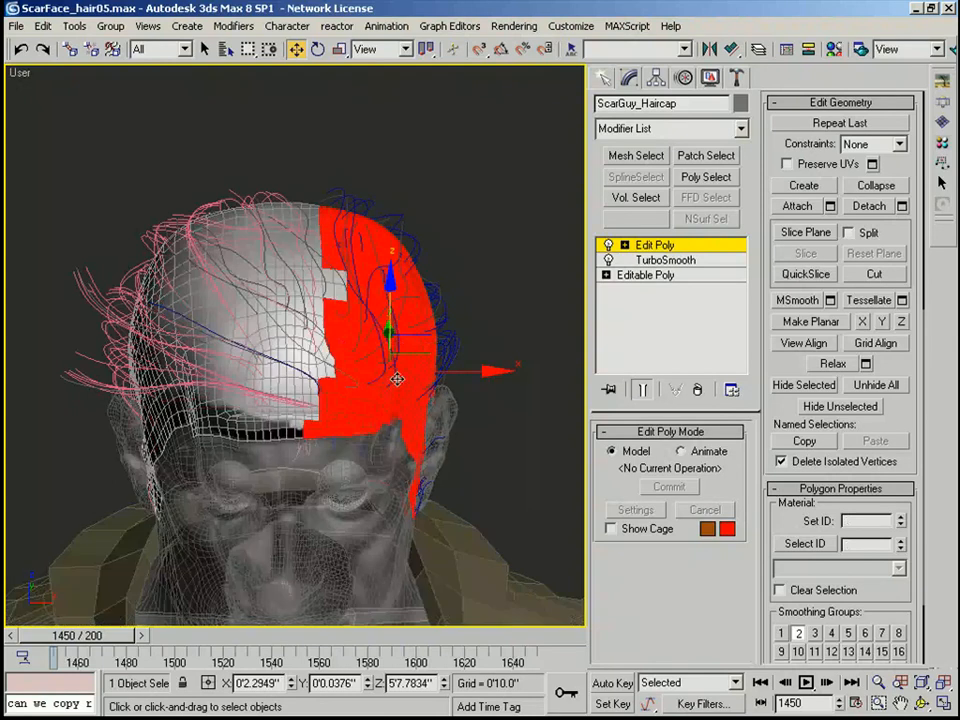
{"action": "middle_click_drag", "start_coordinate": [325, 468], "coordinate": [318, 444], "text": "alt"}
{"action": "scroll", "coordinate": [363, 323], "scroll_direction": "up", "scroll_amount": 2}
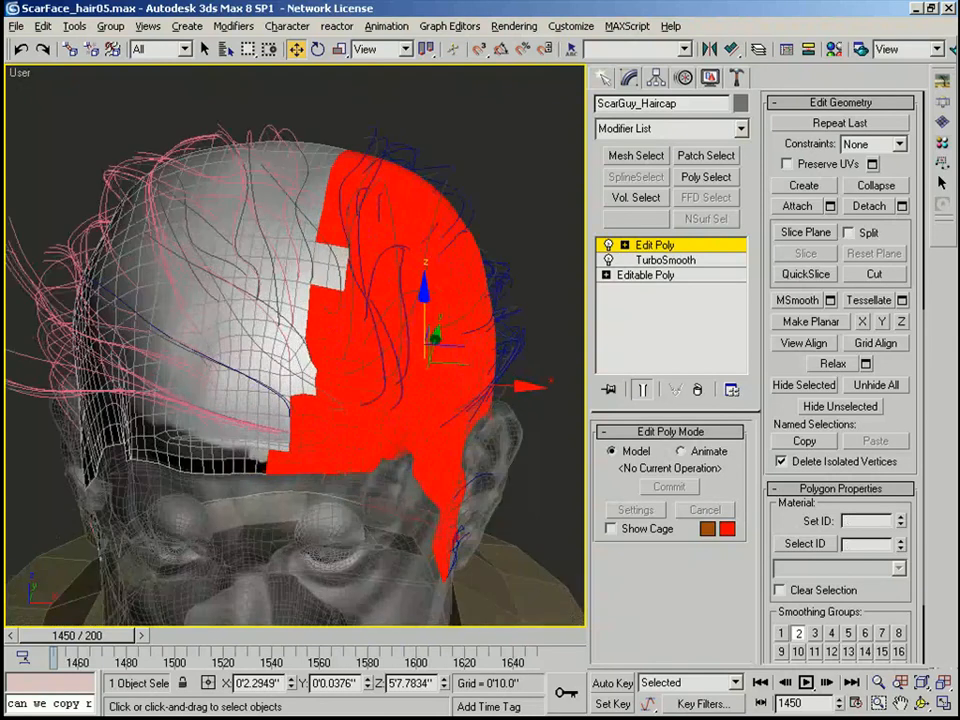
Add the stray polygons along the parting edge to the selection and assign material ID 1 to it
{"action": "left_click", "coordinate": [384, 311]}
{"action": "key", "text": "ctrl+z"}
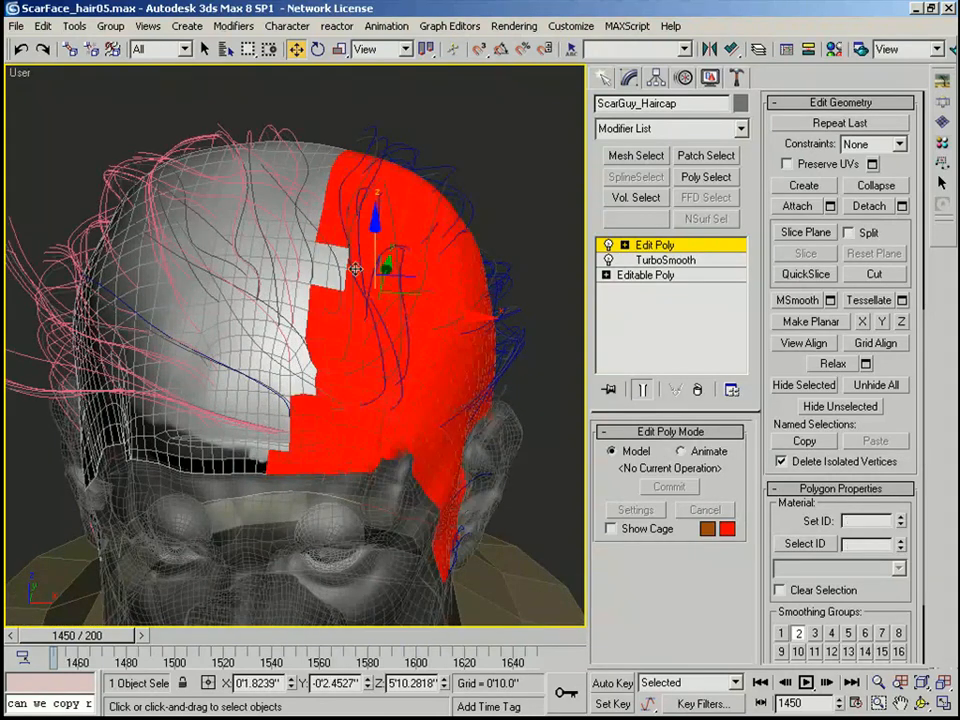
{"action": "left_click", "coordinate": [311, 235], "text": "ctrl"}
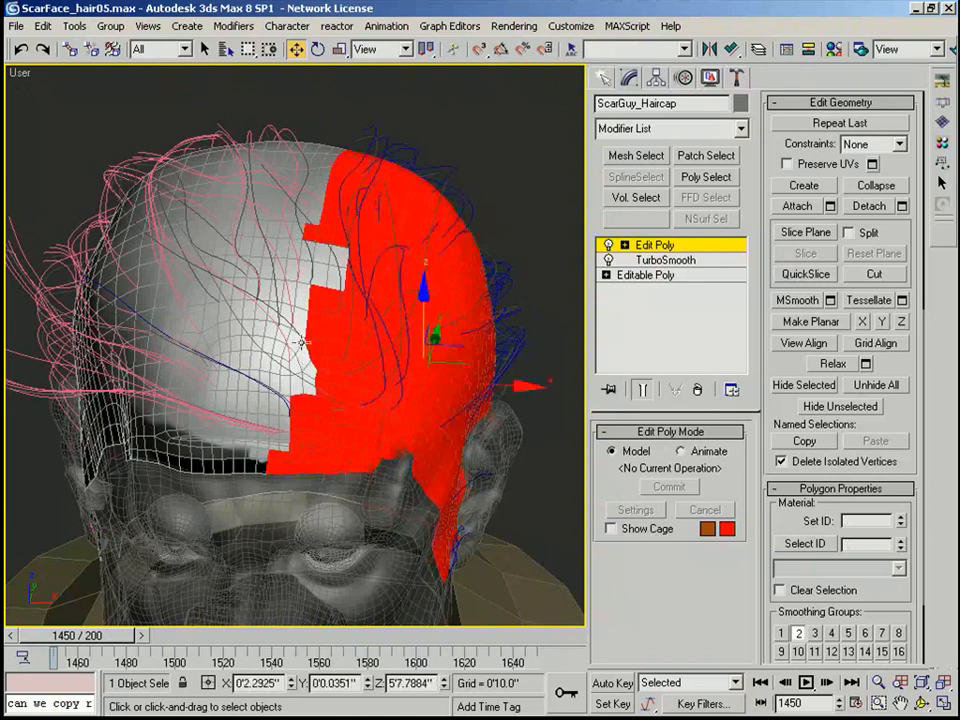
{"action": "left_click", "coordinate": [300, 328], "text": "ctrl"}
{"action": "left_click", "coordinate": [285, 405], "text": "ctrl"}
{"action": "left_click", "coordinate": [296, 428], "text": "ctrl"}
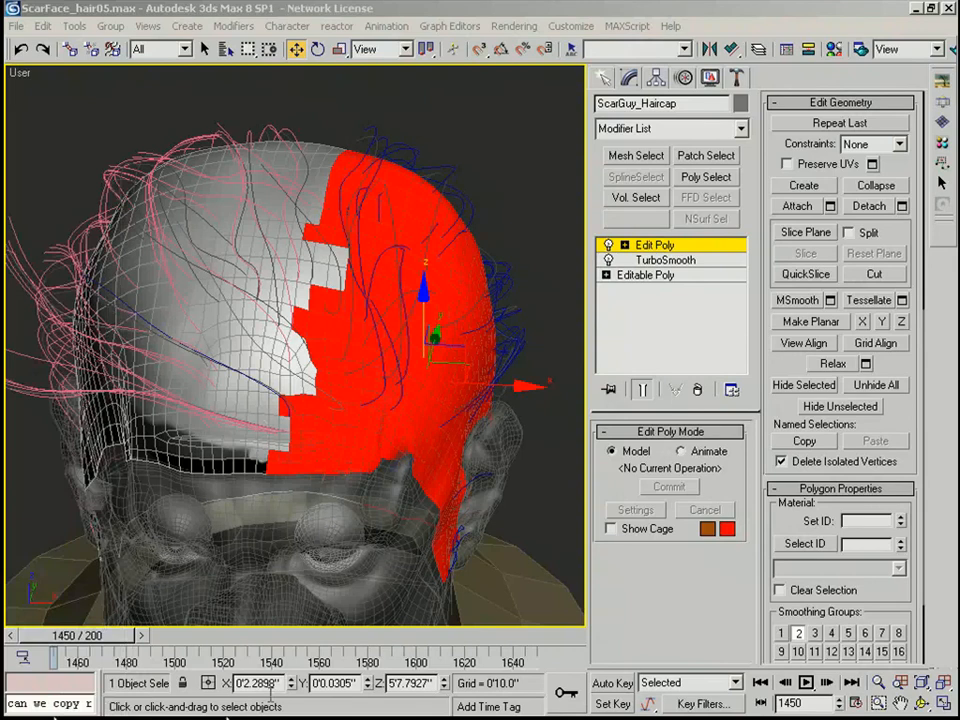
{"action": "middle_click_drag", "start_coordinate": [270, 395], "coordinate": [257, 439], "text": "alt"}
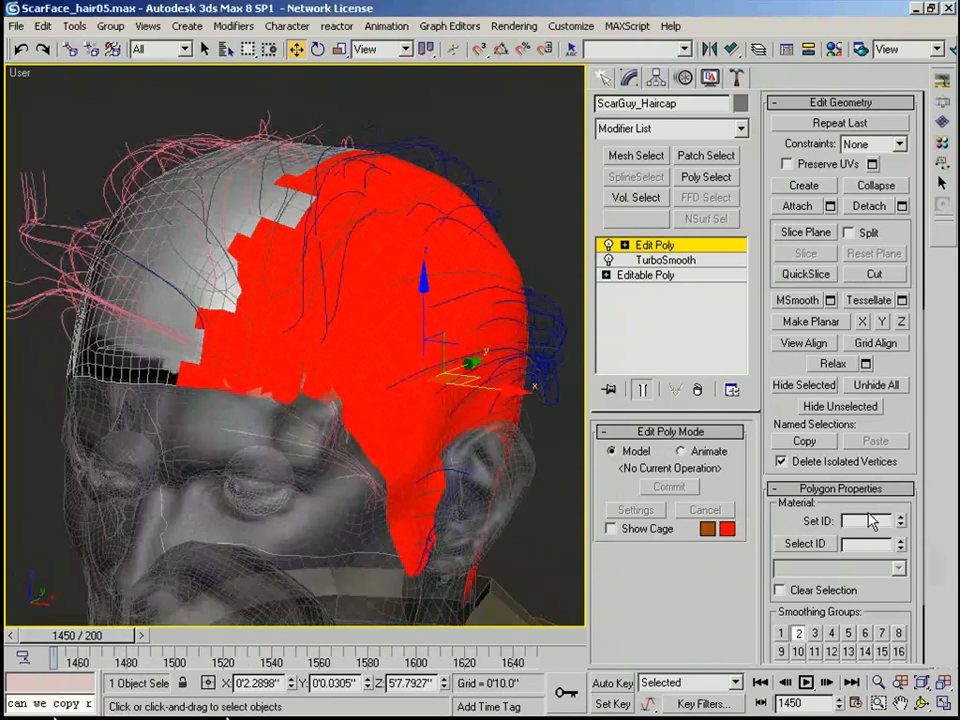
{"action": "key", "text": "Return"}
Select all haircap polygons with material ID 2 to check the area on the character's right side
{"action": "left_click", "coordinate": [183, 343]}
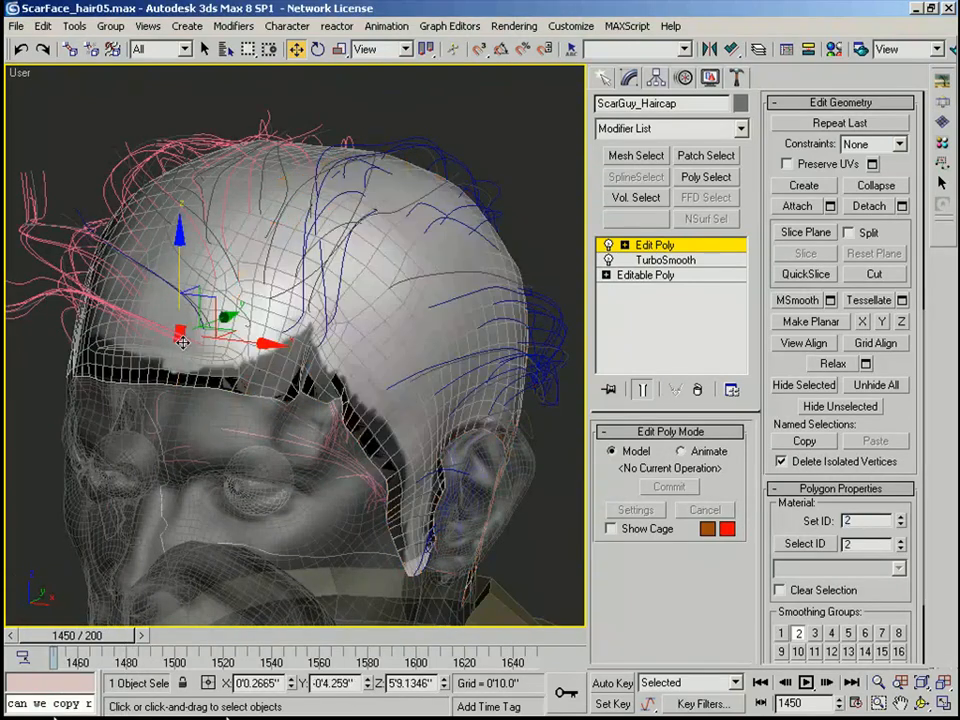
{"action": "left_click", "coordinate": [806, 544]}
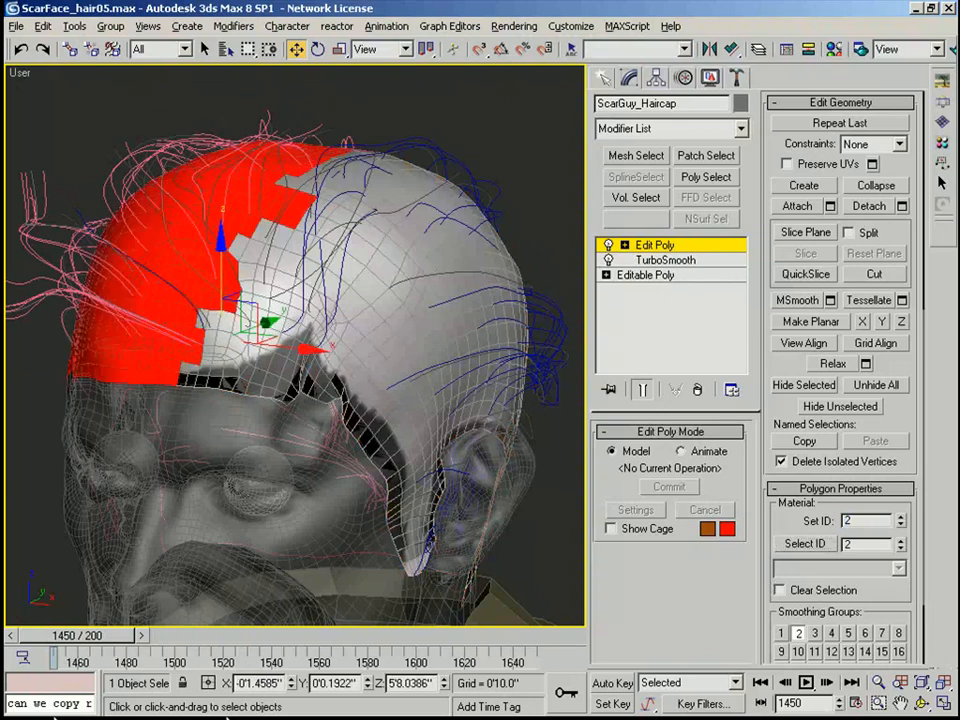
{"action": "scroll", "coordinate": [170, 369], "scroll_direction": "up", "scroll_amount": 3}
Assign material ID 1 to a polygon at the front end of the parting and select all polygons with that ID
{"action": "left_click", "coordinate": [146, 347]}
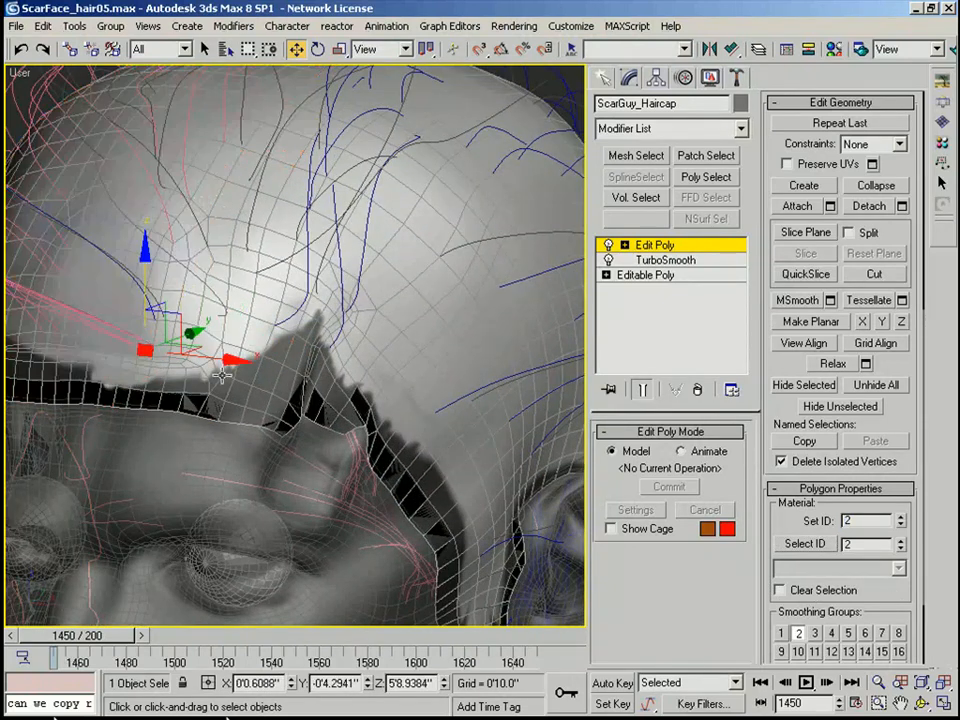
{"action": "left_click", "coordinate": [902, 527]}
{"action": "middle_click_drag", "start_coordinate": [209, 307], "coordinate": [368, 438]}
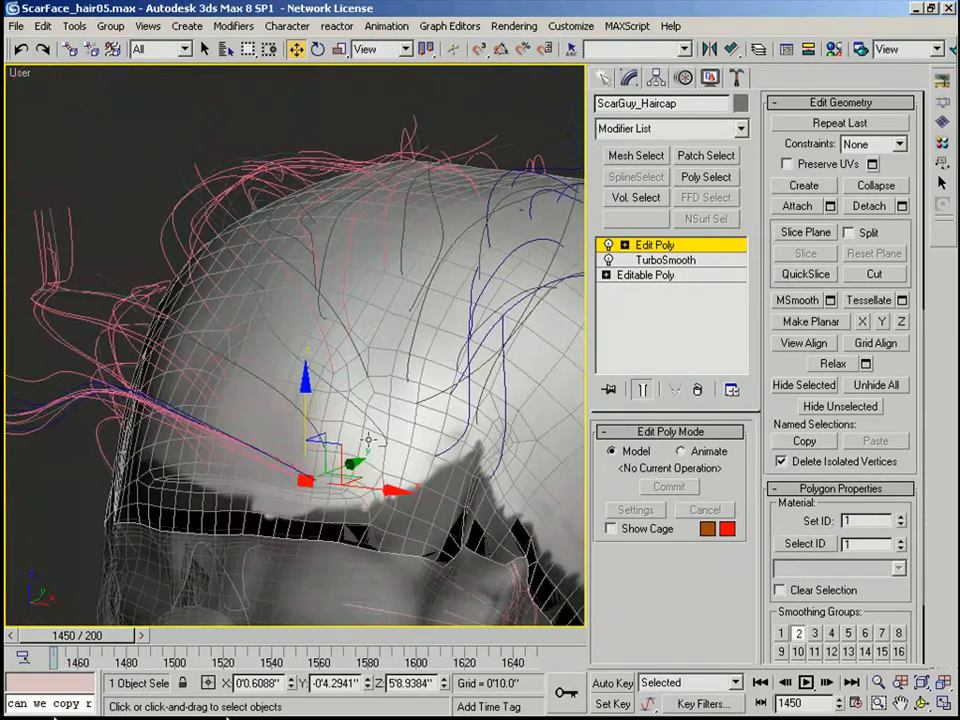
{"action": "left_click", "coordinate": [833, 547]}
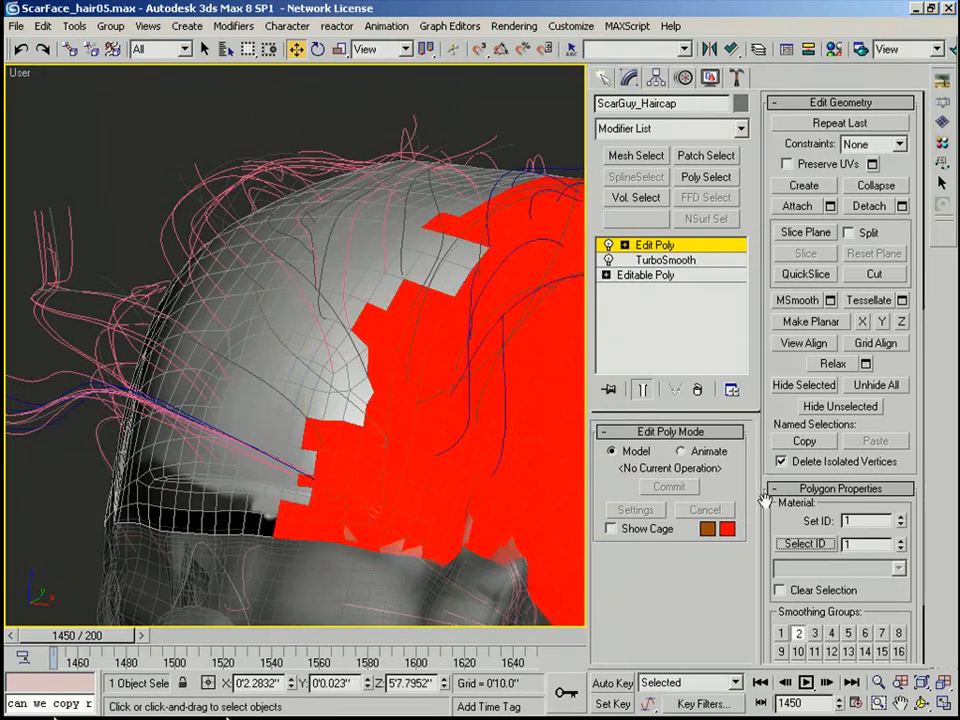
{"action": "middle_click_drag", "start_coordinate": [321, 452], "coordinate": [373, 465], "text": "alt"}
{"action": "scroll", "coordinate": [373, 465], "scroll_direction": "down", "scroll_amount": 3}
{"action": "middle_click_drag", "start_coordinate": [450, 490], "coordinate": [370, 411]}
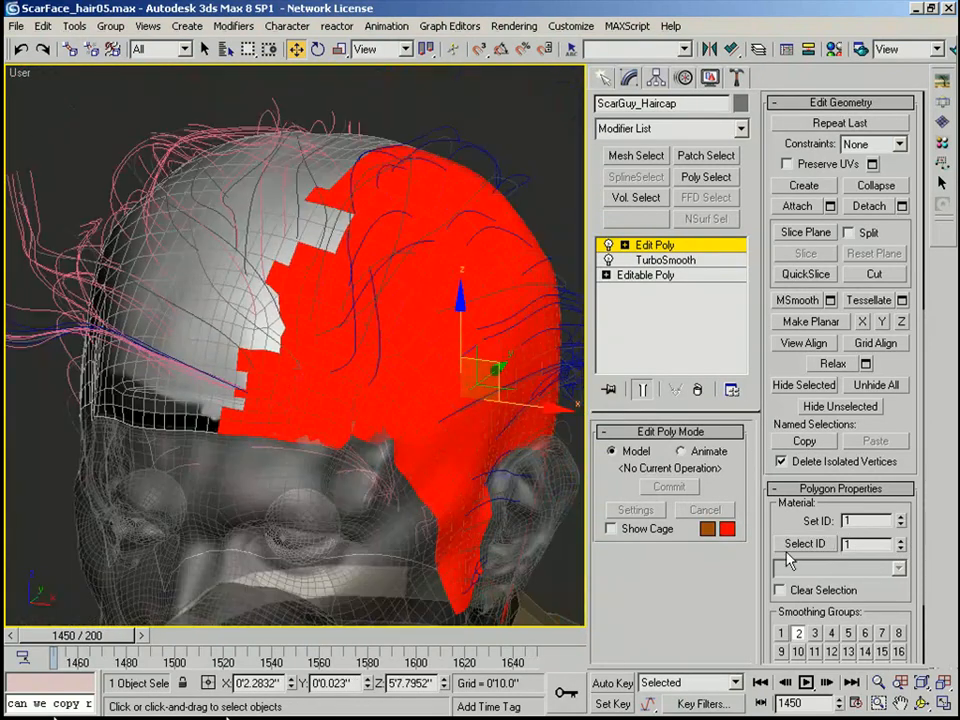
{"action": "middle_click_drag", "start_coordinate": [261, 435], "coordinate": [283, 416], "text": "alt"}
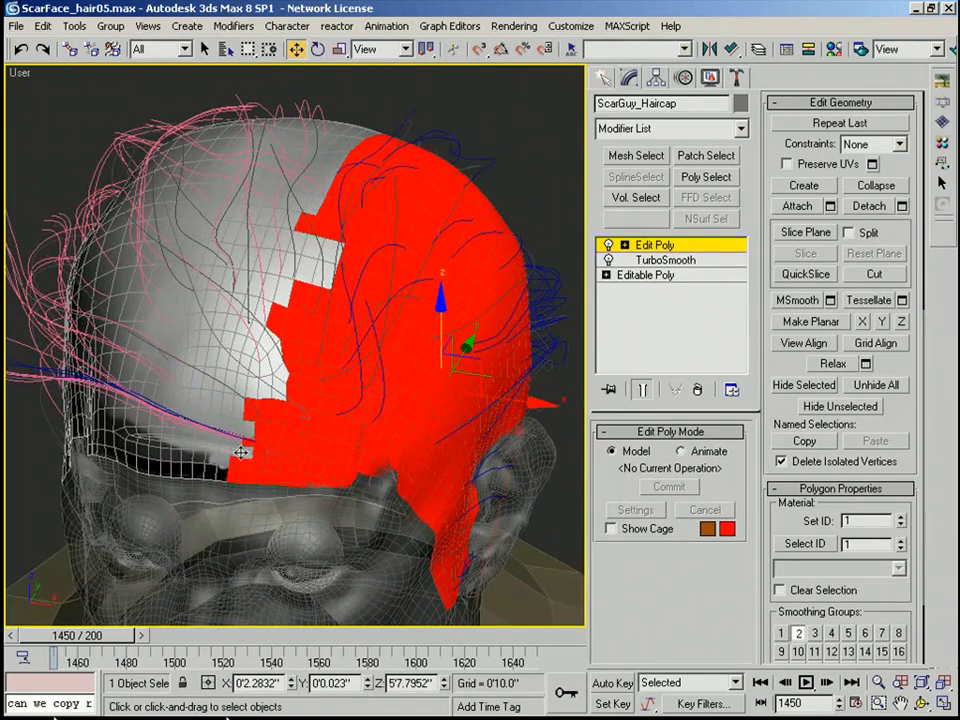
Select the strip of polygons along the front of the parting, assign it material ID 2 and select the polygons by ID
{"action": "left_click", "coordinate": [240, 452]}
{"action": "left_click", "coordinate": [267, 411], "text": "ctrl"}
{"action": "left_click", "coordinate": [277, 402], "text": "ctrl"}
{"action": "left_click", "coordinate": [281, 386], "text": "ctrl"}
{"action": "left_click", "coordinate": [293, 366], "text": "ctrl"}
{"action": "left_click", "coordinate": [293, 348], "text": "ctrl"}
{"action": "left_click", "coordinate": [299, 330], "text": "ctrl"}
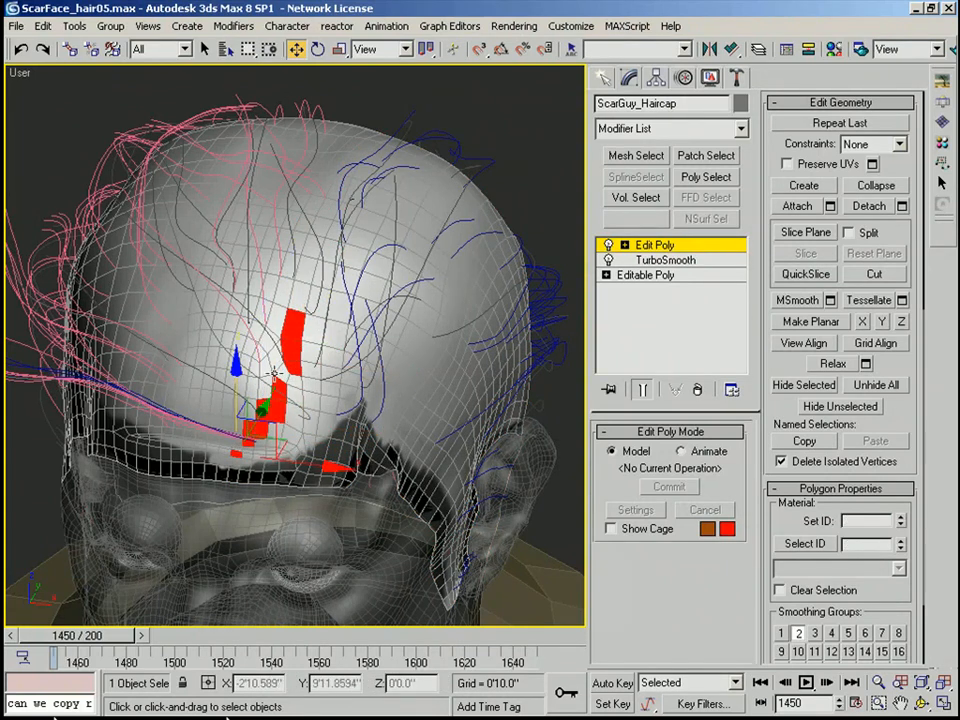
{"action": "left_click", "coordinate": [862, 519]}
{"action": "type", "text": "2"}
{"action": "key", "text": "Return"}
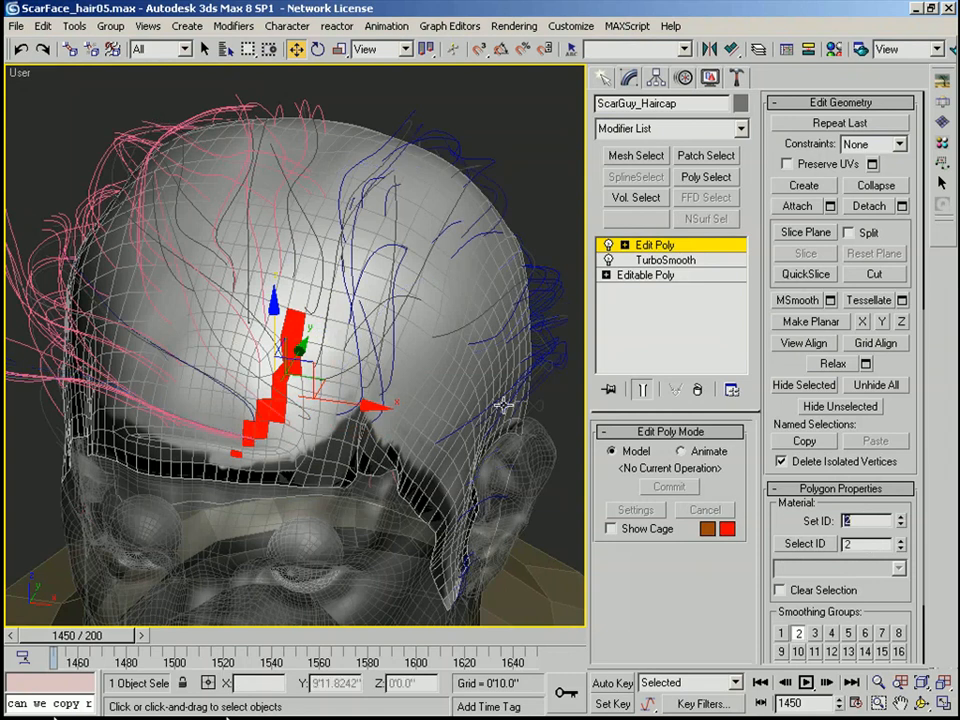
{"action": "left_click", "coordinate": [805, 543]}
{"action": "middle_click_drag", "start_coordinate": [314, 410], "coordinate": [326, 398]}
{"action": "middle_click_drag", "start_coordinate": [315, 312], "coordinate": [282, 338], "text": "alt"}
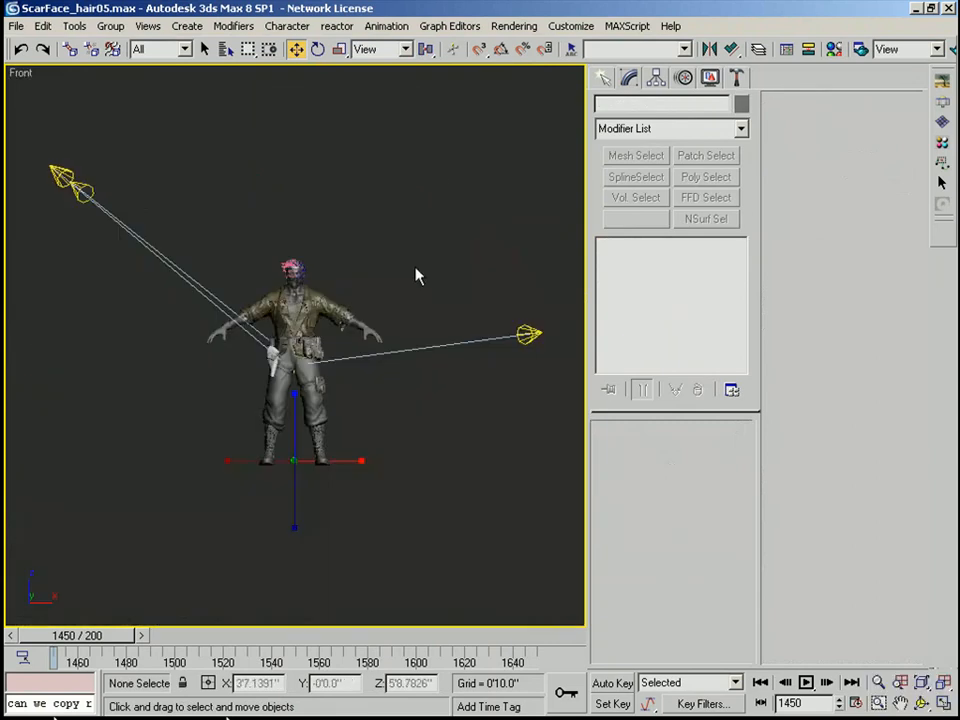
Switch the viewport to the face camera, select the haircap with its surrounding hair objects, and render the view
{"action": "key", "text": "c"}
{"action": "left_click", "coordinate": [415, 246]}
{"action": "left_click", "coordinate": [470, 498]}
{"action": "left_click_drag", "start_coordinate": [497, 124], "coordinate": [204, 496]}
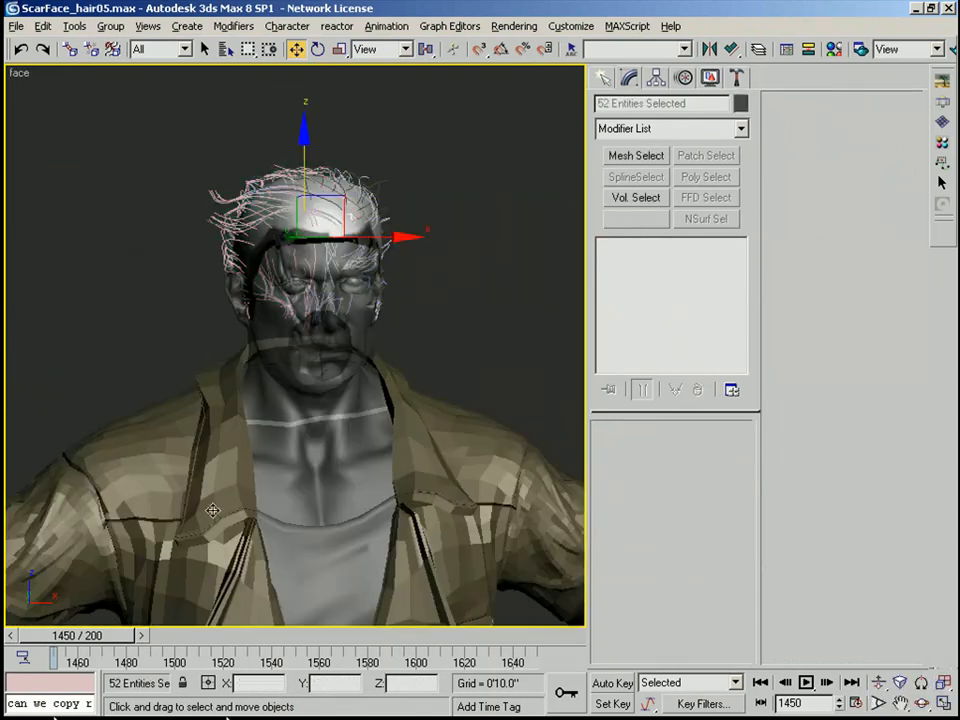
{"action": "key", "text": "alt+q"}
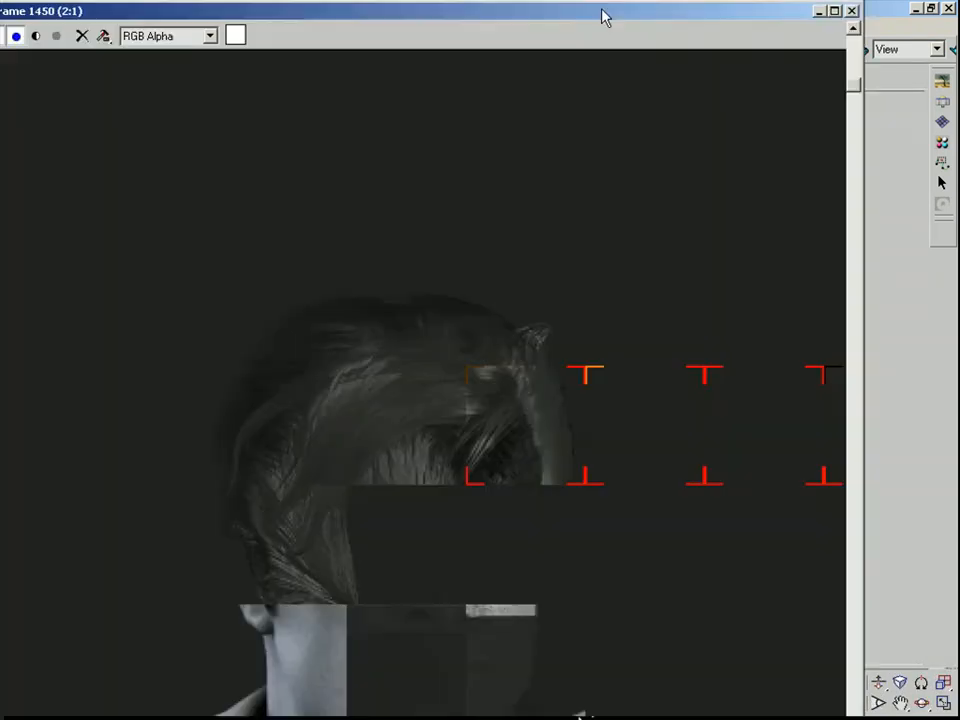
Examine the in-progress render at 2:1 and 4:1, checking the hairline, the parting and the specular highlights of the hair
{"action": "left_click_drag", "start_coordinate": [602, 10], "coordinate": [600, 7]}
{"action": "scroll", "coordinate": [556, 330], "scroll_direction": "up", "scroll_amount": 1}
{"action": "middle_click_drag", "start_coordinate": [556, 330], "coordinate": [552, 330]}
{"action": "middle_click_drag", "start_coordinate": [357, 432], "coordinate": [428, 307]}
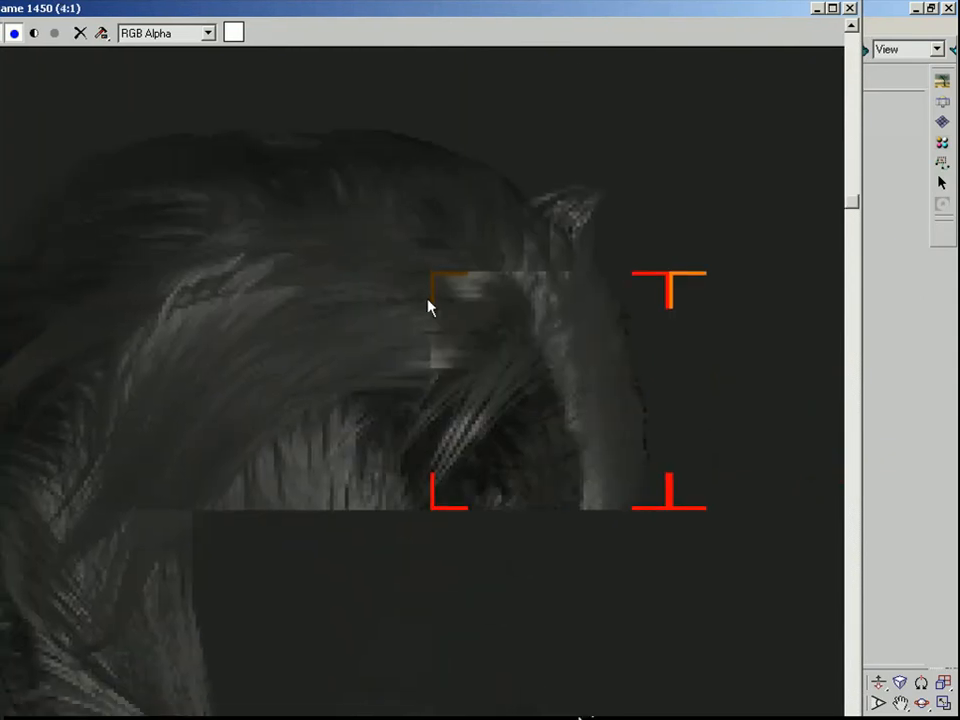
{"action": "scroll", "coordinate": [606, 294], "scroll_direction": "up", "scroll_amount": 1}
{"action": "scroll", "coordinate": [591, 289], "scroll_direction": "down", "scroll_amount": 2}
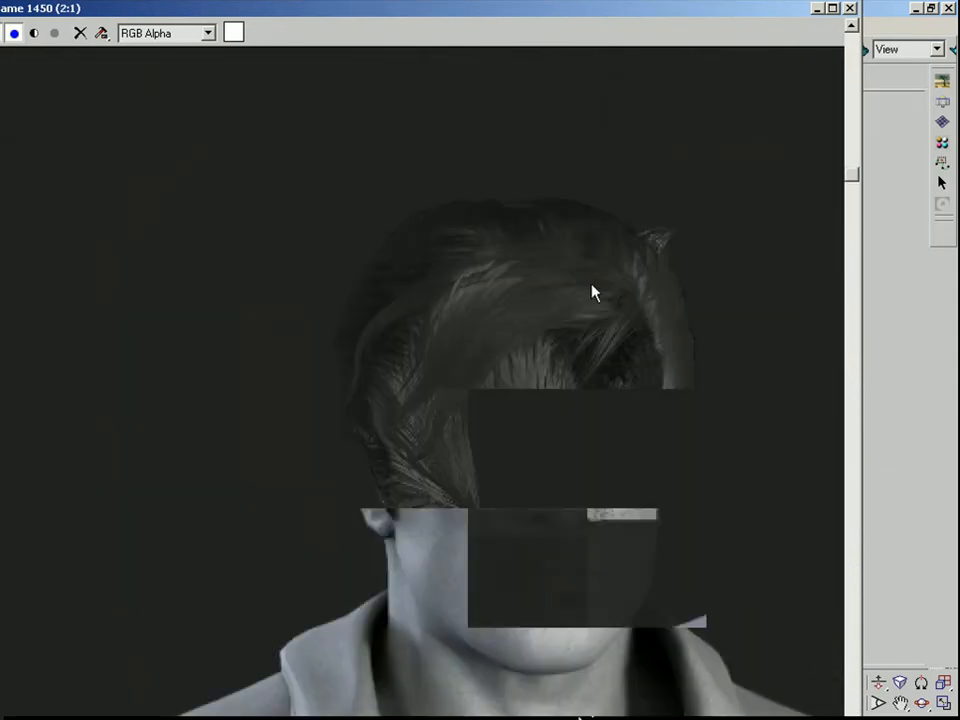
{"action": "scroll", "coordinate": [493, 300], "scroll_direction": "up", "scroll_amount": 1}
{"action": "scroll", "coordinate": [351, 339], "scroll_direction": "down", "scroll_amount": 1}
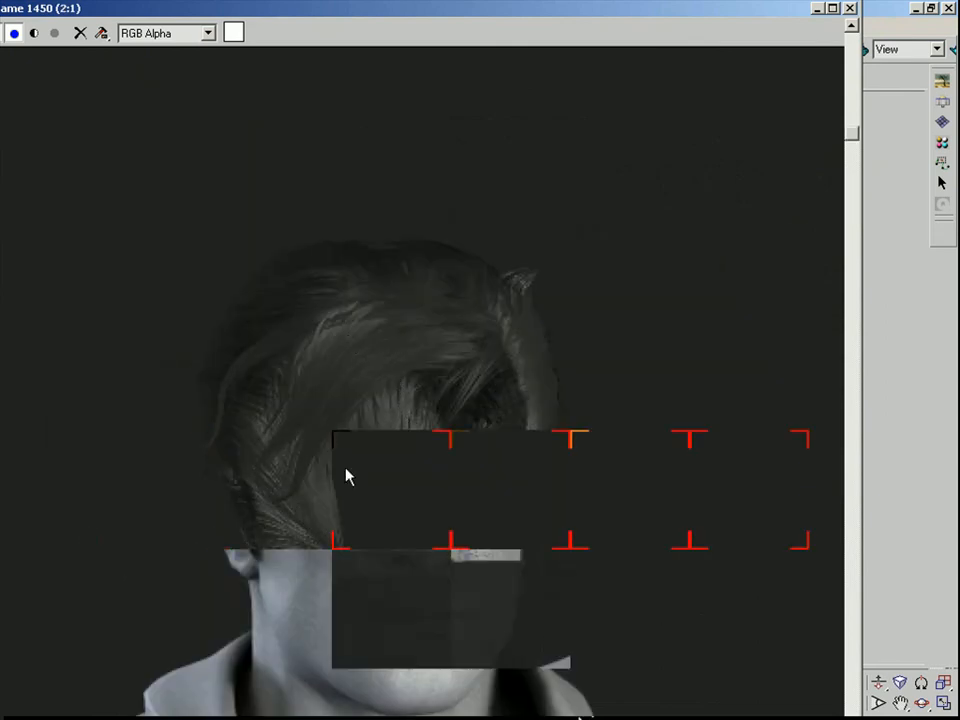
{"action": "scroll", "coordinate": [381, 398], "scroll_direction": "up", "scroll_amount": 1}
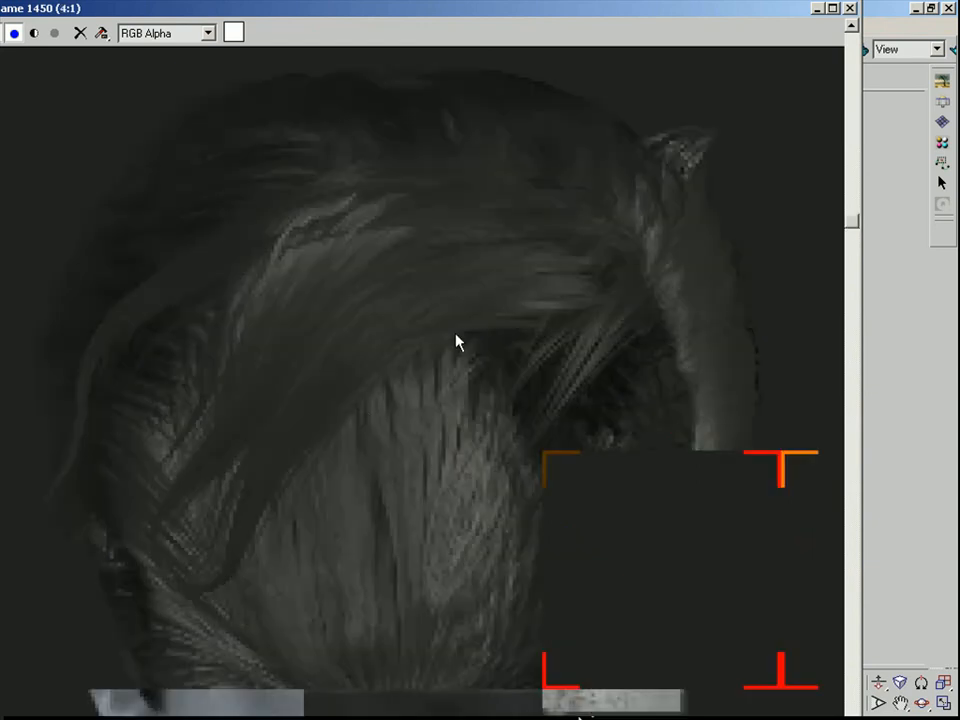
{"action": "scroll", "coordinate": [401, 377], "scroll_direction": "down", "scroll_amount": 1}
{"action": "scroll", "coordinate": [432, 350], "scroll_direction": "down", "scroll_amount": 1}
{"action": "scroll", "coordinate": [435, 352], "scroll_direction": "up", "scroll_amount": 1}
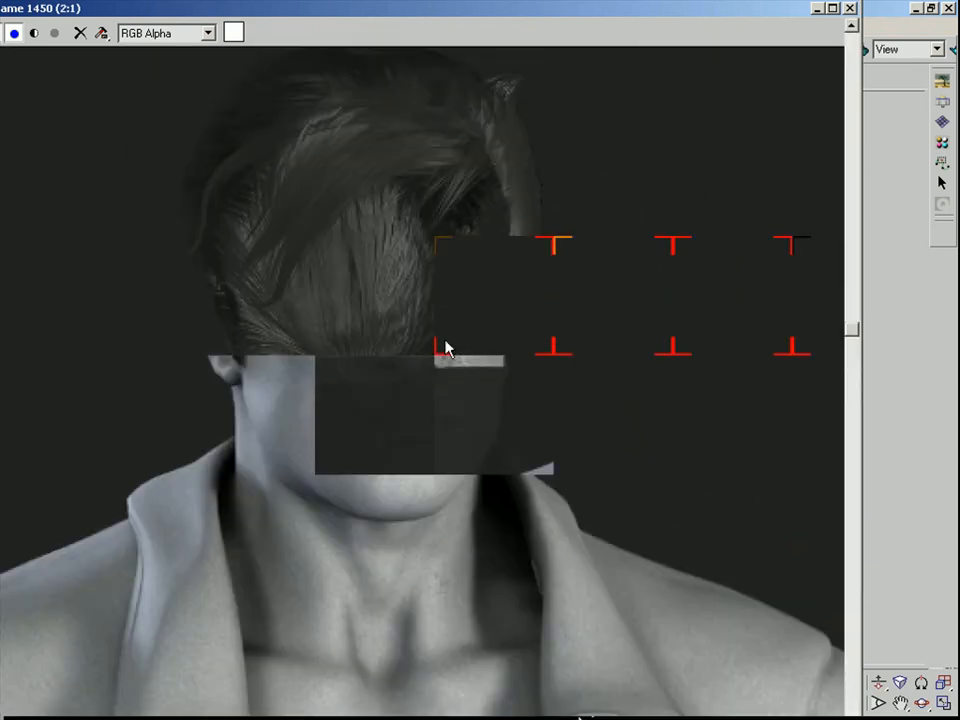
{"action": "middle_click_drag", "start_coordinate": [494, 206], "coordinate": [470, 330]}
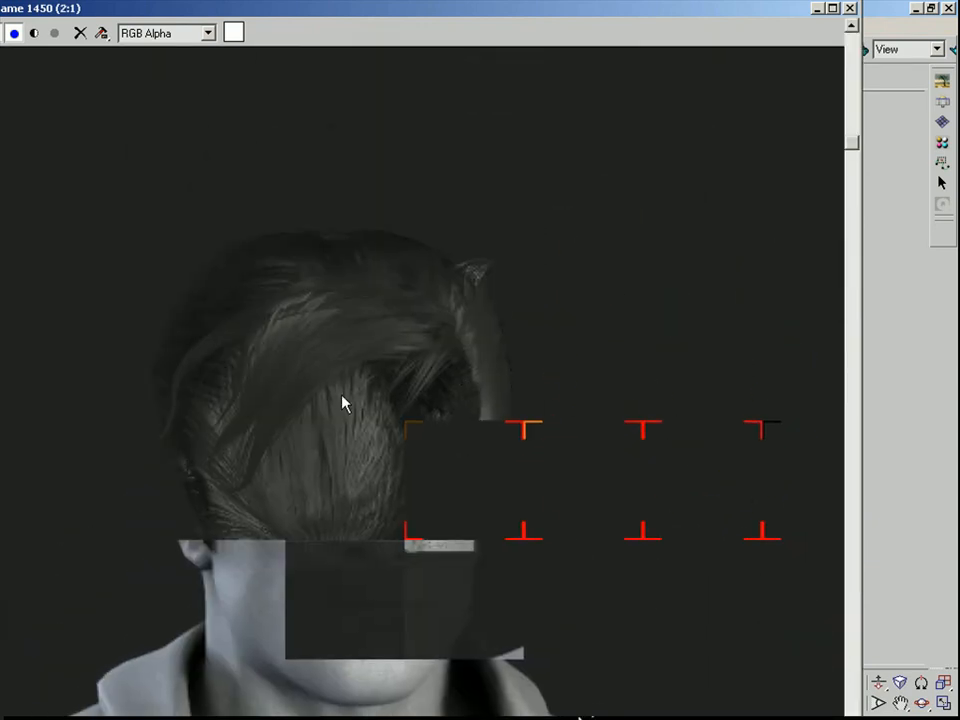
{"action": "scroll", "coordinate": [461, 407], "scroll_direction": "up", "scroll_amount": 1}
{"action": "scroll", "coordinate": [450, 424], "scroll_direction": "down", "scroll_amount": 1}
{"action": "middle_click_drag", "start_coordinate": [450, 424], "coordinate": [431, 409]}
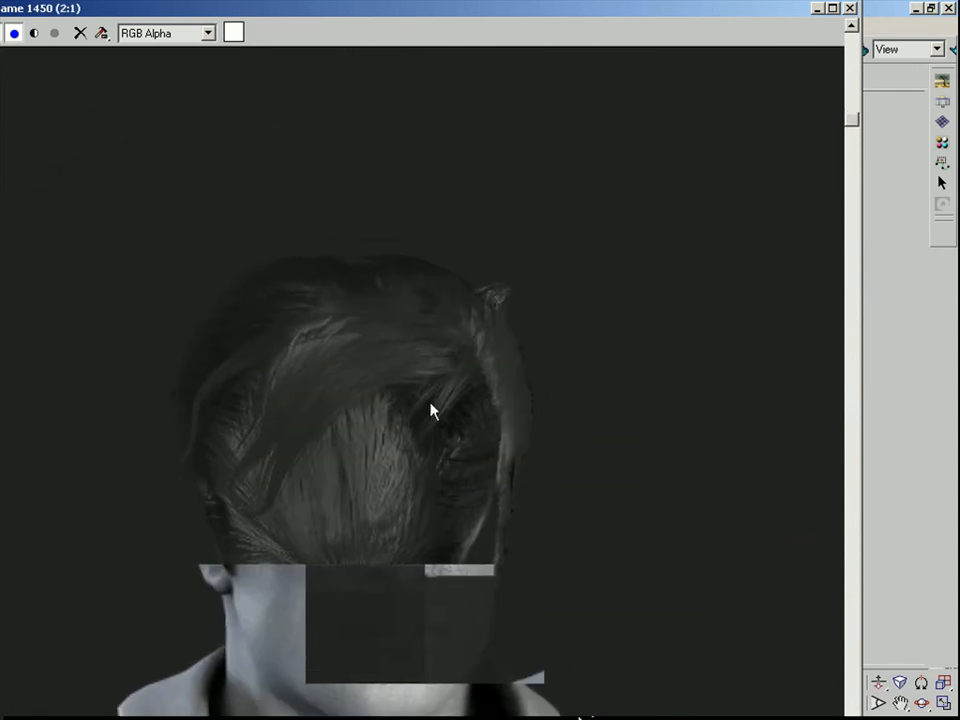